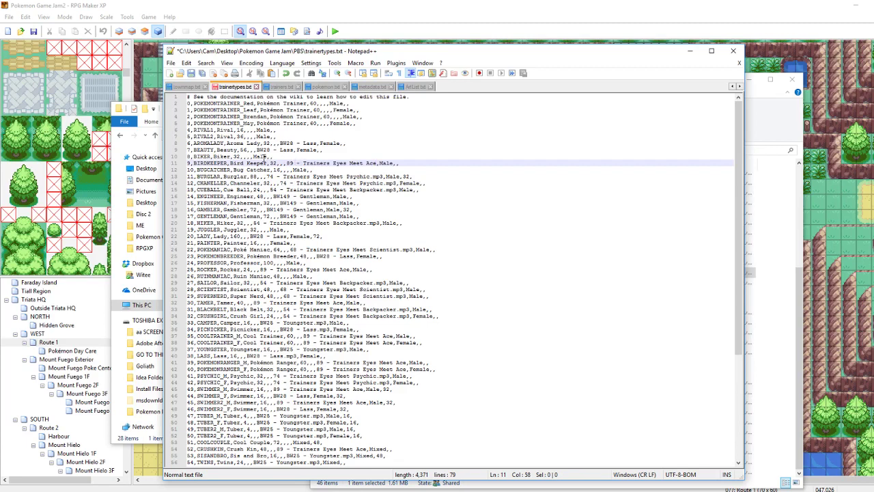
- Set the Biker trainer type's encounter music to "89 - Trainers Eyes Meet Ace" and save trainertypes.txt
left_click(250, 156)
type("89 - Trainers Eyes Meet Ace")
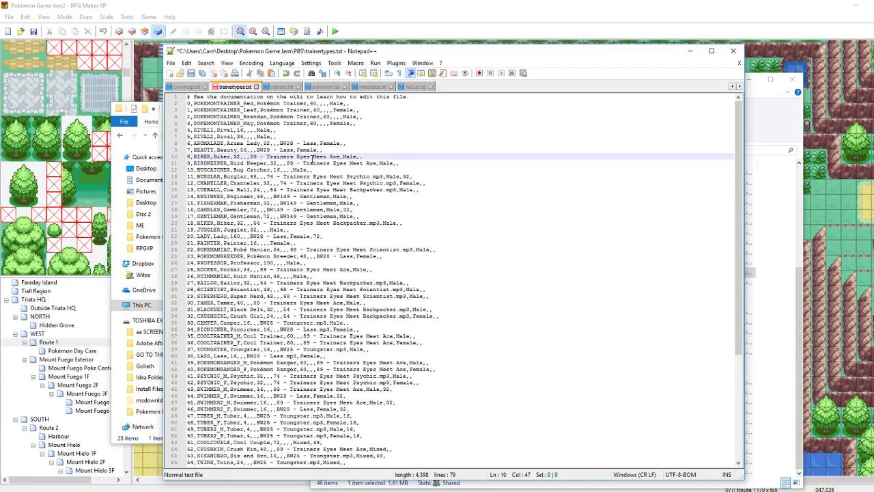
key("ctrl+s")
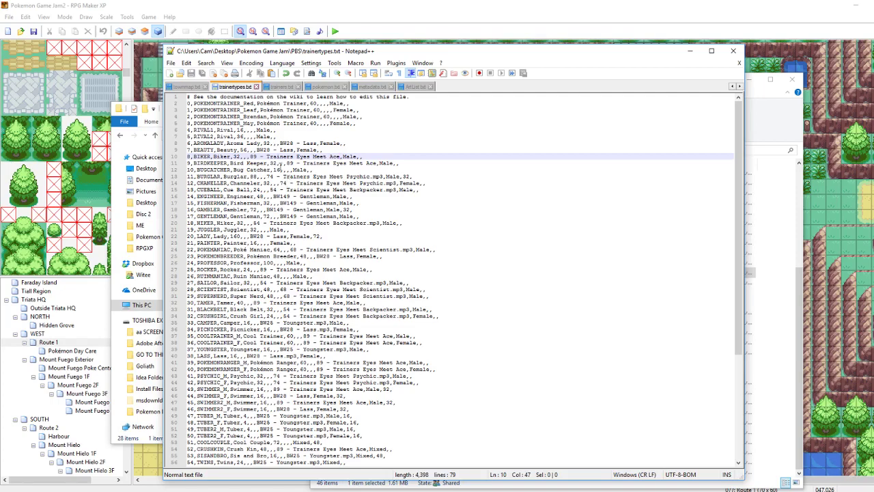
- Copy "BW25 - Youngster.mp3" from the Youngster line into the Bug Catcher line's empty encounter music field
left_click(289, 170)
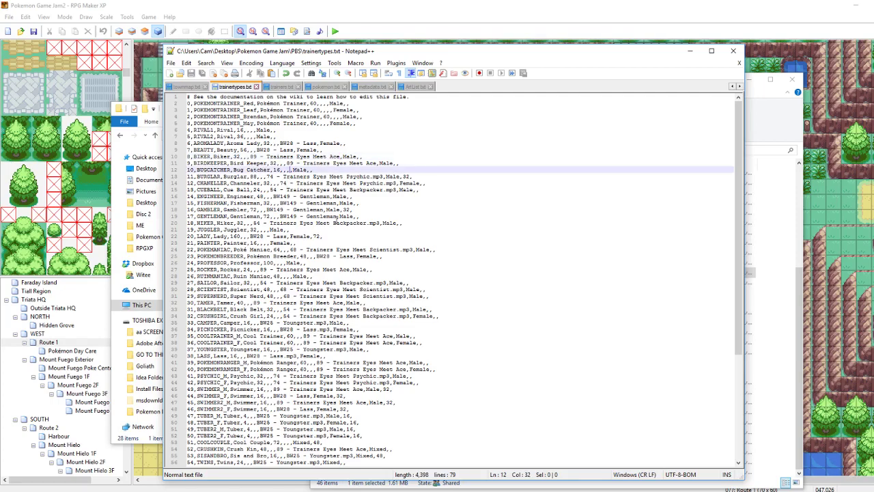
scroll(330, 309, "down", 6)
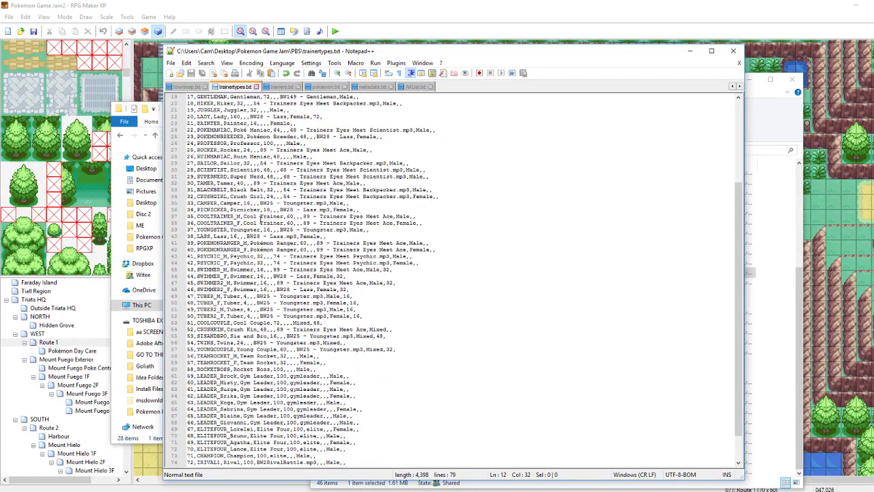
left_click(231, 229)
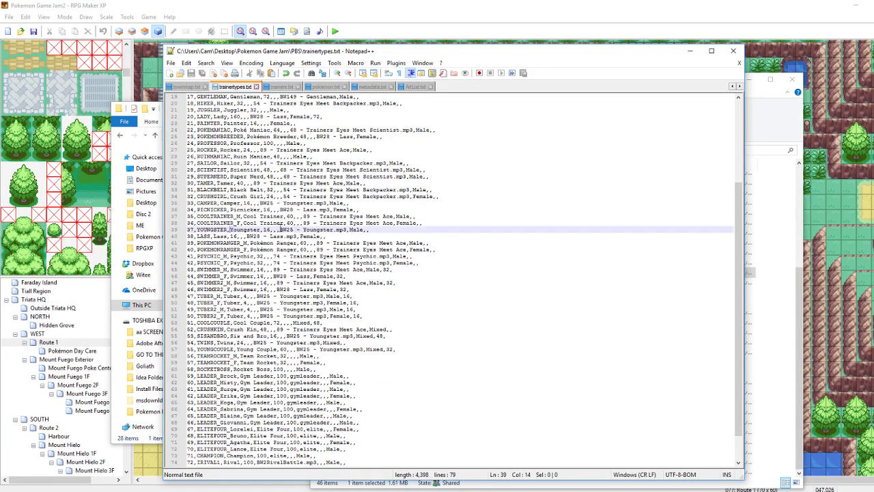
left_click_drag(280, 229, 350, 230)
key("ctrl+c")
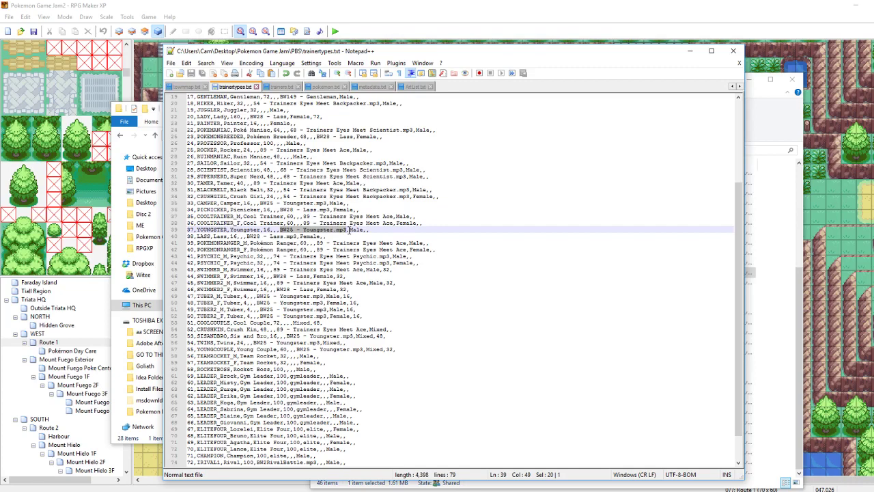
scroll(362, 266, "up", 6)
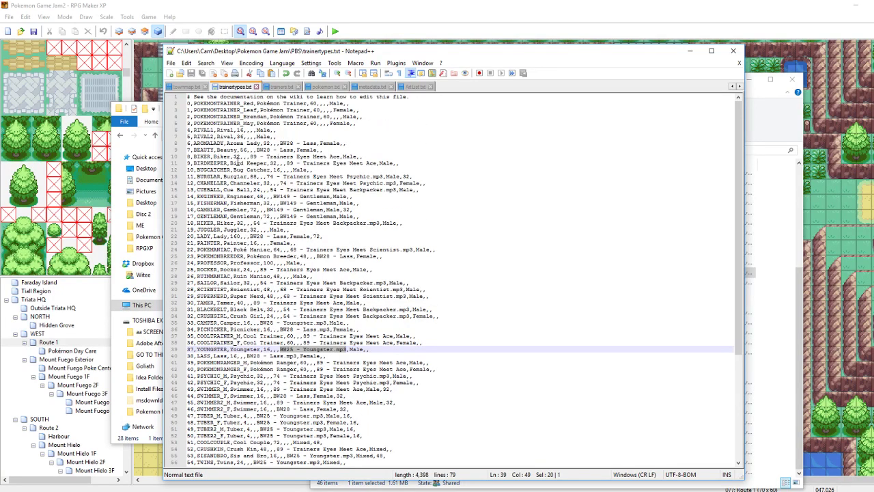
left_click(237, 149)
key("Down")
key("Down")
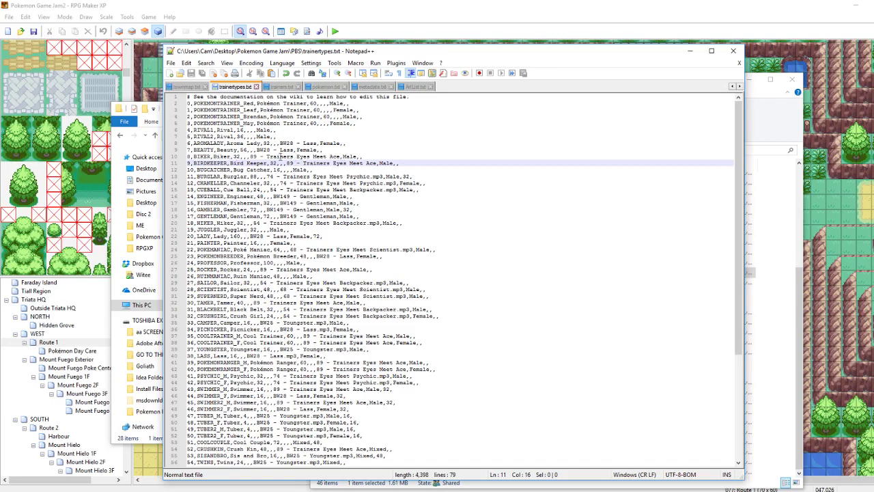
left_click(267, 168)
key("ctrl+v")
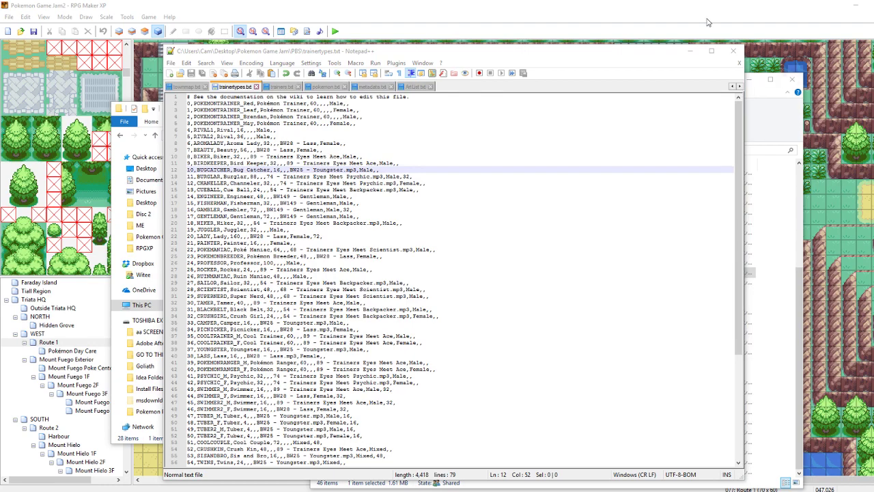
- Switch to Photoshop, allowing it to make changes to the device, and browse for an image to open in the Graphics project's Transitions folder
left_click(686, 4)
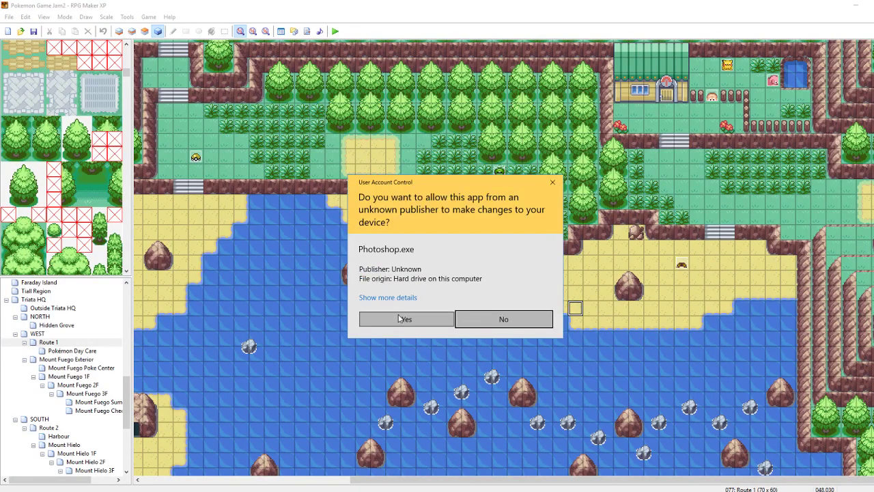
left_click(398, 316)
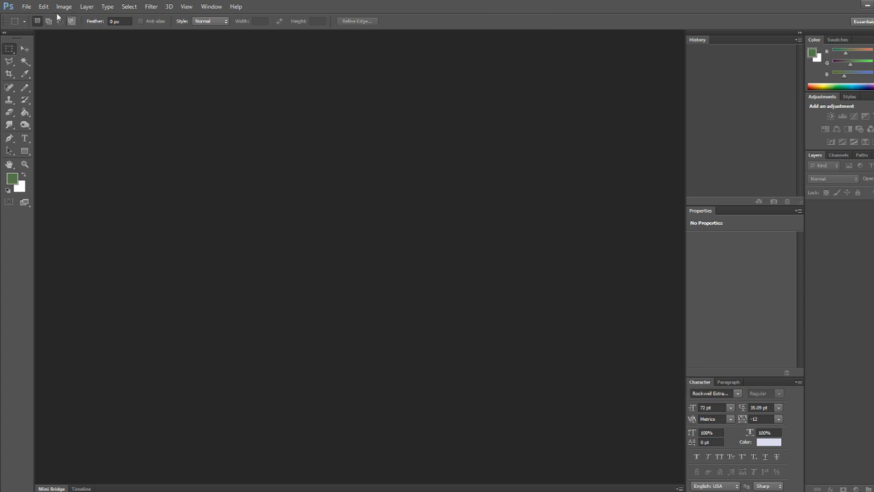
left_click(26, 6)
left_click(33, 23)
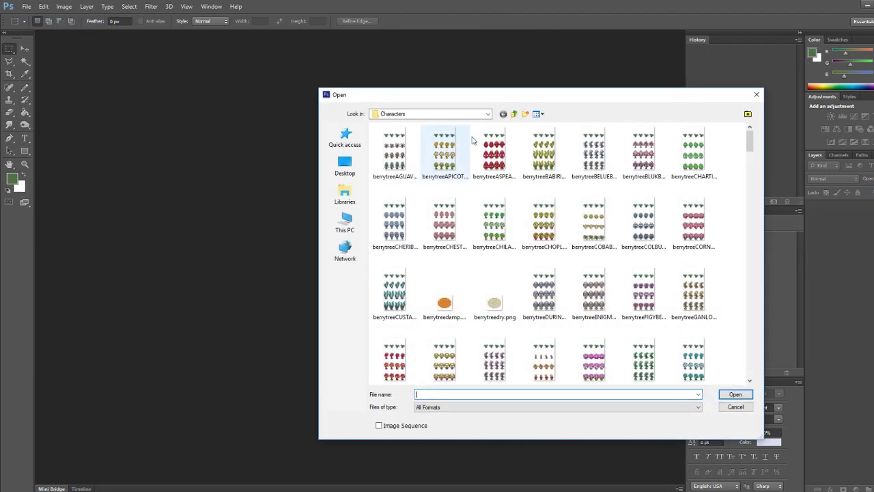
left_click(514, 114)
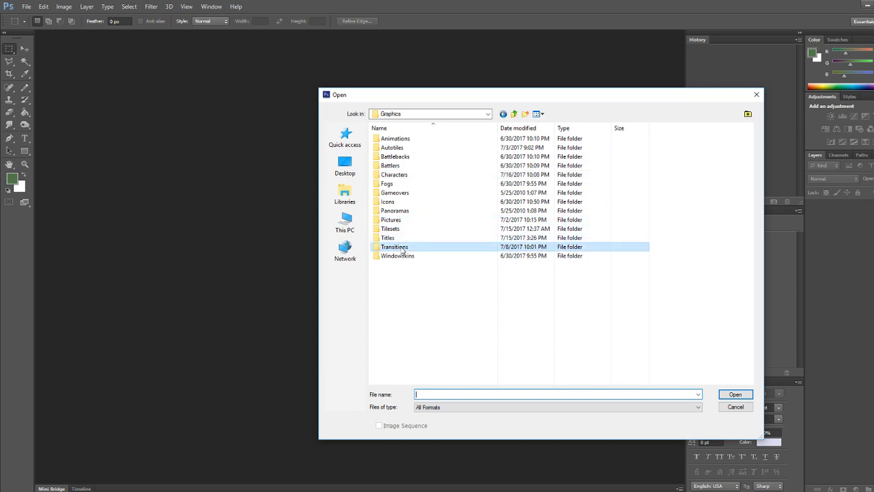
double_click(399, 247)
scroll(564, 285, "down", 10)
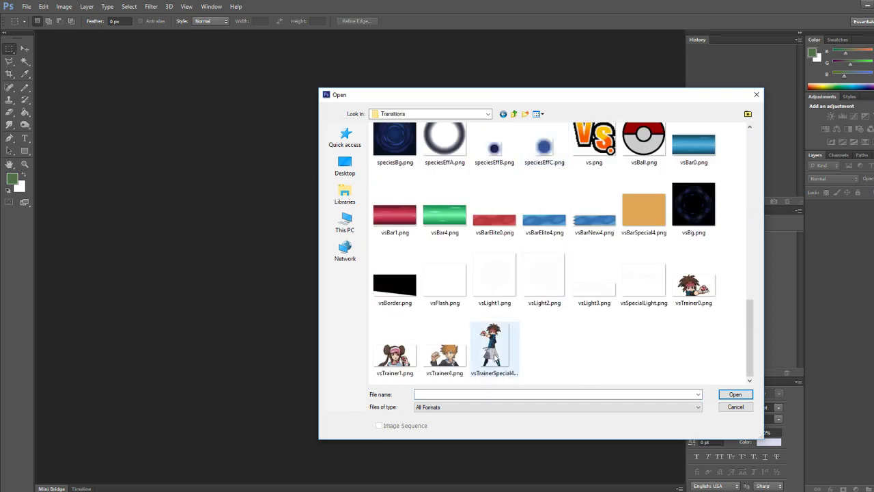
- Open the smTrainer4.png image from the Transitions folder, accepting the Fireworks data notice
left_click(494, 346)
scroll(535, 346, "up", 3)
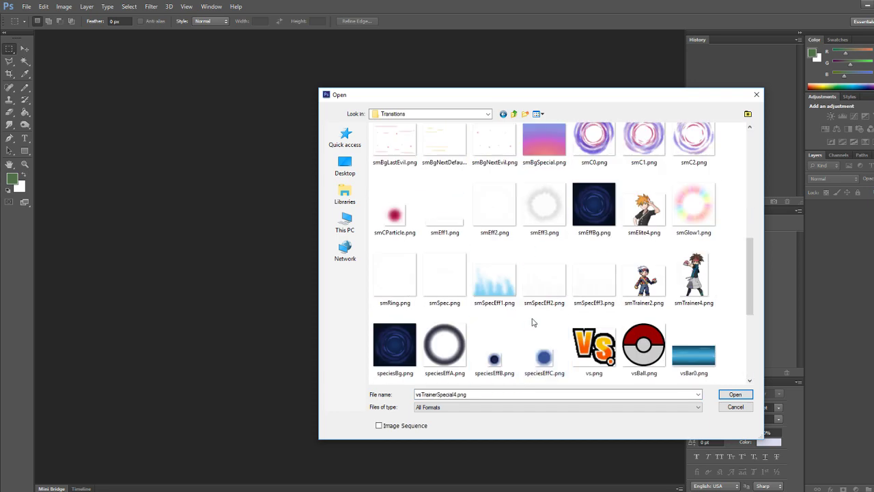
left_click(657, 219)
left_click(652, 280)
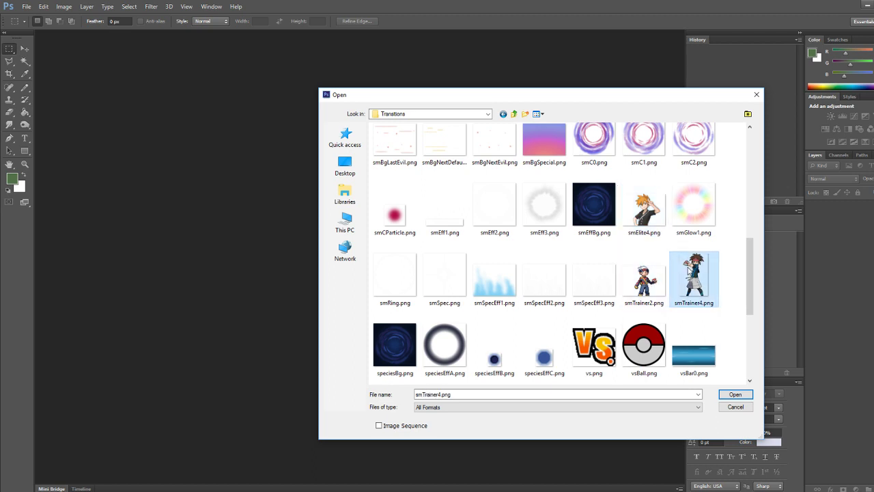
double_click(691, 273)
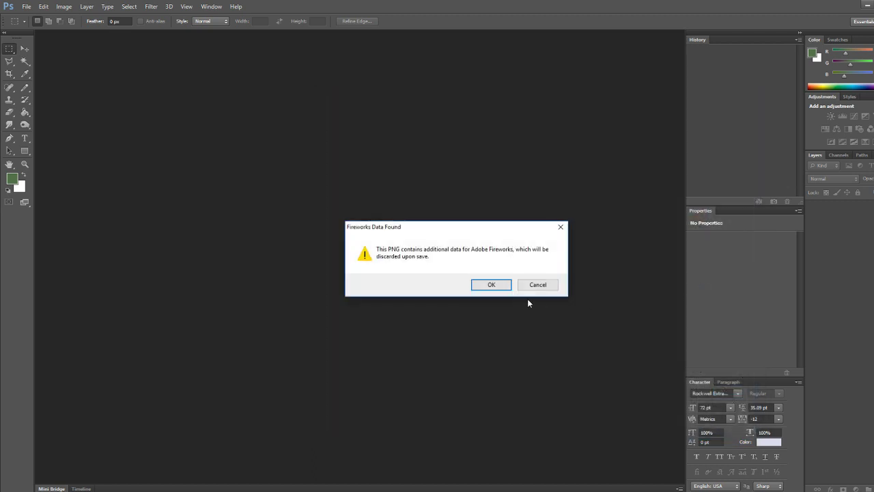
left_click(490, 285)
key("ctrl+0")
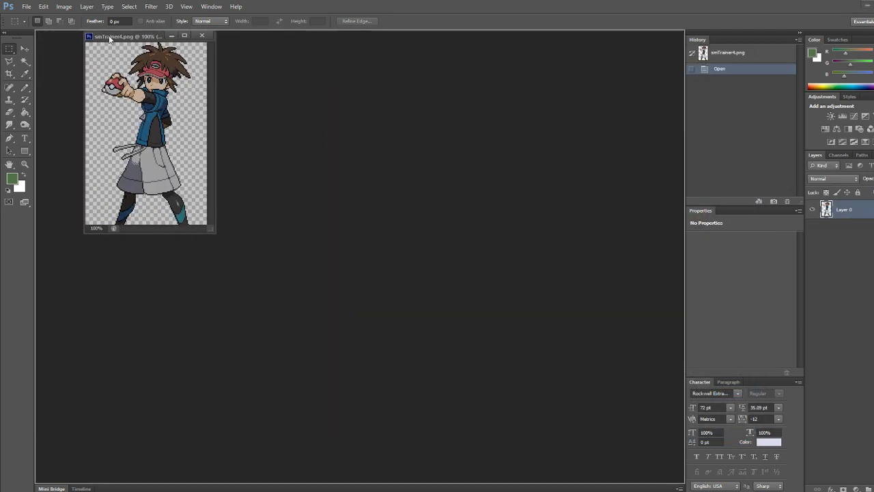
left_click(27, 7)
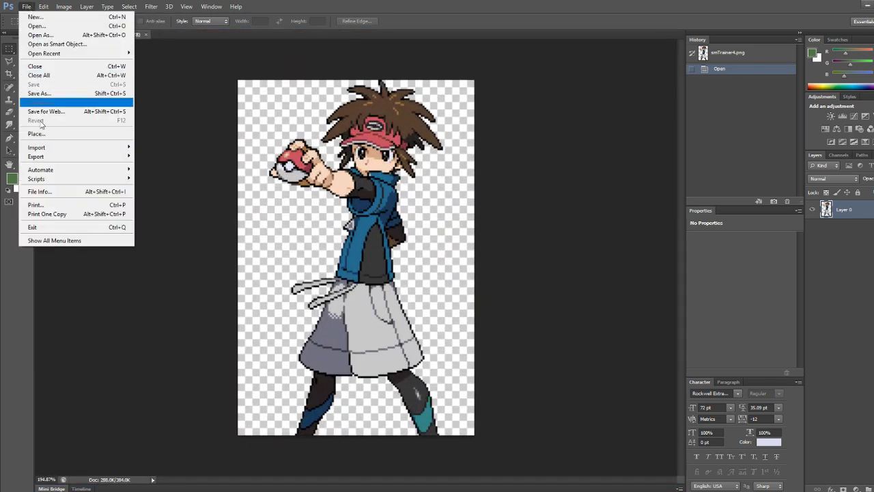
left_click(185, 44)
left_click(26, 7)
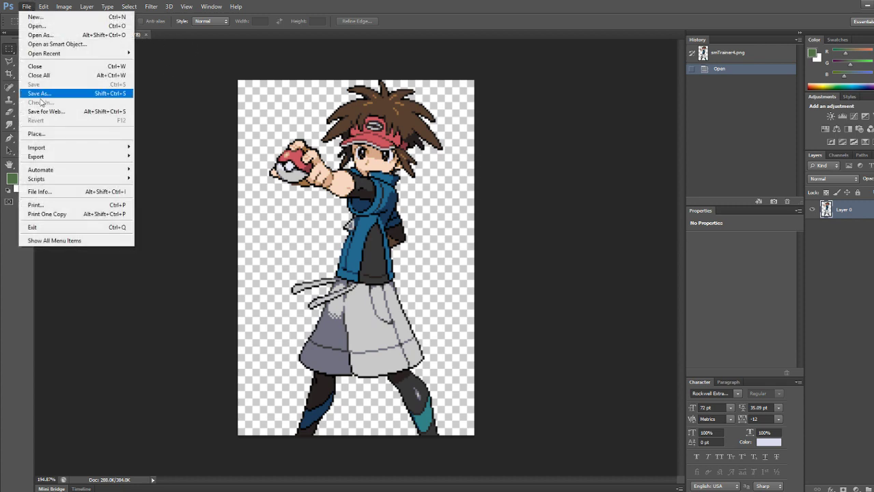
left_click(45, 135)
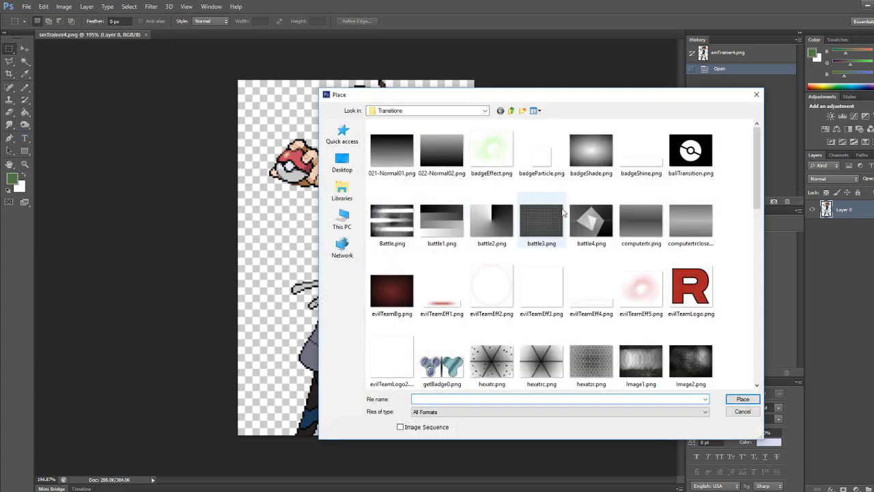
left_click(746, 410)
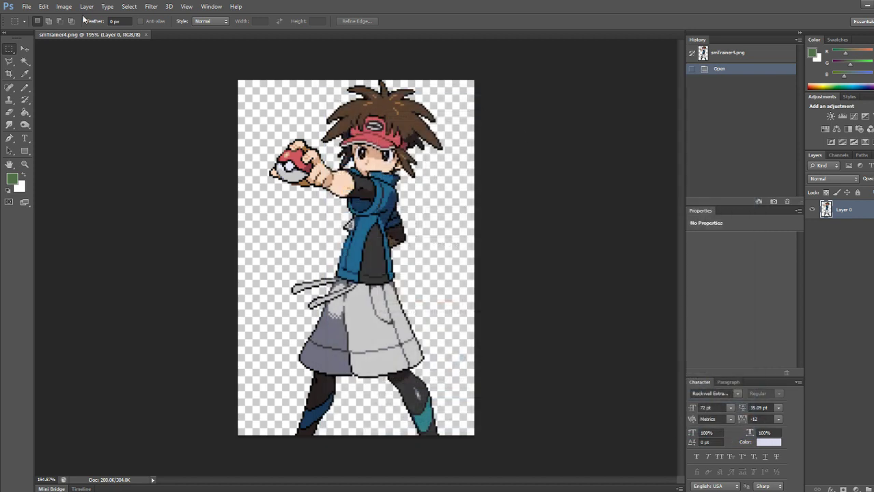
- Close smTrainer4.png, open smTrainer2.png from the Transitions folder, and fit it to the window
left_click(145, 35)
left_click(27, 6)
left_click(42, 30)
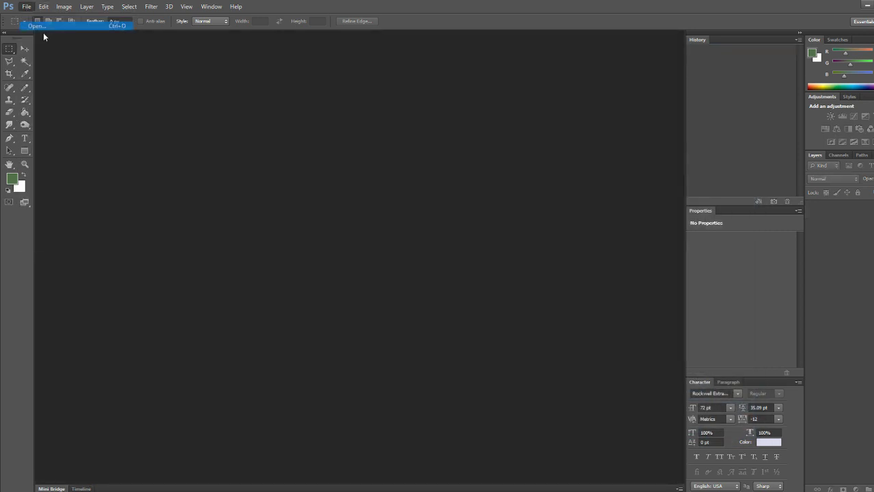
scroll(573, 261, "down", 3)
double_click(638, 226)
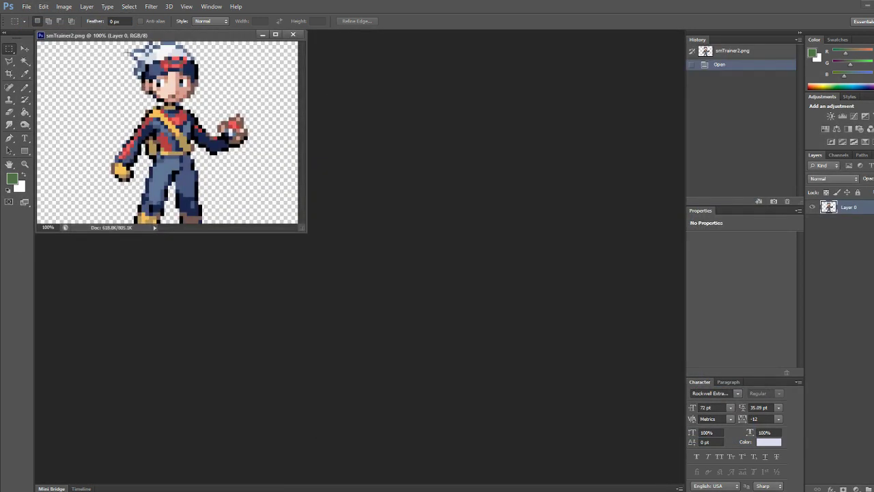
left_click_drag(119, 39, 157, 34)
key("ctrl+0")
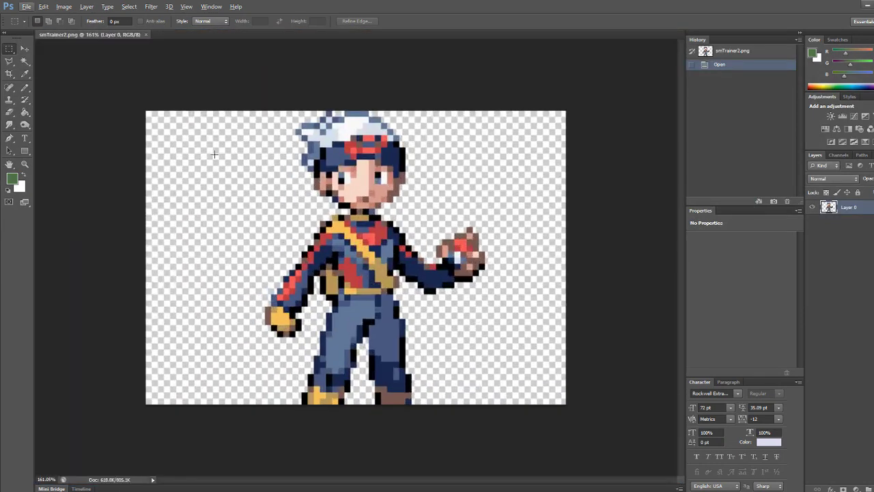
- Place the trainer047.png sprite from the Characters folder into the smTrainer2.png document
left_click(26, 6)
left_click(51, 134)
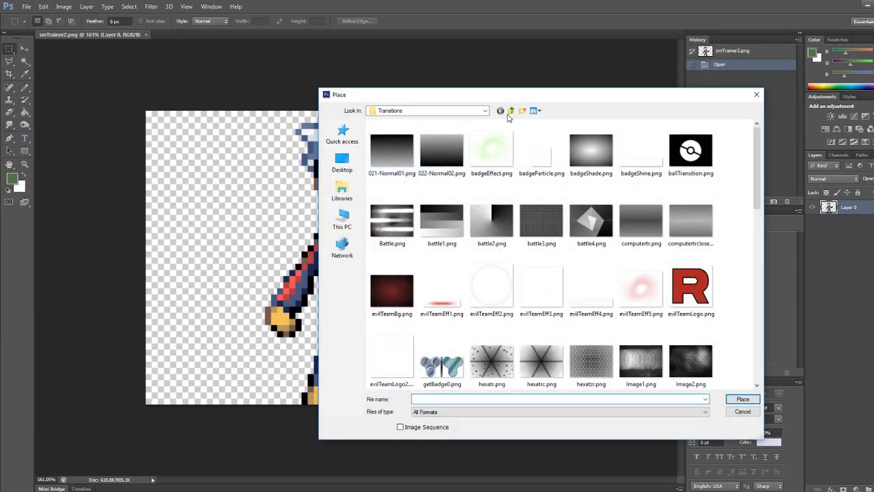
left_click(511, 110)
double_click(393, 170)
left_click_drag(757, 136, 759, 368)
scroll(660, 309, "up", 10)
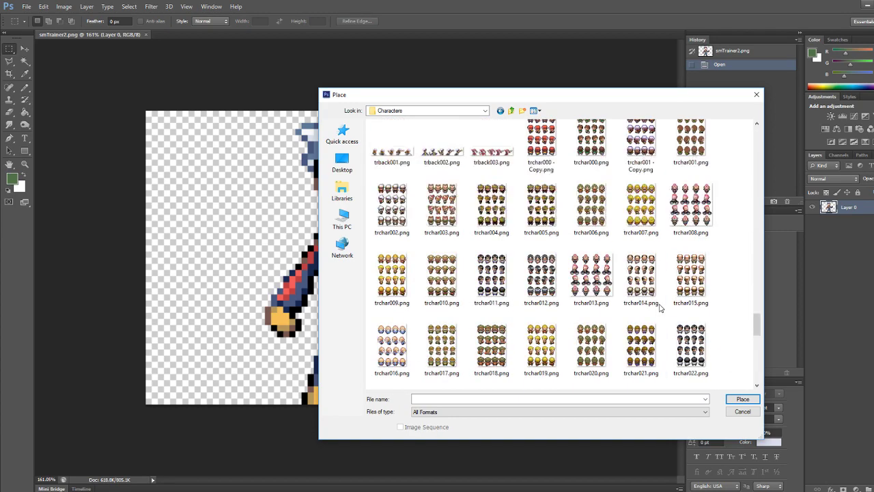
left_click(541, 310)
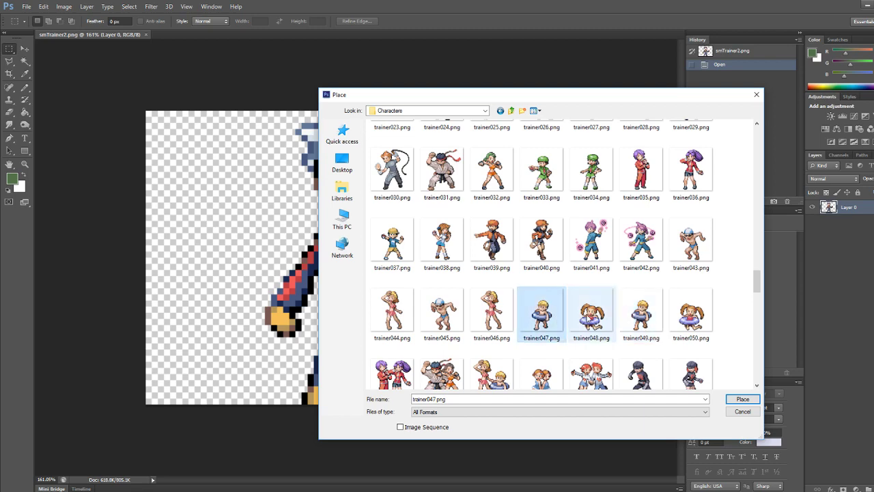
double_click(550, 312)
- Scale the placed trainer047 sprite to 400% width, reduce its height to suit, and commit the placement
left_click_drag(404, 310, 530, 382, "shift")
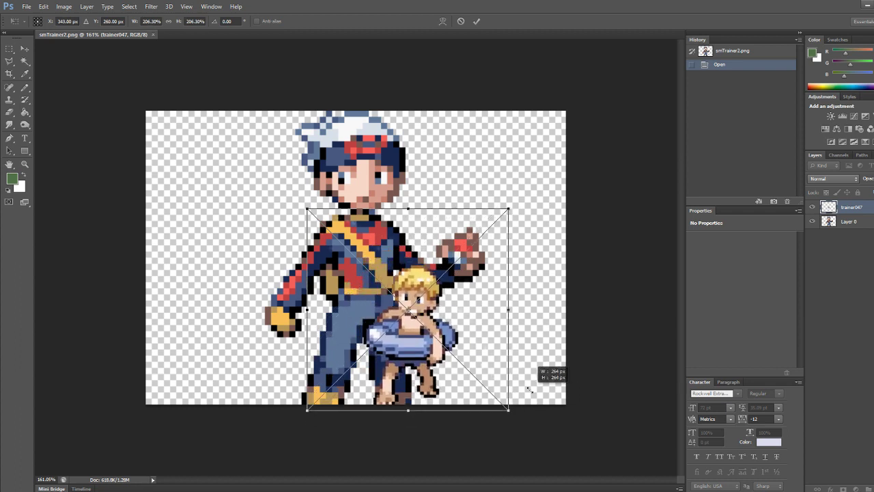
key("ctrl+z")
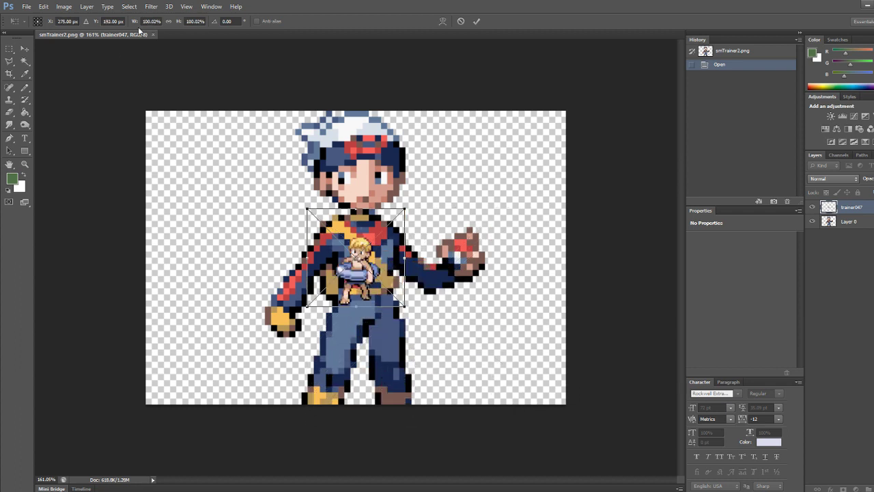
left_click(142, 21)
type("500")
key("Tab")
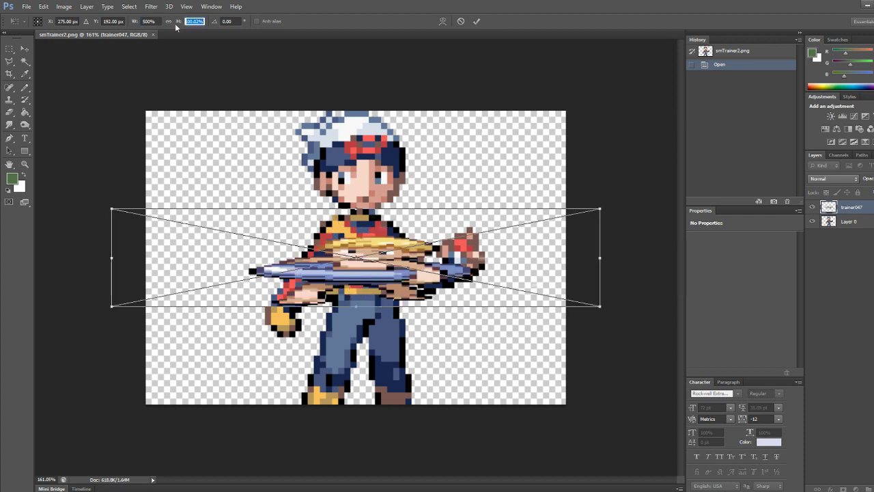
type("500")
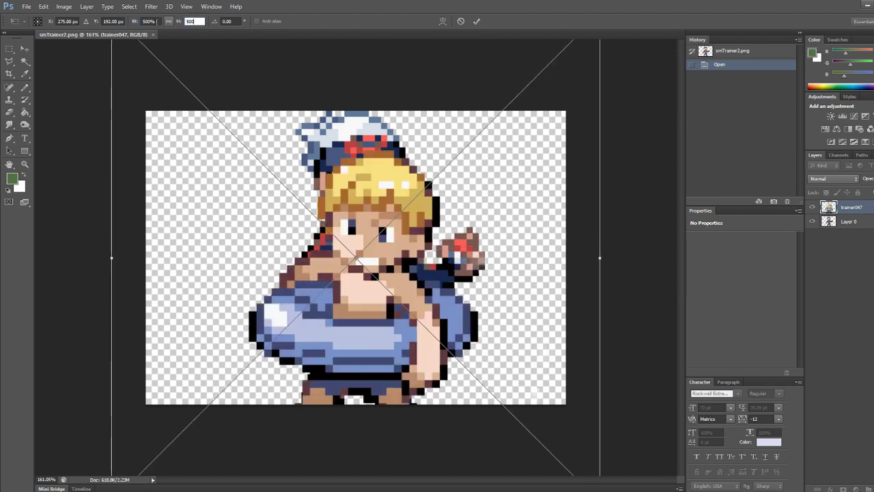
double_click(150, 21)
type("400")
key("Return")
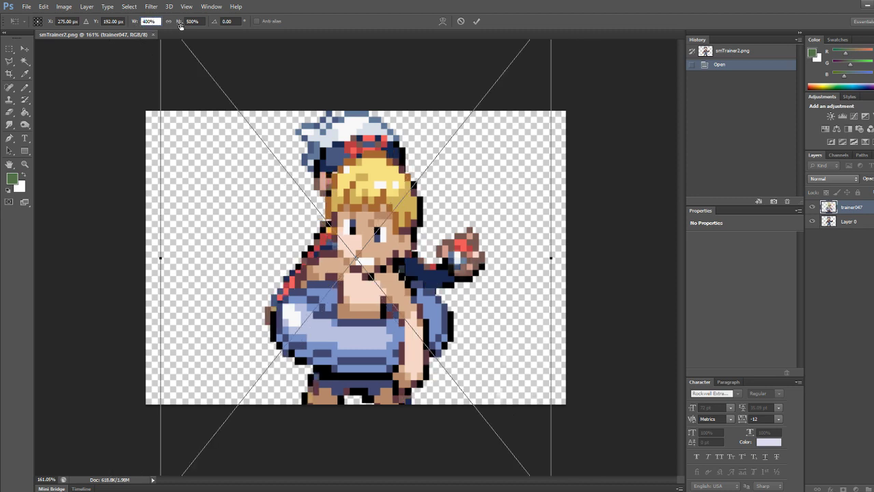
key("Return")
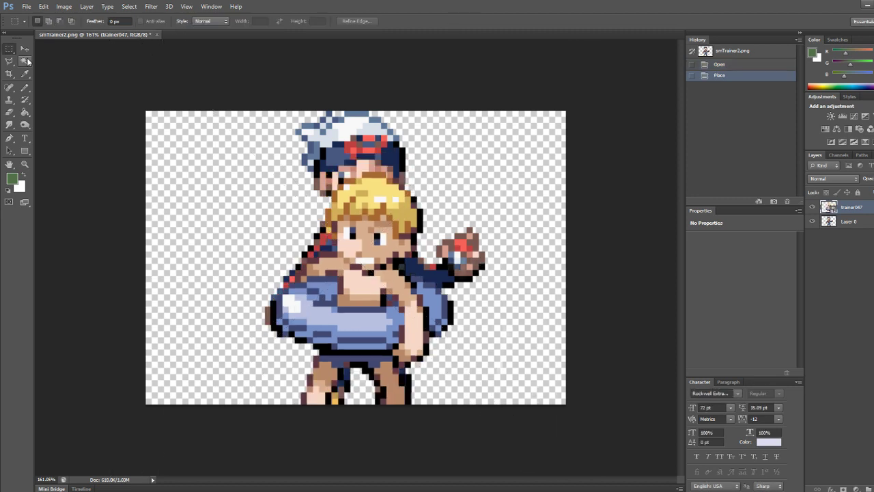
- Nudge the trainer047 sprite layer slightly upward with the Move tool
key("v")
key("Up")
key("Up")
key("Up")
key("Up")
key("Up")
key("Up")
key("Up")
key("Up")
key("Up")
key("Up")
key("Up")
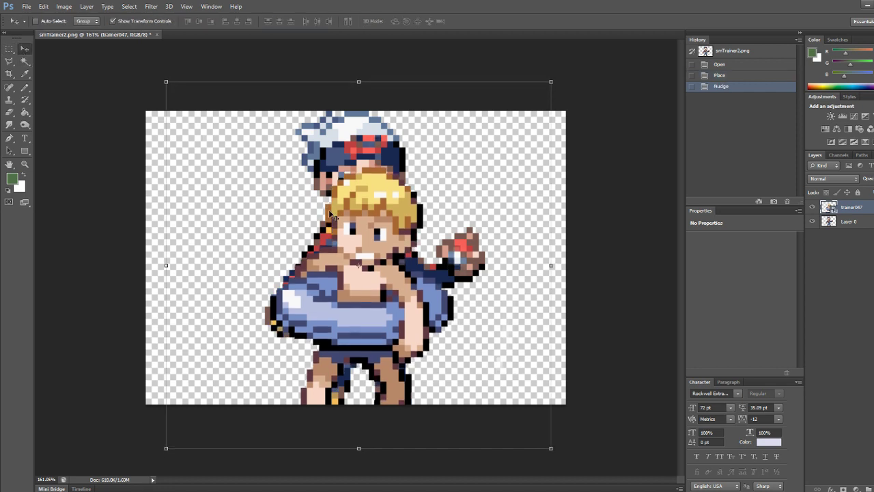
- Nudge the trainer047 layer slightly right to line it up with the template sprite, and hide Layer 0
key("Right")
key("Right")
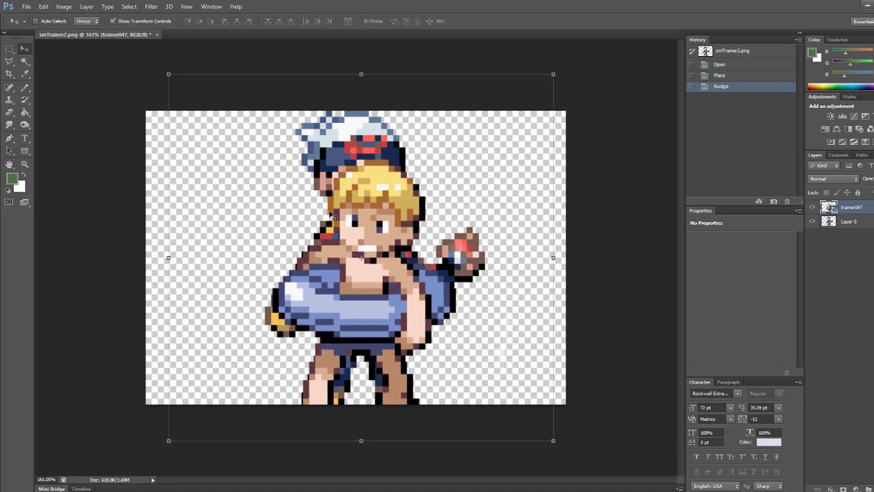
key("Left")
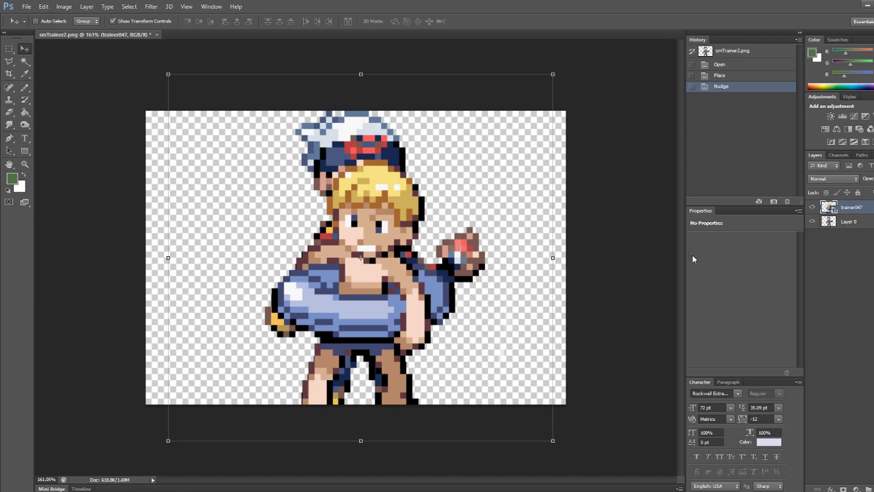
left_click(812, 222)
- Add a new layer beneath all the others and draw a green rectangle of about 646 by 472 px covering the whole canvas
left_click(843, 489)
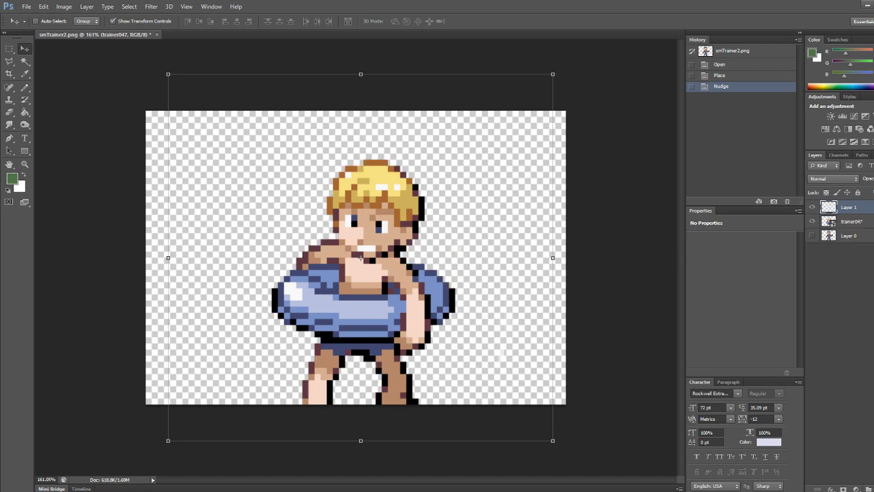
left_click_drag(852, 232, 851, 241)
left_click(25, 149)
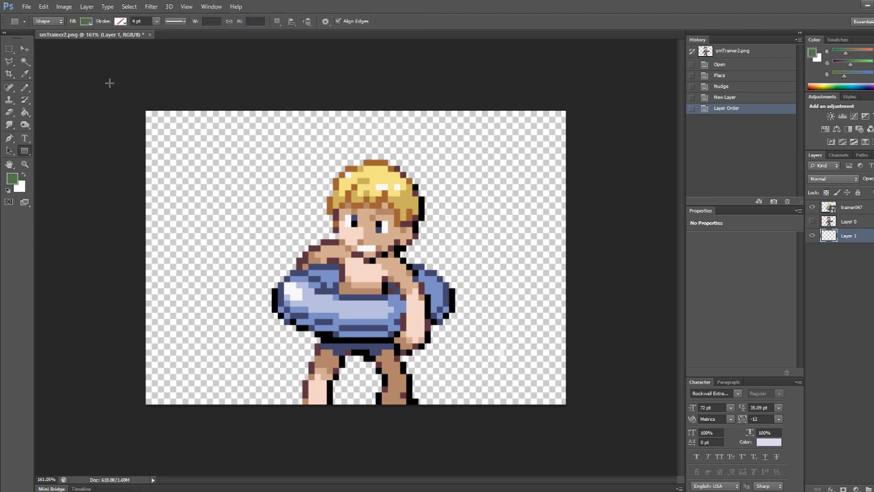
left_click_drag(109, 83, 603, 440)
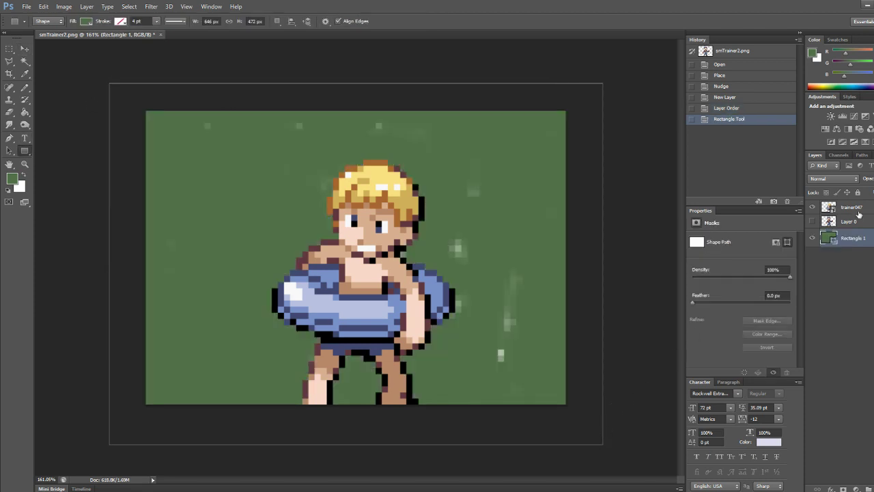
- Rasterize the trainer047 layer and erase the row of faint stray specks above the sprite's head with the 30 px Eraser
left_click(855, 209)
left_click(9, 112)
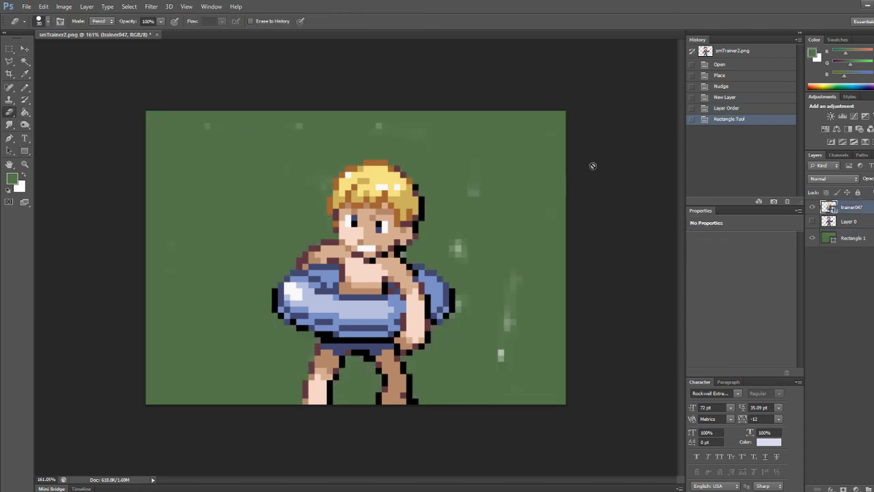
left_click(601, 186)
left_click(441, 193)
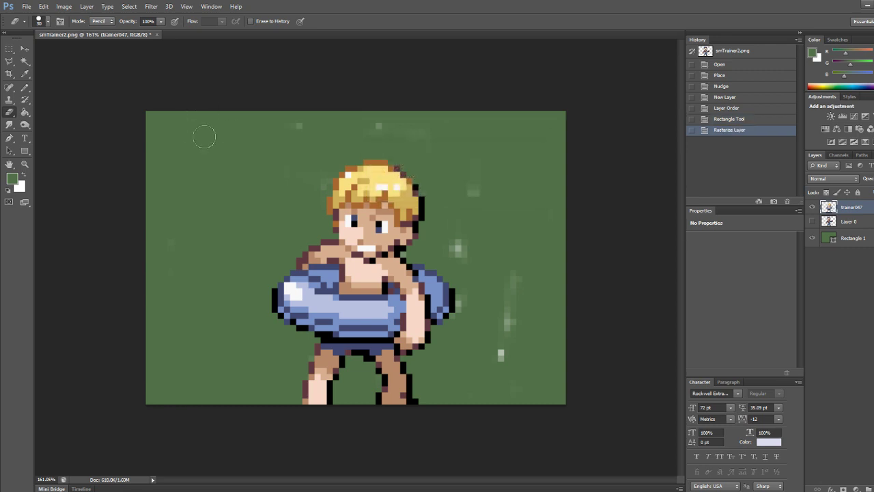
mouse_move(205, 137)
left_mouse_down()
mouse_move(338, 111)
mouse_move(341, 129)
mouse_move(446, 136)
mouse_move(437, 140)
left_mouse_up()
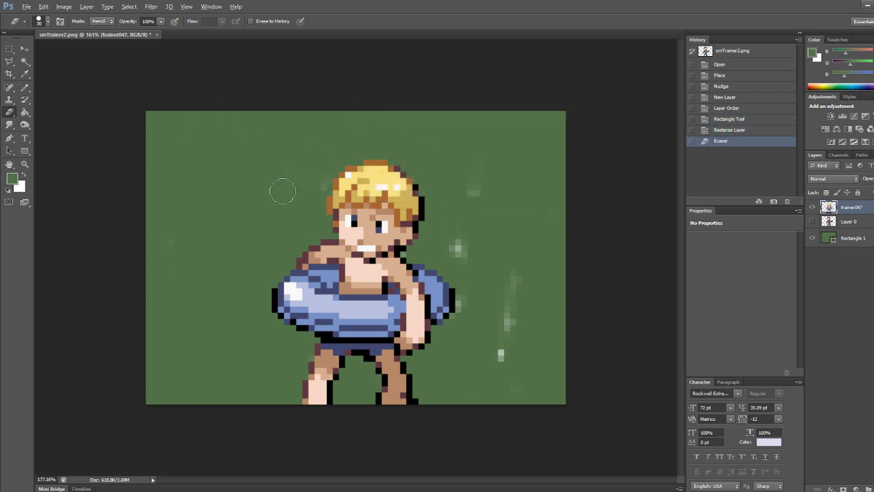
- Erase the faint leftover smudges in the background to the left of the sprite's head
scroll(273, 181, "up", 3, "alt")
left_click_drag(236, 135, 298, 121)
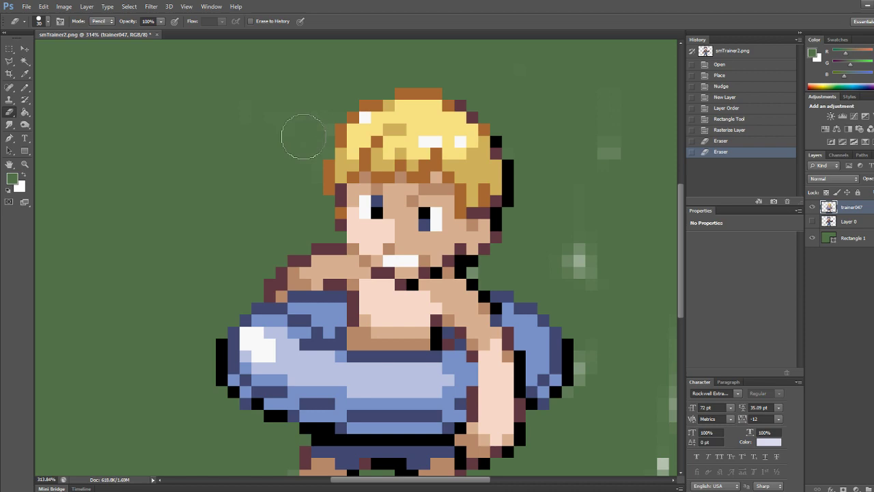
left_click(303, 136)
scroll(291, 132, "up", 2, "alt")
left_click(267, 141)
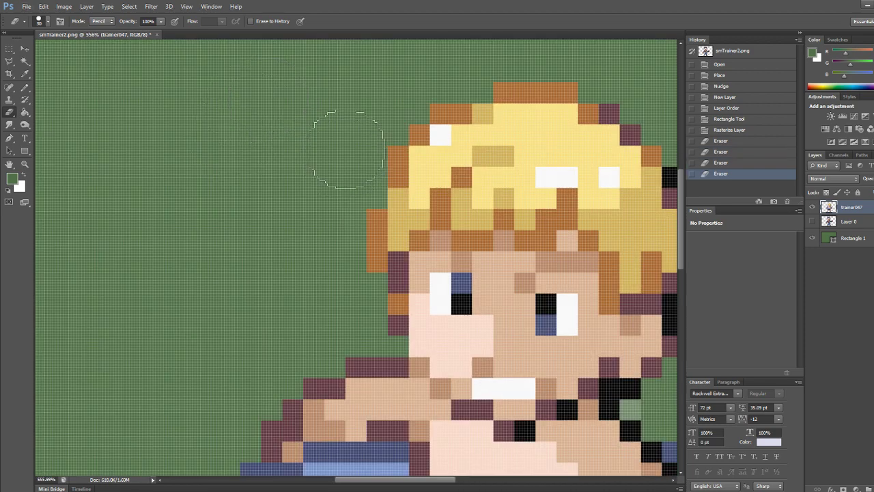
left_click(260, 177)
- Erase the pale specks and streaks in the open background to the right of the sprite
scroll(191, 219, "down", 4, "alt")
scroll(465, 203, "up", 2, "alt")
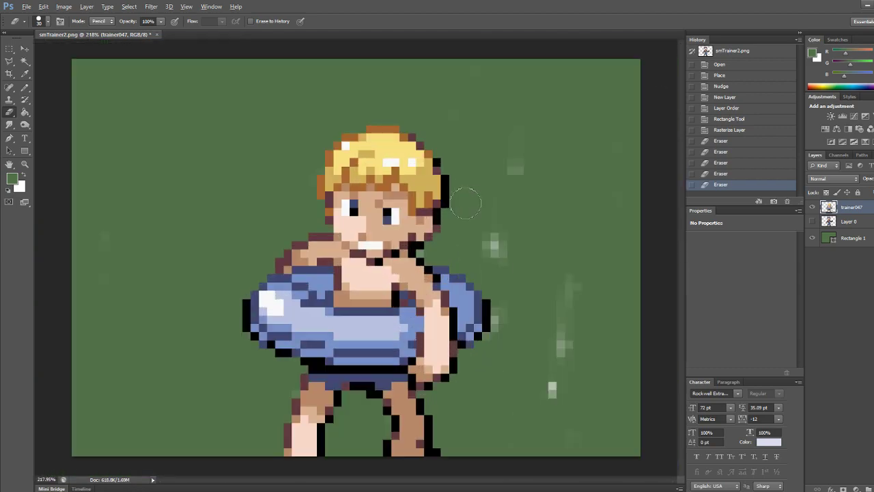
scroll(465, 203, "up", 2, "alt")
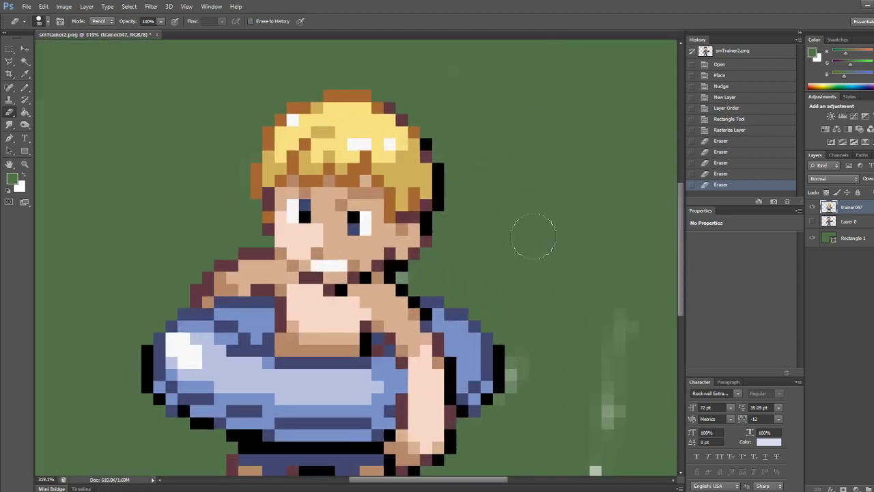
left_click(533, 236)
scroll(587, 287, "down", 2, "alt")
mouse_move(527, 247)
left_mouse_down()
mouse_move(515, 302)
mouse_move(545, 283)
mouse_move(539, 378)
left_mouse_up()
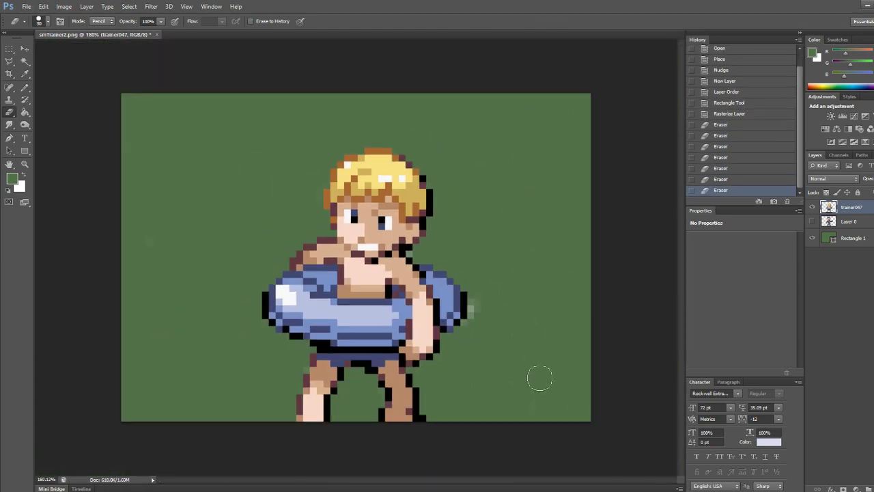
- Erase the semi-transparent pixels directly beside the swim ring's right edge
scroll(483, 309, "up", 8, "alt")
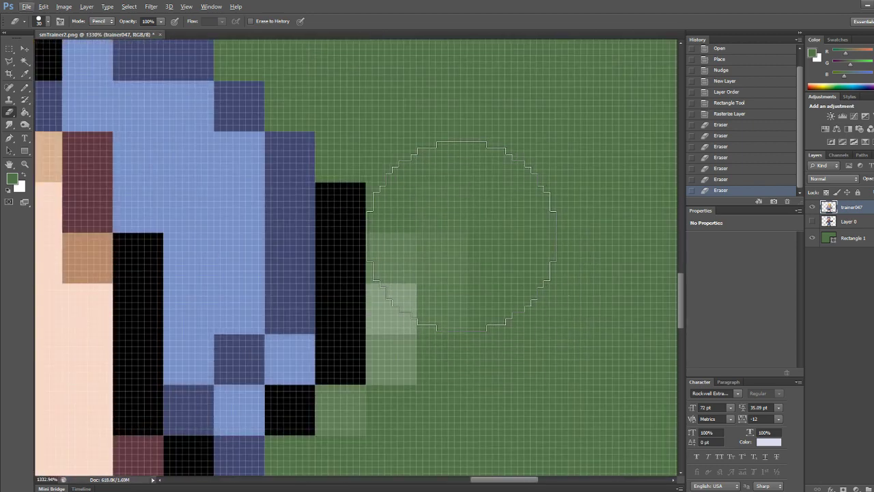
left_click_drag(461, 237, 472, 367)
scroll(478, 371, "down", 3)
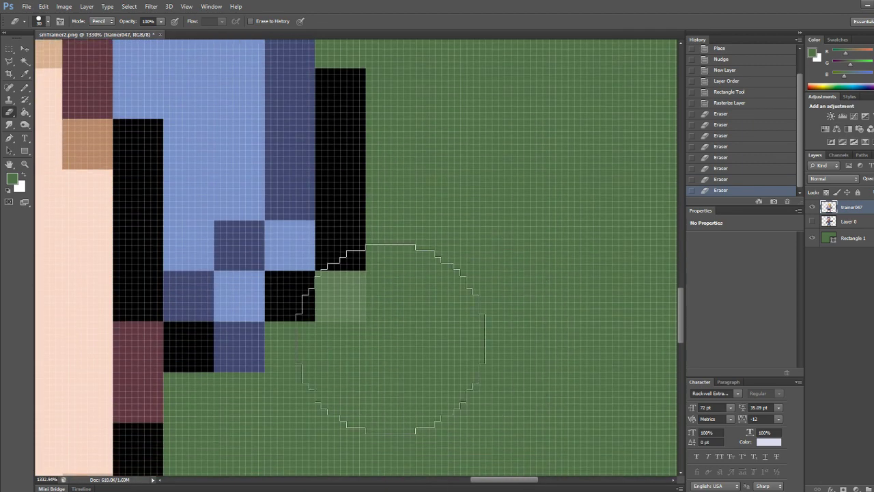
- Reduce the Eraser to 3 px and remove the faint pixel block tucked under the swim ring's lower right outline
key("bracketleft")
key("bracketleft")
key("bracketleft")
key("bracketleft")
key("bracketleft")
key("bracketleft")
key("bracketleft")
key("bracketleft")
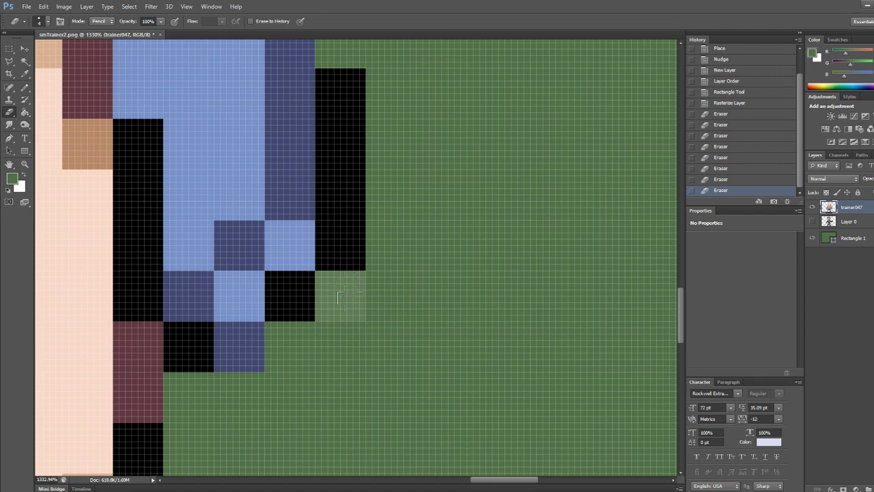
scroll(347, 295, "up", 5, "alt")
mouse_move(335, 287)
left_mouse_down()
mouse_move(386, 311)
mouse_move(387, 247)
mouse_move(358, 239)
mouse_move(335, 254)
mouse_move(328, 331)
mouse_move(309, 302)
mouse_move(314, 235)
mouse_move(315, 246)
mouse_move(292, 226)
left_mouse_up()
scroll(331, 333, "down", 5, "alt")
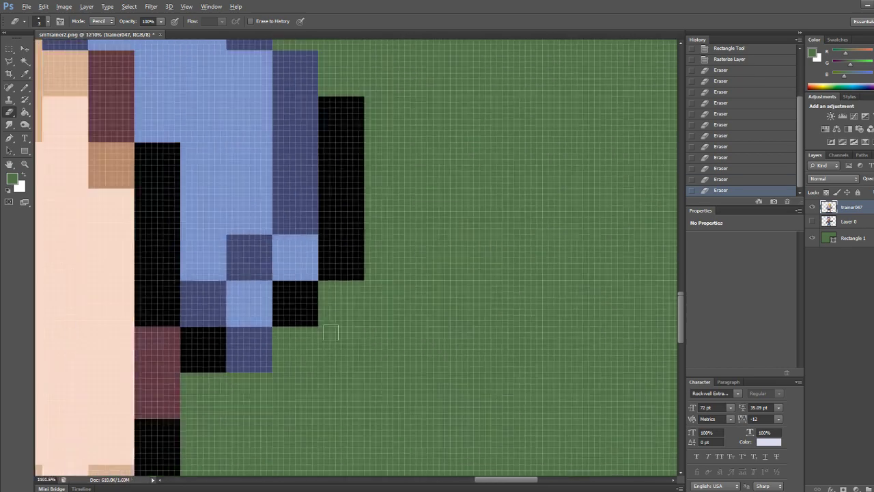
- Erase the faint pixel block beside the outline of the sprite's left thigh, just below the shorts
scroll(330, 332, "down", 6, "alt")
scroll(278, 405, "up", 4, "alt")
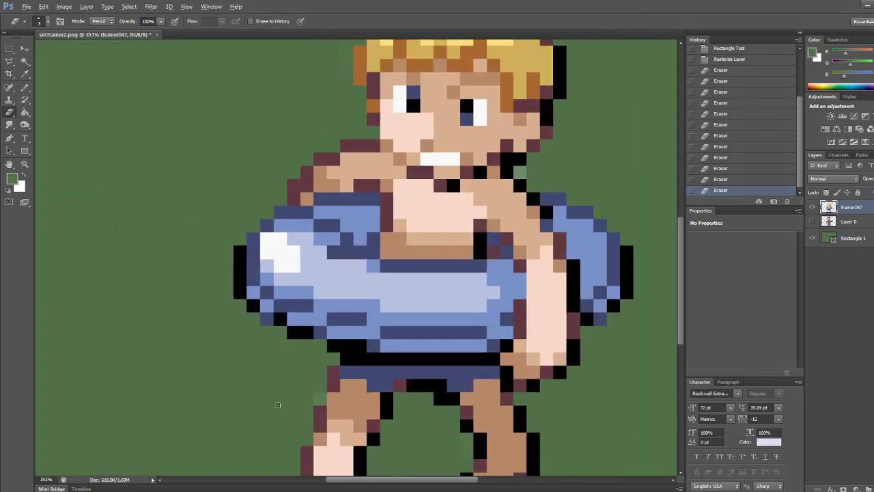
scroll(277, 405, "up", 5, "alt")
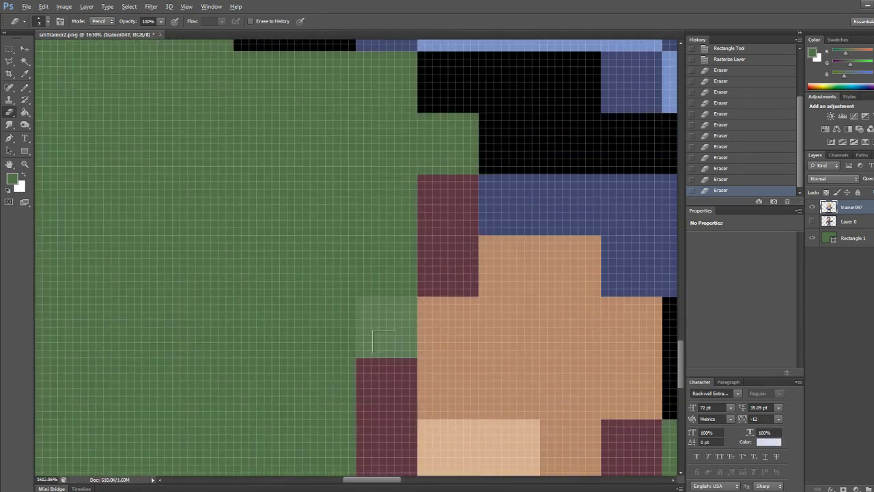
scroll(383, 342, "up", 1, "alt")
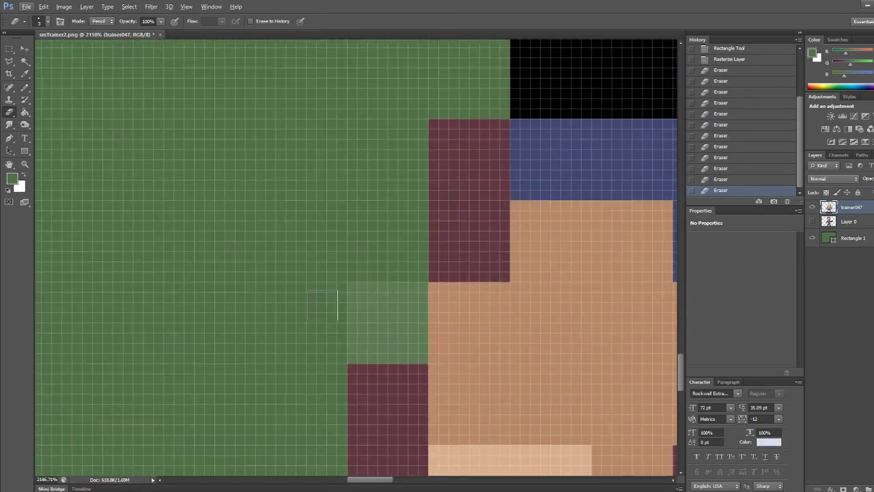
scroll(322, 305, "down", 3)
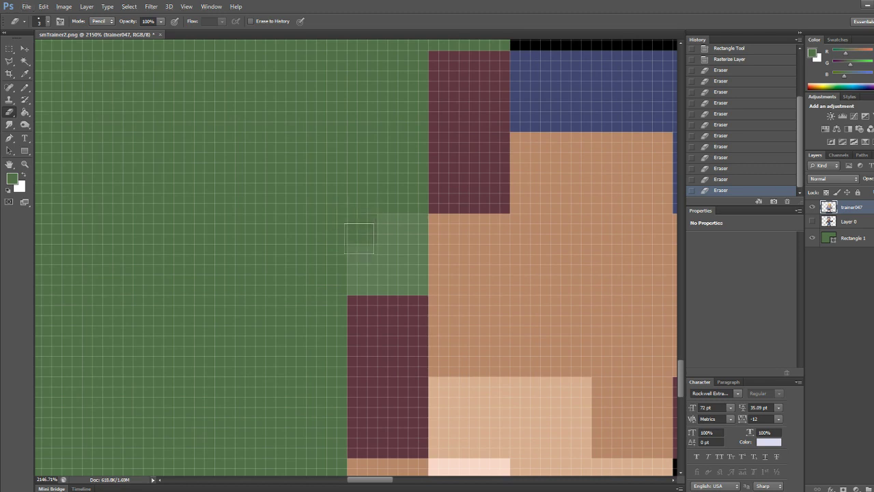
left_click_drag(359, 238, 359, 275)
mouse_move(392, 230)
left_mouse_down()
mouse_move(389, 280)
mouse_move(411, 279)
mouse_move(409, 215)
mouse_move(394, 261)
left_mouse_up()
scroll(389, 272, "down", 10, "alt")
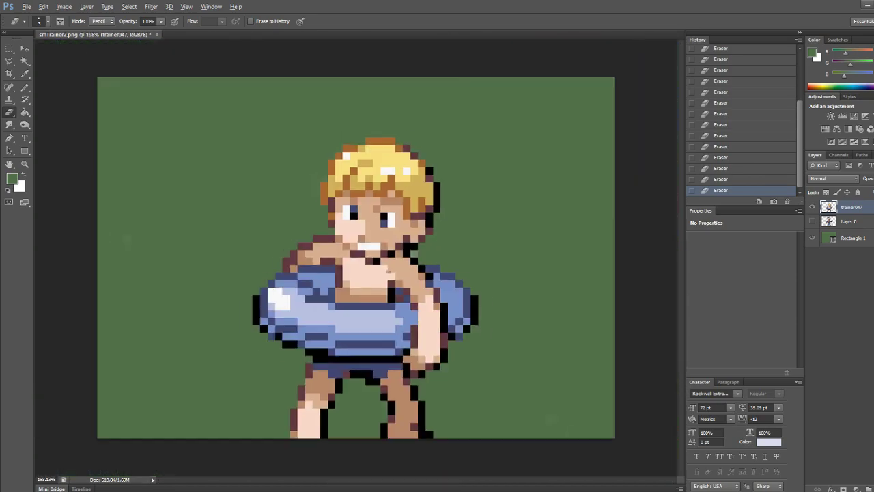
- Erase the pale pixel block in the notch between the sprite's chin and right shoulder
scroll(400, 259, "up", 2, "alt")
scroll(403, 256, "up", 8, "alt")
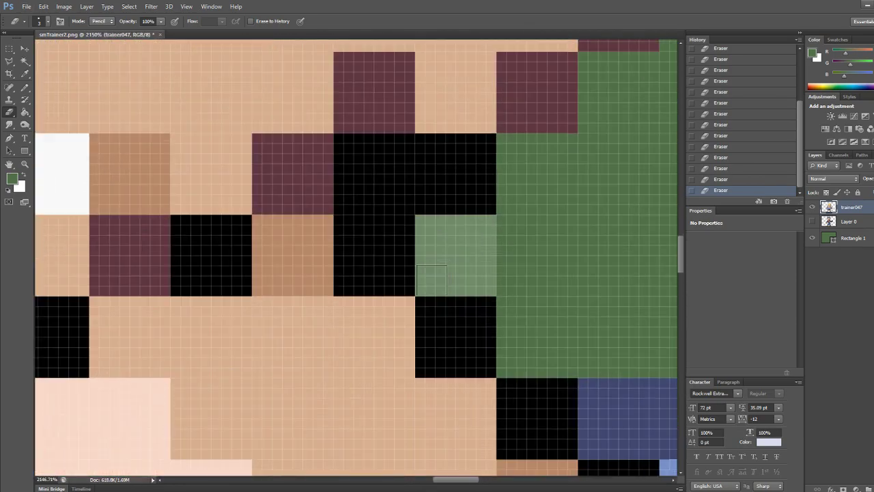
mouse_move(432, 280)
left_mouse_down()
mouse_move(480, 277)
mouse_move(485, 233)
mouse_move(436, 229)
mouse_move(432, 257)
left_mouse_up()
scroll(431, 257, "down", 10, "alt")
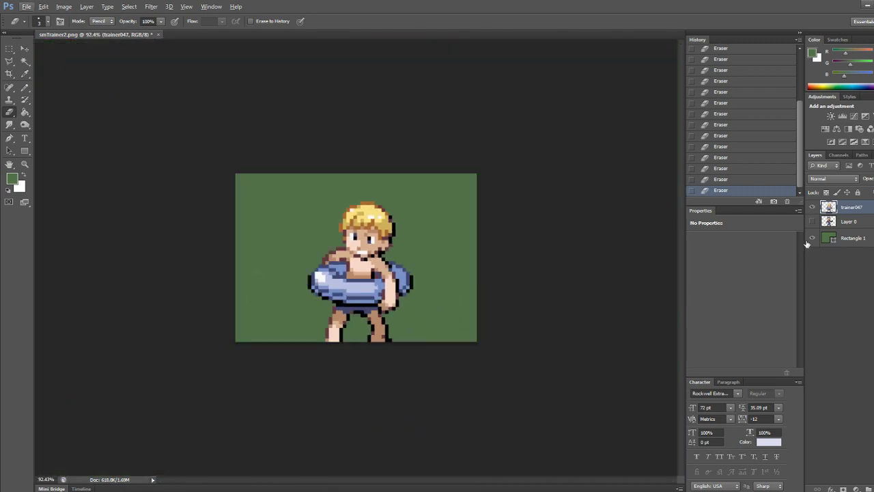
- Hide the green Rectangle 1 layer and save the layered document as smTrainer2.psd in the Transitions folder
left_click(811, 238)
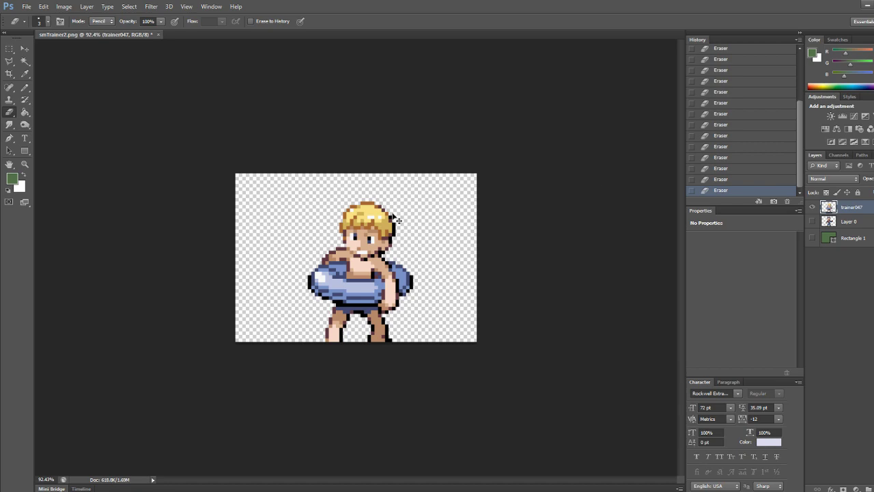
key("ctrl+shift+s")
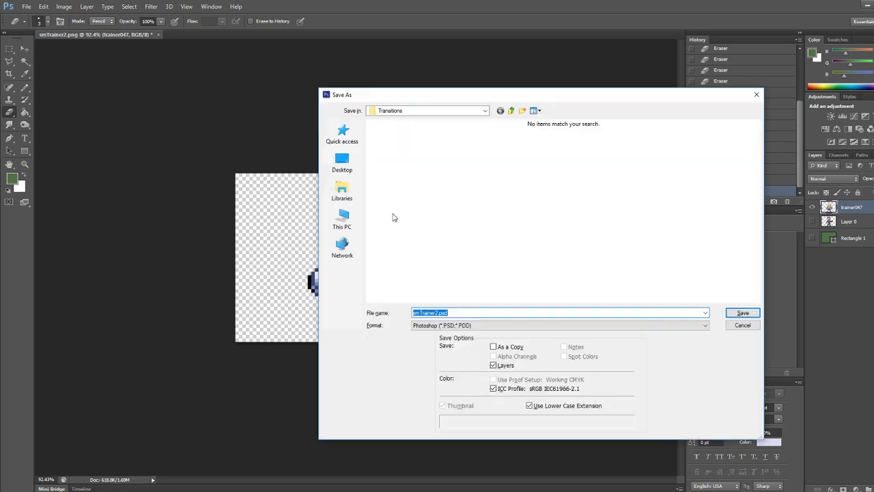
type("Sun")
left_click(741, 326)
key("ctrl+shift+s")
key("Return")
key("Return")
- Save a PNG copy of the graphic as smTrainer3.png in the Transitions folder
key("ctrl+shift+s")
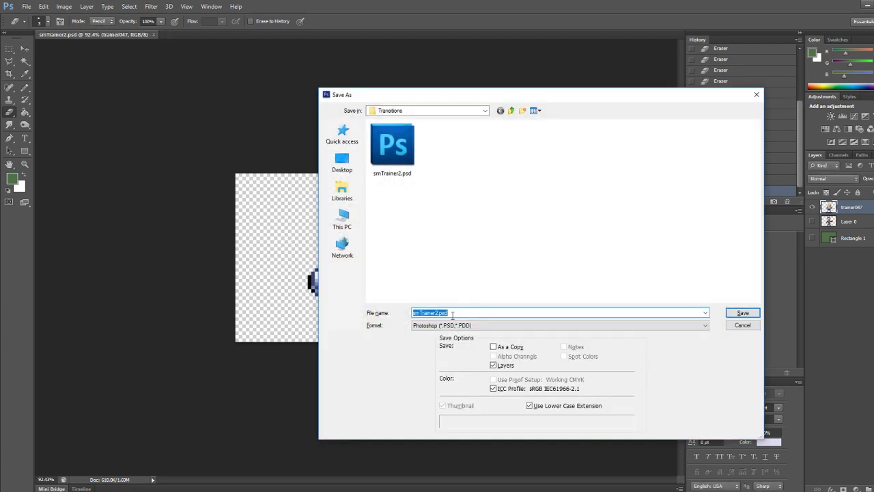
left_click(440, 325)
left_click(437, 442)
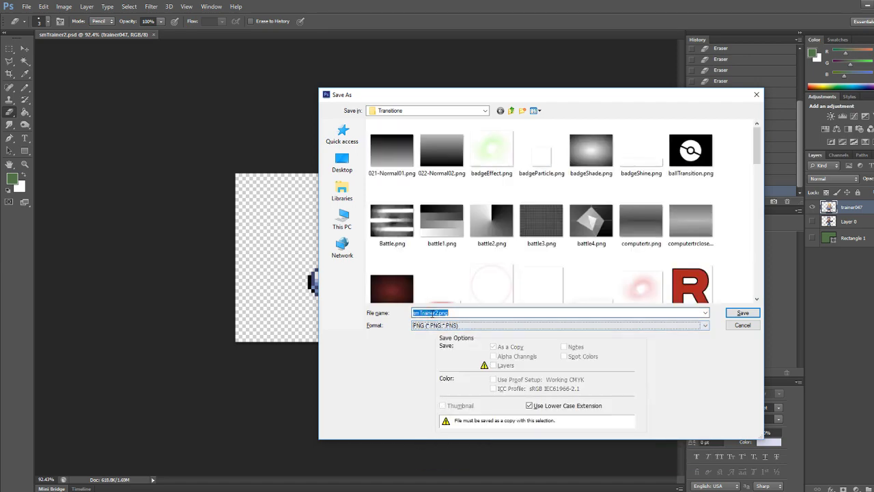
left_click(441, 312)
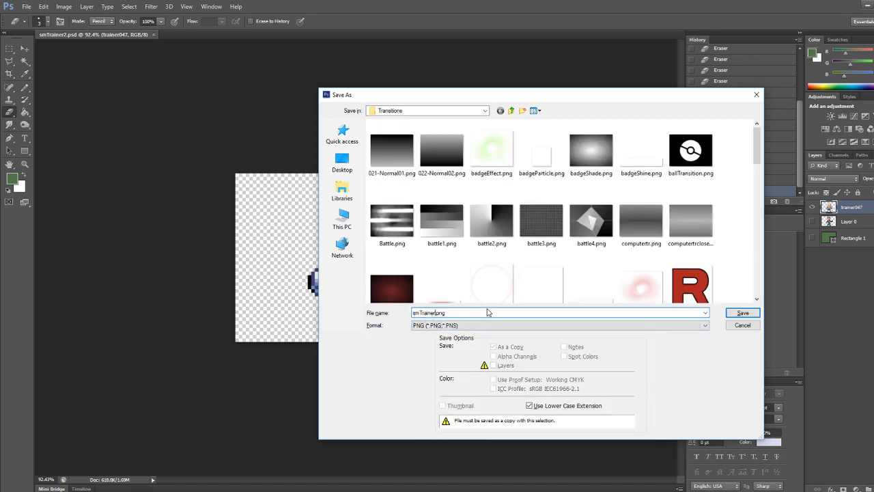
type("3")
key("Return")
key("Return")
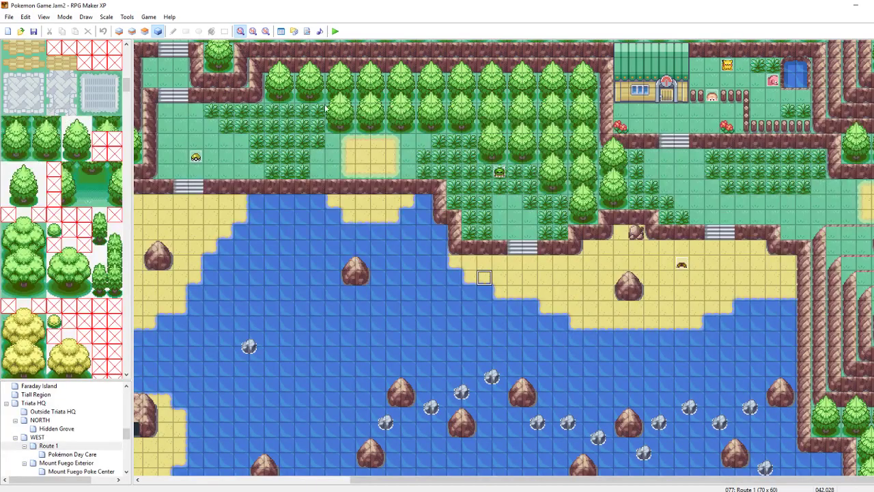
- Switch to RPG Maker XP, playtest the game, and challenge the Tuber on the beach to check the battle transition
left_click(332, 30)
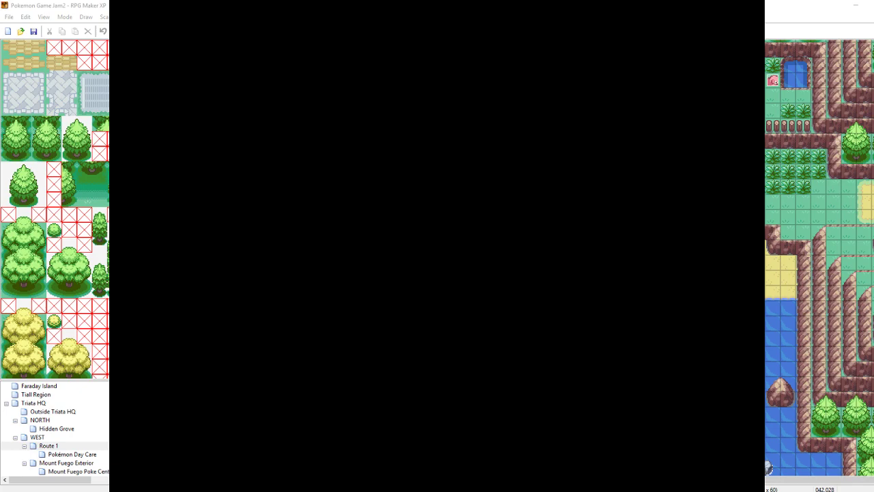
key("Return")
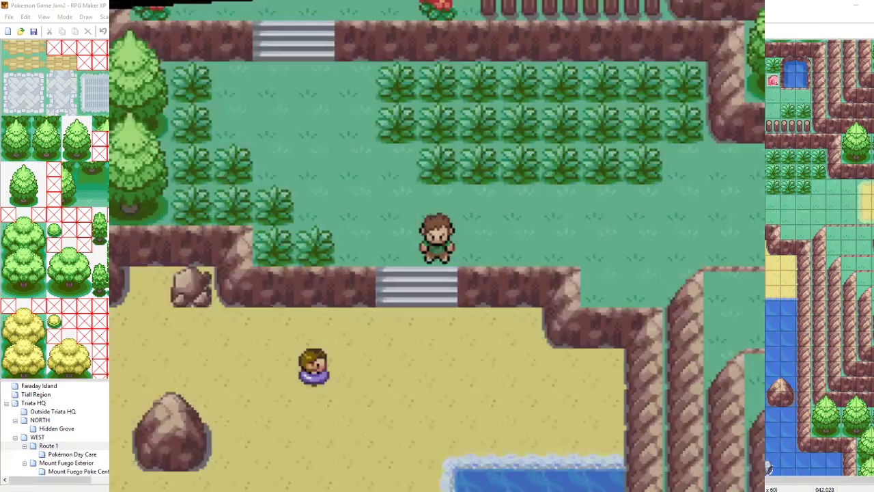
key("Down")
key("Right")
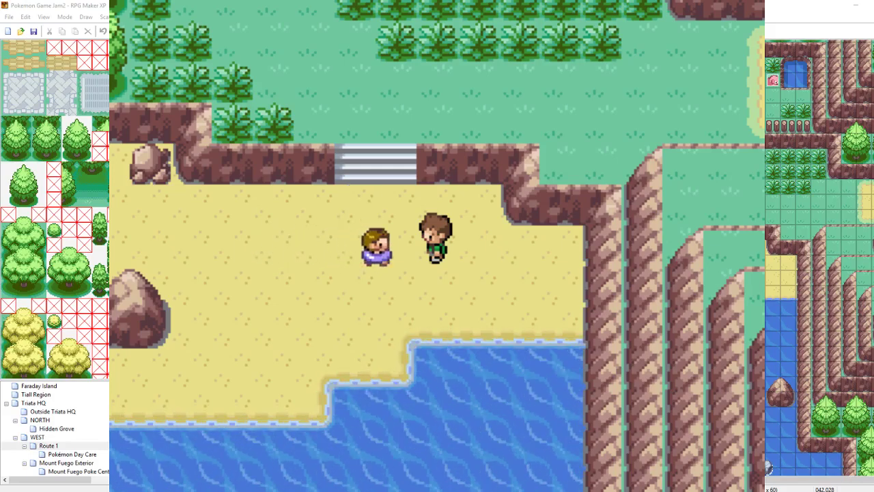
key("Return")
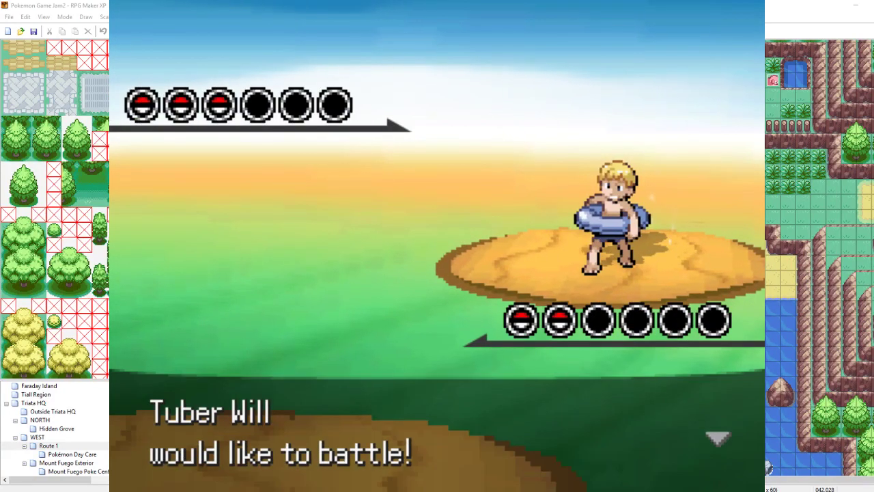
key("Return")
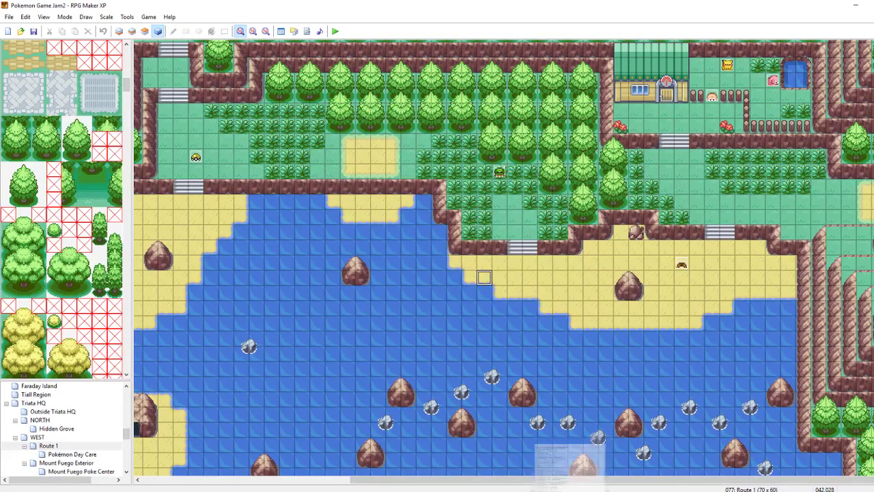
- Open the beach Tuber's event on the Route 1 map, check its trainer type, and close the event without changes
mouse_move(571, 491)
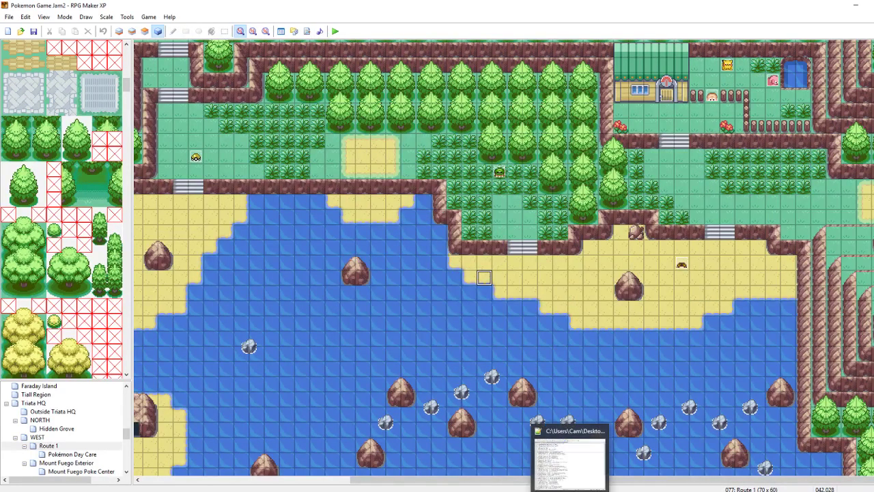
mouse_move(523, 491)
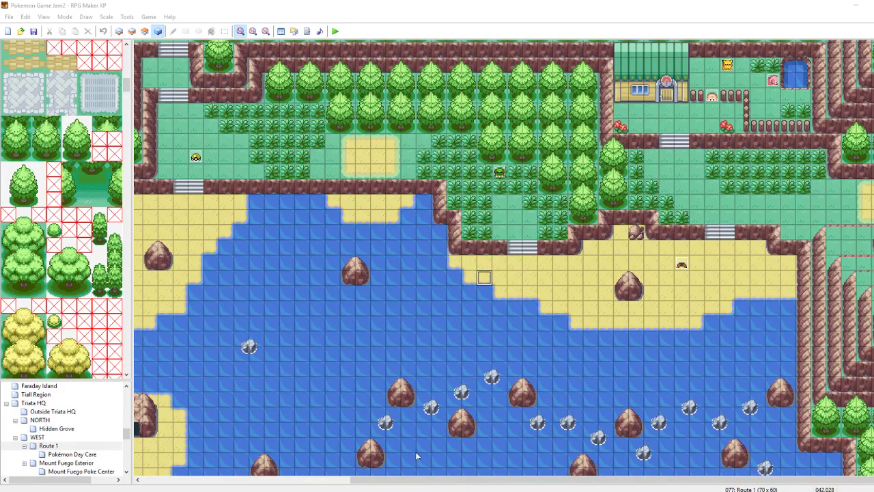
double_click(680, 265)
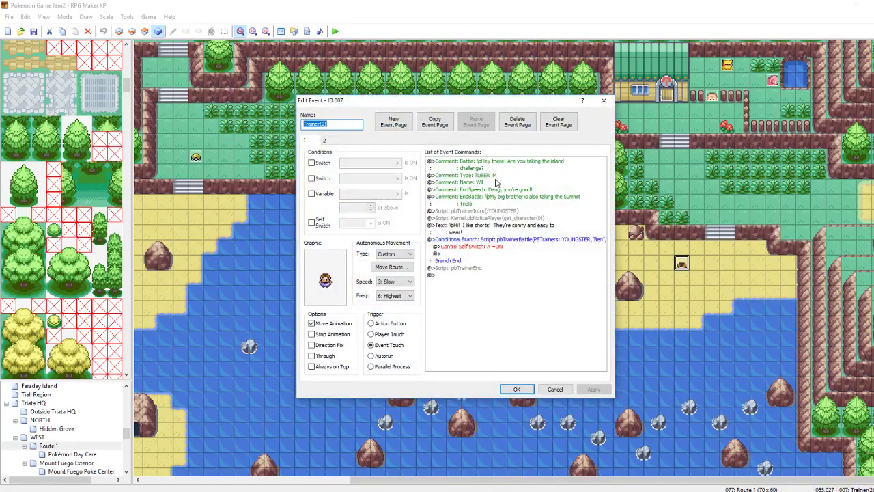
left_click(499, 182)
left_click(603, 101)
- Switch to Notepad++ and look up the ID number of the TUBER_M entry in trainertypes.txt
key("alt+Tab")
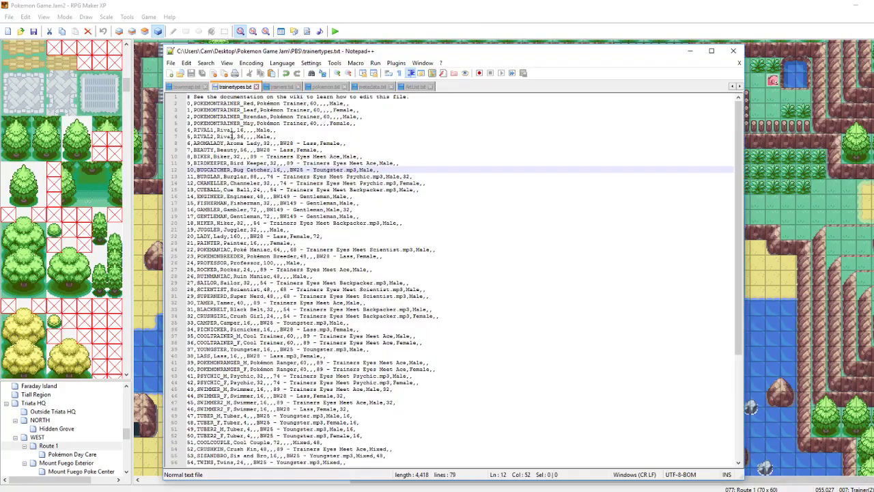
scroll(303, 252, "down", 8)
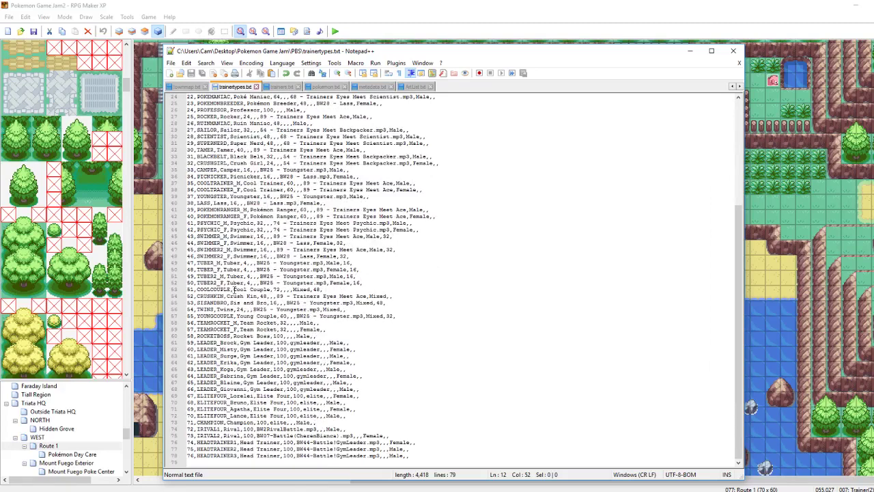
left_click(209, 263)
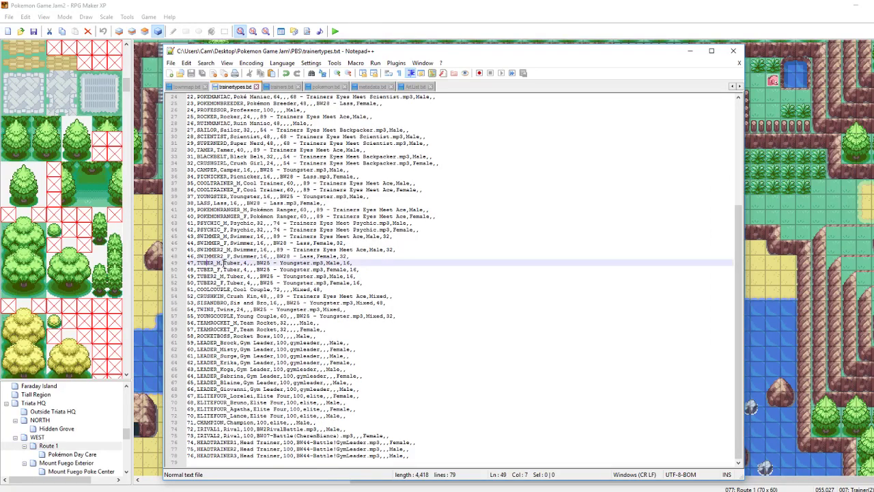
left_click(222, 263)
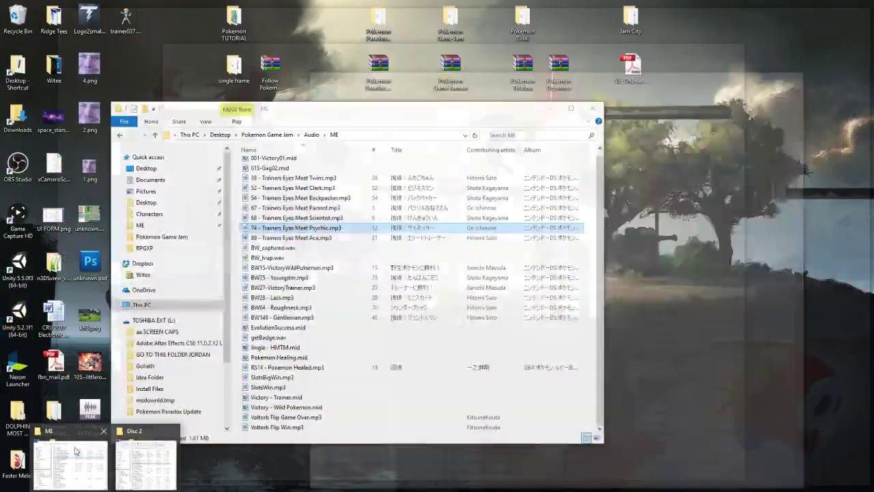
- Switch to File Explorer and open the Graphics > Transitions folder of Pokemon Game Jam to find the trainer graphics
left_click(147, 461)
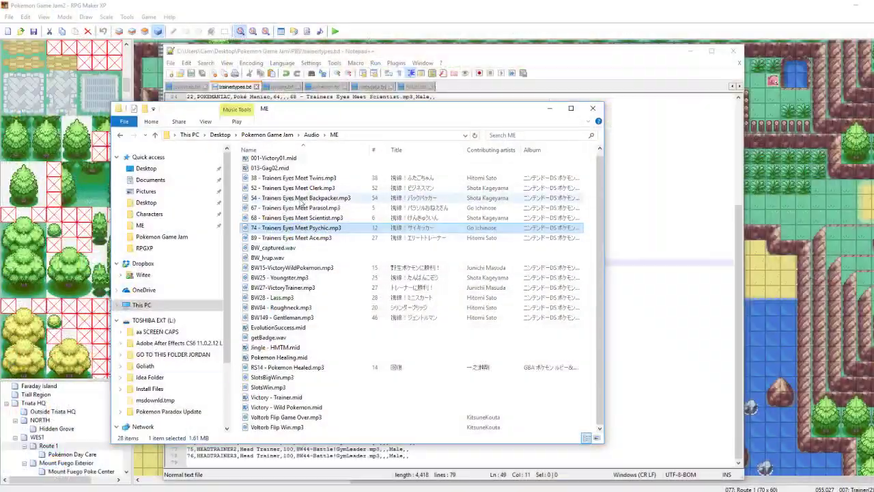
left_click(271, 135)
double_click(259, 196)
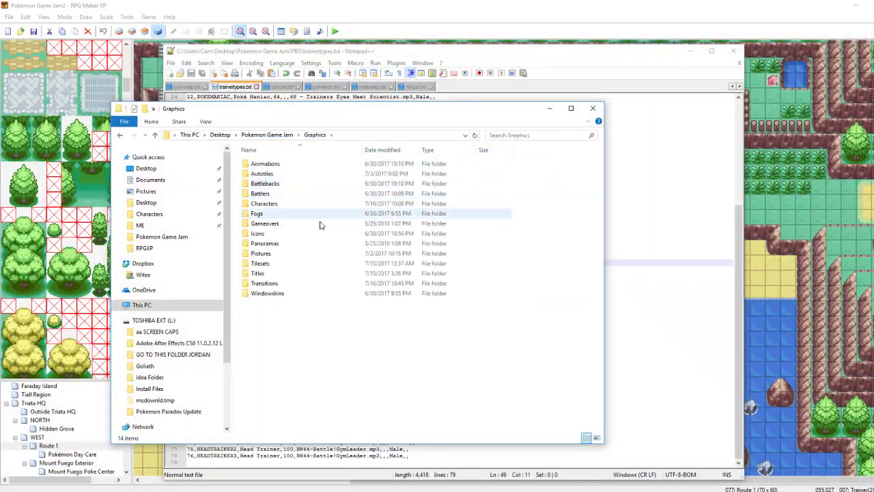
left_click(264, 204)
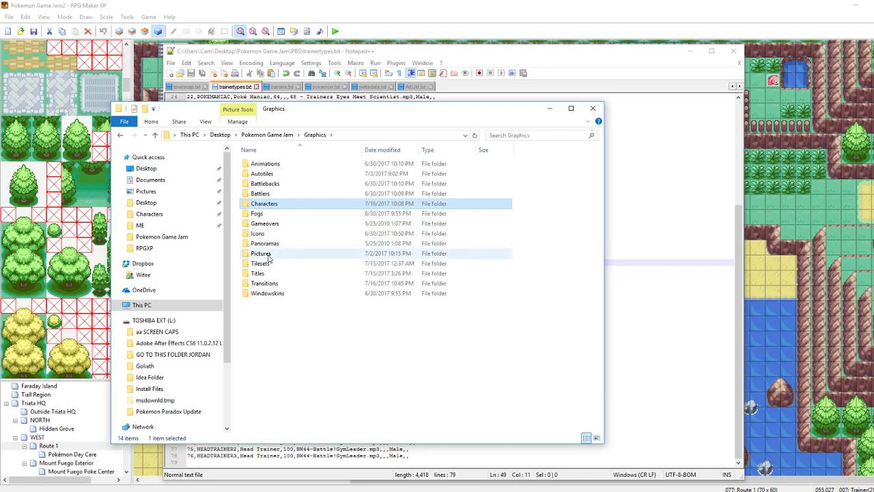
double_click(265, 283)
scroll(462, 320, "down", 5)
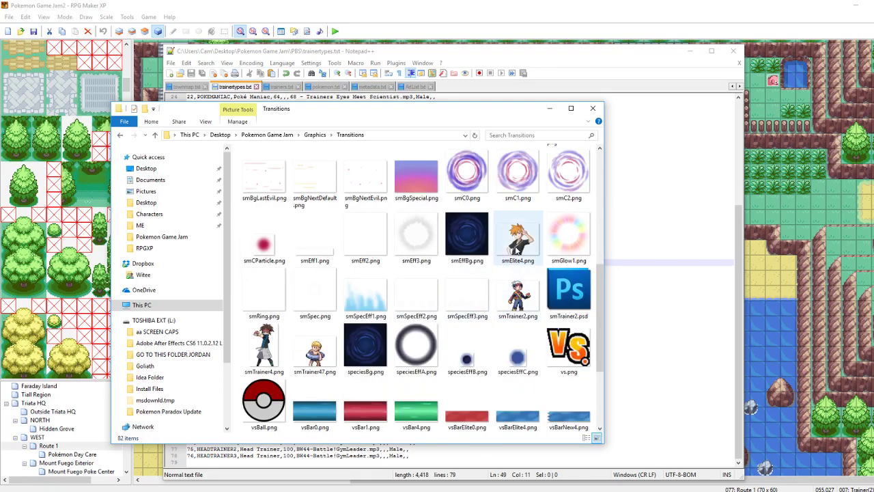
- Compare the names of smTrainer47.png and smTrainer4.png with the other graphics in the folder
left_click(324, 351)
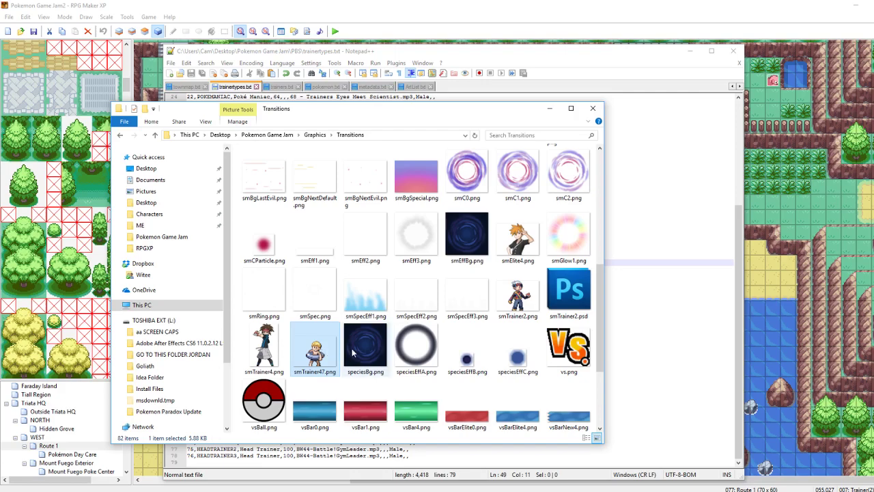
left_click(264, 348)
left_click(317, 351)
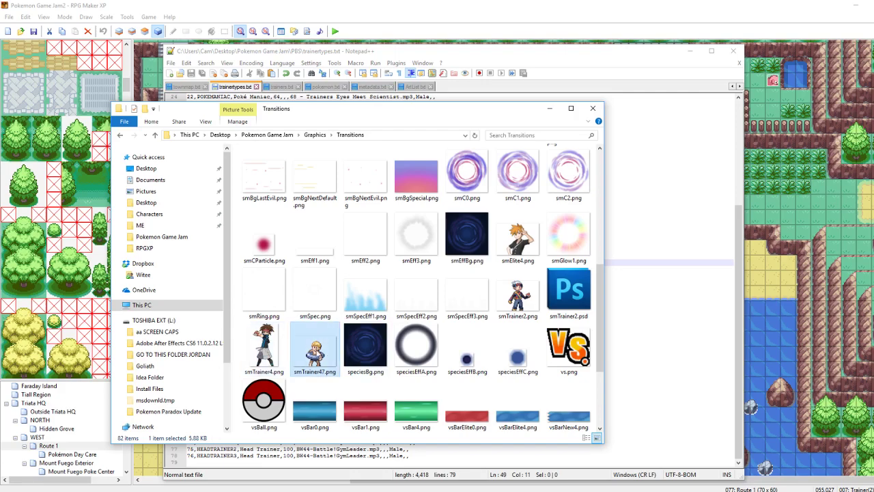
right_click(318, 352)
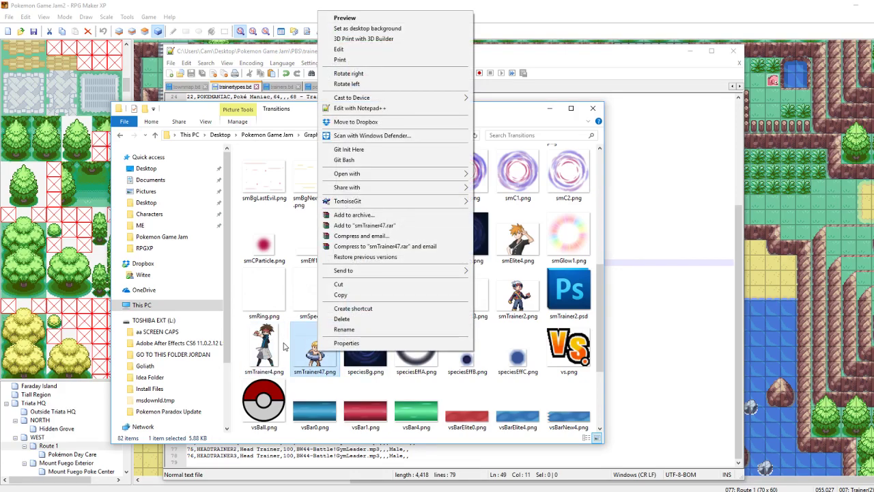
left_click(259, 347)
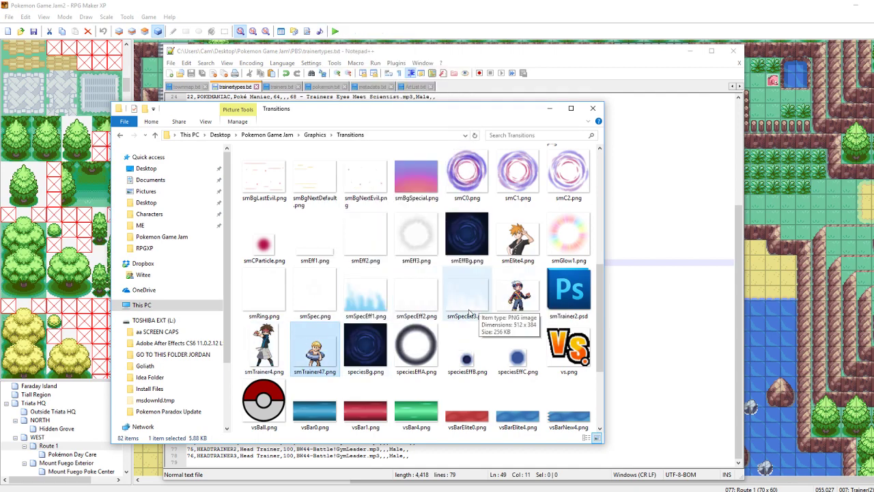
scroll(433, 334, "down", 3)
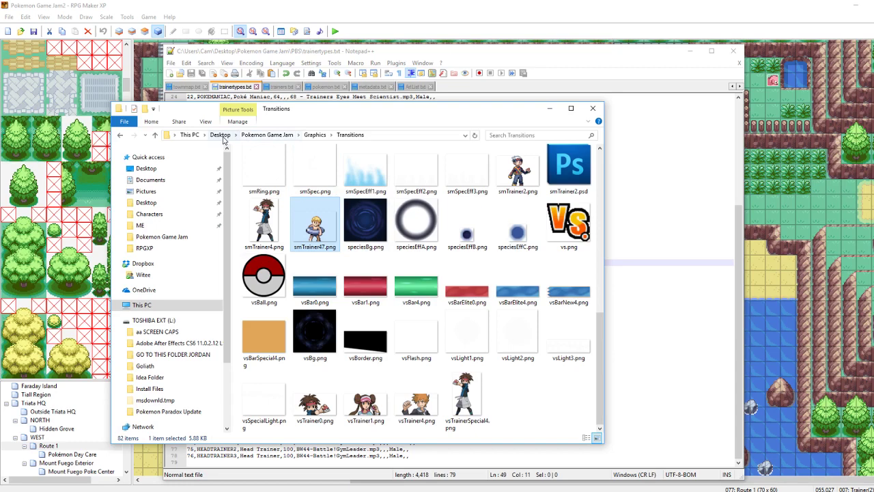
- Open the Graphics > Transitions folder of the Pokemon Tidal project on the Desktop
left_click(220, 135)
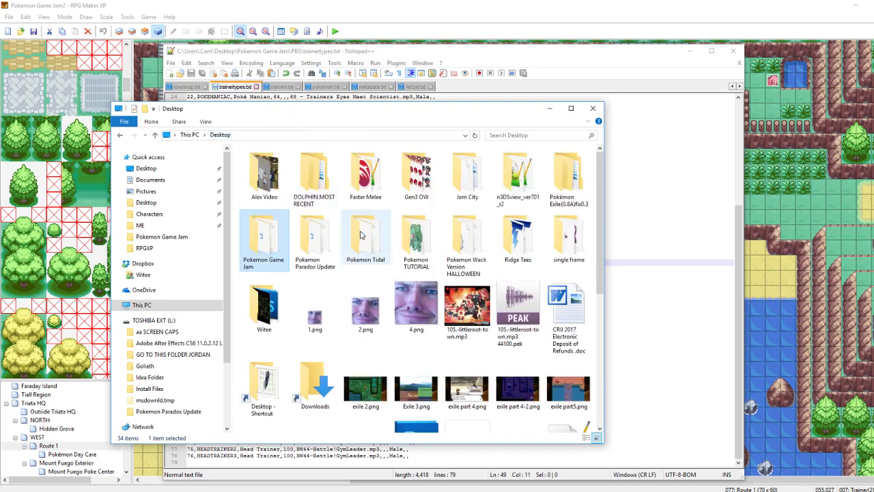
double_click(365, 237)
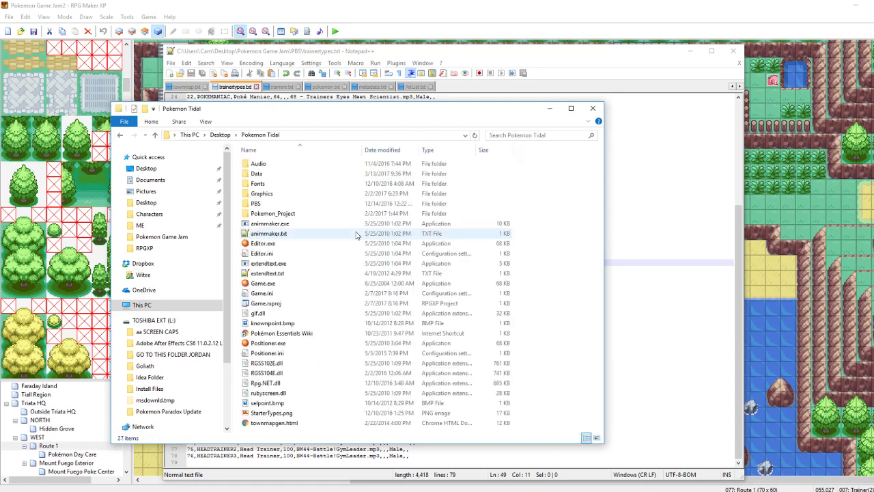
double_click(266, 204)
key("BackSpace")
double_click(262, 193)
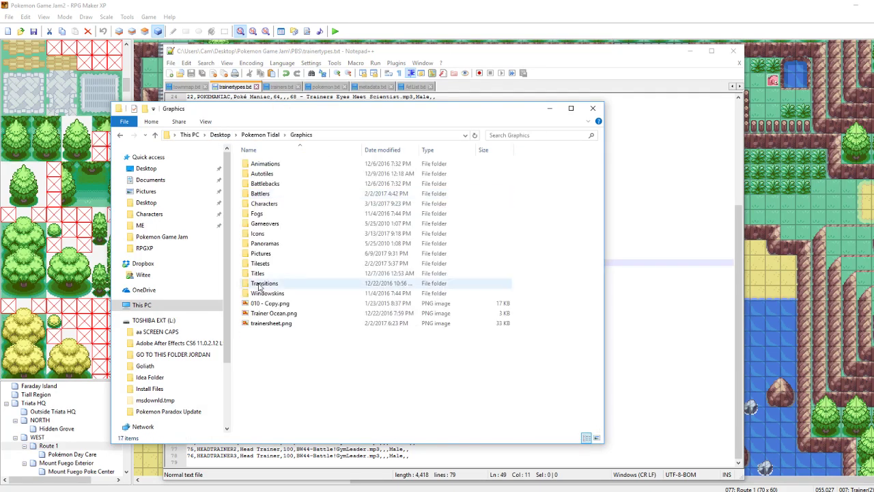
double_click(264, 284)
- Examine Pokemon Tidal's numbered smTrainer sprites and the smBgDefault.png background as a naming reference, including smTrainer15.png
scroll(362, 328, "down", 10)
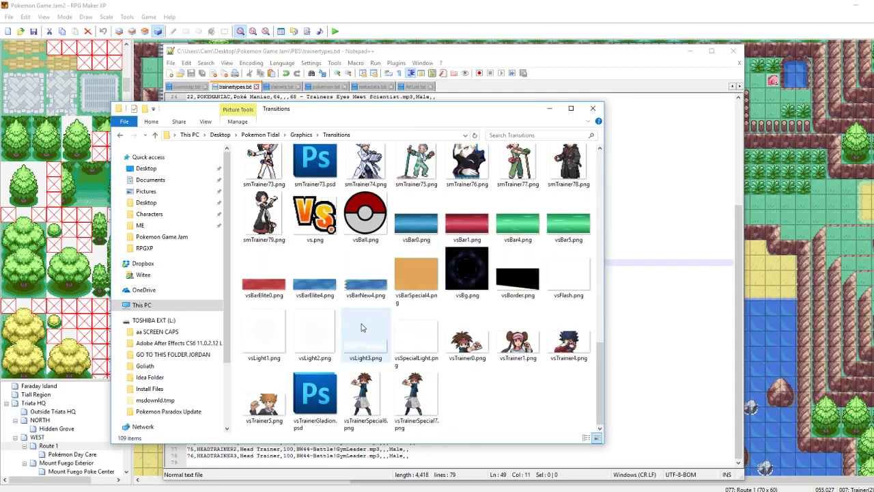
scroll(362, 328, "up", 3)
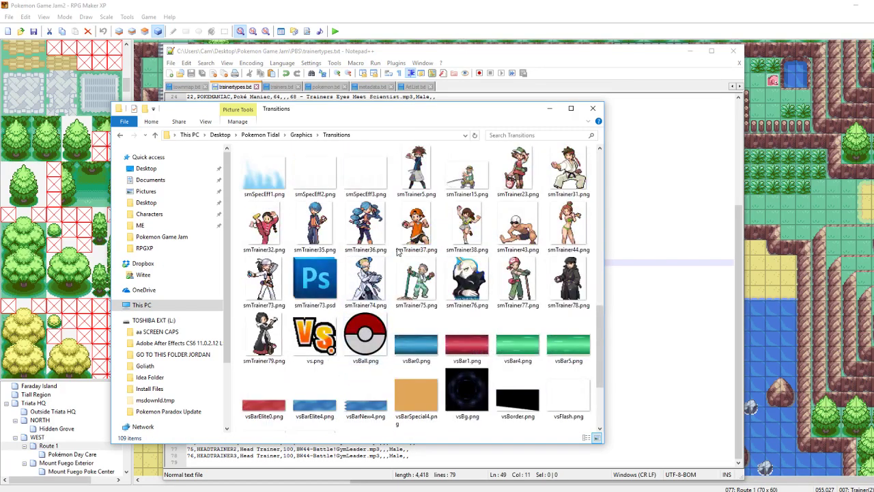
scroll(403, 301, "up", 5)
left_click(272, 231)
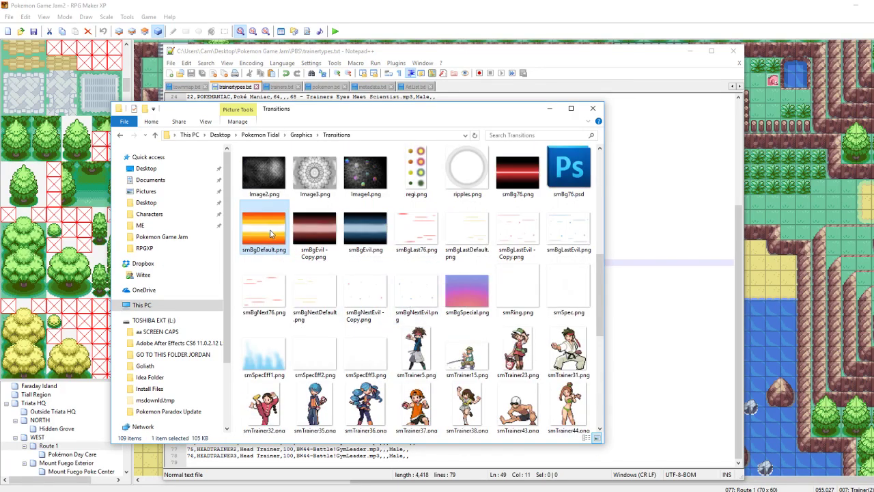
left_click(472, 373)
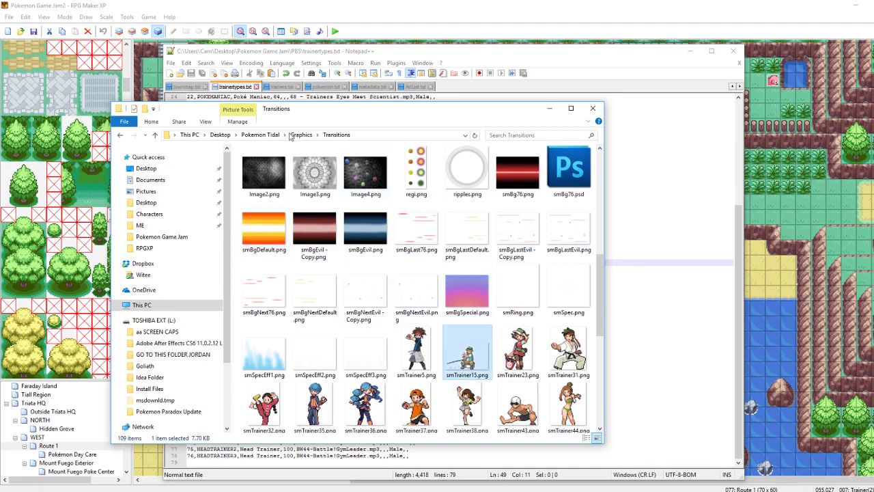
- Return to Pokemon Game Jam's Graphics > Transitions folder and check its smBgDefault.png background among the transition images
left_click(220, 134)
double_click(267, 244)
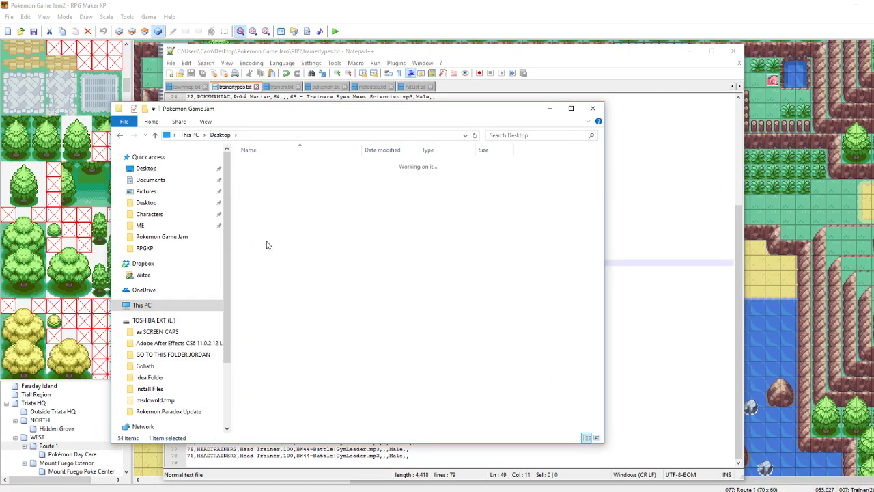
double_click(265, 194)
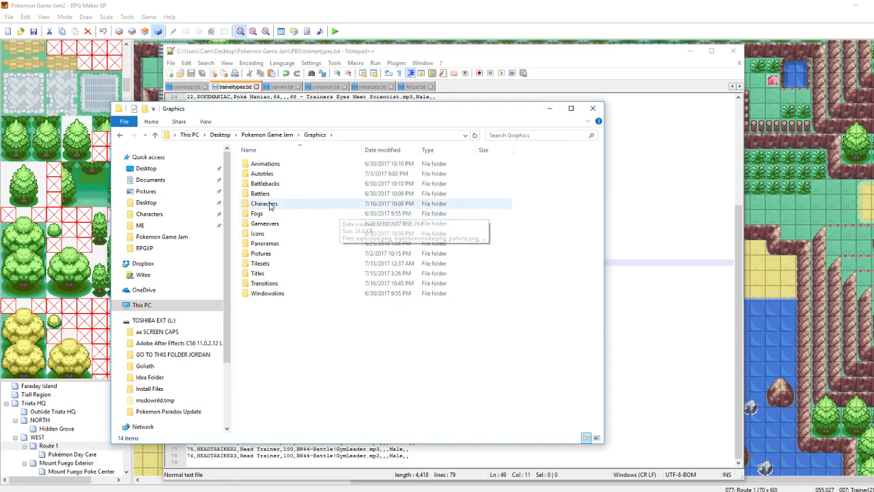
double_click(265, 283)
scroll(328, 265, "down", 2)
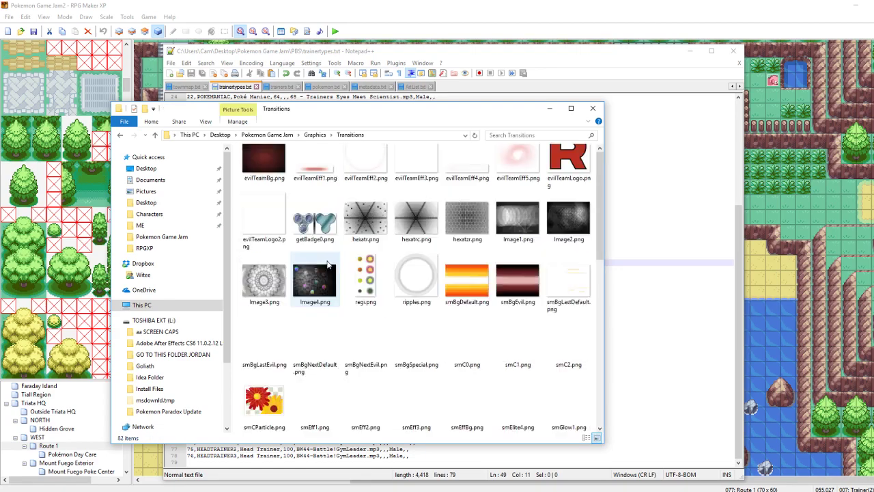
scroll(328, 265, "down", 3)
scroll(355, 274, "up", 5)
scroll(403, 280, "down", 2)
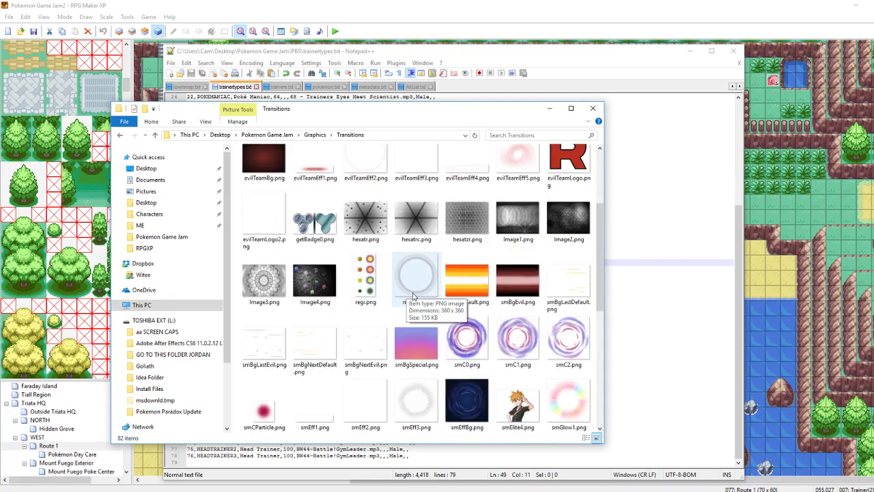
left_click(459, 288)
scroll(460, 287, "down", 3)
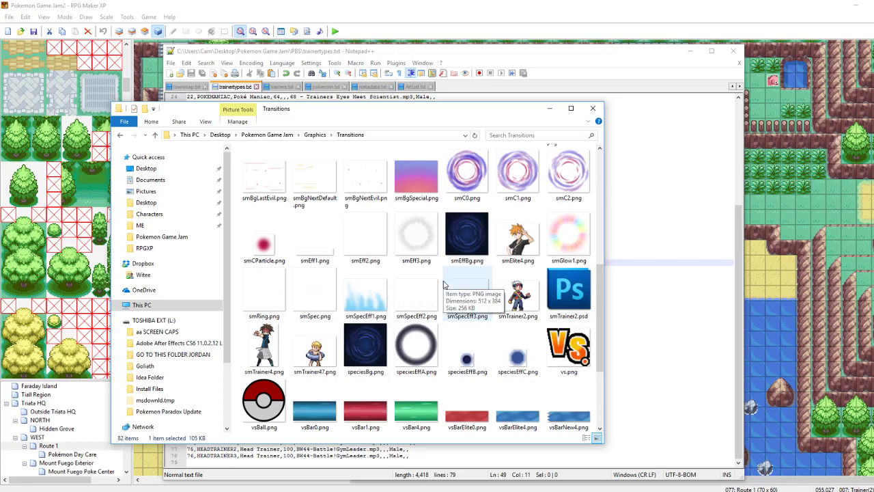
- Check smTrainer47.png against vsTrainerSpecial4.png and review the remaining transition images in the folder
left_click(331, 360)
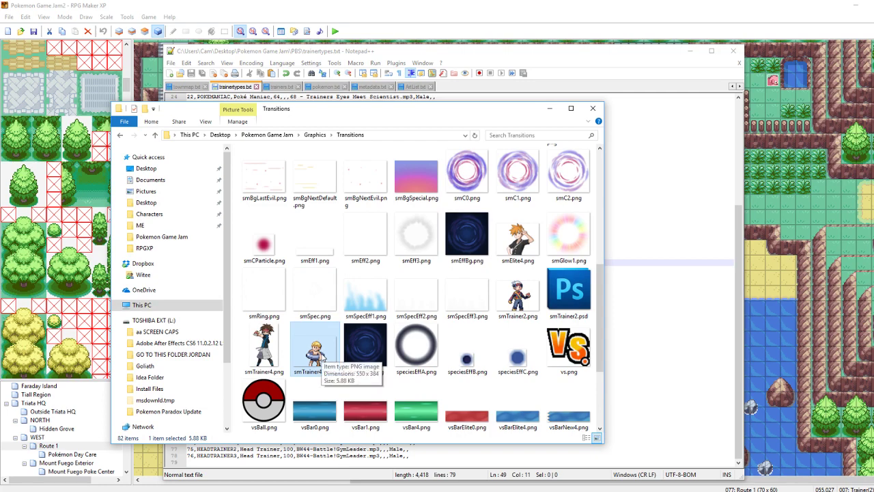
scroll(435, 349, "up", 1)
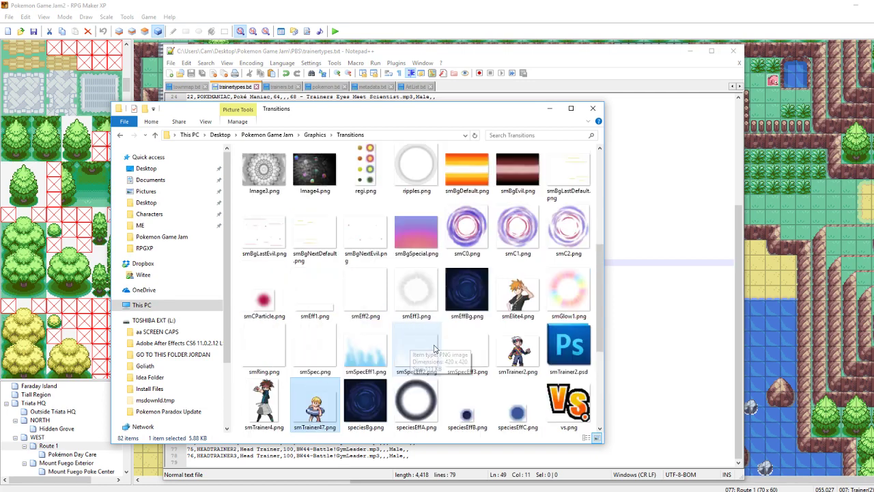
scroll(435, 348, "down", 3)
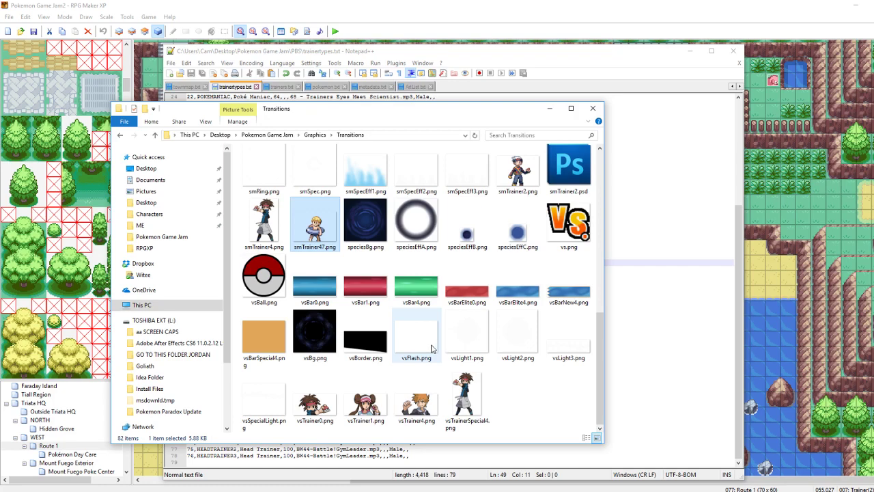
left_click(463, 392)
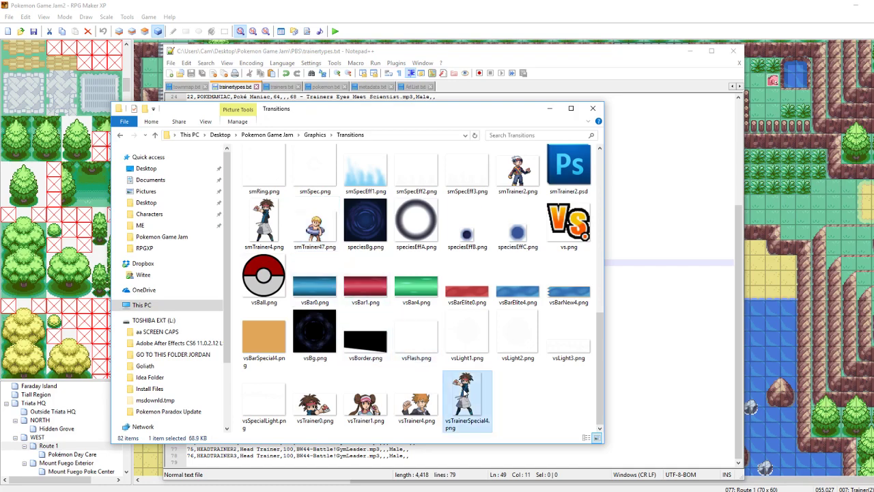
left_click(315, 225)
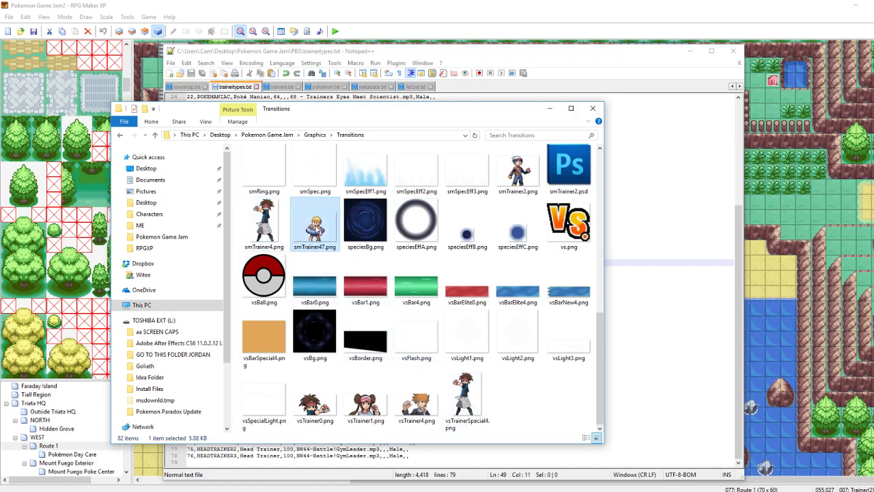
scroll(385, 312, "up", 2)
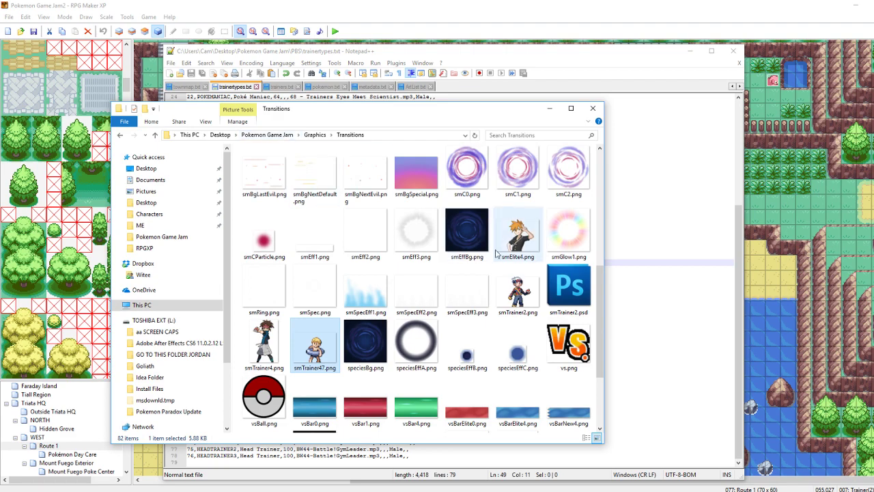
scroll(429, 308, "up", 3)
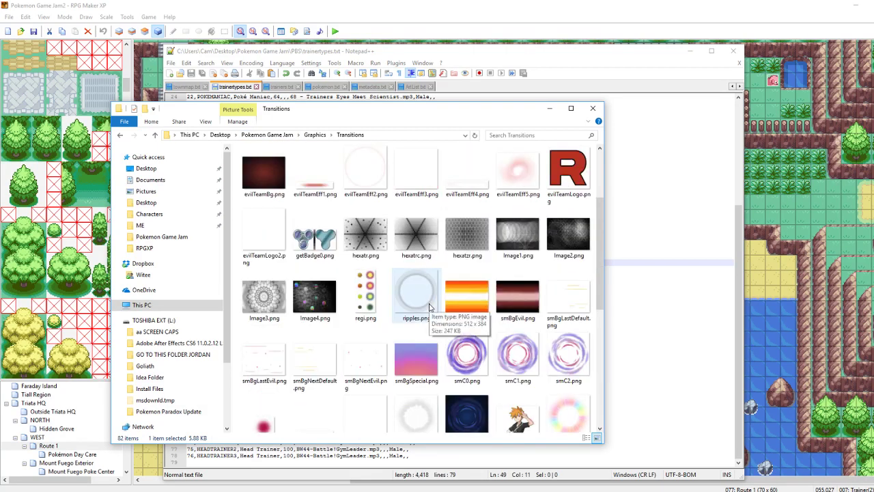
- Return to the game project in RPG Maker XP and open the EliteBattle_EntryAnimations script in the script editor
left_click(362, 8)
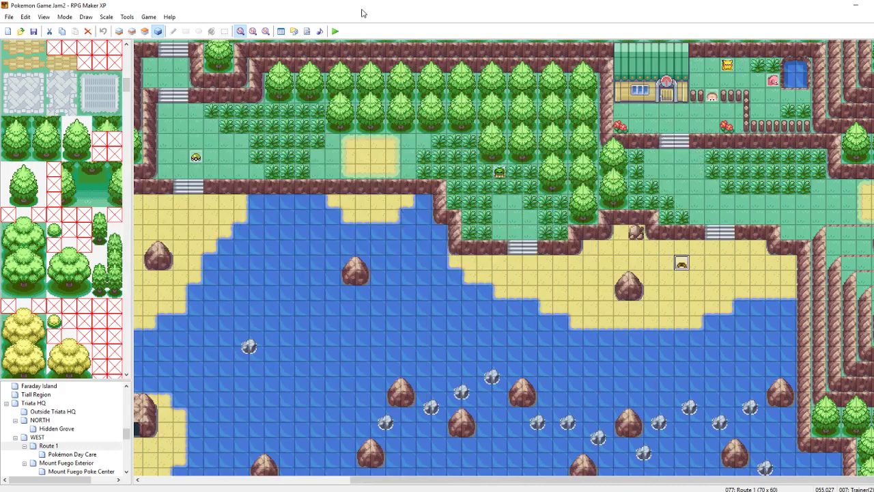
left_click(306, 31)
left_click(311, 329)
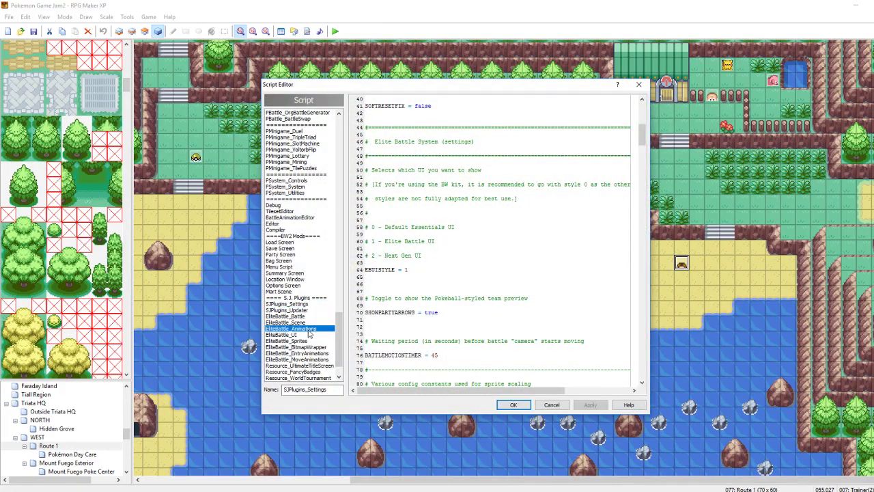
scroll(321, 339, "down", 2)
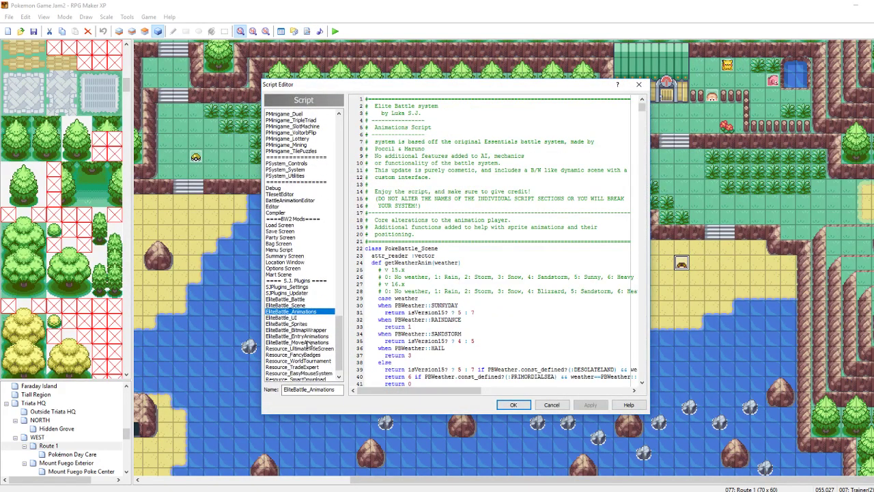
left_click(313, 323)
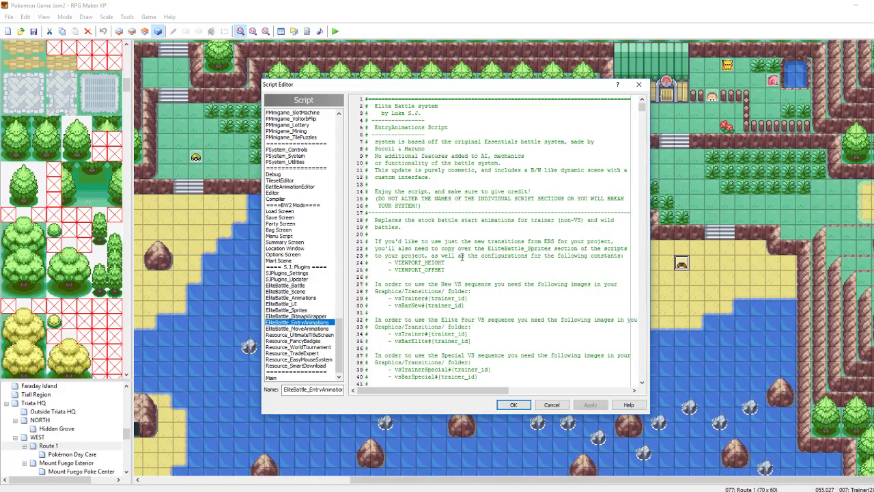
- Review the script's comments on image names for Sun/Moon trainer transitions, including smTrainer, smSpecial and smBg variants, and close the script editor
scroll(463, 250, "down", 12)
scroll(462, 249, "up", 4)
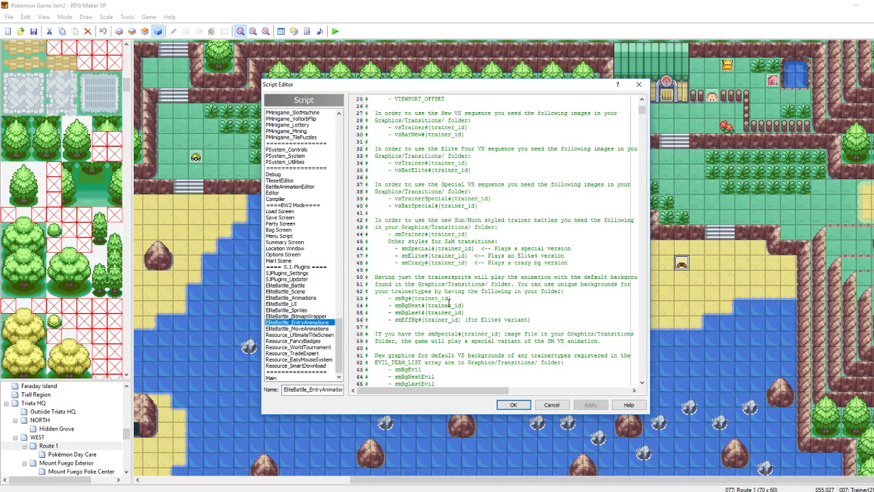
left_click_drag(469, 391, 458, 390)
left_click_drag(456, 395, 455, 391)
scroll(429, 241, "up", 2)
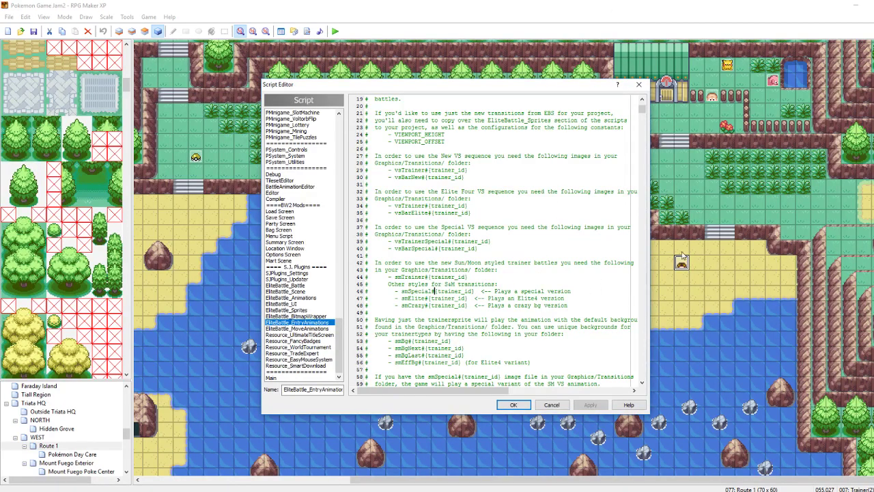
left_click(513, 405)
- Check the trainer type in the beach event Trainer(2) on Route 1 against the TUBER_M entry in trainertypes.txt
double_click(680, 265)
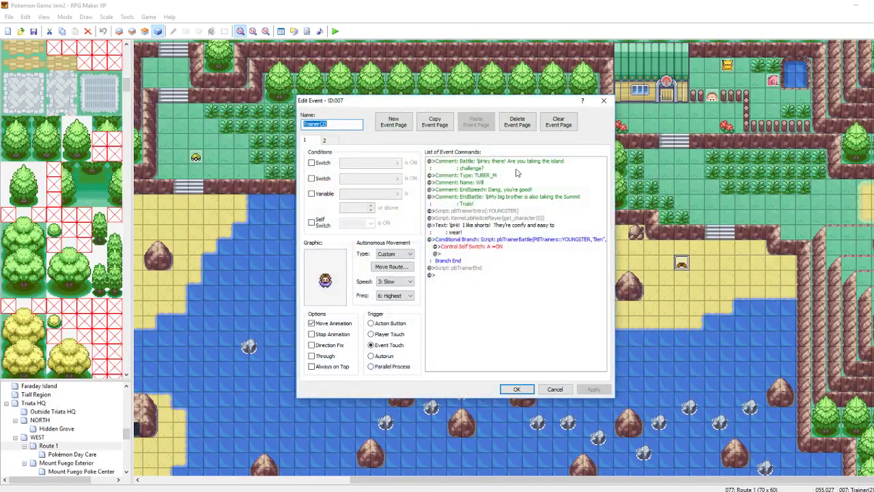
left_click(511, 175)
left_click(604, 101)
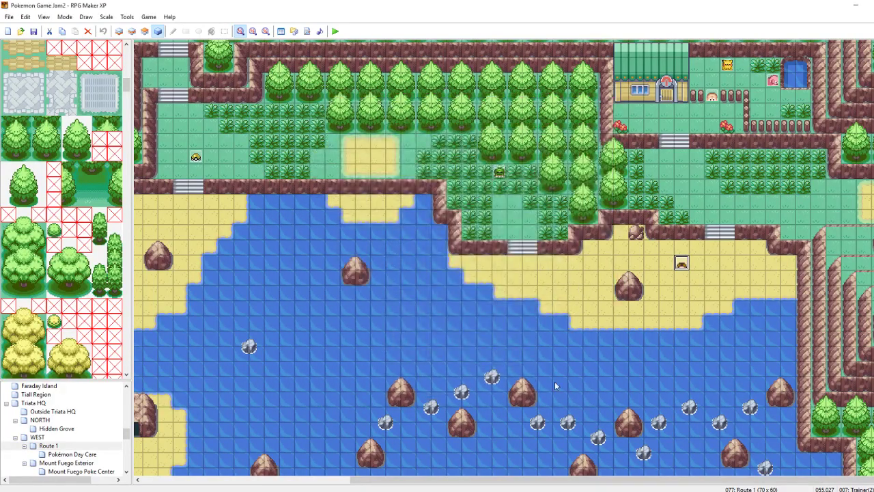
key("alt+Tab")
key("alt+Tab")
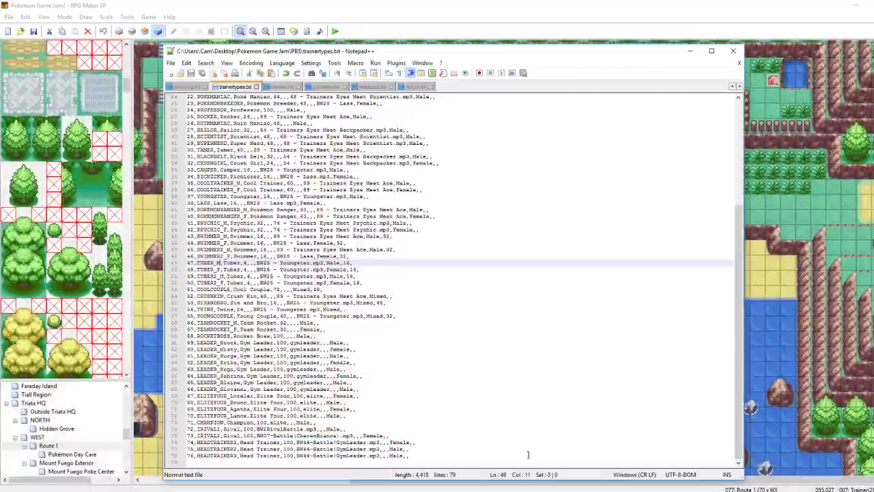
double_click(205, 263)
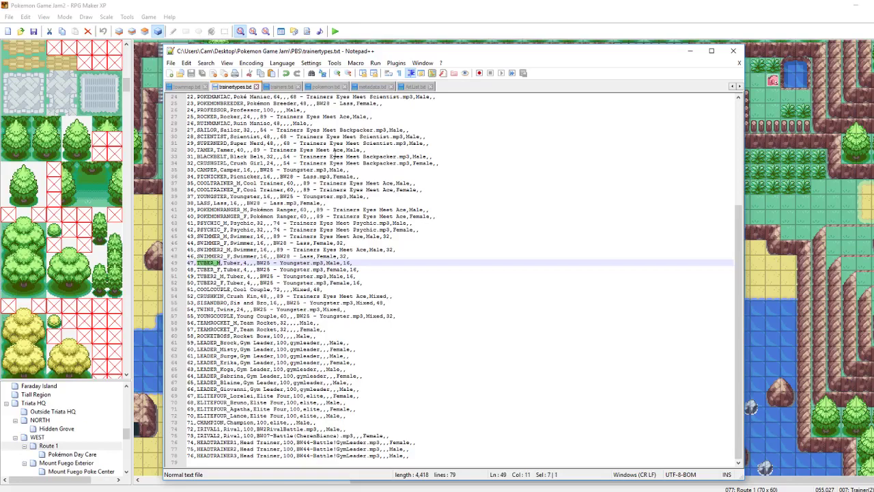
- Check the smTrainer47.png file name in Pokemon Game Jam's Transitions folder
mouse_move(136, 486)
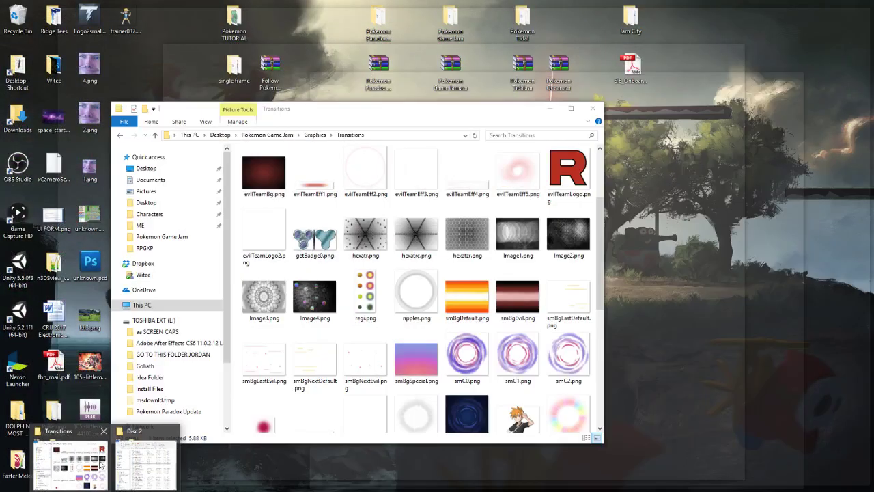
left_click(71, 464)
scroll(469, 202, "down", 10)
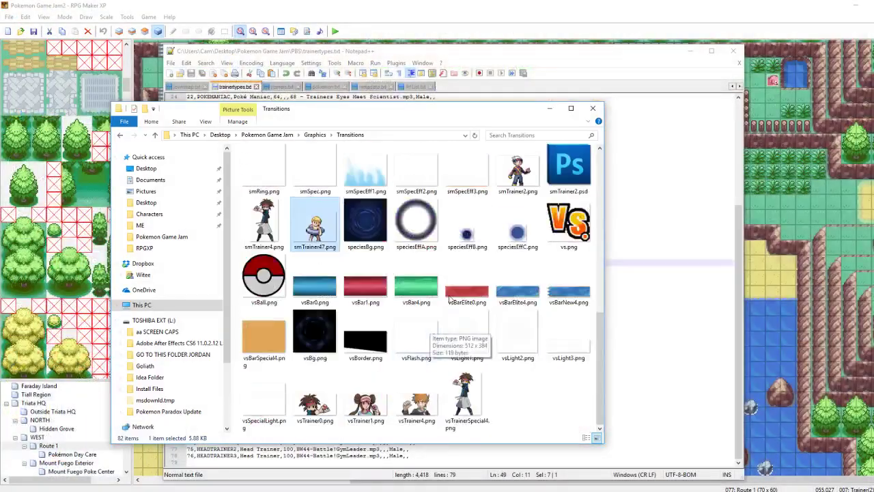
- Playtest the game from the Route 1 save, start the Tuber battle on the beach to test its transition, and close the game
left_click(469, 4)
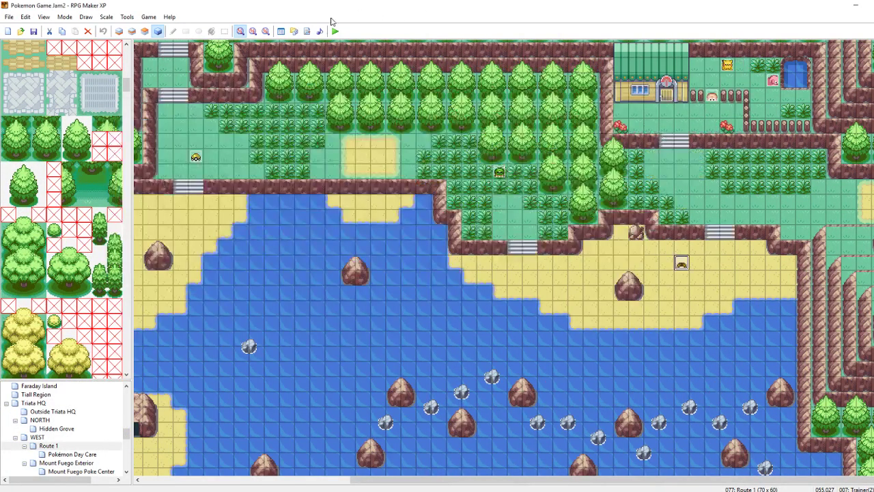
left_click(335, 31)
left_click(422, 271)
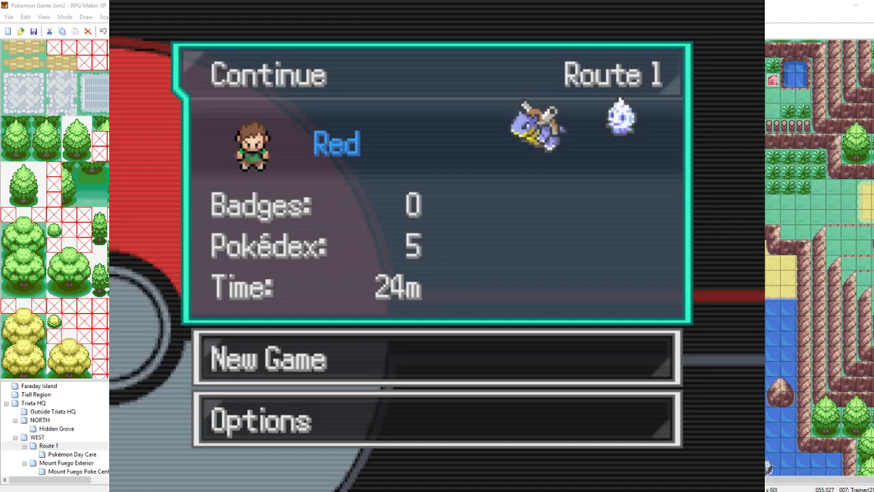
key("Return")
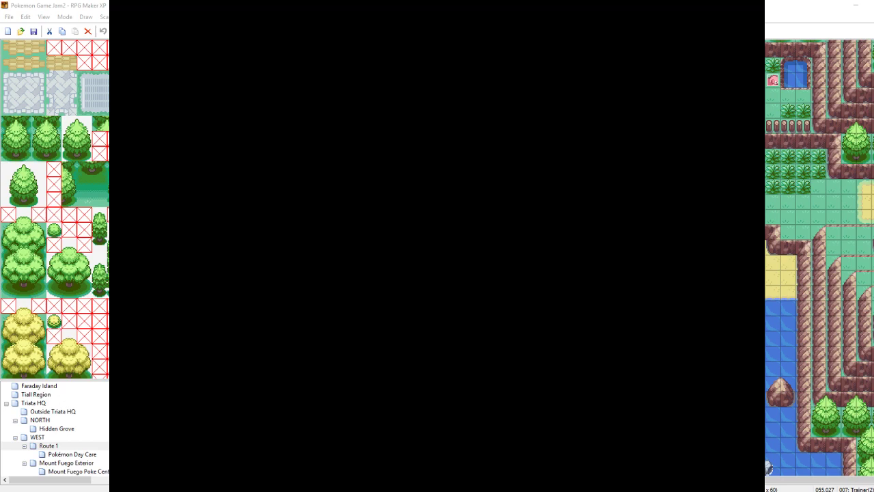
key("Down")
key("Down")
key("Down")
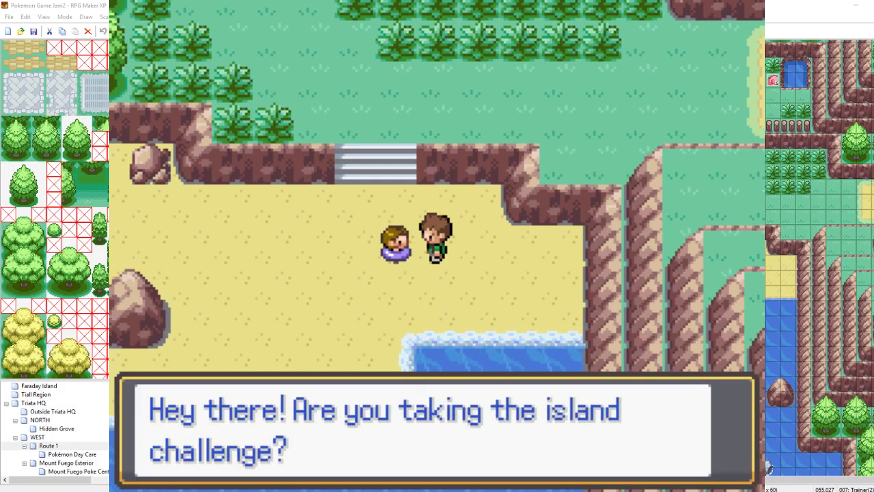
key("Return")
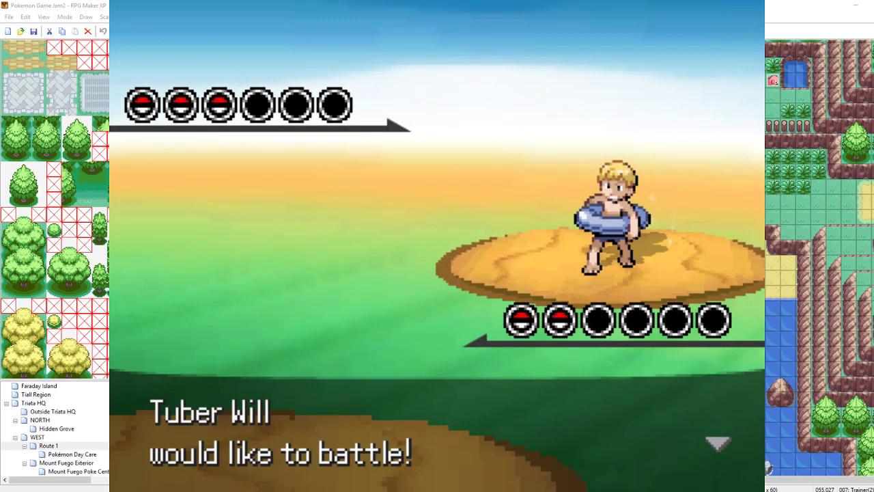
key("alt+F4")
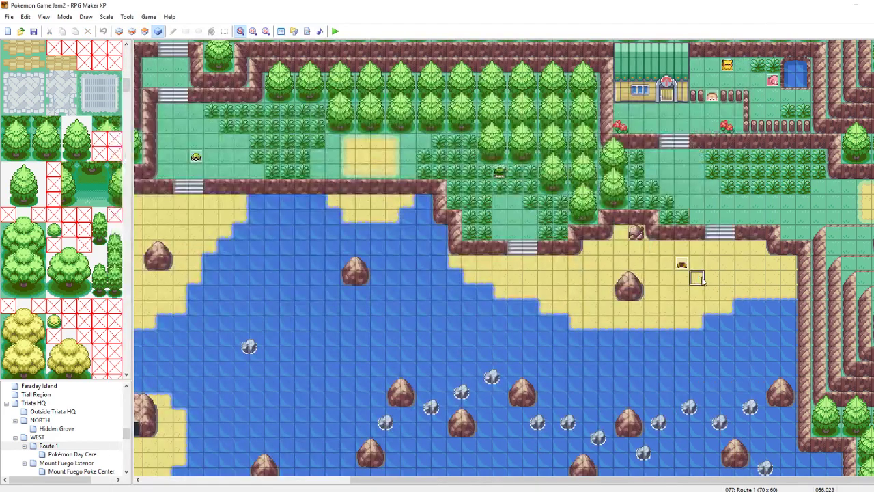
- Set EBUISTYLE to 2 (Next Gen UI) in the SJPlugins_Settings script and apply the change
left_click(306, 32)
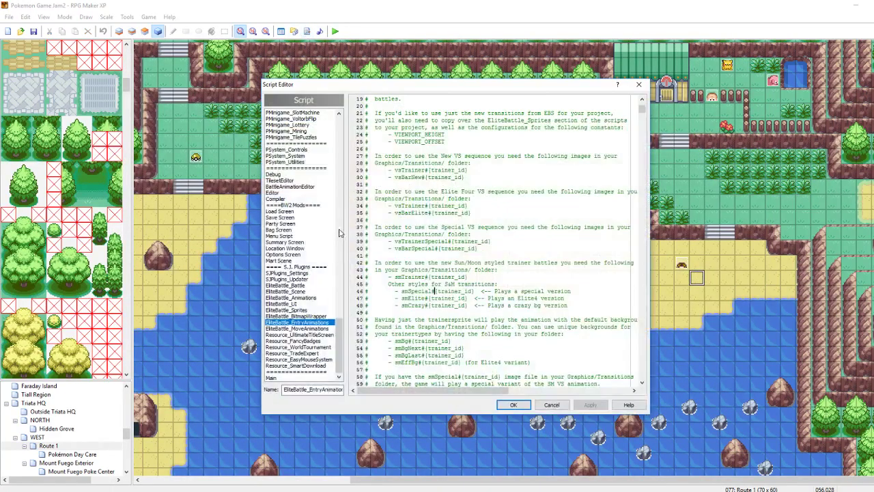
left_click(287, 273)
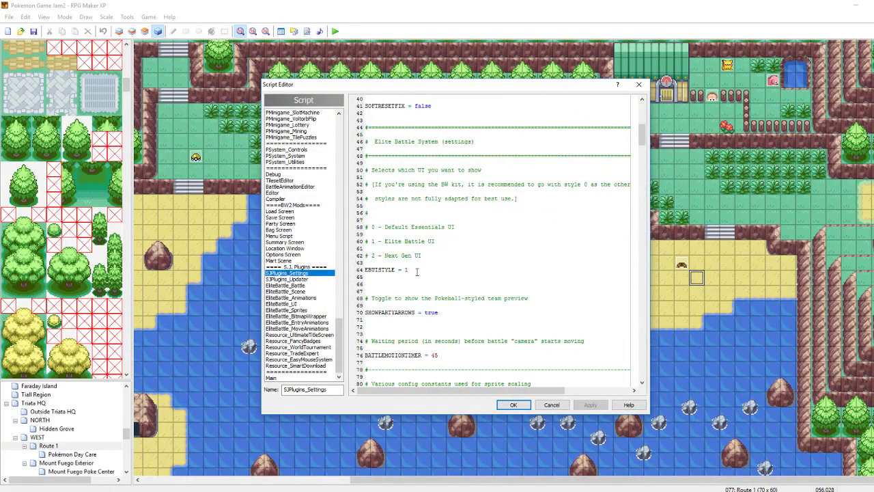
left_click(594, 405)
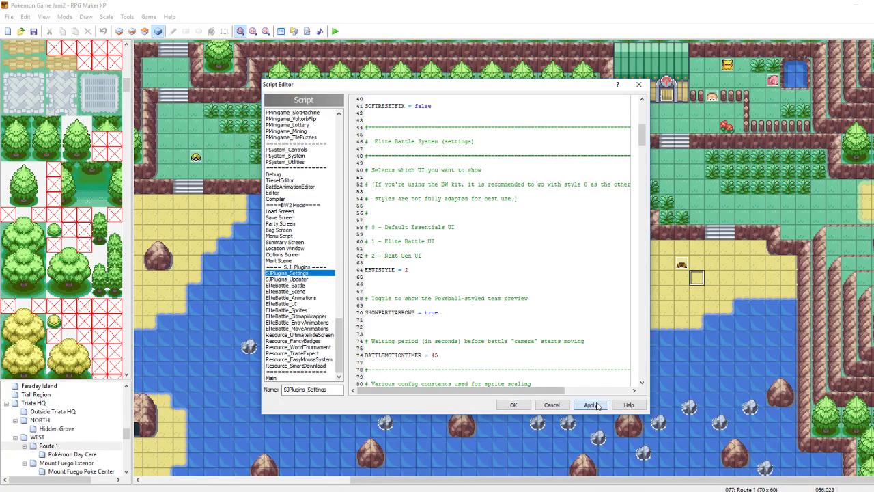
left_click(512, 406)
- Playtest again from the Route 1 save, battle the beach Tuber to test the Next Gen UI transition, and end the playtest
left_click(340, 34)
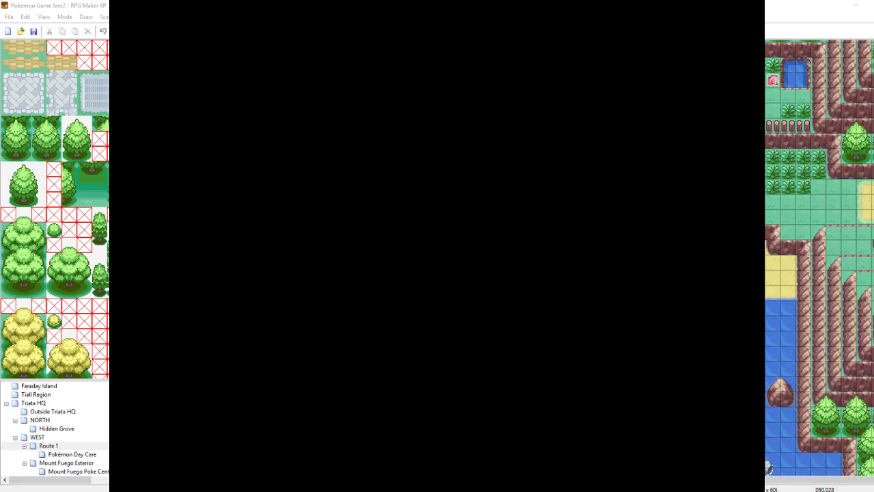
key("Return")
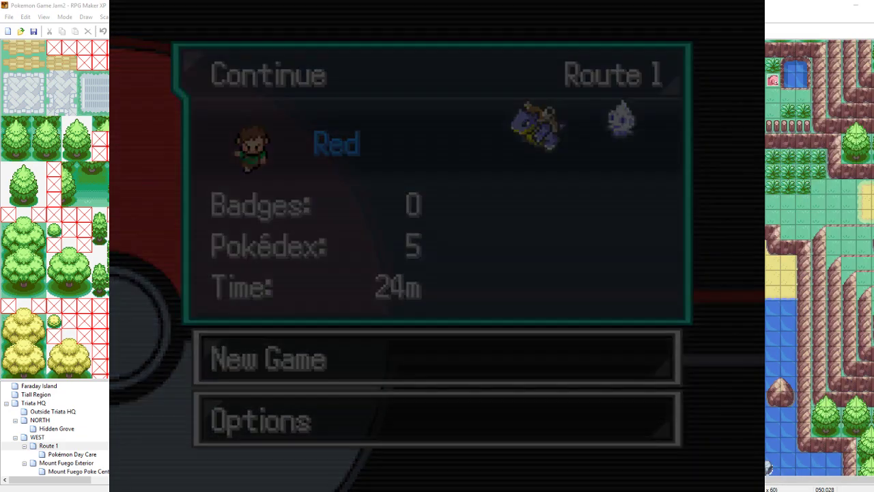
key("Down")
key("Down")
key("Down")
key("Down")
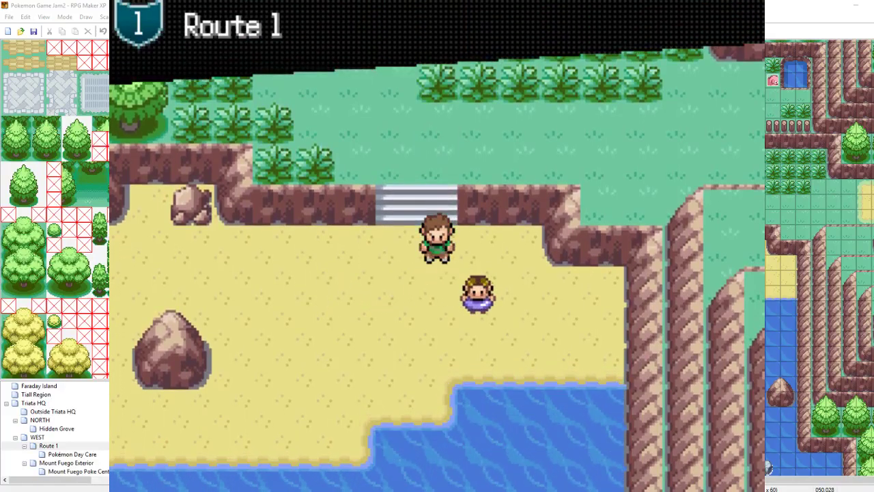
key("Right")
key("Right")
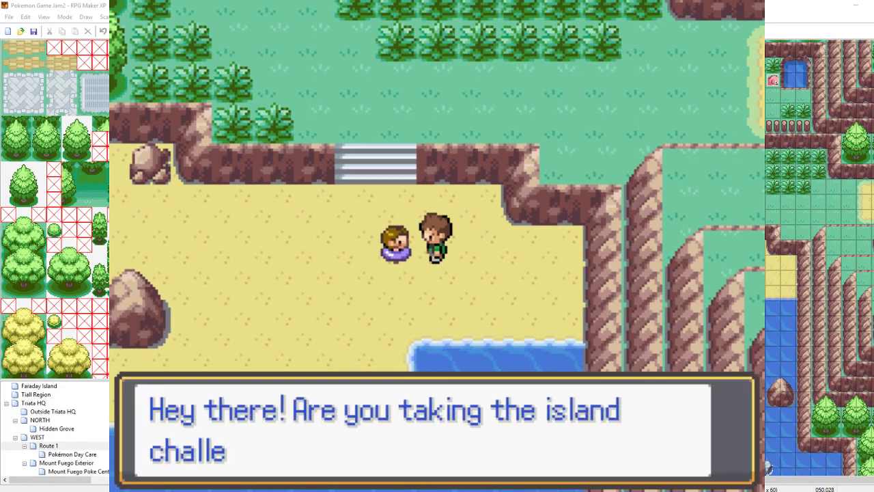
key("Return")
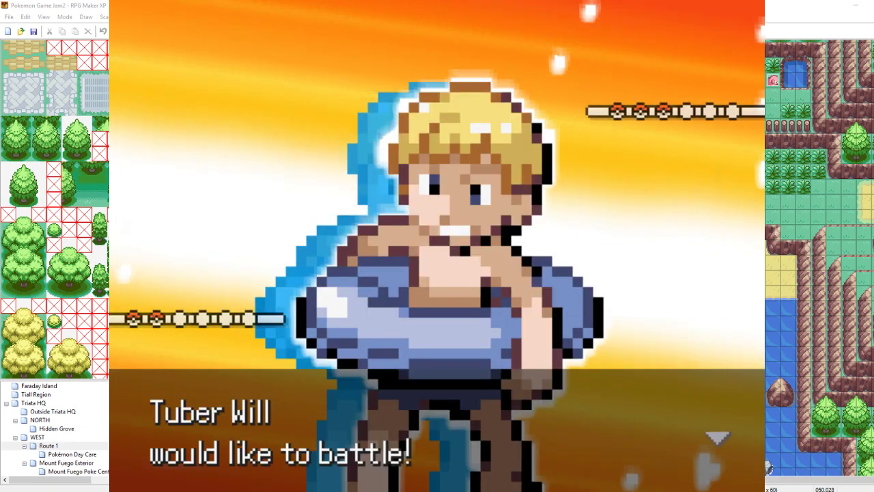
key("Return")
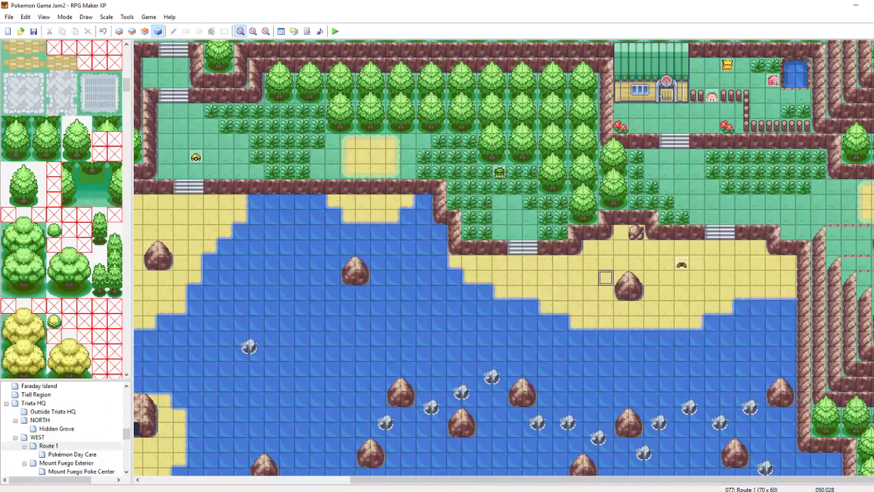
- Switch to smTrainer2.psd in Photoshop, show the green Rectangle 1 layer behind the Tuber sprite and inspect its edges
mouse_move(500, 490)
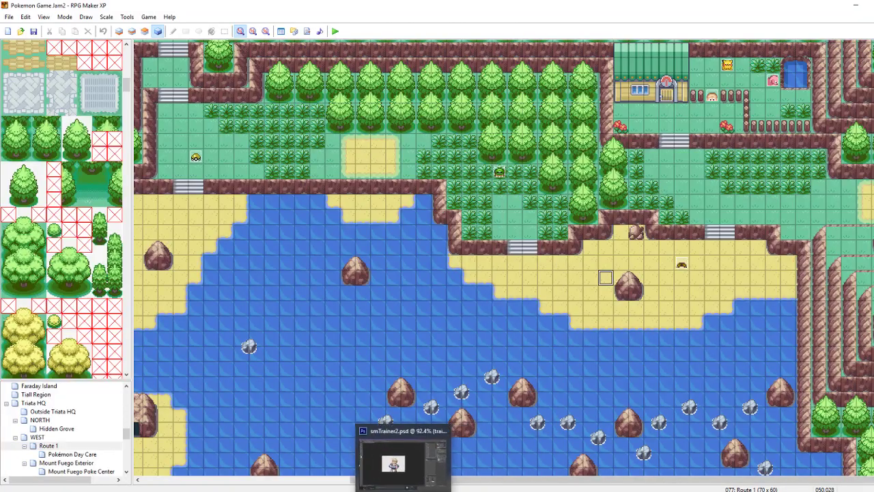
left_click(390, 491)
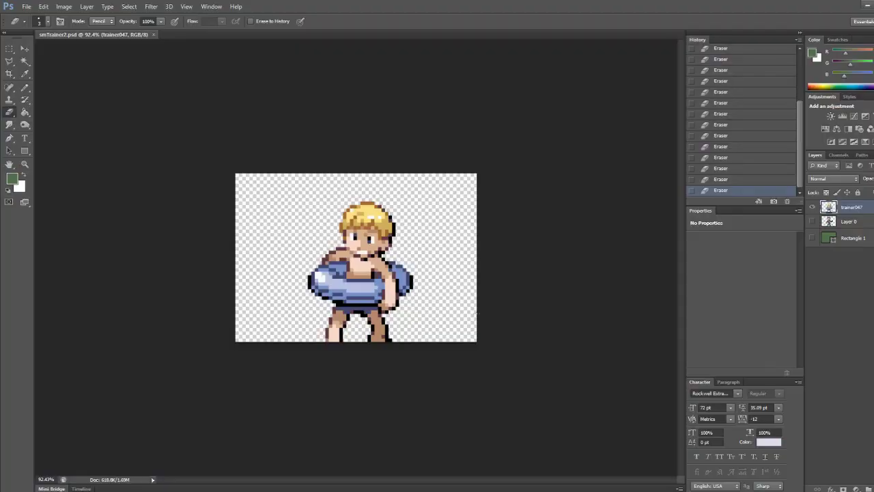
left_click(813, 237)
scroll(301, 256, "up", 6, "alt")
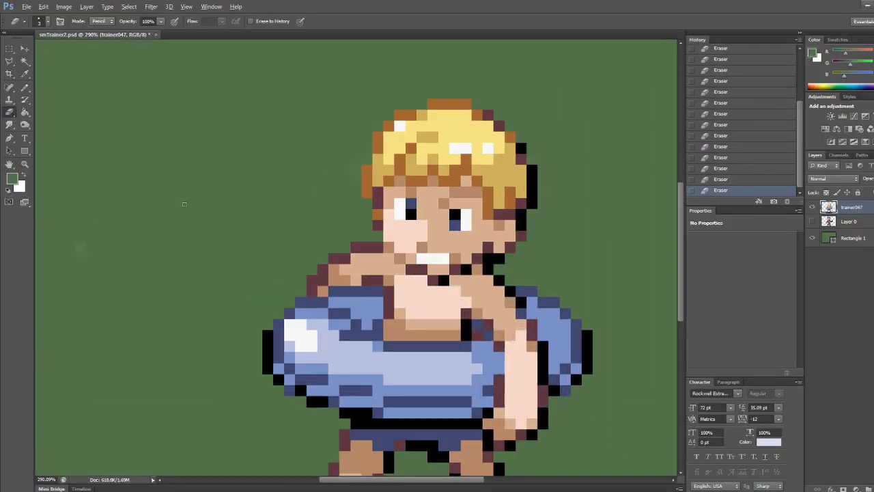
scroll(151, 189, "down", 4, "alt")
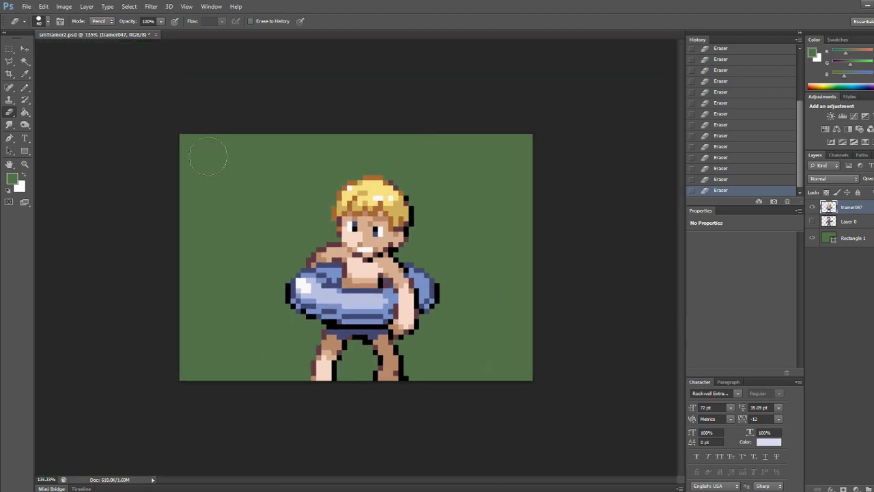
- Enlarge the Eraser brush, select the Move tool and save smTrainer2.psd
key("]")
key("]")
key("]")
key("]")
key("]")
key("]")
key("]")
key("]")
key("]")
key("]")
key("]")
left_click(24, 49)
key("ctrl+s")
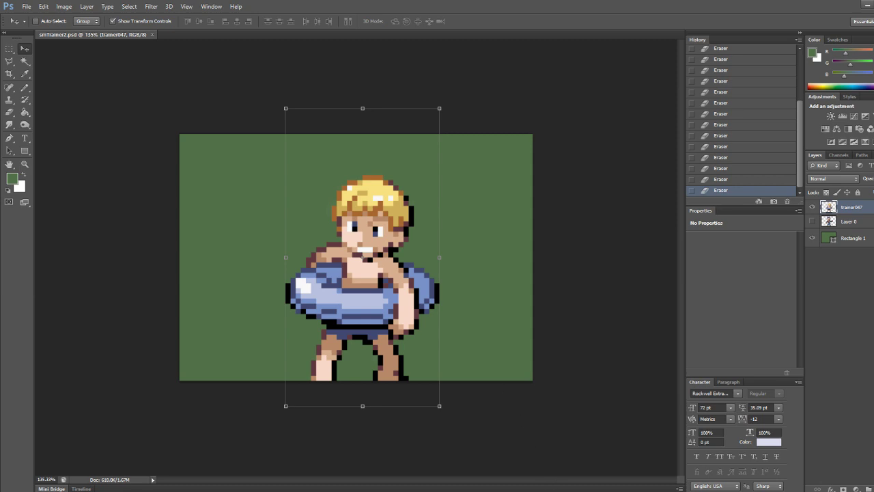
- Go up from Transitions to Pokemon Game Jam's Graphics folder in File Explorer and open the Battlers folder
mouse_move(128, 491)
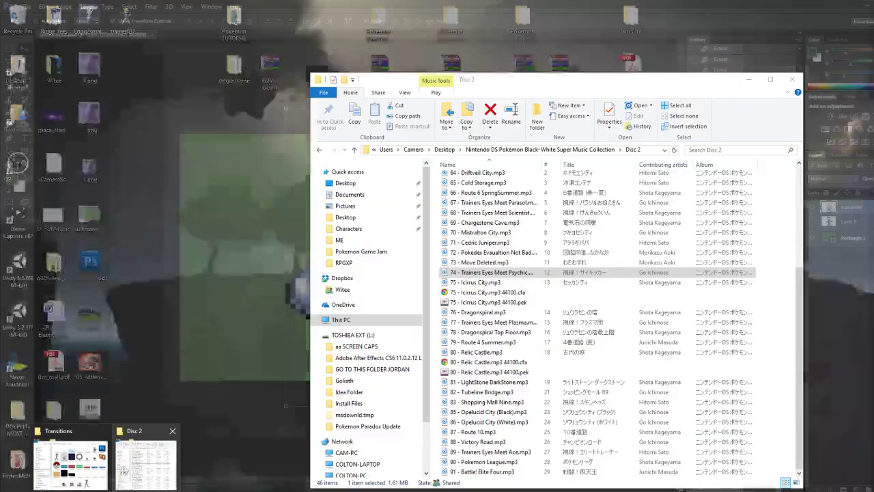
left_click(146, 459)
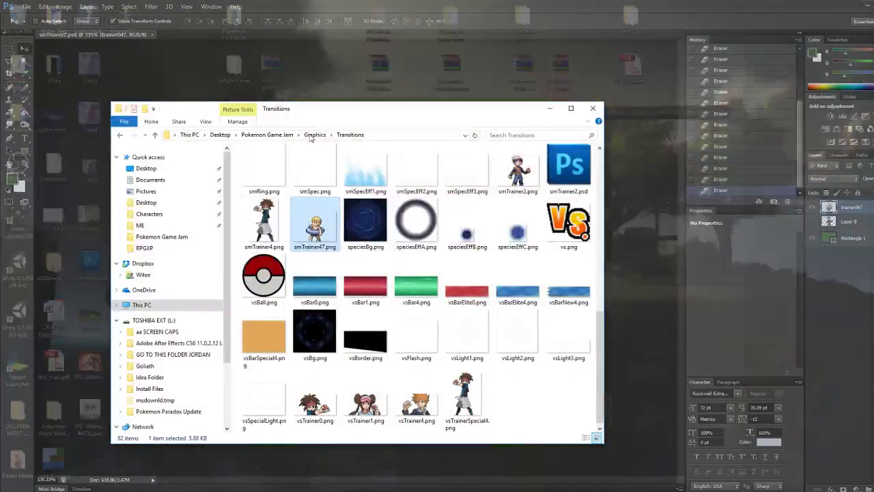
left_click(302, 132)
left_click(318, 135)
double_click(379, 193)
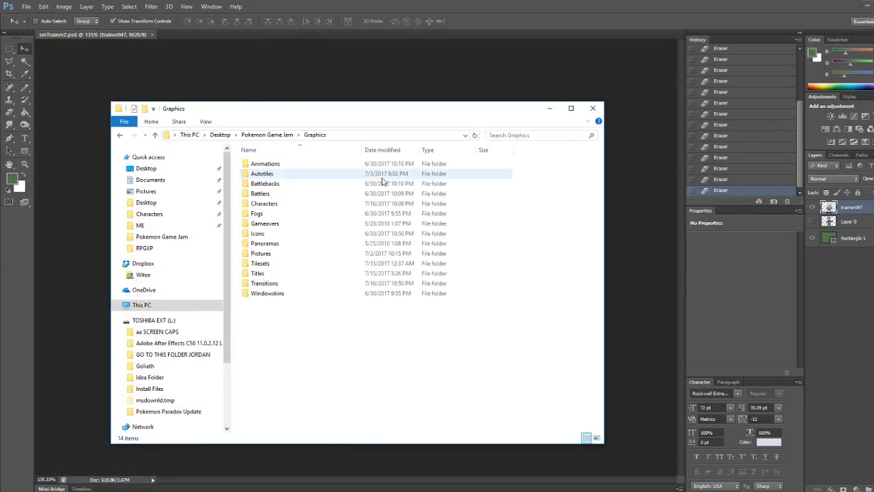
- Open the Animations folder under Graphics and inspect the exclamation bubble in !.png up close
double_click(265, 164)
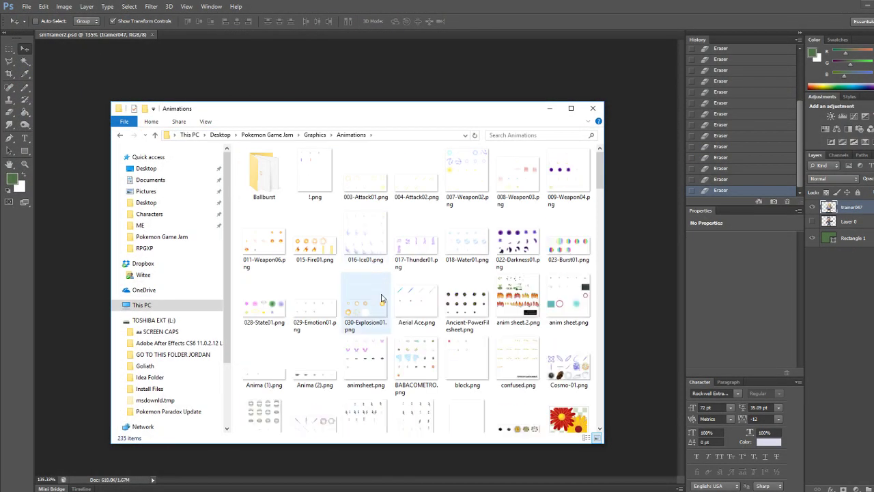
left_click(301, 194)
double_click(313, 178)
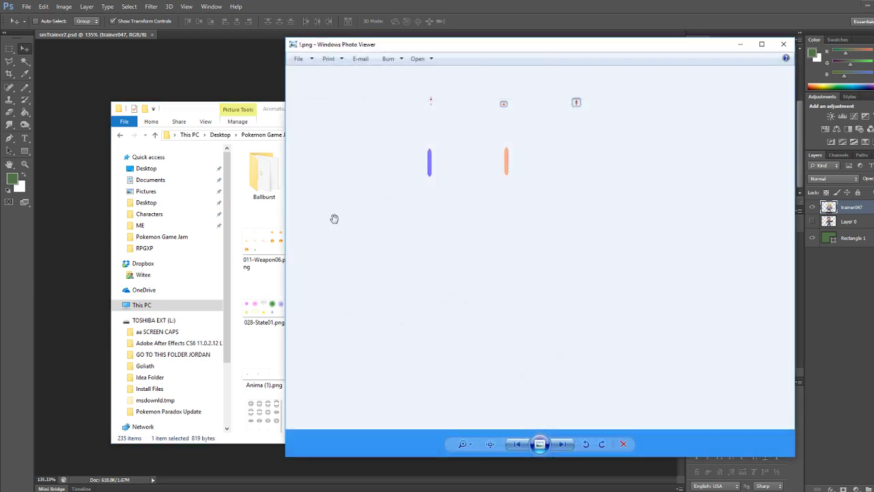
scroll(608, 110, "up", 8)
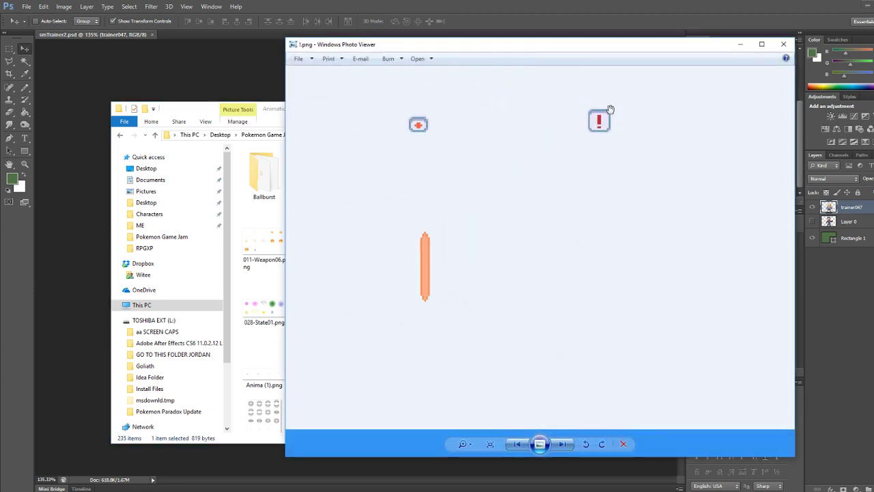
scroll(556, 181, "down", 4)
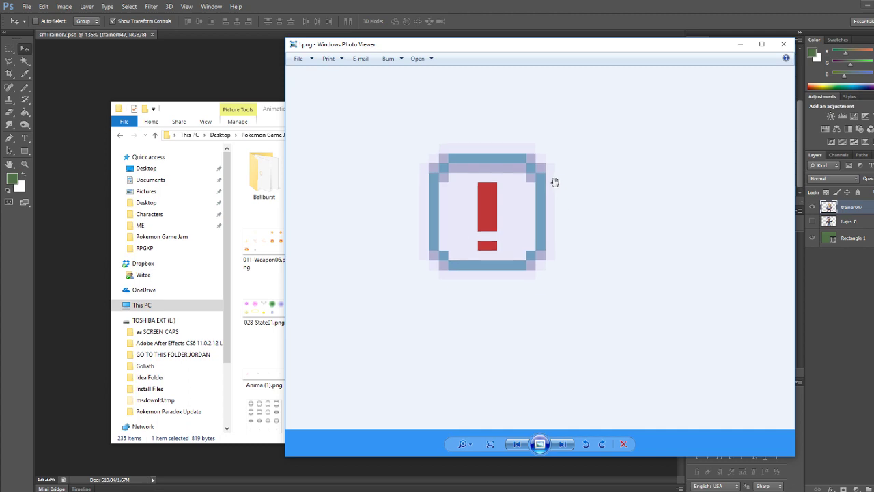
left_click(784, 46)
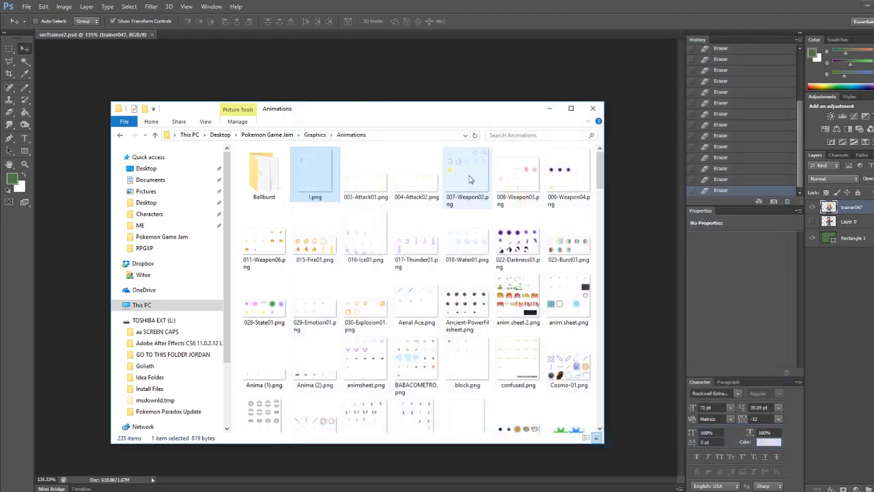
- Preview the attack animation sheets 003-Attack01.png and 004-Attack02.png in the Animations folder
double_click(370, 180)
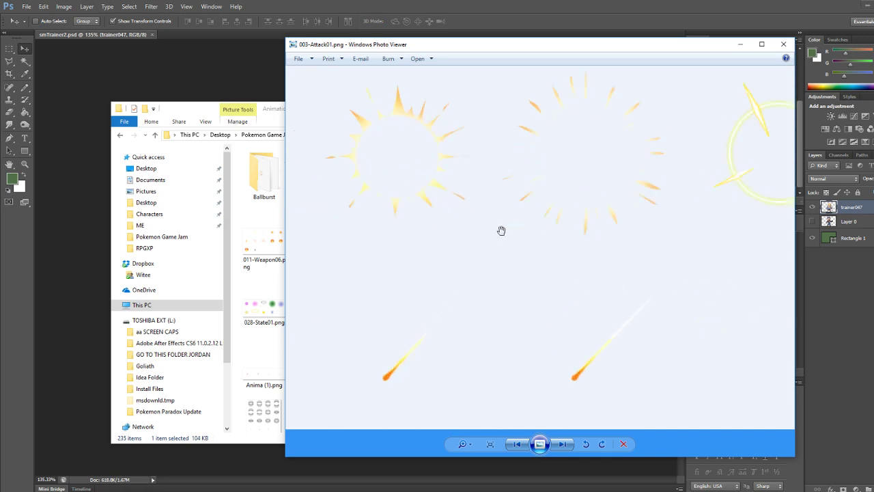
left_click(784, 45)
double_click(416, 117)
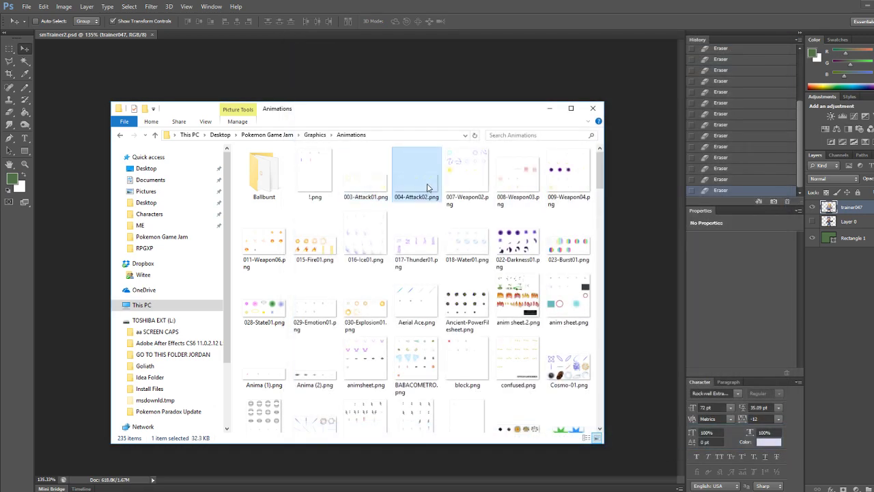
left_click(784, 44)
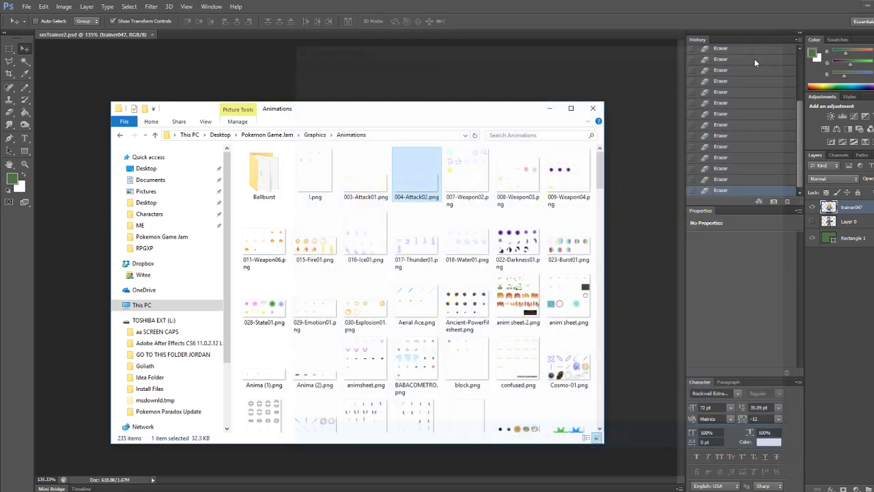
left_click(486, 183)
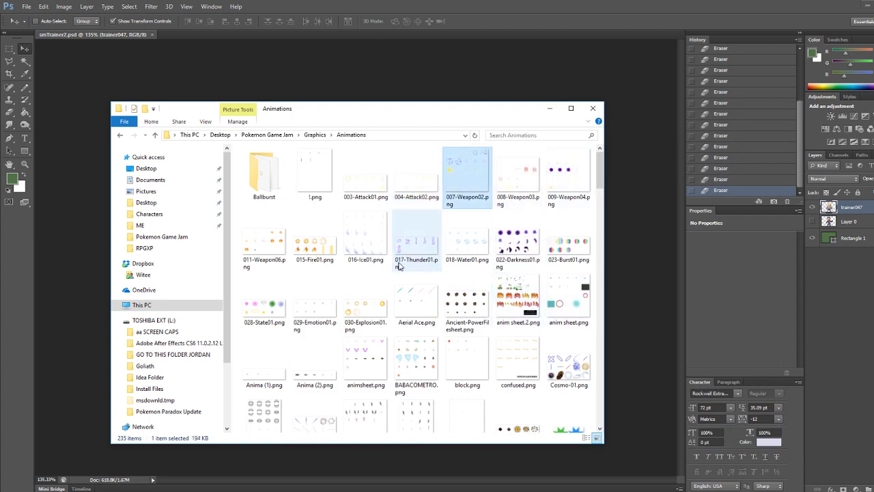
- Browse the Animations folder through to its last files, previewing leer.png along the way
scroll(472, 276, "down", 5)
scroll(480, 283, "down", 15)
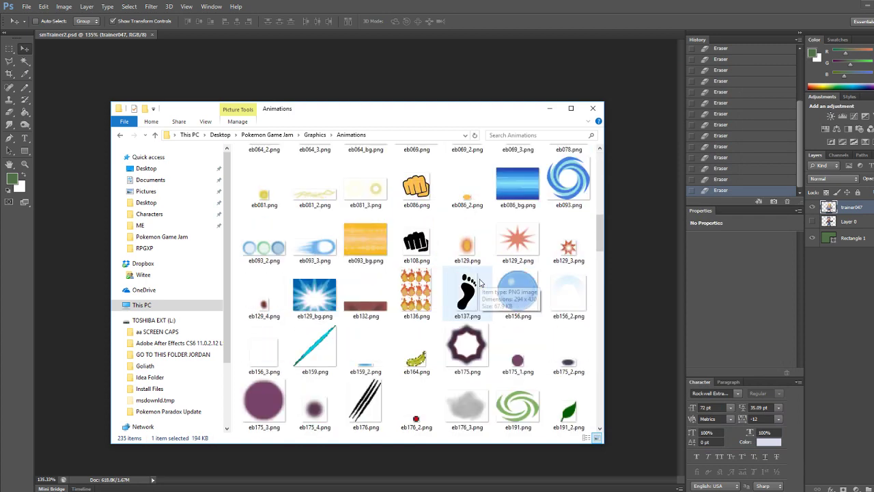
scroll(480, 286, "down", 5)
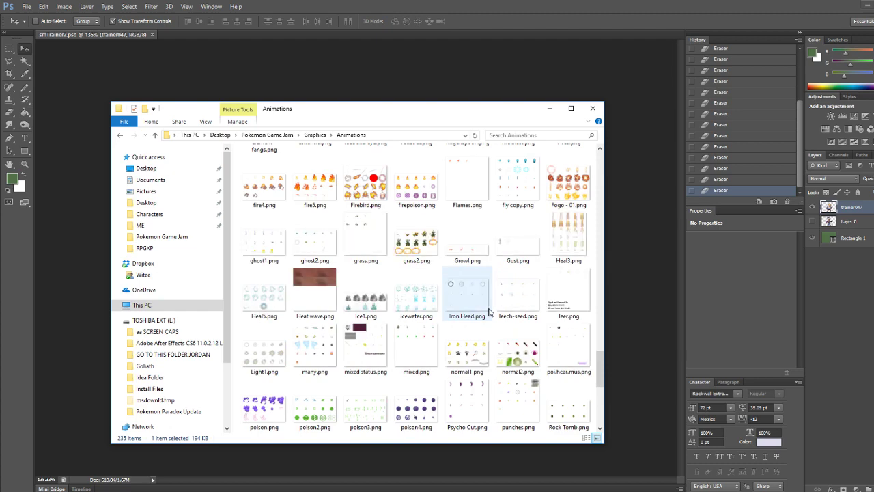
double_click(568, 294)
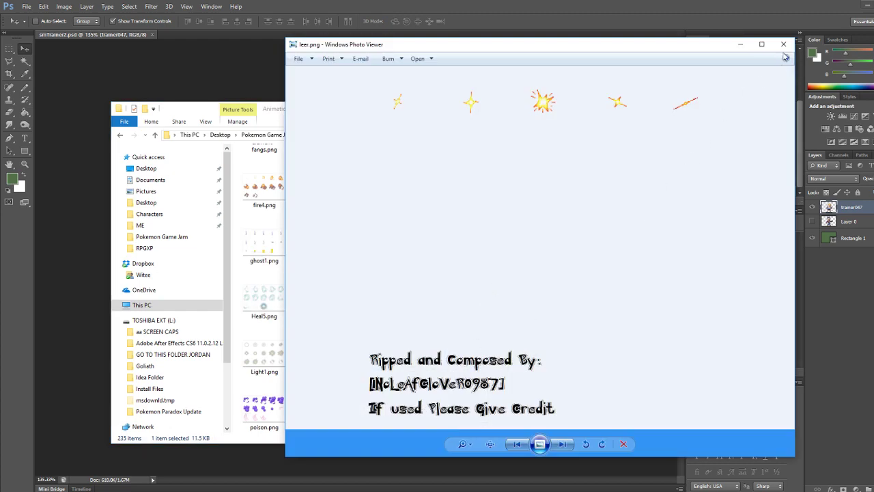
left_click(783, 45)
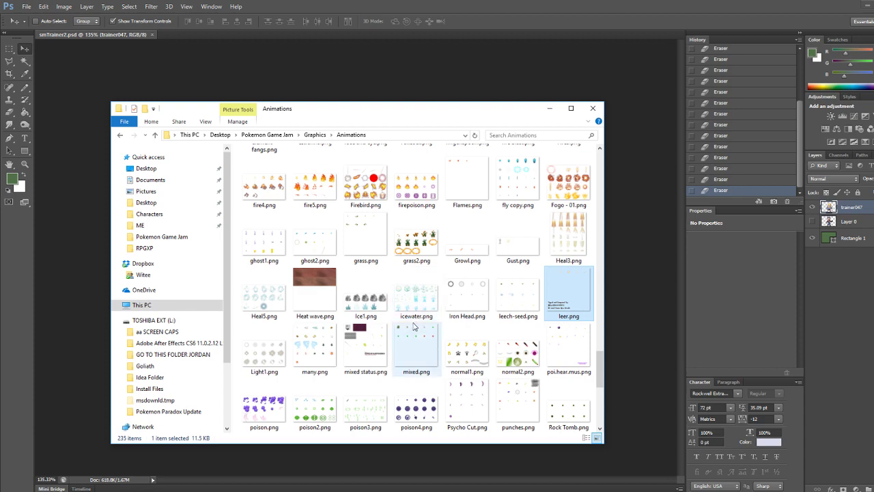
scroll(437, 323, "down", 3)
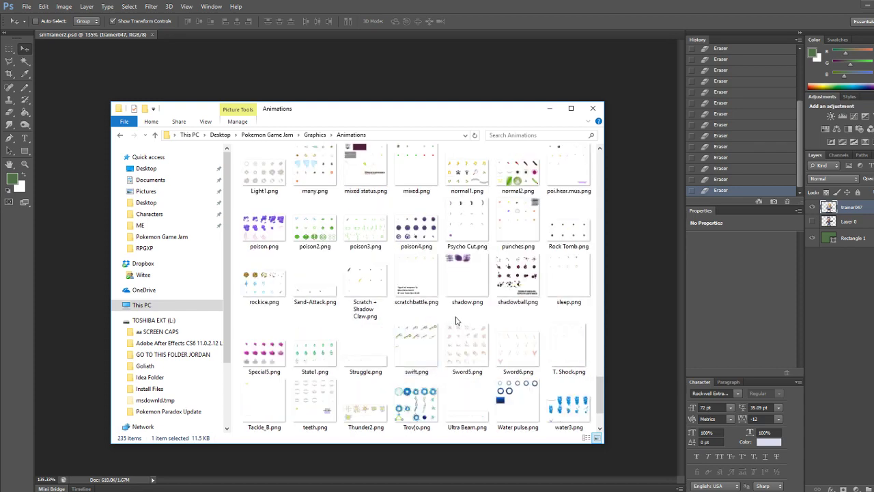
scroll(456, 321, "down", 1)
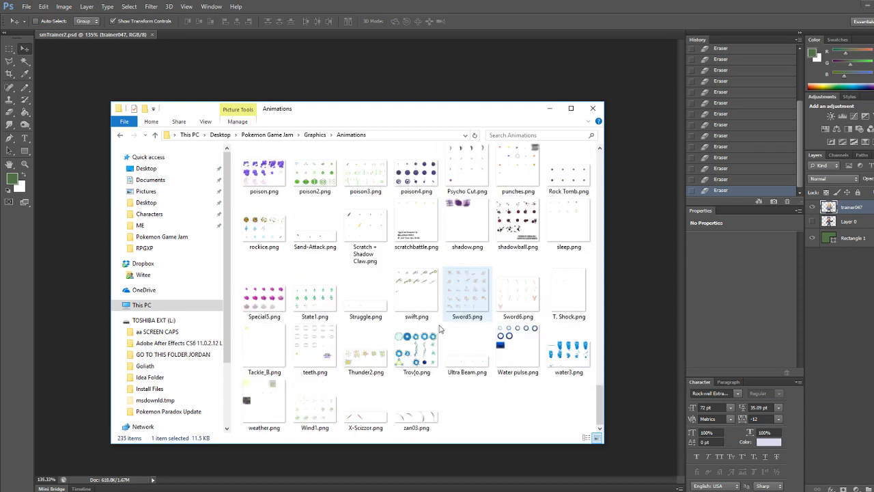
scroll(276, 328, "up", 20)
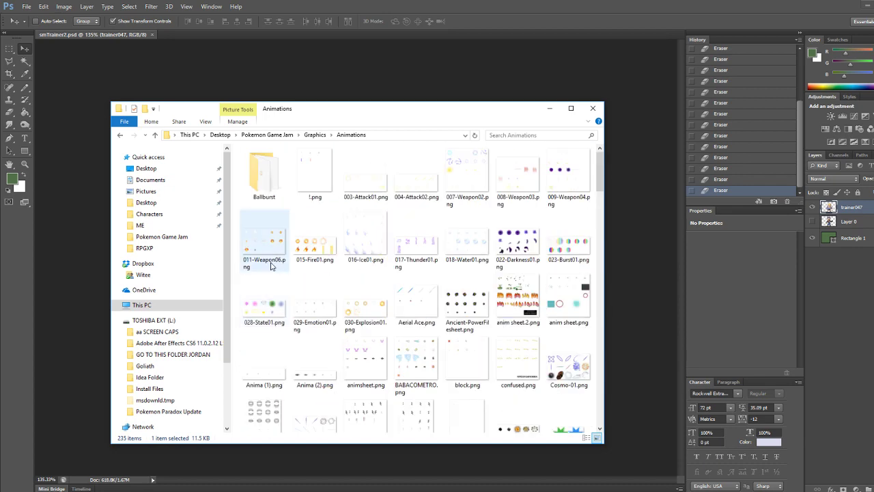
- Check the Ballburst subfolder, return to Animations and examine the bubble graphics in !.png again
double_click(263, 174)
key("alt+Left")
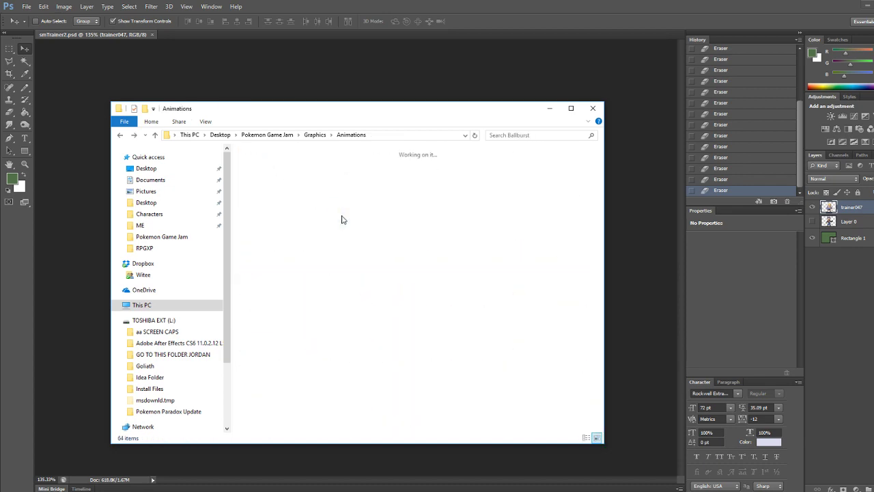
double_click(322, 176)
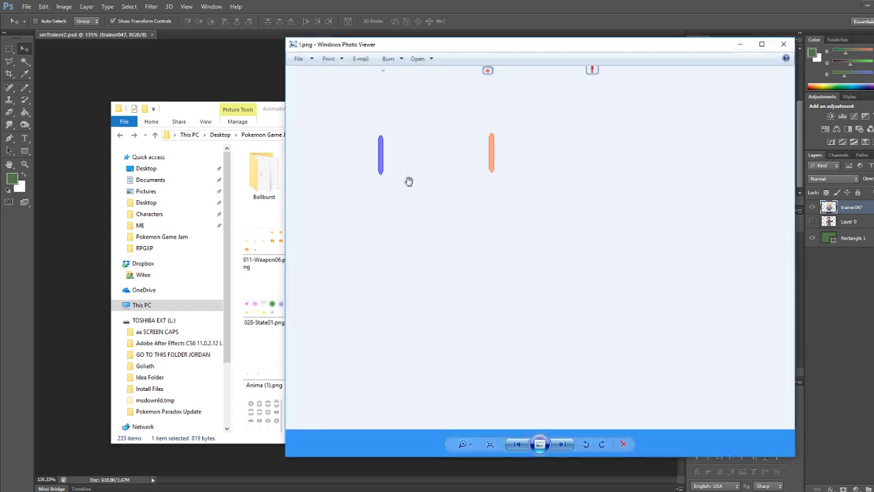
scroll(468, 287, "up", 2)
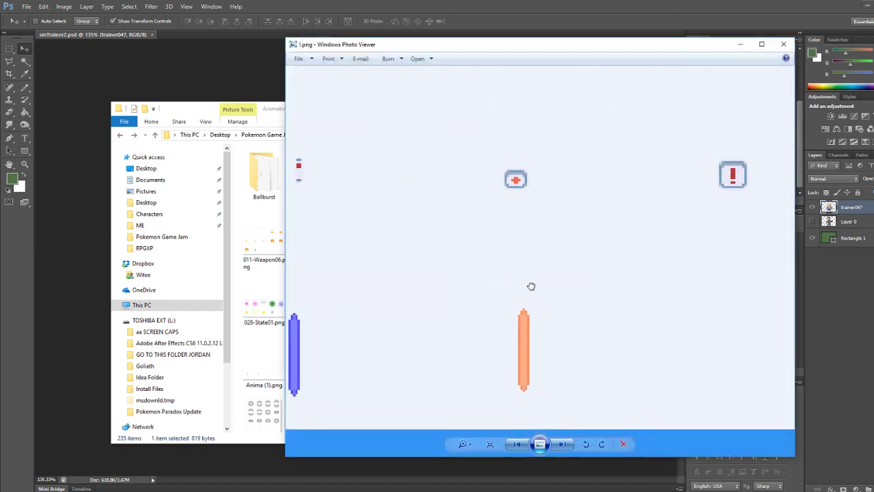
scroll(531, 287, "down", 1)
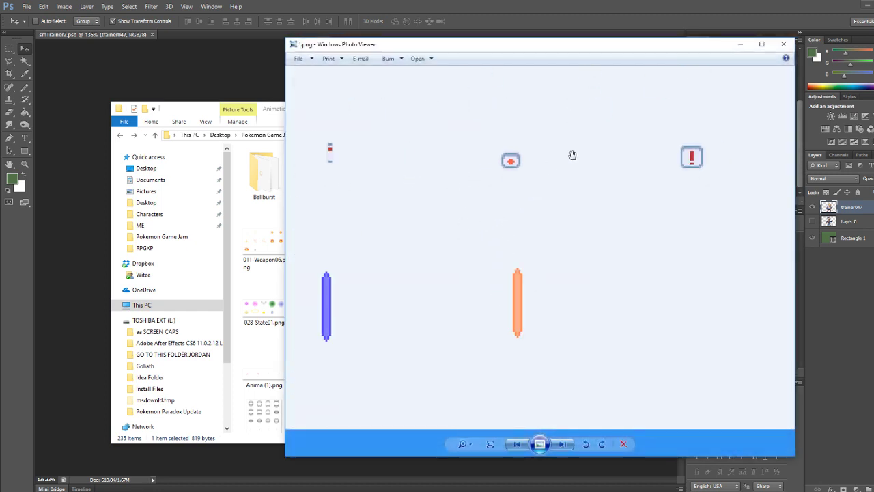
left_click(783, 44)
- Preview anim sheet.png in the Animations folder and close the image viewer
left_click(365, 183)
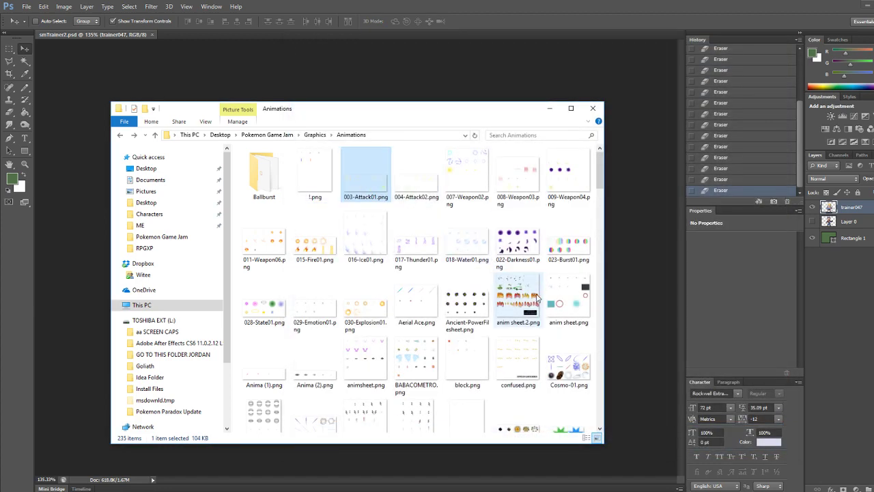
double_click(554, 299)
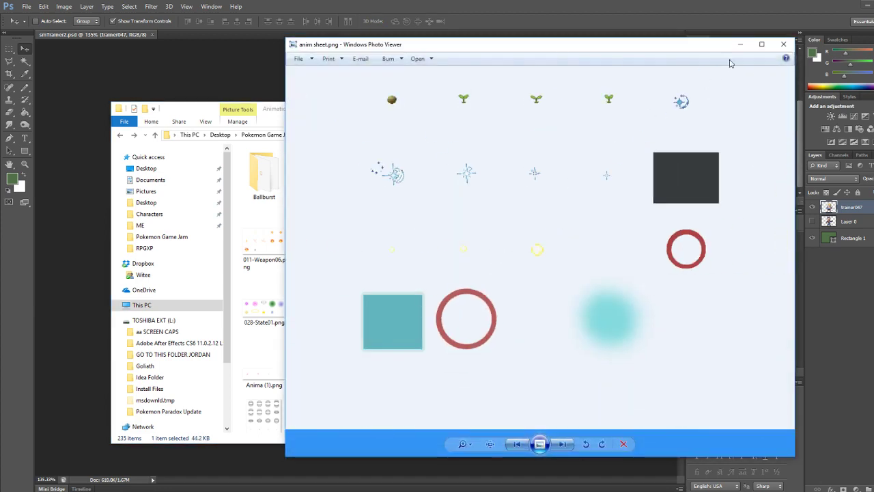
left_click(783, 44)
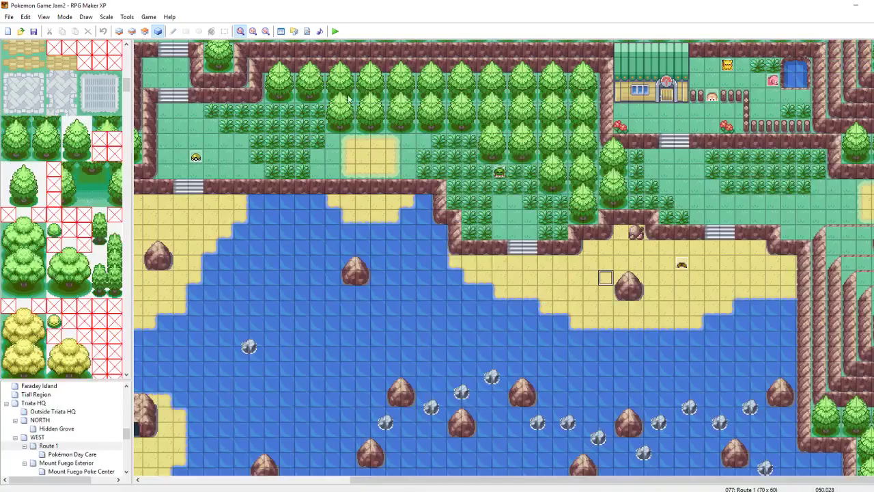
- In RPG Maker XP's Database, examine the Exclaim bubble animation's frames and 029-Emotion01 graphic, leaving the database without changes
left_click(283, 32)
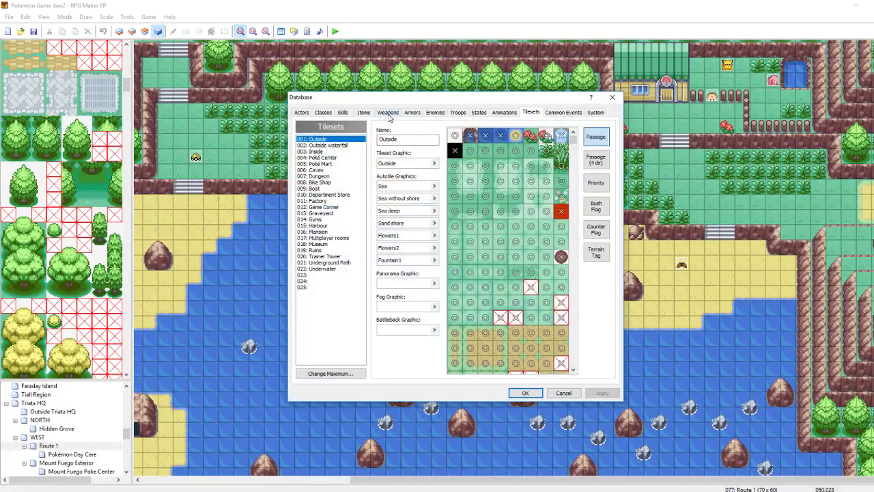
left_click(505, 113)
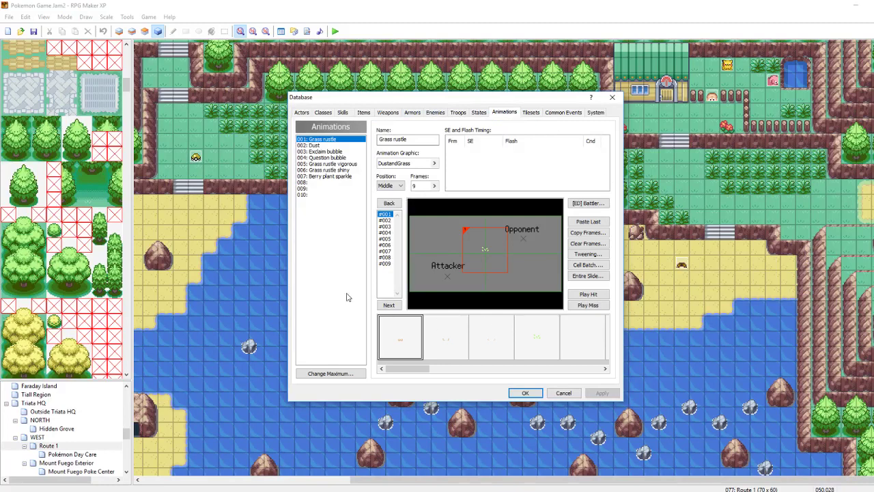
left_click(324, 151)
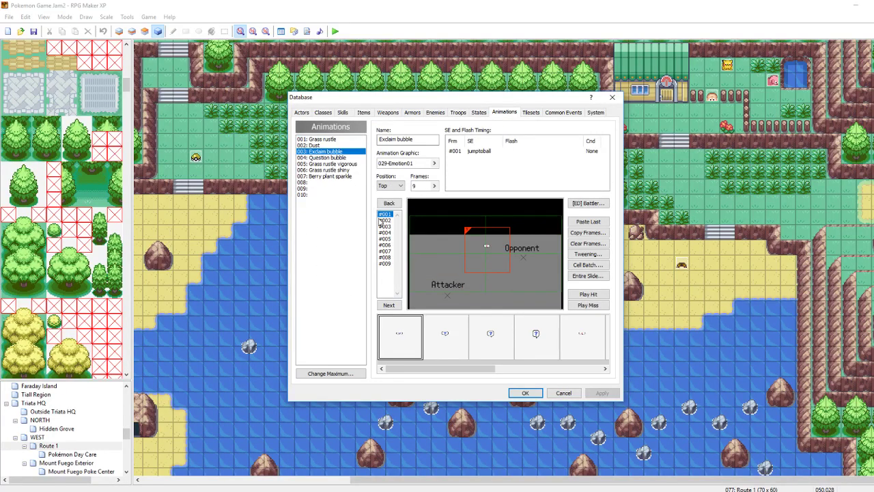
left_click(384, 251)
left_click_drag(386, 256, 387, 218)
left_click(457, 337)
left_click(418, 336)
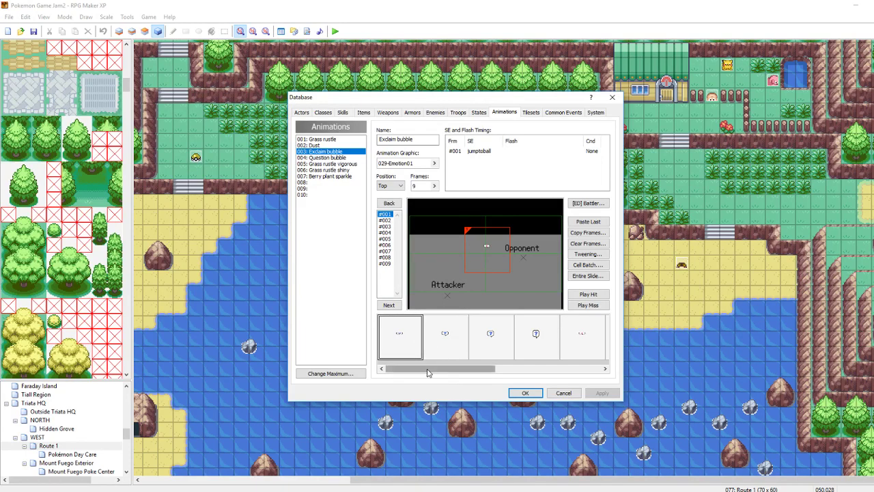
mouse_move(427, 372)
left_mouse_down()
mouse_move(509, 372)
mouse_move(414, 369)
left_mouse_up()
left_click(563, 393)
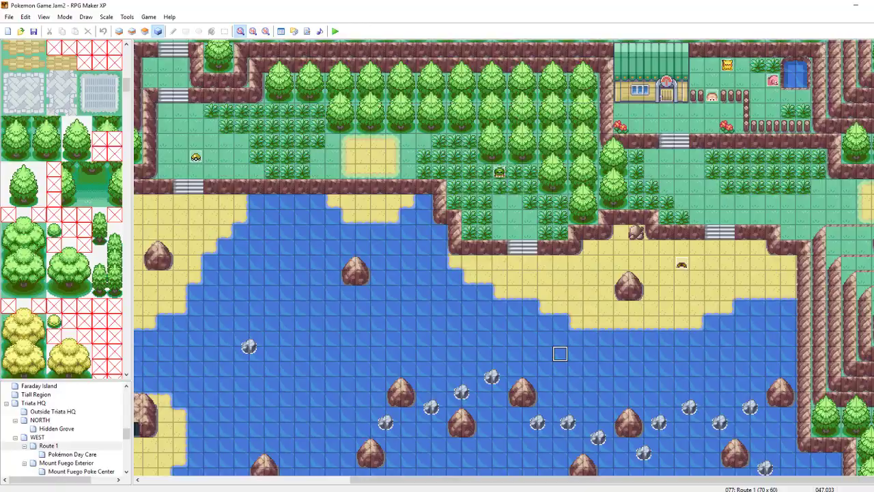
- Run the playtest through to the Tuber battle introduction, check the trainer's transition graphic and end the playtest
key("alt+Tab")
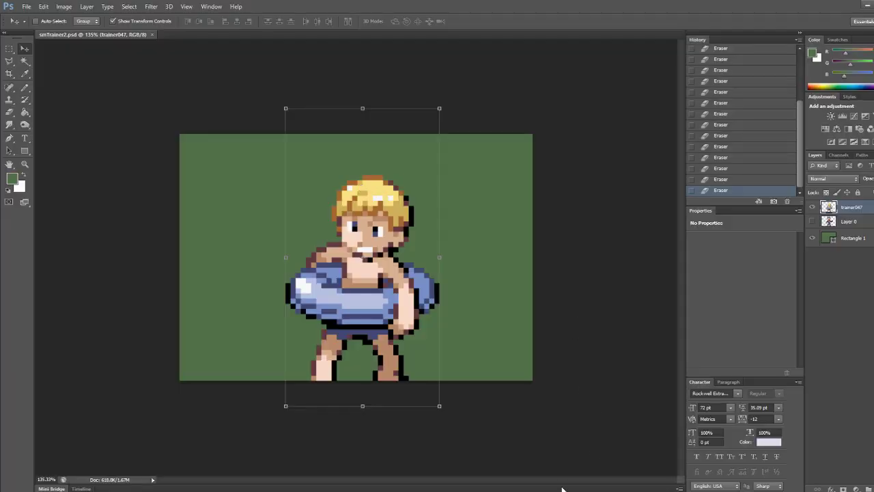
key("alt+Tab")
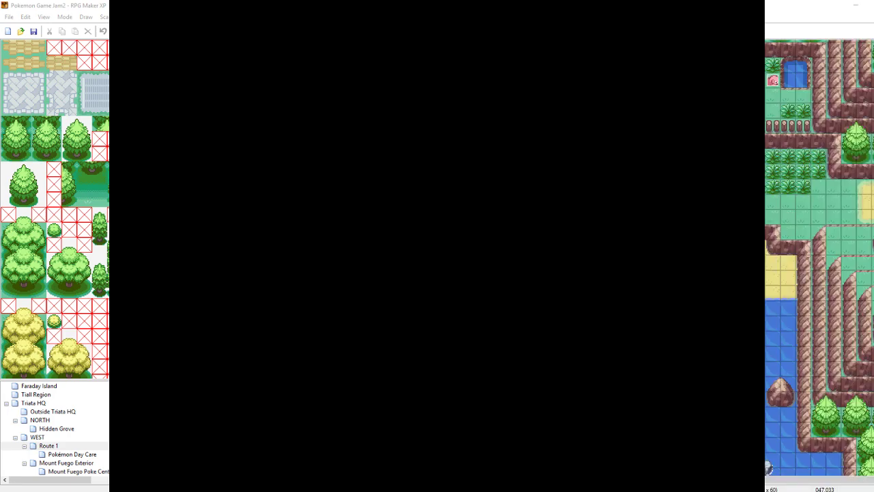
key("Return")
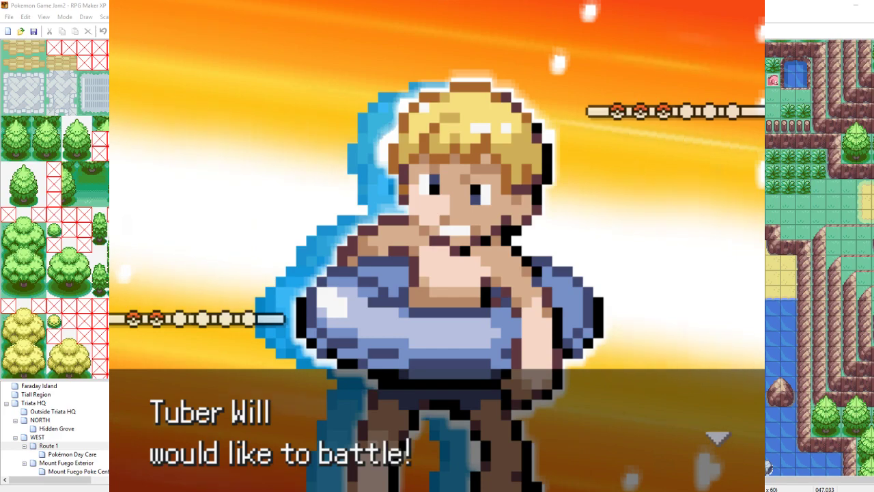
key("alt+F4")
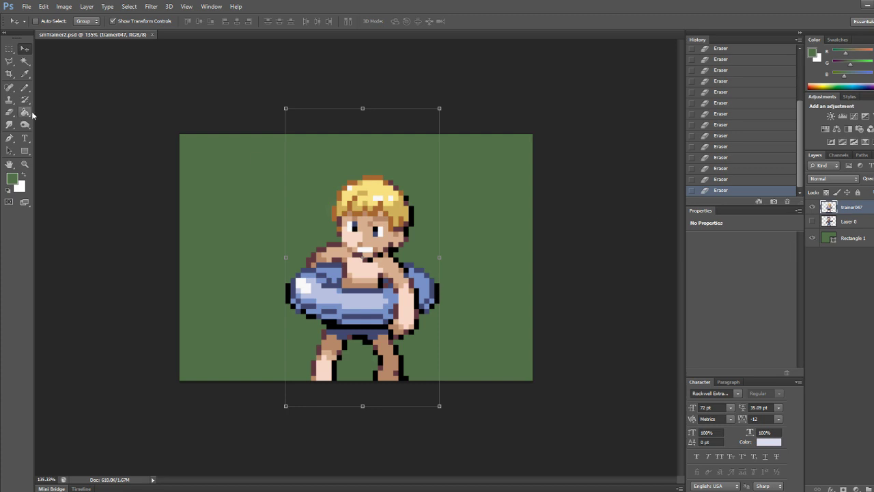
- Erase the stray pixels above the Tuber's head on the trainer047 layer with an 80-pixel eraser
left_click(10, 111)
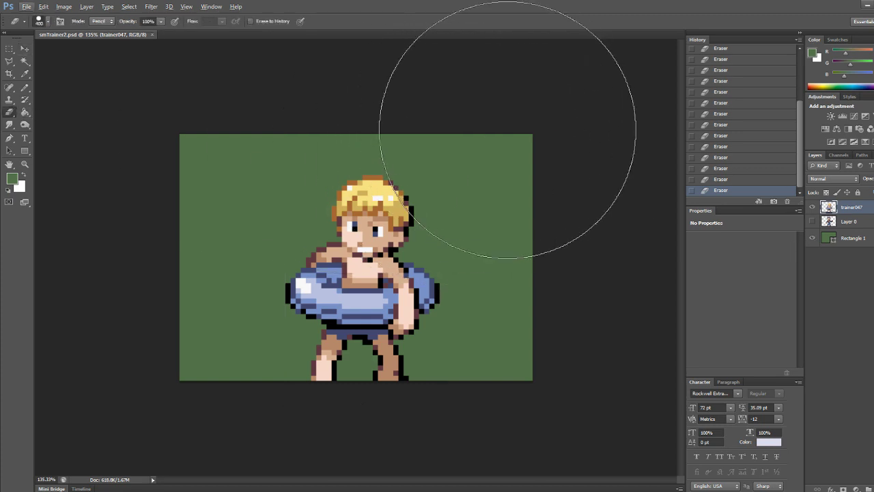
key("bracketleft")
key("bracketleft")
key("bracketleft")
key("bracketleft")
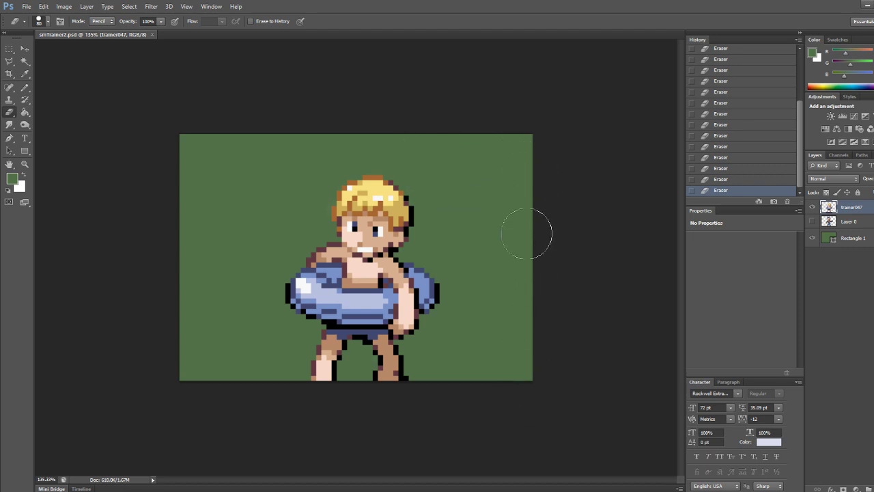
scroll(399, 297, "up", 7, "alt")
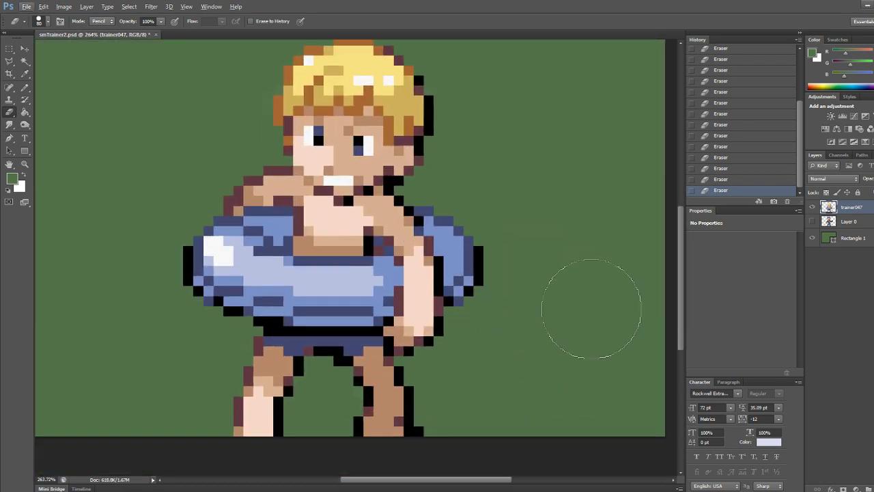
scroll(590, 284, "down", 4, "alt")
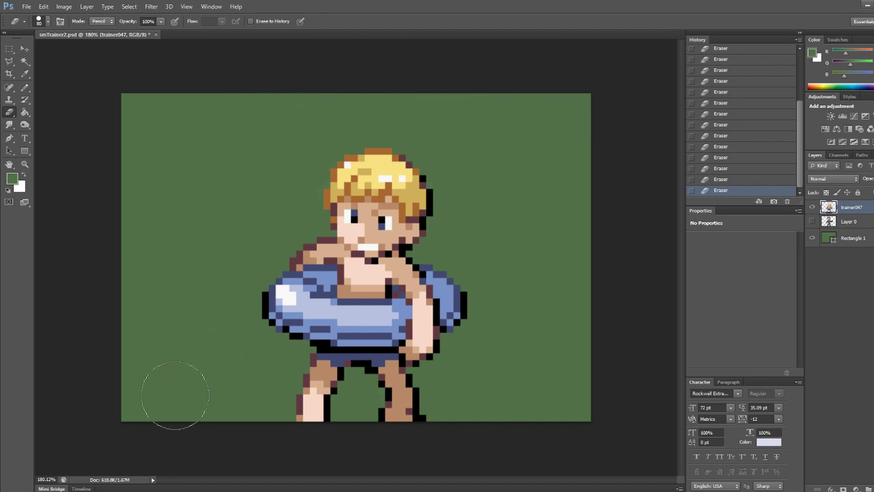
- Hide the green Rectangle 1 layer and save the sprite as a PNG in Transitions, replacing smTrainer47.png
left_click(812, 237)
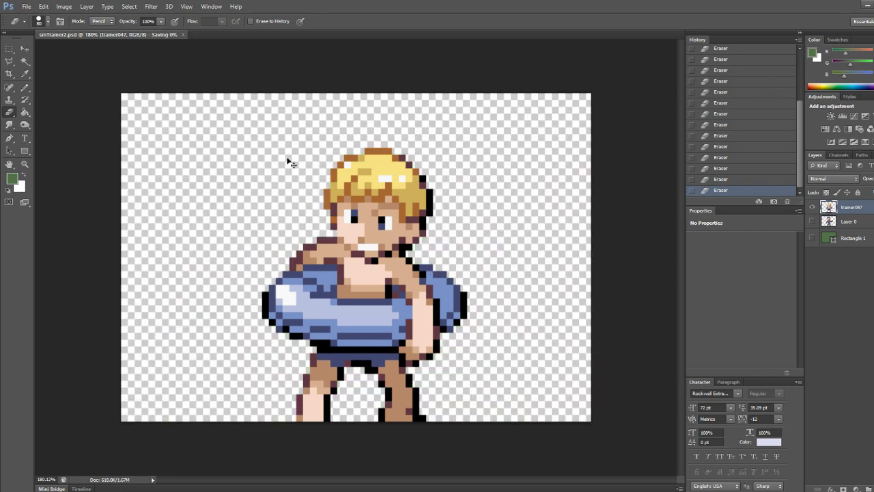
key("ctrl+shift+s")
left_click(414, 325)
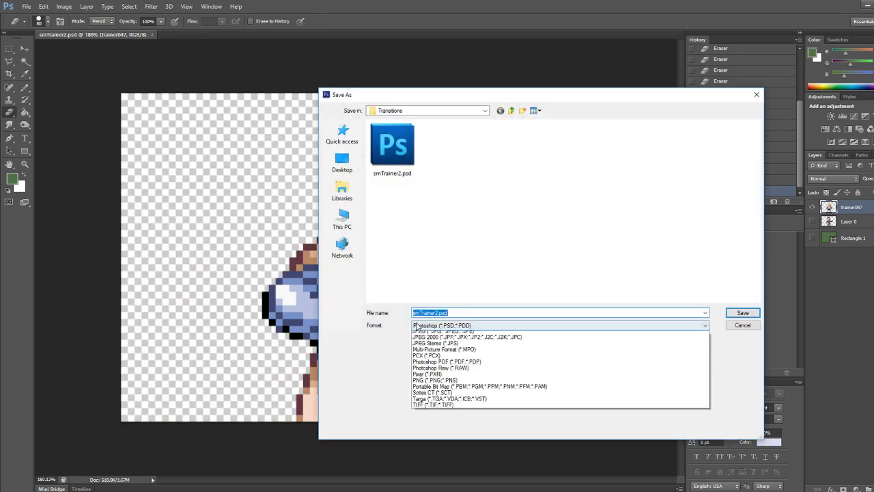
left_click(433, 439)
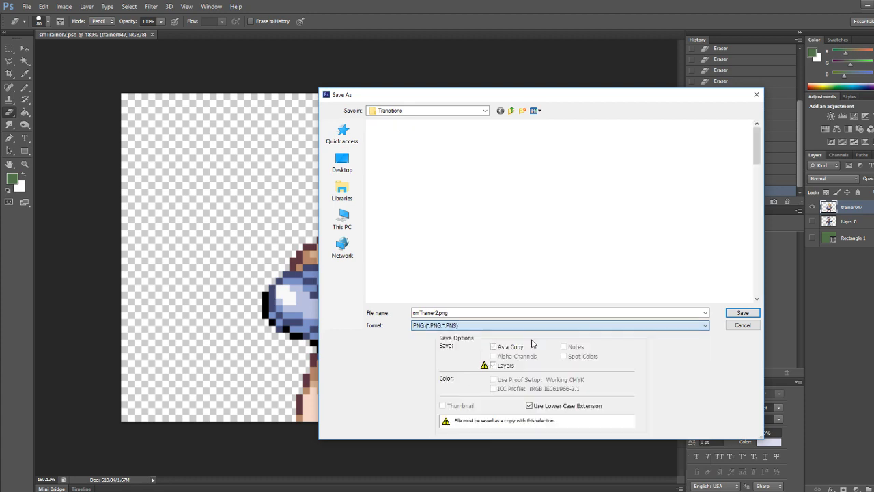
scroll(642, 280, "up", 2)
scroll(614, 259, "down", 4)
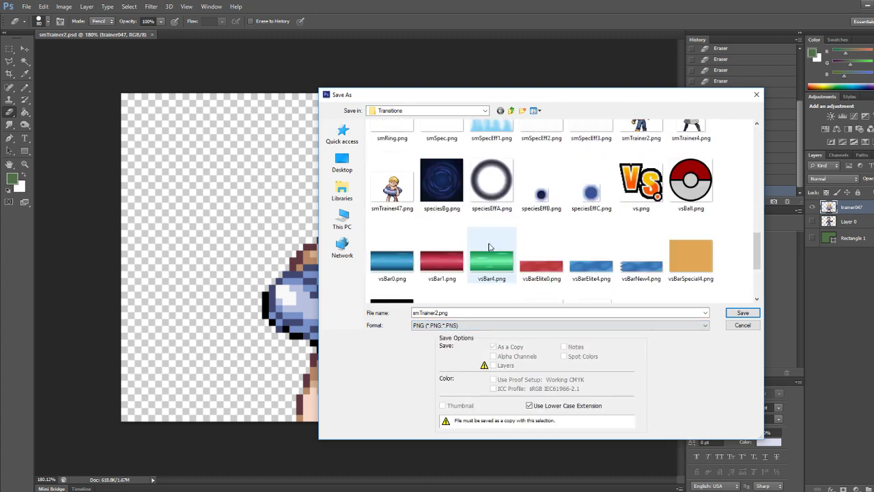
left_click(392, 184)
left_click(743, 313)
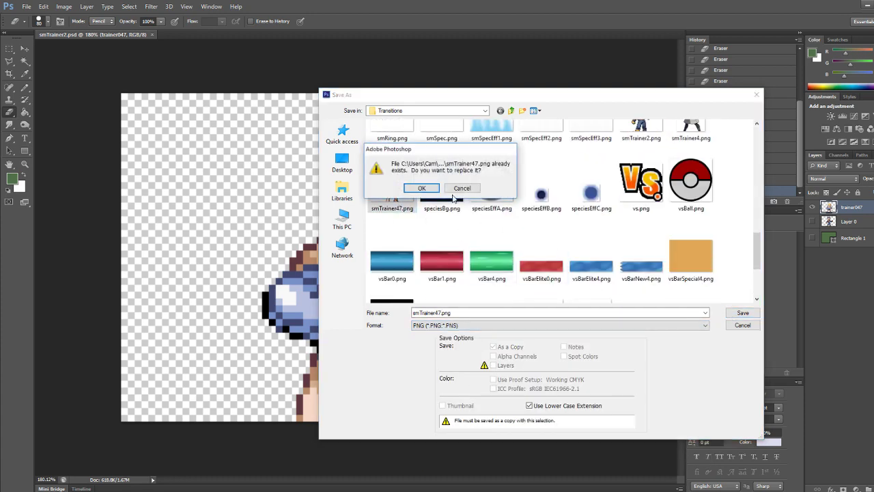
left_click(422, 191)
left_click(487, 159)
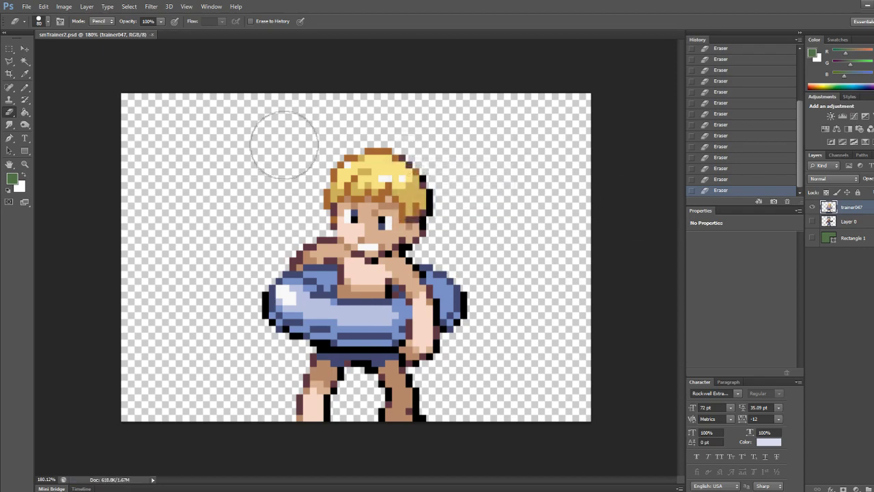
left_click(24, 48)
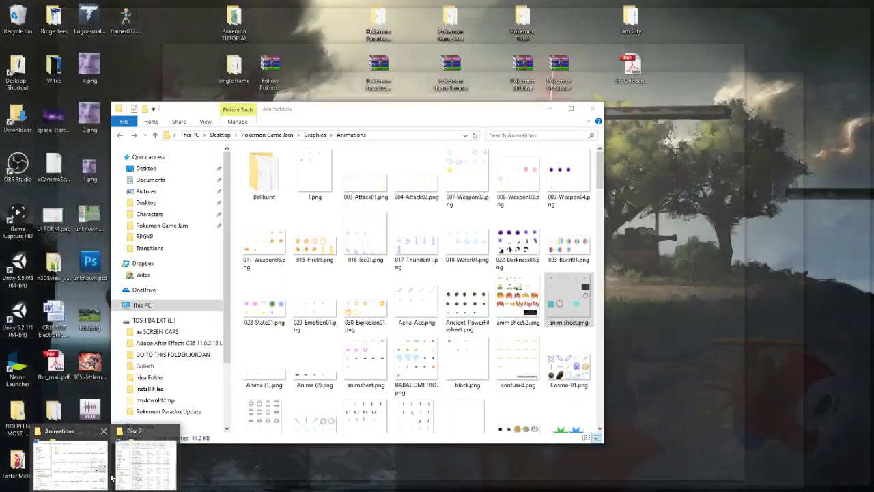
- Switch to File Explorer and open the Location folder inside the project's Graphics/Pictures folder
mouse_move(146, 471)
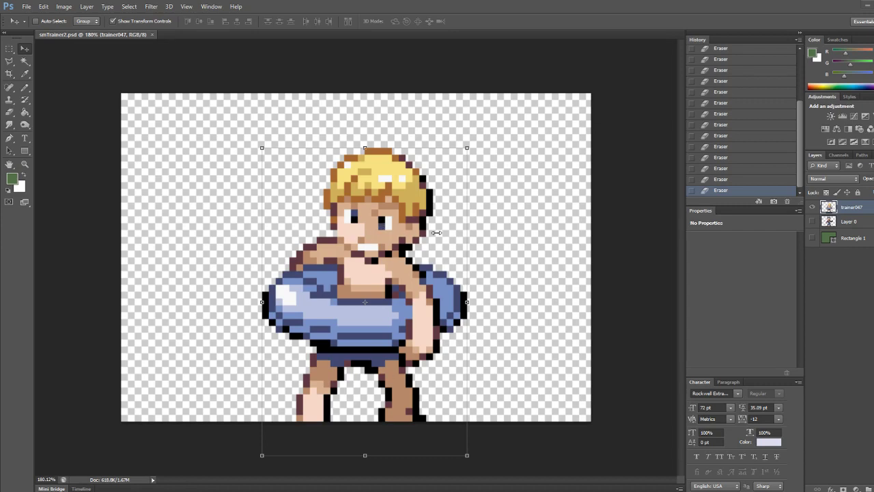
key("alt+Tab")
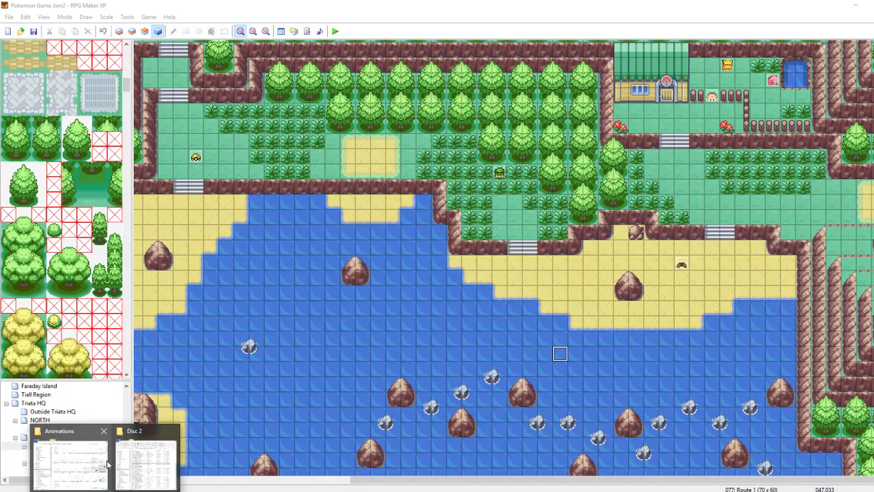
mouse_move(88, 459)
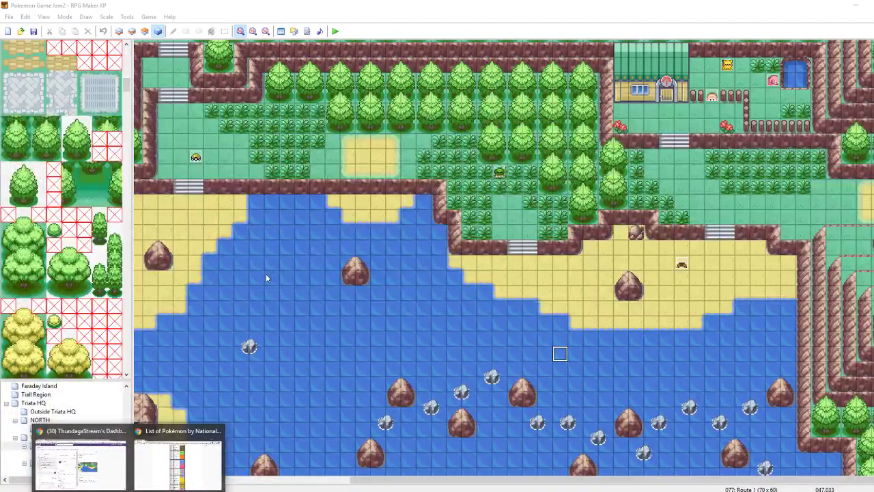
mouse_move(113, 475)
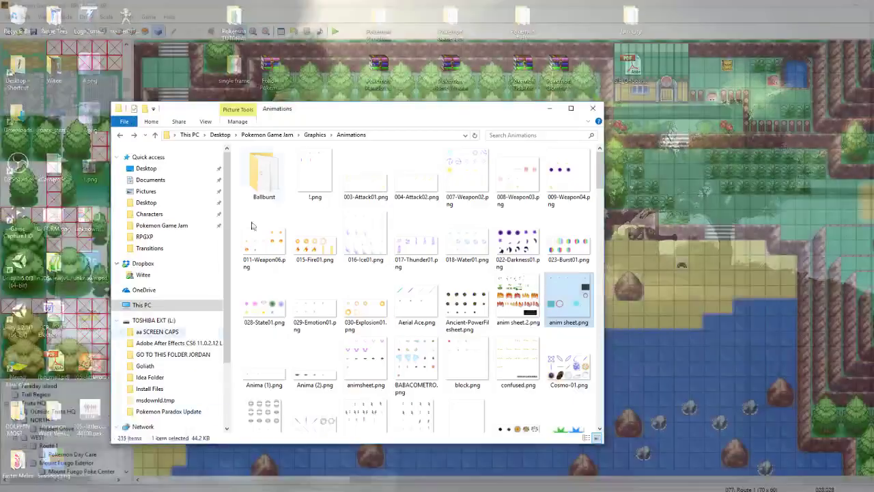
left_click(87, 465)
left_click(316, 135)
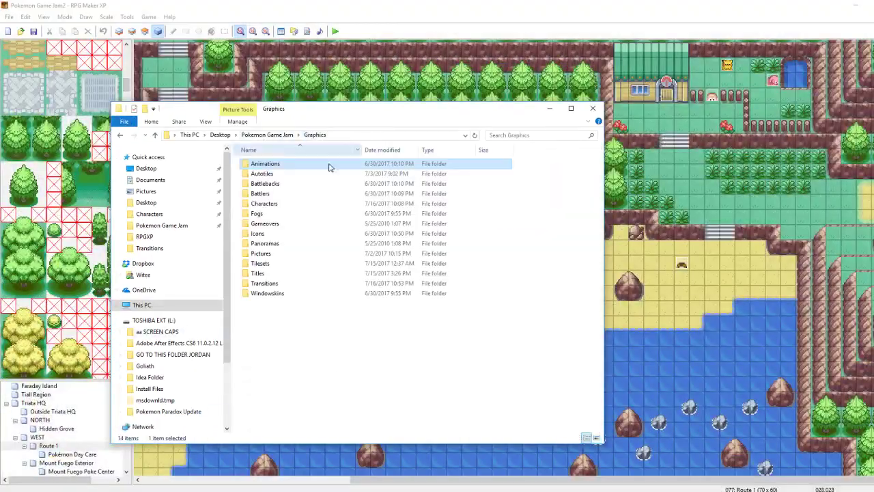
left_click(273, 293)
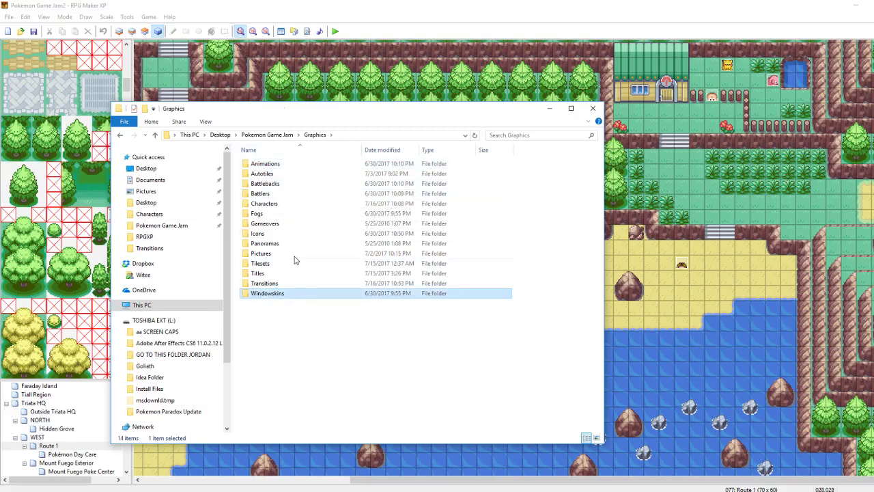
double_click(261, 253)
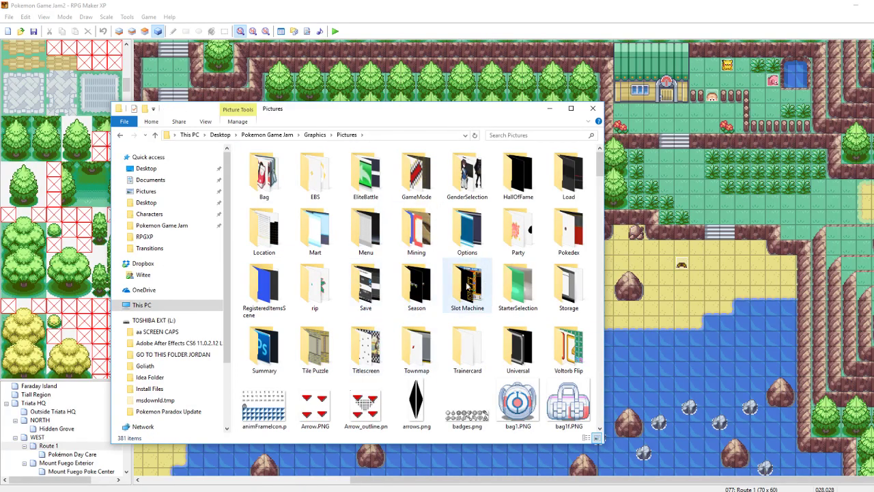
double_click(270, 231)
- Preview the location banner images city.png, none.png and route.png, closing the image viewer after each
double_click(367, 156)
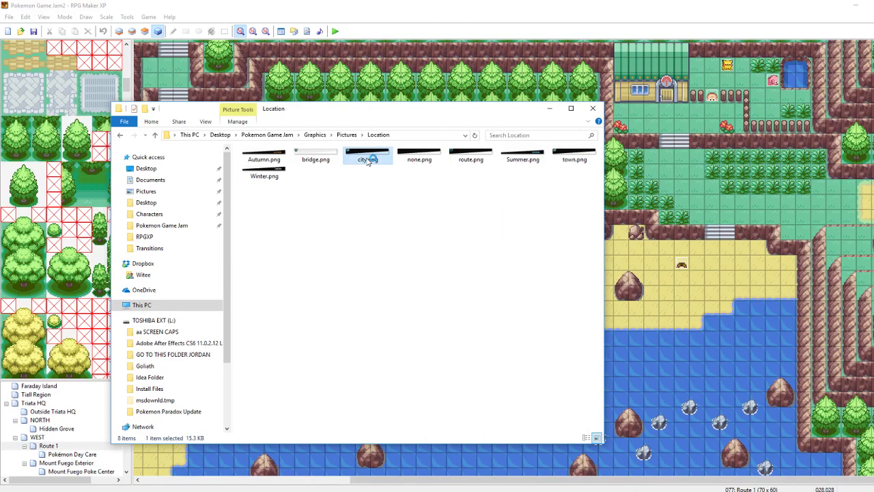
left_click(784, 44)
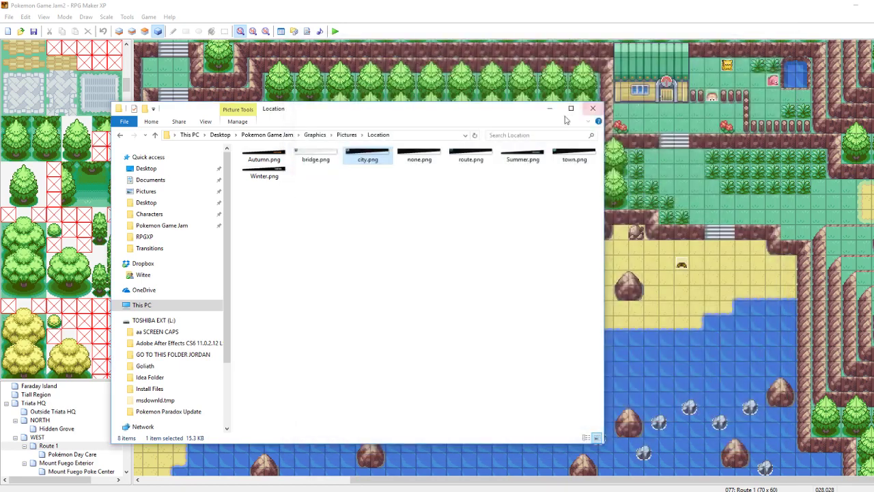
double_click(420, 155)
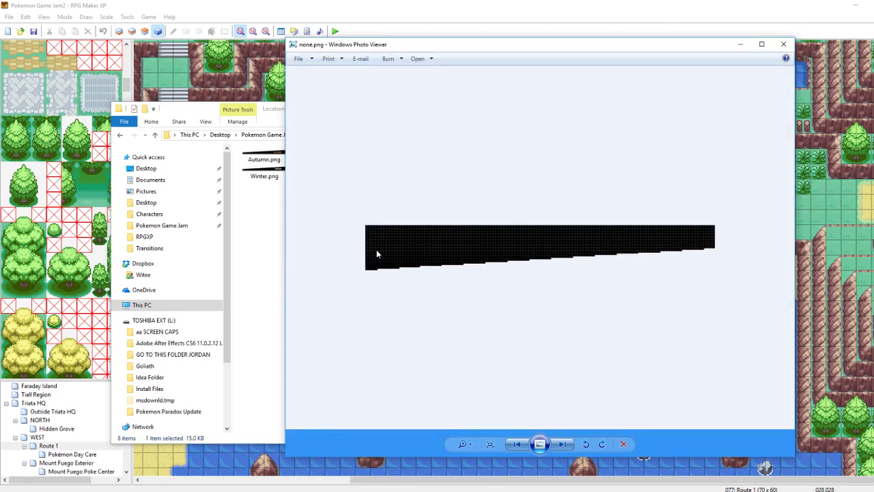
left_click(783, 44)
double_click(471, 156)
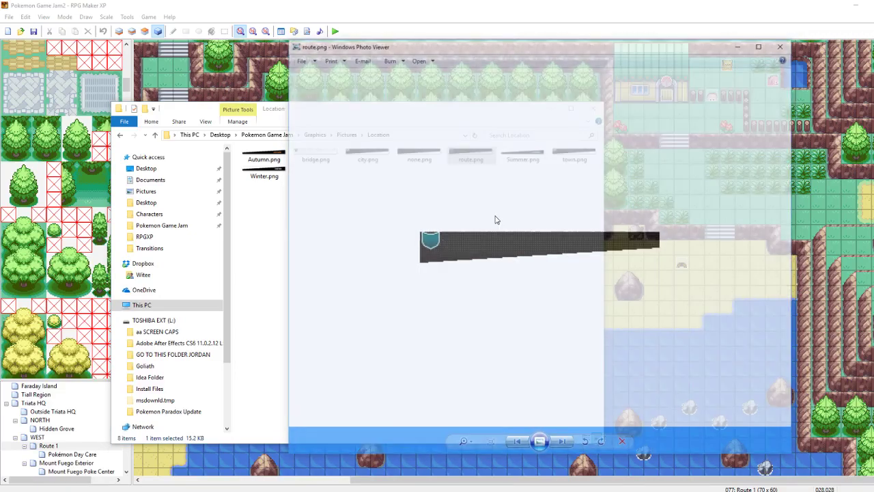
scroll(406, 238, "up", 5)
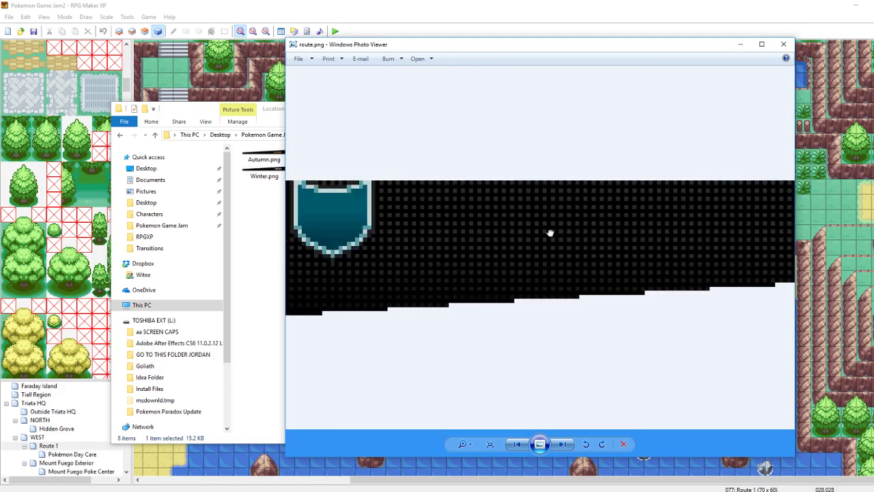
left_click(785, 43)
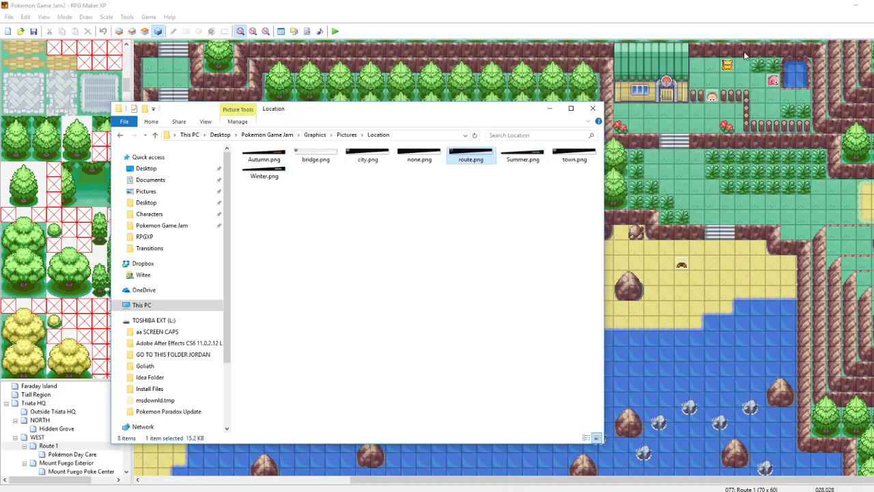
- In RPG Maker XP's Script Editor, examine the Location Window script's map-name tags and code, and close the editor
left_click(350, 23)
left_click(306, 30)
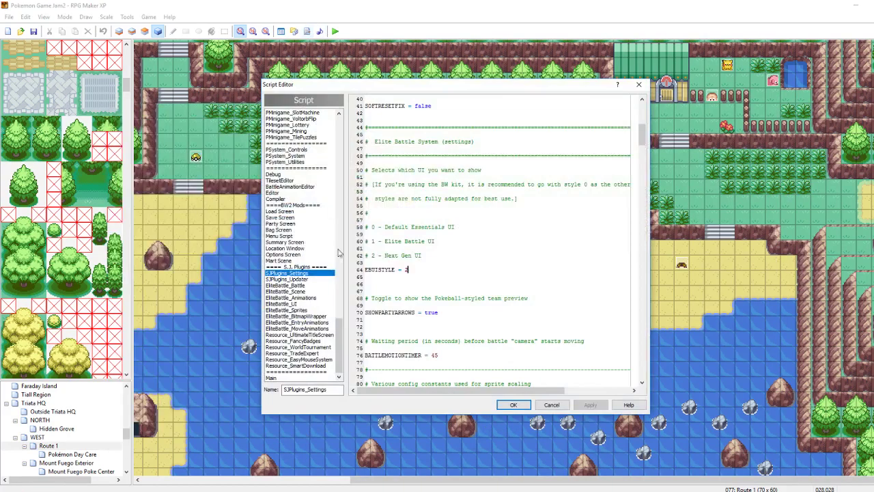
left_click(283, 254)
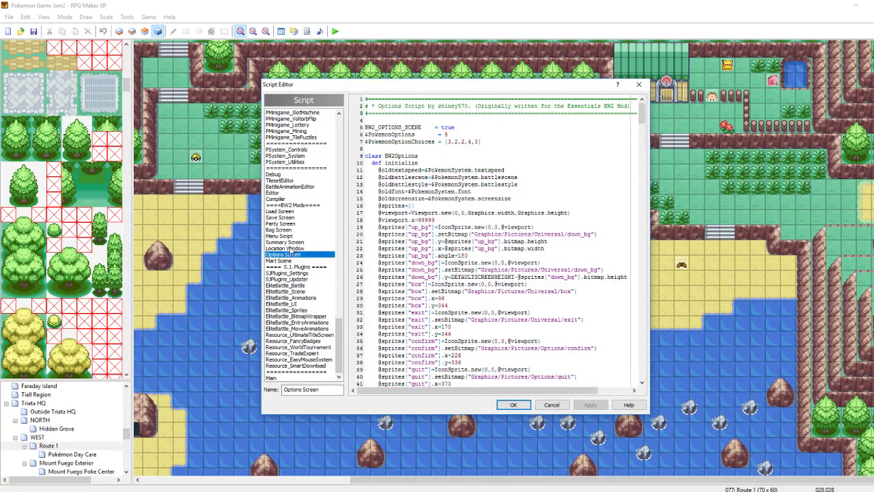
left_click(291, 249)
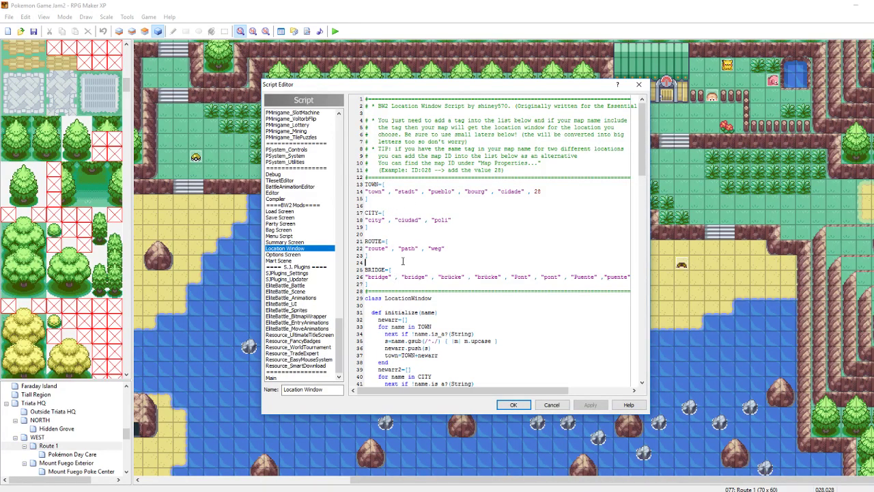
scroll(403, 261, "down", 7)
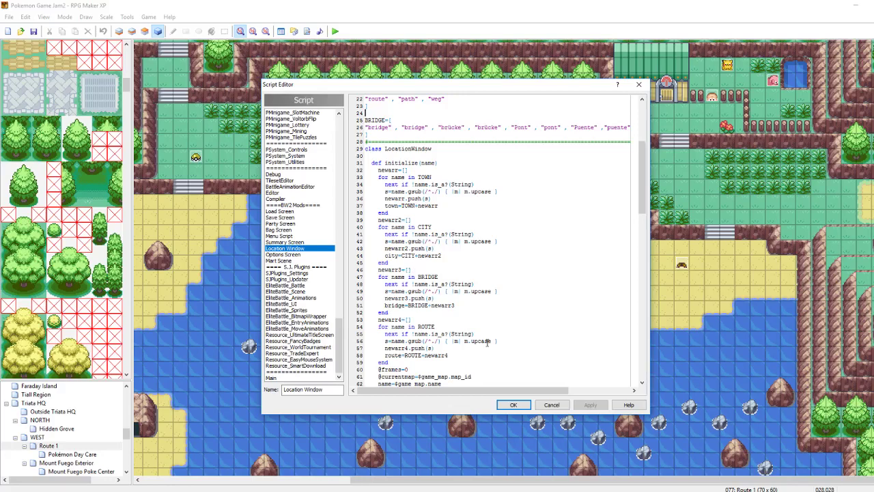
left_click(514, 404)
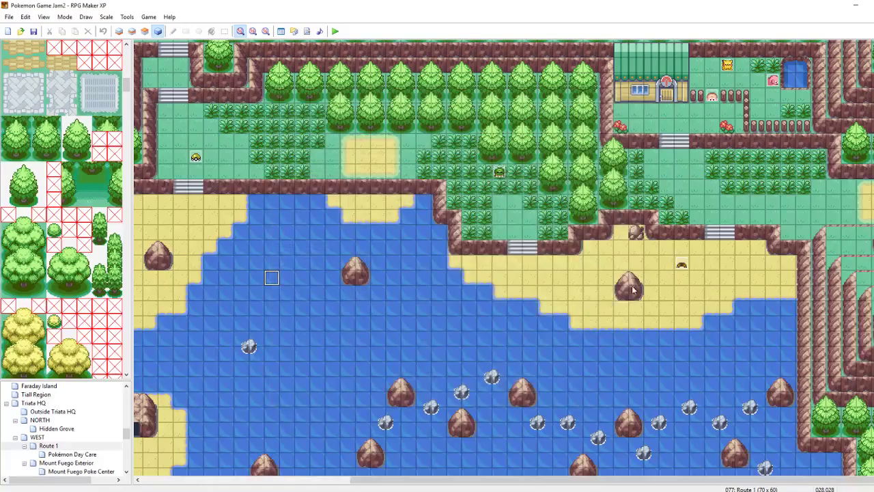
- Playtest the saved game through the Tuber's battle introduction, check the cleaned transition graphic and end the playtest
left_click(335, 31)
left_click(412, 273)
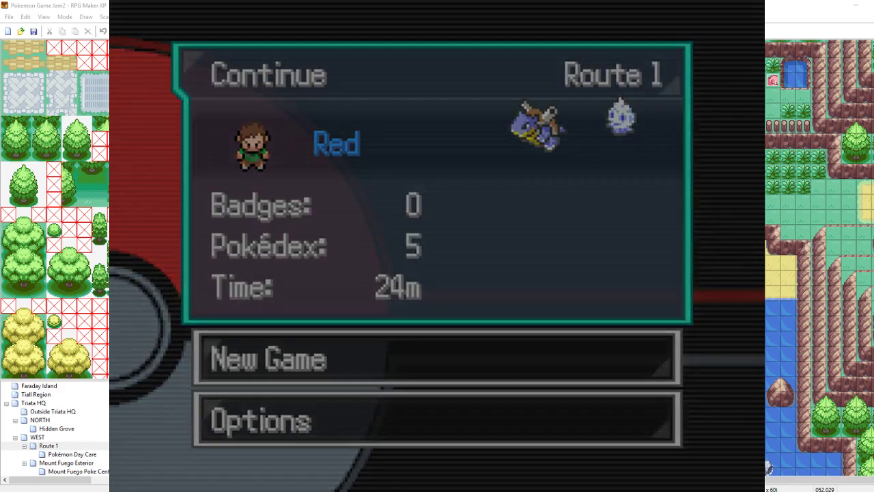
key("Return")
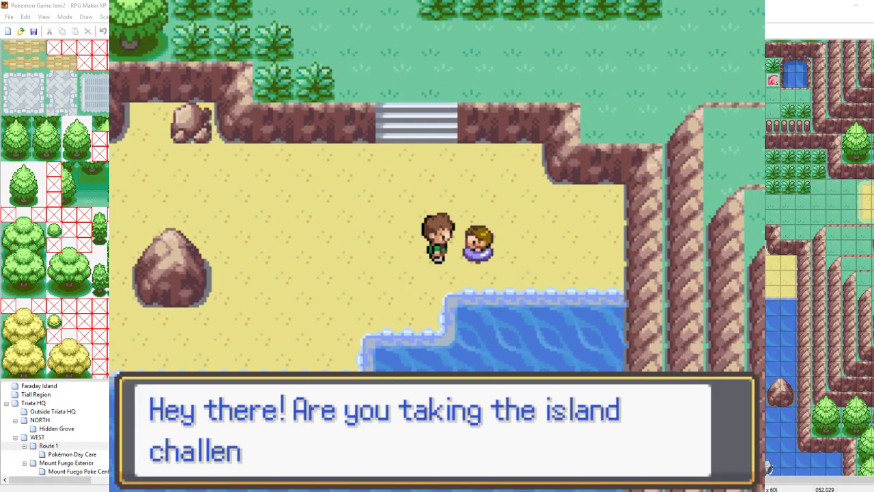
key("Return")
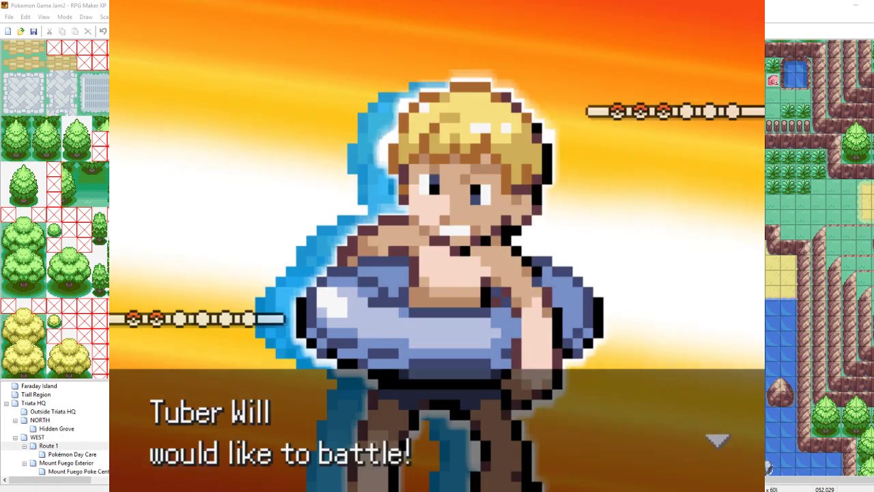
key("Return")
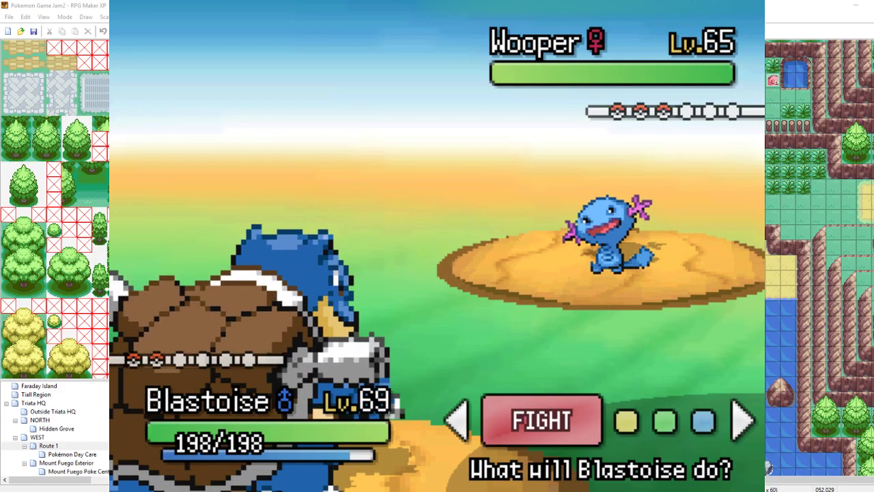
key("alt+F4")
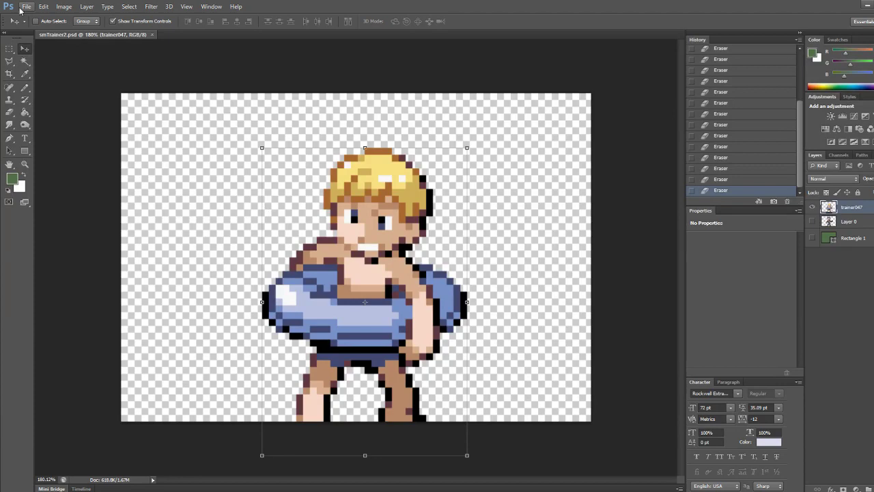
- Open trainer047.png from the project's Graphics/Characters folder and dock it as a tab beside smTrainer2.psd
left_click(24, 7)
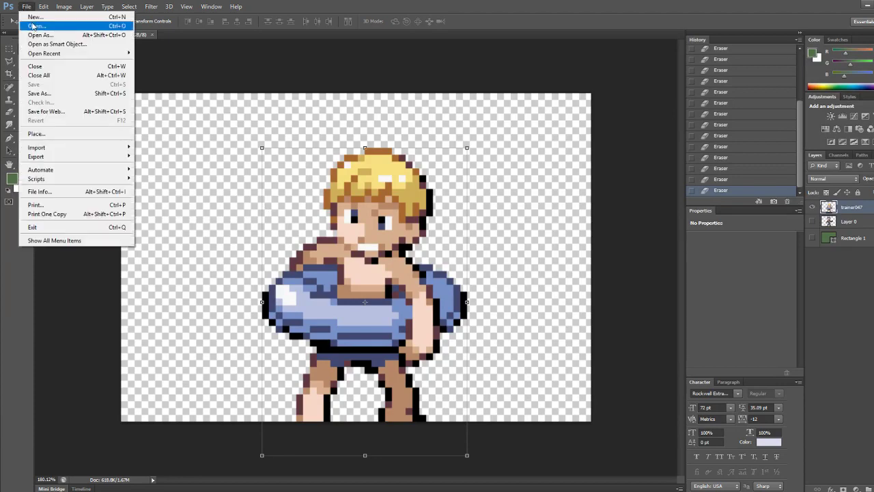
left_click(35, 26)
left_click(516, 114)
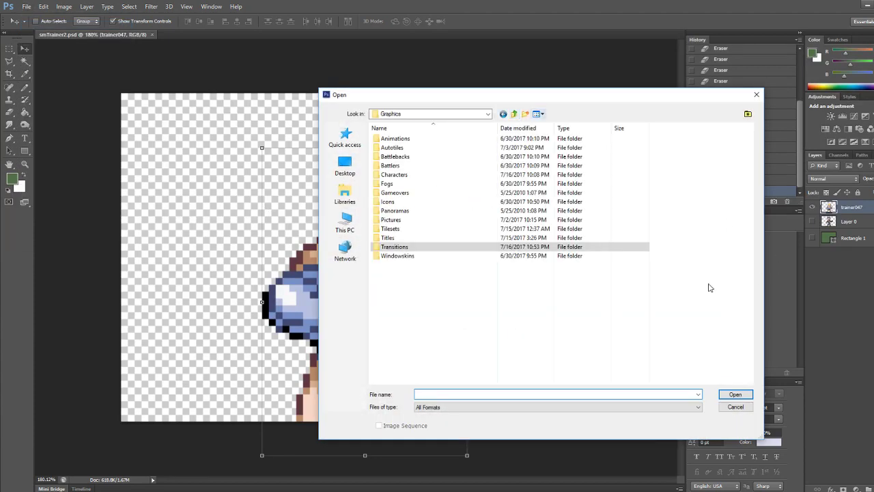
double_click(509, 172)
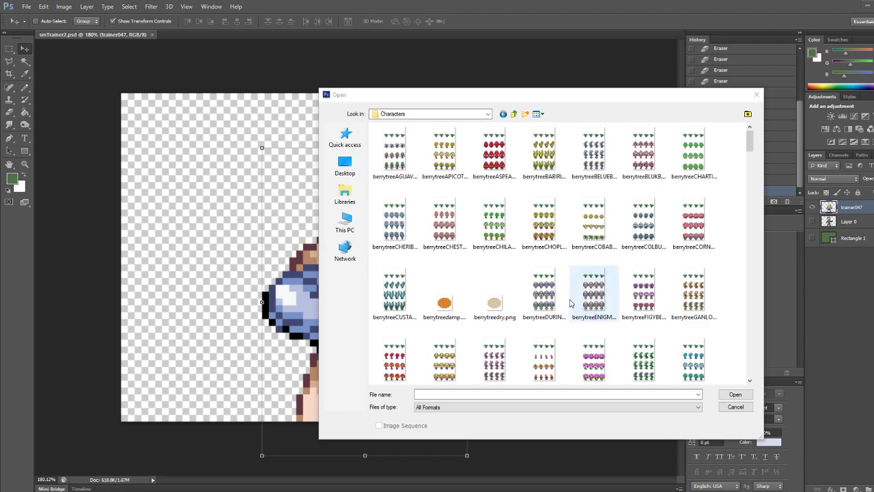
scroll(540, 283, "down", 10)
scroll(528, 280, "down", 10)
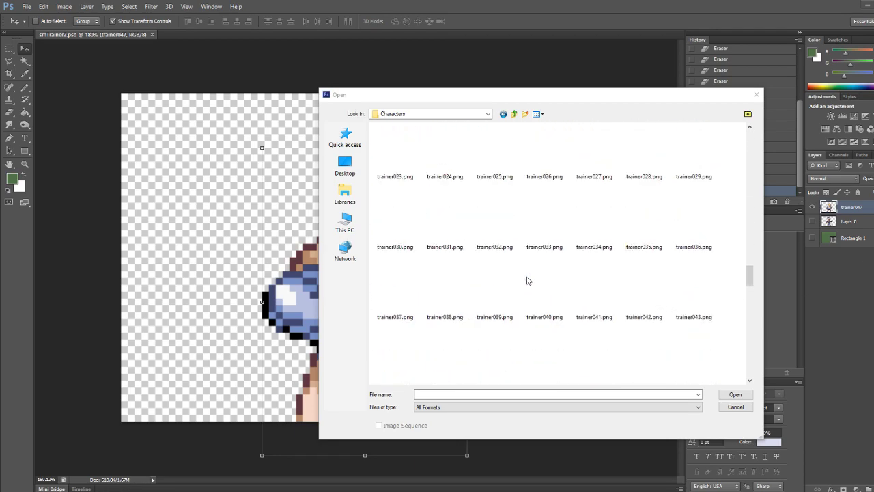
double_click(535, 350)
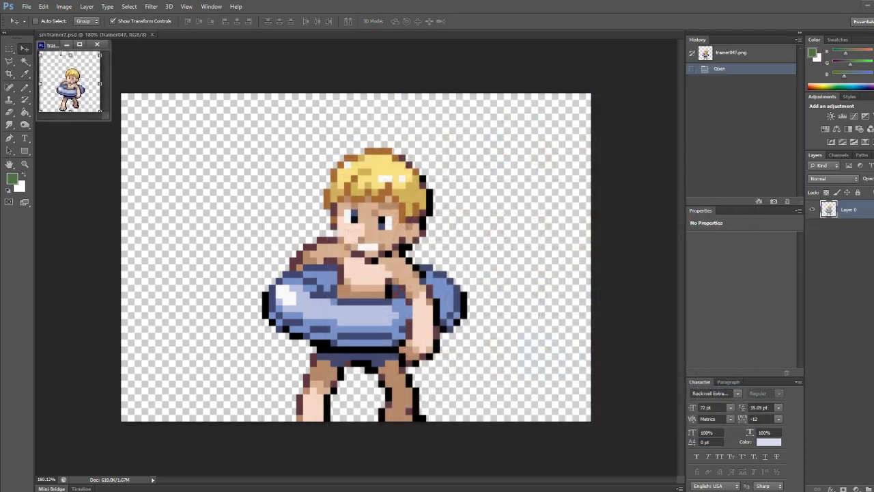
left_click_drag(52, 47, 212, 34)
scroll(355, 273, "up", 5, "alt")
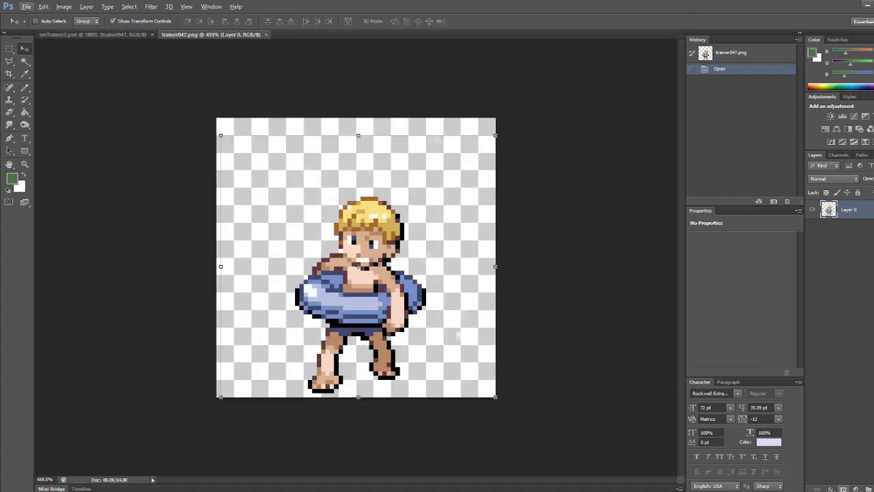
- Add a new layer beneath the Tuber sprite and cover the whole canvas with a light green c8f0bd rectangle, about 169 by 165 px
key("ctrl+shift+alt+n")
key("ctrl+bracketleft")
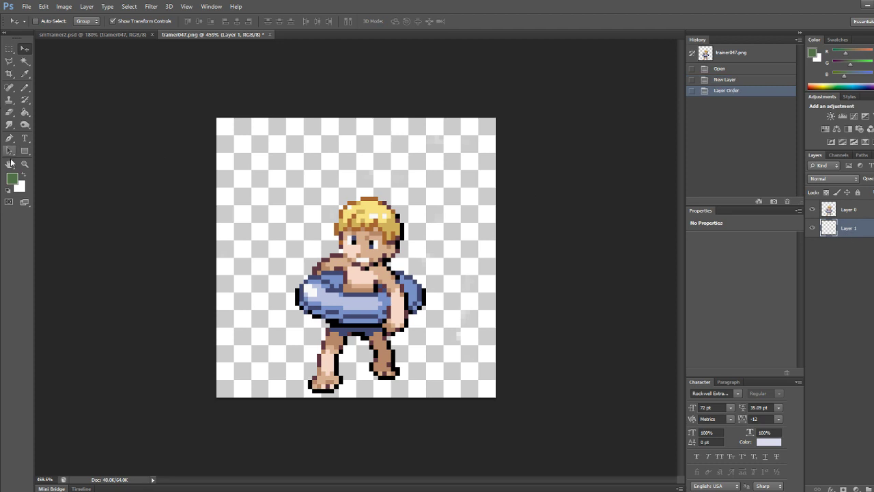
key("i")
left_click(12, 178)
left_click(103, 183)
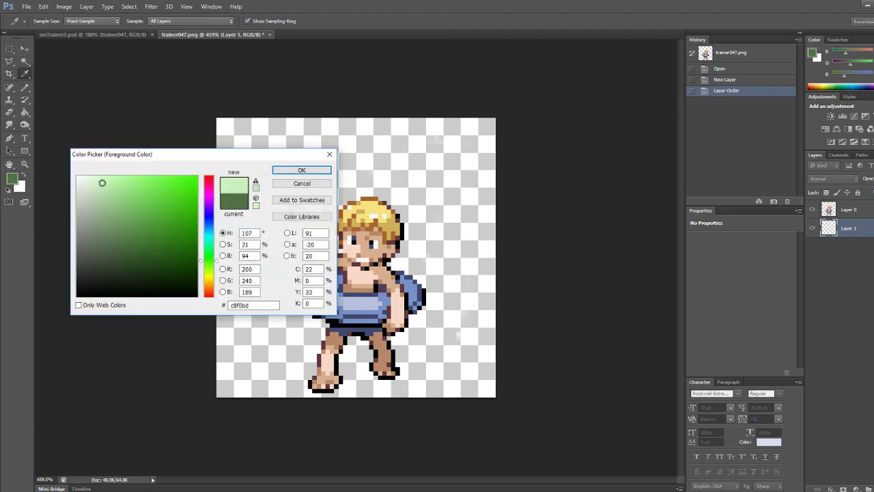
key("Return")
key("u")
left_click_drag(176, 75, 546, 437)
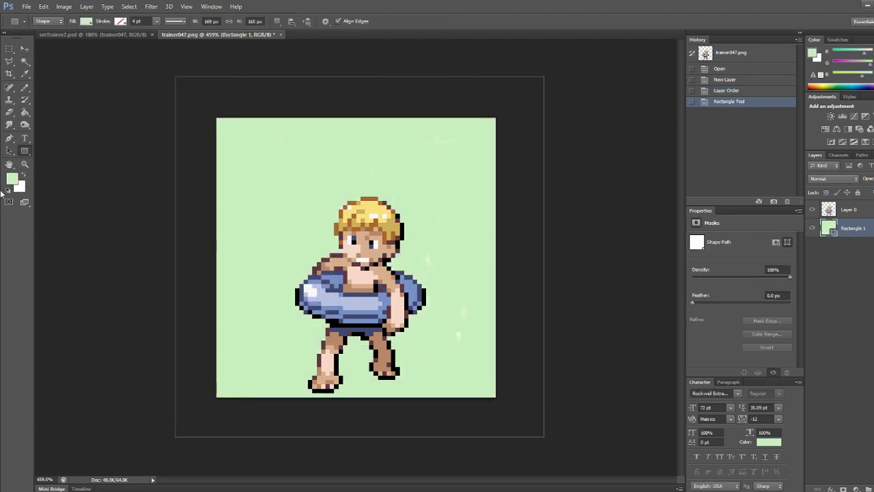
- Set the foreground colour to near-black 030b01 and recolour the background rectangle to a similar near-black
left_click(11, 178)
left_click(188, 291)
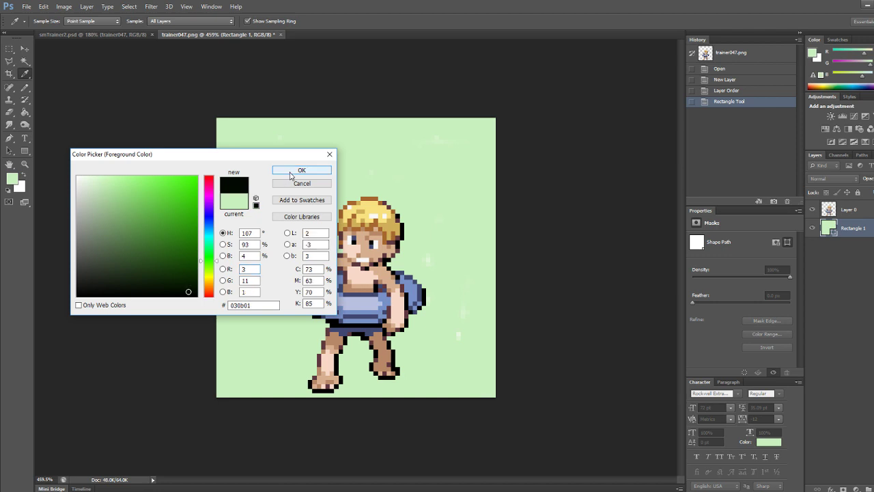
left_click(291, 173)
double_click(825, 230)
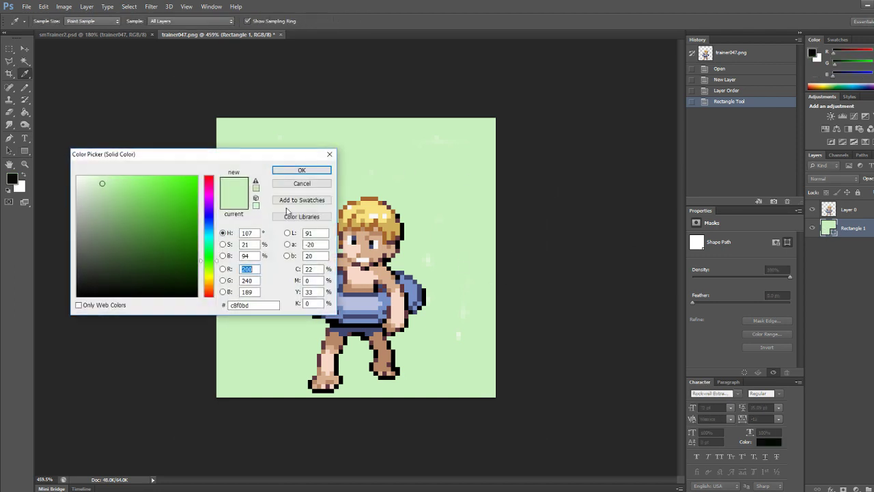
left_click(173, 288)
left_click(301, 171)
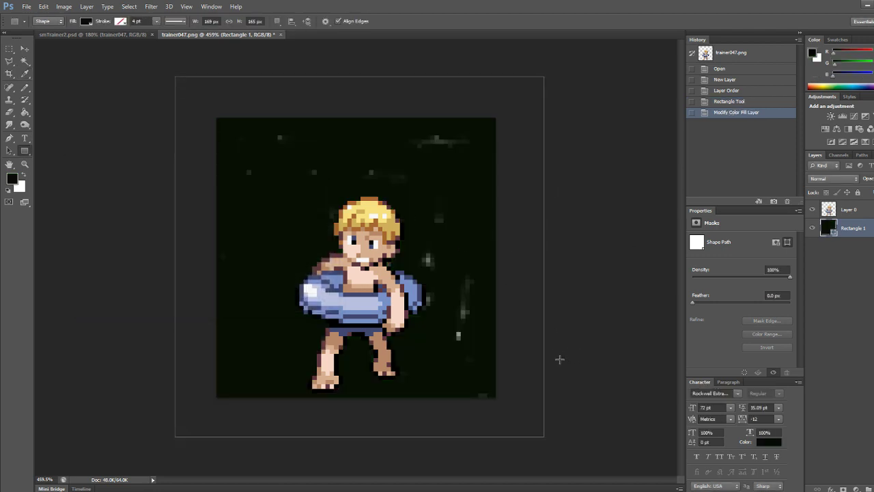
- On Layer 0, erase the stray specks around the sprite and above its head with the 80 px Eraser
left_click(852, 212)
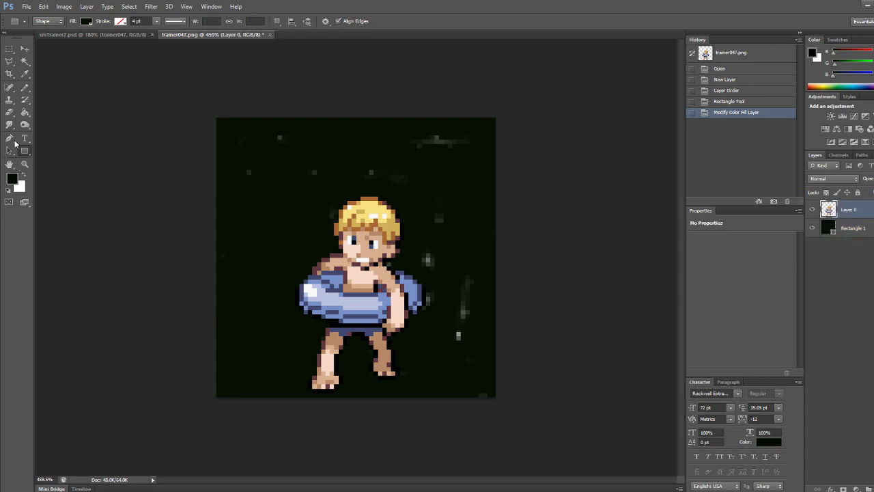
left_click(9, 114)
left_click(264, 132)
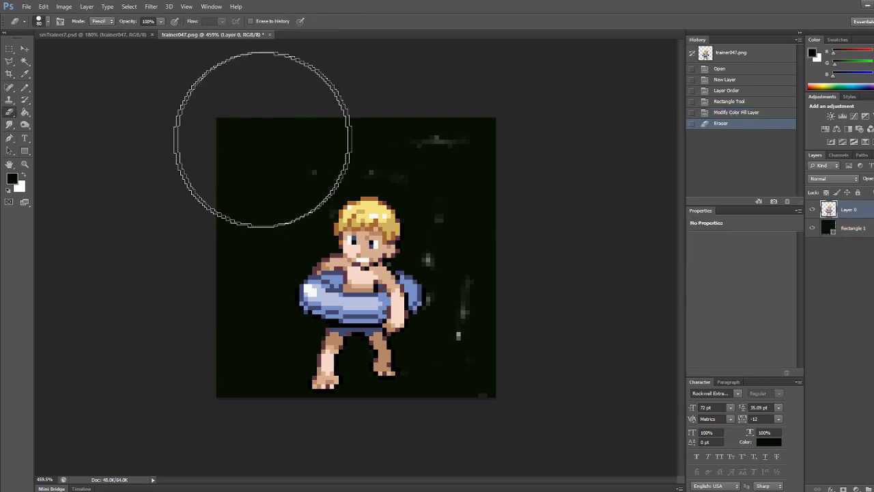
mouse_move(440, 109)
left_mouse_down()
mouse_move(459, 116)
mouse_move(515, 193)
left_mouse_up()
left_click_drag(530, 283, 509, 403)
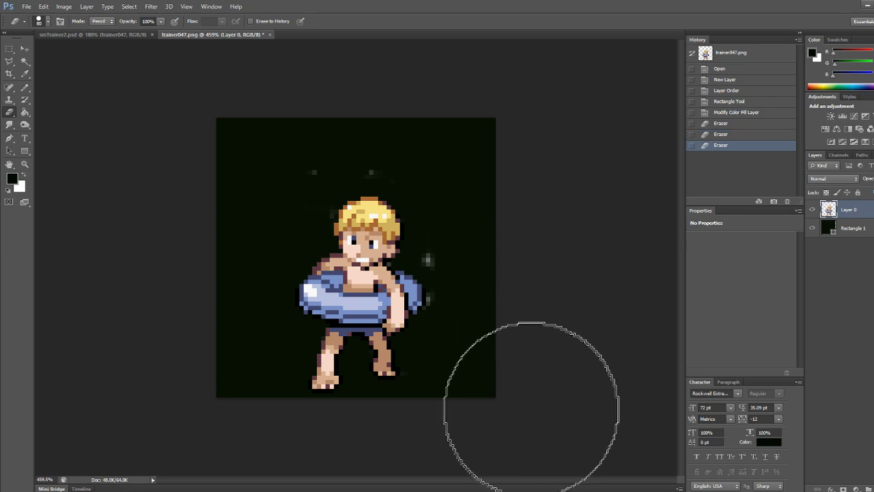
scroll(511, 390, "up", 2, "alt")
scroll(530, 273, "down", 2, "alt")
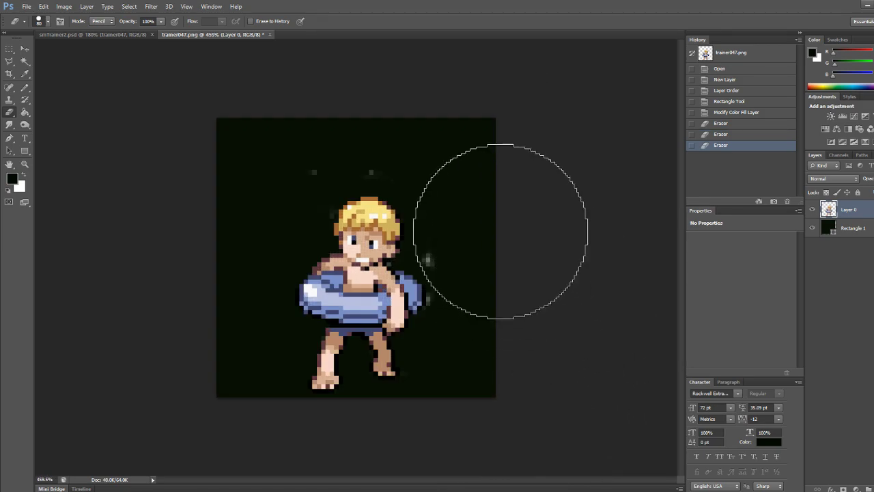
mouse_move(462, 211)
left_mouse_down()
mouse_move(423, 102)
mouse_move(392, 98)
mouse_move(318, 95)
mouse_move(201, 185)
mouse_move(226, 183)
left_mouse_up()
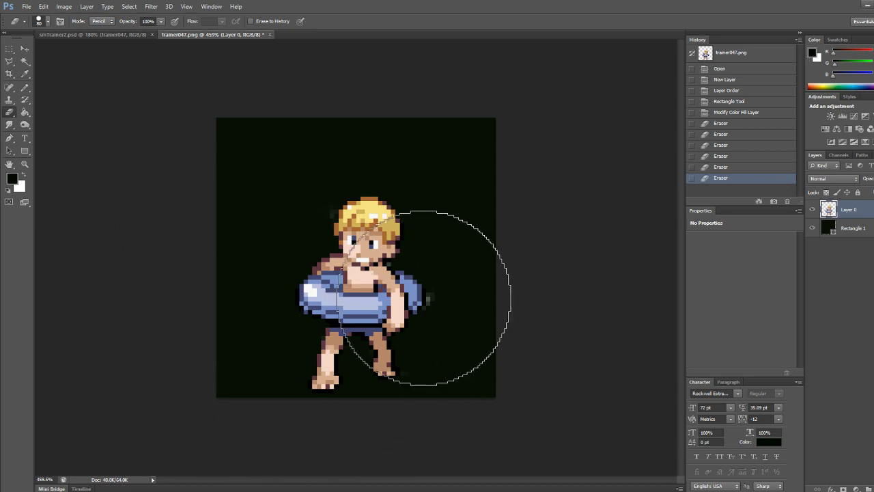
- Reduce the Eraser to 2 px and erase the faint leftover pixels along the swim ring's right edge
scroll(437, 317, "up", 1, "alt")
scroll(439, 301, "up", 1, "alt")
scroll(441, 300, "down", 3)
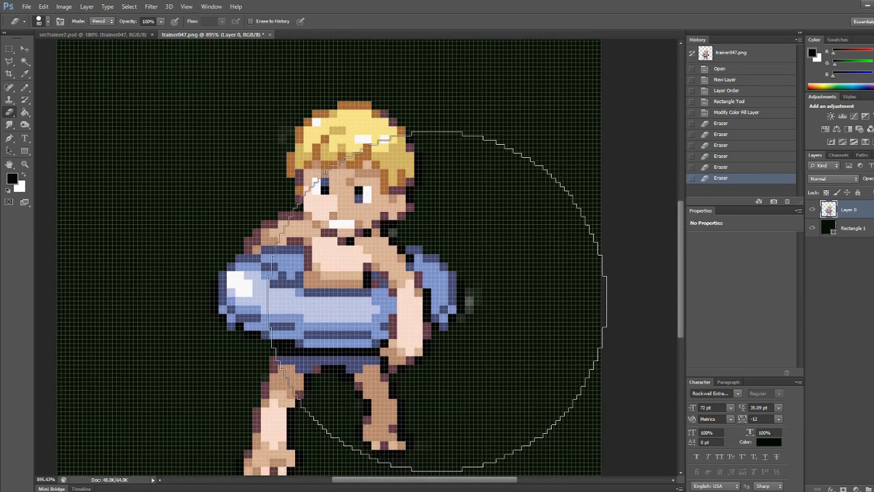
key("bracketleft")
key("bracketleft")
key("bracketleft")
key("bracketleft")
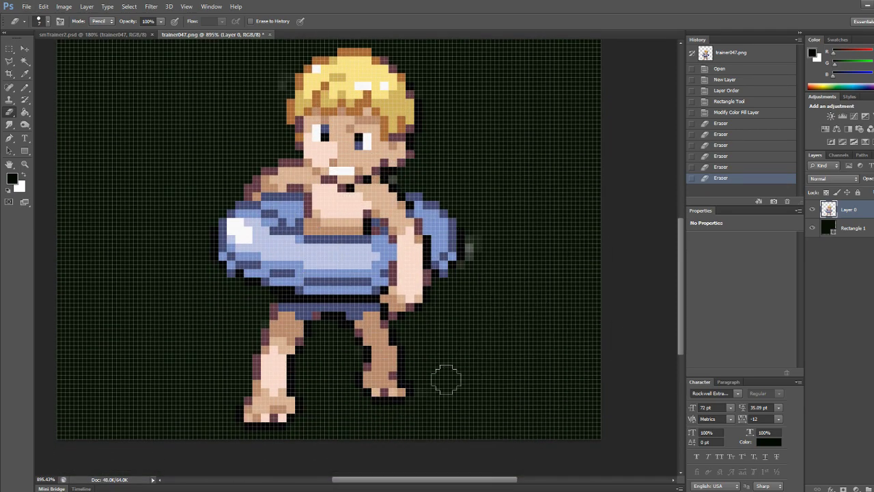
left_click(458, 288)
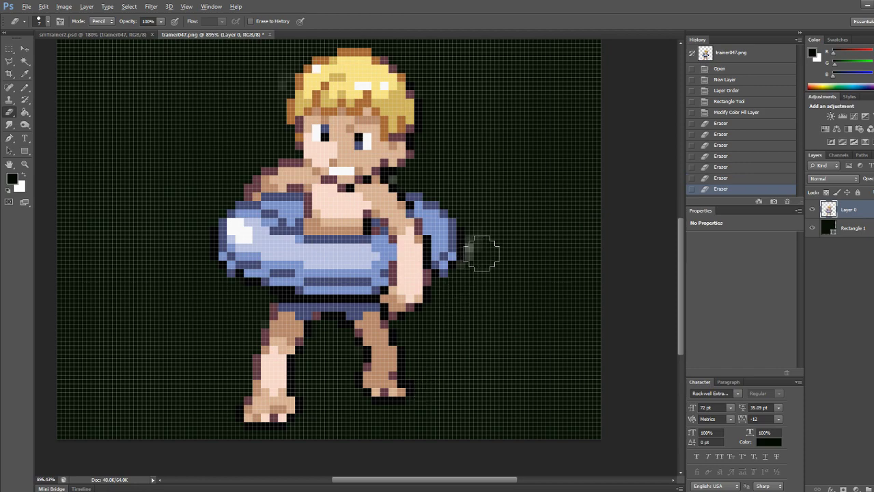
scroll(481, 252, "up", 8, "alt")
left_click(465, 312)
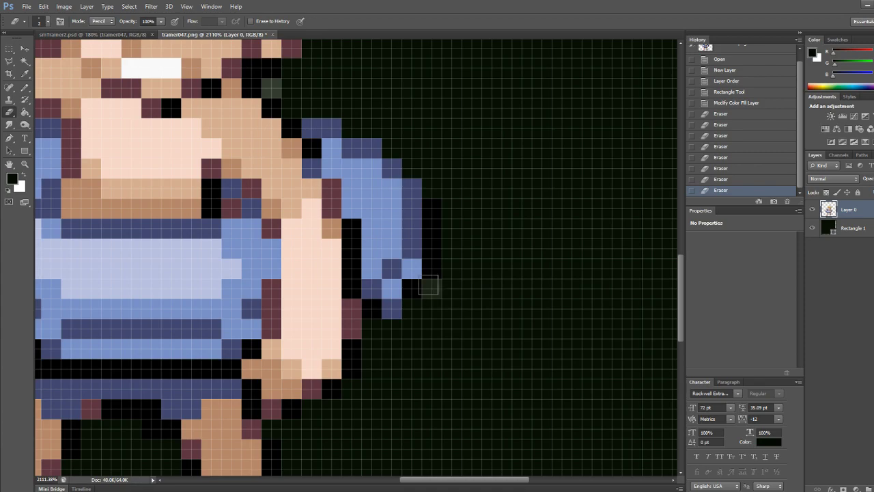
left_click(431, 287)
- Erase the remaining stray pixels between the chin and shoulder and around the left side of the hair
scroll(471, 294, "down", 5, "alt")
scroll(384, 217, "up", 3, "alt")
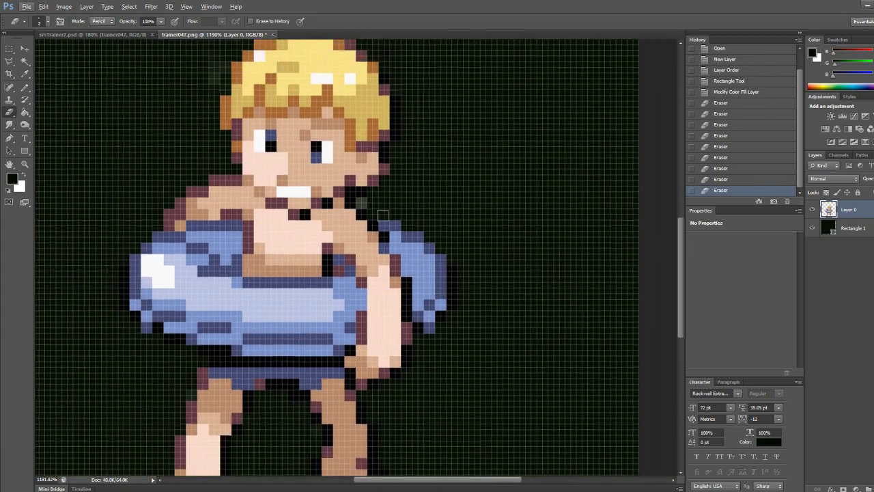
scroll(373, 310, "up", 3, "alt")
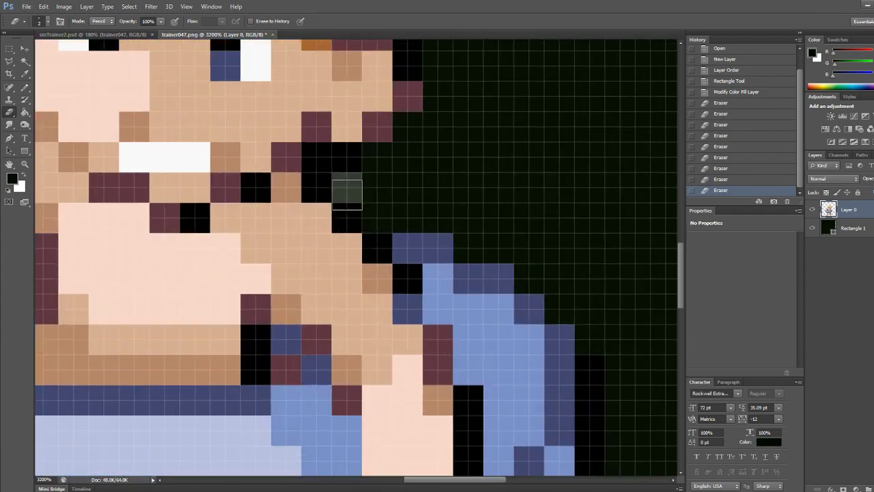
left_click(348, 185)
scroll(357, 209, "down", 4, "alt")
scroll(370, 217, "down", 2, "alt")
scroll(321, 227, "up", 5, "alt")
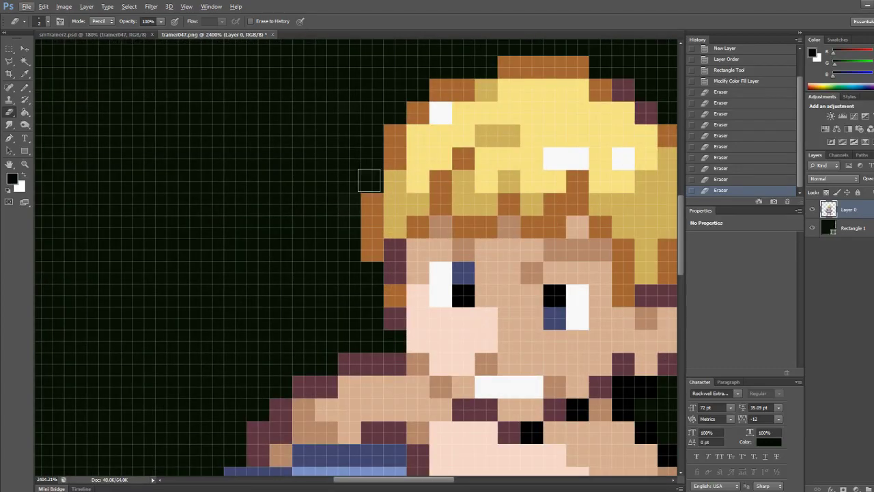
left_click(349, 254)
scroll(318, 273, "down", 6, "alt")
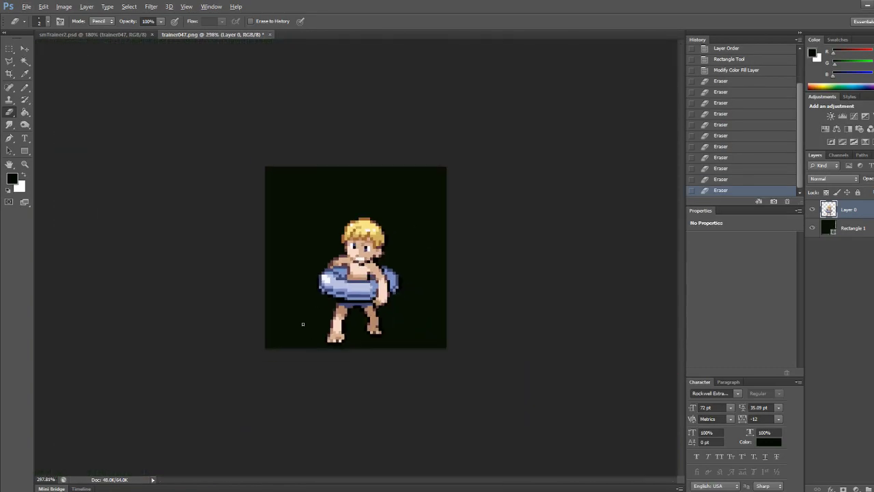
scroll(303, 264, "up", 7, "alt")
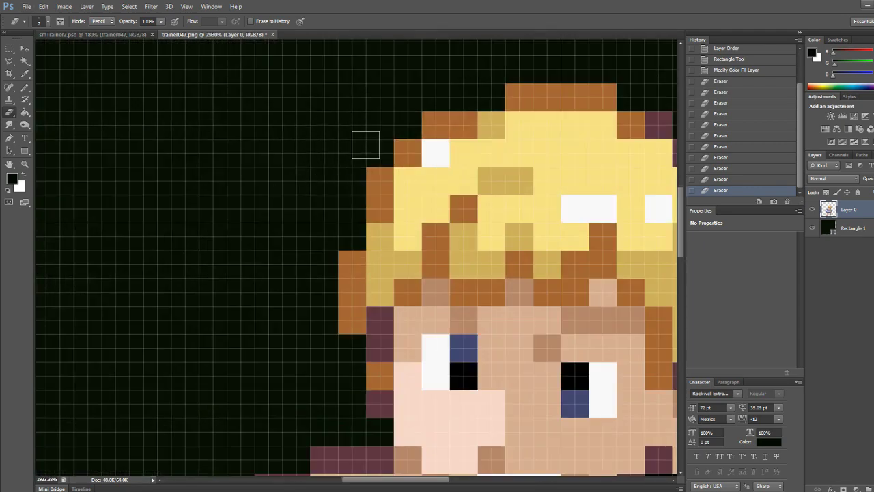
left_click(286, 161)
scroll(247, 183, "down", 7, "alt")
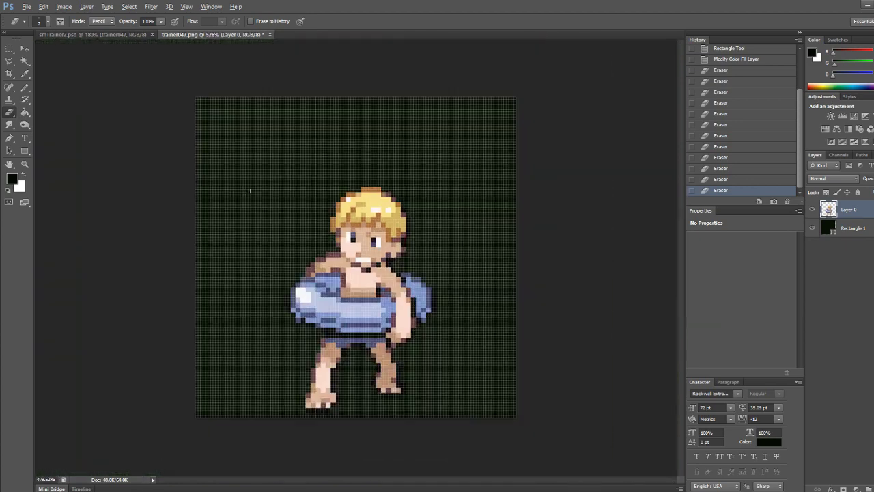
- Hide the dark rectangle layer, save the cleaned sprite over trainer047.png in PNG format, and close its document
left_click(813, 228)
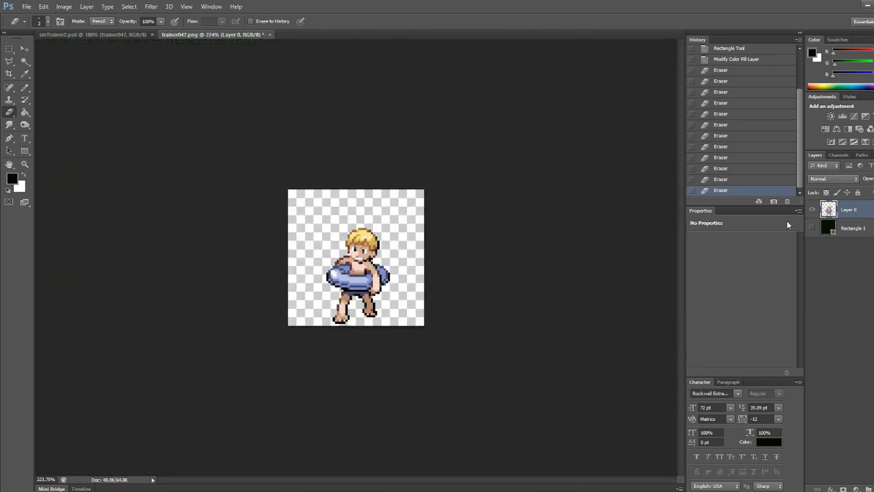
key("ctrl+shift+s")
left_click(465, 325)
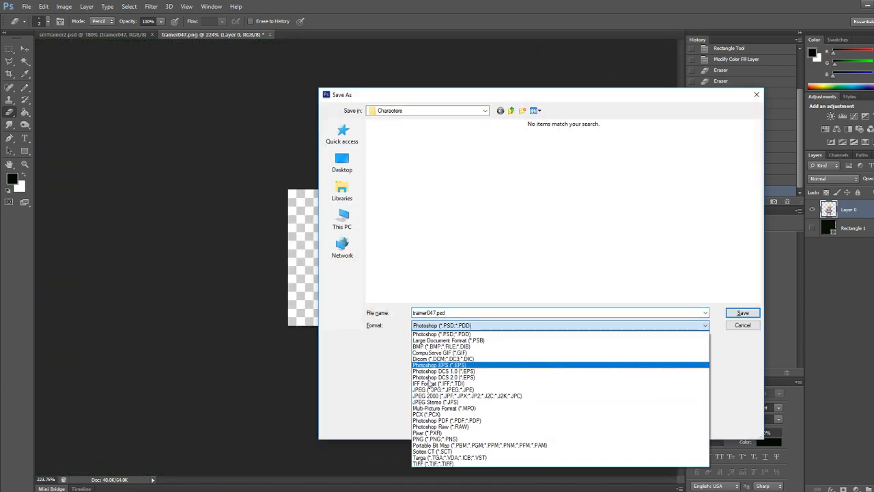
left_click(431, 442)
key("Return")
key("Return")
key("Return")
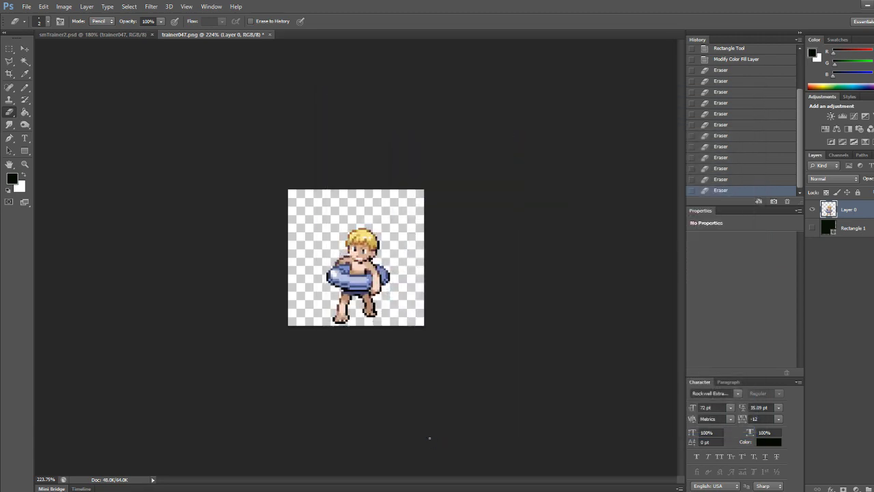
left_click(270, 34)
left_click(454, 188)
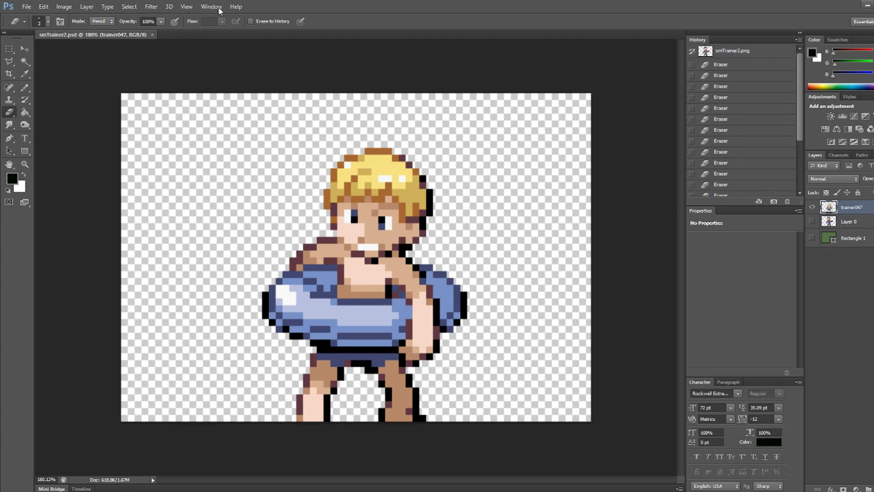
- Place trainer034.png from the Graphics/Characters folder into smTrainer2.psd
left_click(25, 7)
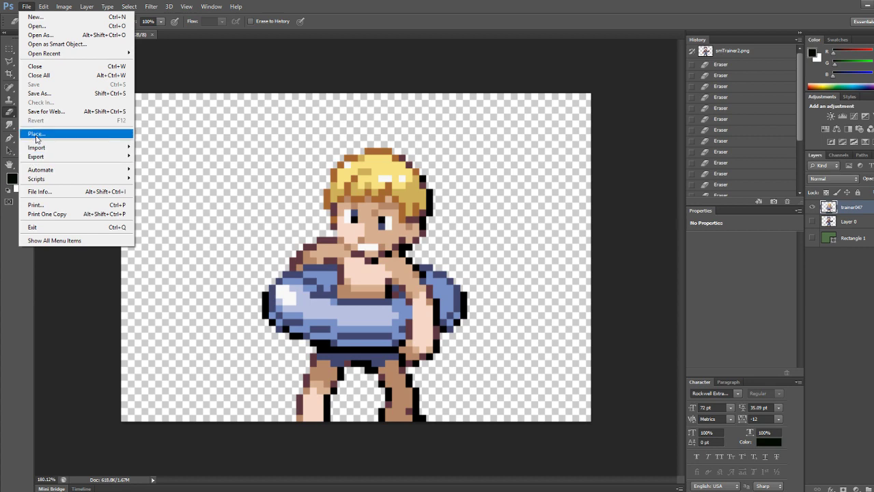
left_click(36, 134)
left_click(510, 111)
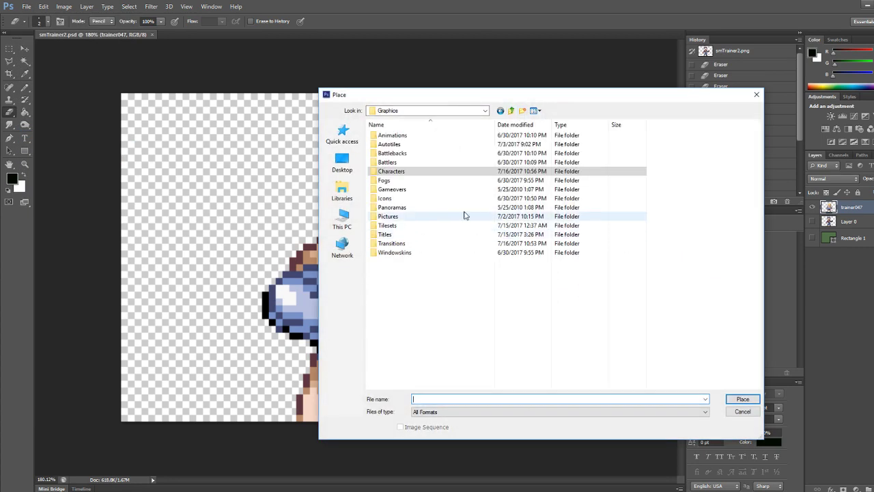
double_click(396, 171)
left_click_drag(756, 143, 757, 275)
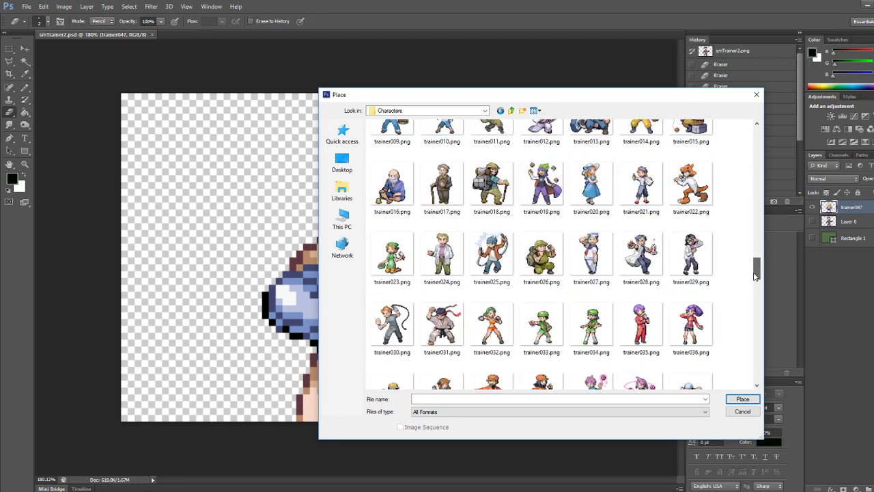
double_click(591, 327)
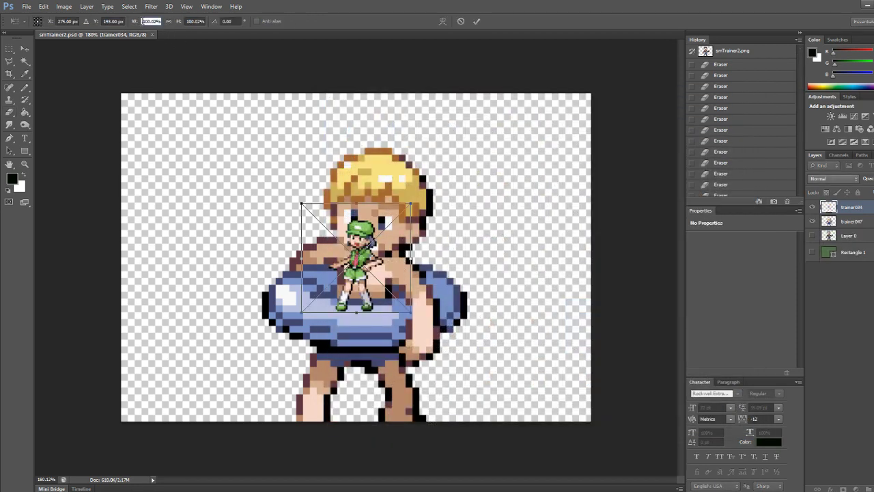
- Scale the placed trainer034 sprite to 400% in width and height, and hide the trainer047 layer
type("400")
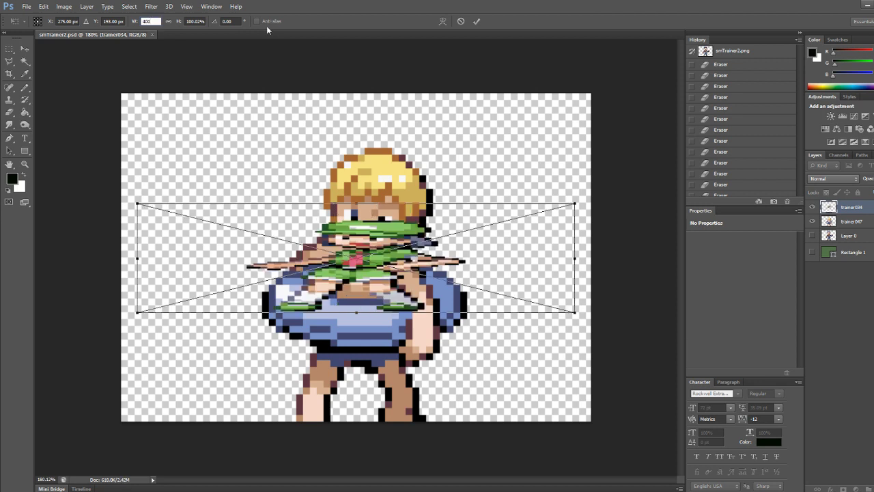
key("Tab")
type("400")
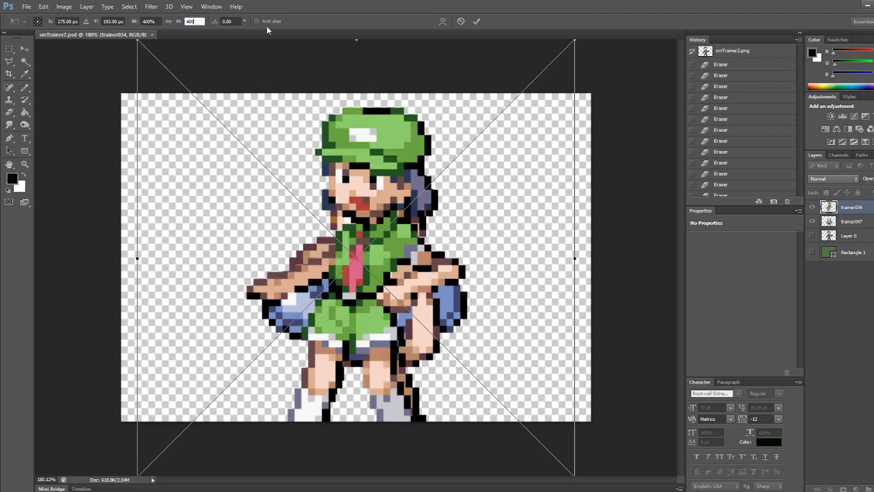
key("Return")
key("Return")
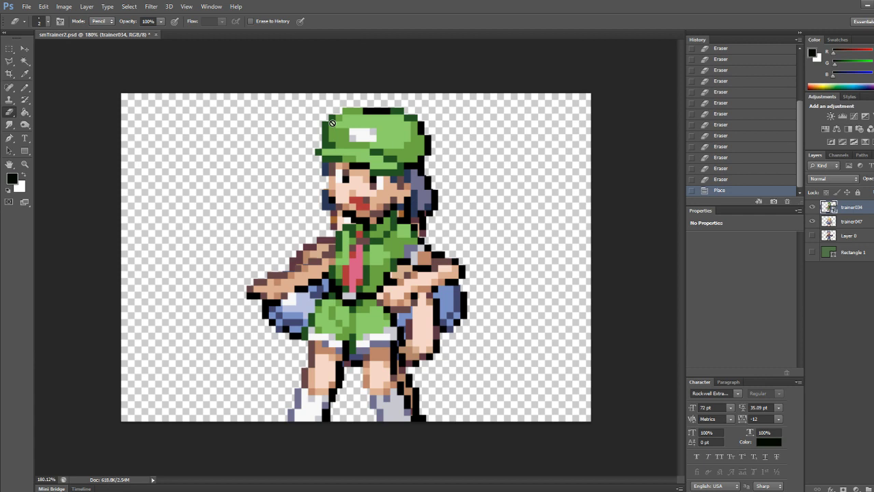
left_click(811, 222)
left_click(30, 48)
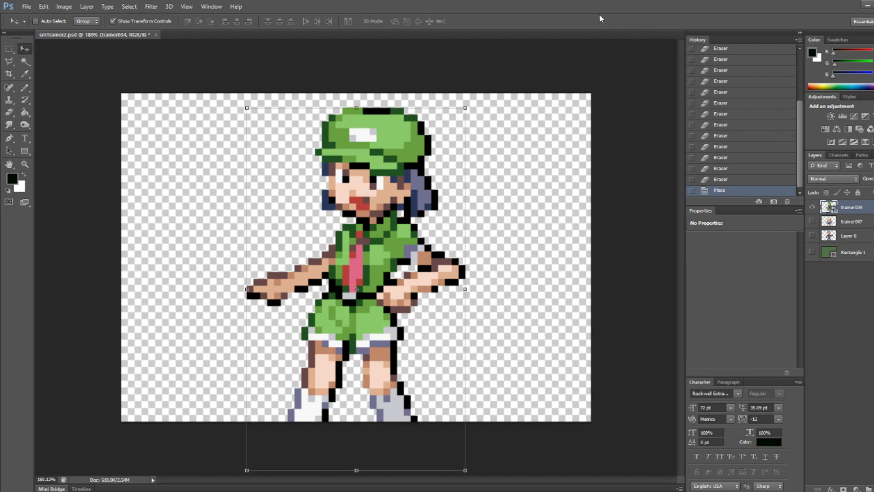
- Save the enlarged sprite as a PNG copy in the Transitions folder, adapting the smTrainer47.png file name to this trainer's number
key("ctrl+shift+s")
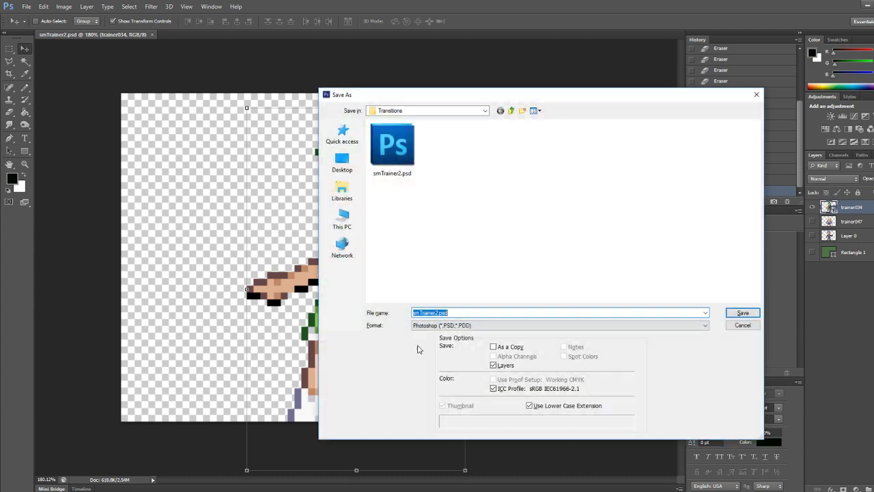
left_click(416, 326)
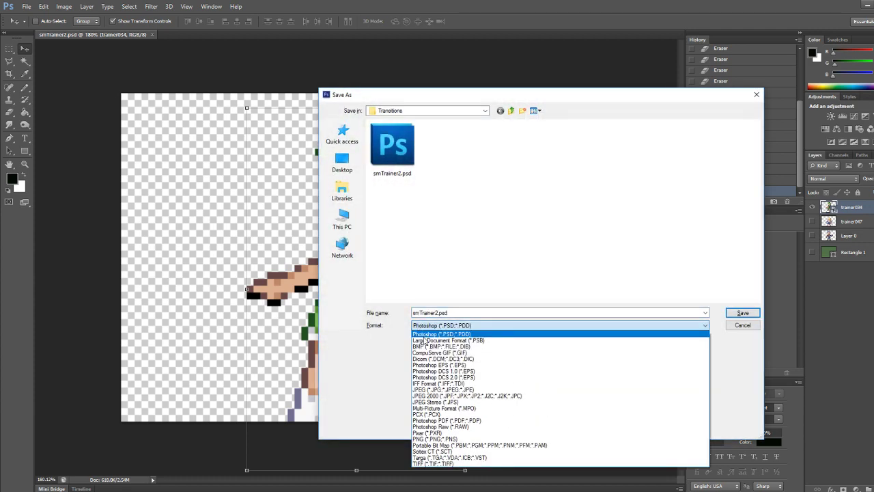
left_click(437, 438)
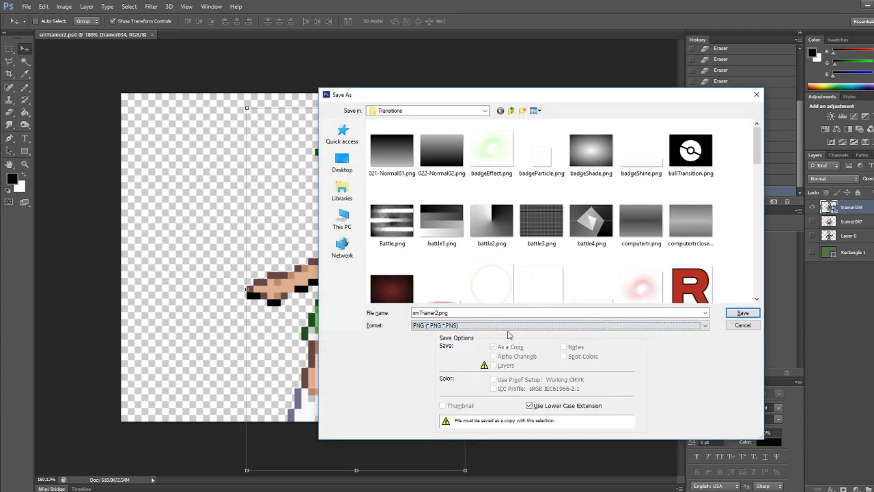
scroll(614, 266, "down", 5)
scroll(604, 259, "up", 4)
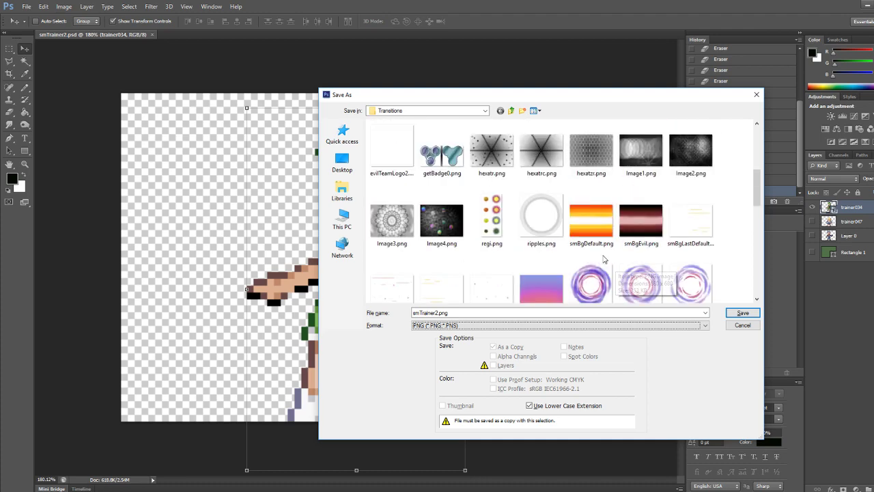
scroll(603, 259, "down", 10)
scroll(598, 259, "up", 3)
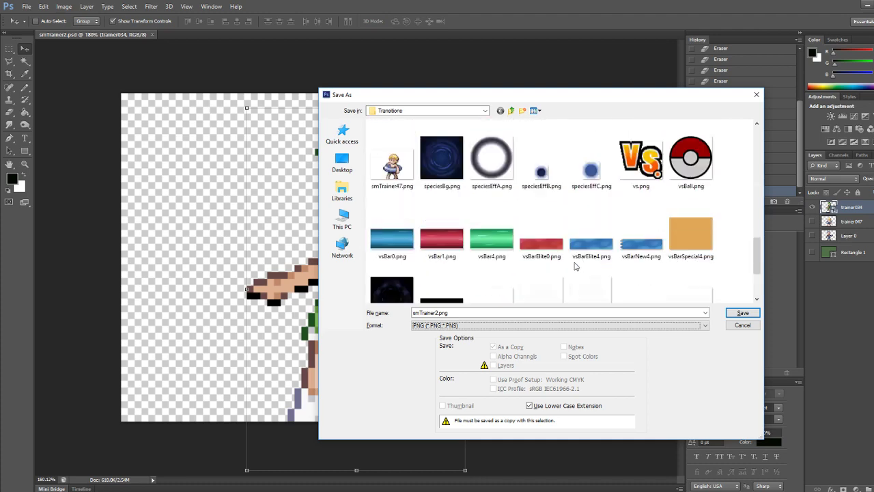
left_click(401, 167)
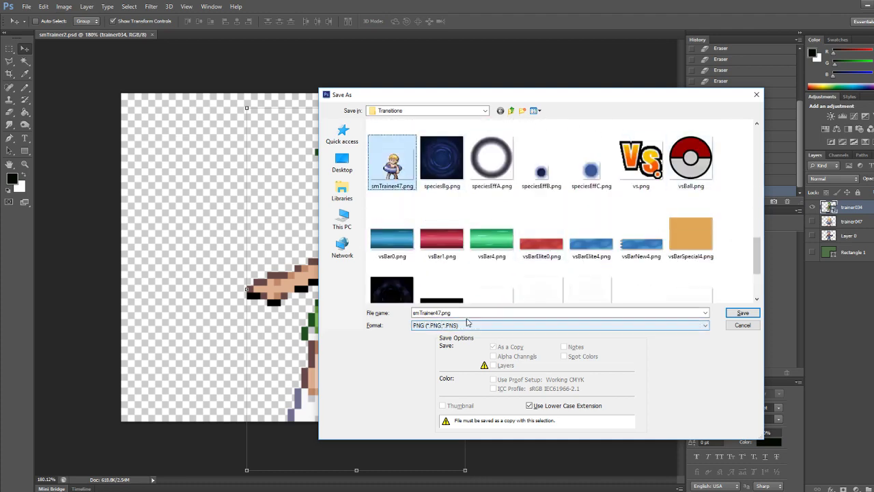
double_click(441, 313)
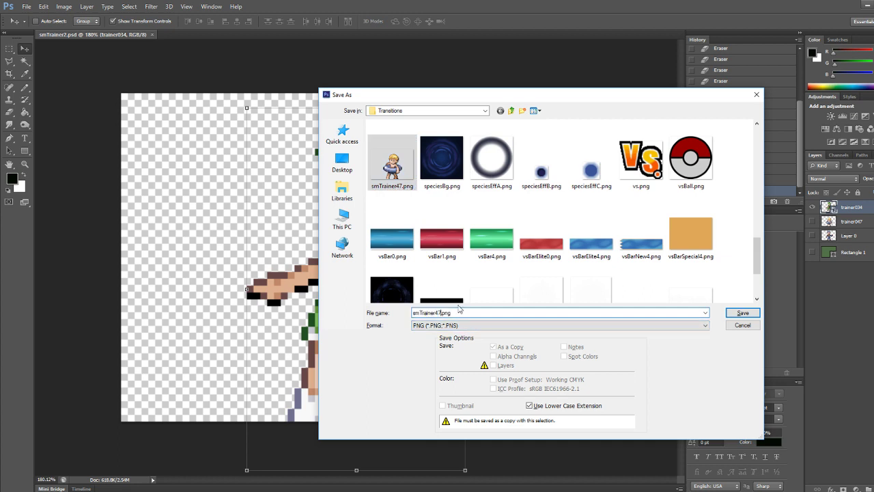
key("Return")
key("Return")
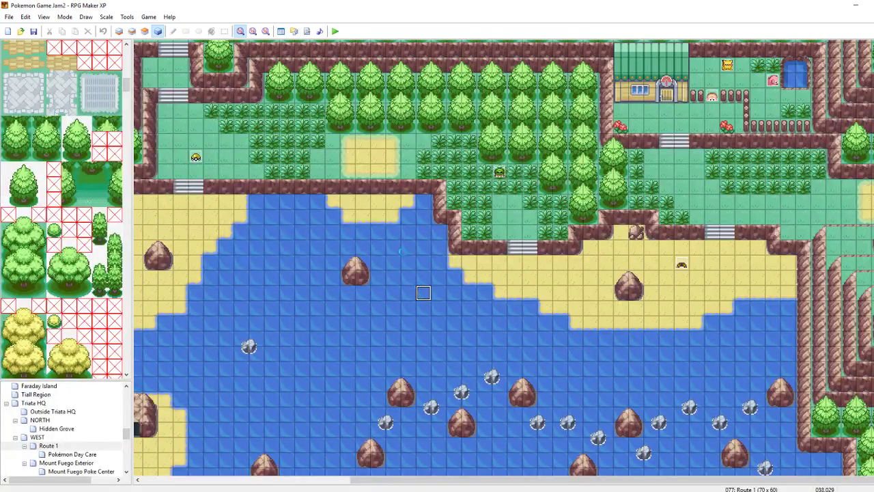
- Switch to RPG Maker XP, playtest the game, continue the saved Route 1 game and walk west along the beach
left_click(336, 31)
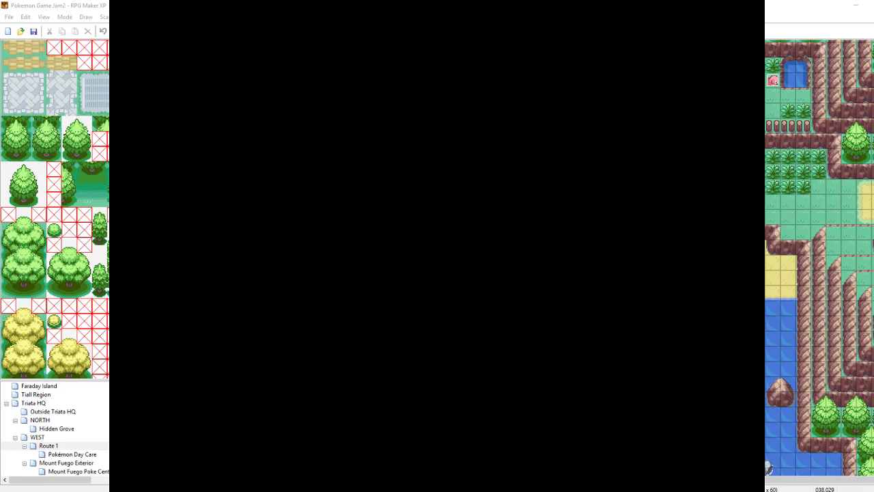
key("Return")
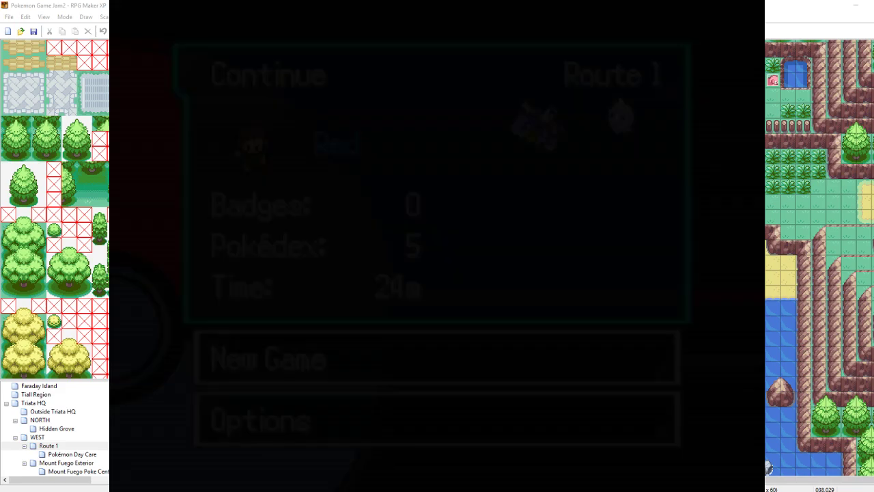
key("Down")
key("Down")
key("Left")
key("Left")
key("Left")
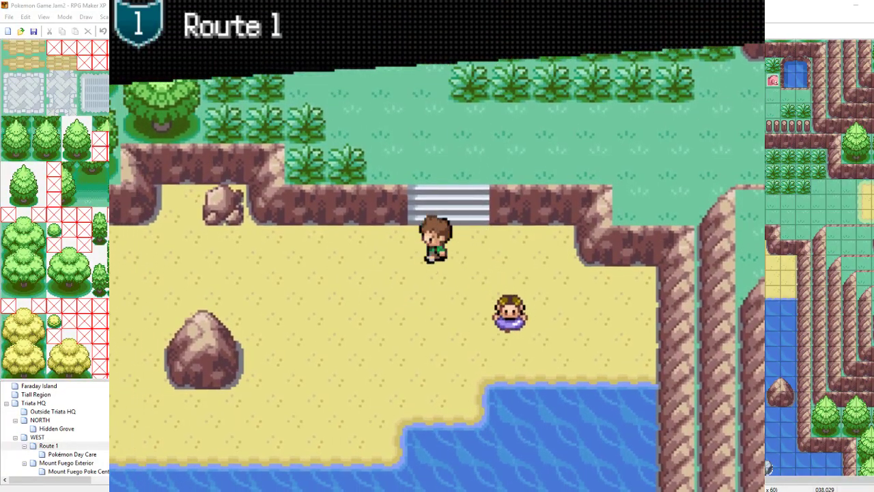
key("Left")
key("Left")
key("Left")
key("Left")
key("Left")
key("Left")
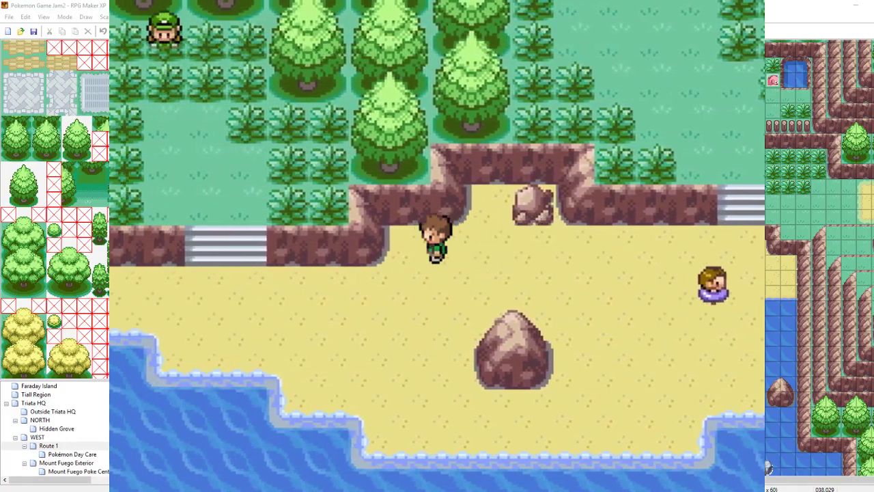
- Climb the beach stairs to the grass, walk in front of the green-capped Picnicker and start her trainer battle
key("Down")
key("Left")
key("Left")
key("Left")
key("Up")
key("Up")
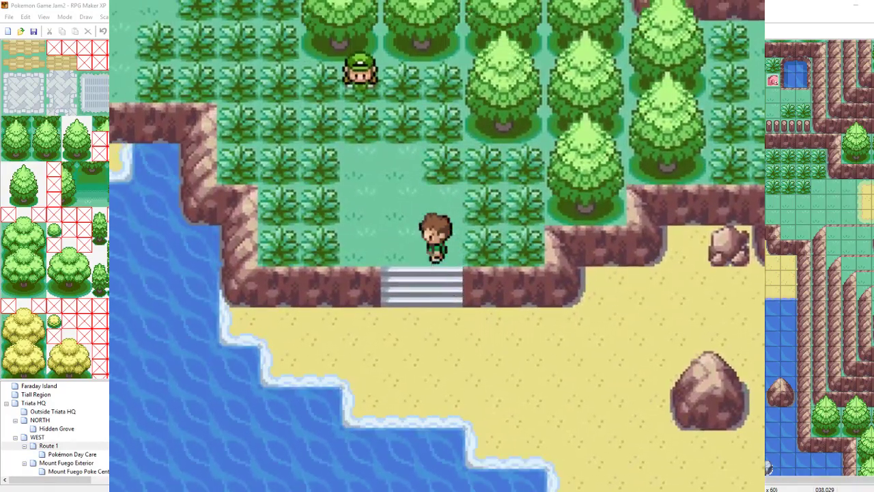
key("Left")
key("Left")
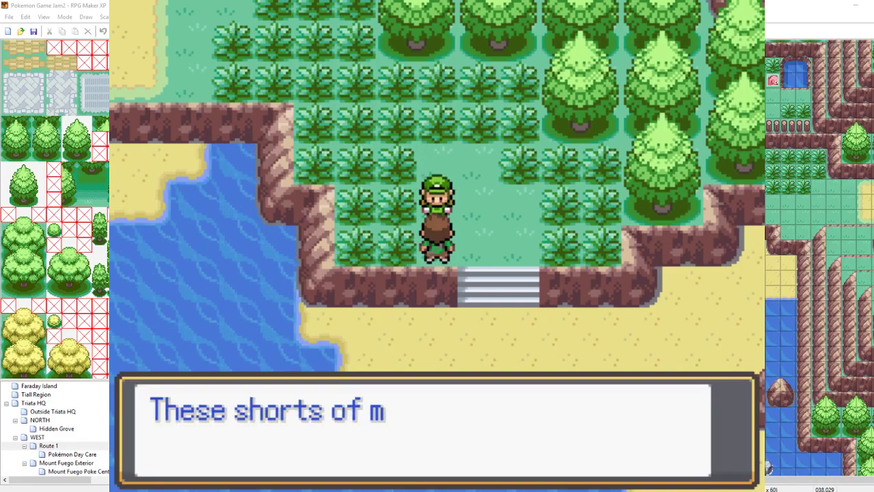
key("Return")
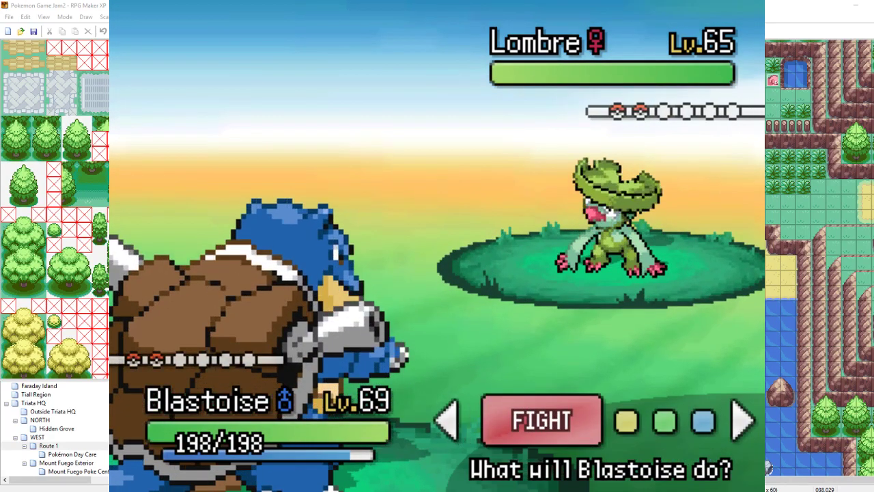
- Attack the foe Lombre with Blastoise's Icicle Spear turn after turn
key("Left")
key("Right")
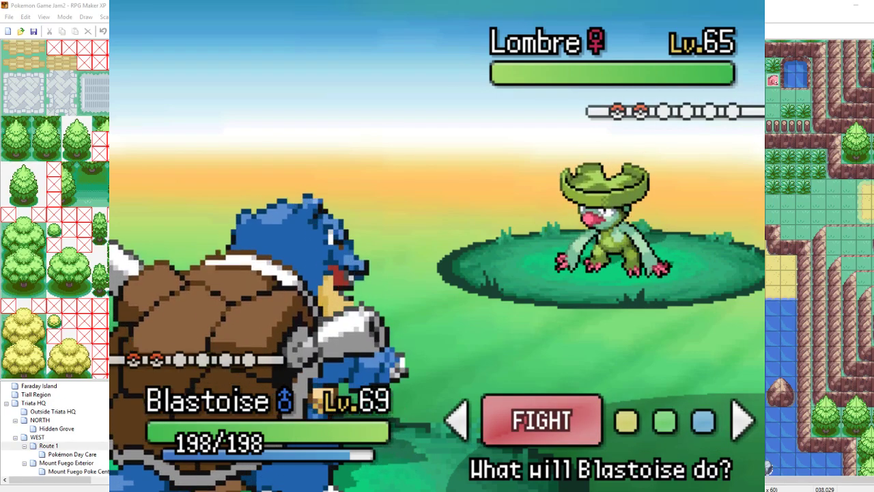
key("Return")
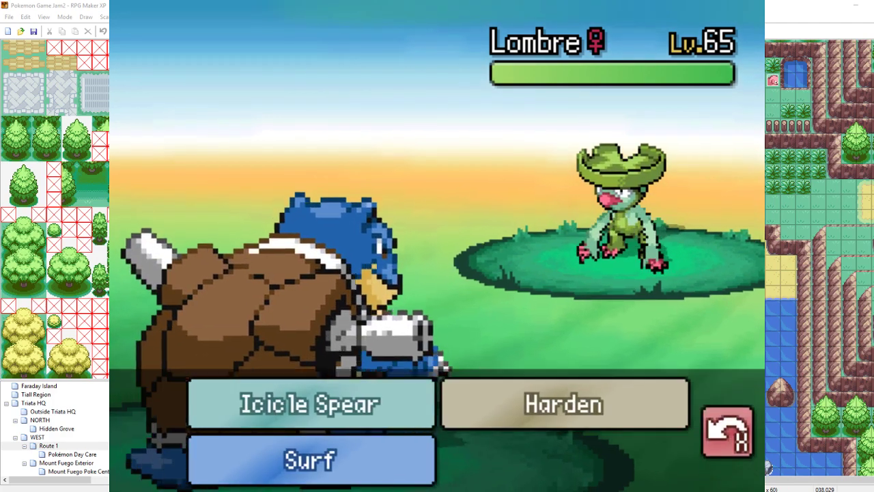
key("Up")
key("Return")
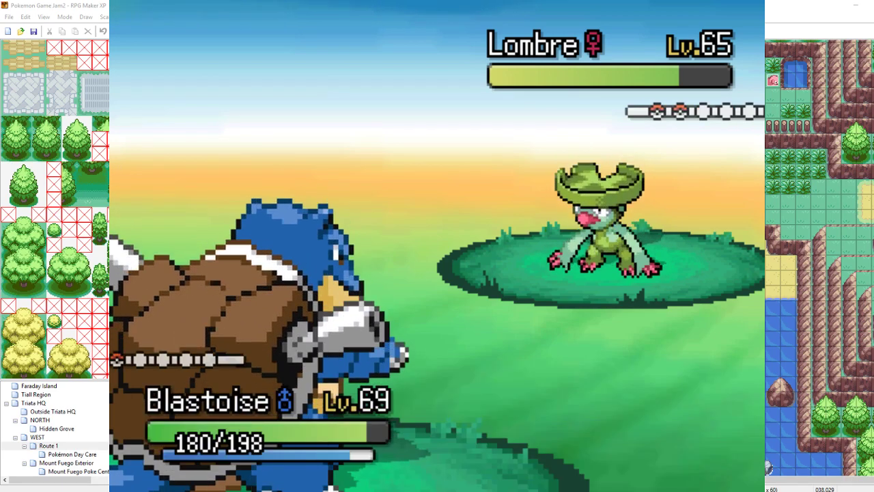
key("Return")
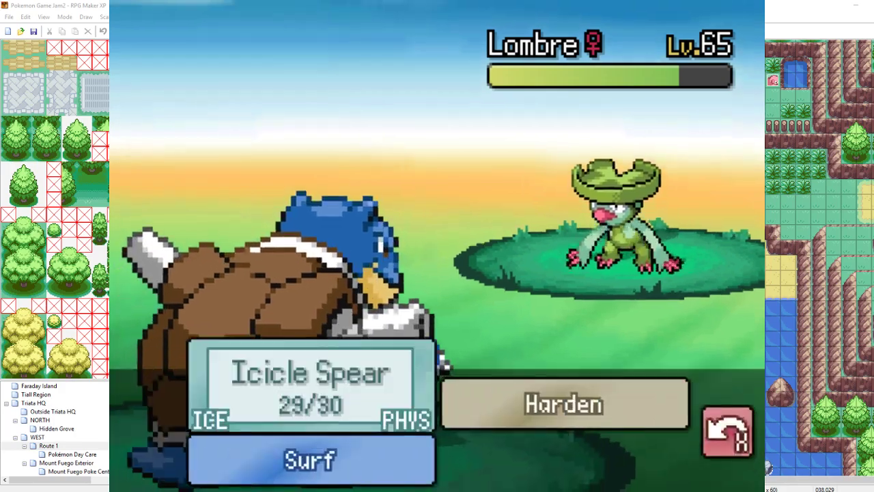
key("Return")
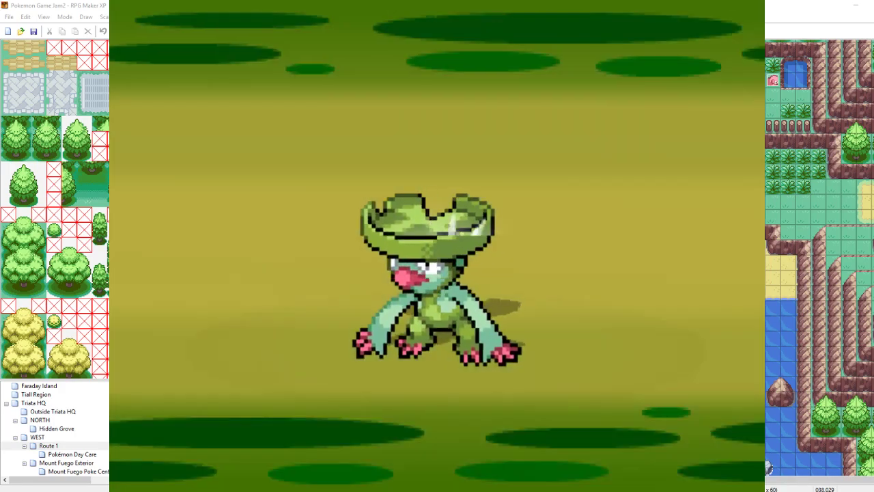
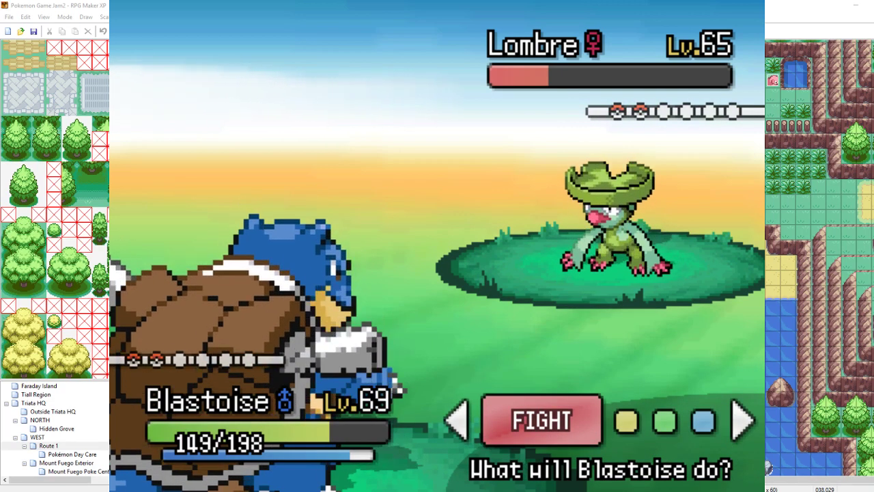
key("Return")
key("Return")
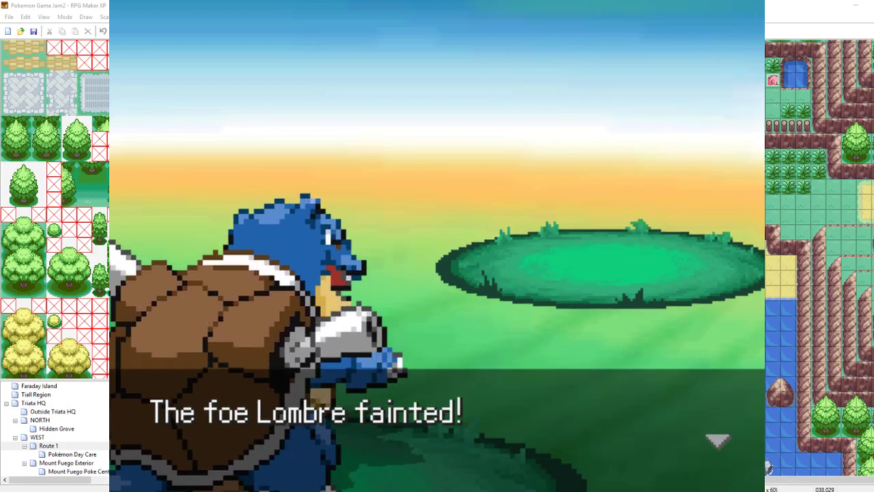
- Advance the battle messages after Lombre and decline to change Pokémon before Munna is sent in
key("Return")
key("Return")
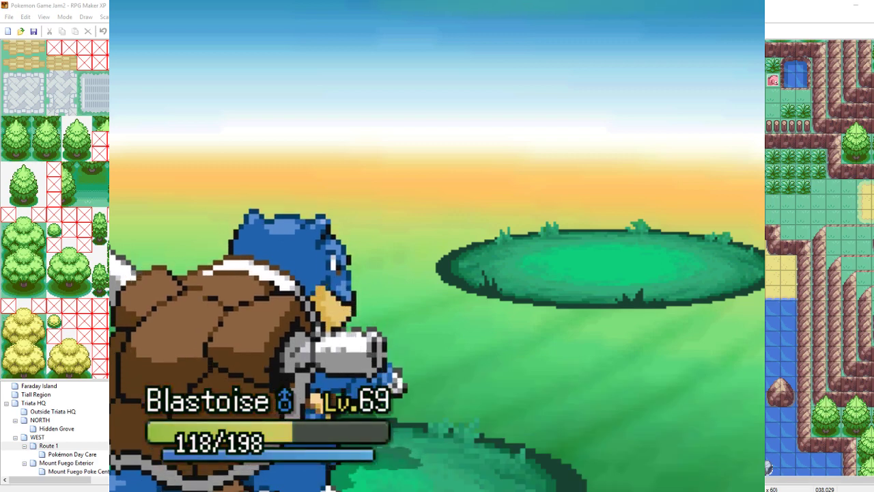
key("Return")
key("Return")
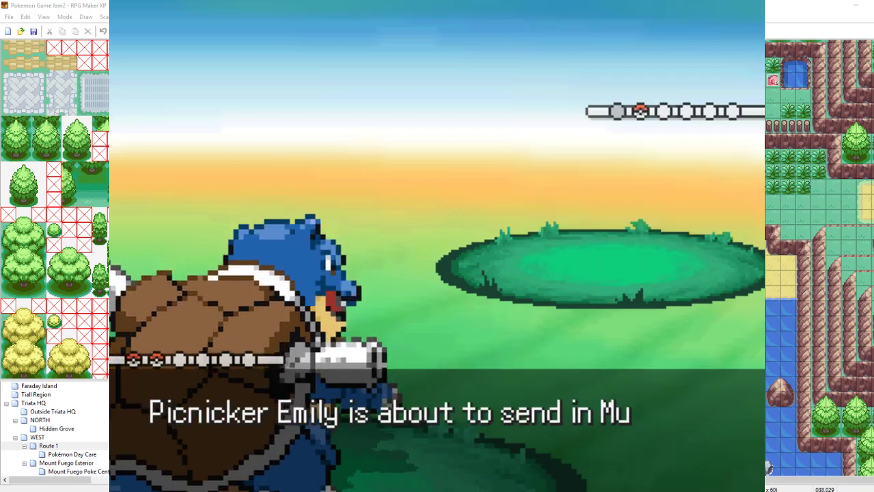
key("Return")
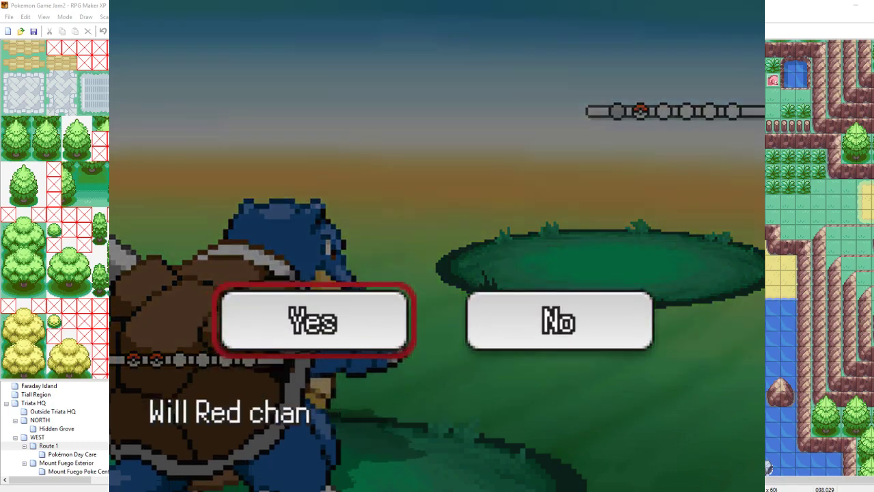
key("Right")
key("Return")
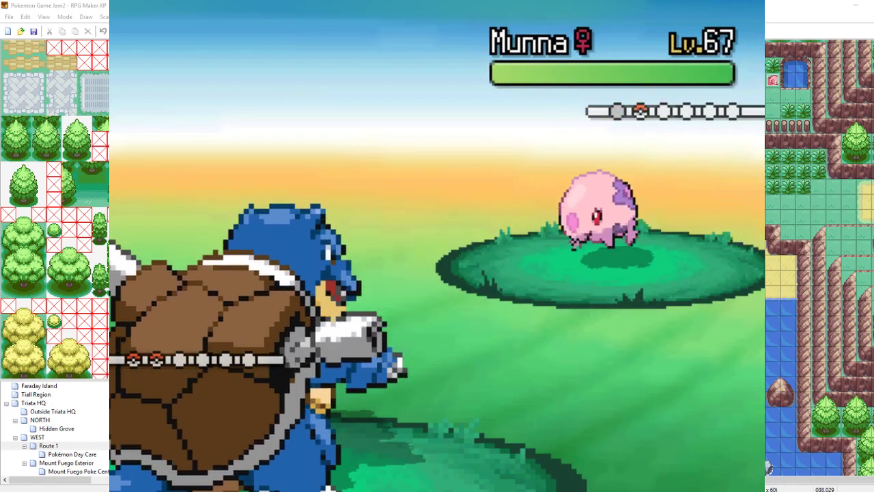
- Attack Munna with Surf until it faints and advance the battle messages to the Picnicker's closing line
key("Return")
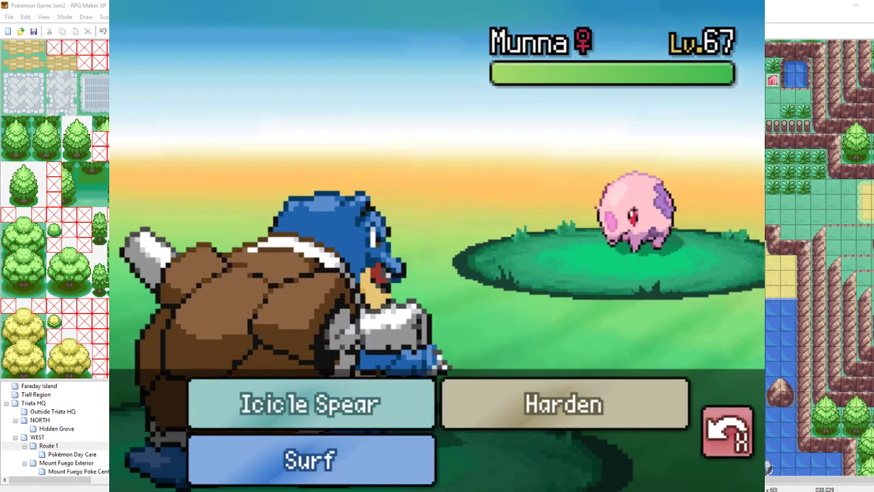
key("Down")
key("Return")
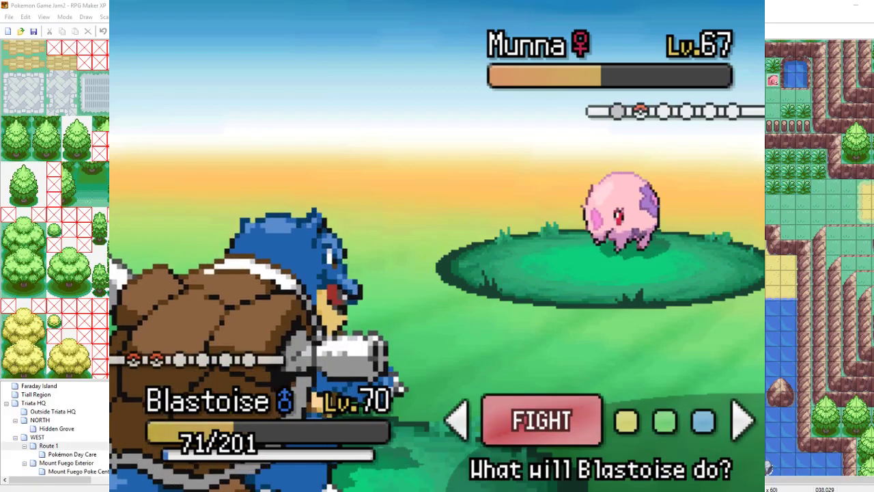
key("Return")
key("Return")
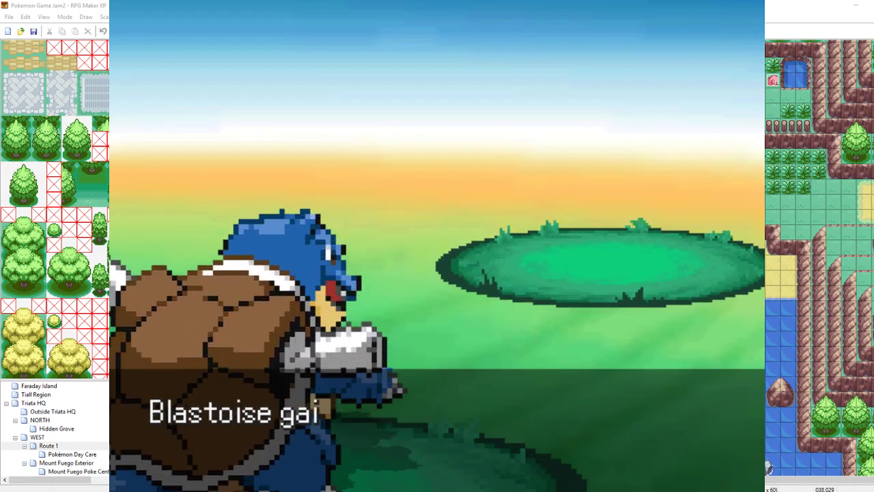
key("Return")
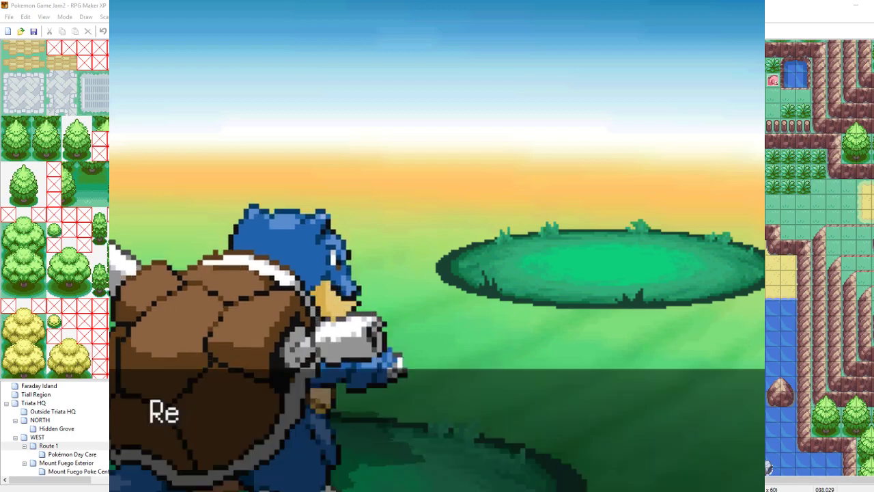
key("Return")
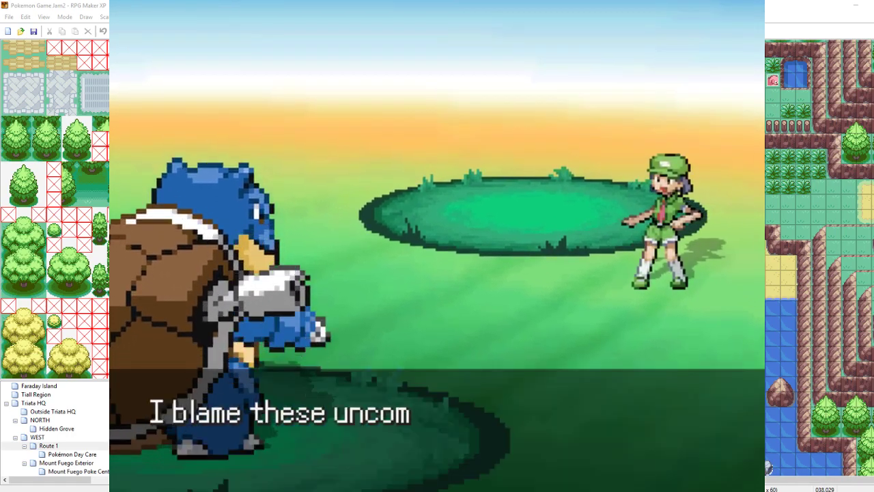
- Finish the Picnicker's closing battle messages and walk around her to the grass tile directly behind her
key("Return")
key("Return")
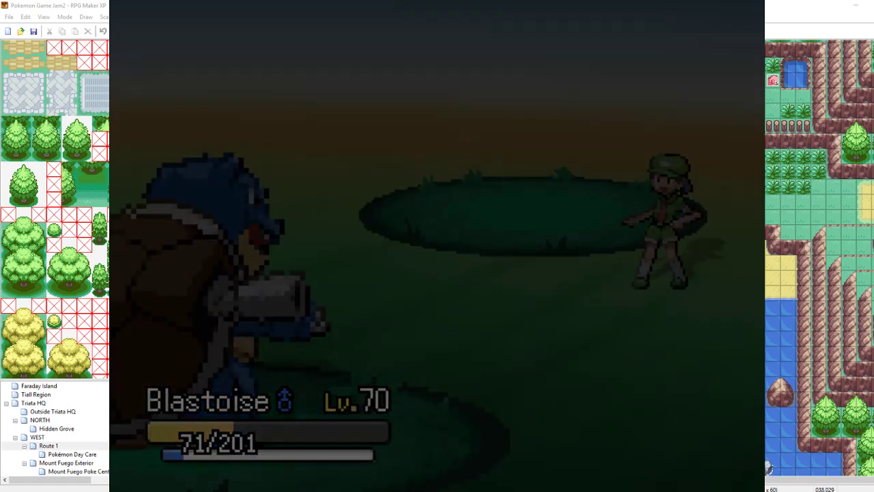
key("Right")
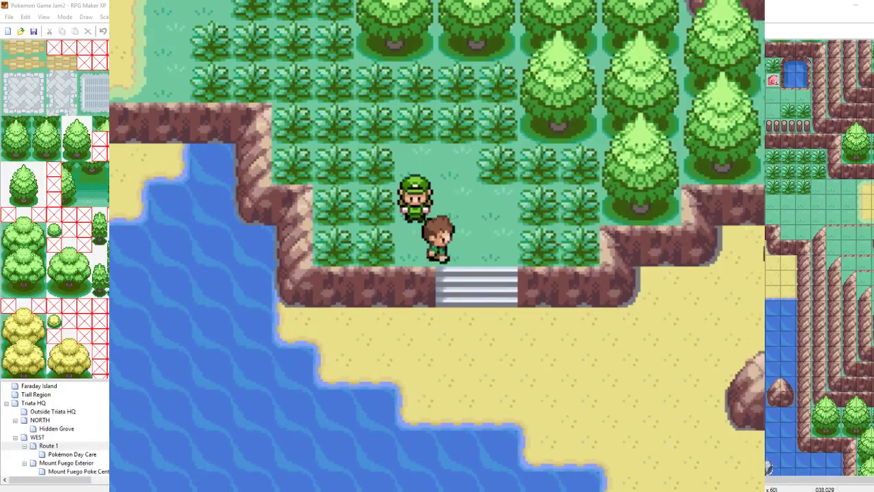
key("Up")
key("Up")
key("Down")
key("Down")
key("Down")
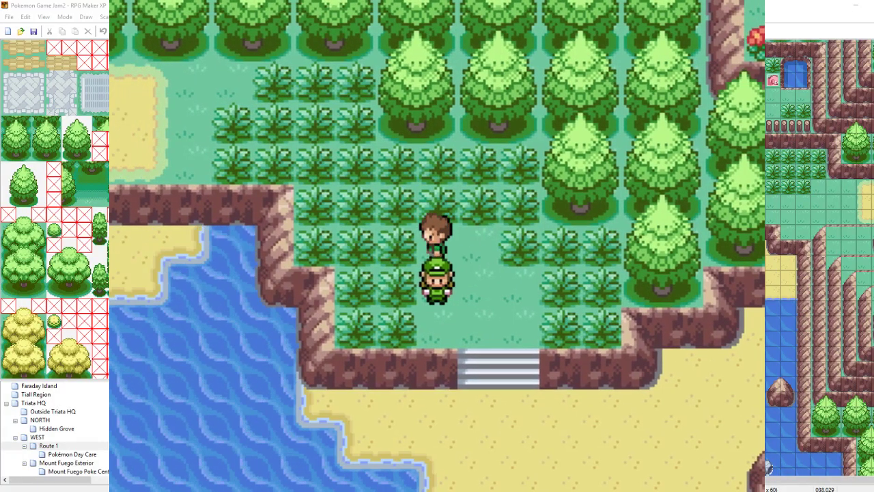
- Walk down to the beach, cross the water to the sandy patch in the grass, and close the playtest
key("Down")
key("Left")
key("Left")
key("Left")
key("Left")
key("Left")
key("Left")
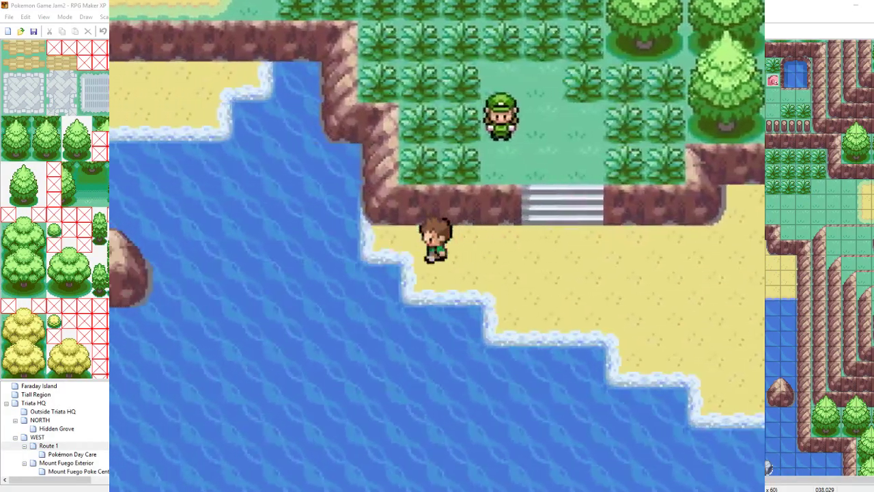
key("Left")
key("Up")
key("Up")
key("Up")
key("Up")
key("Up")
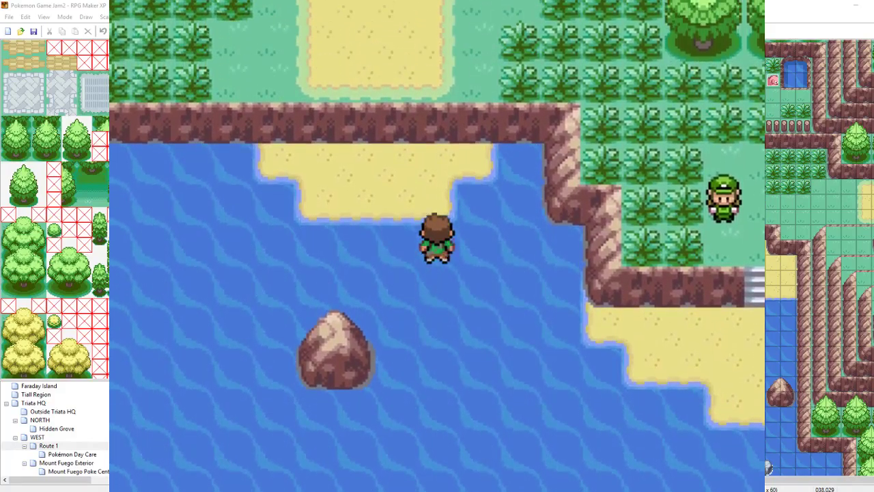
key("Down")
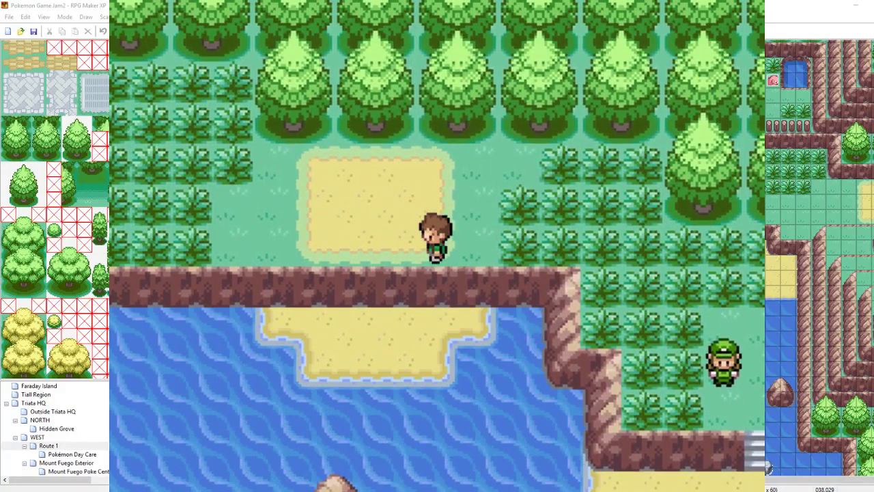
left_click(736, 3)
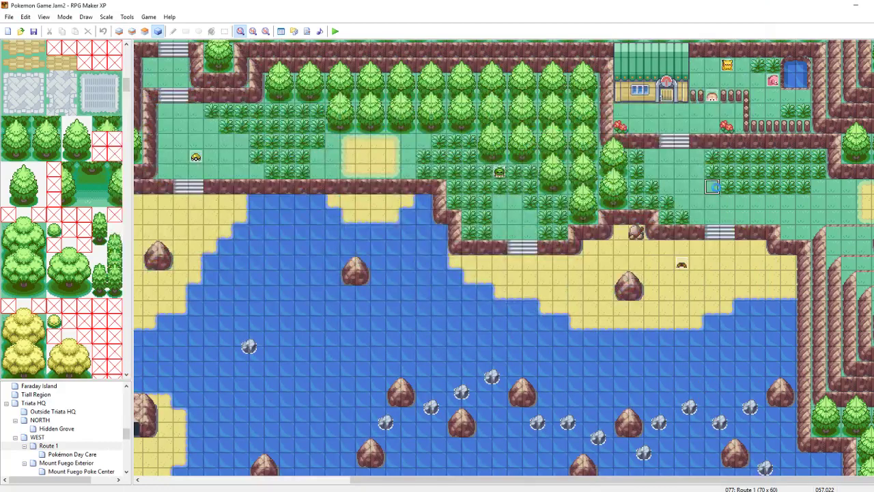
- Check the sandy patch on Route 1, enlarge the map list, and open the Route 3 map to examine its sandy patch
left_click(378, 157)
right_click(394, 159)
left_click(437, 221)
left_click(381, 158)
left_click(541, 339)
left_click(666, 308)
scroll(27, 427, "down", 5)
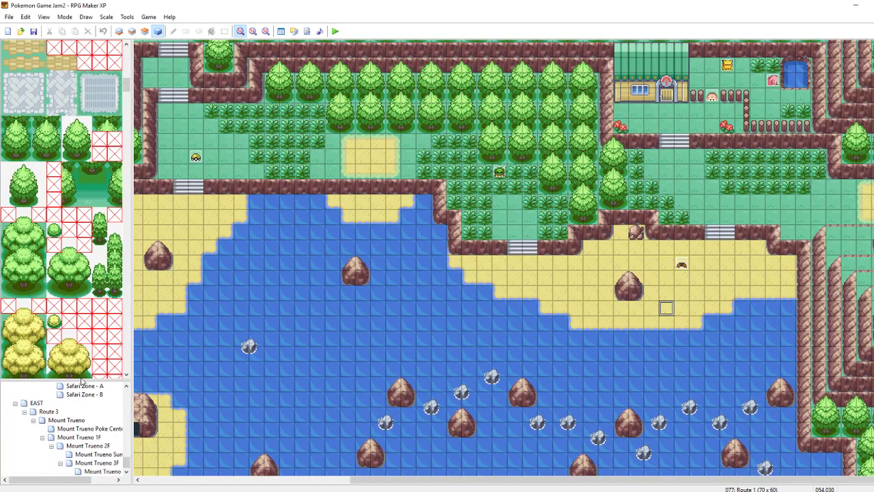
left_click_drag(80, 379, 80, 334)
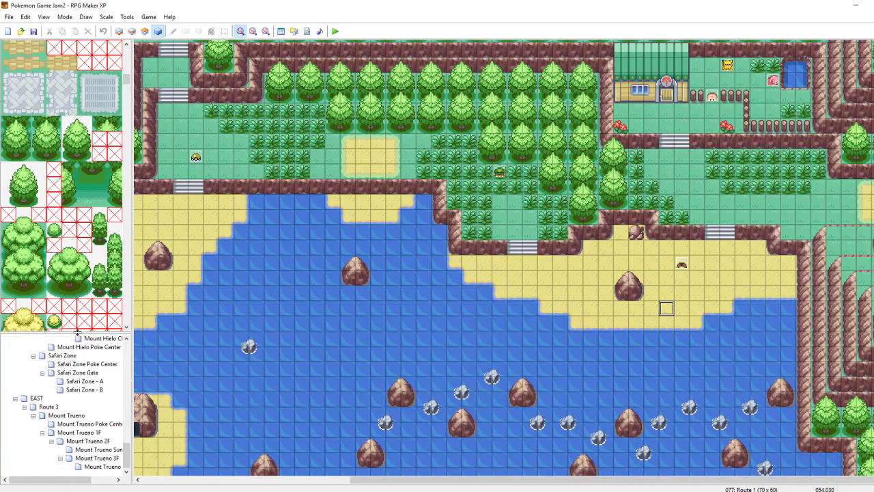
left_click(54, 407)
left_click(697, 244)
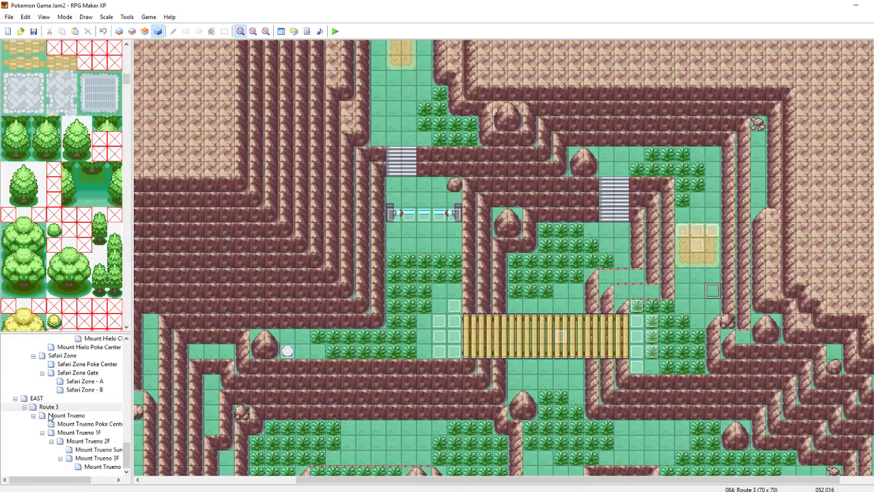
- Return to the Route 1 map, inspect the RivalFight event on the sandy patch and close it without changes
scroll(69, 407, "up", 1)
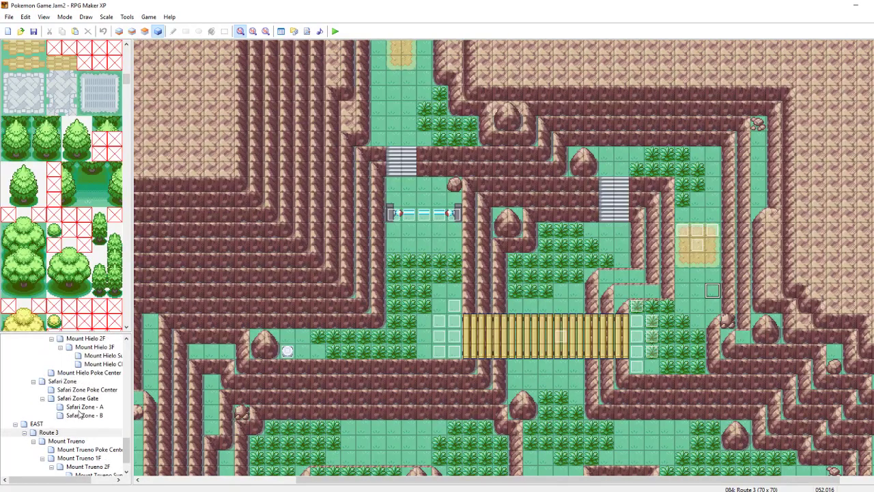
scroll(81, 414, "down", 1)
scroll(80, 415, "up", 5)
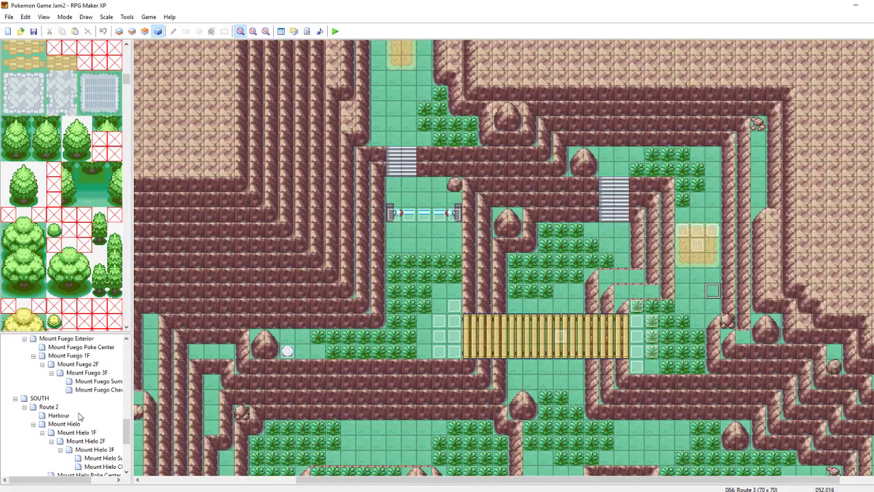
scroll(79, 416, "up", 3)
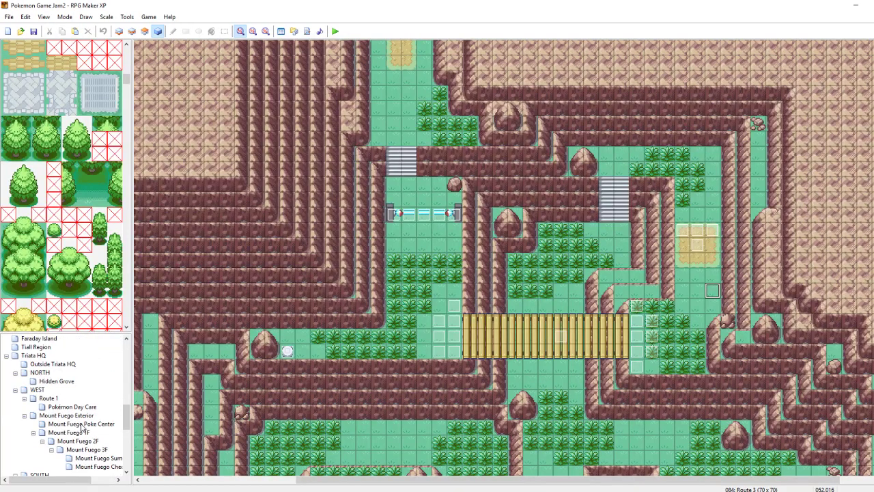
left_click(66, 401)
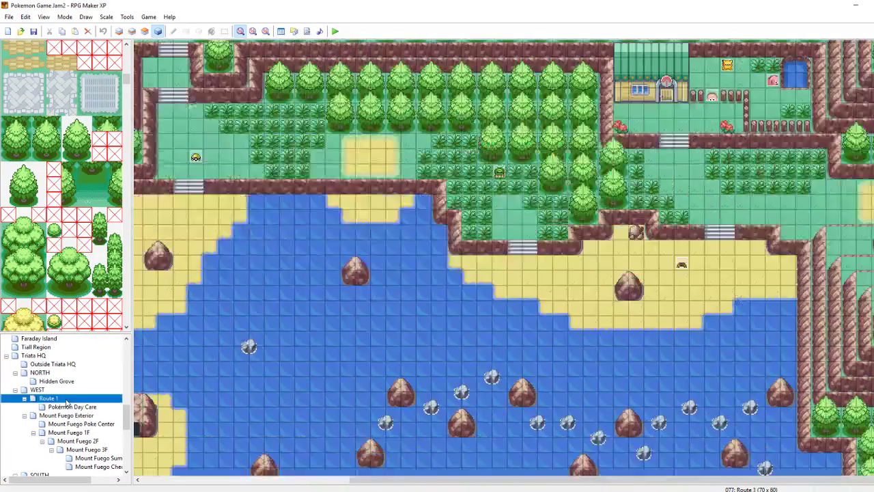
left_click(380, 162)
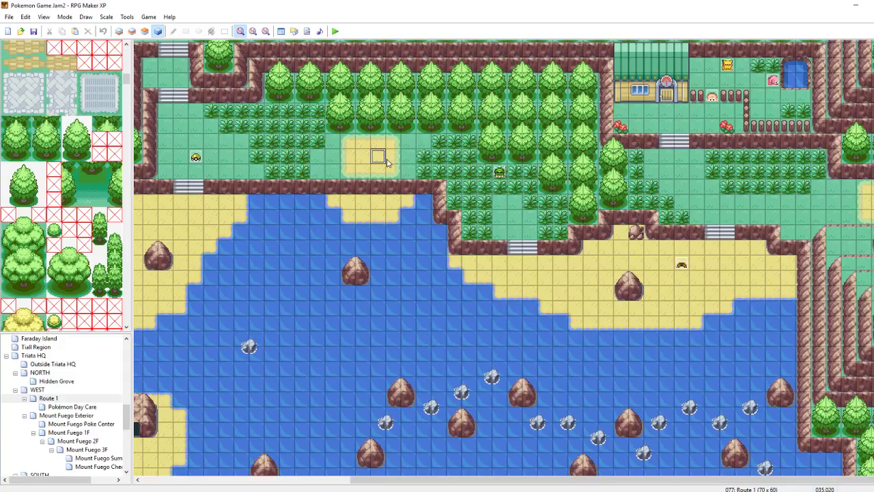
left_click(386, 162)
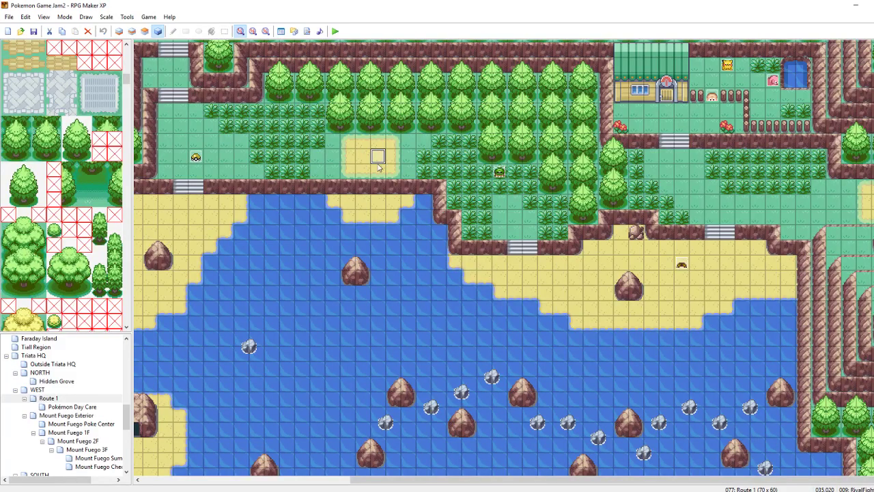
double_click(381, 159)
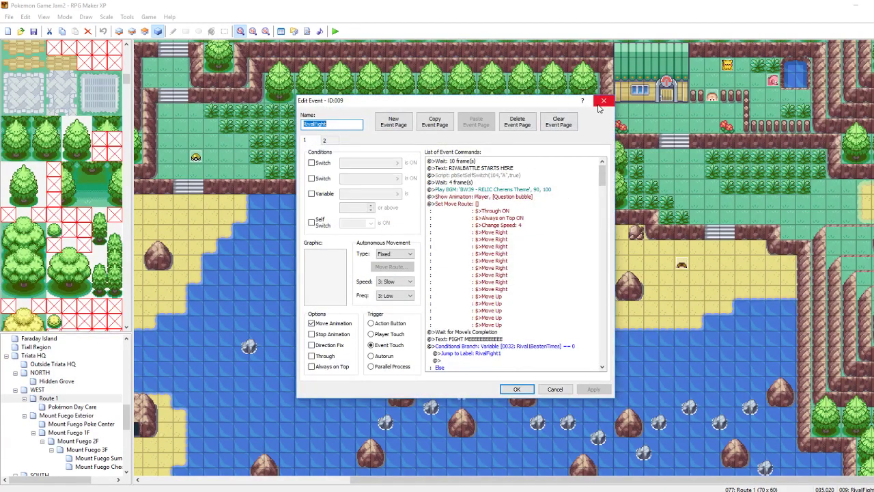
left_click_drag(598, 107, 821, 118)
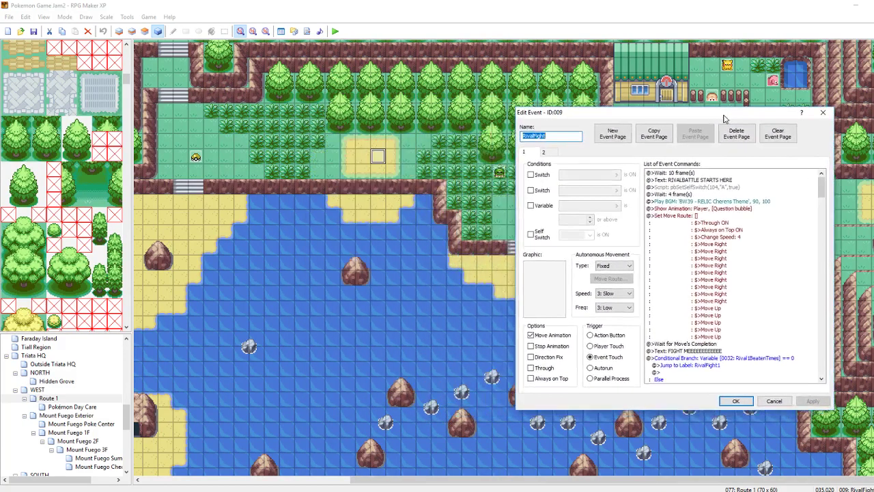
left_click(823, 113)
- Start a new event diagonally above RivalFight on the sandy patch, adding a second page conditioned on self switch A
double_click(390, 147)
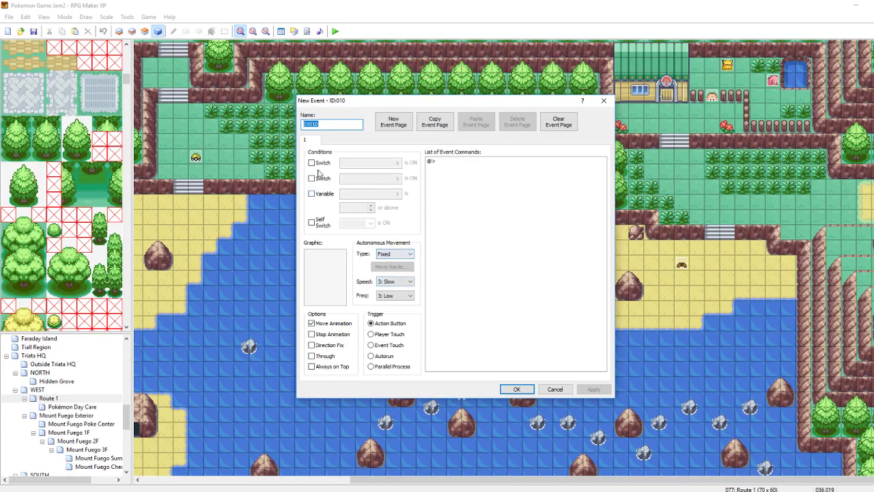
left_click(392, 123)
left_click(311, 222)
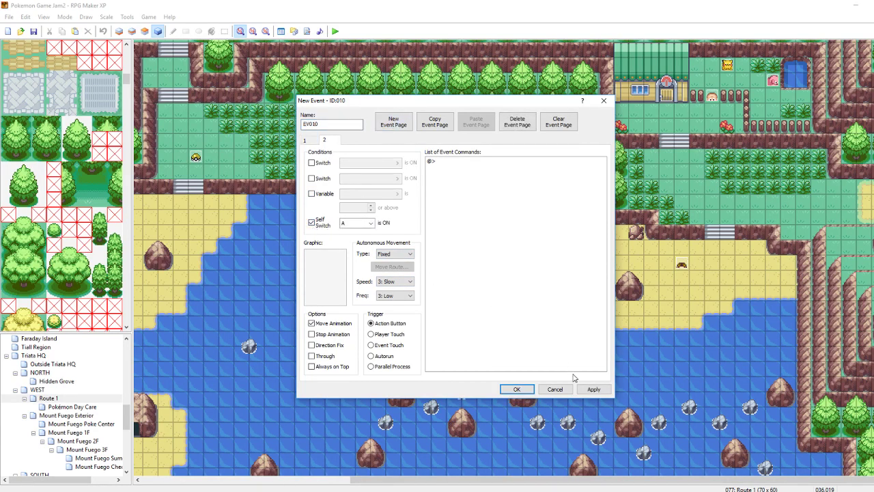
left_click(592, 389)
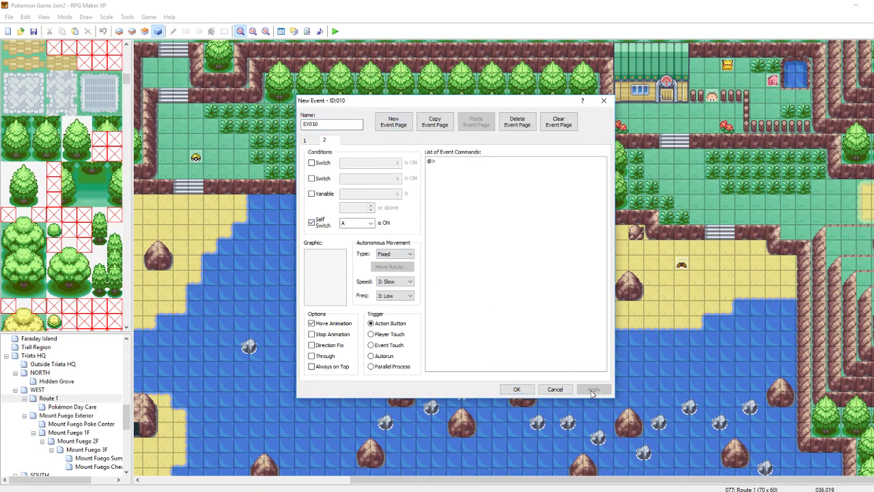
left_click(310, 140)
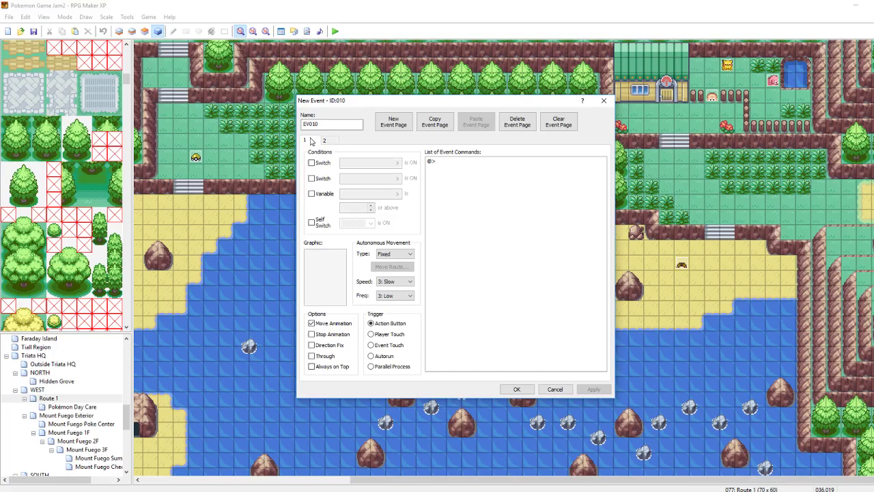
left_click(325, 141)
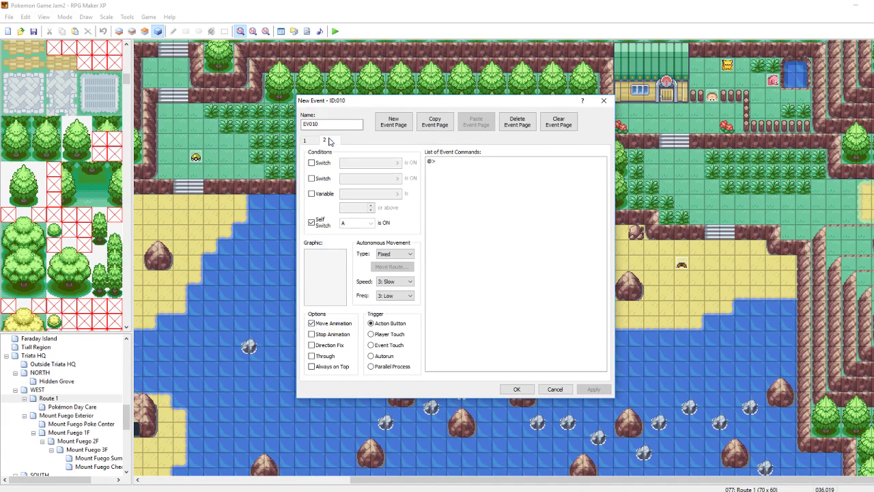
left_click(306, 141)
- Add a player move route of Move Left, Move Down and Turn Left to the new event's first page and save the event
right_click(460, 161)
left_click(481, 166)
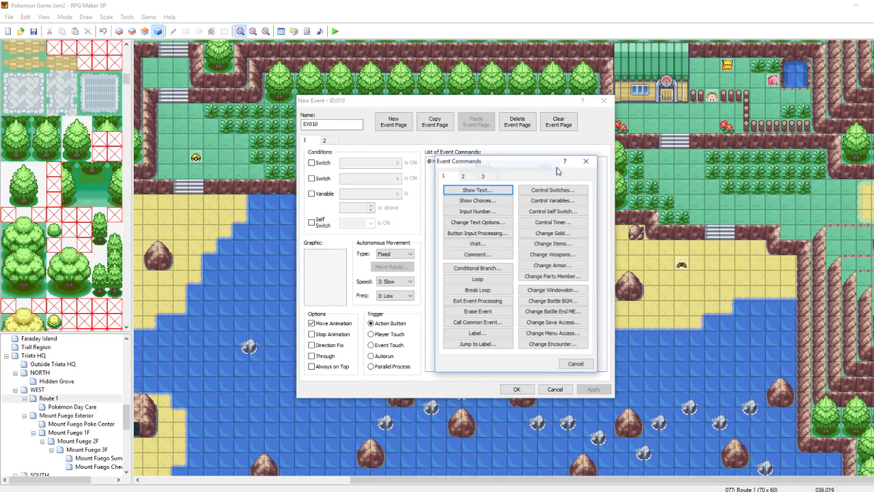
left_click(463, 176)
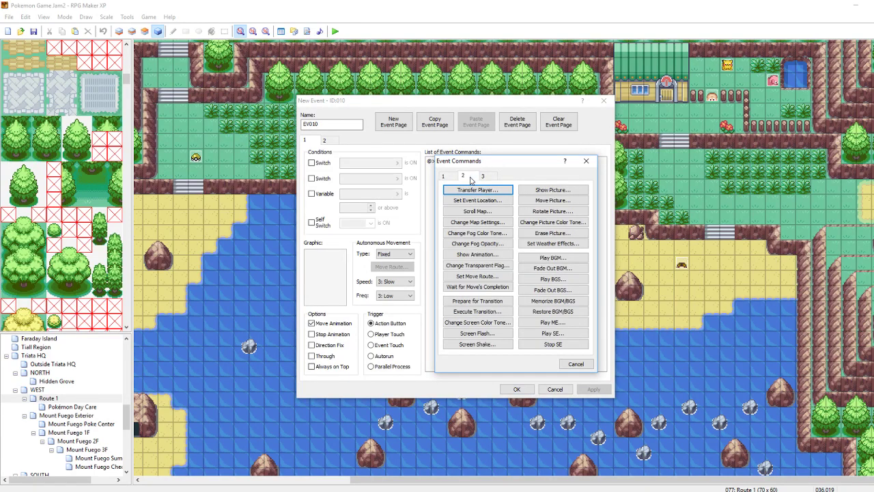
left_click(470, 277)
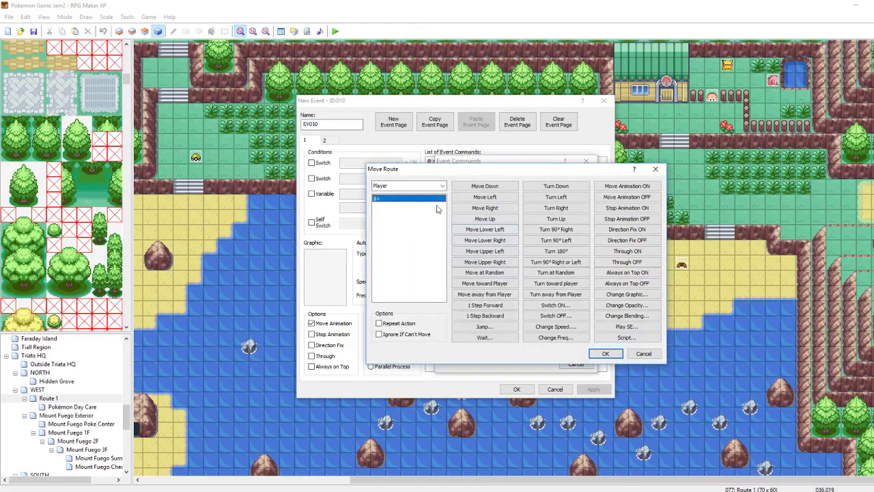
left_click(486, 198)
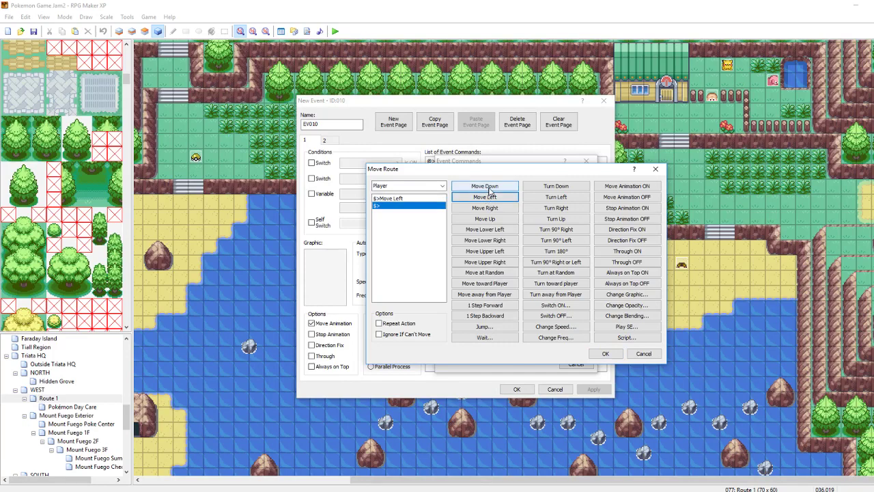
left_click(485, 186)
left_click(540, 199)
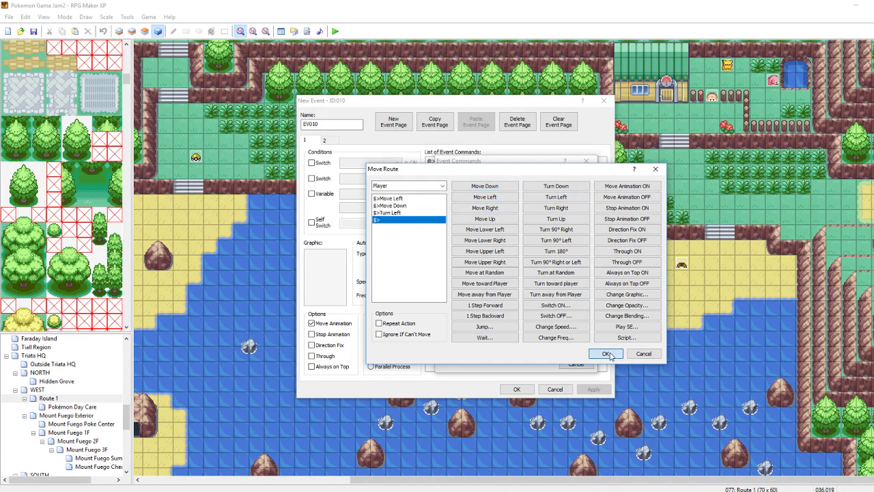
left_click(605, 353)
left_click(517, 389)
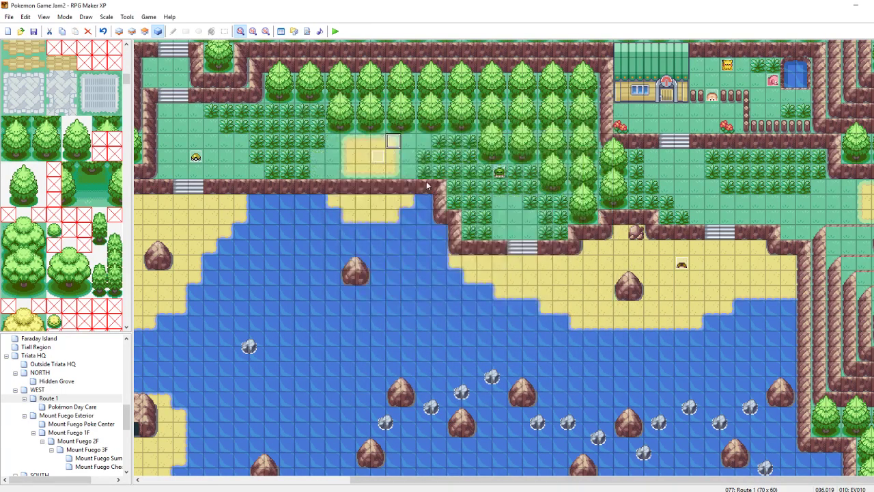
- Duplicate the event onto the tile directly below and reduce the copy's player move route to Move Left only
left_click(394, 155)
double_click(394, 157)
left_click(481, 167)
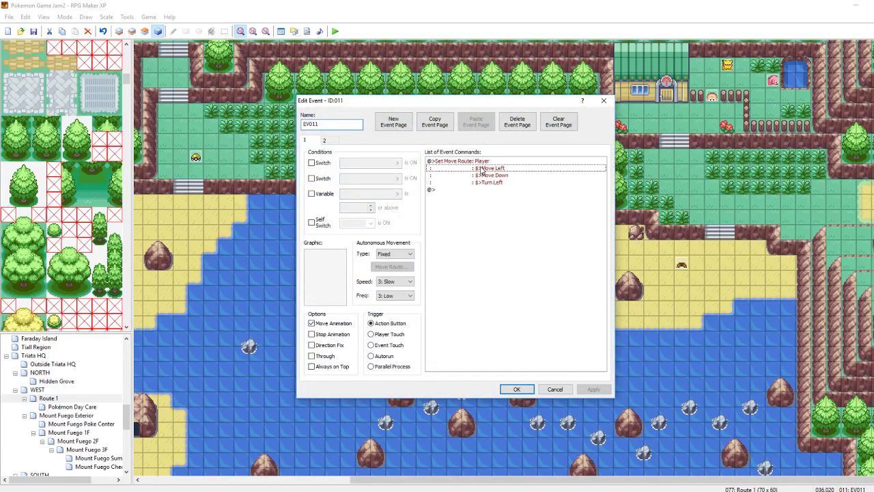
double_click(482, 168)
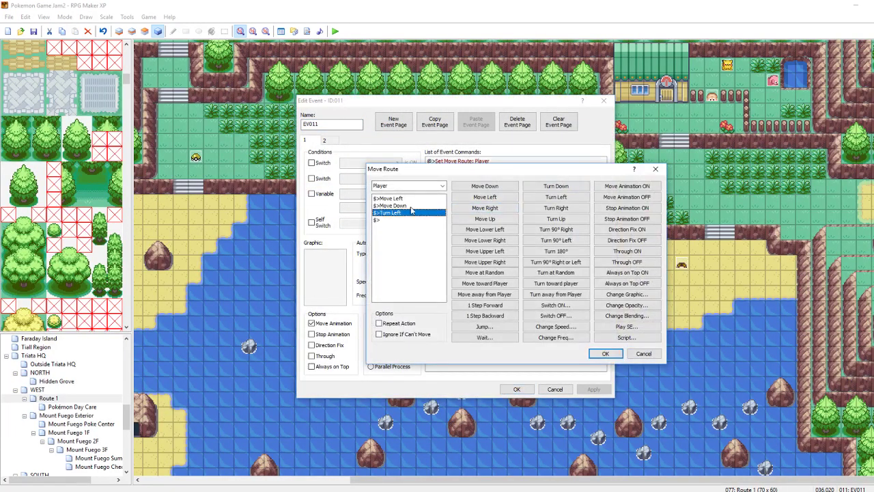
left_click(410, 207)
key("Delete")
key("Delete")
left_click(605, 353)
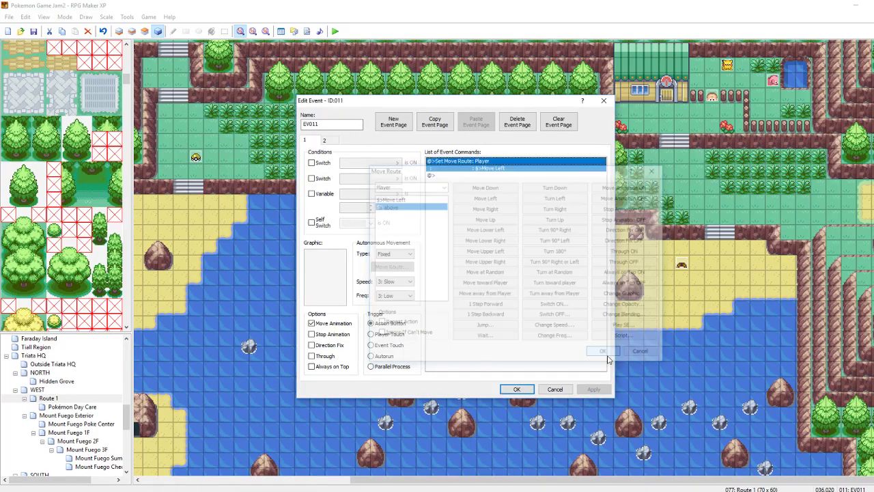
left_click(517, 390)
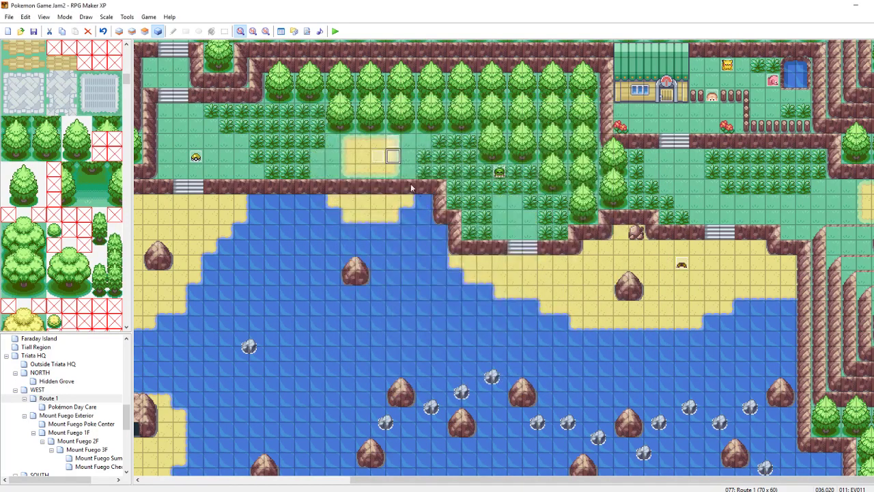
- Add Move Up and Turn Left after Move Left in the lower trigger event's player move route and save the event
double_click(392, 156)
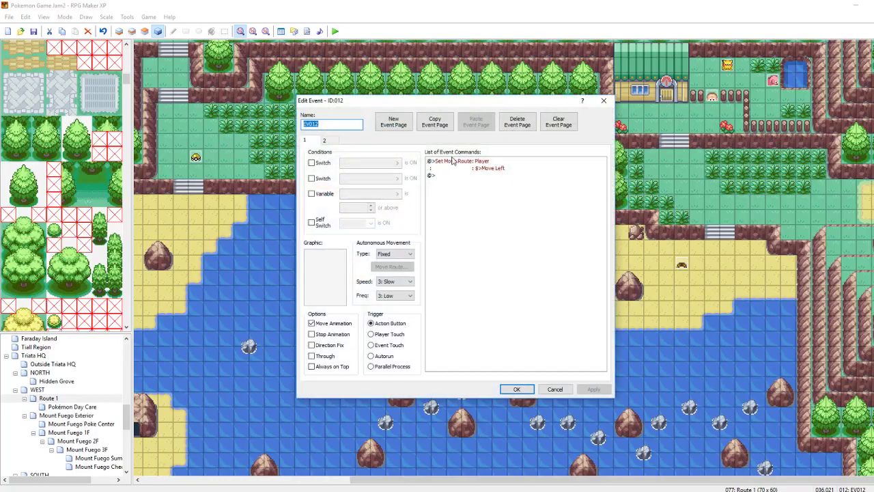
right_click(440, 161)
left_click(454, 166)
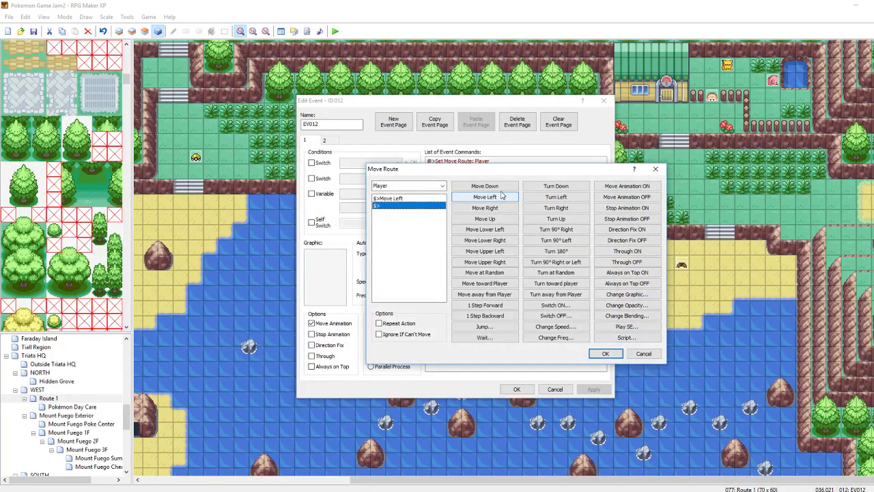
left_click(486, 218)
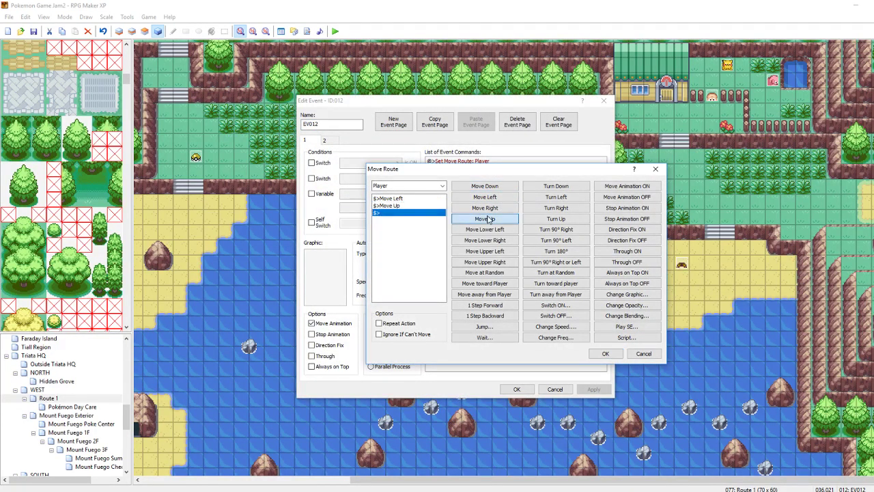
left_click(550, 196)
left_click(604, 353)
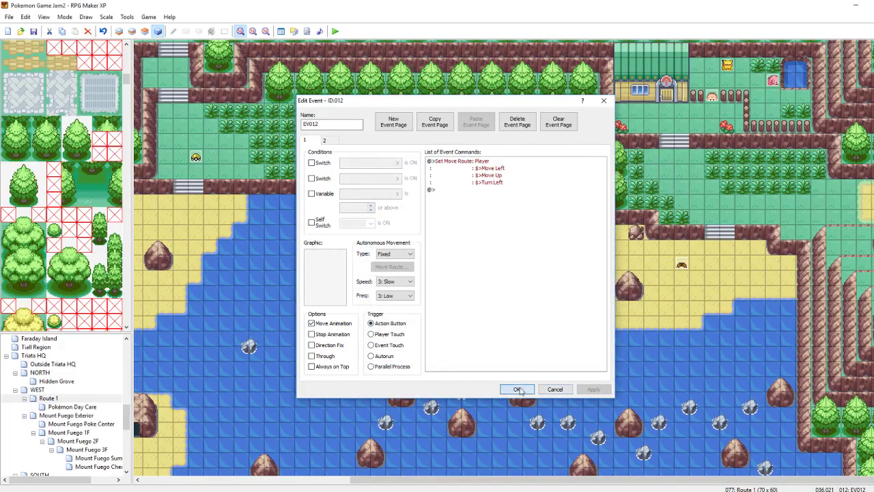
left_click(518, 390)
- Inspect the unassigned Set Move Route command in the RivalFight event and close the event without changes
double_click(460, 369)
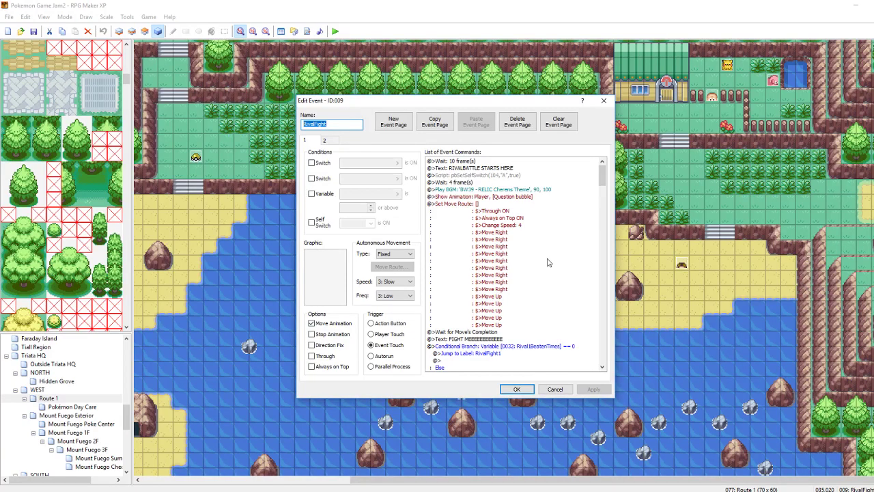
left_click(482, 203)
right_click(482, 204)
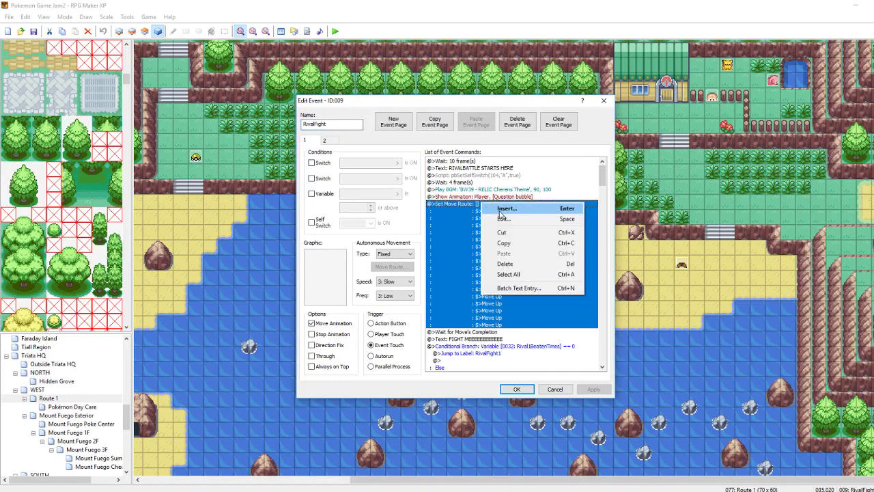
left_click(603, 100)
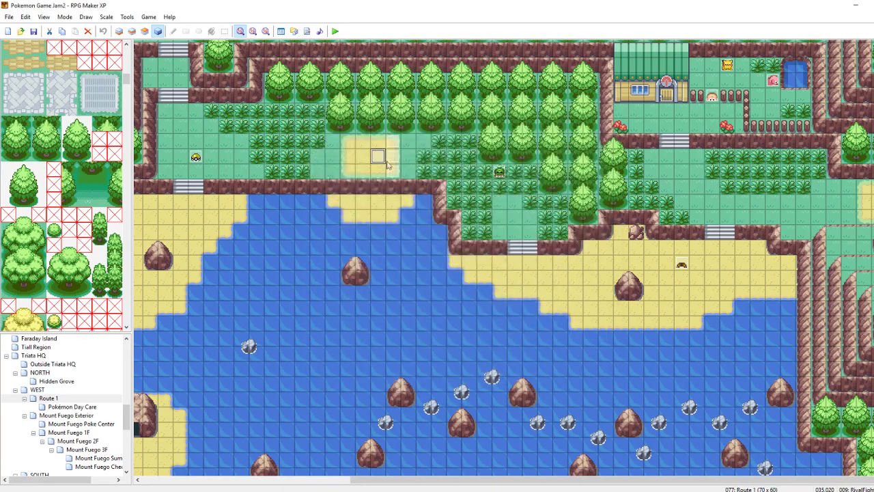
- Create an event with the right-facing trchar073 graphic on the western grass and place it directly east of the existing item event
right_click(233, 157)
left_click(250, 161)
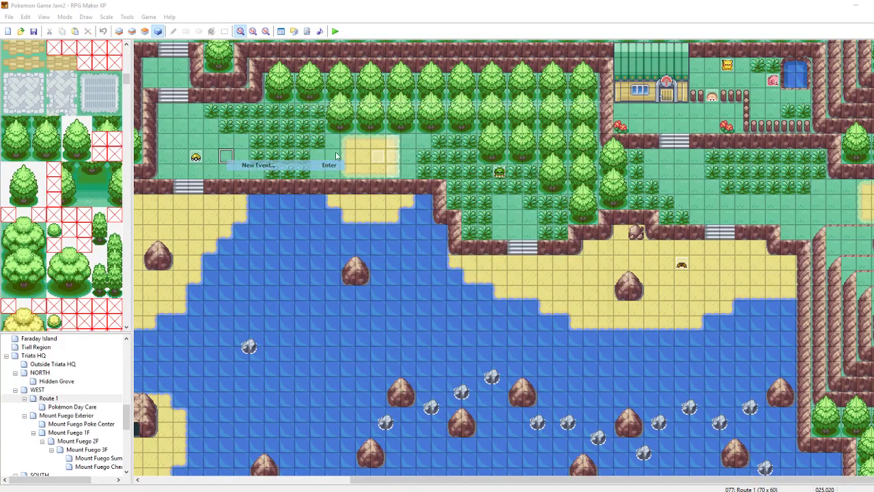
double_click(325, 287)
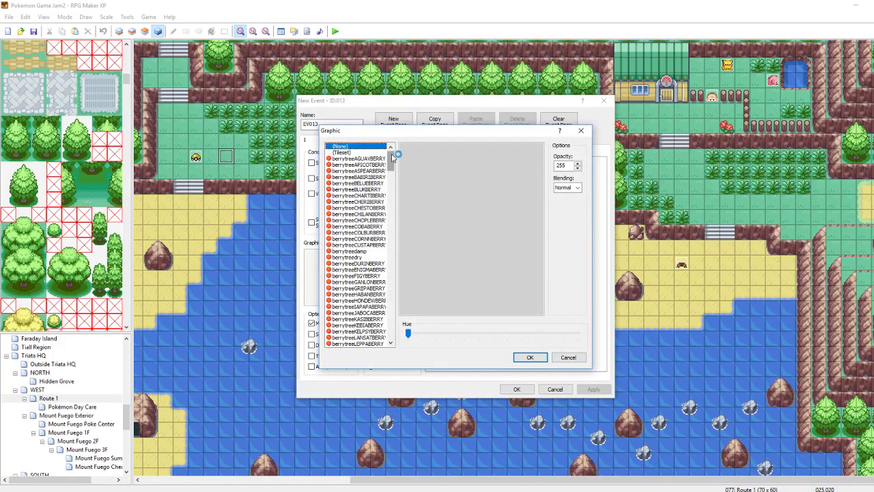
left_click_drag(394, 156, 401, 326)
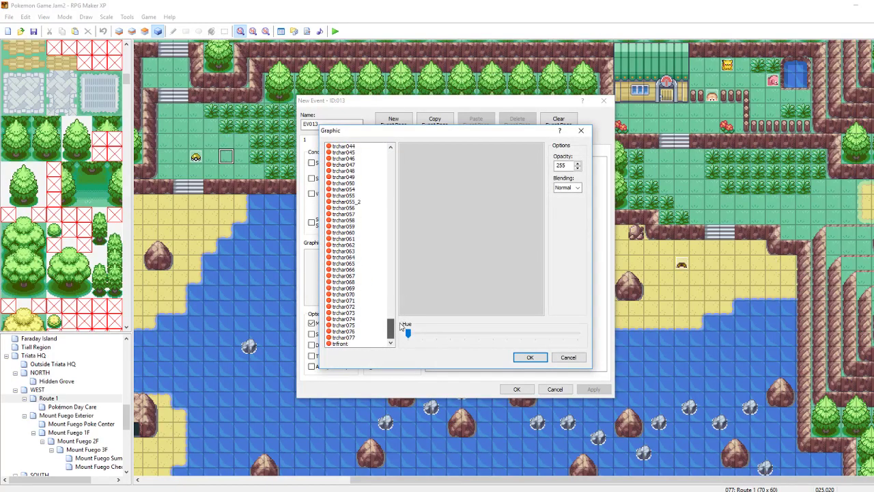
left_click(358, 331)
key("Up")
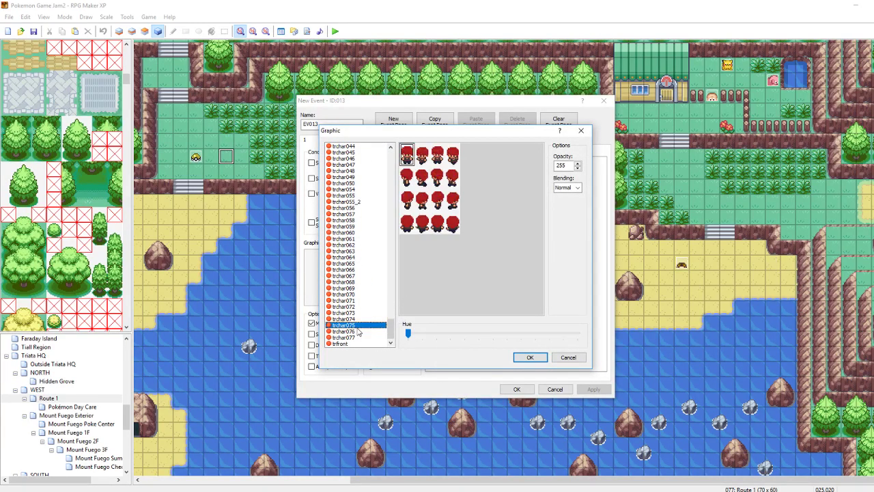
key("Up")
key("Up")
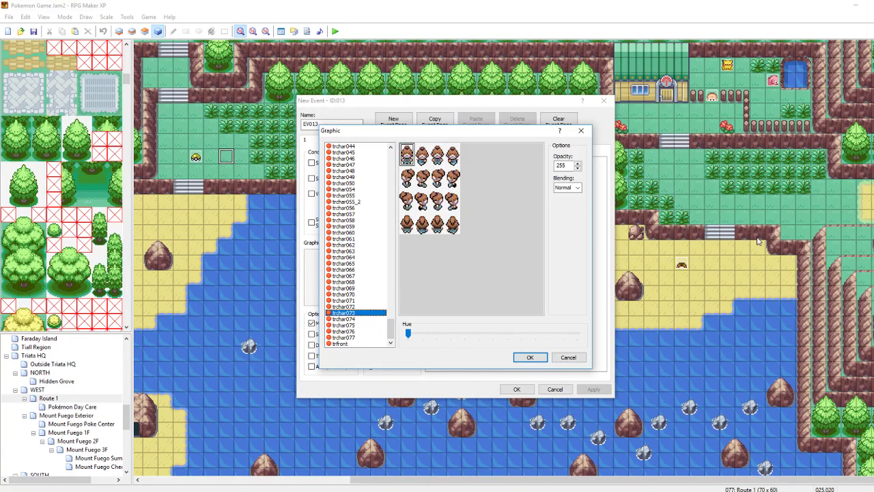
left_click(407, 201)
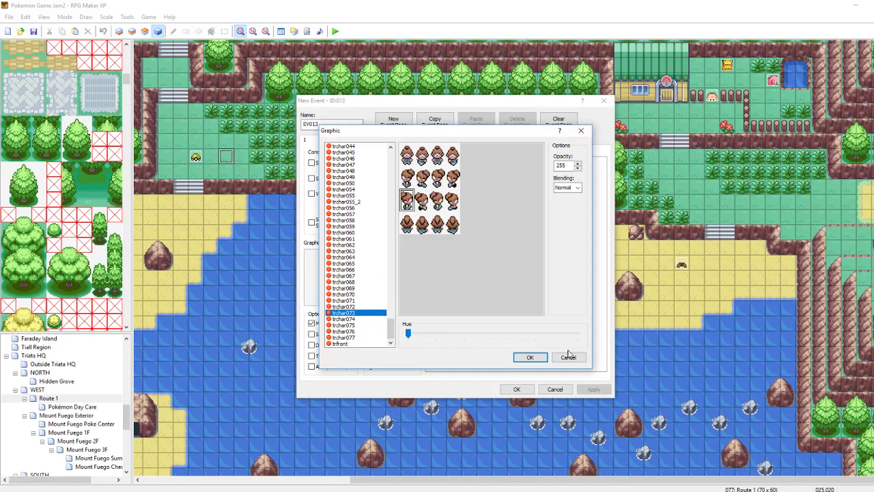
left_click(530, 357)
left_click(517, 390)
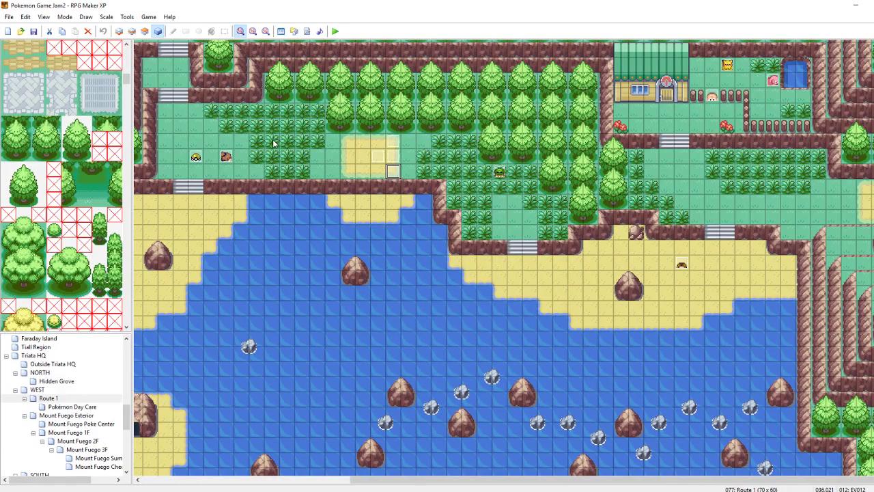
left_click_drag(226, 159, 211, 157)
left_click(239, 125)
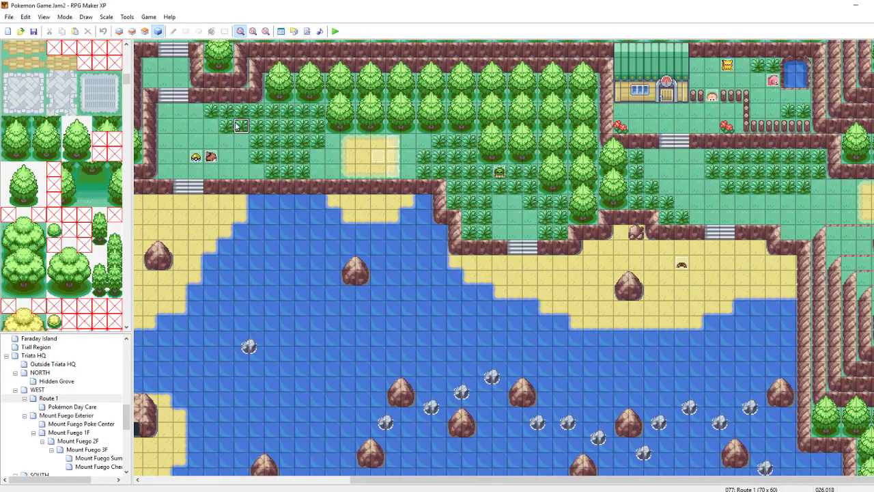
- Compare RivalFight's move route with the map layout, closing the event without changes
right_click(373, 159)
left_click(391, 164)
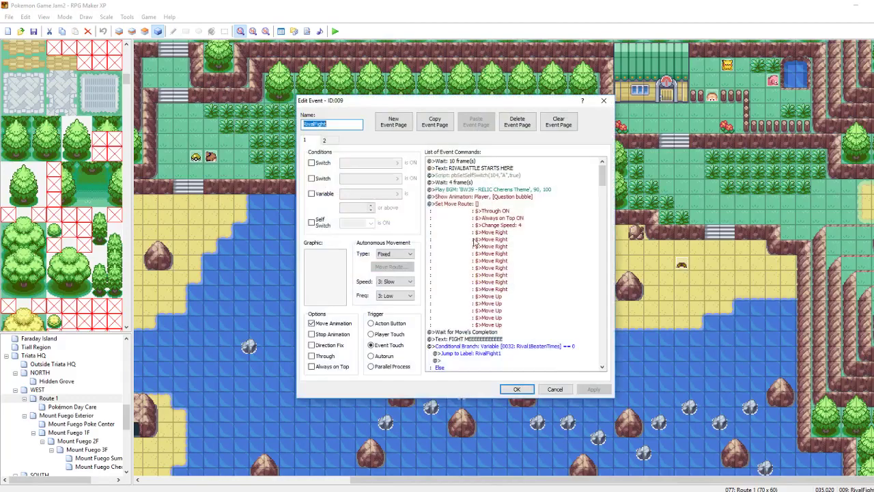
left_click_drag(522, 102, 641, 103)
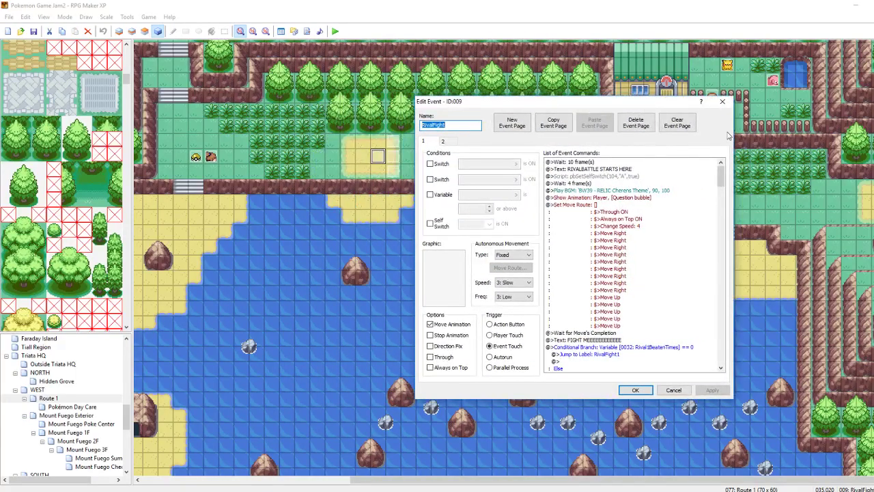
left_click(721, 101)
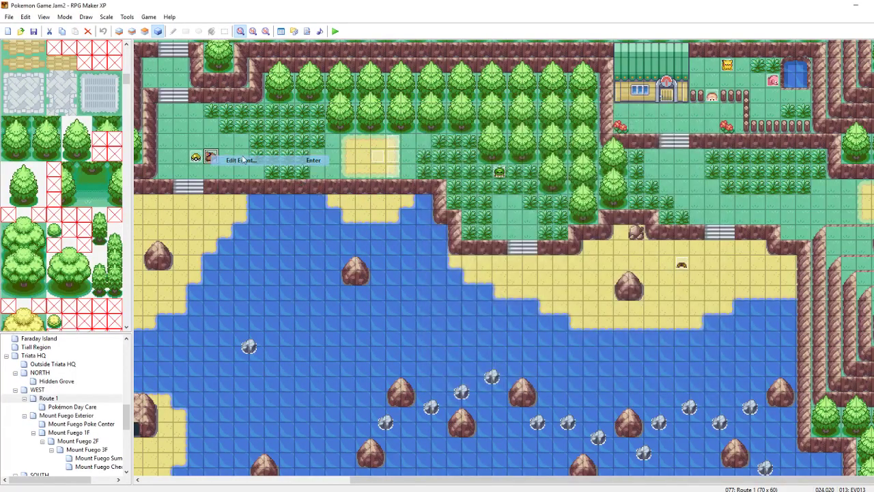
- Rename the new trchar073 character event to SASHA and save it
double_click(211, 157)
type("SASHA")
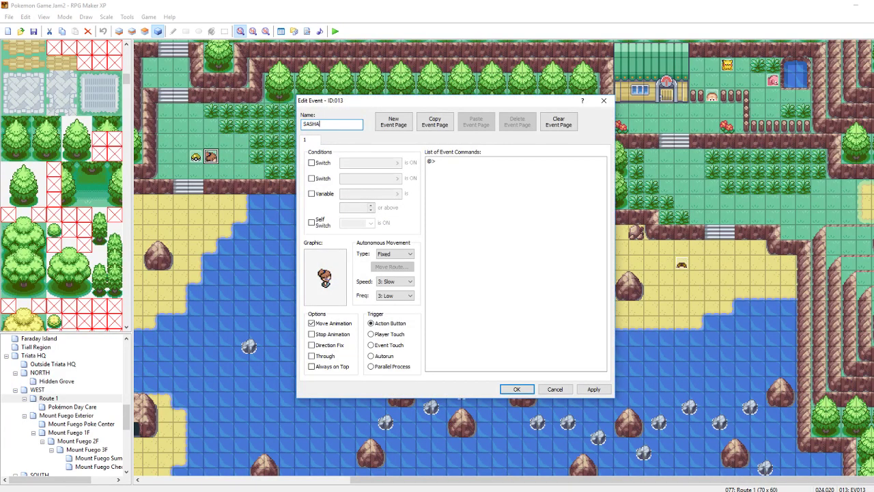
left_click(594, 390)
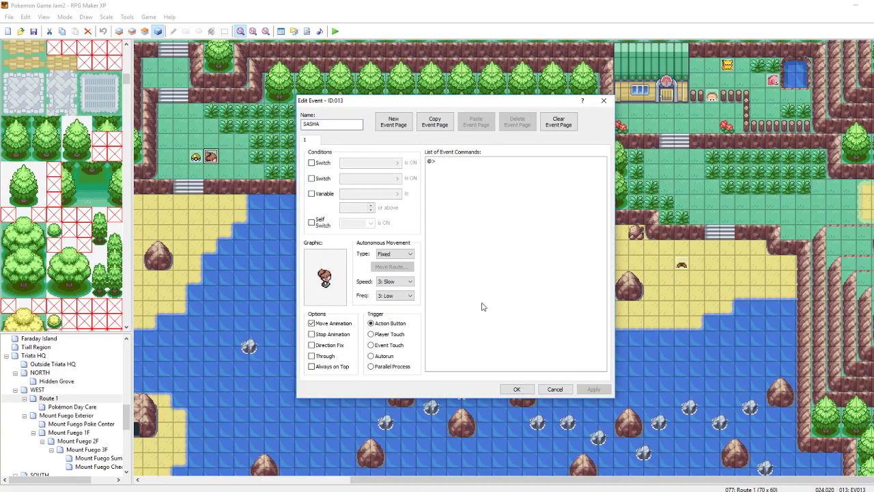
left_click(517, 389)
- Change the Play BGM command on RivalFight's first page to BW56 - Biancas Theme and save the event
right_click(365, 153)
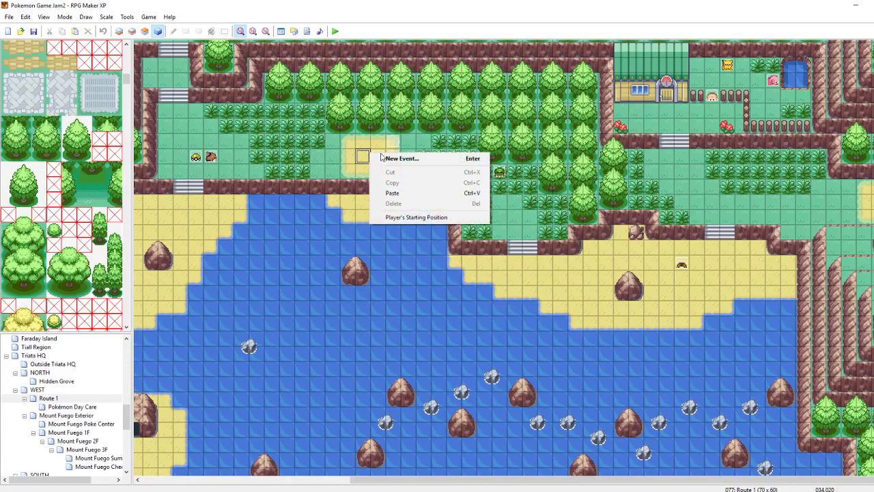
key("Escape")
right_click(379, 156)
left_click(435, 167)
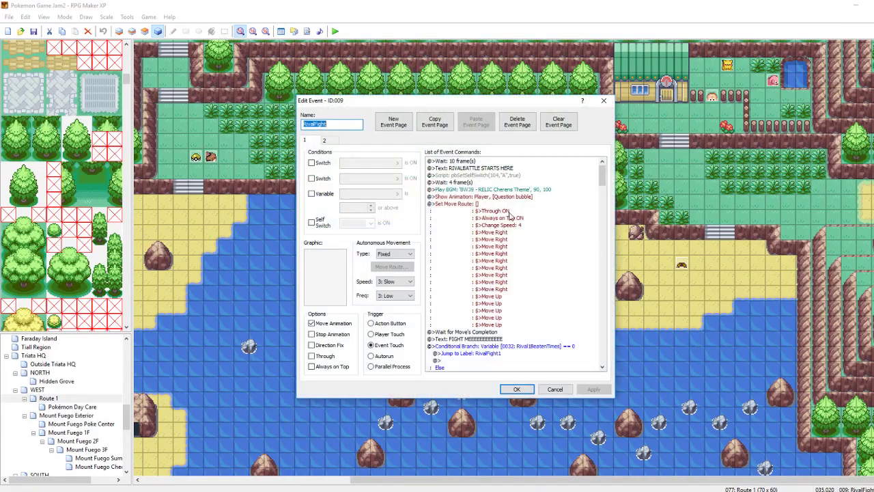
left_click(481, 190)
right_click(486, 190)
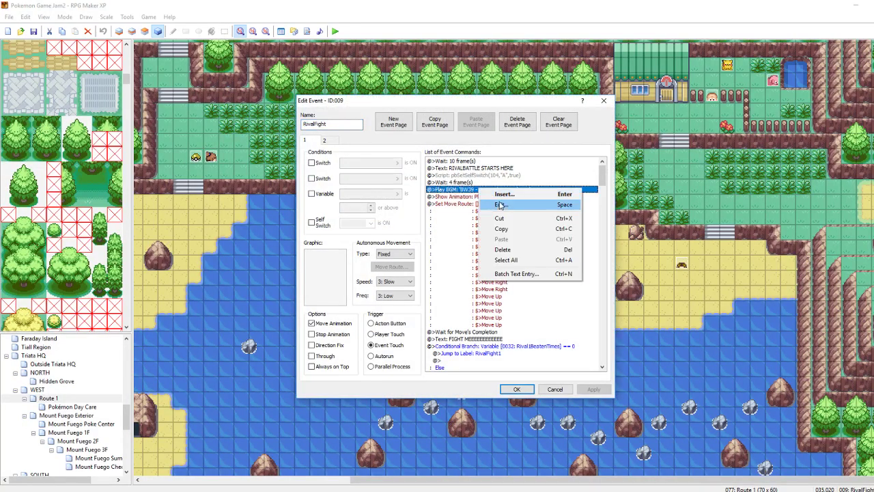
left_click(501, 205)
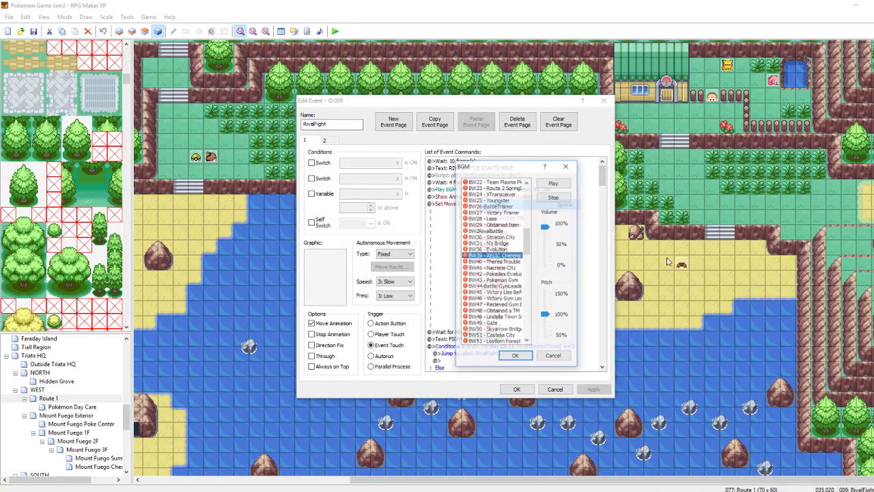
left_click(544, 226)
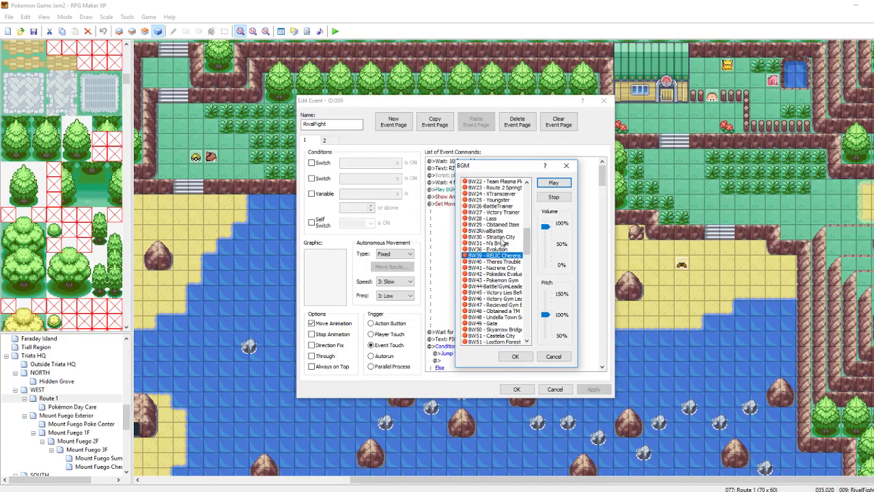
scroll(503, 242, "down", 3)
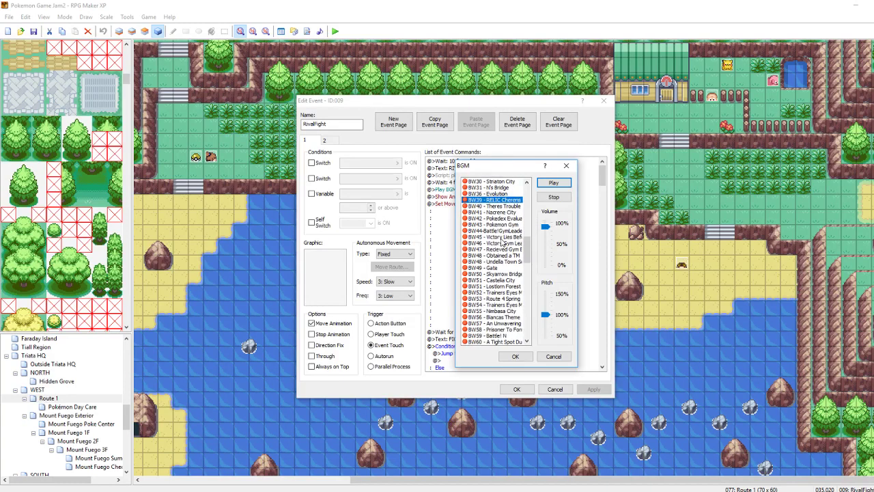
left_click(507, 299)
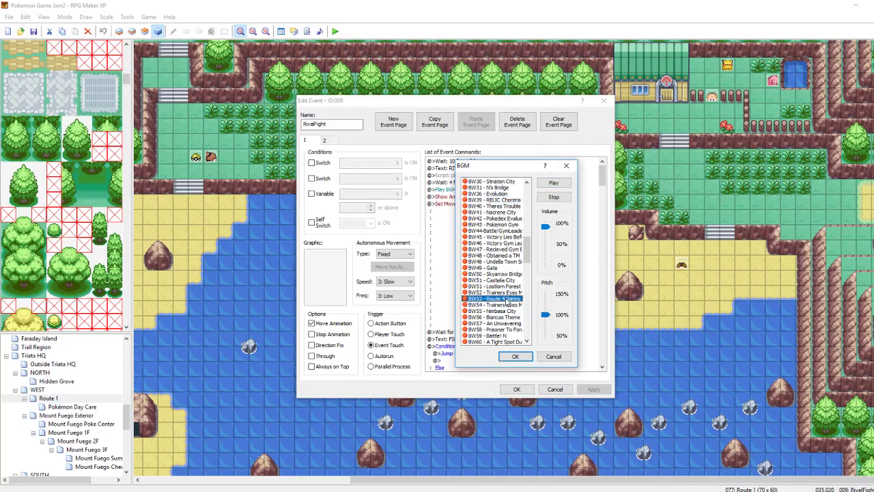
left_click(507, 311)
scroll(506, 326, "down", 1)
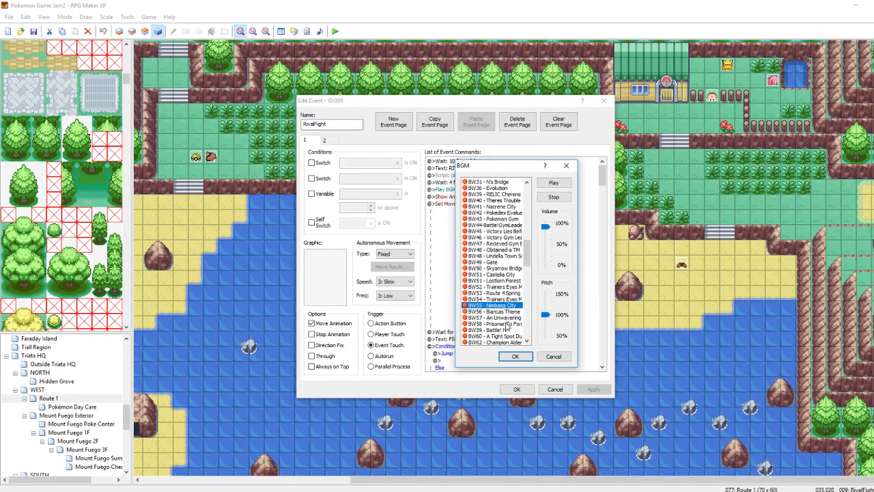
scroll(507, 326, "down", 3)
left_click(505, 263)
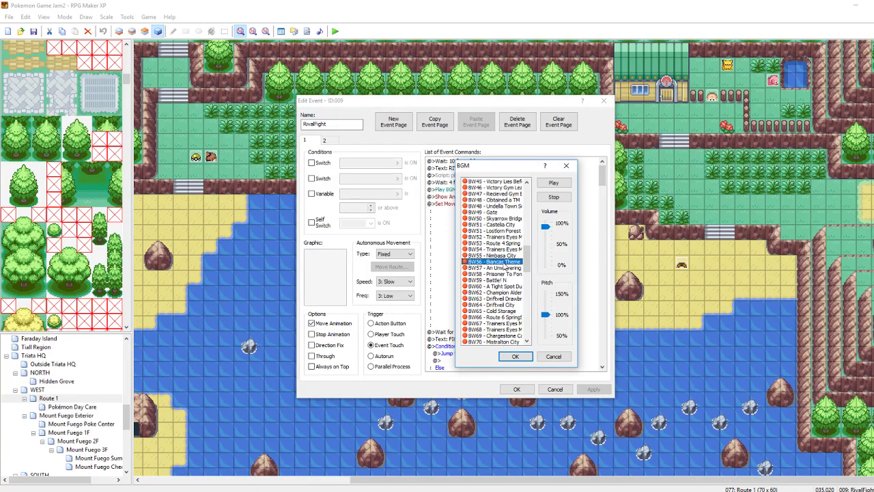
left_click(516, 355)
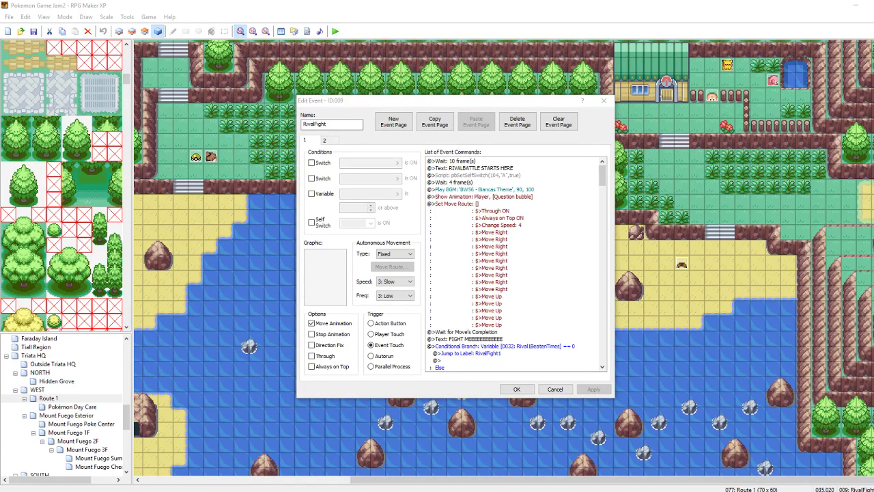
left_click(517, 389)
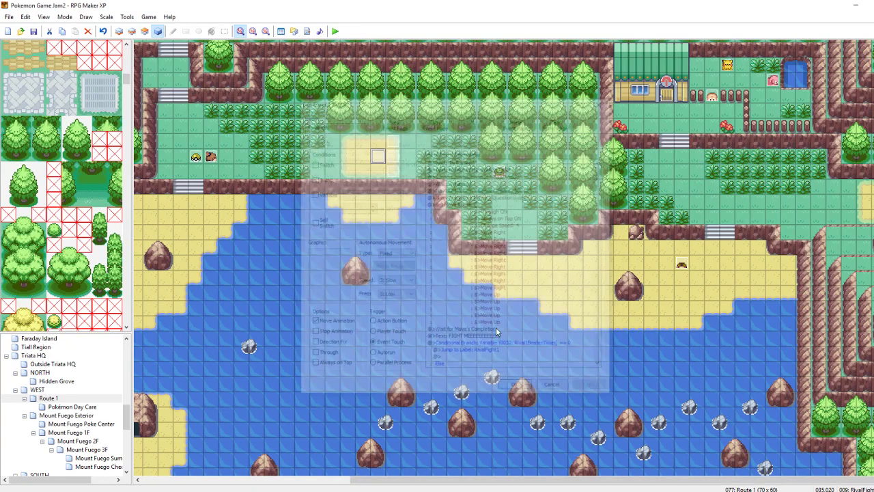
- Stop the background music preview with the Sound Test and close it
left_click(320, 31)
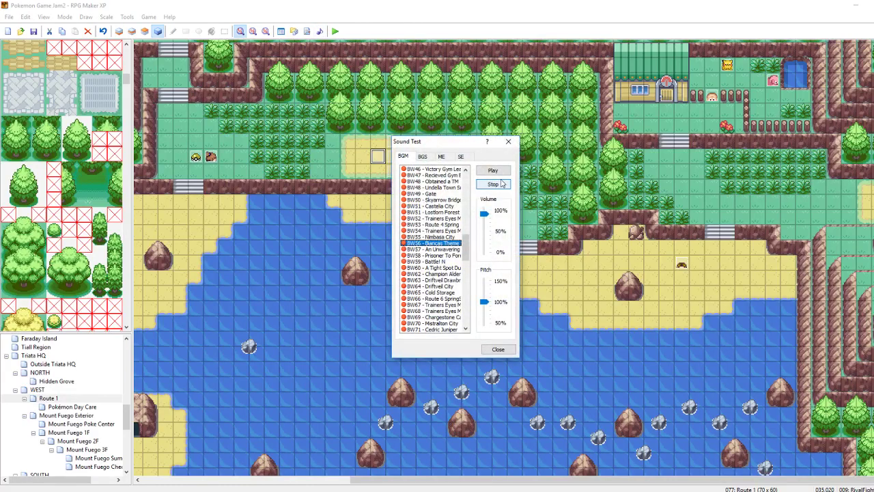
left_click(493, 185)
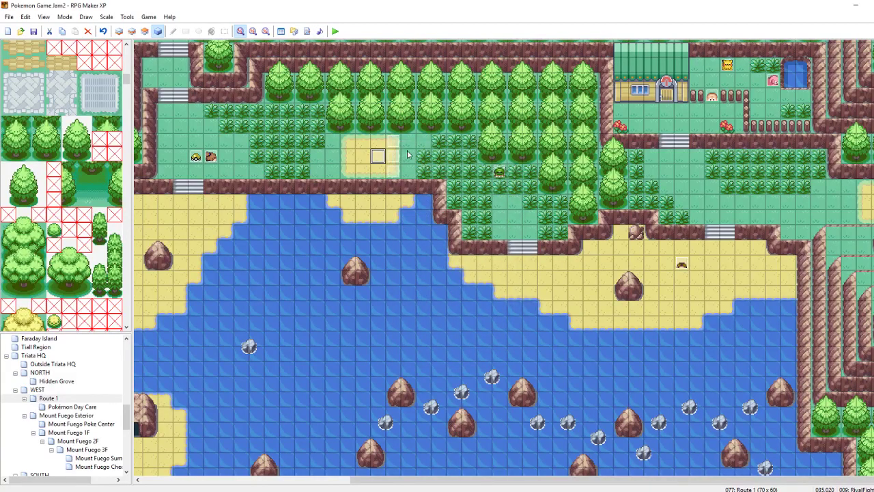
left_click(508, 141)
- Delete the speed change and all movement steps from the Set Move Route on RivalFight's first page, with Player as target
double_click(367, 157)
key("Escape")
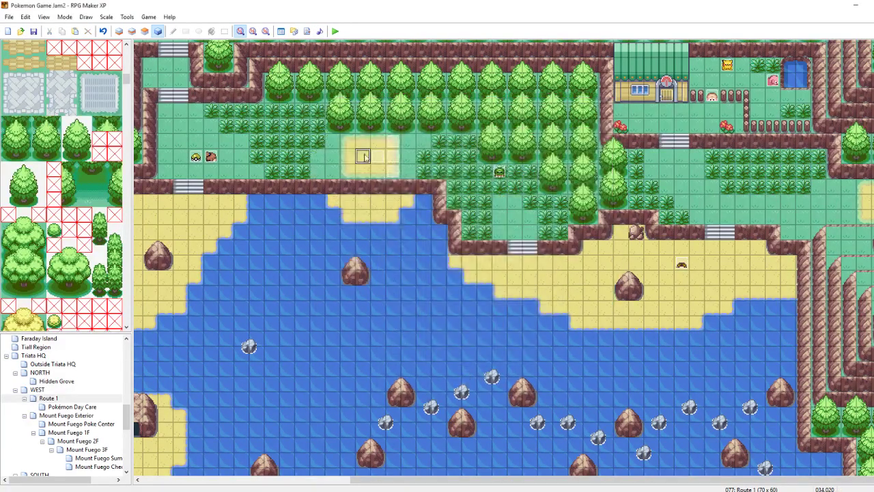
double_click(374, 160)
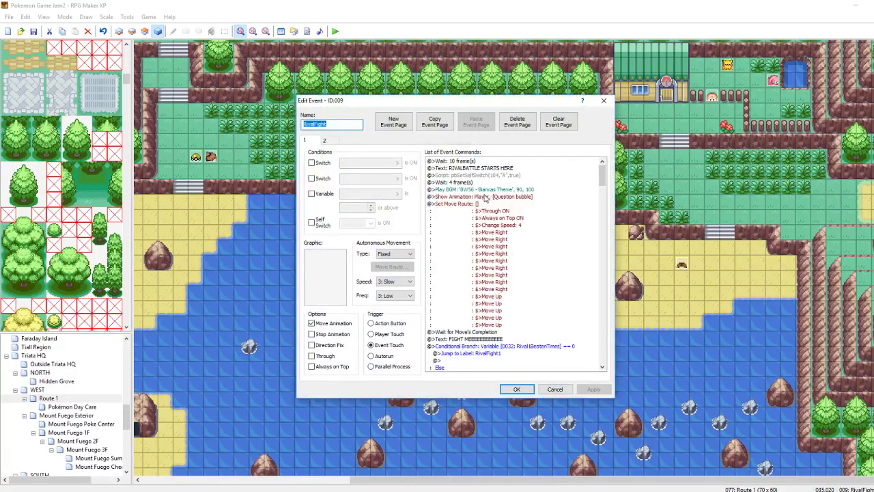
left_click(483, 197)
left_click(474, 204)
right_click(474, 204)
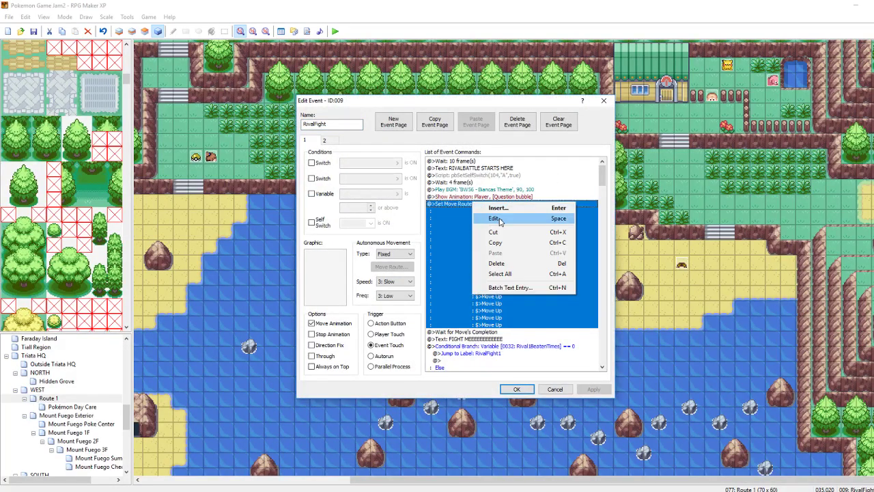
left_click(502, 220)
left_click(406, 201)
scroll(407, 201, "up", 1)
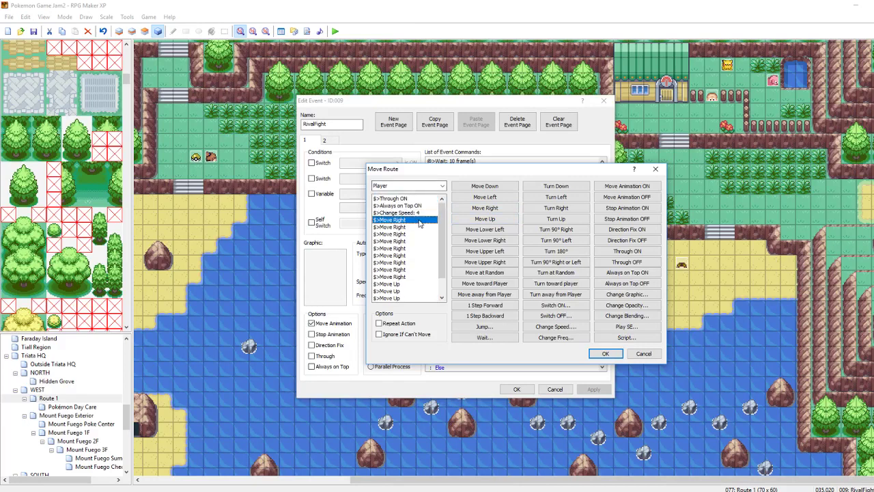
left_click(403, 199)
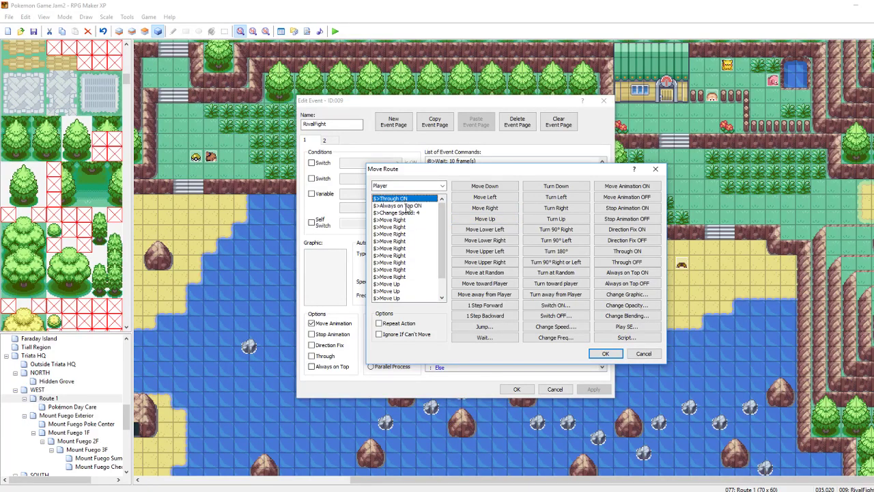
left_click(406, 206)
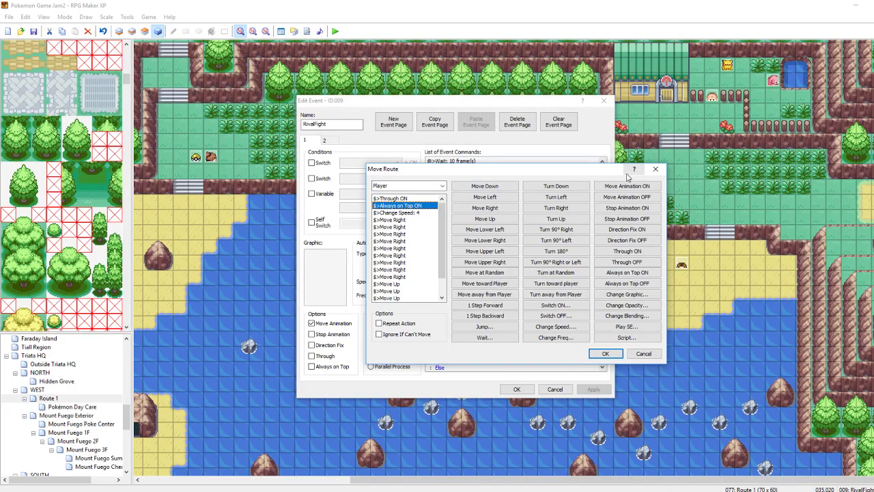
left_click_drag(582, 177, 703, 175)
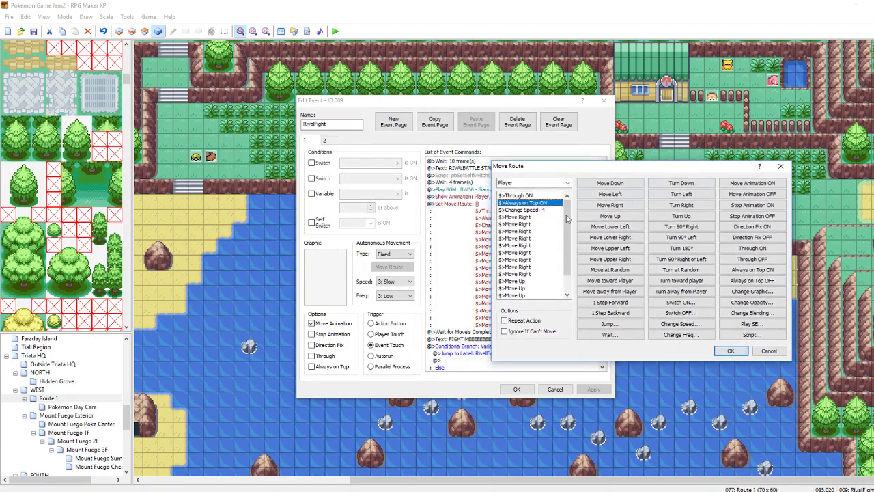
left_click(538, 210)
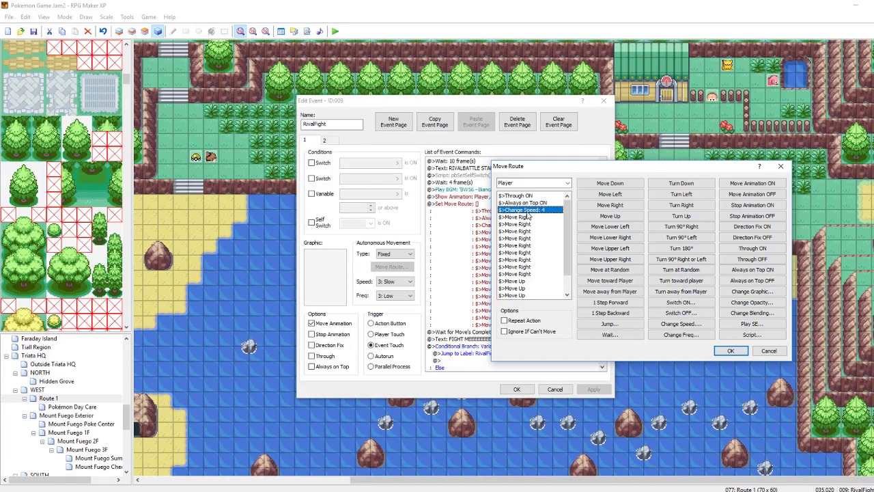
key("Delete")
key("Delete")
key("Delete")
key("Delete")
key("Delete")
key("Delete")
key("Delete")
key("Delete")
key("Delete")
key("Delete")
key("Delete")
key("Delete")
key("Delete")
key("Delete")
key("Delete")
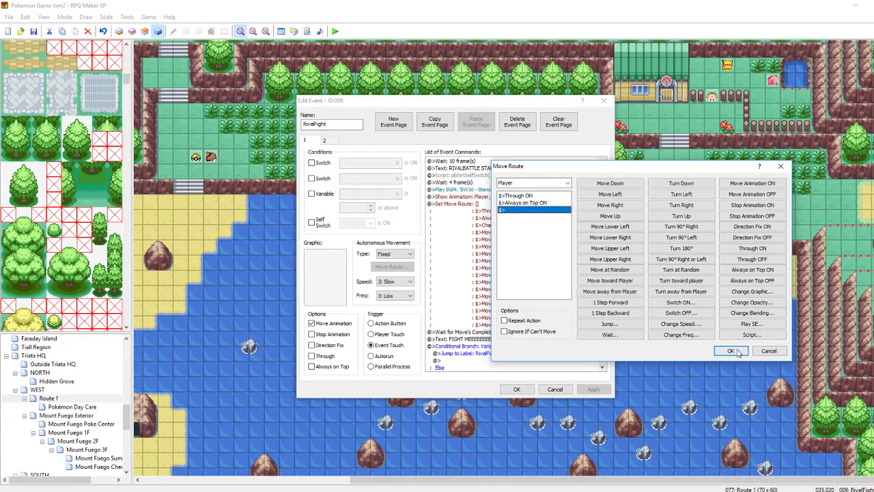
- Remove Always on Top ON from the Player's move route, keeping only Through ON, and accept the route
left_click(528, 202)
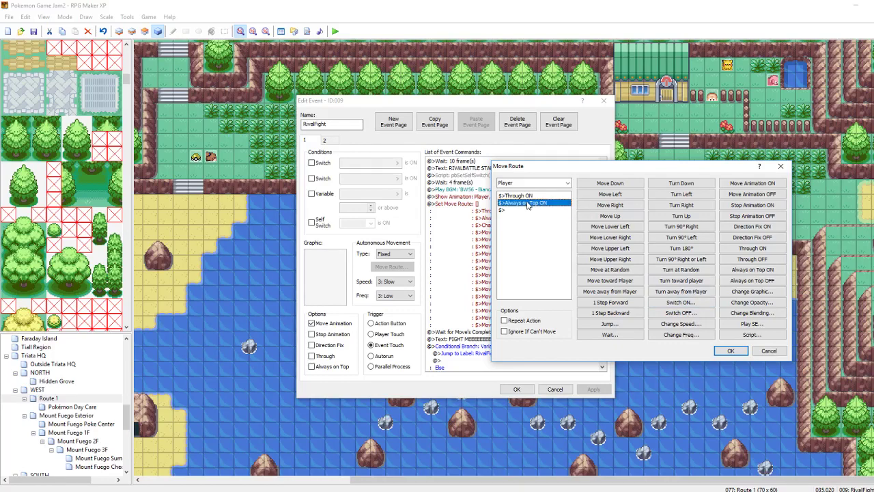
key("Delete")
left_click(730, 350)
- Insert a new Set Move Route command targeting 013: SASHA before the Player's move route
left_click_drag(508, 102, 638, 86)
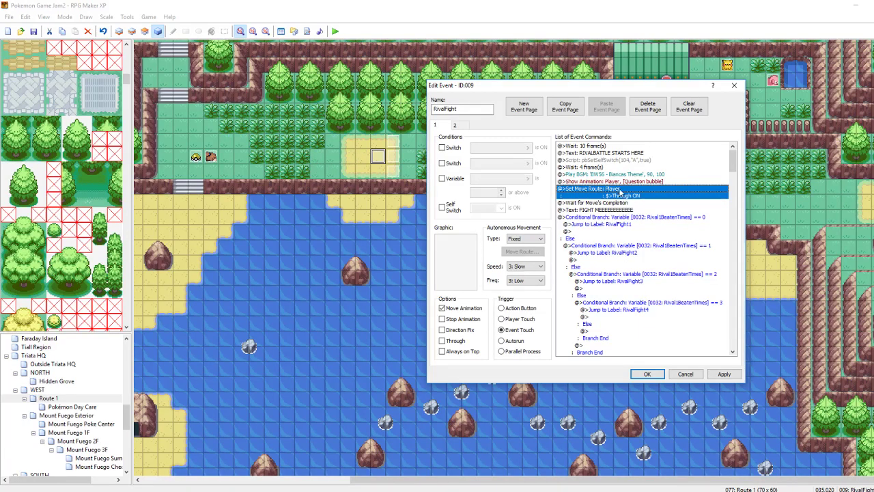
right_click(611, 191)
left_click(625, 197)
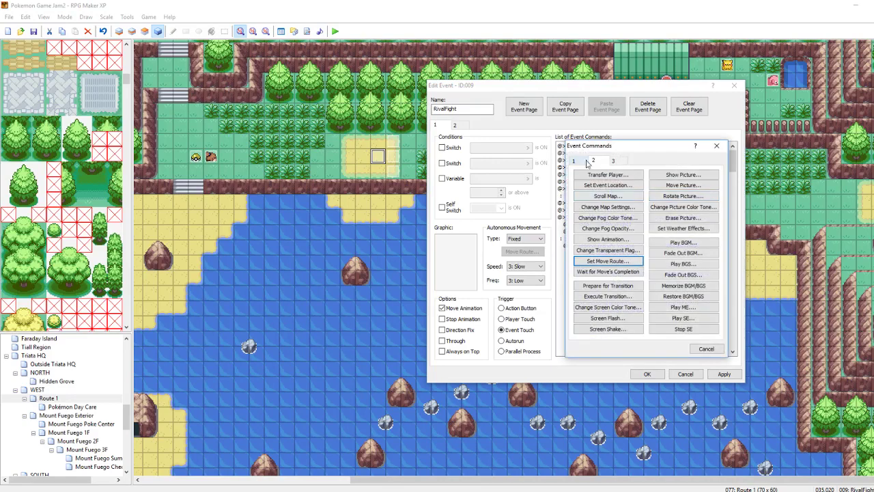
left_click(577, 162)
left_click(593, 161)
left_click(607, 259)
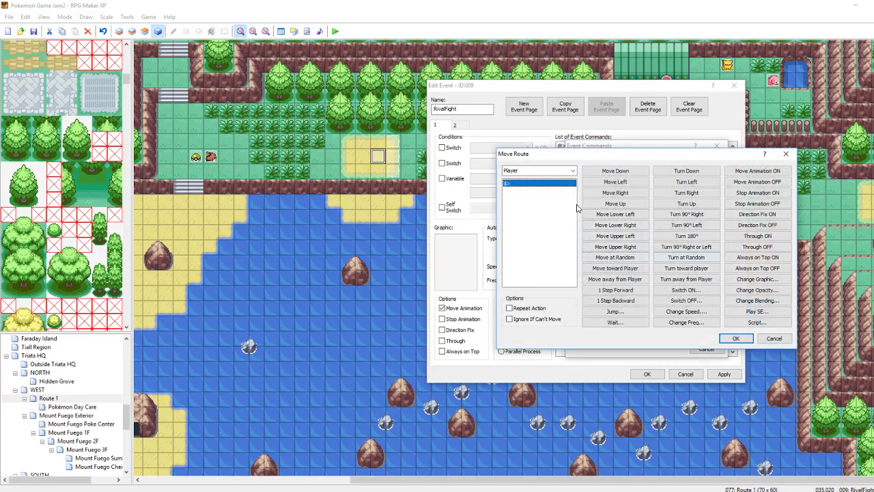
left_click(572, 171)
left_click(539, 229)
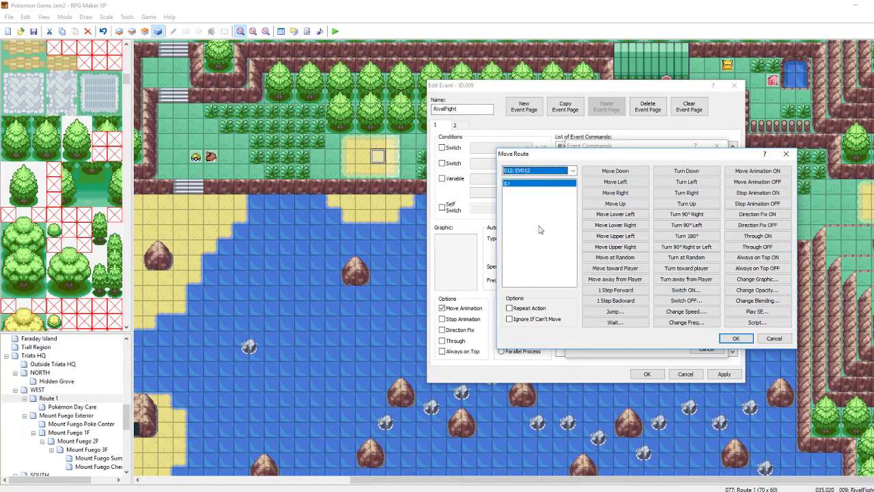
left_click(574, 172)
left_click(536, 273)
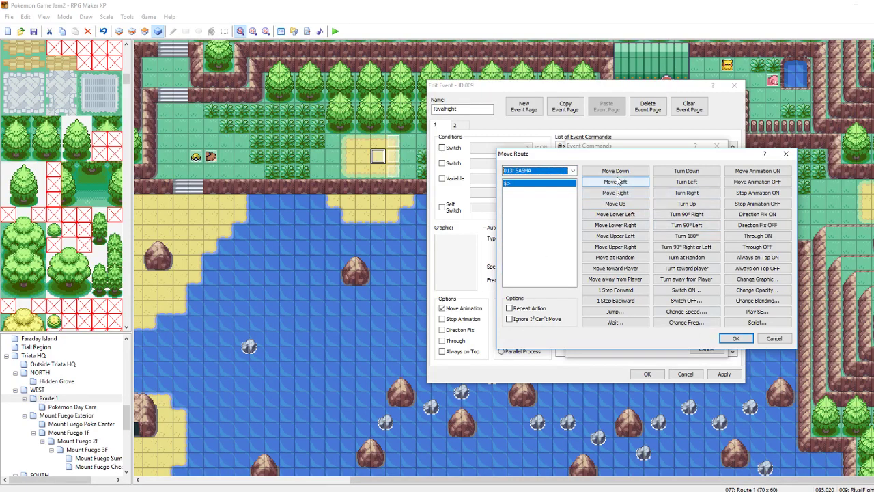
- Add ten Move Right steps to SASHA's move route and apply the RivalFight event changes
left_click(622, 196)
left_click(622, 197)
left_click(622, 196)
left_click(622, 196)
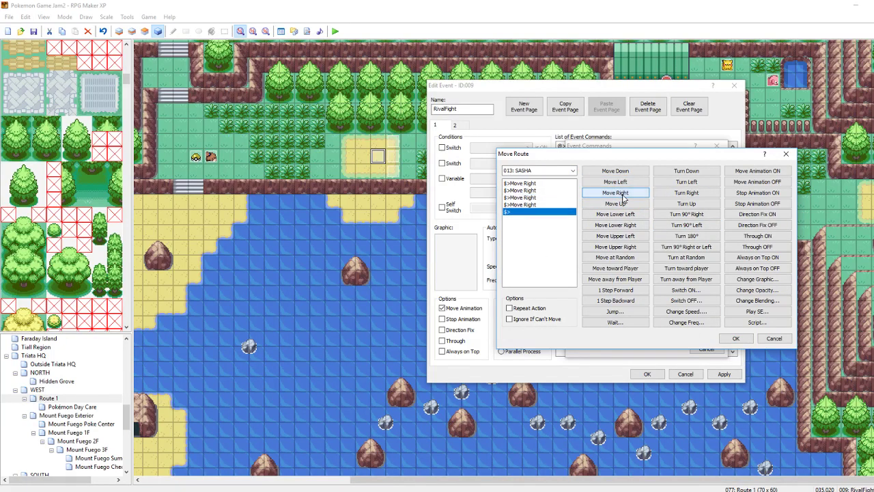
left_click(622, 197)
left_click(622, 197)
left_click(622, 197)
left_click(622, 197)
left_click(622, 197)
left_click(622, 197)
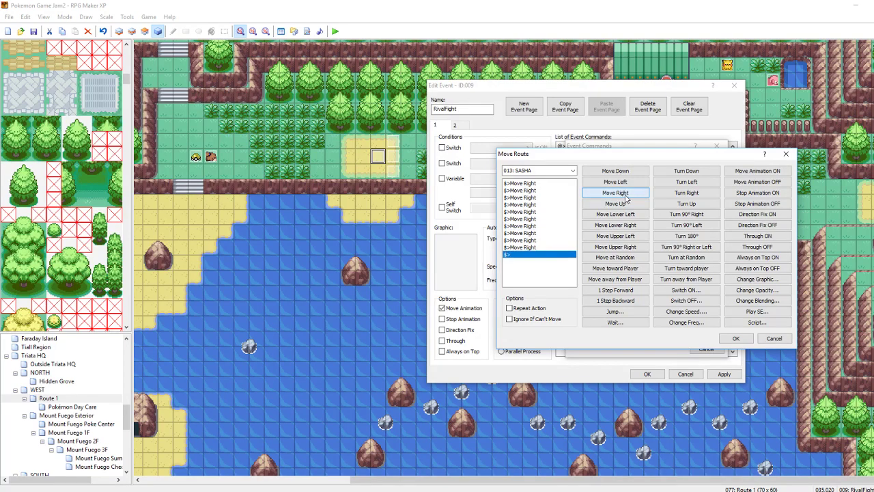
left_click(735, 338)
left_click(729, 376)
scroll(627, 236, "down", 2)
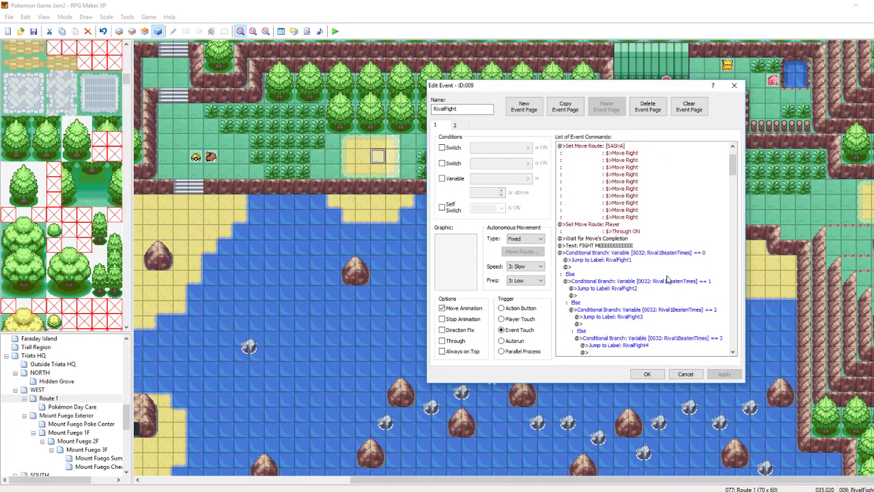
- Delete the Player Through ON move route after the SASHA move route and apply the change to the RivalFight event
left_click(626, 233)
key("Delete")
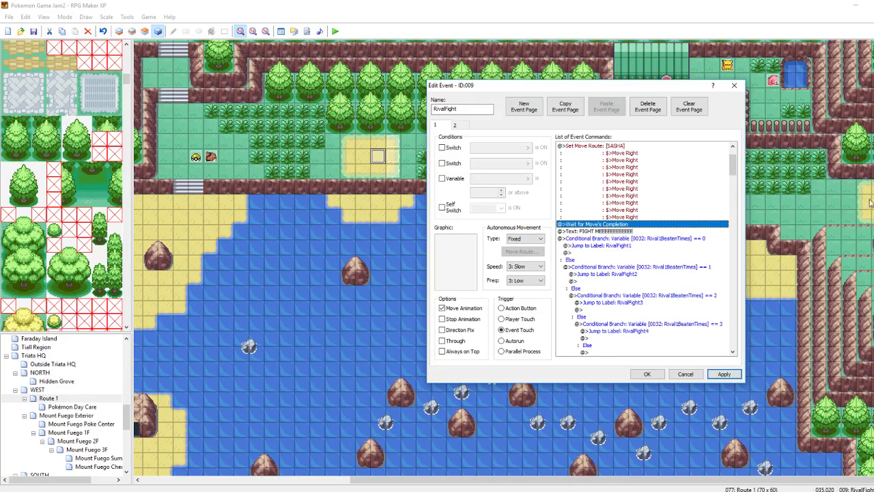
left_click(726, 374)
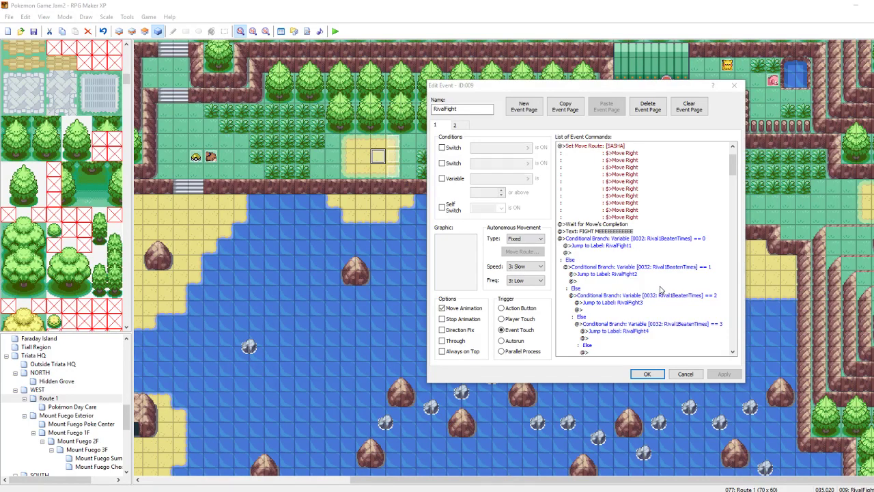
- Review the RivalFight commands from the opening music and movement through the jump to RivalFight1
scroll(660, 289, "up", 3)
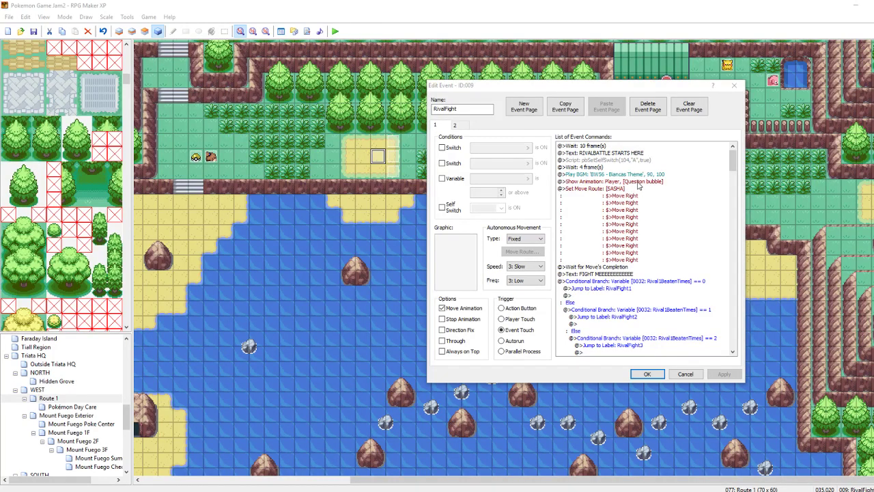
left_click(623, 275)
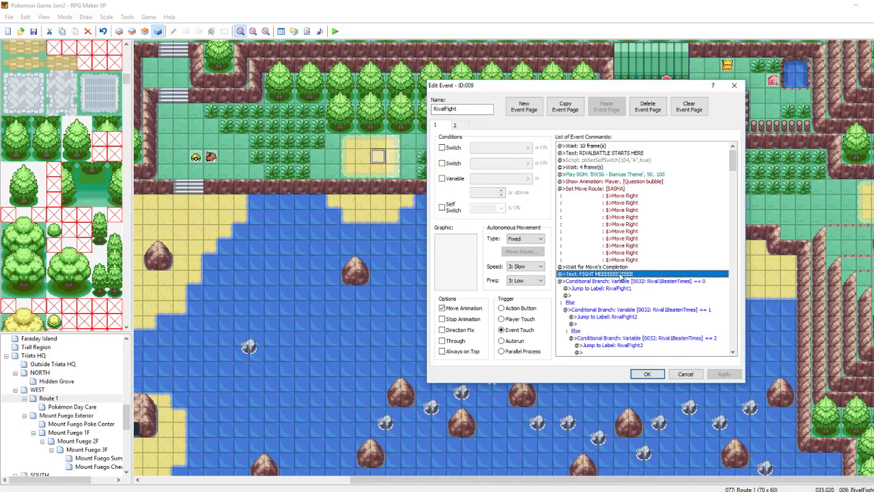
left_click(608, 176)
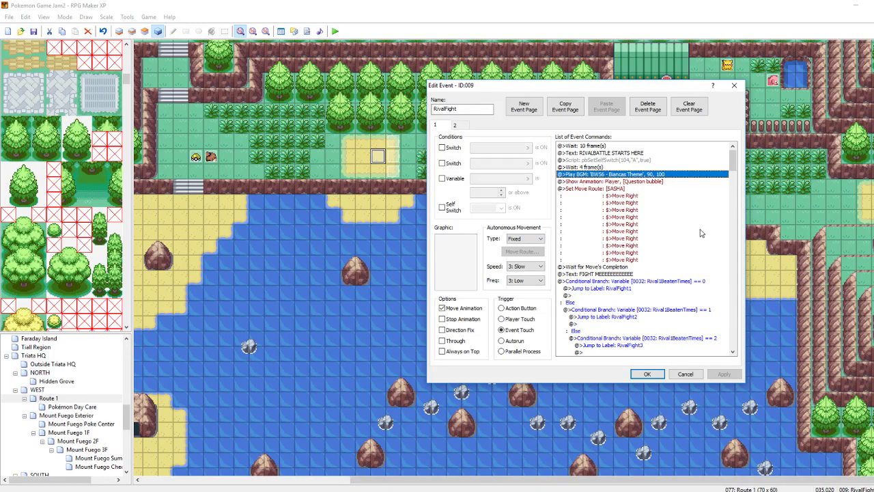
scroll(685, 252, "down", 1)
scroll(685, 251, "down", 2)
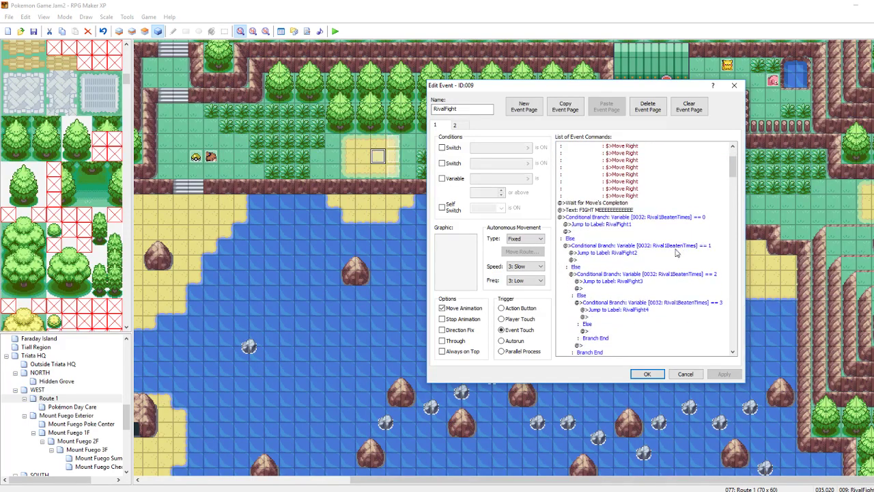
left_click(620, 226)
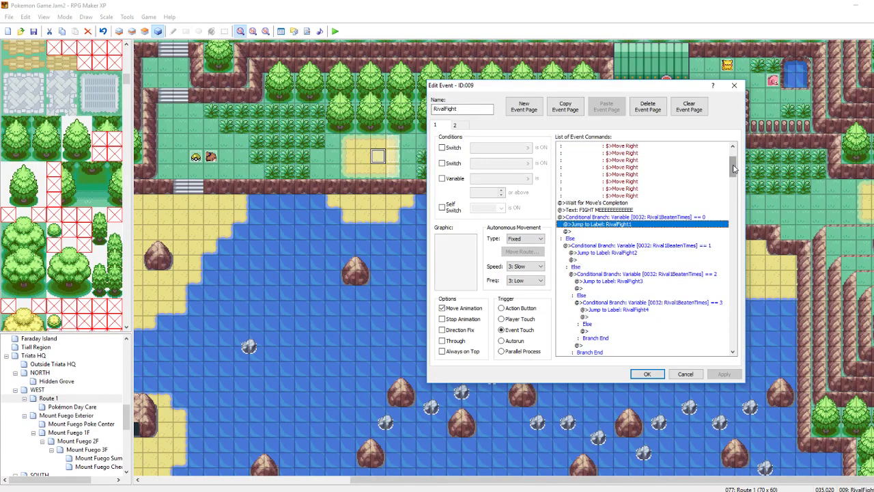
mouse_move(734, 169)
left_mouse_down()
mouse_move(736, 293)
mouse_move(732, 158)
mouse_move(731, 166)
left_mouse_up()
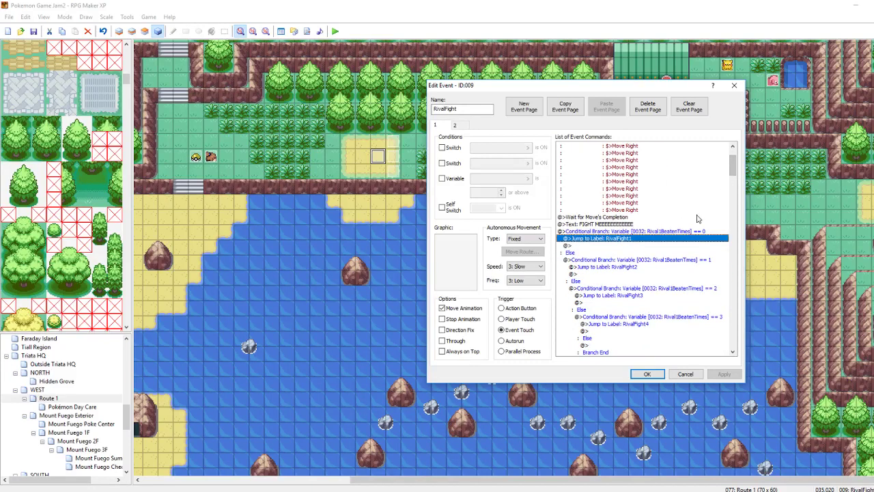
- Switch the == 0 conditional branch that jumps to RivalFight1 to variable 0033: Rival2BeatenTimes and apply it
left_click(666, 231)
right_click(667, 232)
left_click(745, 249)
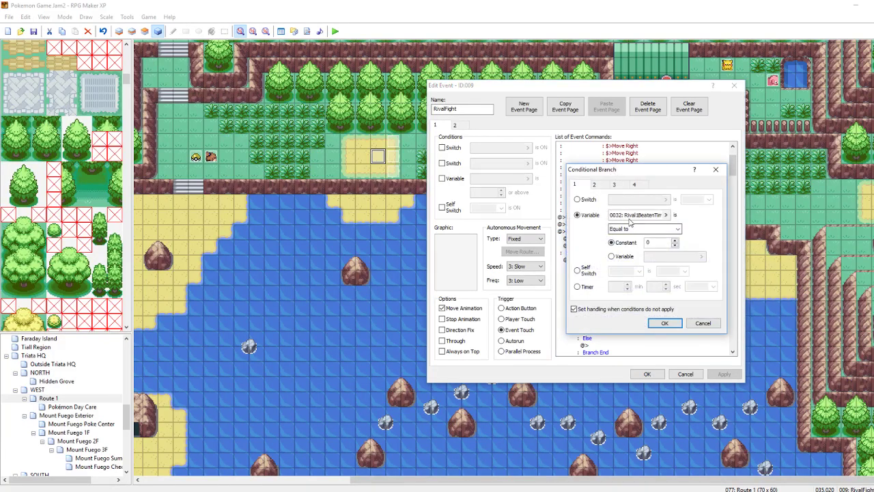
left_click(635, 215)
left_click(601, 183)
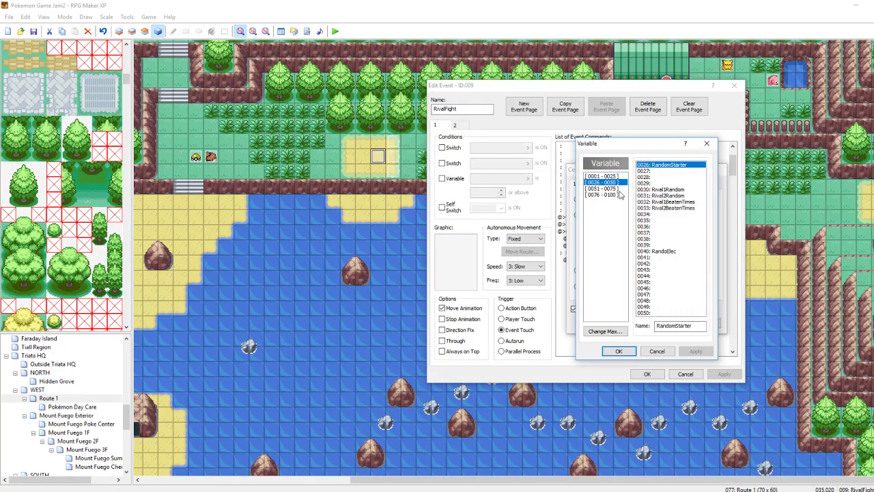
left_click(689, 196)
left_click(682, 208)
left_click(627, 353)
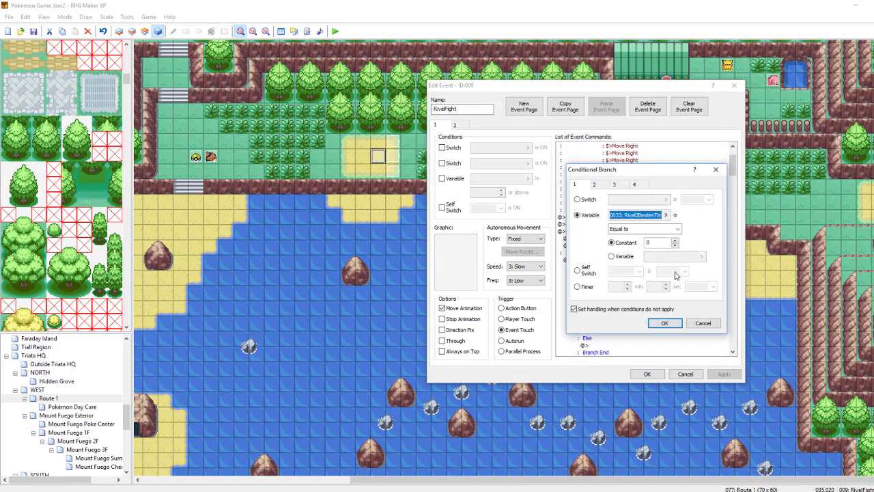
left_click(666, 324)
left_click(723, 374)
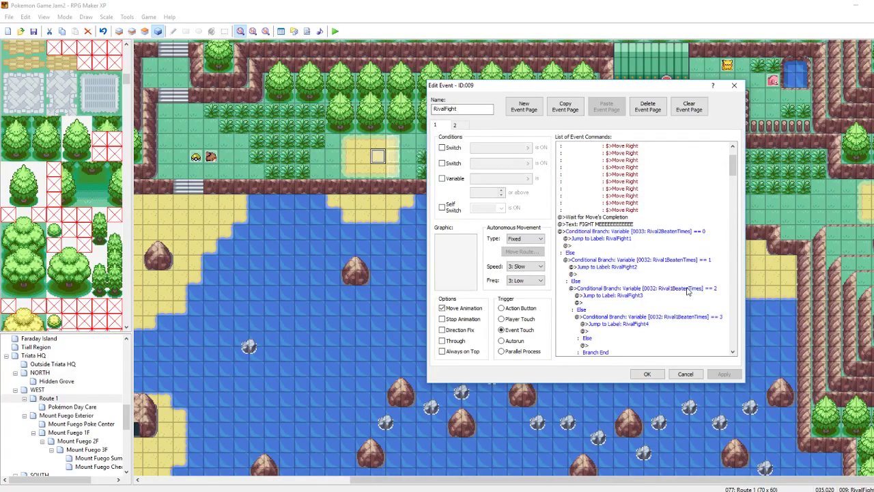
- Switch the == 1 conditional branch that jumps to RivalFight2 to variable 0033: Rival2BeatenTimes
right_click(654, 260)
left_click(672, 276)
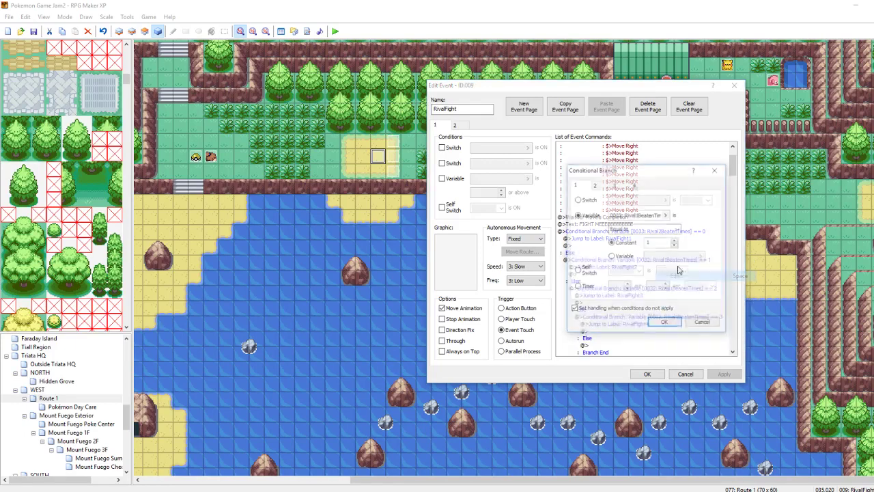
left_click(642, 214)
left_click(620, 351)
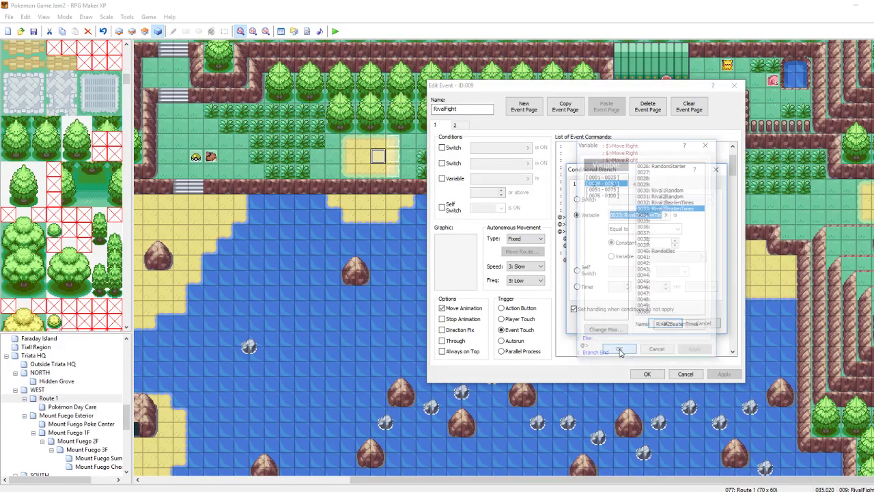
left_click(665, 324)
- Switch the == 2 conditional branch that jumps to RivalFight3 to variable 0033: Rival2BeatenTimes
right_click(635, 291)
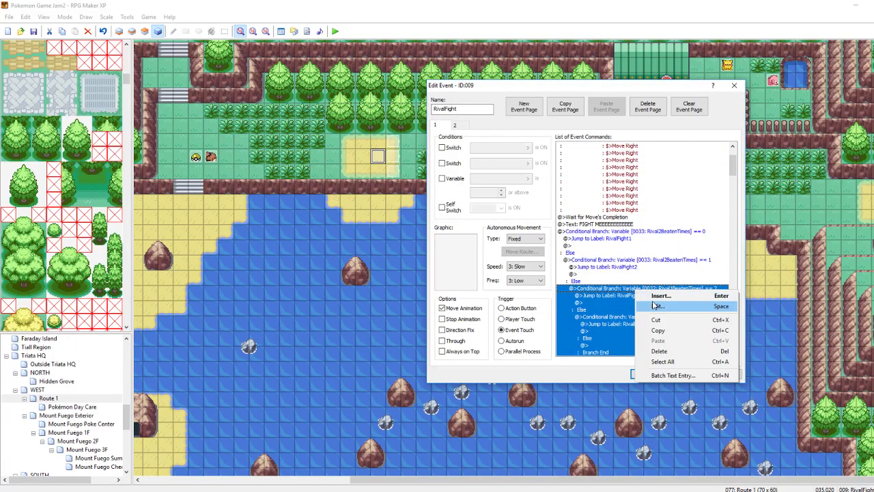
left_click(656, 305)
left_click(642, 216)
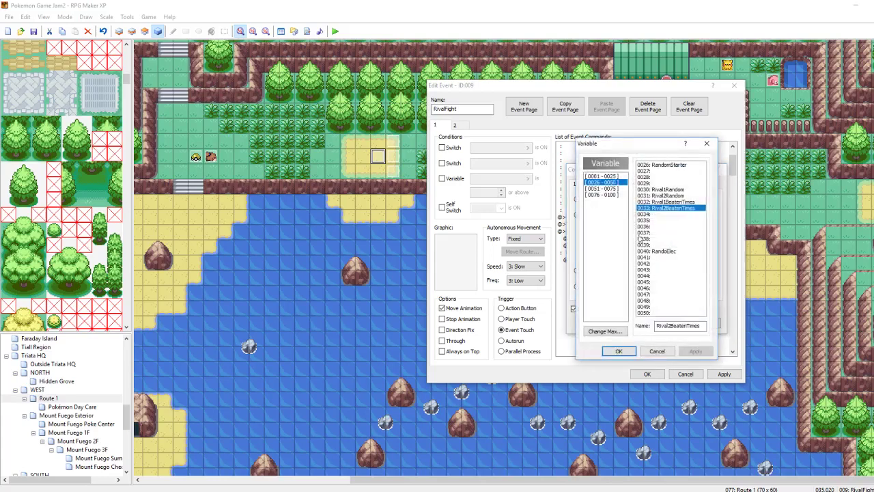
left_click(618, 351)
left_click(656, 324)
- Switch the == 3 conditional branch that jumps to RivalFight4 to variable 0033: Rival2BeatenTimes and apply the changes
left_click(651, 319)
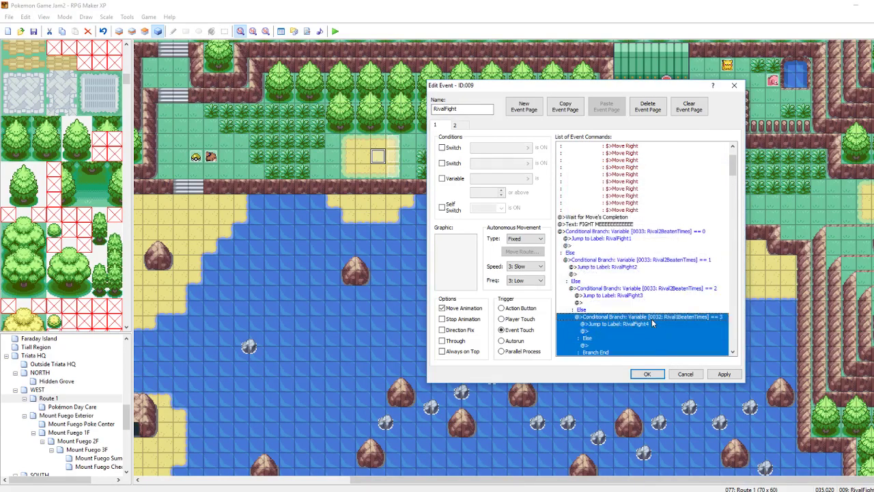
right_click(651, 319)
left_click(666, 333)
left_click(631, 216)
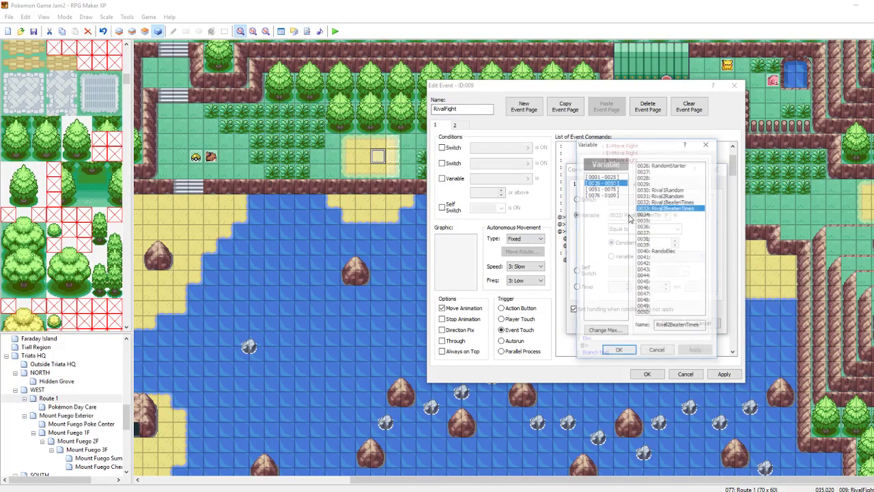
left_click(616, 349)
left_click(664, 321)
left_click(723, 374)
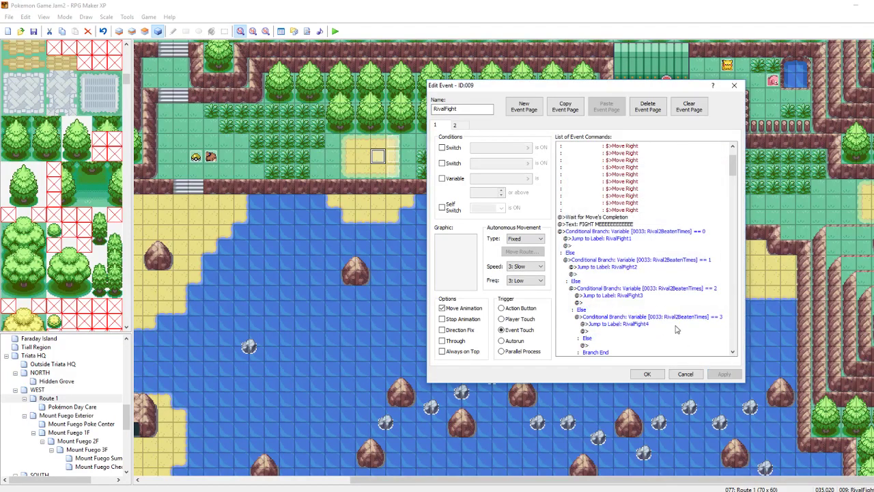
- Change the First Battle script condition under RivalFight1 to trainer type IRIVAL2 and trainer name "Sasha", and apply it
scroll(695, 323, "down", 3)
scroll(694, 318, "down", 5)
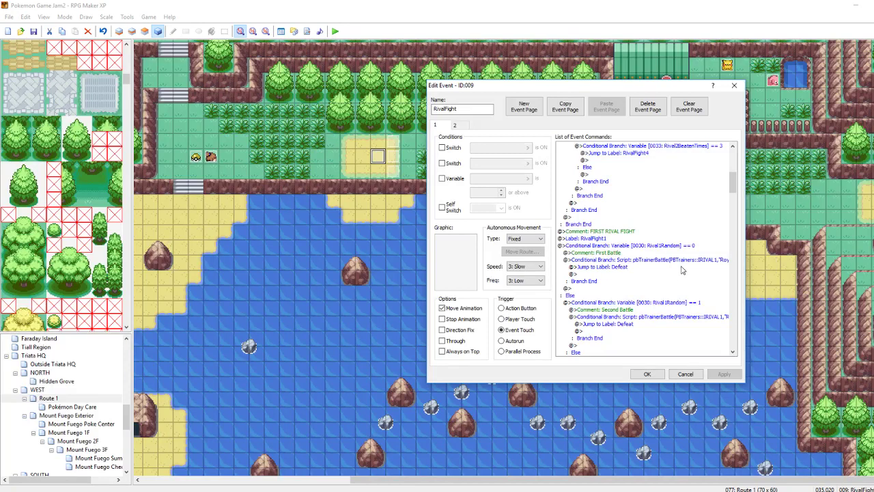
right_click(676, 262)
left_click(678, 275)
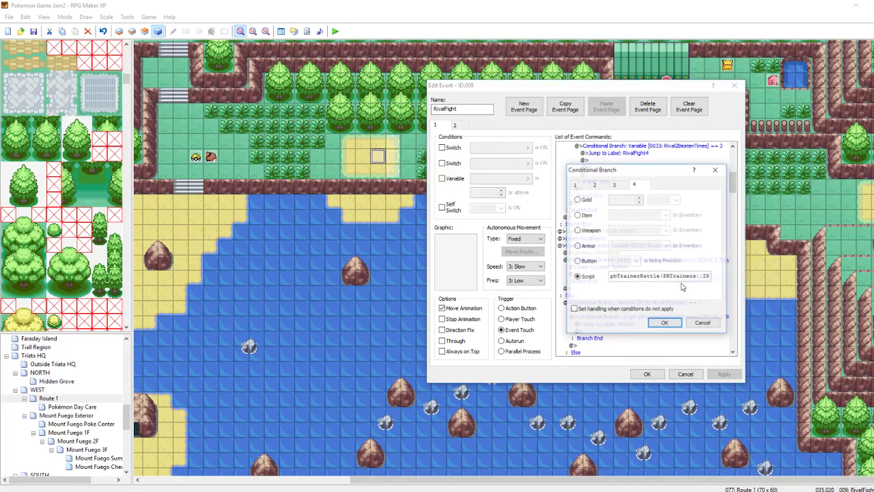
left_click_drag(677, 277, 692, 276)
left_click(705, 276)
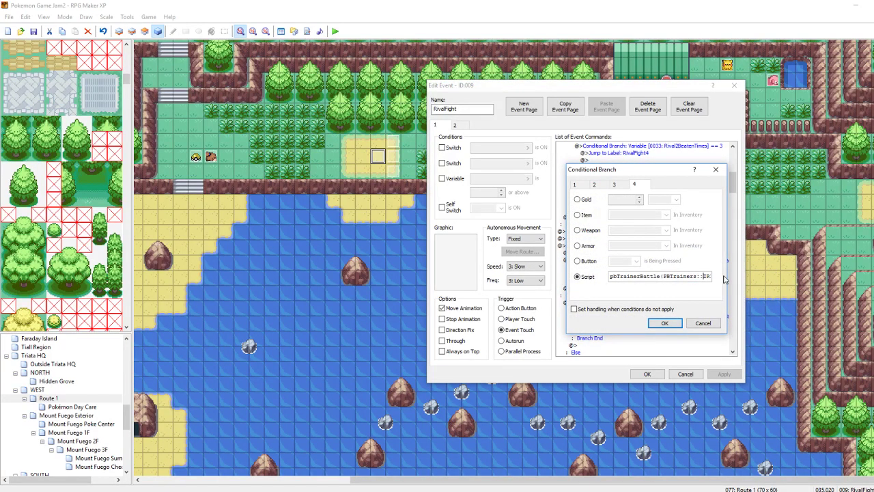
key("Right")
key("Right")
key("Right")
key("Right")
key("Right")
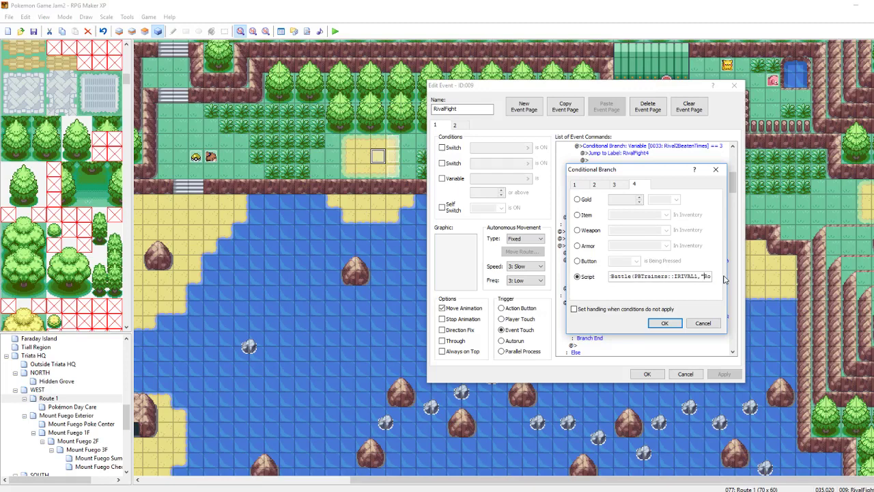
type("Sasha\",_I(")
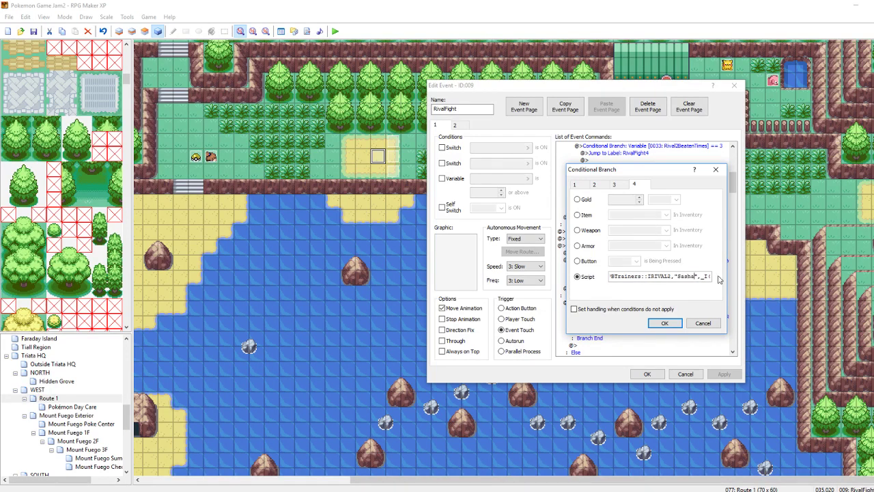
left_click(664, 323)
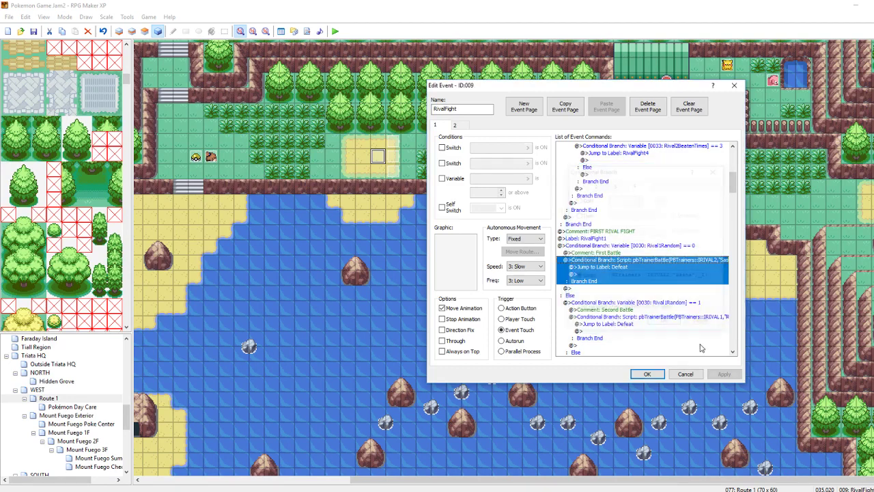
left_click(722, 374)
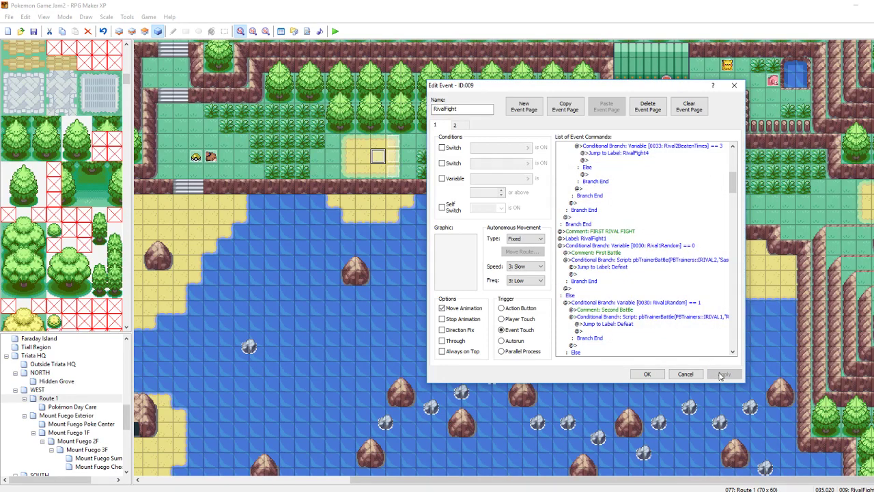
- Check the remaining arguments at the end of the First Battle pbTrainerBattle script
right_click(669, 260)
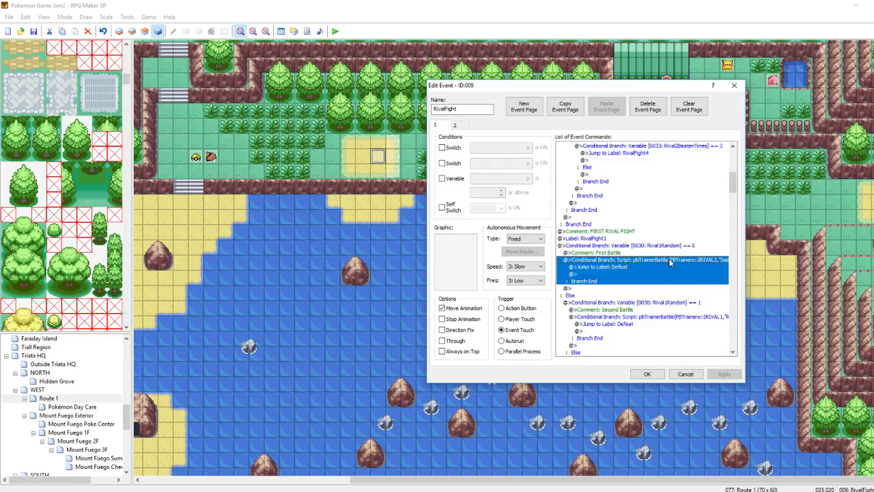
left_click(691, 276)
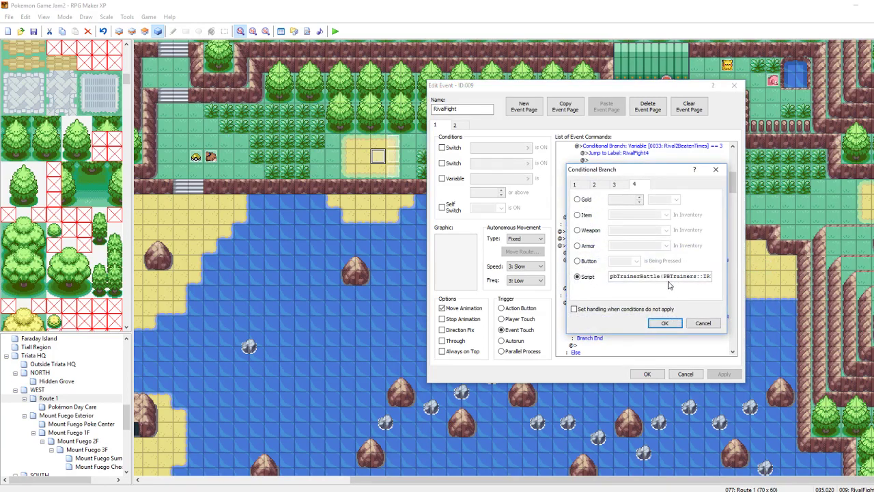
left_click_drag(668, 277, 755, 281)
left_click(695, 278)
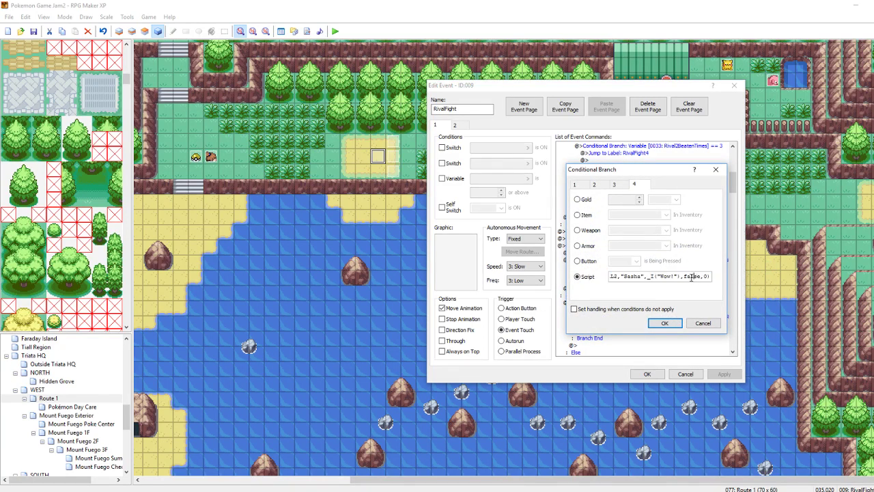
left_click(665, 323)
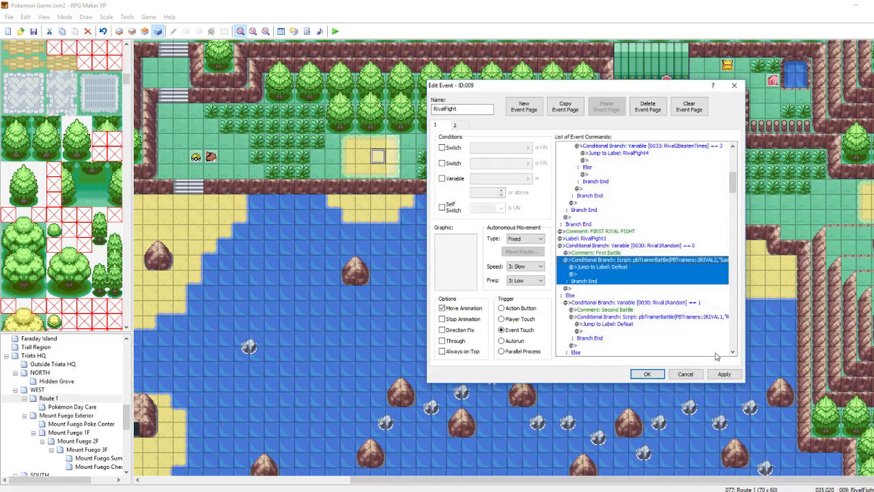
left_click(723, 374)
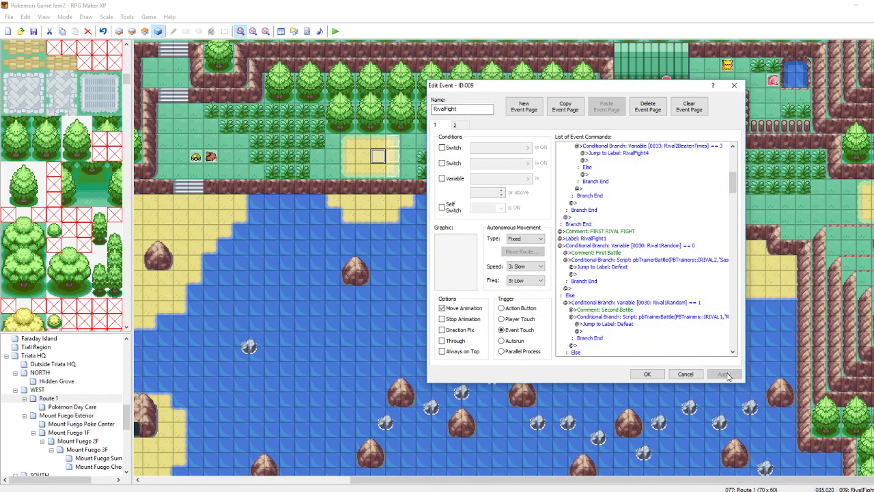
- Replace the Second Battle script branch with a copy of the First Battle branch
left_click(652, 261)
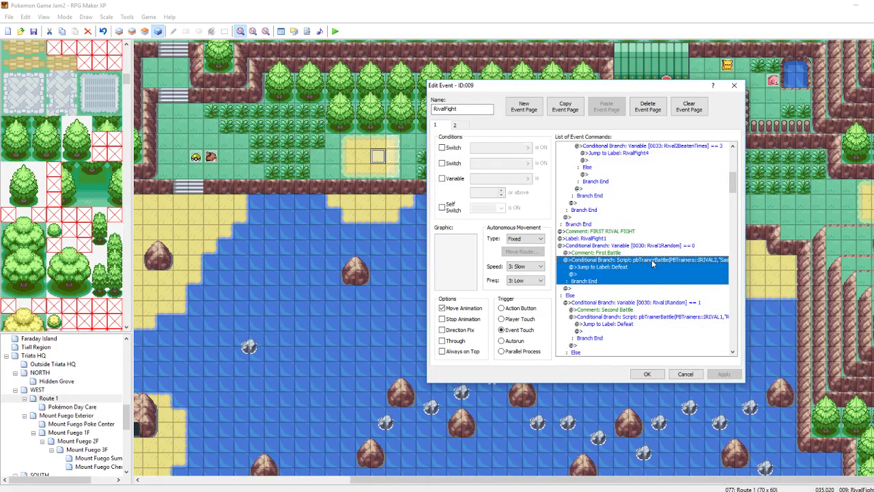
left_click(633, 318)
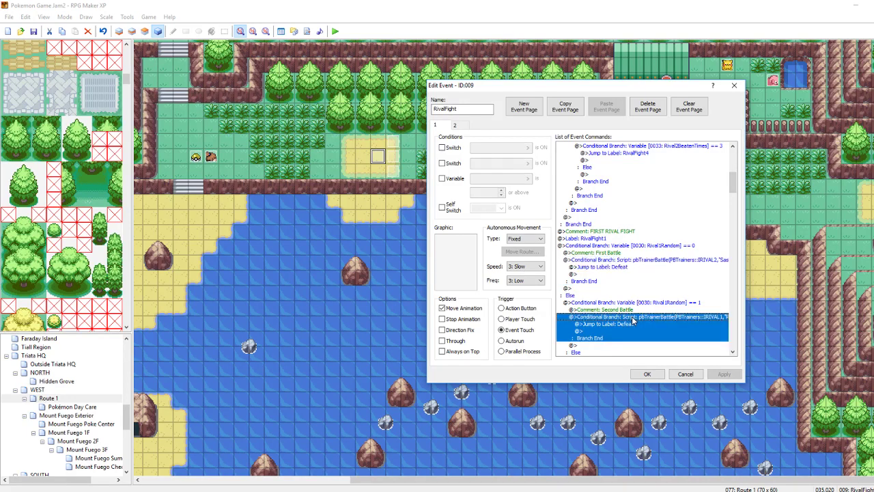
key("Delete")
key("ctrl+v")
- Set the final argument of the Second Battle pbTrainerBattle script under RivalFight1 to 1 and apply the change
right_click(633, 319)
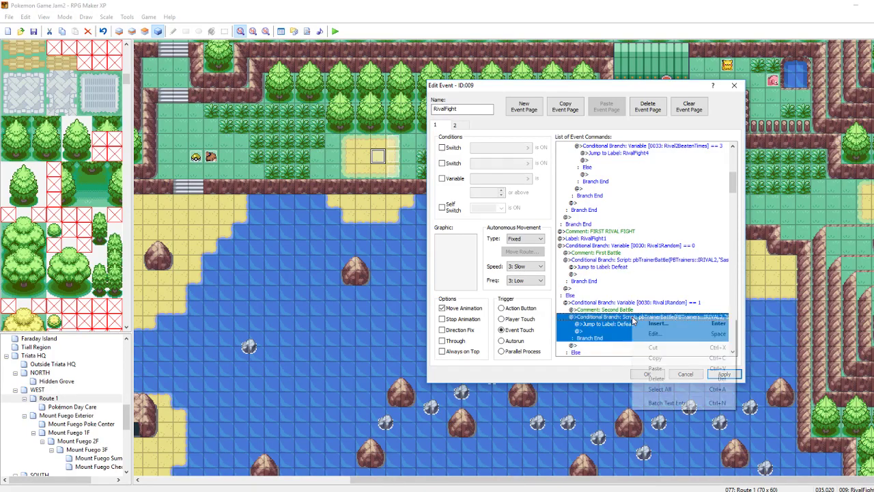
left_click(650, 336)
left_click_drag(676, 277, 748, 278)
left_click(710, 275)
key("BackSpace")
type("1")
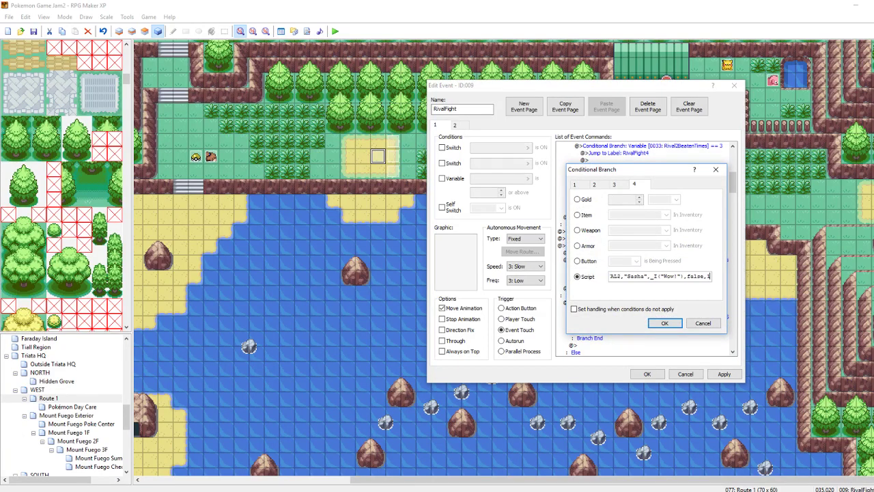
left_click(676, 323)
left_click(724, 373)
- Replace the Third Battle script branch under RivalFight1 with the copied IRIVAL2 "Sasha" battle branch
scroll(683, 320, "down", 5)
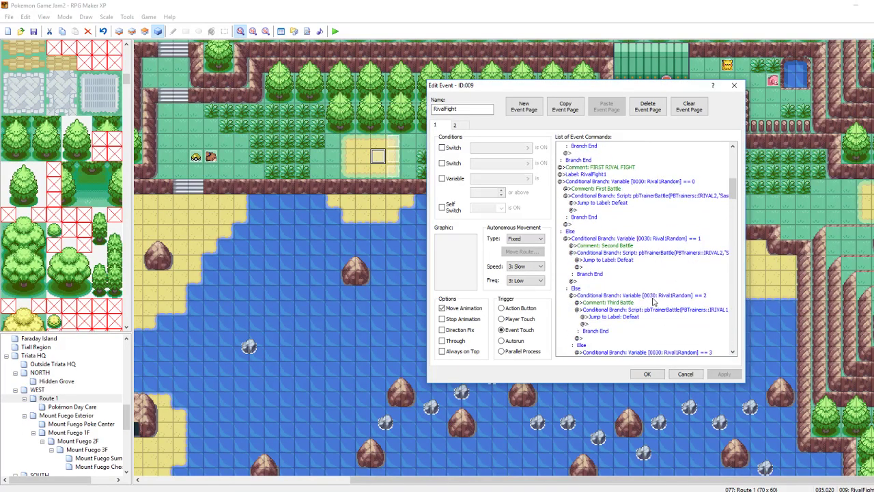
left_click(646, 310)
key("Delete")
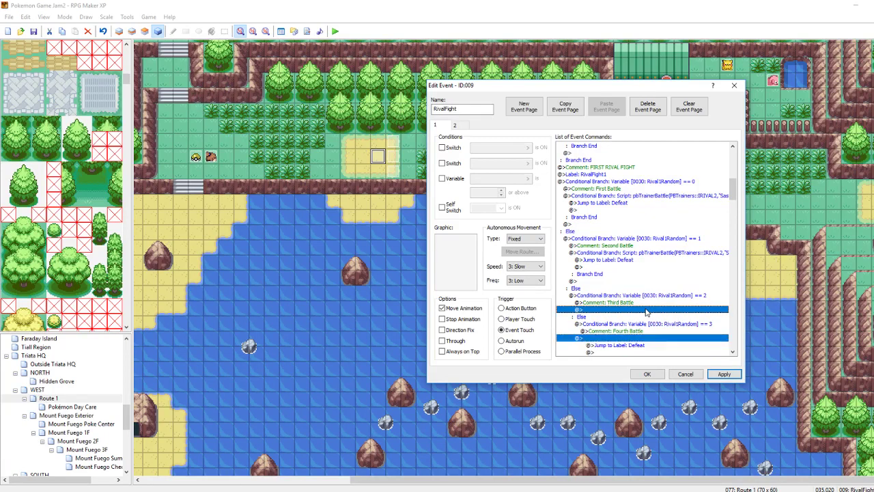
key("ctrl+v")
- Set the final argument of the Third Battle pbTrainerBattle script to 2 and apply the change
right_click(654, 313)
left_click(676, 327)
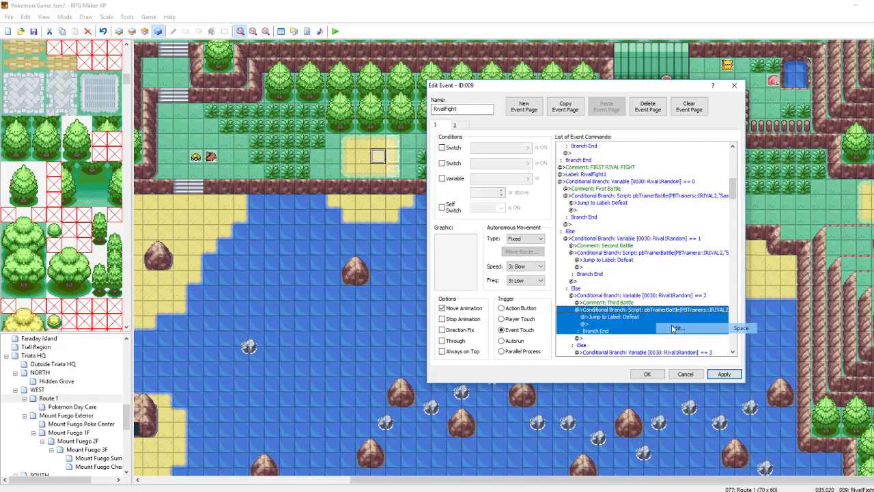
left_click(711, 276)
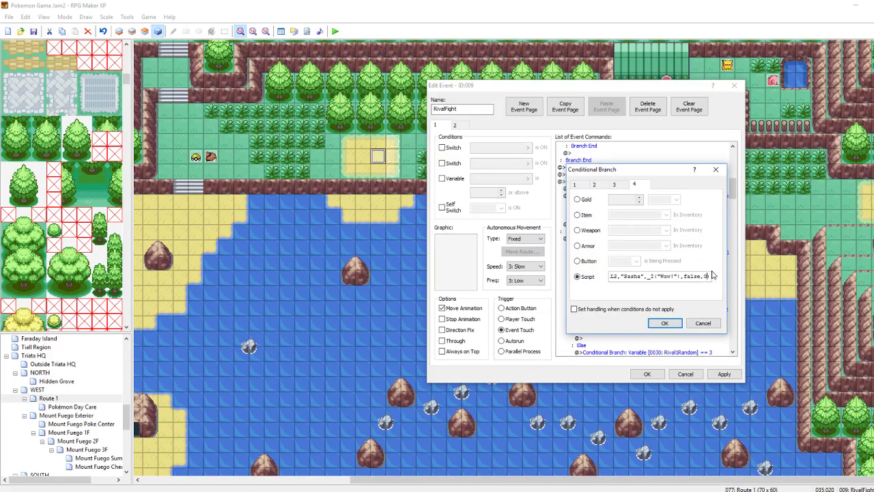
key("BackSpace")
key("BackSpace")
type("2")
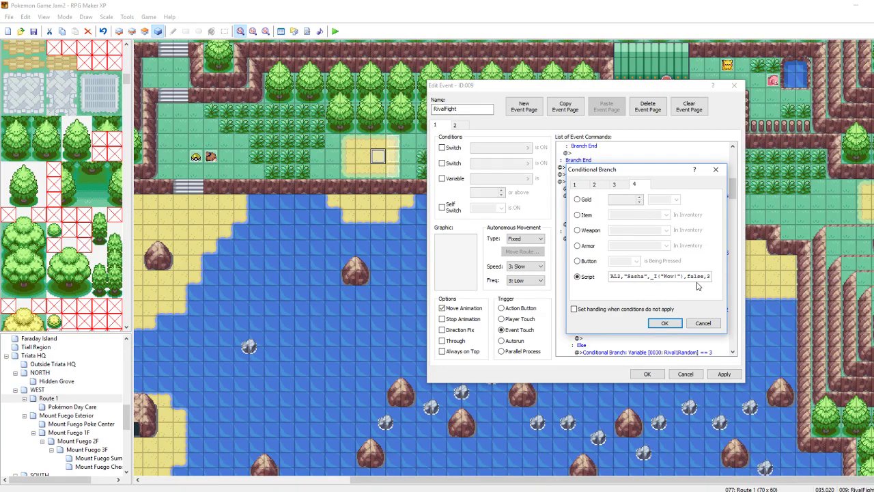
left_click(670, 322)
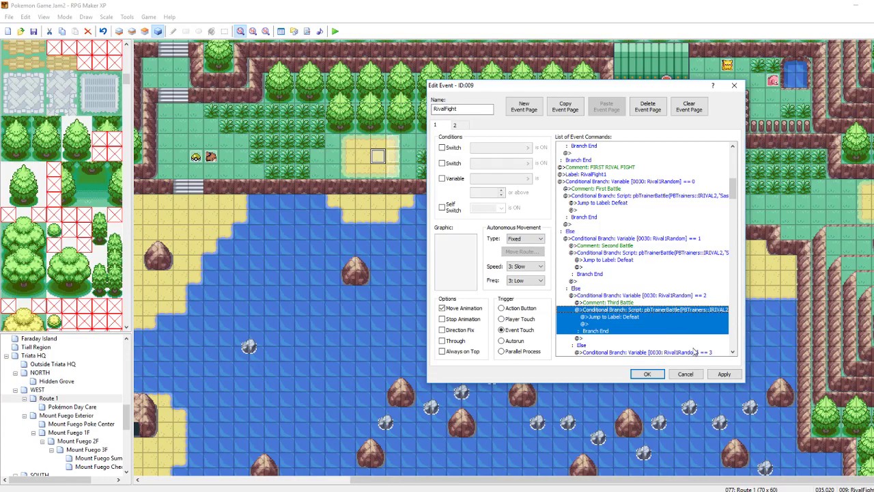
left_click(724, 373)
- Replace the Fourth Battle script branch under RivalFight1 with the copied "Sasha" battle branch
scroll(682, 330, "down", 2)
scroll(681, 330, "down", 1)
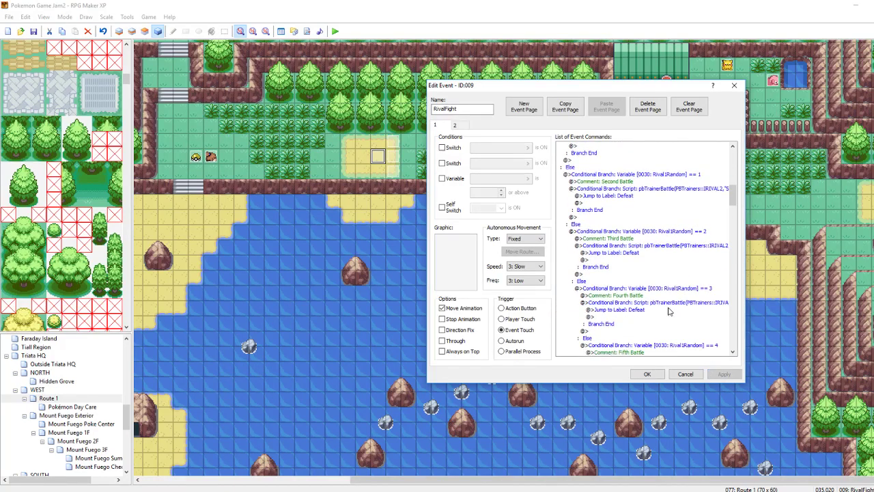
left_click(661, 303)
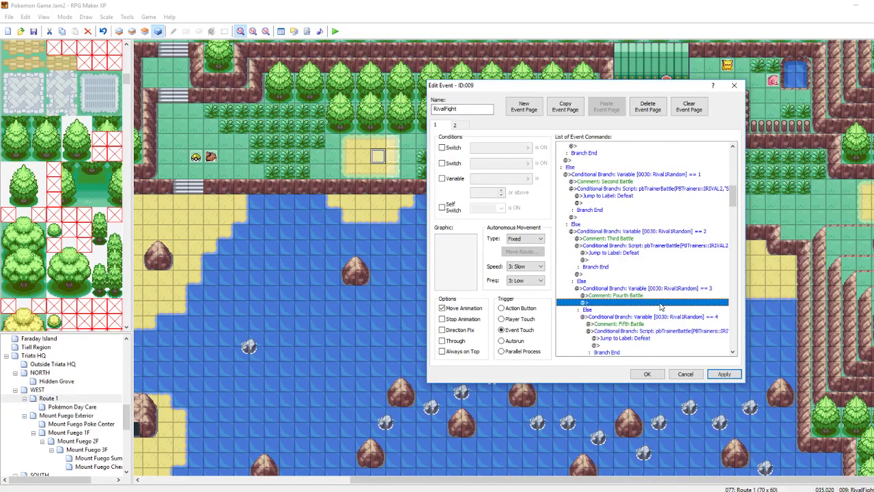
- Set the final argument of the Fourth Battle pbTrainerBattle script to 3 and apply the change
right_click(661, 306)
left_click(684, 323)
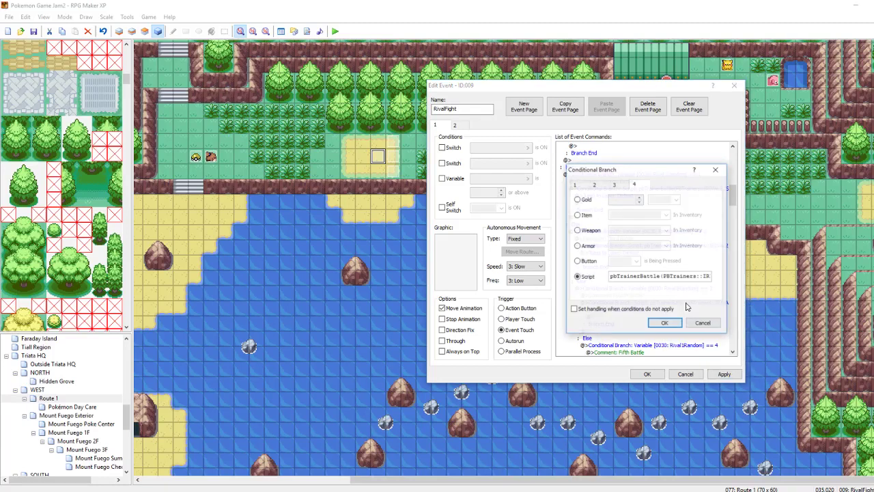
left_click_drag(691, 276, 731, 276)
left_click(710, 277)
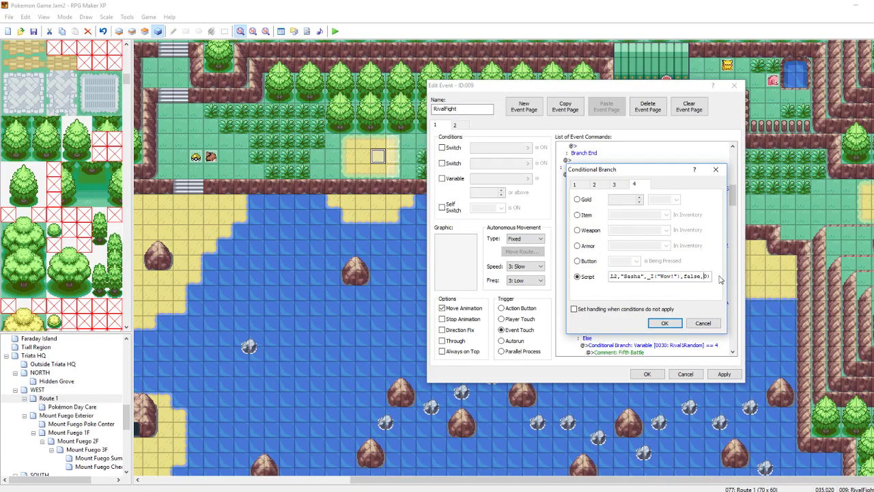
key("BackSpace")
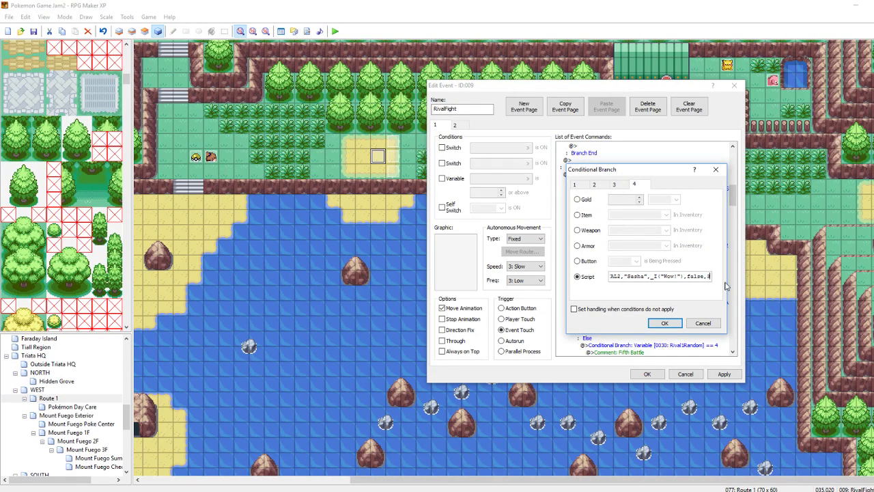
left_click(664, 322)
left_click(724, 373)
- Check the closing arguments of the First Battle and Second Battle scripts under RivalFight1
scroll(669, 217, "up", 3)
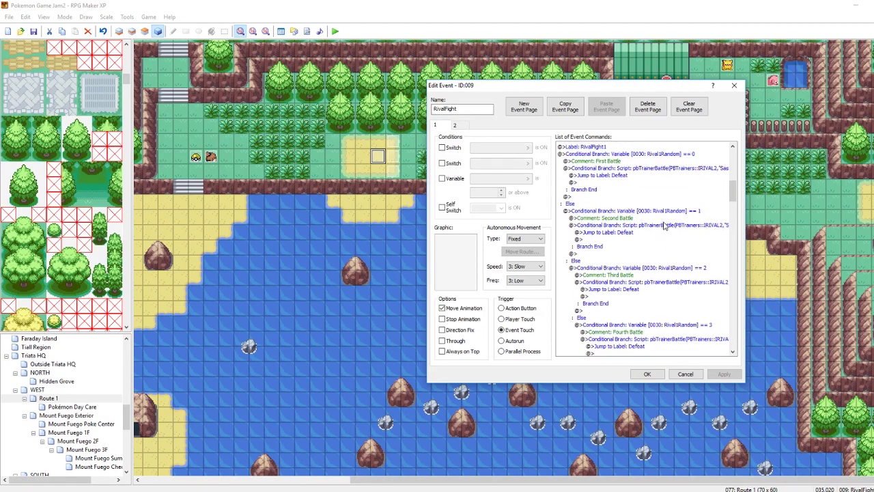
left_click(668, 174)
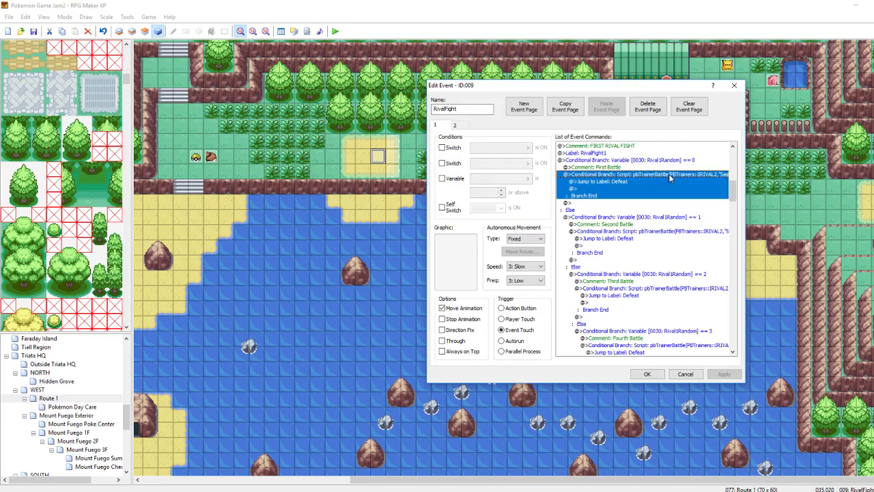
right_click(668, 175)
left_click(683, 188)
left_click_drag(676, 276, 743, 280)
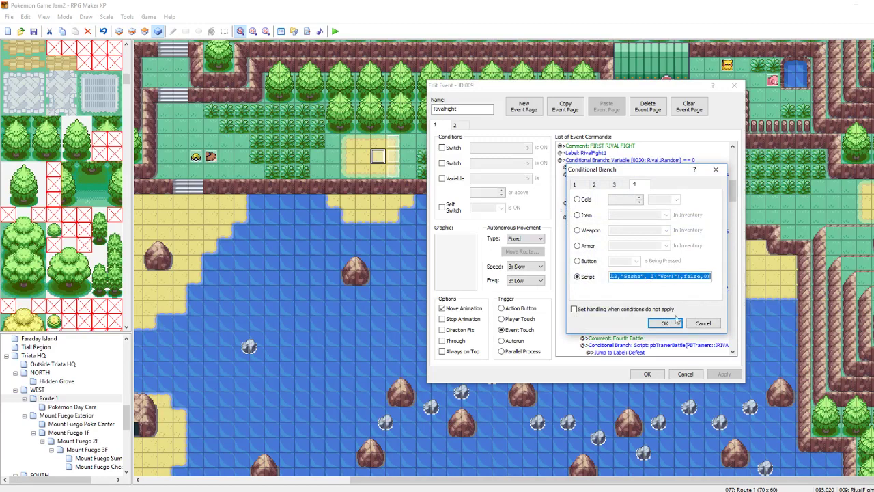
left_click(664, 322)
right_click(694, 235)
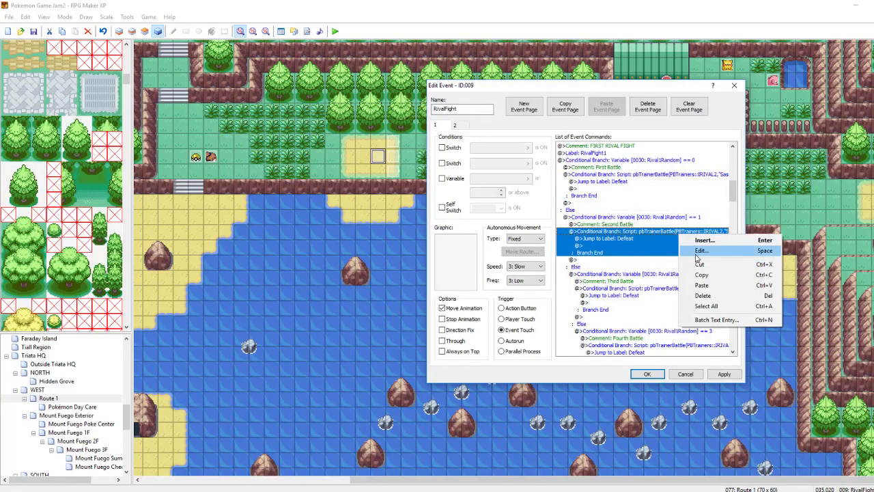
left_click(701, 250)
left_click_drag(656, 276, 762, 278)
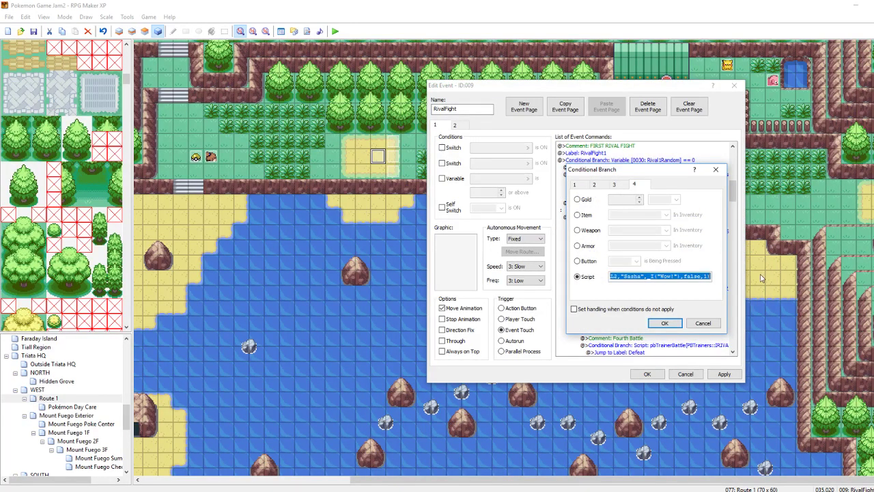
left_click(672, 323)
- Check the closing arguments of the Third Battle and Fourth Battle scripts under RivalFight1
left_click(669, 289)
right_click(668, 289)
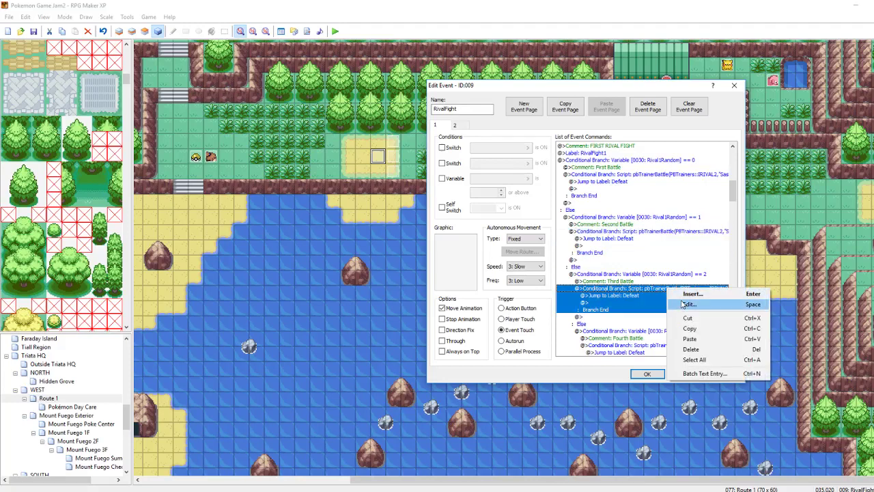
left_click(676, 305)
left_click_drag(665, 276, 744, 278)
left_click(669, 324)
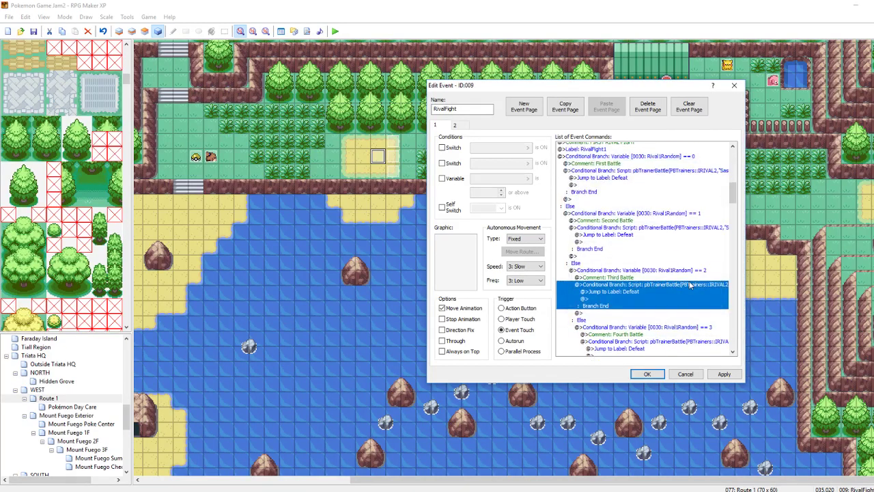
scroll(642, 273, "down", 2)
left_click(639, 267)
right_click(638, 266)
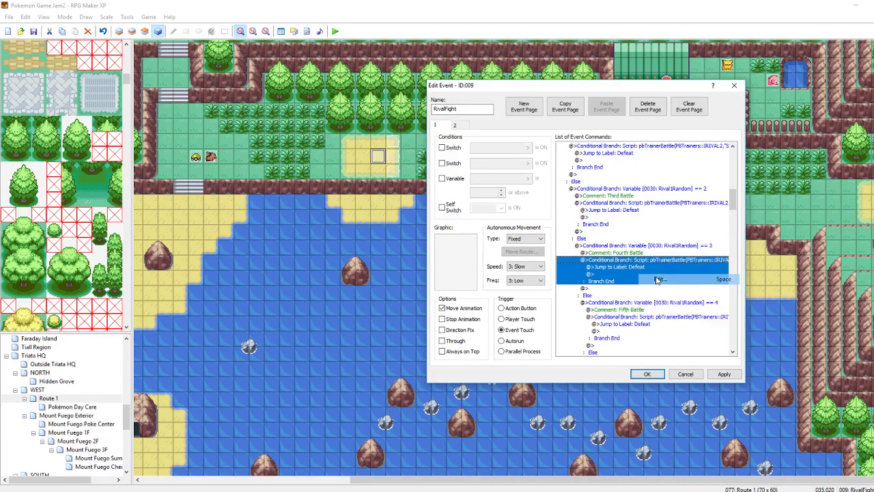
left_click(659, 279)
left_click_drag(659, 276, 763, 277)
left_click(675, 324)
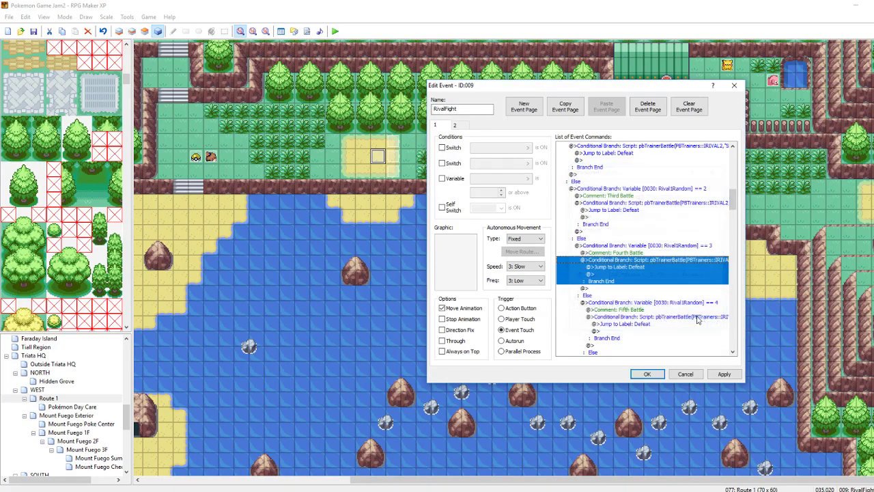
- Make the Fifth Battle branch a copy of the Fourth Battle script with its final argument set to 4, and apply it
left_click(649, 316)
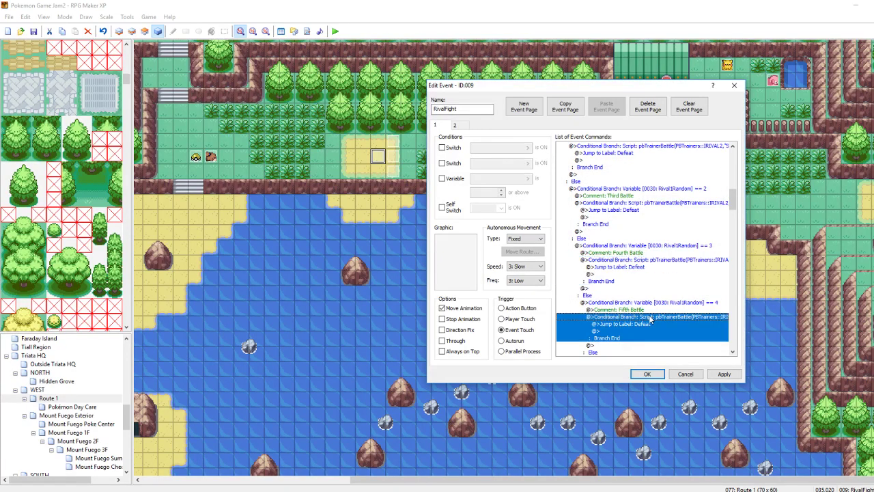
right_click(649, 316)
left_click(669, 328)
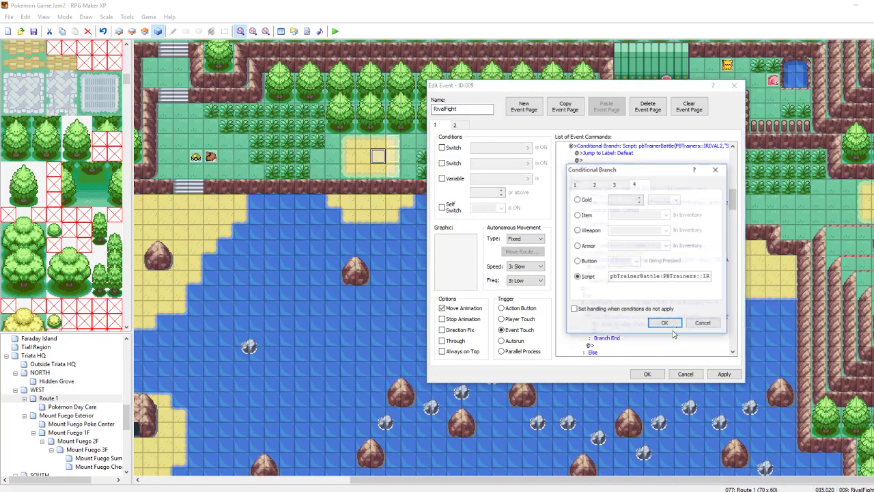
left_click_drag(666, 277, 747, 277)
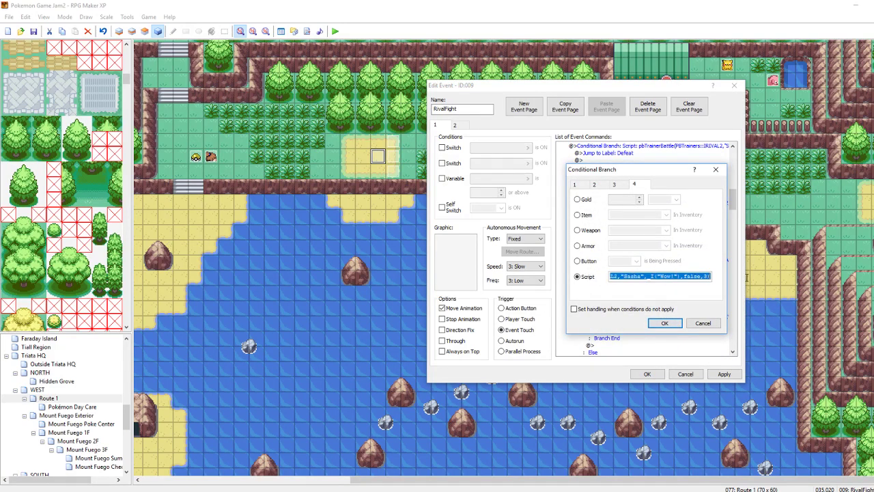
left_click(708, 275)
key("BackSpace")
type("4")
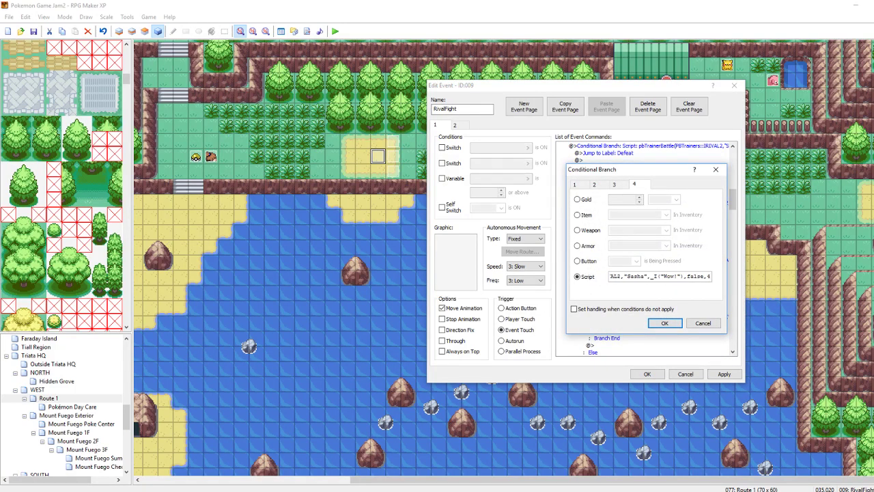
left_click(666, 323)
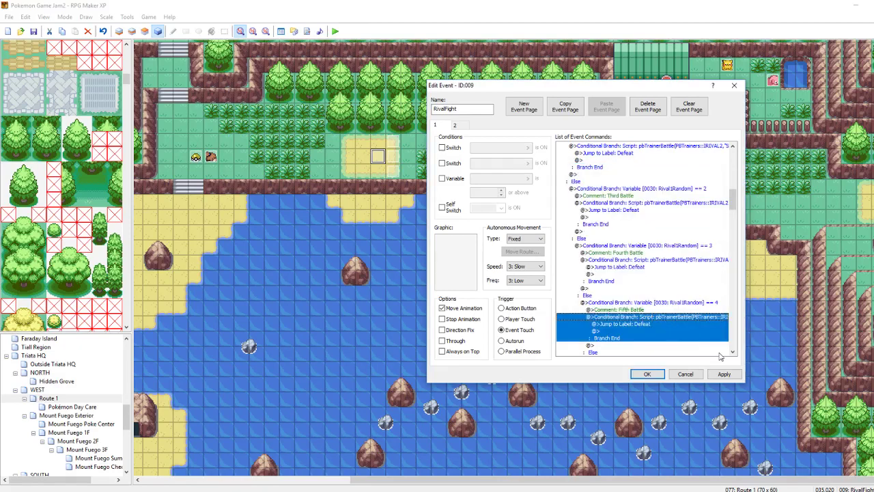
left_click(724, 374)
- Check the closing arguments of the Fifth Battle script and look over the start of the second rival fight section
scroll(667, 238, "down", 3)
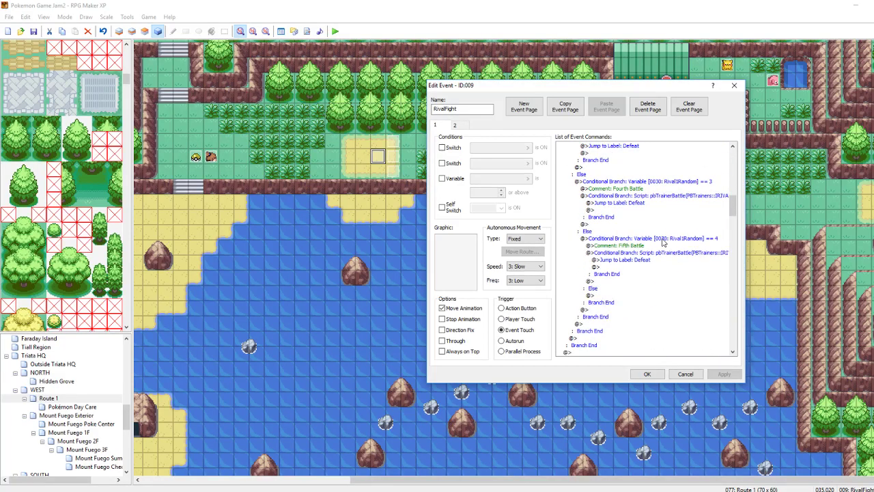
left_click(668, 253)
right_click(669, 257)
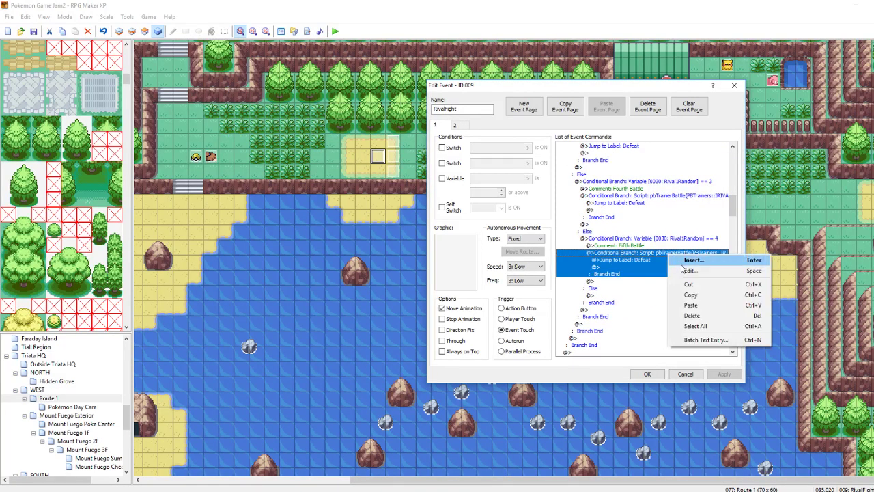
left_click(682, 263)
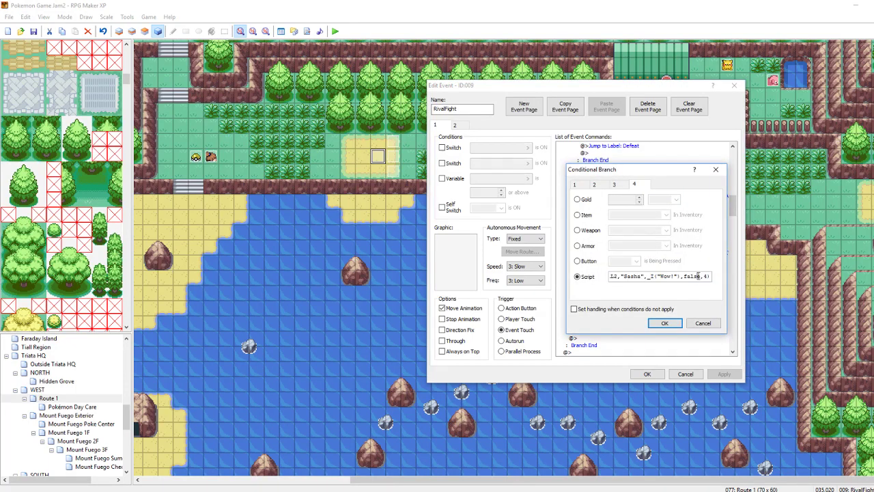
left_click(665, 323)
left_click(724, 375)
scroll(675, 323, "down", 2)
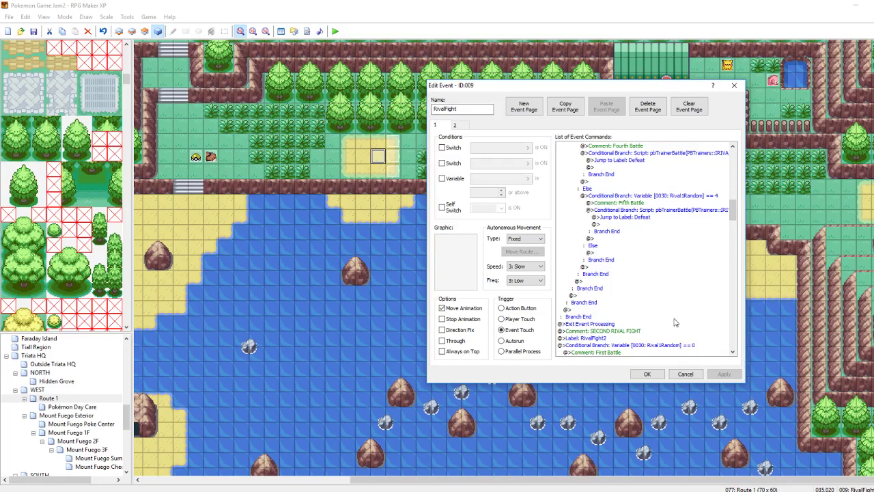
left_click(649, 212)
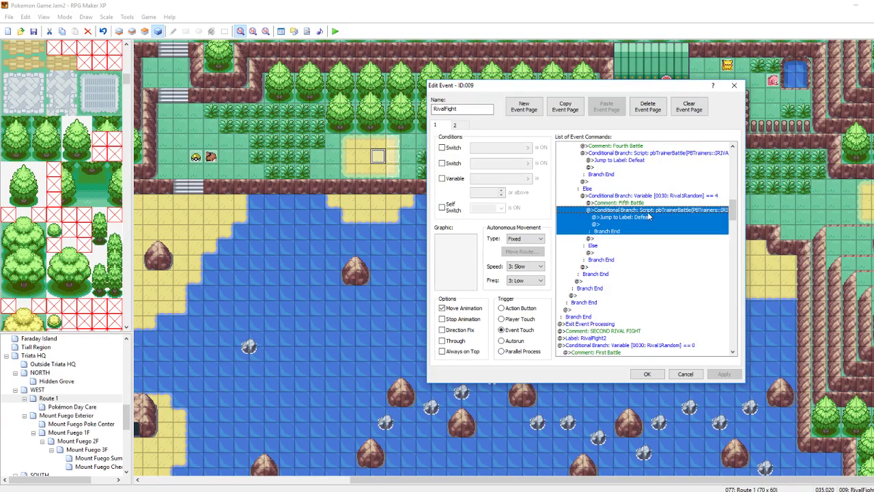
scroll(648, 216, "down", 2)
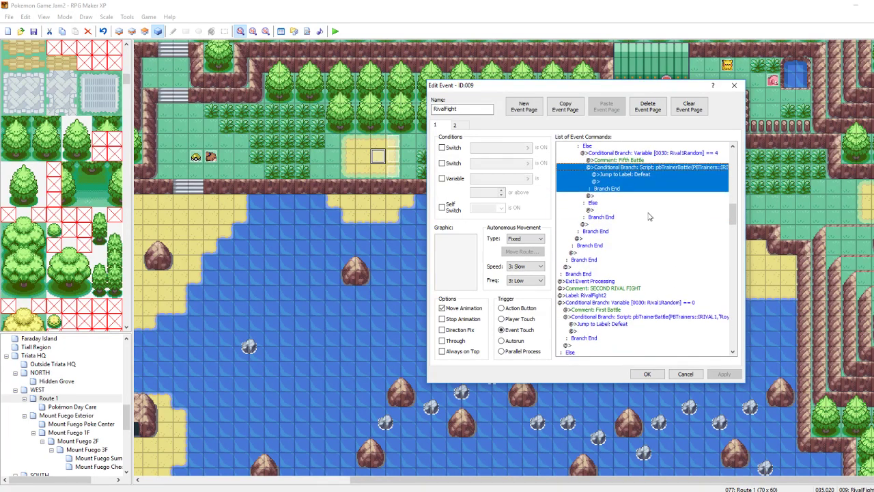
- Switch to the web browser window with the boy_dive_offset.png sprite sheet
key("alt+Tab")
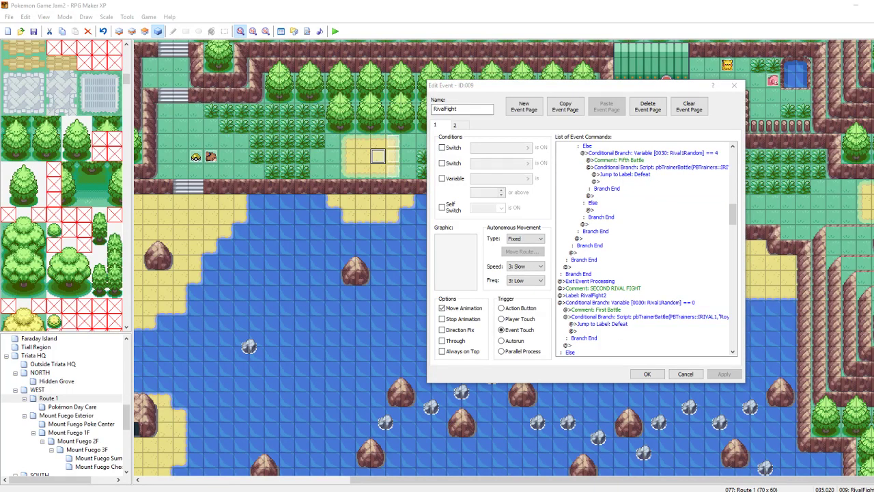
key("alt+Tab")
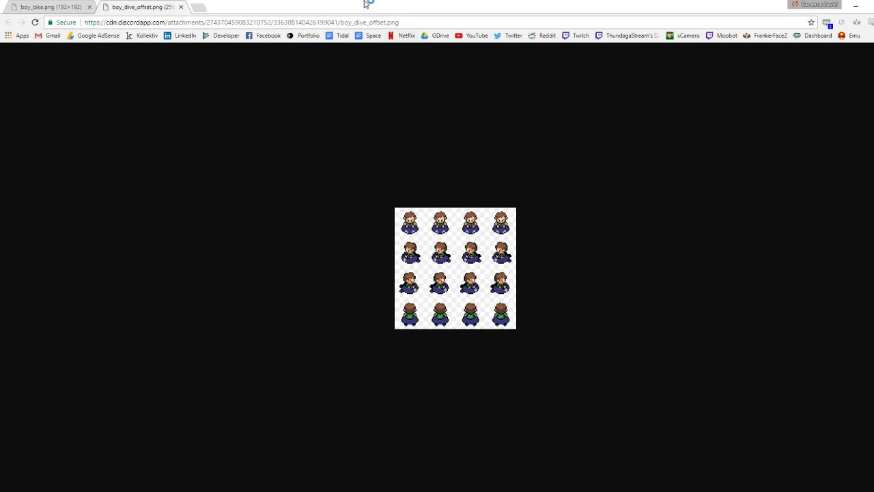
- Back up the existing boy_bike.png in the Characters folder and save the new boy_bike.png sprite sheet over the original
left_click(66, 6)
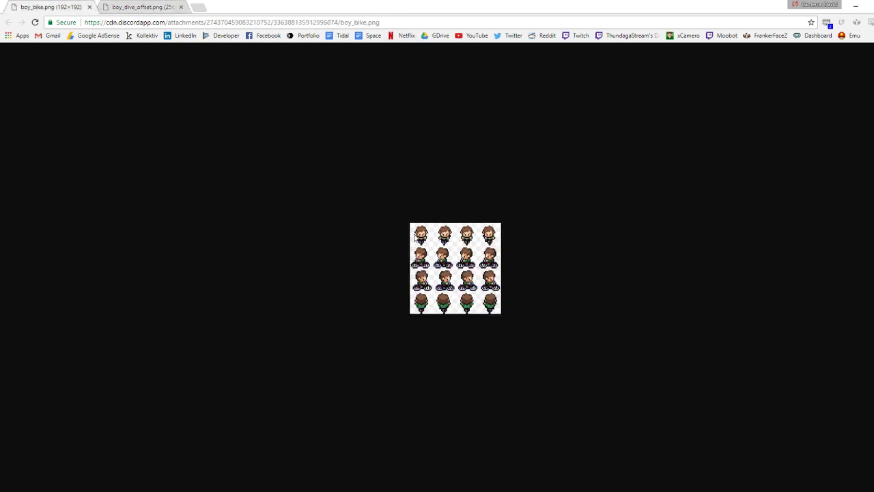
right_click(424, 241)
left_click(459, 258)
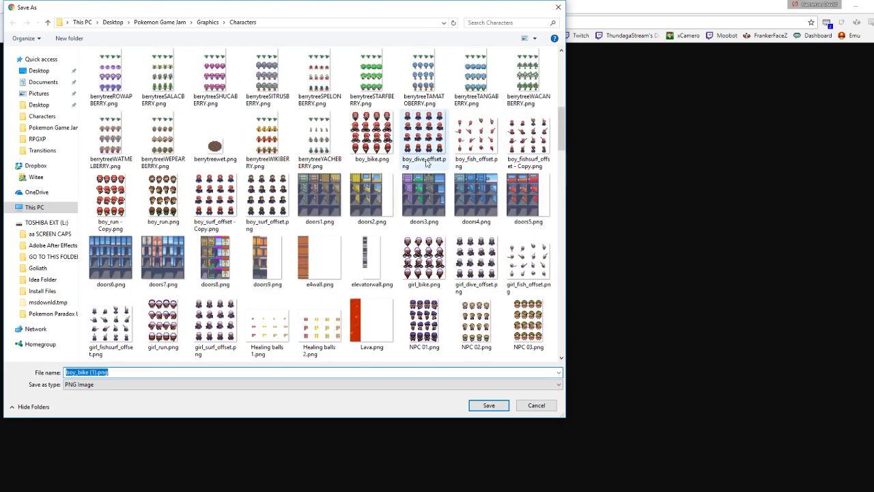
left_click(374, 140)
key("ctrl+c")
key("ctrl+v")
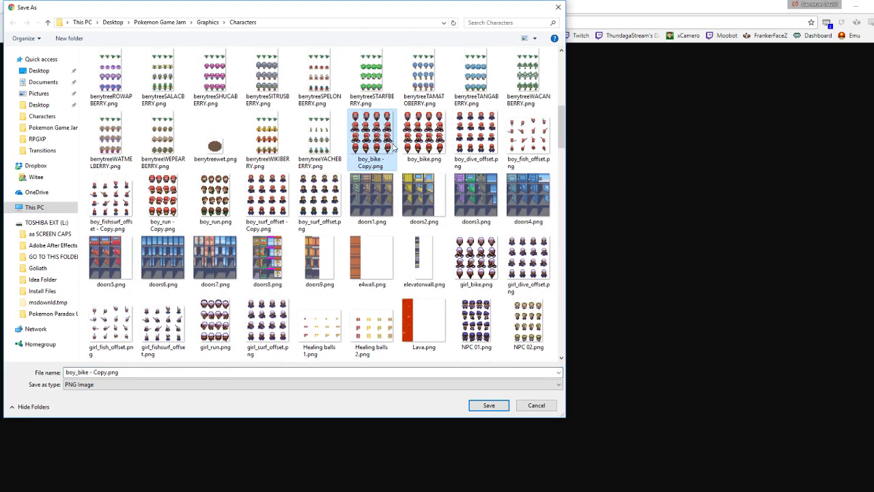
left_click(424, 136)
left_click(488, 405)
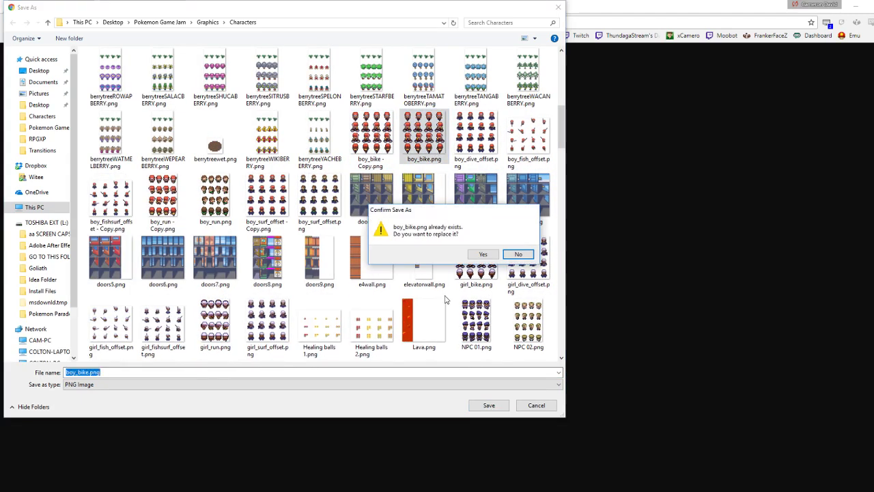
left_click(483, 254)
- Back up the existing boy_dive_offset.png in the Characters folder and save the new dive sprite sheet over the original
left_click(180, 4)
right_click(433, 226)
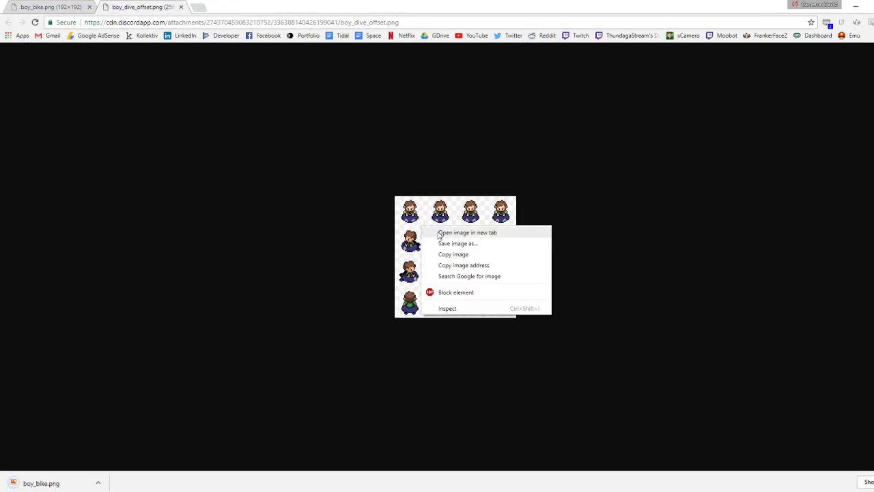
left_click(459, 241)
scroll(369, 224, "down", 8)
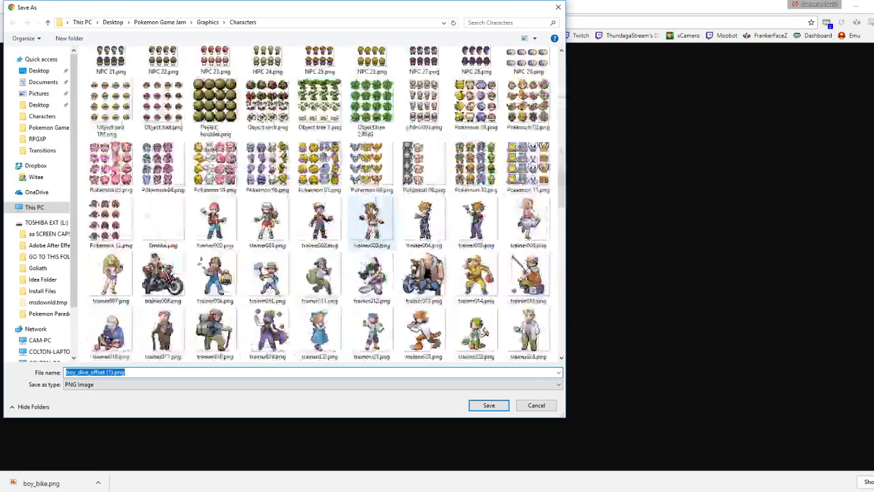
scroll(355, 221, "up", 3)
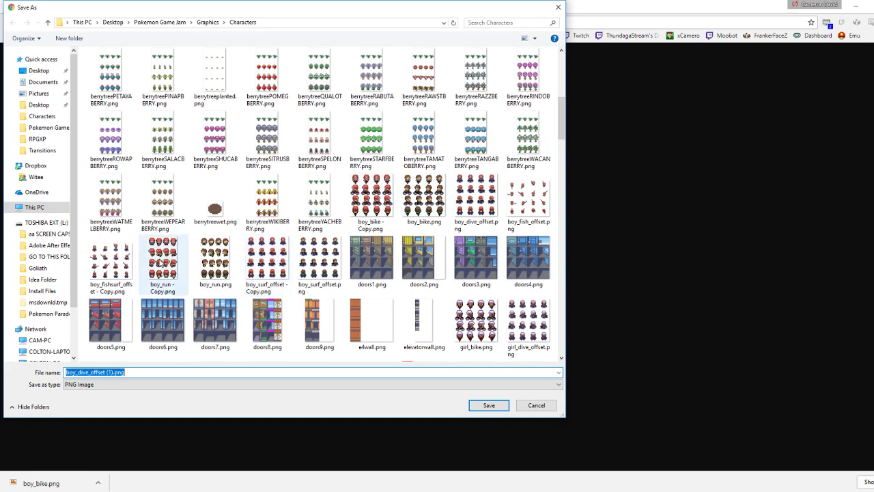
left_click(483, 213)
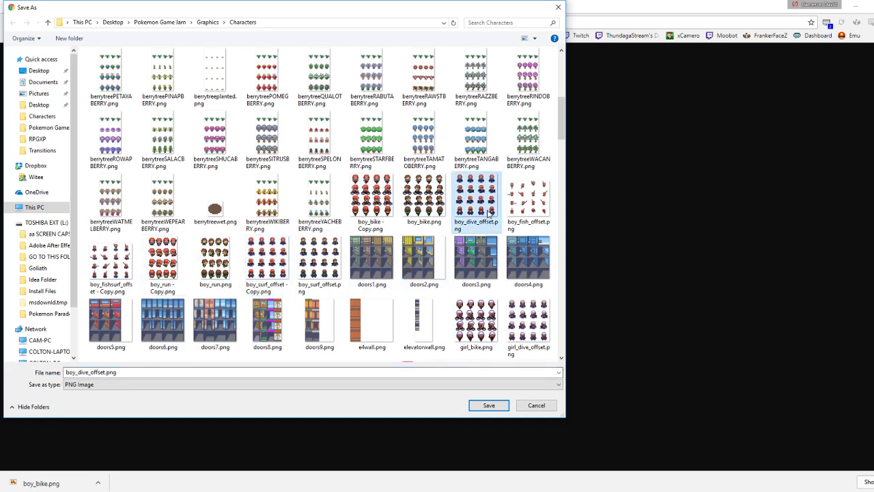
key("ctrl+c")
key("ctrl+v")
left_click(527, 201)
left_click(489, 405)
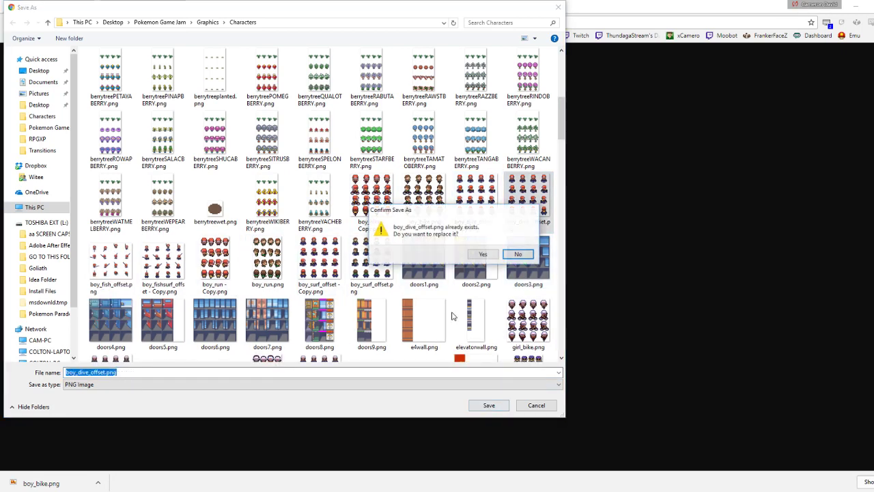
left_click(493, 256)
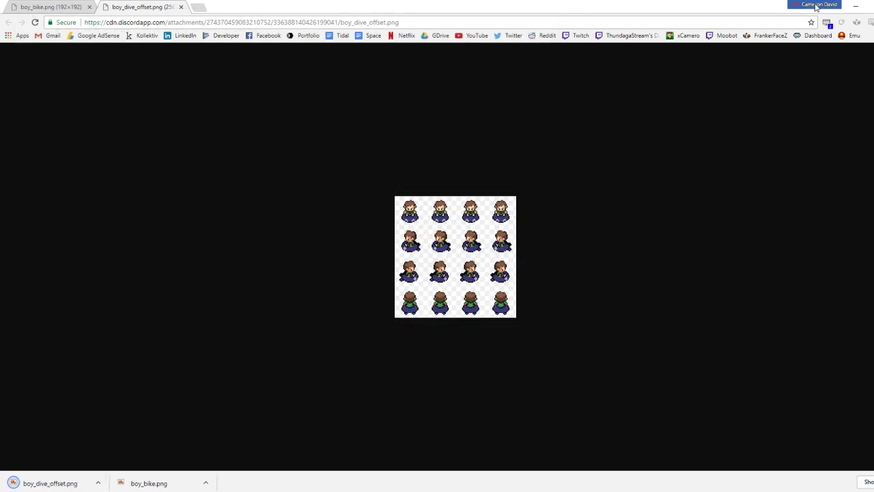
- Switch to Notepad++, open ArtList.txt and place it first among the open files
left_click(856, 6)
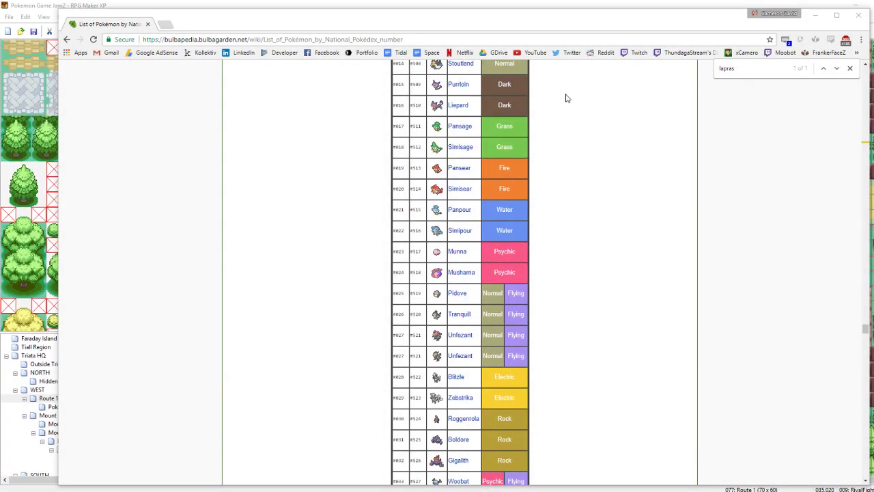
left_click(546, 2)
key("alt+Tab")
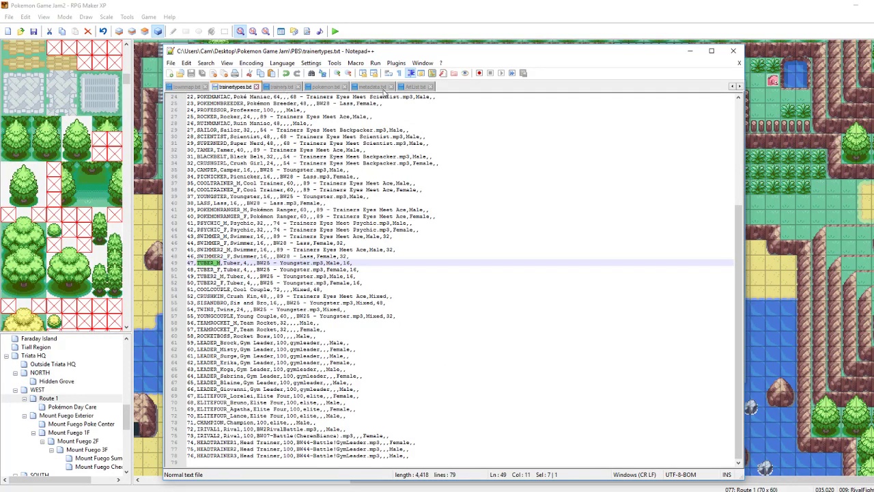
left_click_drag(416, 87, 194, 89)
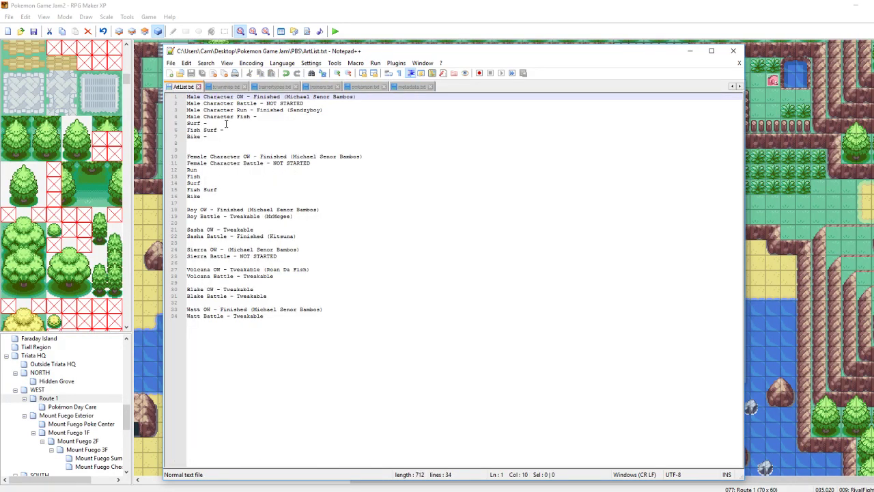
- Mark the male character's Surf and Bike entries as Finished in ArtList.txt
left_click(270, 118)
left_click(230, 124)
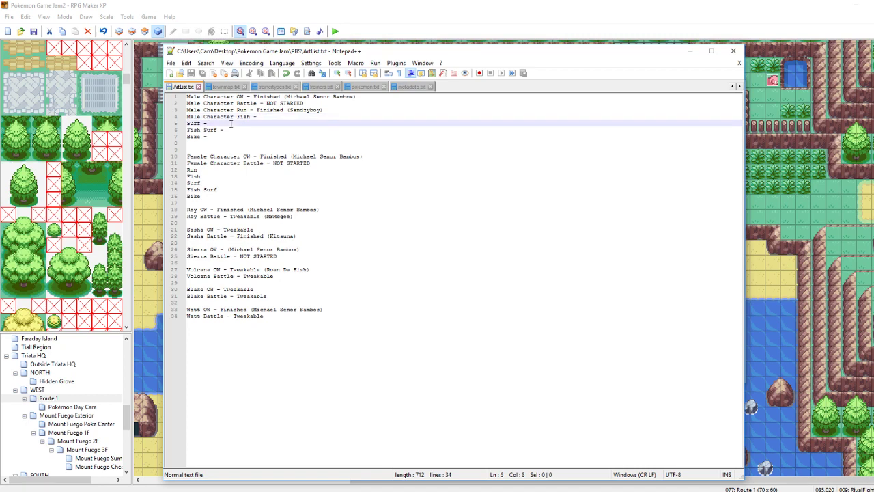
type("Fin")
key("Escape")
left_click(228, 135)
type("Finis")
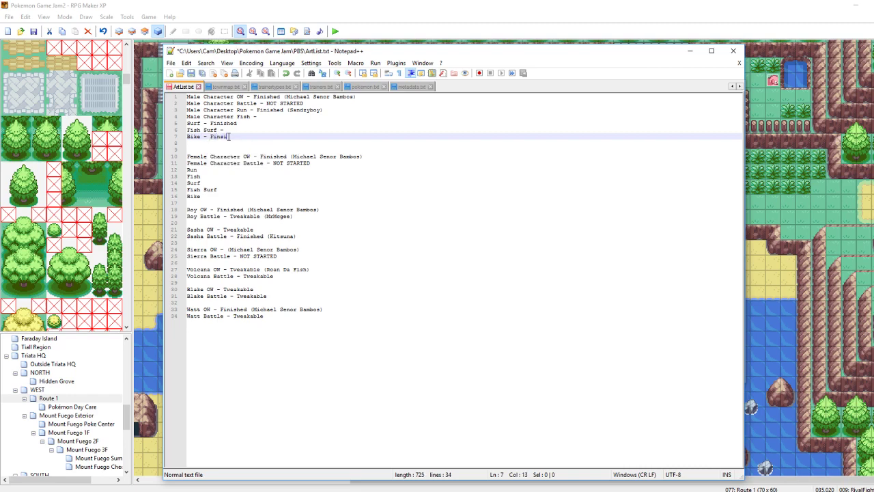
type("hed")
- Add the line "Dive - Finished" below the male character's Bike entry and correct the spelling of Finished in the Bike entry
key("Return")
type("D")
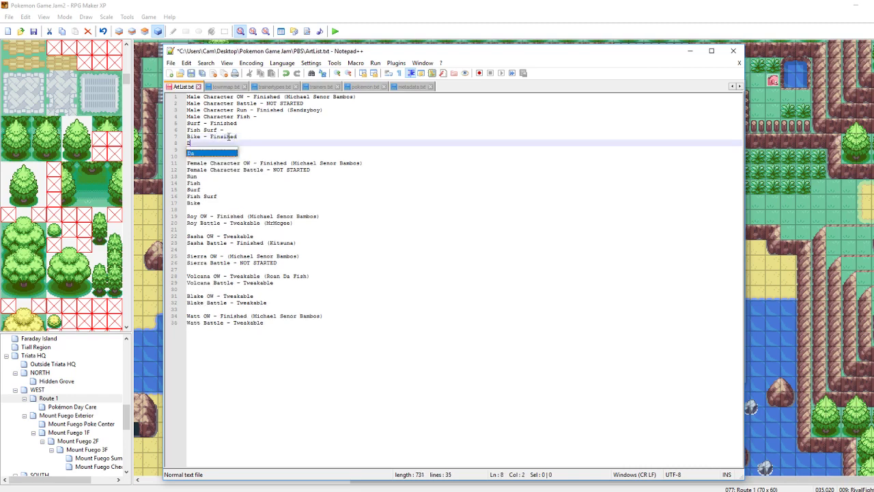
type("ive - ")
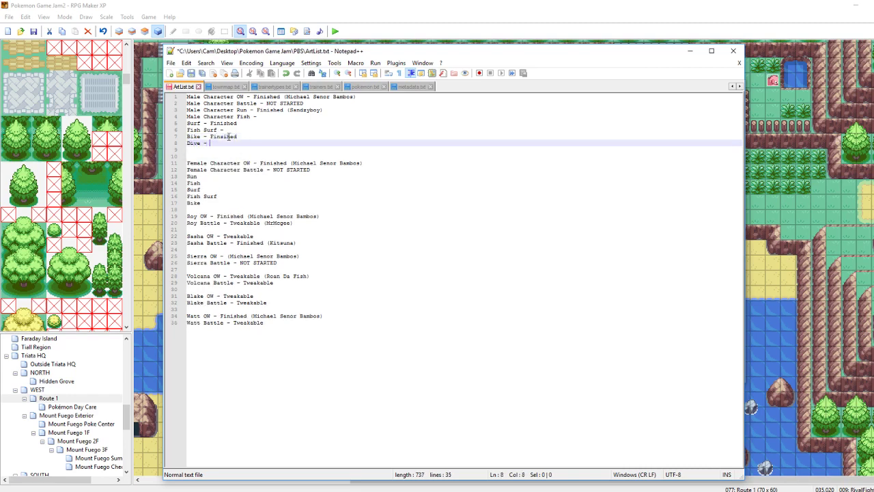
type("Finished")
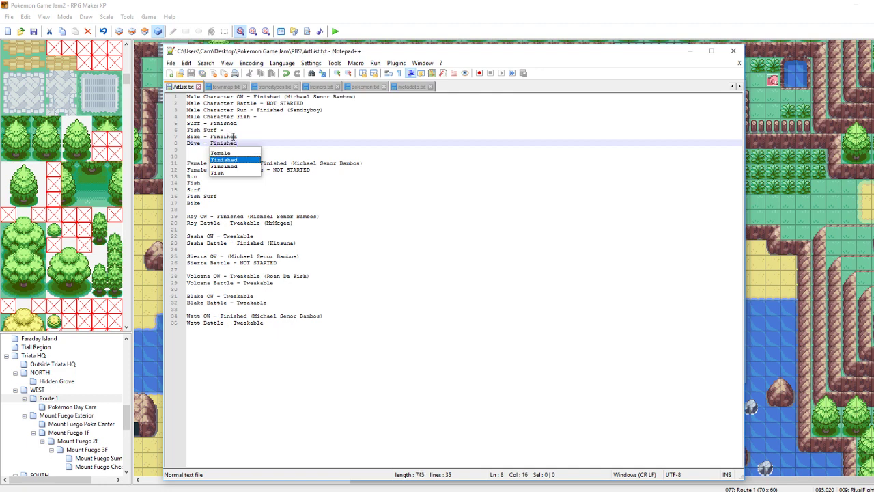
left_click(233, 137)
key("Delete")
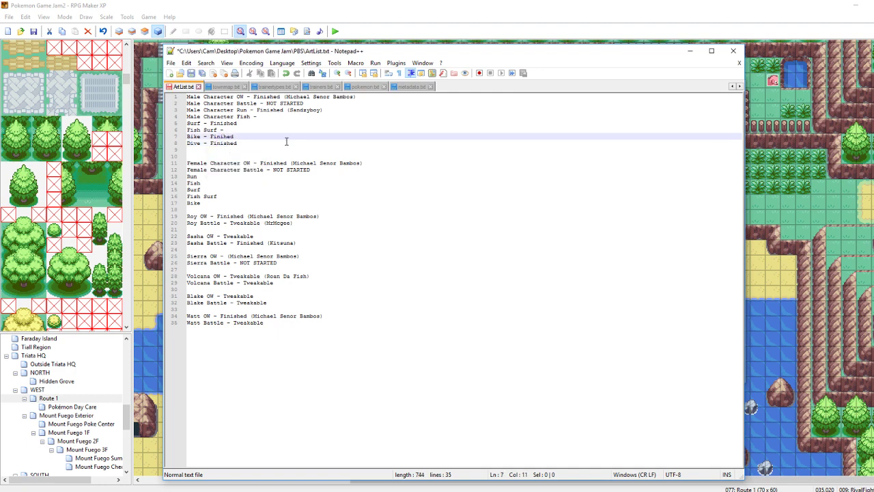
type("s")
- Copy the artist credit from the Male Character Run line onto the Bike, Dive and Surf entries, and save ArtList.txt
left_click_drag(324, 111, 288, 111)
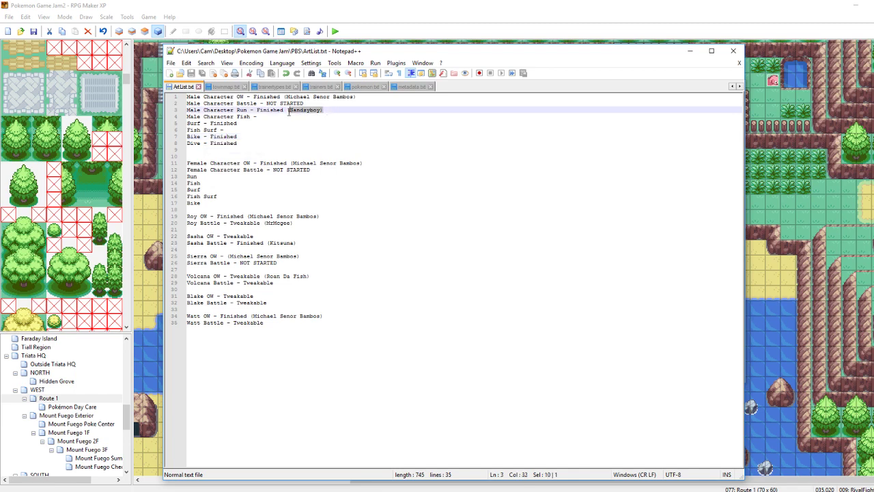
left_click(241, 137)
key("ctrl+v")
left_click(251, 143)
key("ctrl+v")
left_click(246, 123)
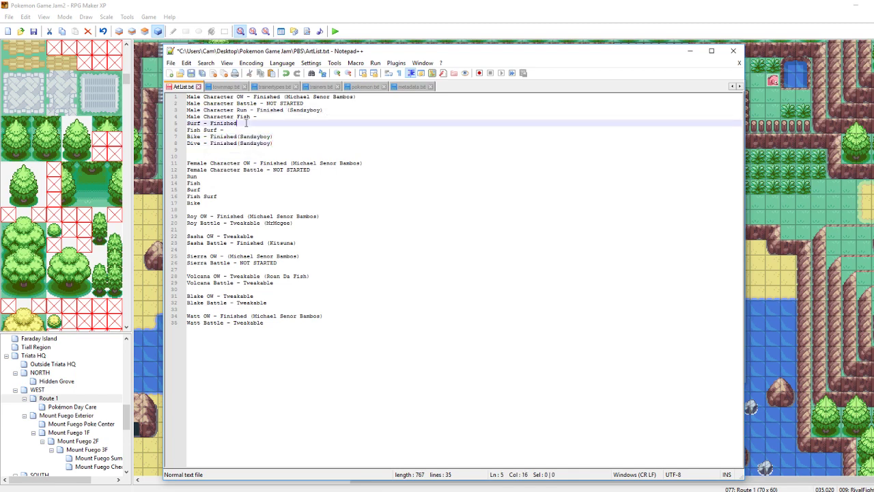
key("ctrl+v")
key("ctrl+s")
left_click(326, 137)
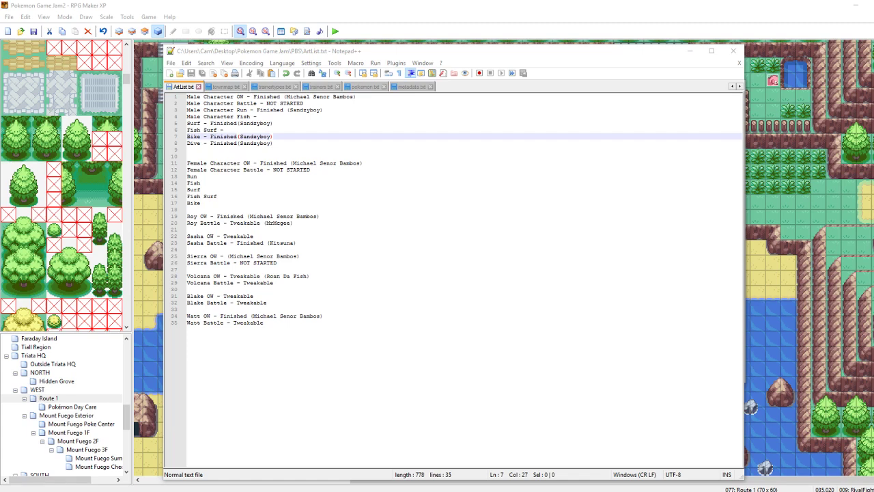
- Return to the RivalFight event in RPG Maker XP and replace the First Battle script branch under RivalFight2 with the Fifth Battle branch
left_click(650, 29)
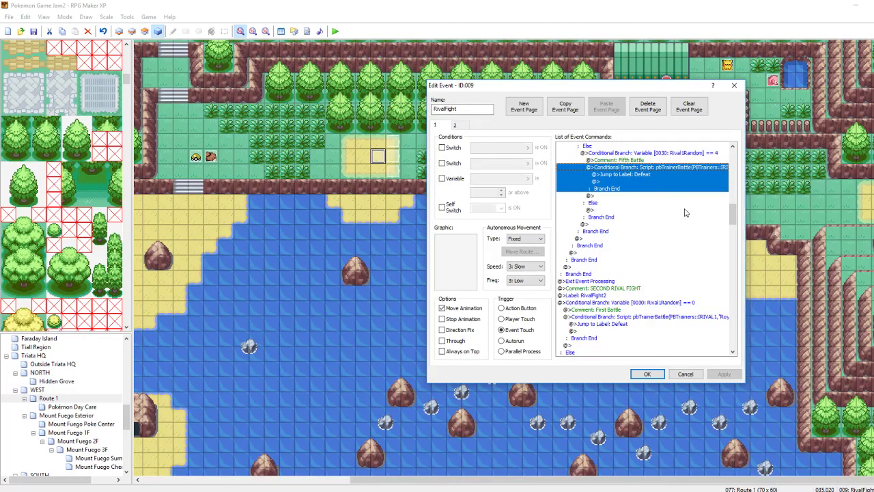
left_click(624, 174)
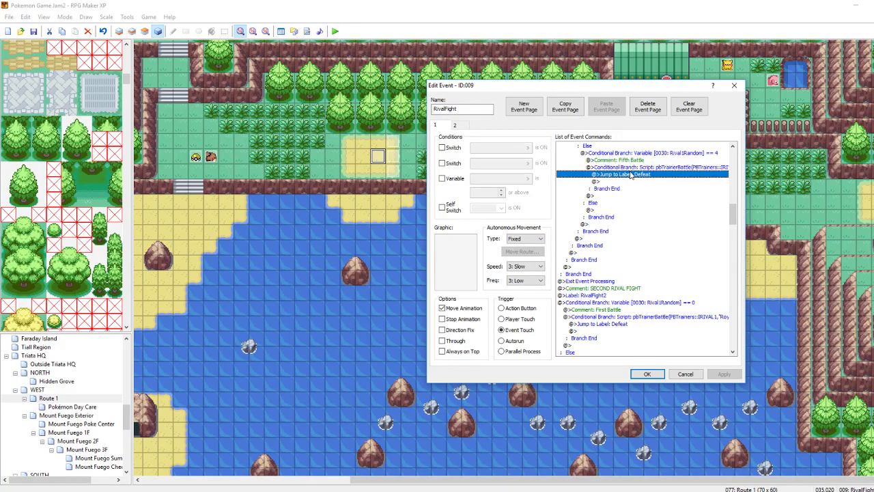
left_click(631, 168)
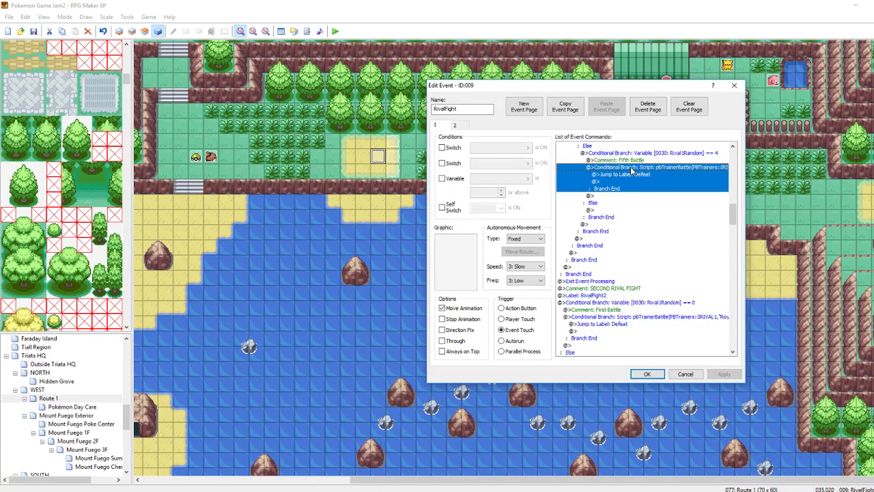
left_click(620, 319)
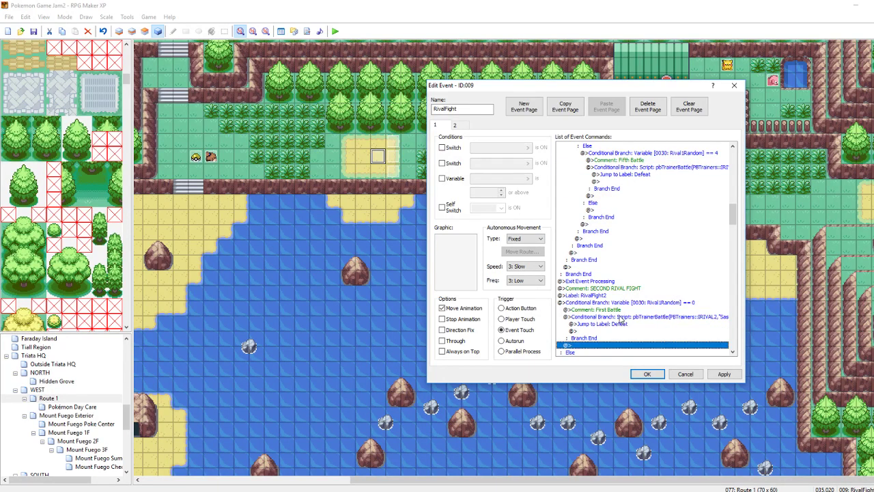
- Change the final argument of Sasha's trainer battle script in the First Battle branch under RivalFight2
right_click(638, 331)
left_click(640, 332)
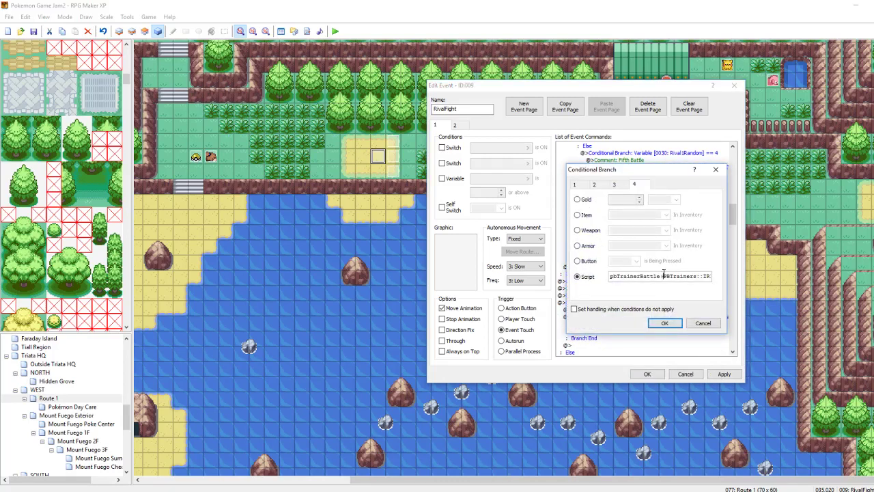
left_click_drag(662, 274, 744, 279)
left_click(706, 277)
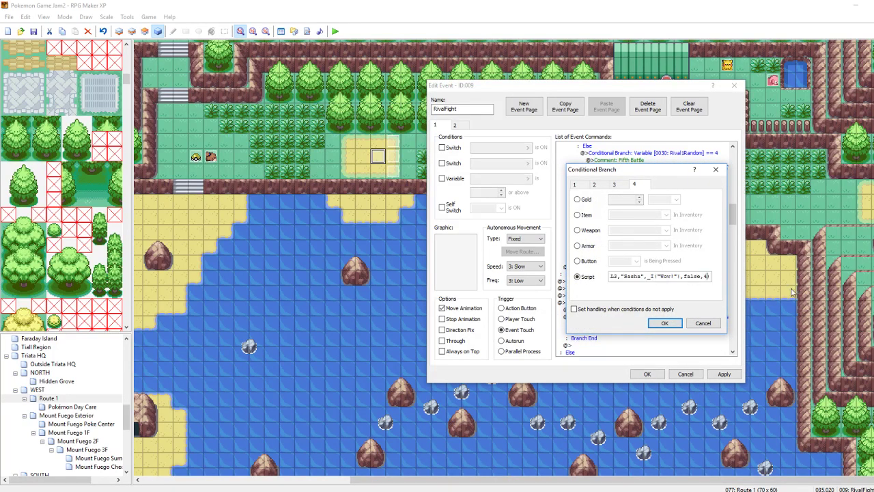
key("BackSpace")
key("BackSpace")
type("8")
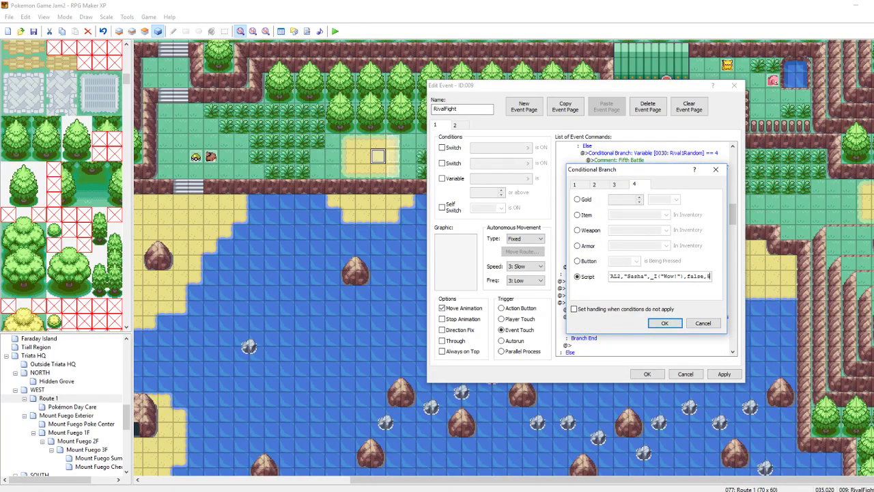
left_click(664, 323)
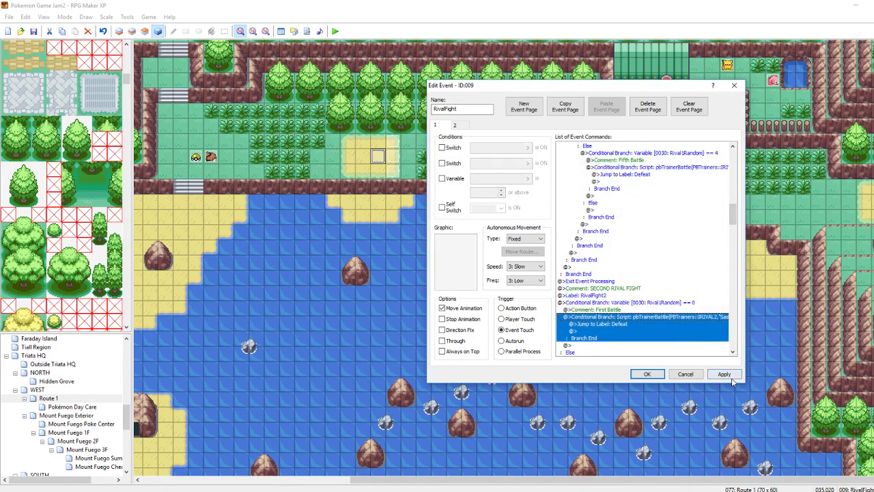
- Copy the First Battle script branch under RivalFight2 and clear the old script branch from the Second Battle for its replacement
left_click(677, 318)
scroll(676, 317, "down", 4)
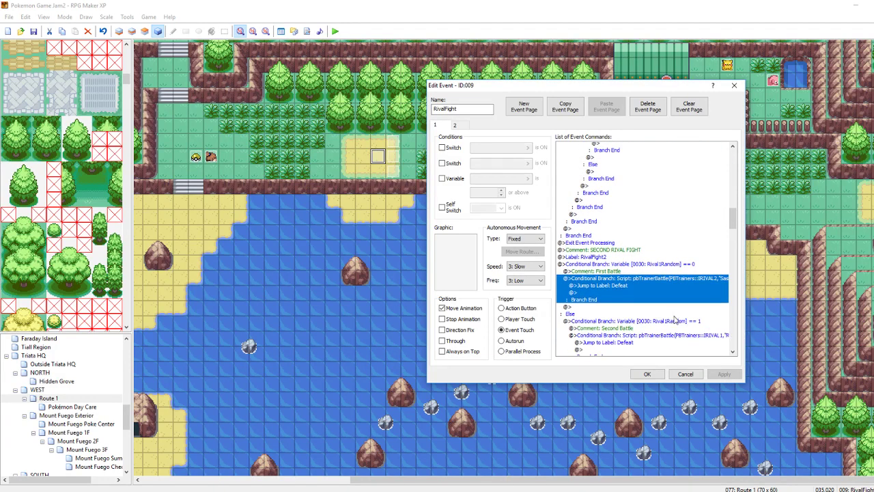
left_click(626, 292)
key("ctrl+v")
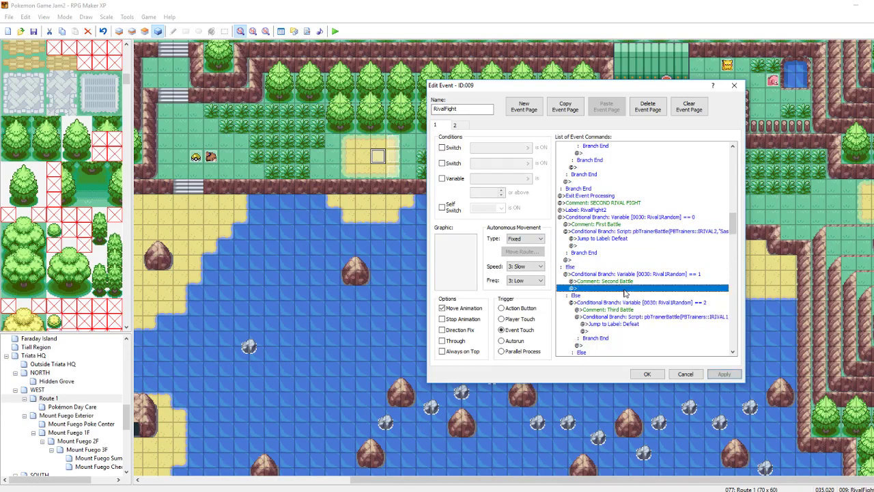
key("Delete")
- Put the copied Sasha script branch into the Second Battle under RivalFight2, update its final argument, and apply the event changes
right_click(625, 293)
left_click(652, 312)
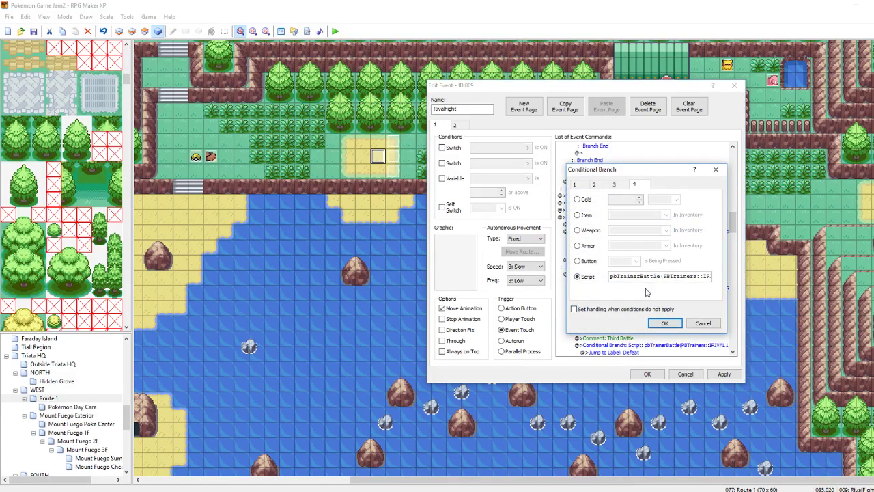
left_click(707, 275)
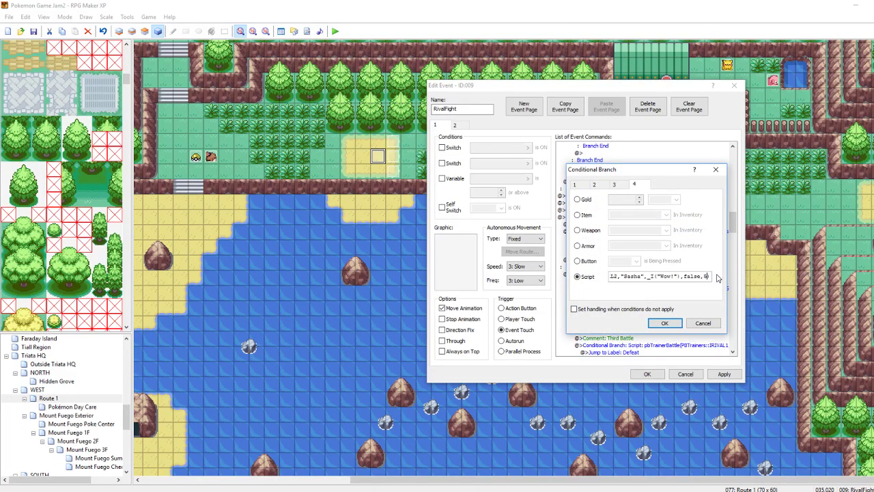
left_click(664, 323)
left_click(724, 374)
scroll(649, 287, "down", 1)
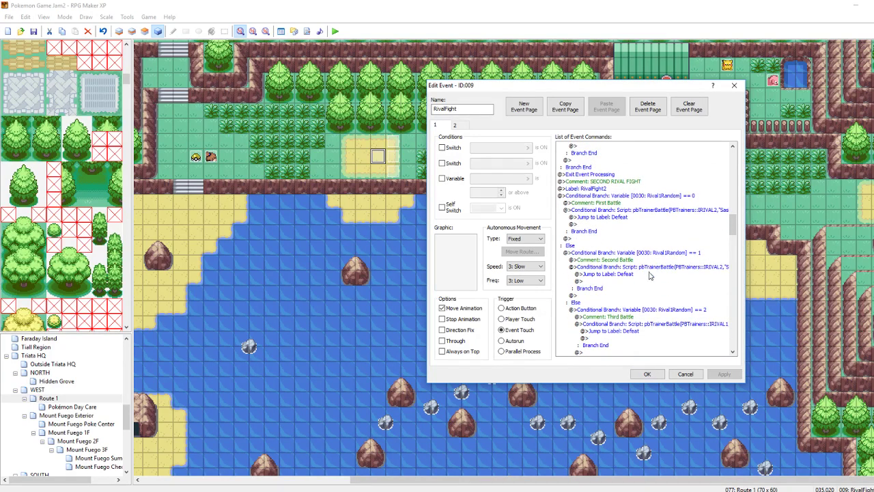
- Replace the Third Battle script branch under RivalFight2 with the copied Sasha branch and set its final argument to 7
left_click(653, 267)
left_click(630, 324)
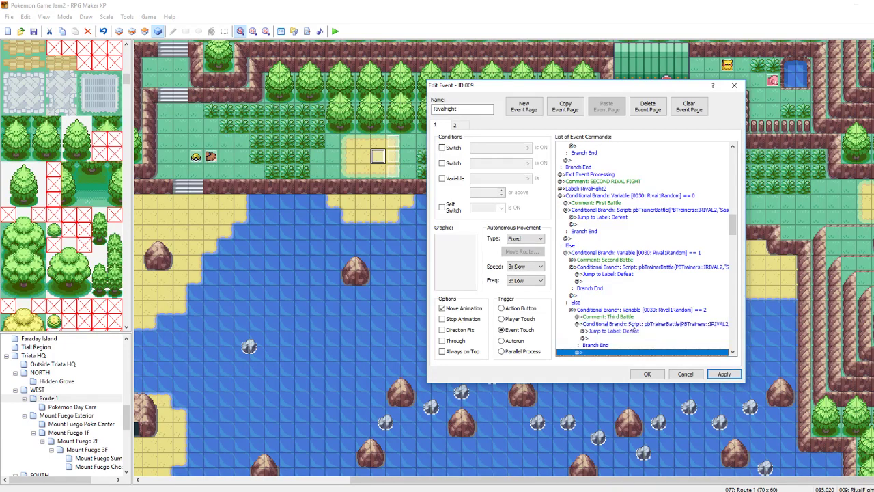
right_click(630, 322)
left_click(676, 328)
key("Escape")
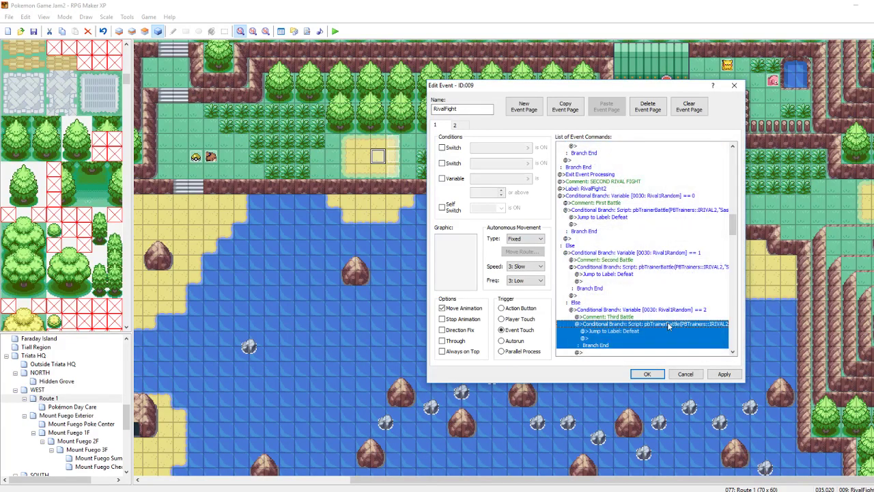
right_click(667, 322)
left_click(683, 339)
key("ctrl+v")
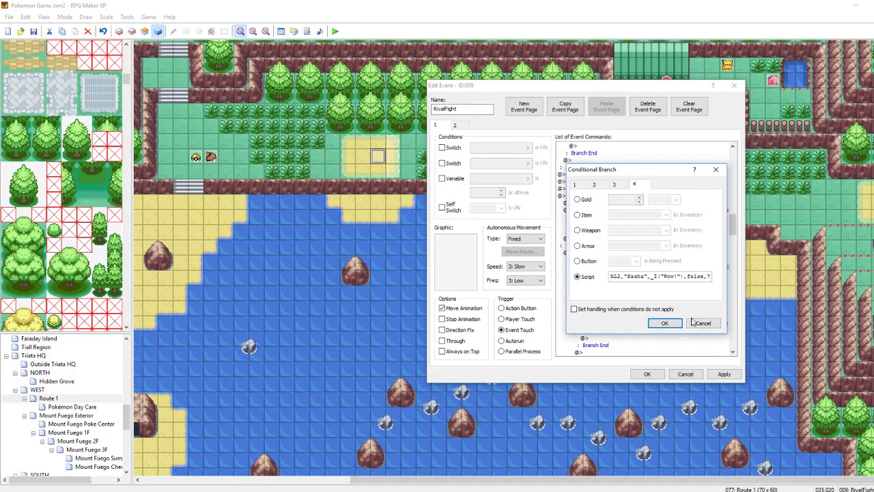
left_click(664, 322)
- Copy the Third Battle script branch under RivalFight2 and replace the Fourth Battle script branch with it
scroll(654, 285, "down", 2)
left_click(653, 286)
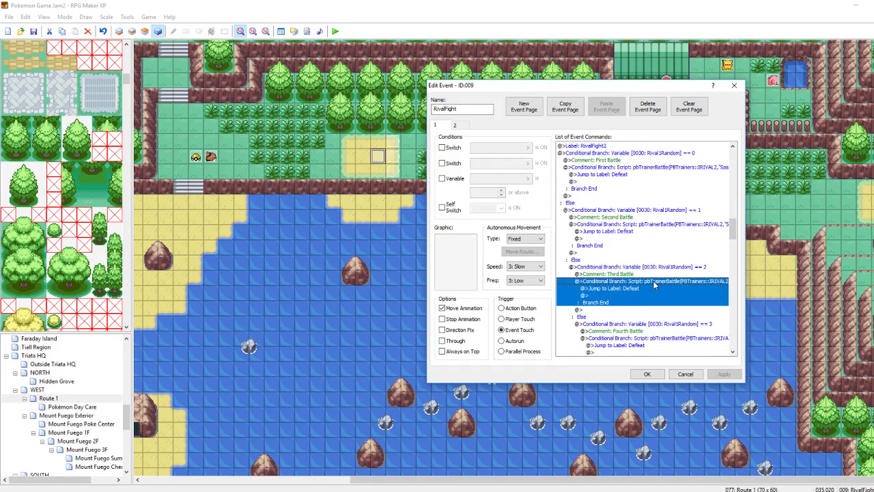
scroll(653, 286, "down", 3)
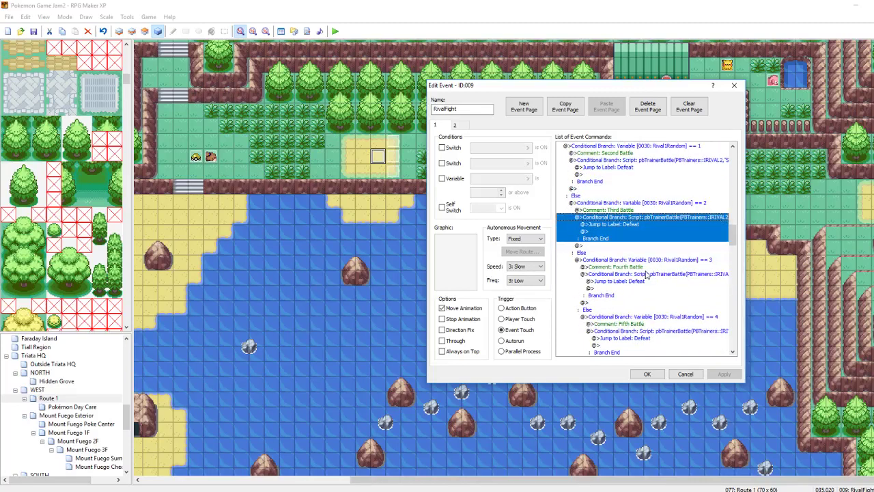
left_click(645, 276)
key("Delete")
key("ctrl+v")
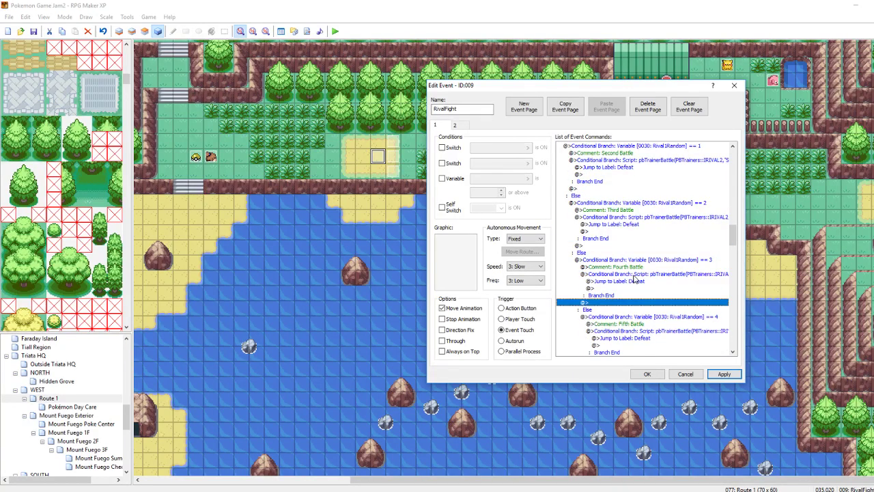
- Change the final argument of Sasha's trainer battle script in the Fourth Battle under RivalFight2 and apply the event changes
right_click(634, 275)
left_click(666, 293)
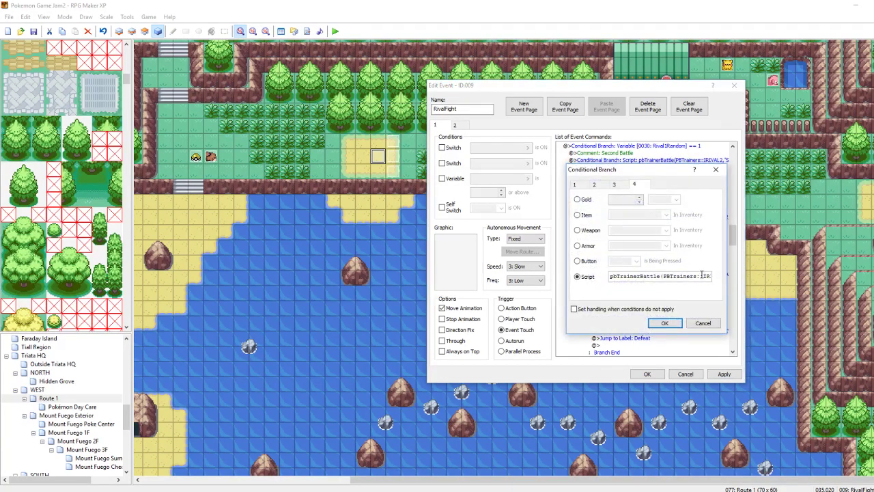
left_click_drag(701, 274, 742, 280)
left_click(707, 276)
key("BackSpace")
left_click(662, 322)
left_click(723, 373)
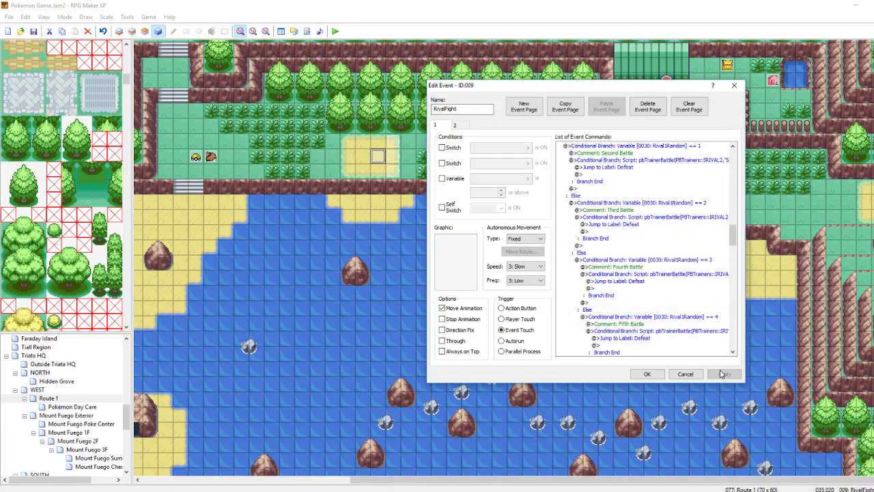
- Replace the Fifth Battle script branch under RivalFight2 with the copied Sasha script branch
scroll(685, 266, "down", 2)
left_click(650, 266)
key("ctrl+c")
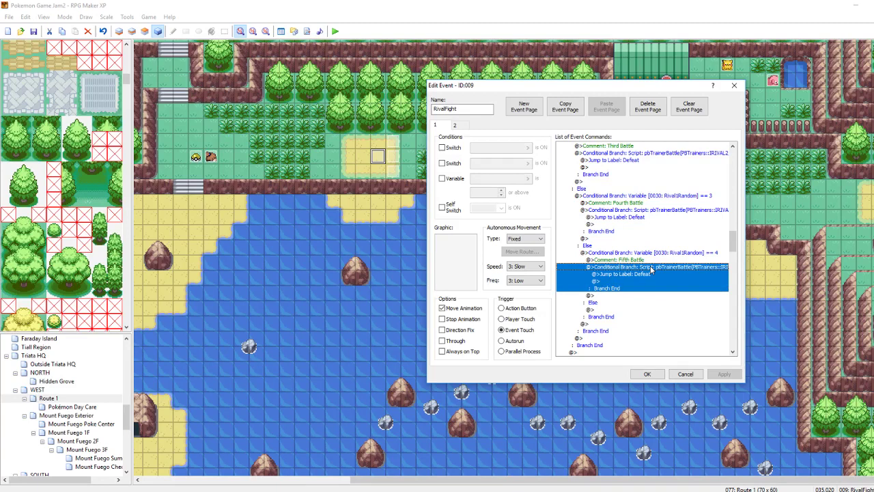
key("ctrl+v")
key("Delete")
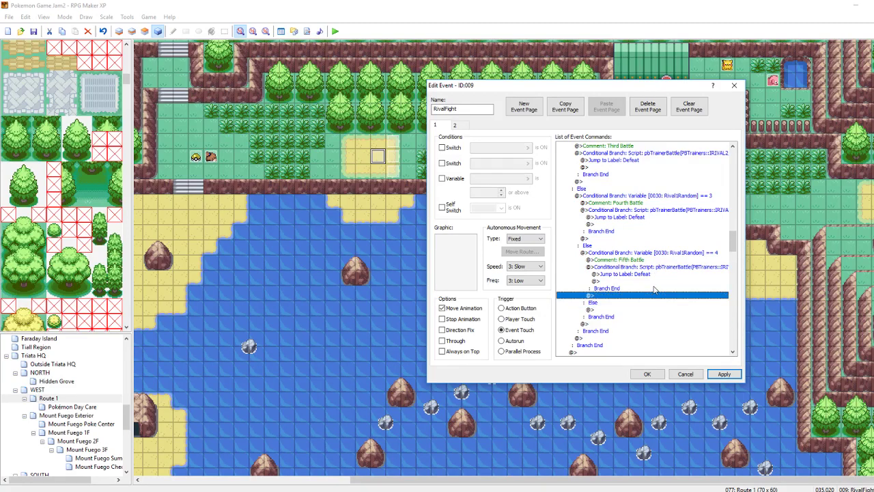
- Set the final argument of Sasha's Fifth Battle script under RivalFight2 to 9 and apply the event changes
right_click(653, 269)
left_click(672, 274)
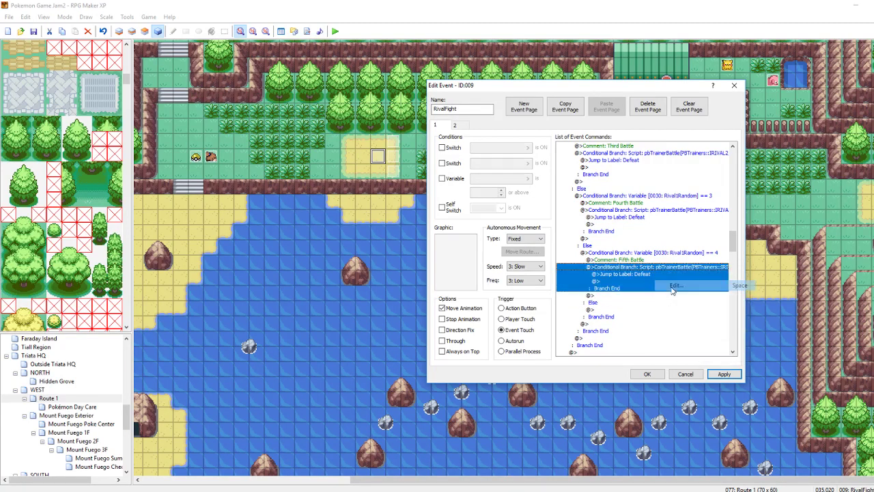
left_click_drag(610, 276, 729, 279)
left_click(707, 276)
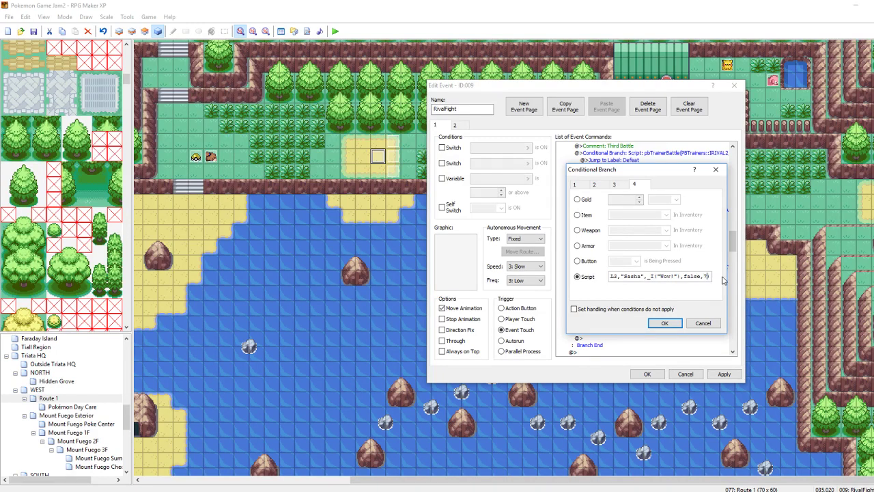
key("BackSpace")
type("9")
left_click(664, 323)
left_click(723, 374)
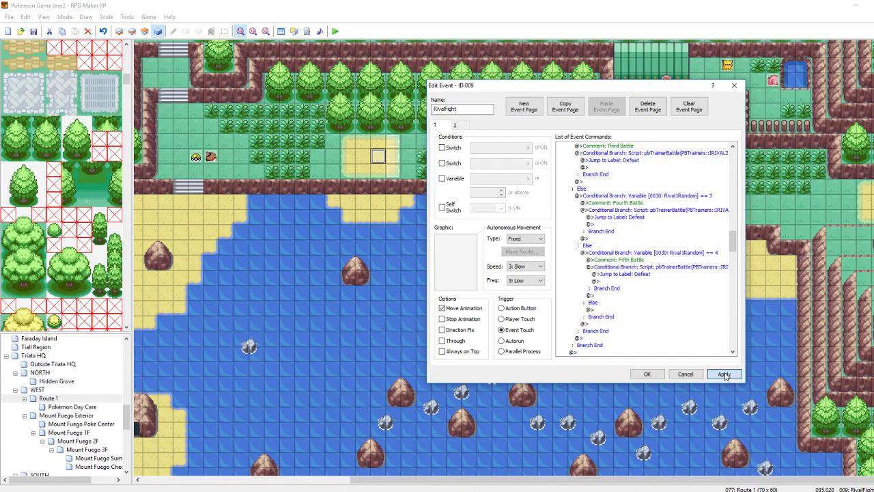
- Check the trainer battle scripts of the Fourth and Fifth Battle branches under RivalFight2
left_click(678, 216)
right_click(678, 217)
left_click(696, 228)
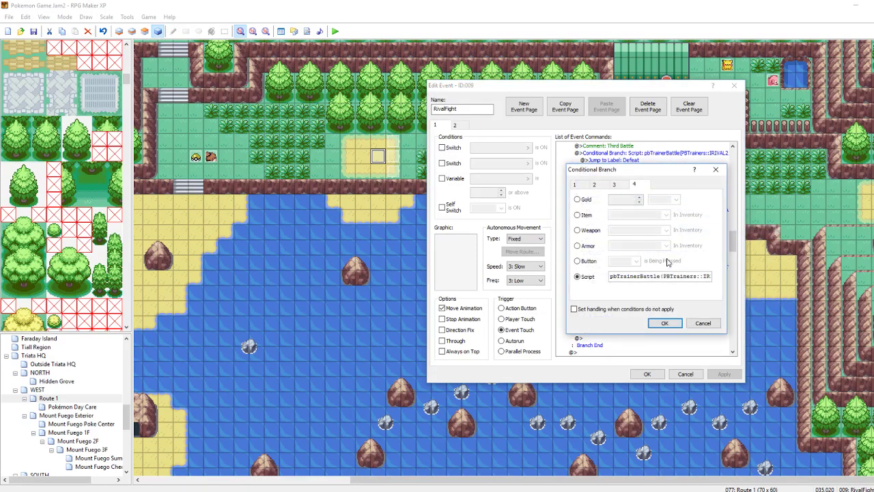
key("ctrl+a")
left_click(664, 323)
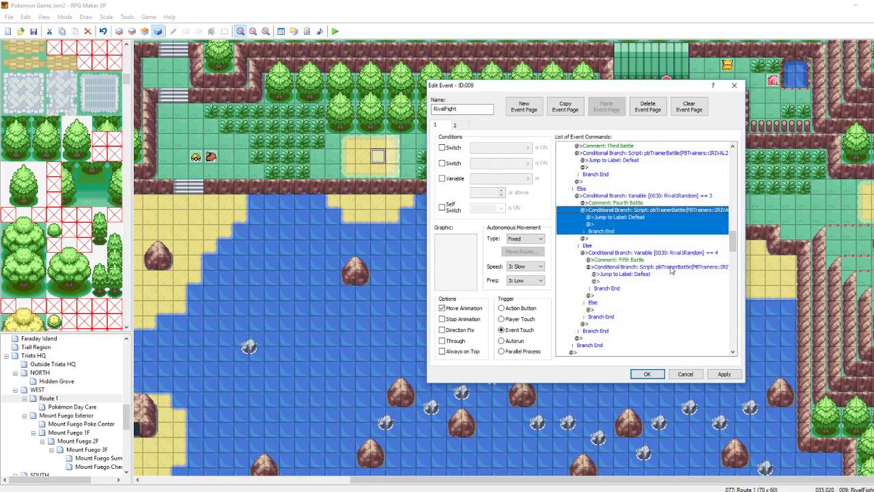
right_click(672, 267)
left_click(693, 280)
key("ctrl+a")
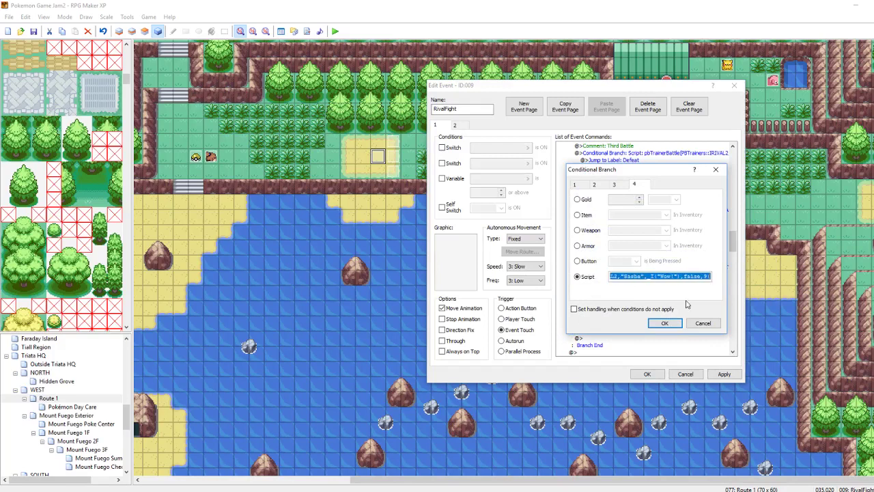
left_click(664, 323)
scroll(681, 280, "down", 2)
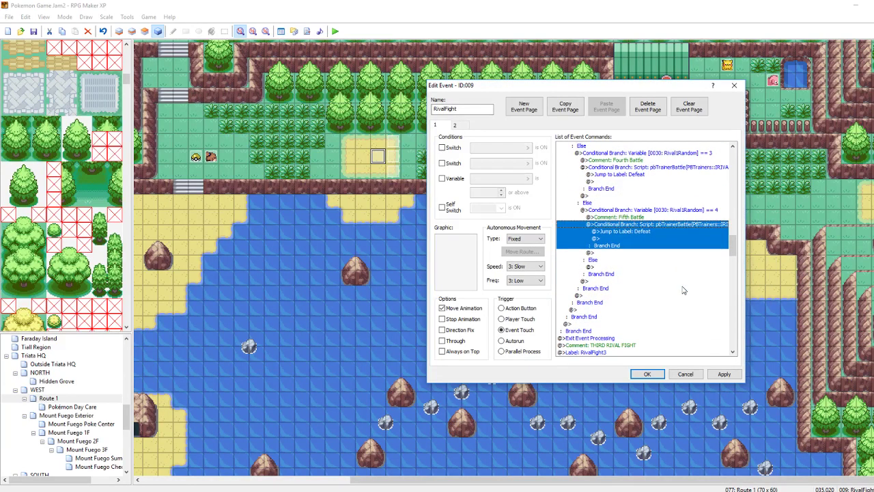
left_click(722, 375)
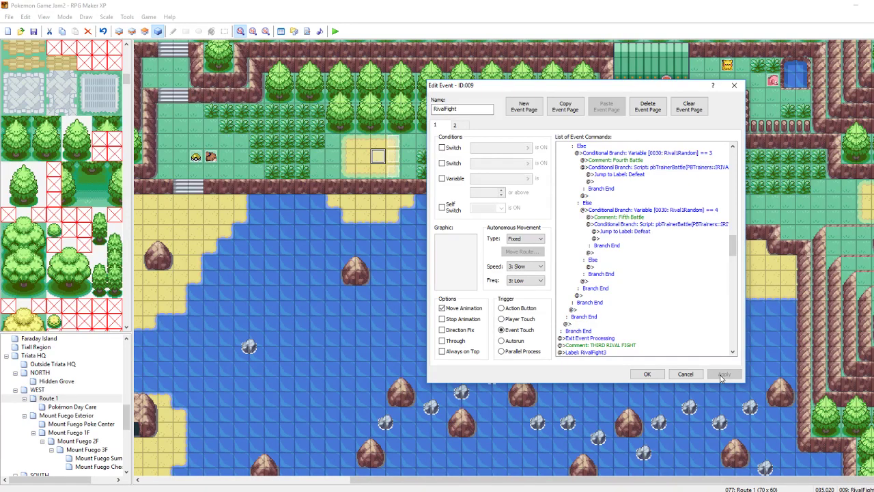
- Copy the Fifth Battle script branch from RivalFight2 and replace the First Battle script branch under RivalFight3 with it
left_click(620, 225)
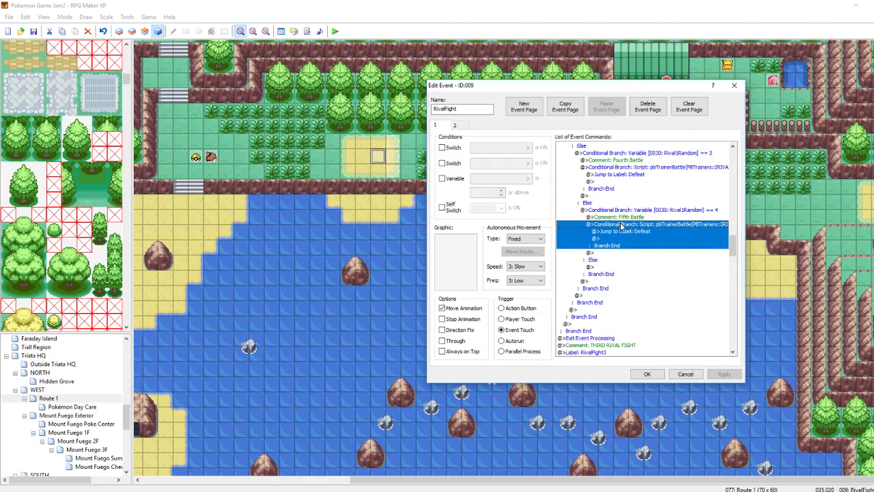
scroll(620, 225, "down", 6)
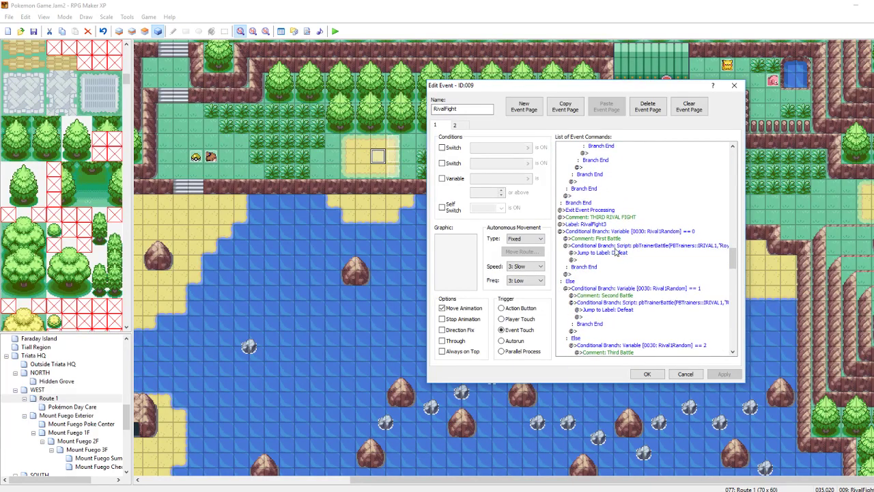
left_click(613, 247)
key("Delete")
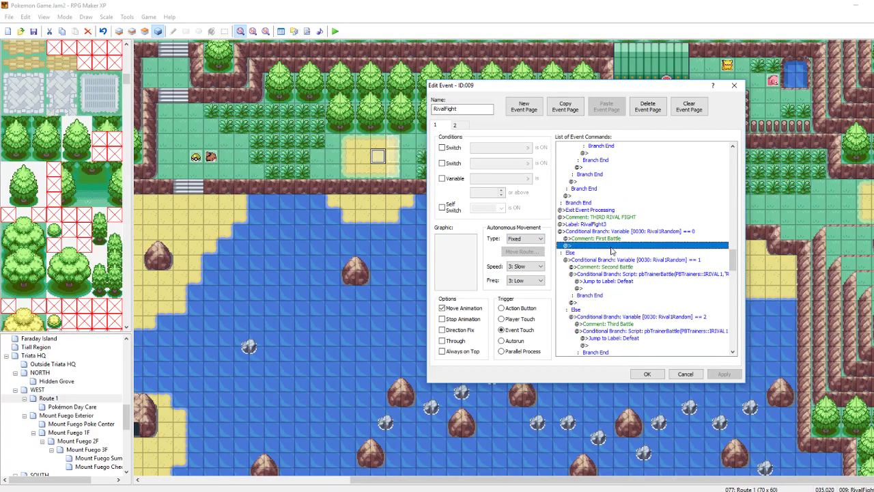
key("ctrl+v")
- Set the final argument of Sasha's trainer battle script in the First Battle under RivalFight3 to 10
right_click(624, 249)
left_click(633, 264)
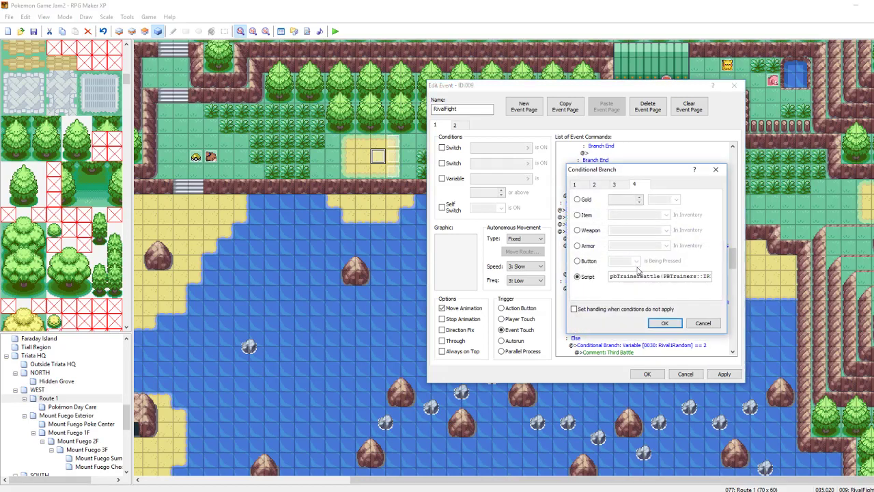
left_click_drag(646, 278, 725, 290)
left_click(715, 282)
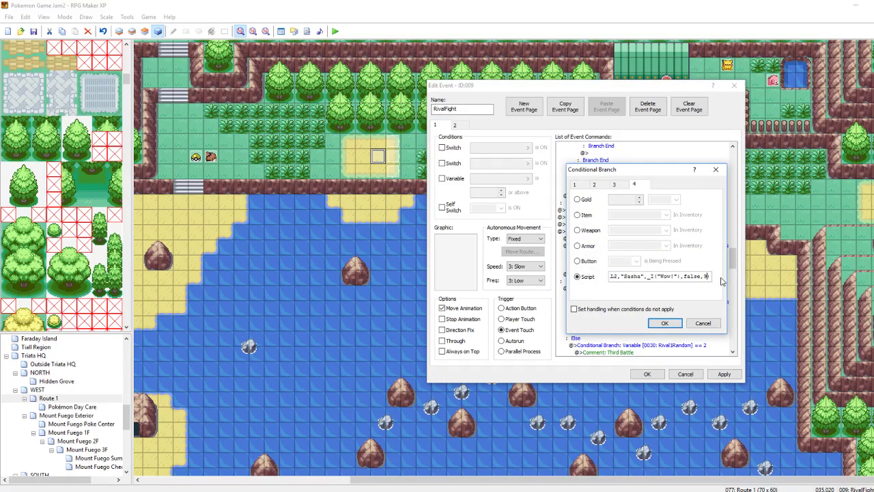
key("BackSpace")
type("10")
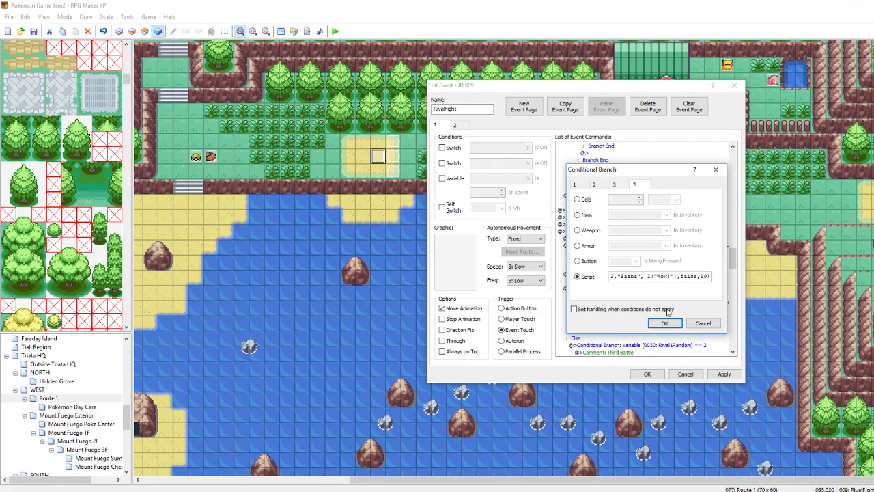
left_click(666, 323)
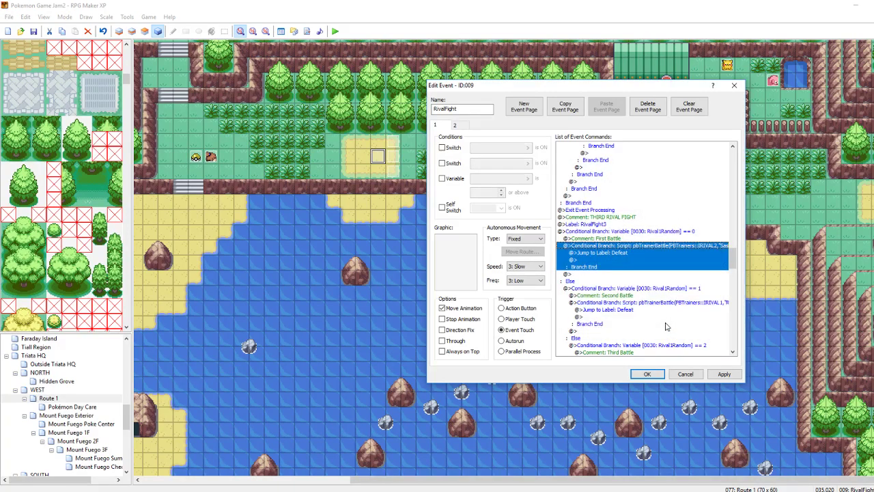
- Replace the Second Battle script branch under RivalFight3 with the Sasha branch, set its final argument to 11, and apply the changes
left_click(620, 304)
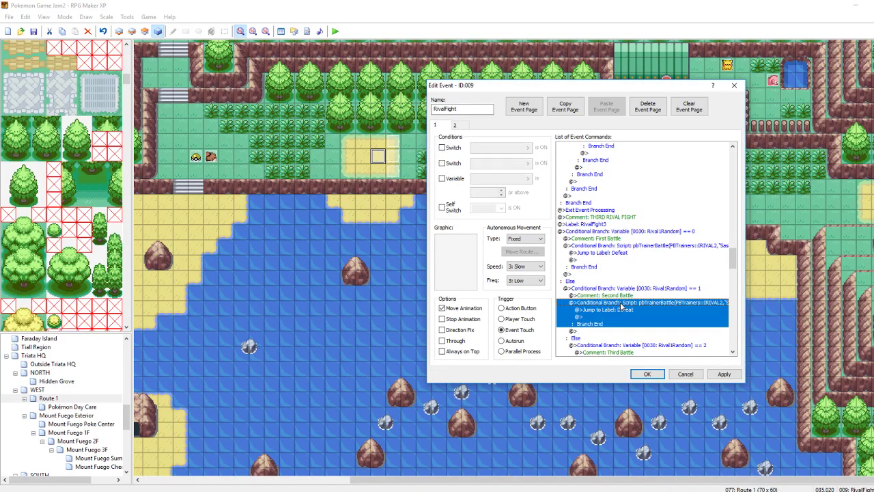
right_click(621, 304)
left_click(676, 318)
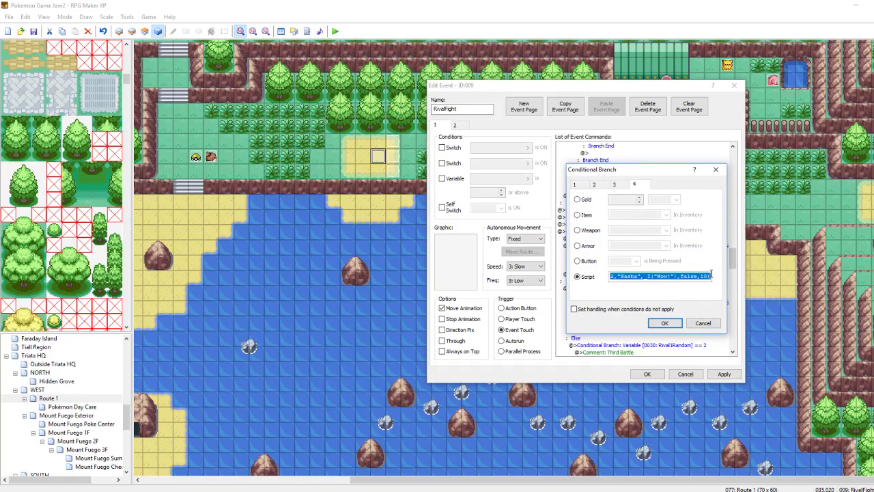
left_click(709, 275)
key("BackSpace")
left_click(672, 322)
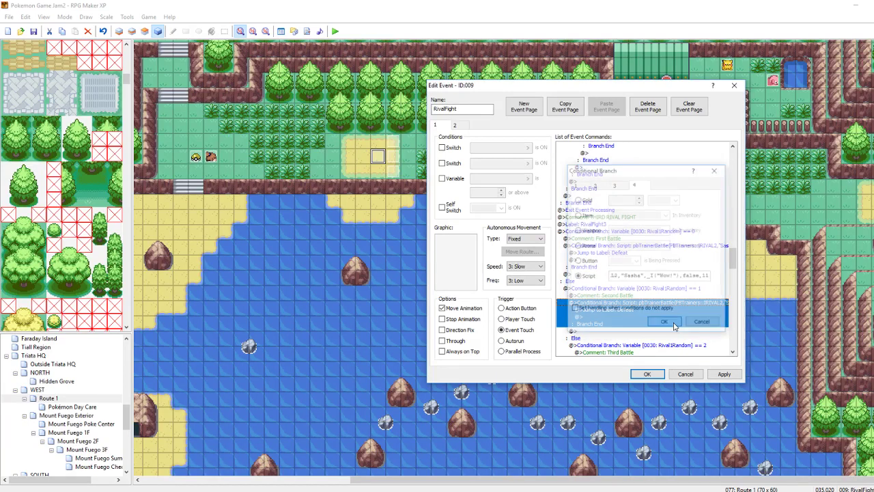
left_click(722, 373)
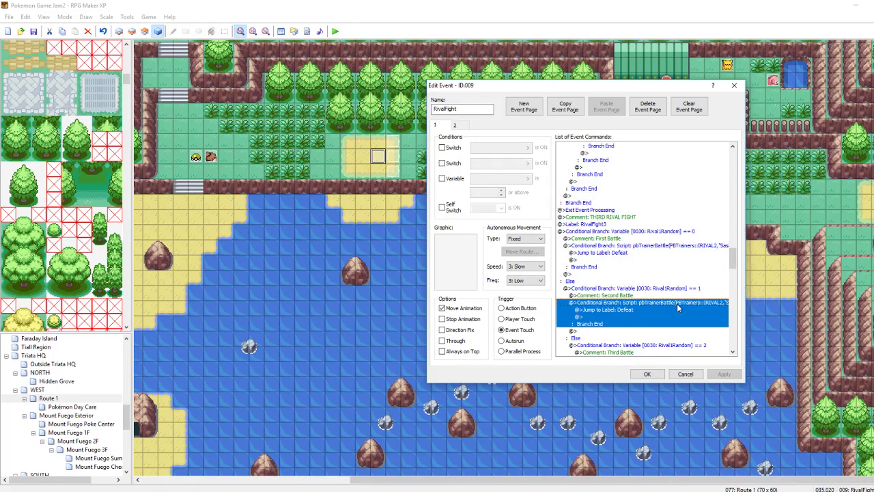
- Replace the Third Battle script branch under RivalFight3 with the Sasha branch, update its final argument, and apply the changes
scroll(676, 303, "down", 3)
left_click(630, 297)
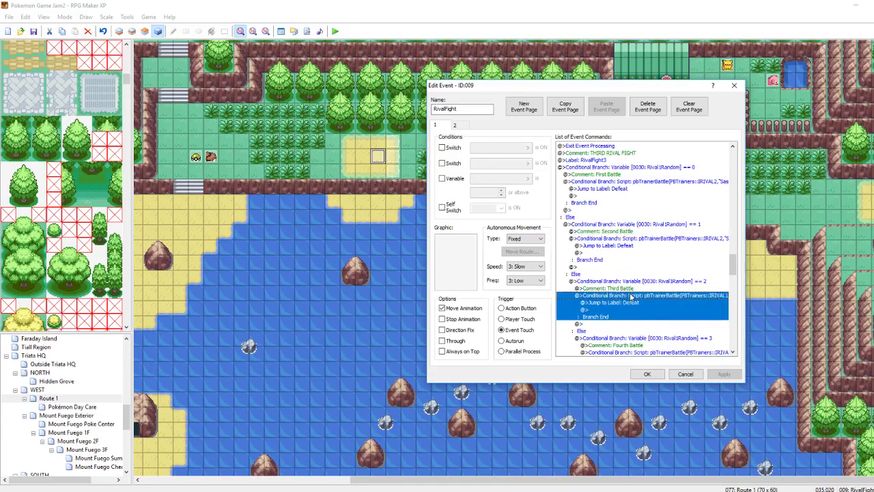
right_click(630, 297)
left_click(649, 303)
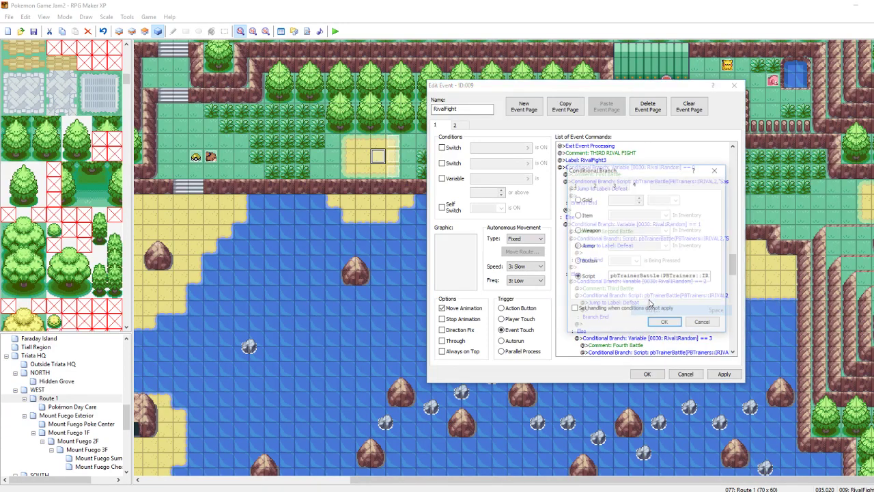
left_click(708, 275)
key("End")
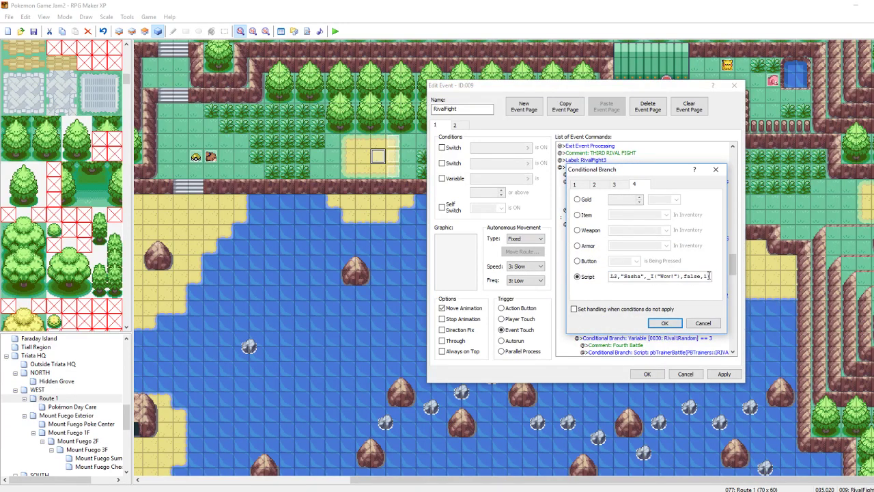
left_click(664, 323)
left_click(723, 373)
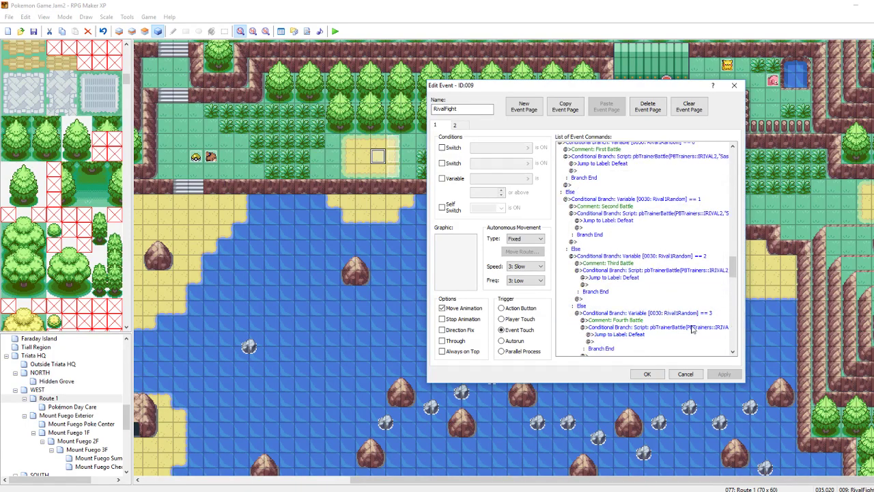
- Copy the Third Battle script branch under RivalFight3 and replace the Fourth Battle script branch with it
left_click(689, 211)
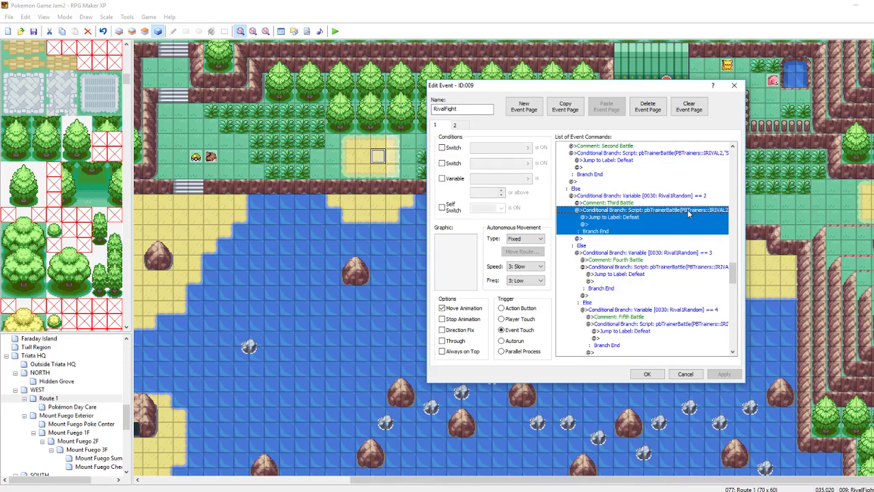
left_click(670, 267)
key("Delete")
key("ctrl+v")
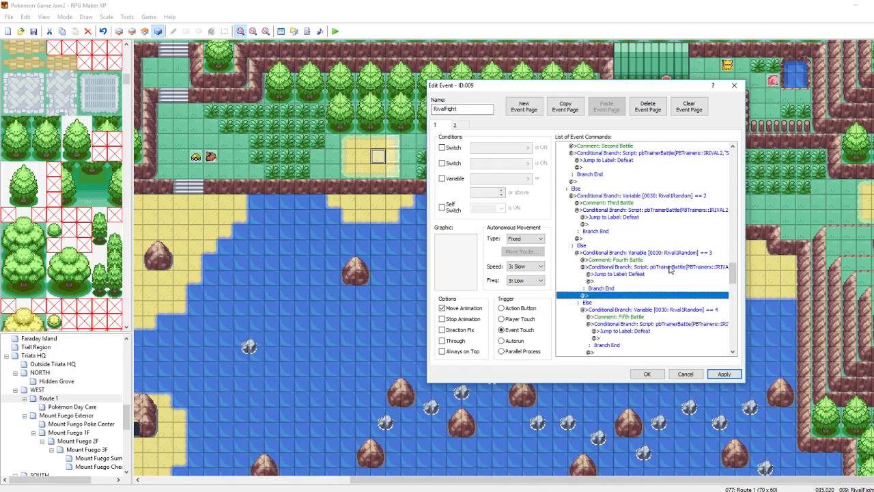
- Set the final argument of Sasha's trainer battle script in the Fourth Battle under RivalFight3 to 13 and apply the changes
right_click(668, 265)
left_click(685, 282)
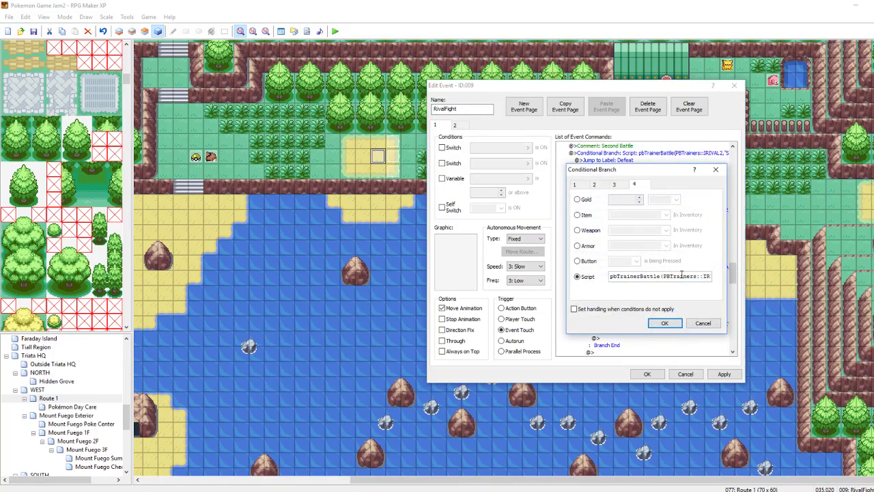
left_click_drag(681, 273, 726, 273)
key("End")
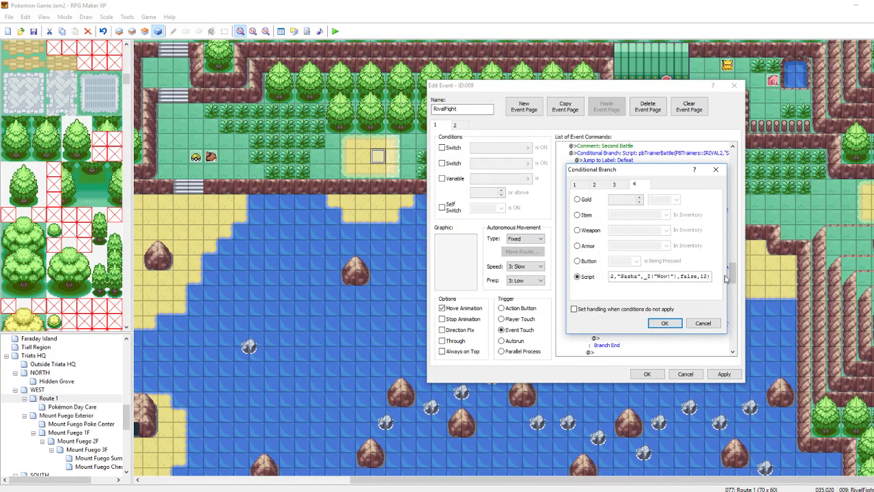
left_click(660, 323)
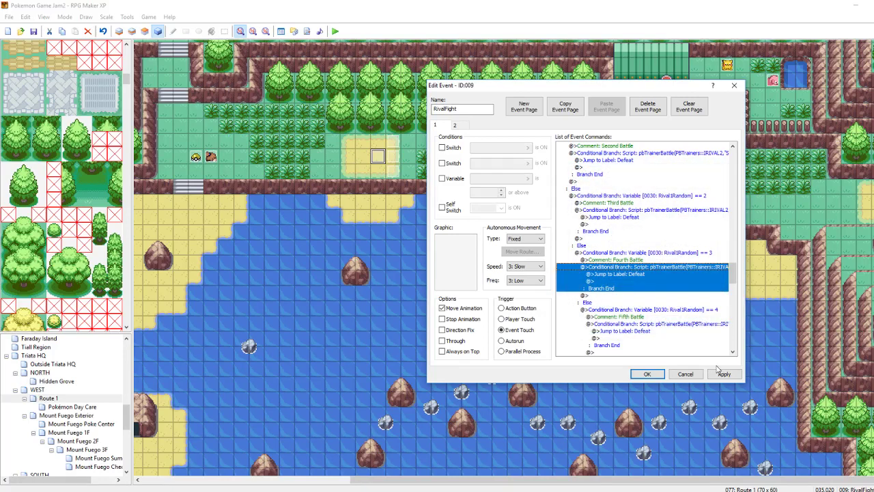
left_click(722, 373)
- Replace the Fifth Battle script branch under RivalFight3 with a copy of the Fourth Battle's Sasha branch
scroll(649, 269, "down", 4)
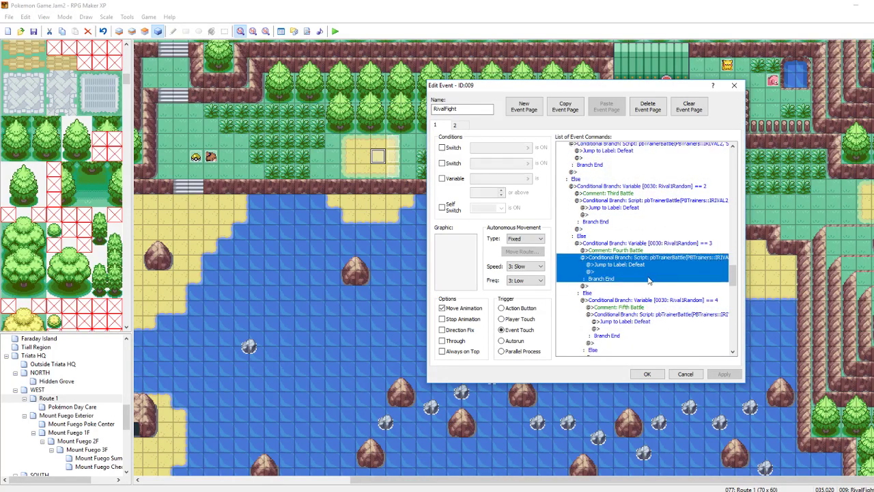
left_click(637, 240)
key("ctrl+x")
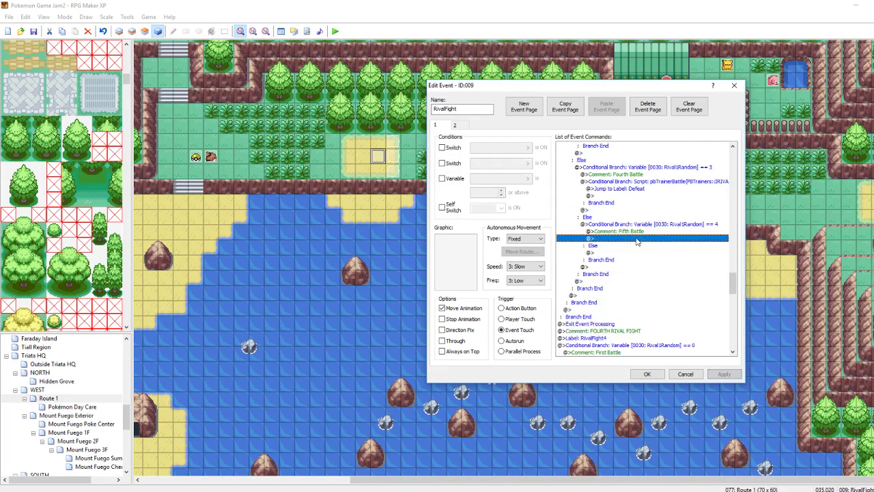
key("ctrl+v")
- Set the final argument of the Fifth Battle script under RivalFight3 to 14 and apply the changes
right_click(638, 238)
left_click(650, 257)
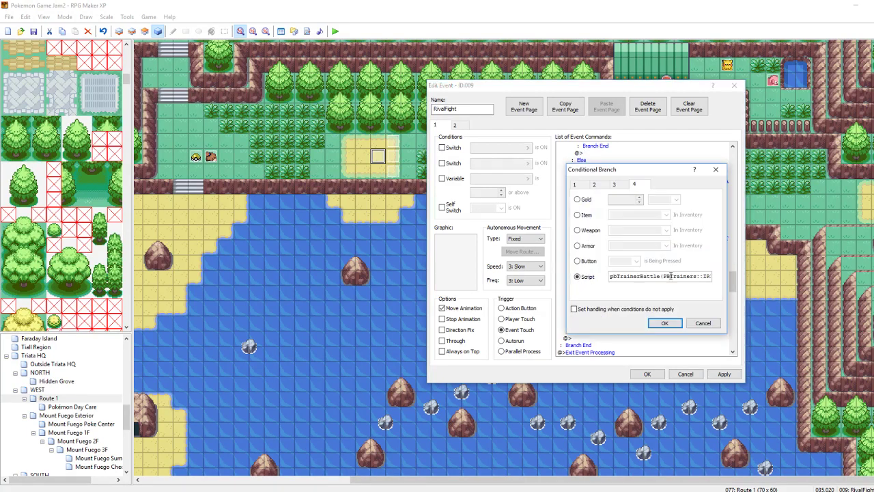
left_click(667, 278)
left_click(708, 276)
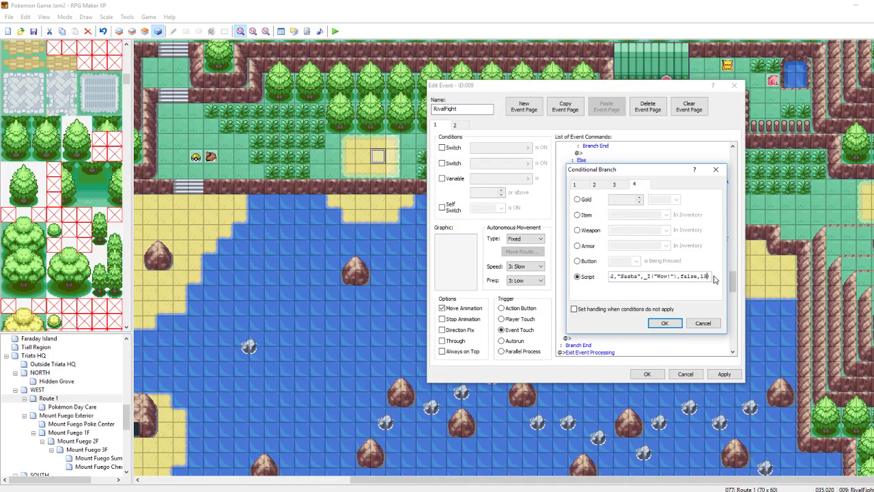
key("BackSpace")
key("BackSpace")
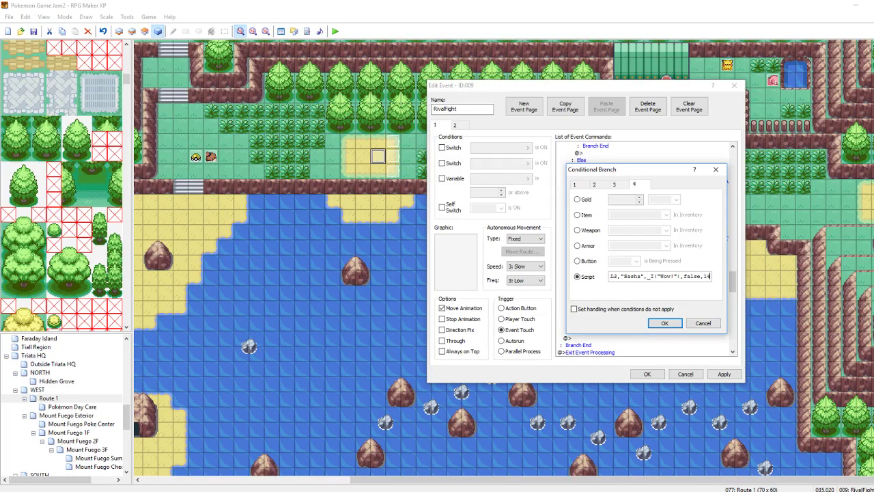
left_click(664, 322)
left_click(724, 373)
- Copy the Fifth Battle script branch under RivalFight3 and replace the First Battle script branch under RivalFight4 with it
left_click(659, 239)
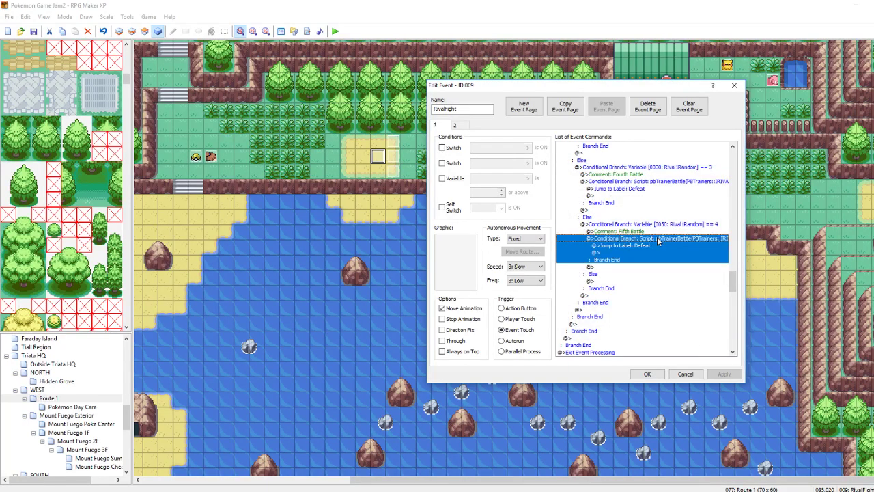
scroll(657, 239, "down", 7)
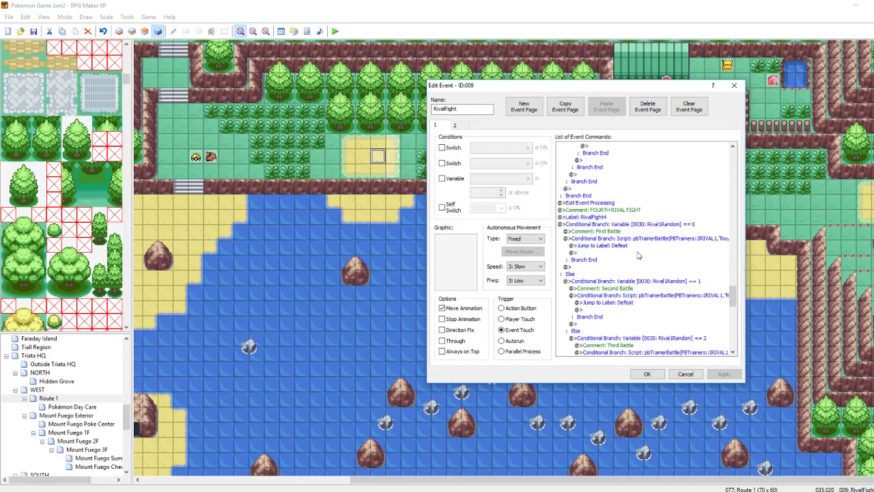
left_click(623, 233)
left_click(624, 239)
key("Delete")
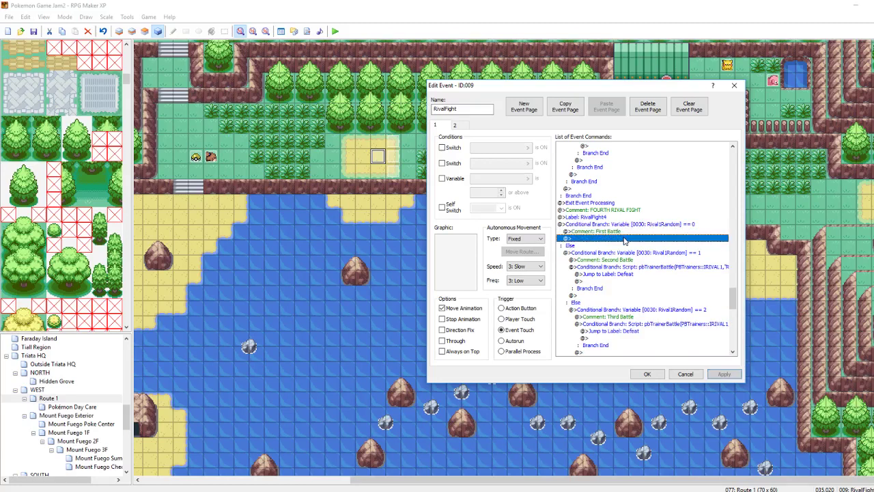
key("ctrl+v")
- Update the final argument of Sasha's trainer battle script in the First Battle under RivalFight4 and apply the changes
right_click(624, 250)
left_click(646, 254)
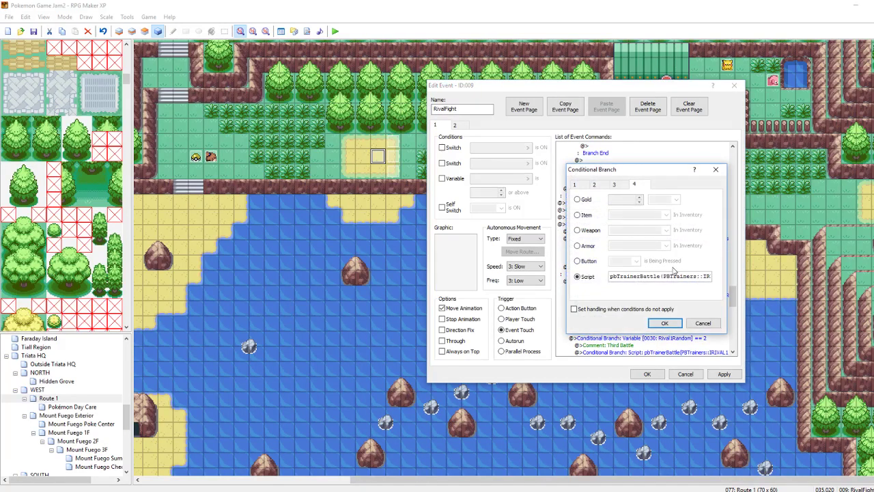
left_click_drag(659, 275, 737, 280)
left_click(709, 276)
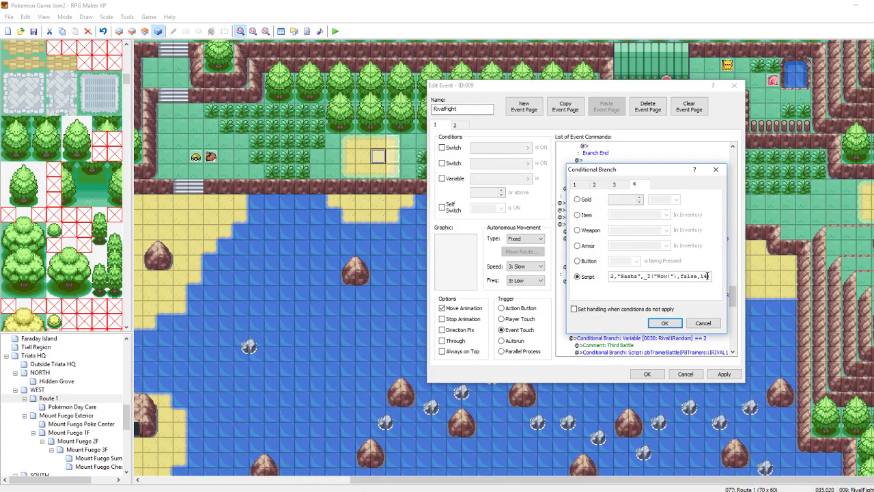
key("BackSpace")
key("BackSpace")
type("8")
left_click(675, 328)
left_click(724, 374)
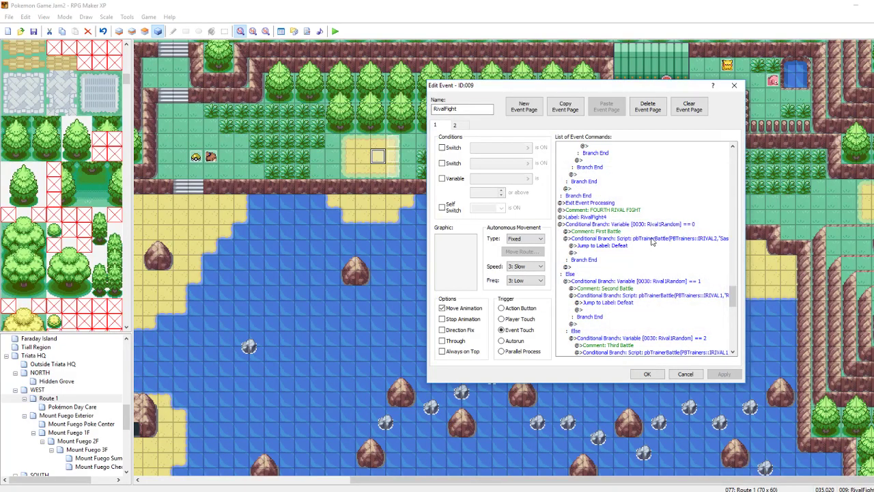
- Replace the Second Battle script branch under RivalFight4 with the Sasha branch, set its final argument to 16, and apply the changes
left_click(651, 237)
left_click(641, 295)
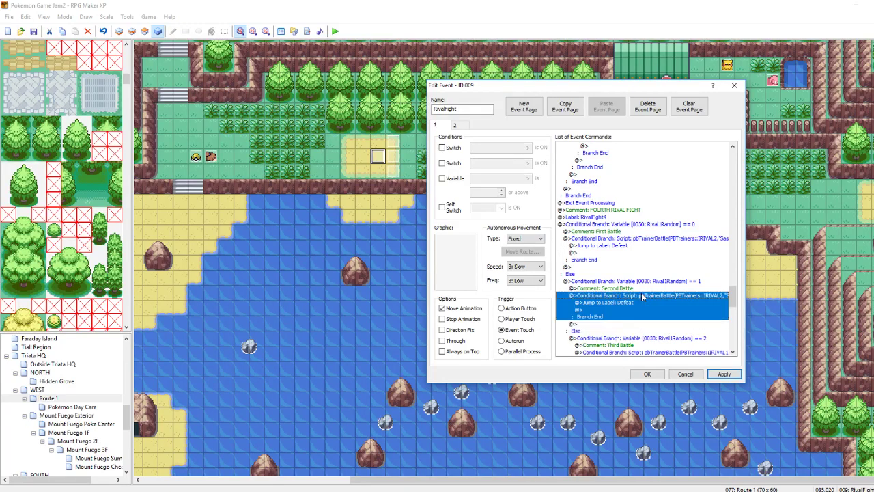
right_click(642, 295)
left_click(663, 310)
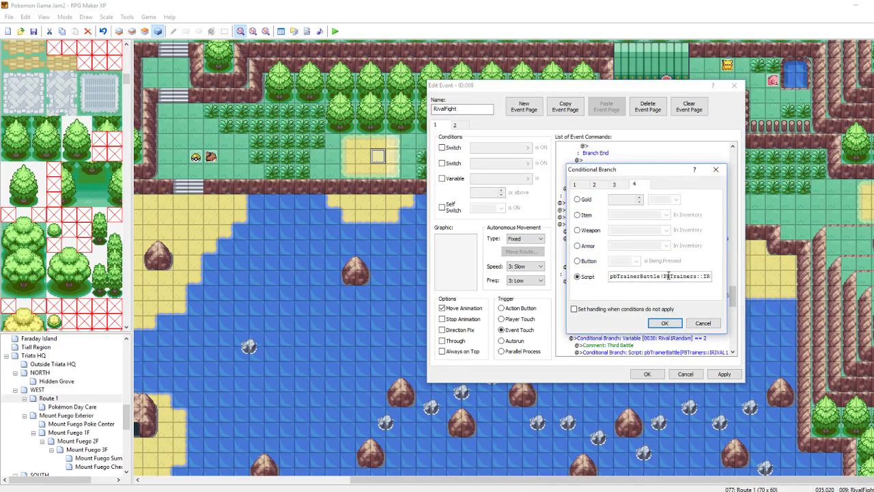
left_click_drag(669, 276, 708, 276)
left_click(708, 276)
key("BackSpace")
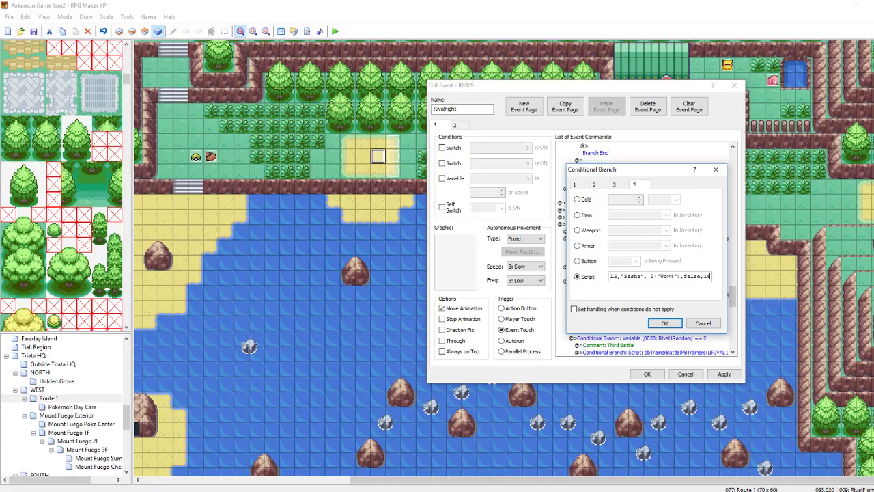
left_click(677, 322)
left_click(723, 373)
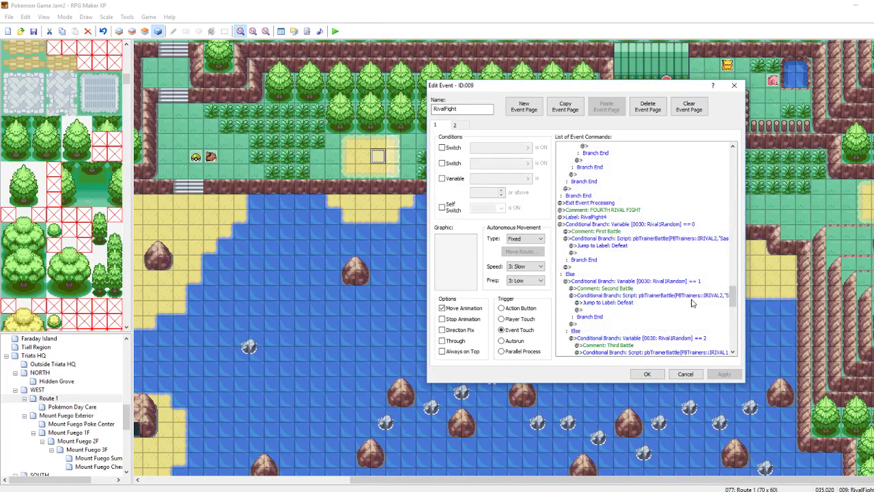
- Replace the Third Battle script branch under RivalFight4 with the Sasha branch, set its final argument to 17, and apply the changes
left_click(687, 295)
scroll(686, 295, "down", 2)
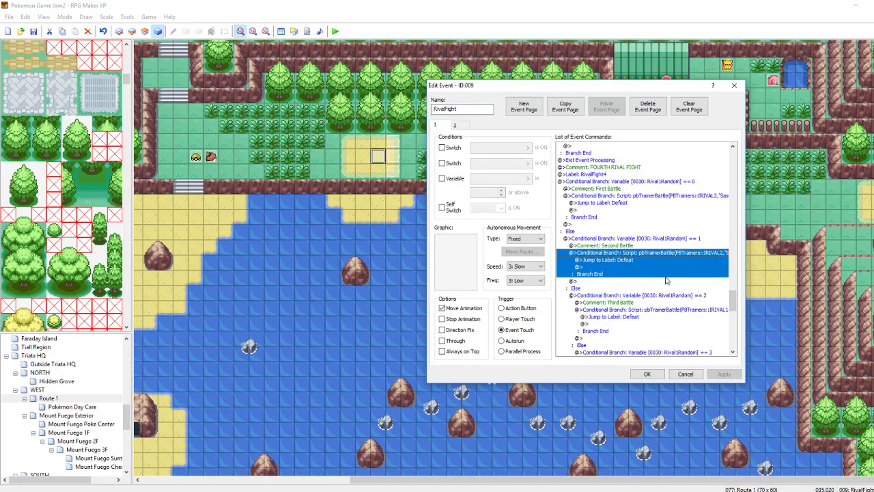
left_click(648, 311)
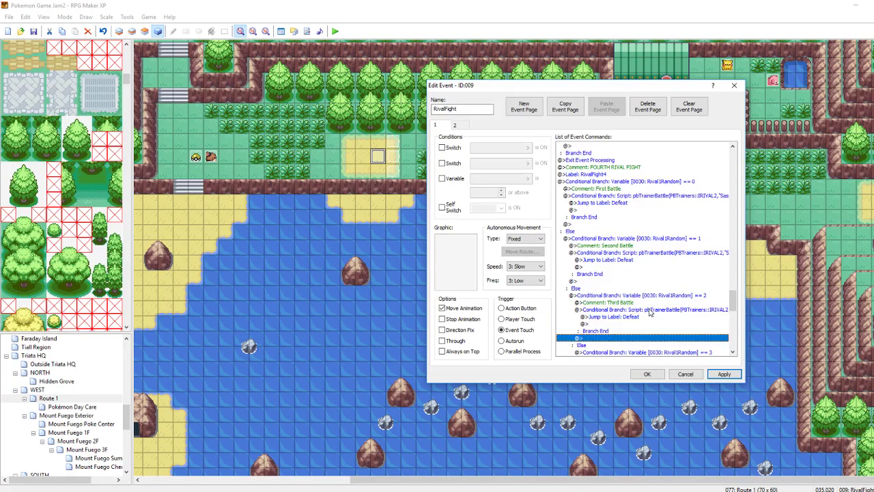
right_click(649, 311)
left_click(666, 316)
left_click_drag(665, 277, 742, 278)
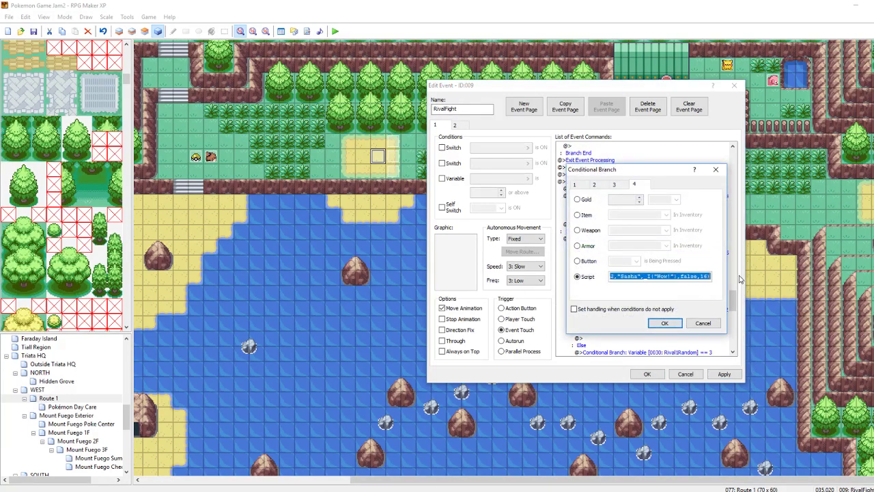
left_click(711, 275)
key("BackSpace")
type("7")
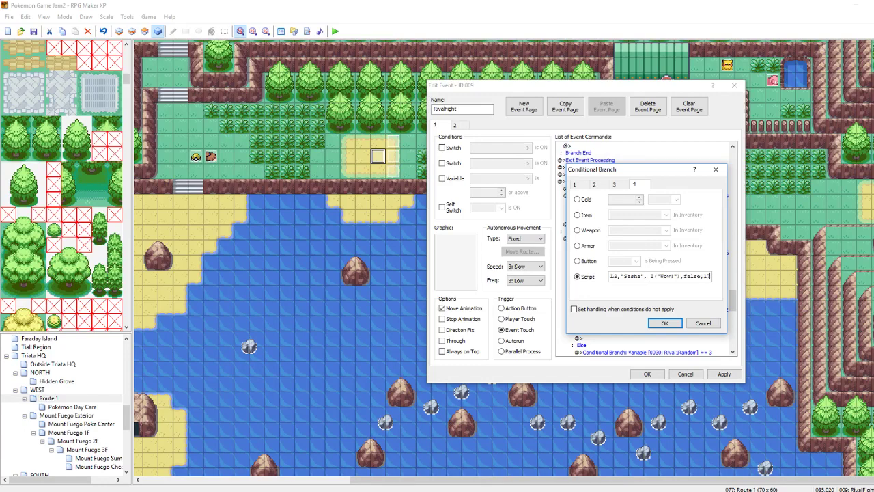
left_click(659, 322)
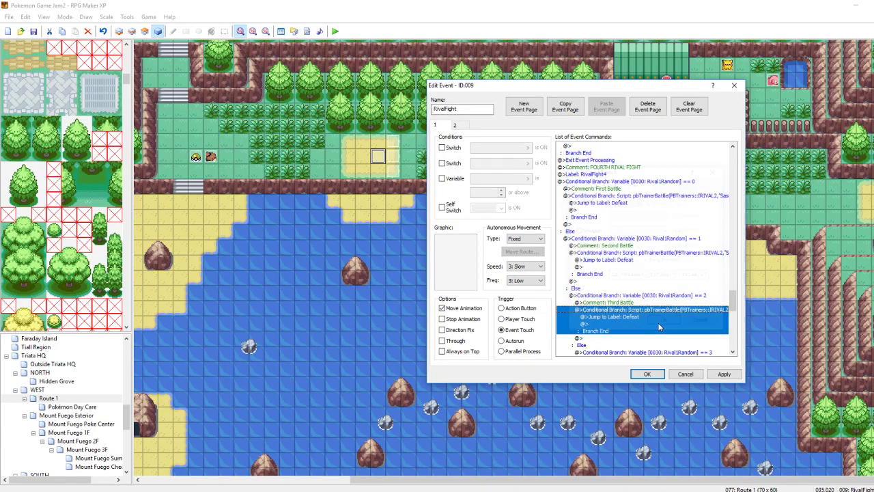
left_click(723, 374)
- Replace the Fourth Battle script branch under RivalFight4 with the Third Battle's Sasha branch and update its final argument
left_click(678, 308)
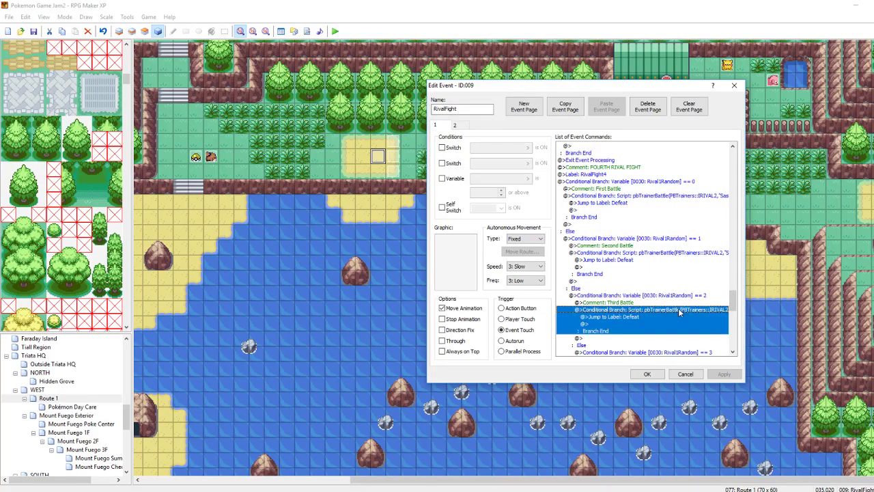
scroll(678, 308, "down", 5)
left_click(661, 262)
key("ctrl+x")
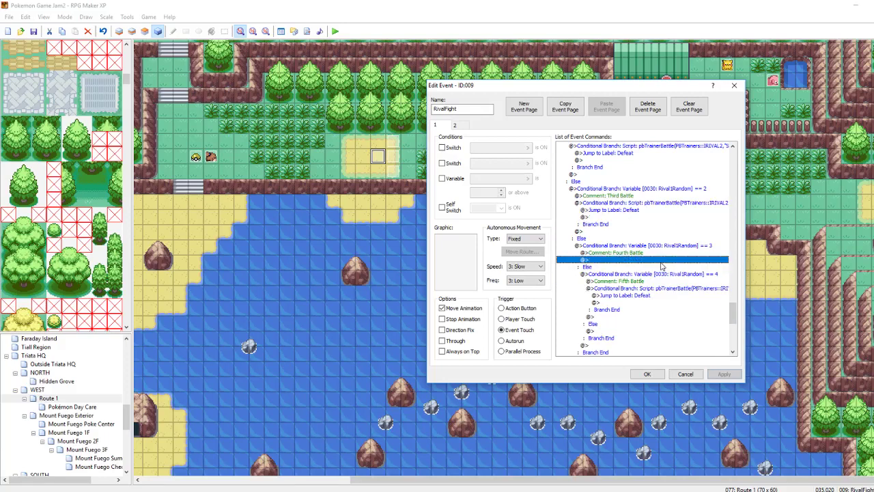
key("ctrl+v")
right_click(661, 266)
left_click(681, 278)
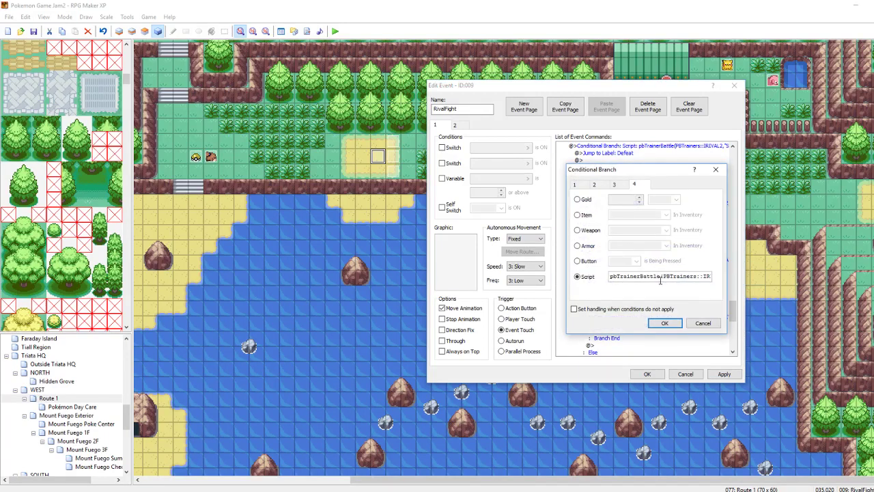
left_click_drag(659, 276, 723, 276)
left_click(695, 276)
left_click(708, 275)
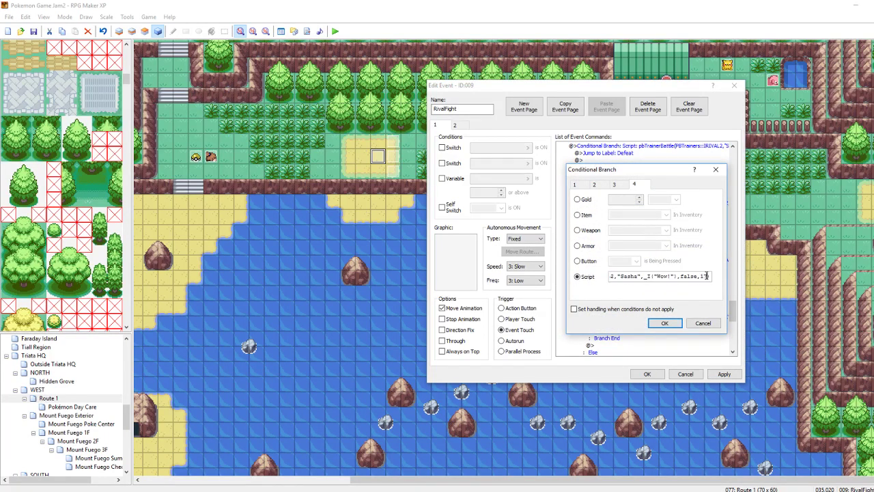
left_click(666, 321)
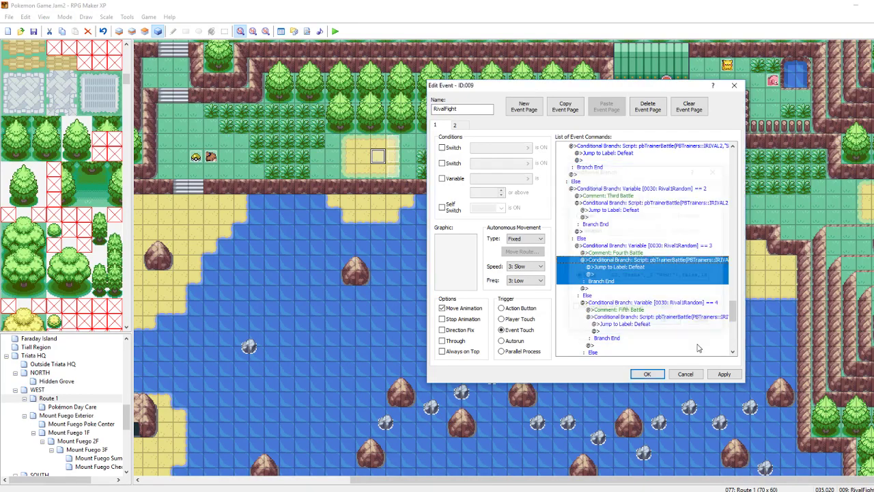
- Replace the Fifth Battle script branch under RivalFight4 with the Sasha branch, update its final argument, and apply the changes
left_click(676, 262)
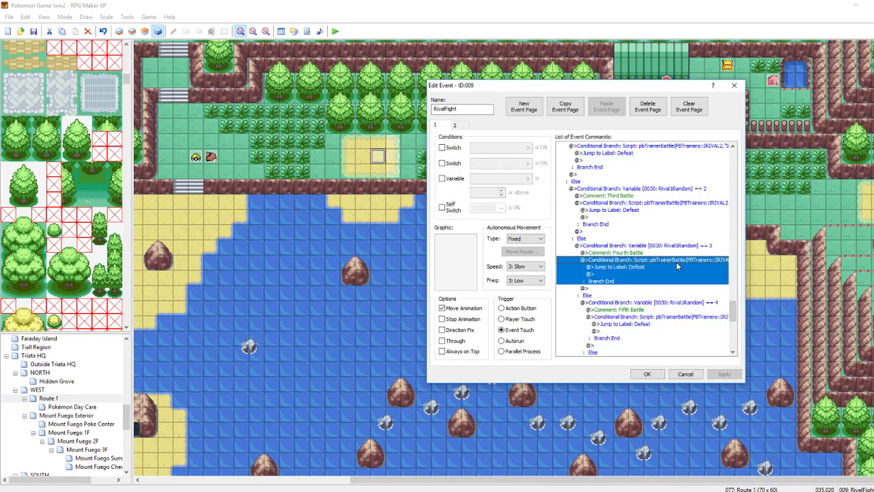
left_click(660, 316)
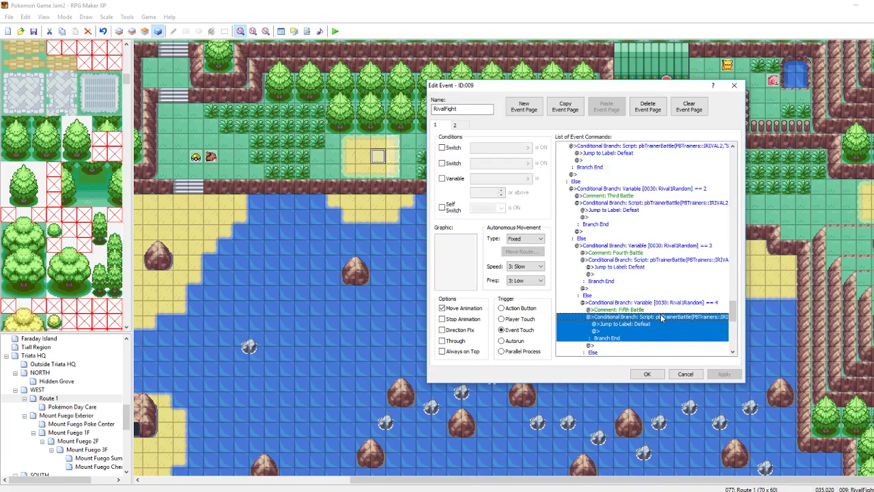
key("Delete")
left_click(660, 313)
right_click(660, 314)
left_click(683, 331)
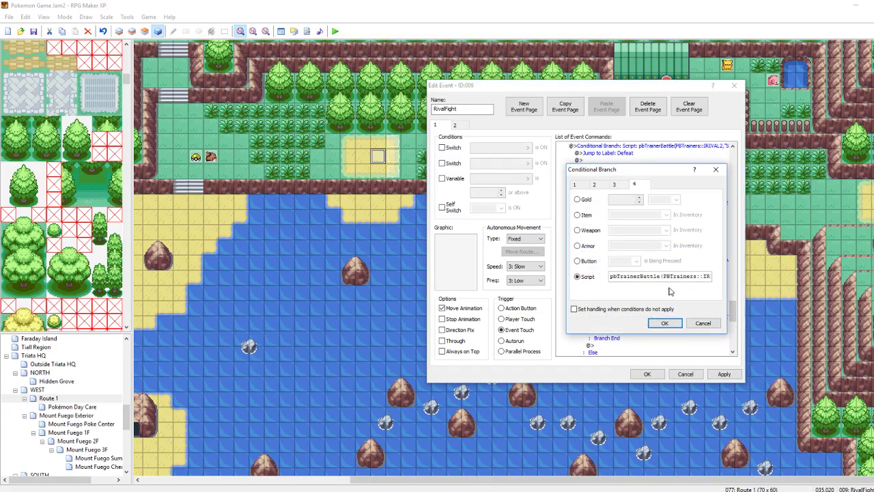
left_click_drag(611, 276, 740, 275)
left_click(708, 276)
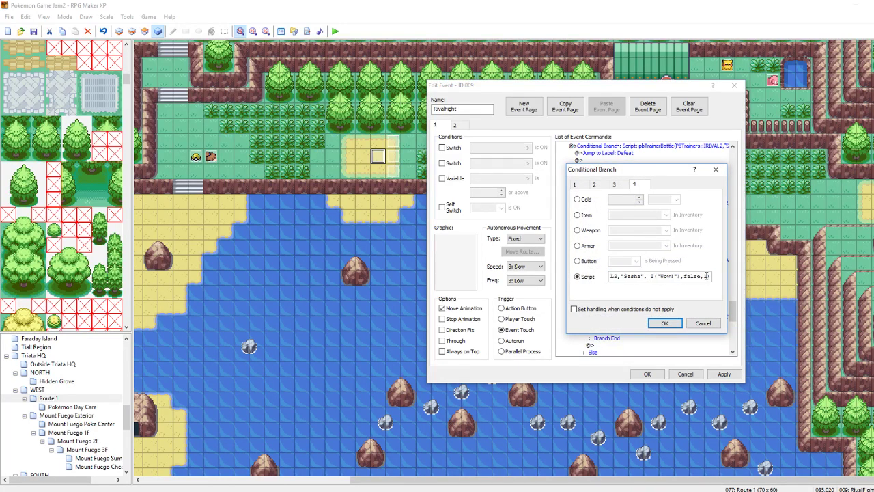
left_click(665, 324)
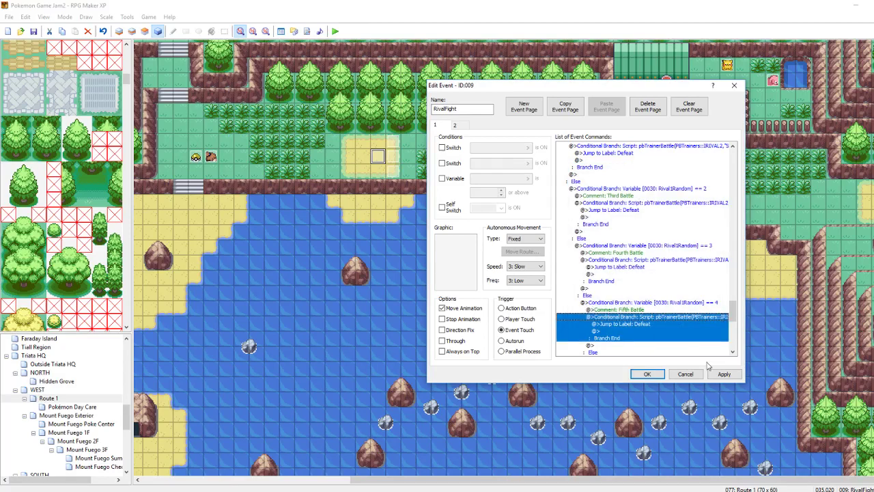
left_click(723, 374)
- Clear all existing move commands from the Set Move Route in RivalFight's Defeat section
scroll(669, 280, "down", 3)
scroll(669, 280, "down", 8)
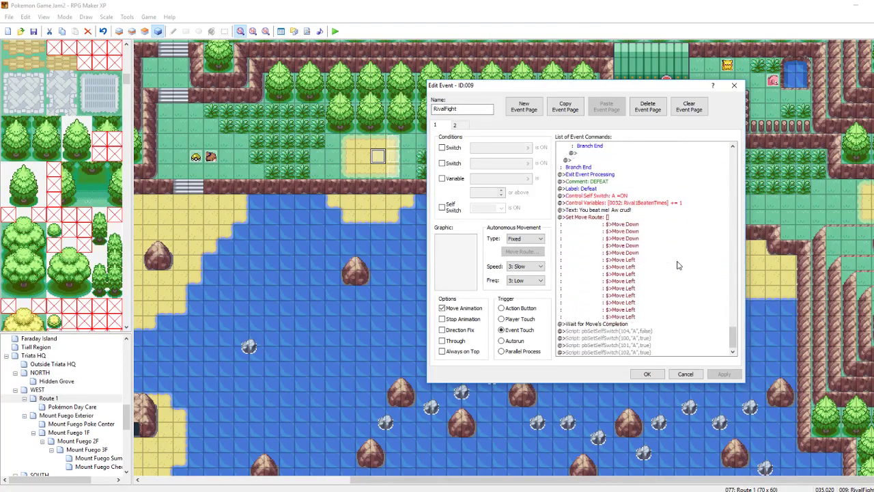
left_click(594, 210)
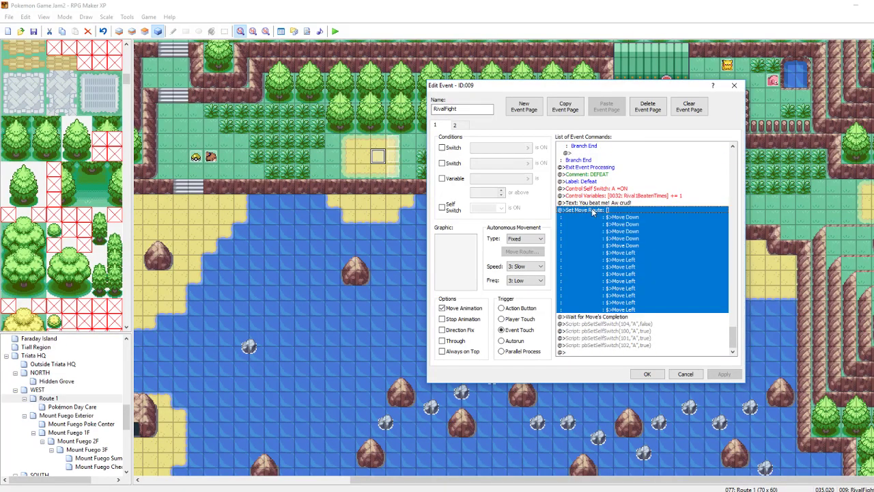
right_click(593, 209)
left_click(598, 225)
left_click(540, 184)
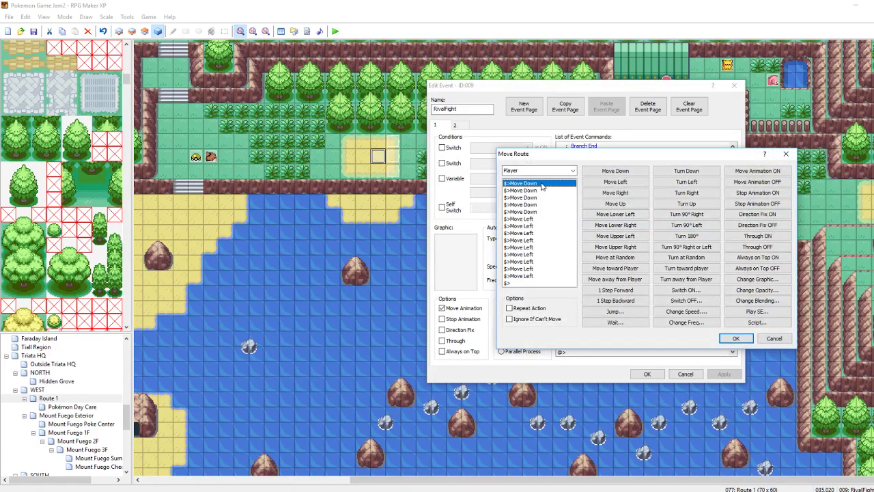
key("Delete")
key("Delete")
key("Delete")
key("Delete")
key("Delete")
key("Delete")
key("Delete")
key("Delete")
key("Delete")
key("Delete")
key("Delete")
key("Delete")
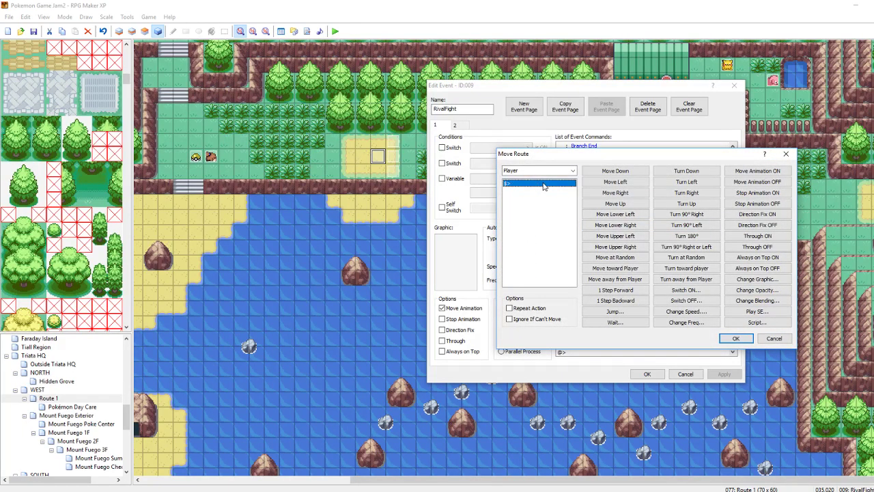
- Fill the Defeat move route with ten Move Left commands, target it at SASHA, and save the RivalFight event
double_click(615, 182)
triple_click(615, 182)
double_click(615, 182)
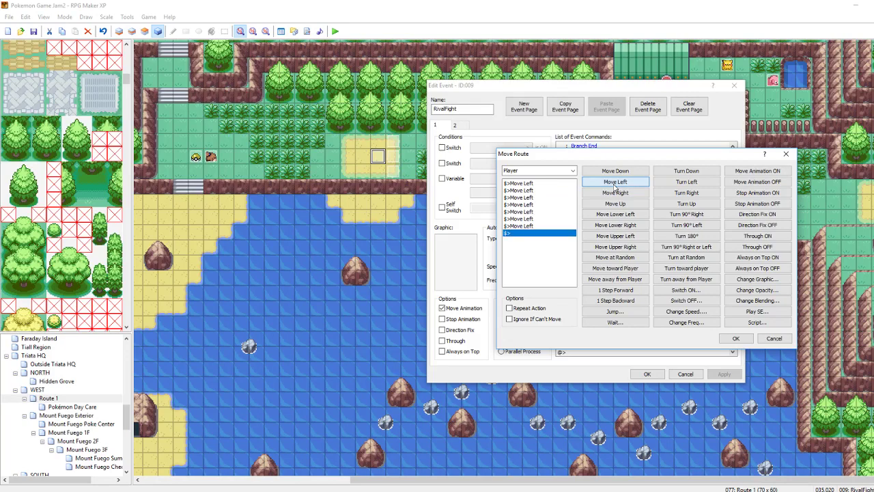
triple_click(614, 182)
left_click(539, 170)
left_click(539, 276)
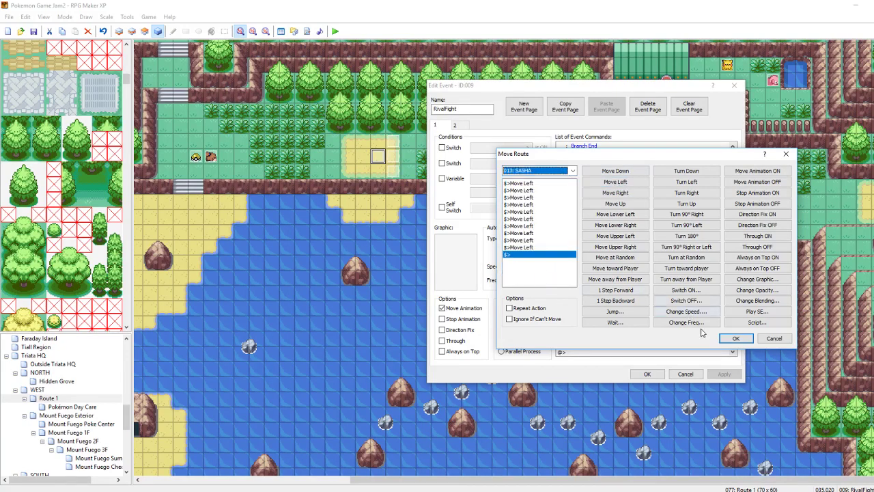
left_click(729, 336)
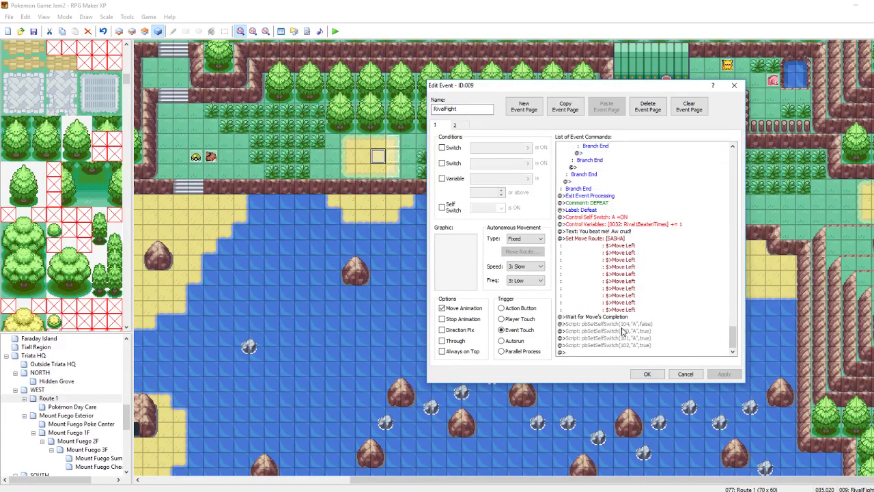
right_click(622, 328)
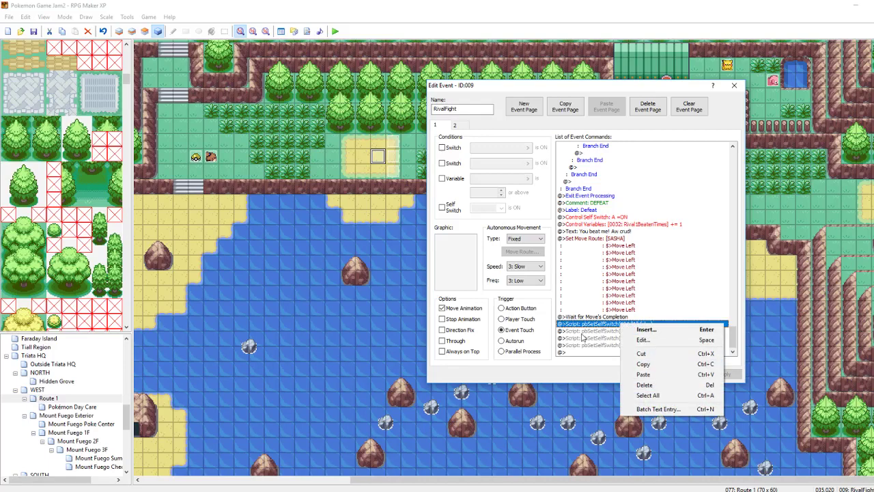
left_click(646, 366)
left_click(647, 375)
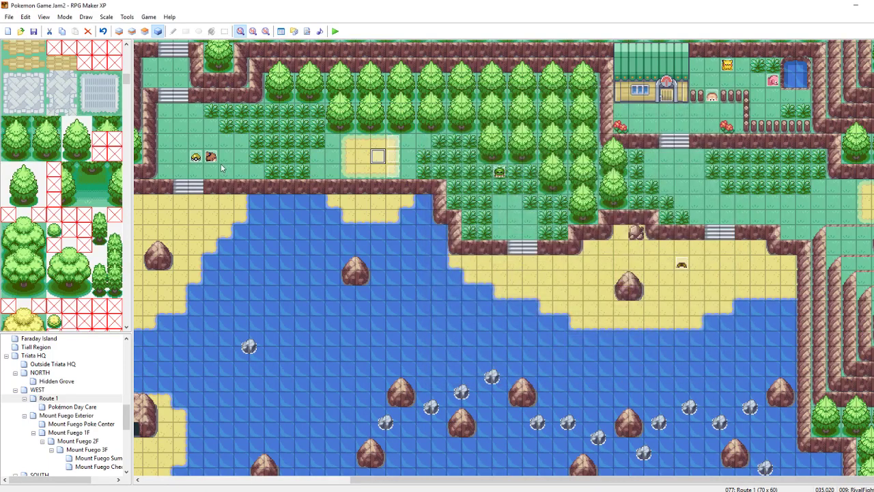
- Add a blank second page to the SASHA event, conditioned on Self Switch A being ON, and save the event
double_click(213, 159)
left_click(396, 123)
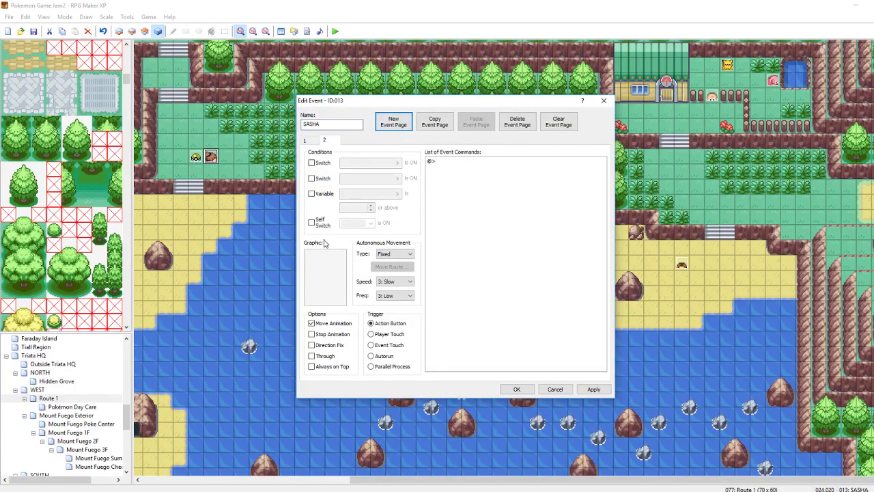
left_click(312, 222)
left_click(593, 389)
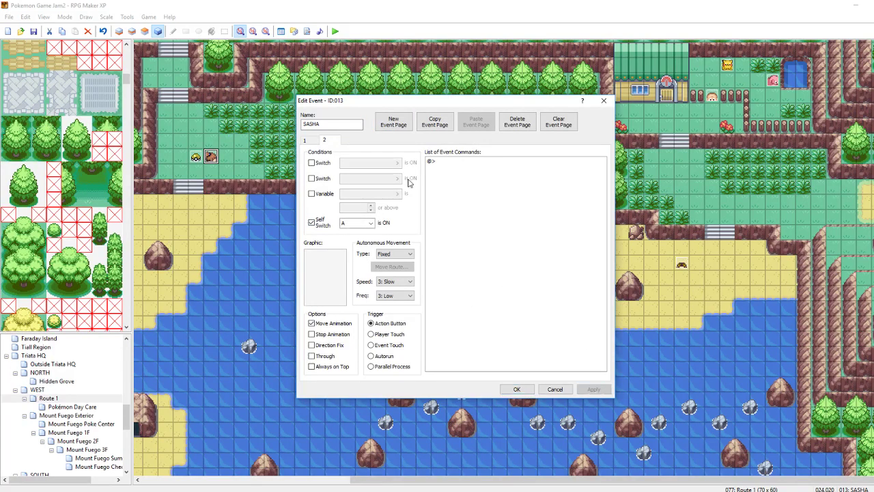
left_click(315, 141)
left_click(514, 390)
- Check the IDs of the three events in the column beside RivalFight: EV012, EV011 and EV010
double_click(393, 172)
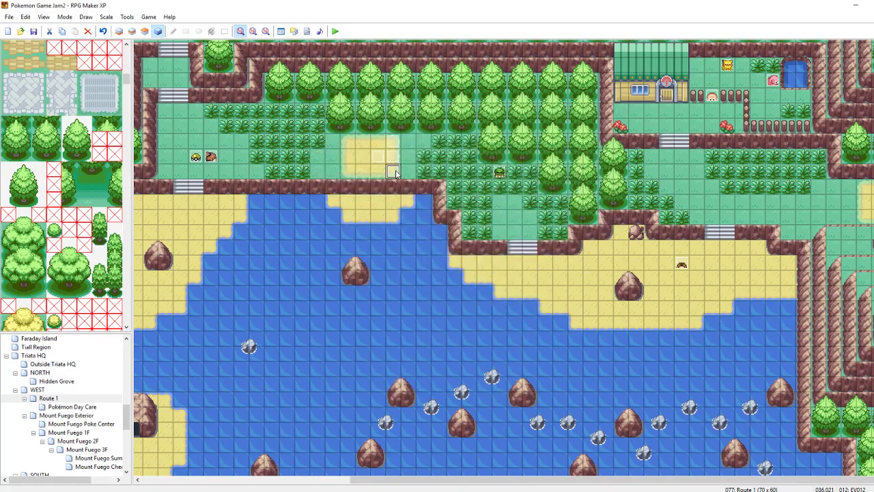
left_click(603, 101)
double_click(393, 156)
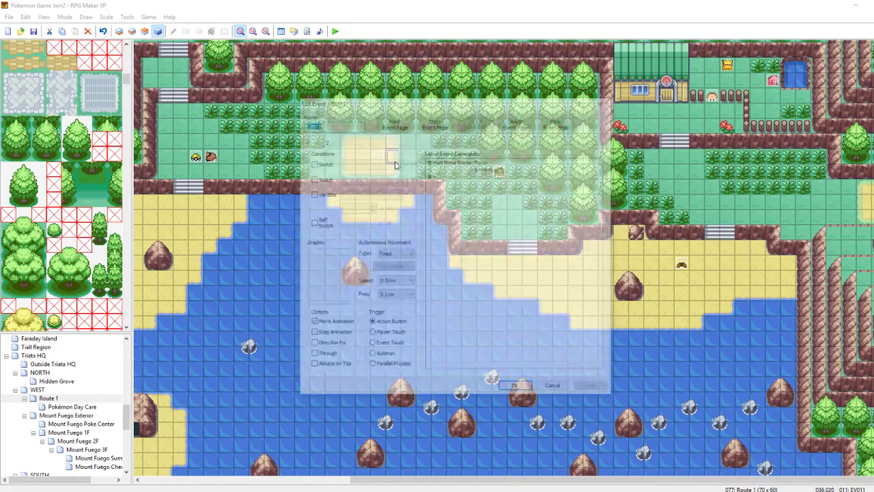
left_click(603, 101)
double_click(393, 140)
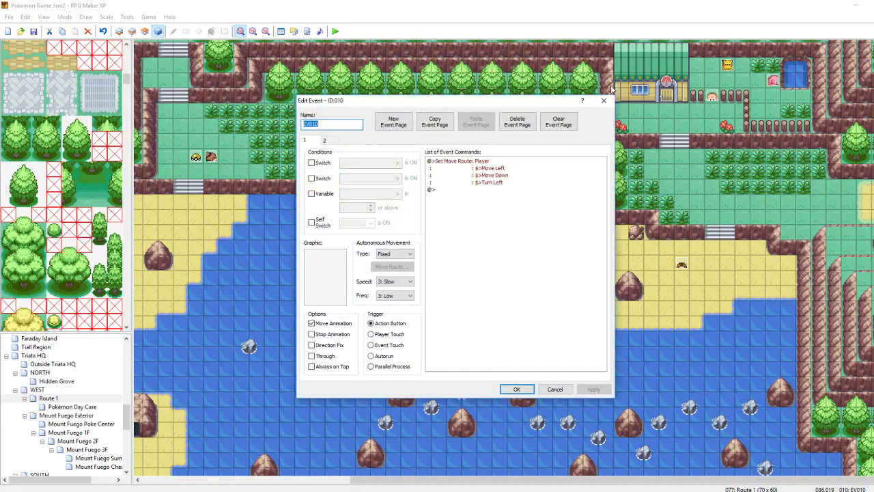
left_click(613, 95)
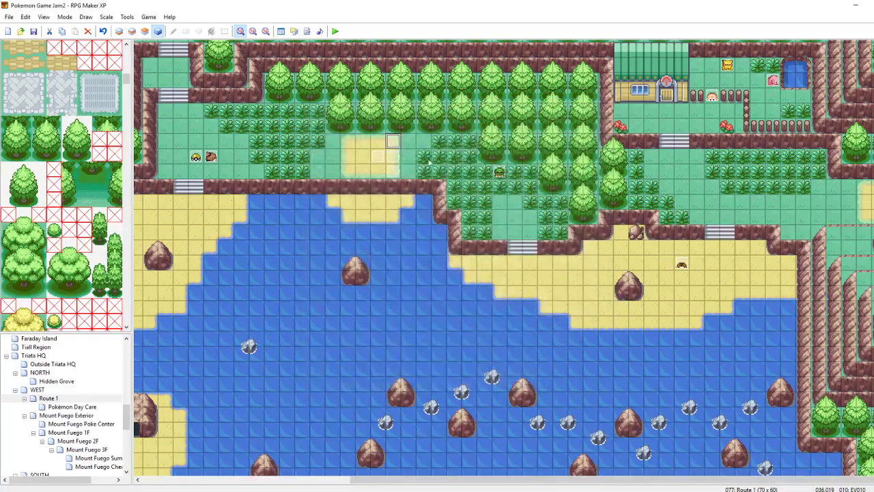
double_click(394, 142)
left_click(604, 101)
- Change the event ID in RivalFight's first Defeat self-switch script to 10, making it pbSetSelfSwitch(10,"A",false)
double_click(387, 152)
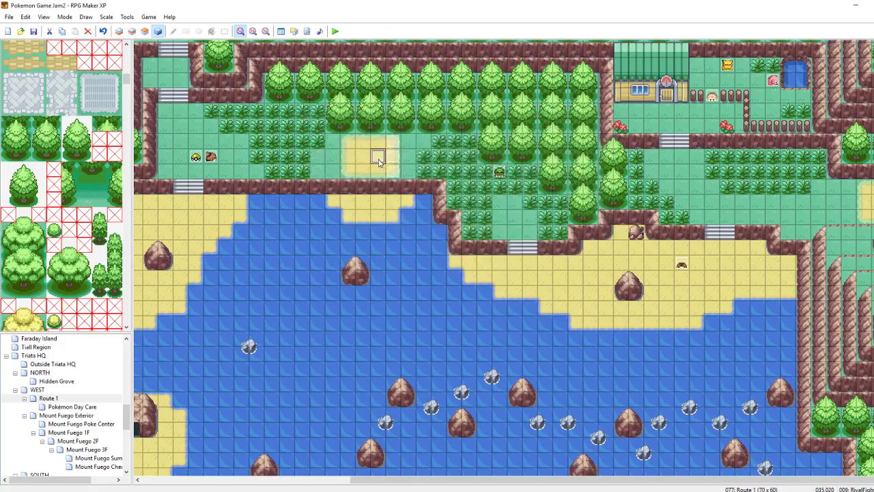
left_click_drag(602, 179, 602, 363)
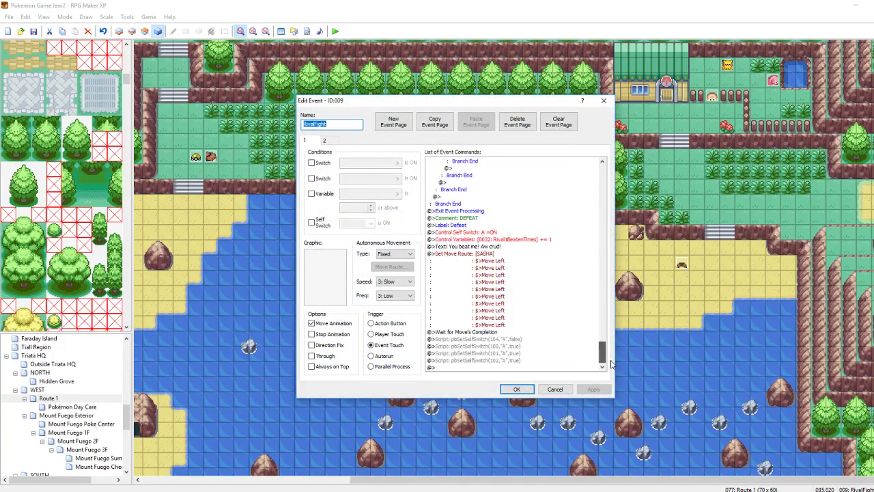
right_click(513, 340)
left_click(531, 348)
left_click(575, 360)
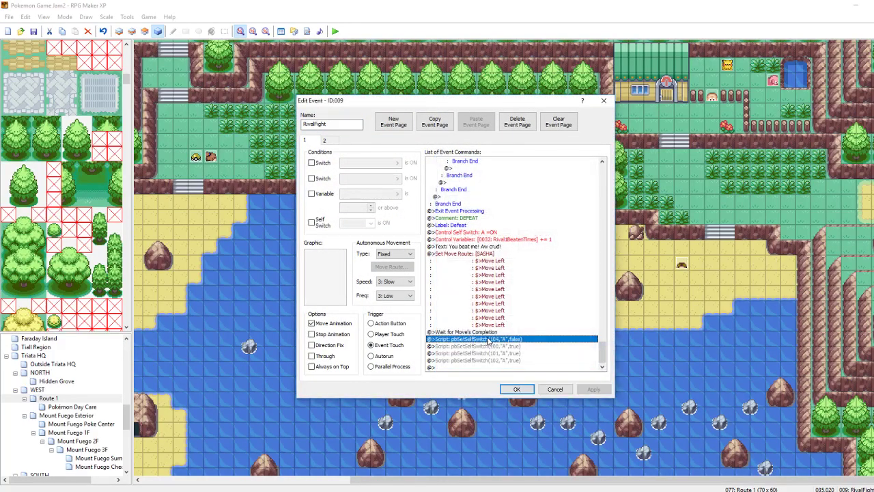
right_click(486, 338)
left_click(519, 354)
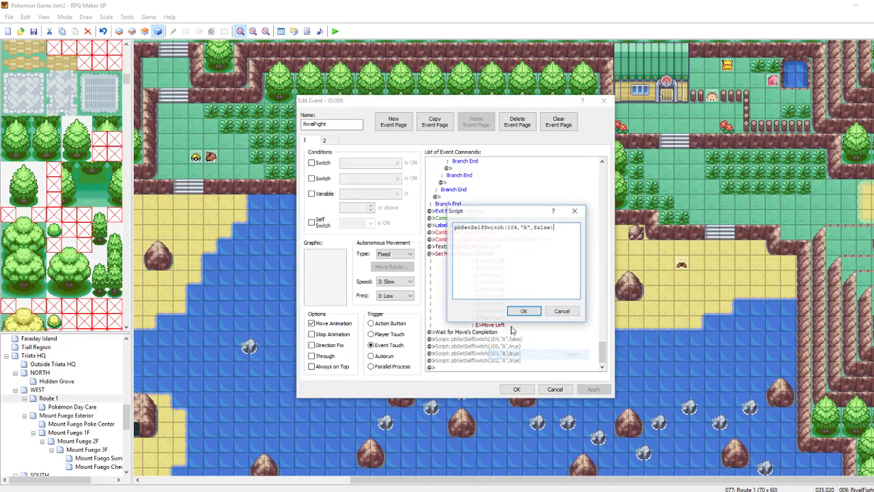
left_click(517, 227)
key("BackSpace")
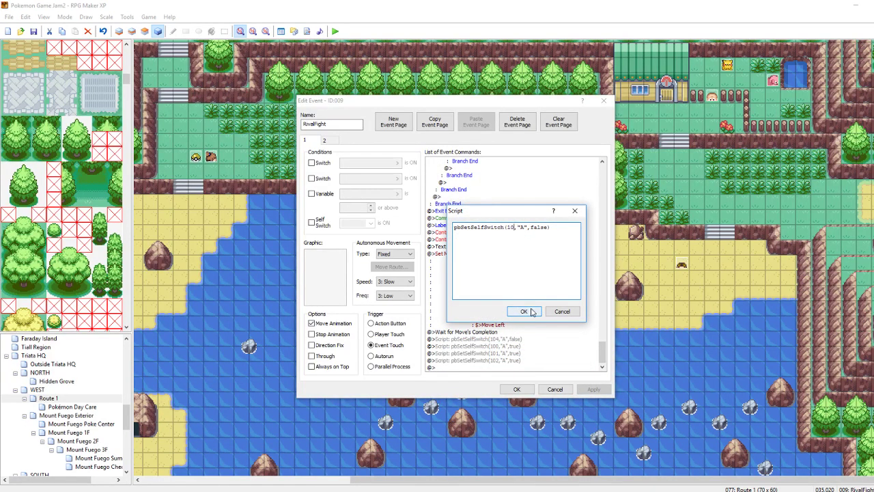
left_click(523, 311)
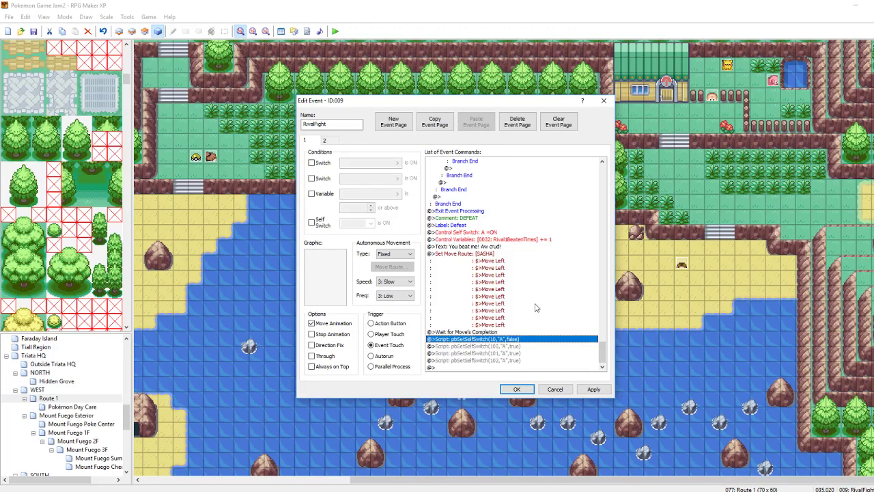
- Change the event ID in the second self-switch script to 11, making it pbSetSelfSwitch(11,"A",true)
right_click(490, 346)
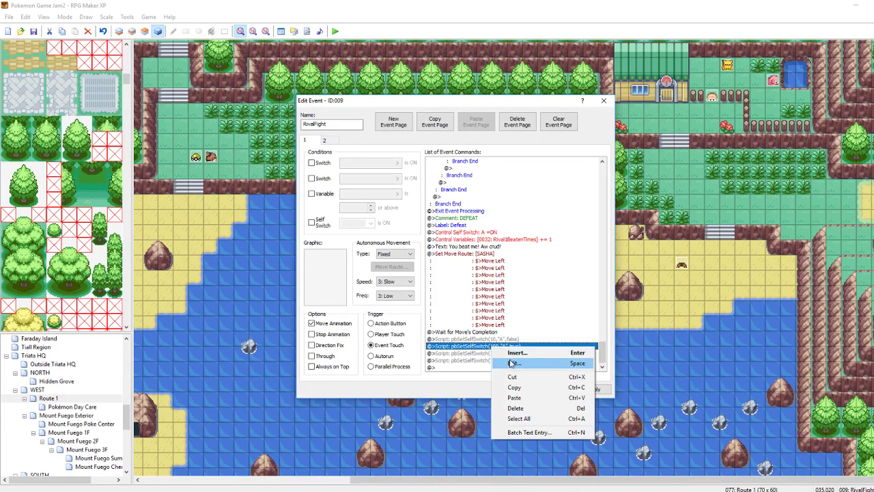
left_click(503, 363)
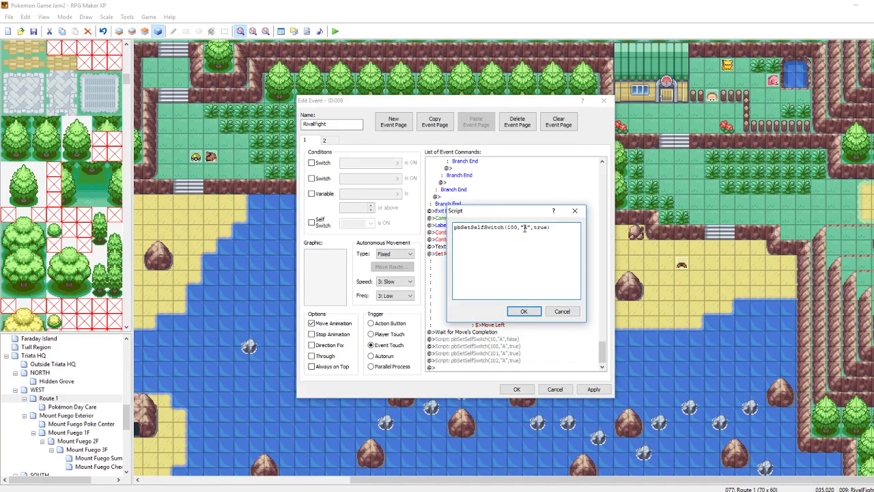
key("BackSpace")
key("BackSpace")
type("1")
left_click(523, 311)
- Change the event ID in the third self-switch script to 12, making it pbSetSelfSwitch(12,"A",true)
right_click(503, 353)
left_click(508, 367)
key("BackSpace")
key("BackSpace")
type("2")
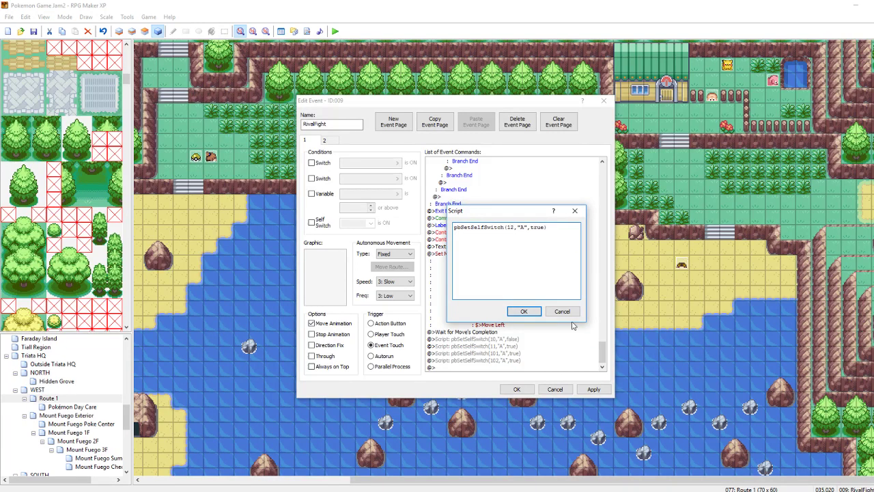
left_click(524, 311)
- Change the event ID in the fourth self-switch script to 13 and save the RivalFight event
right_click(506, 360)
left_click(527, 377)
left_click(513, 230)
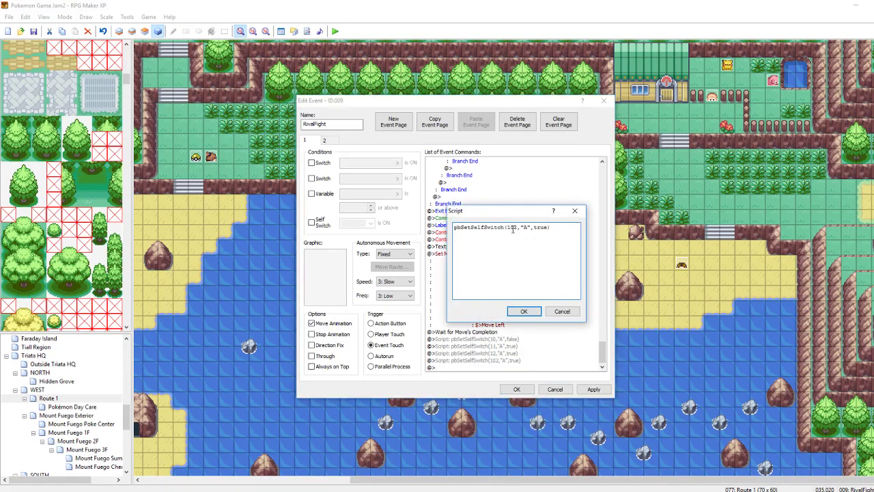
key("BackSpace")
key("BackSpace")
type("3")
left_click(524, 310)
left_click(517, 390)
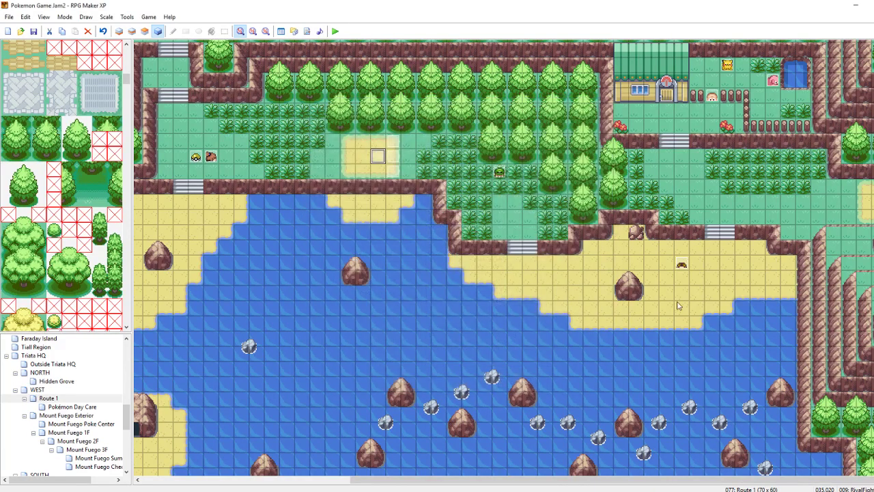
- Switch to File Explorer and open the Characters folder inside Pokemon Game Jam's Graphics folder
mouse_move(162, 487)
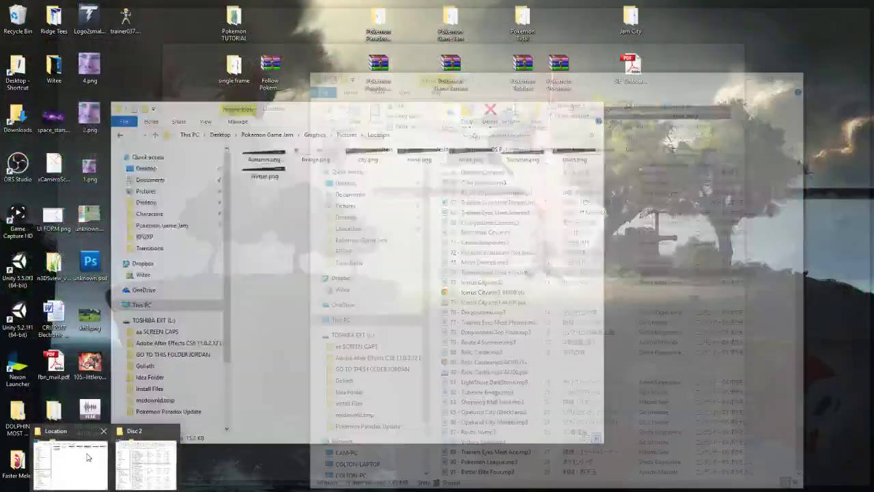
left_click(69, 464)
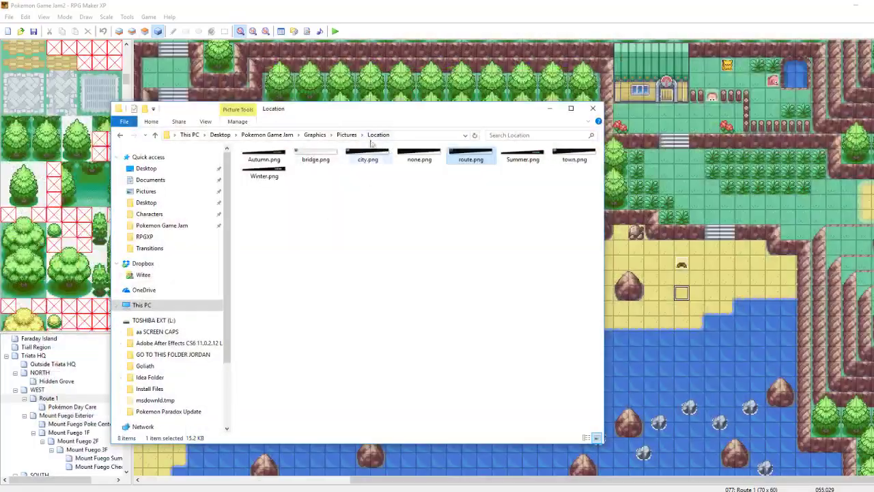
left_click(316, 136)
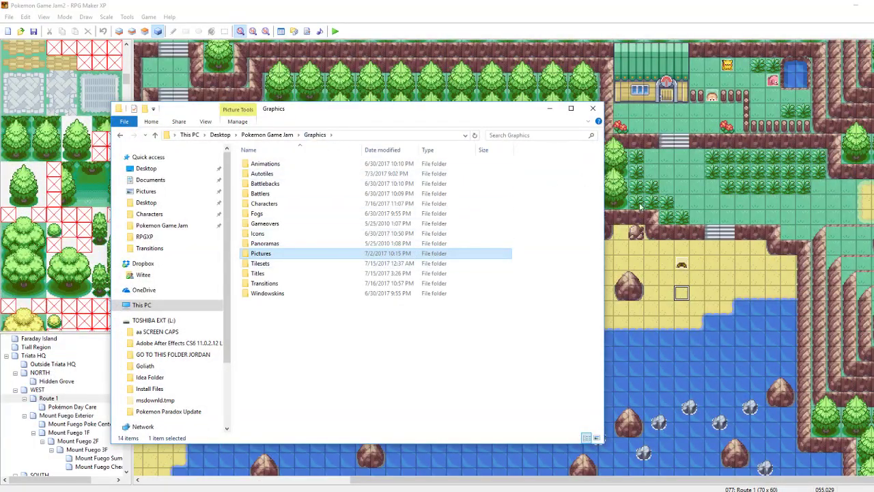
left_click(682, 264)
mouse_move(161, 488)
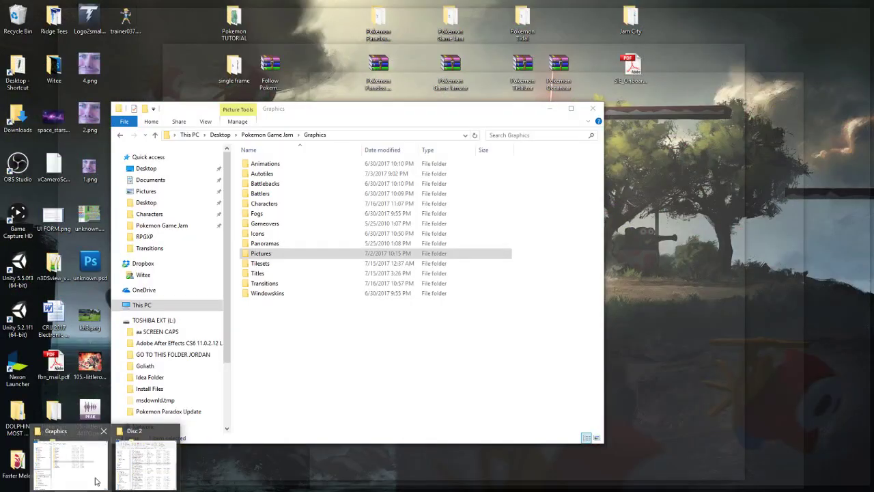
left_click(70, 465)
double_click(266, 202)
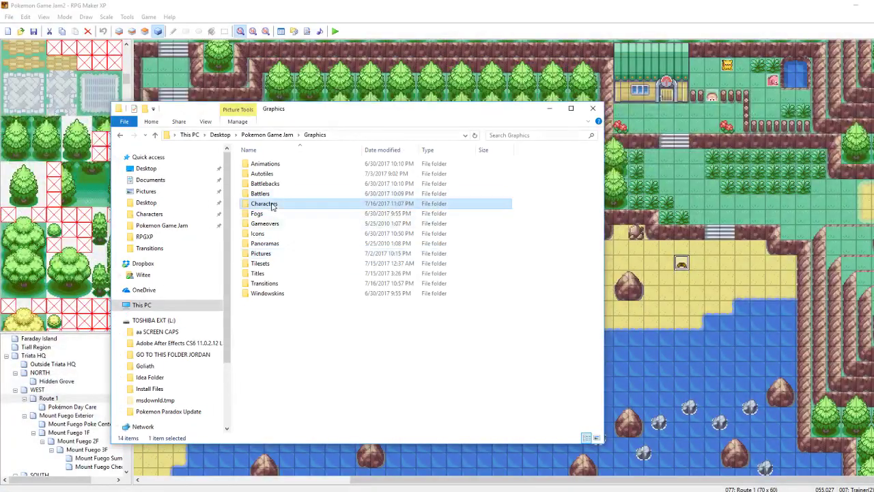
- View the trainer073.png sprite enlarged in Windows Photo Viewer, then close the image
scroll(409, 292, "down", 15)
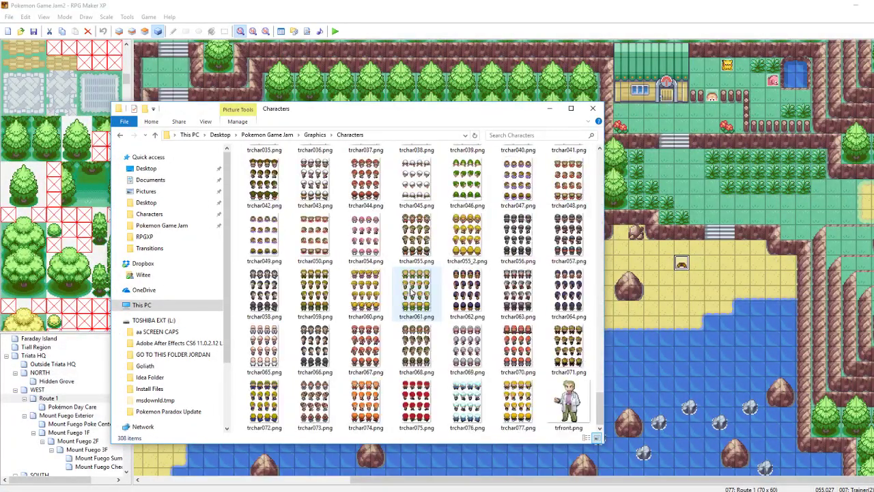
scroll(409, 294, "up", 2)
left_click(469, 222)
double_click(471, 217)
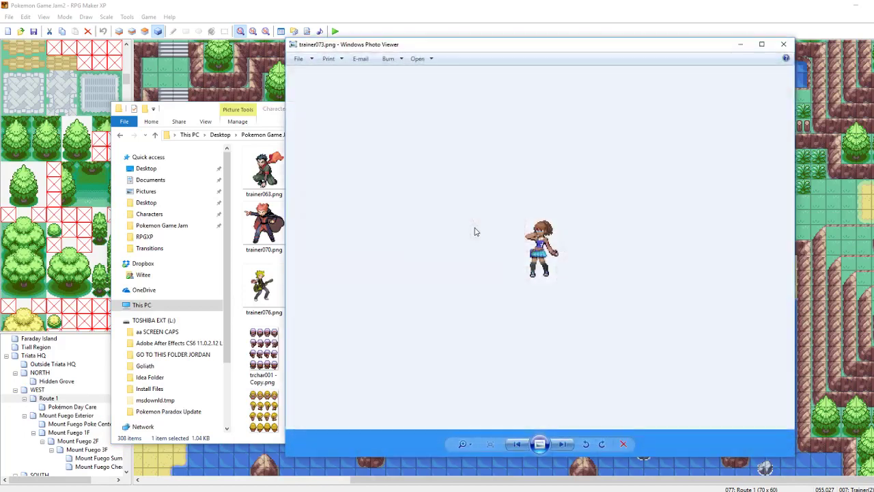
scroll(614, 222, "down", 1)
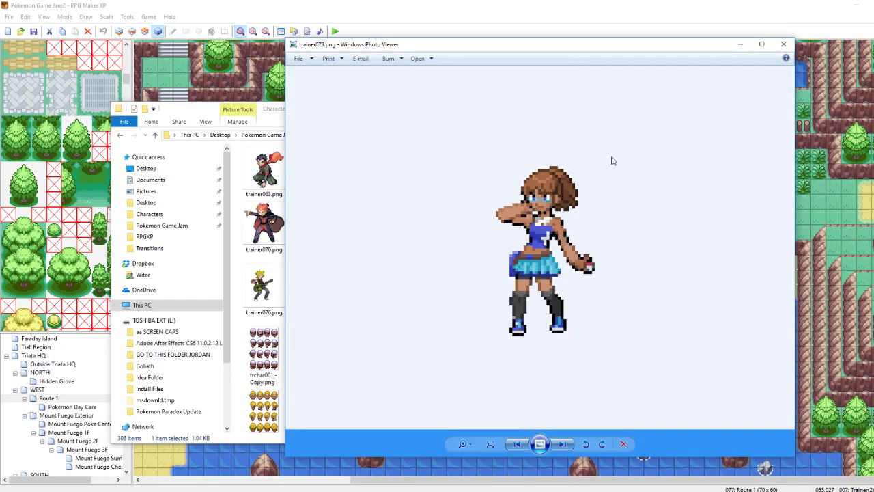
left_click(785, 45)
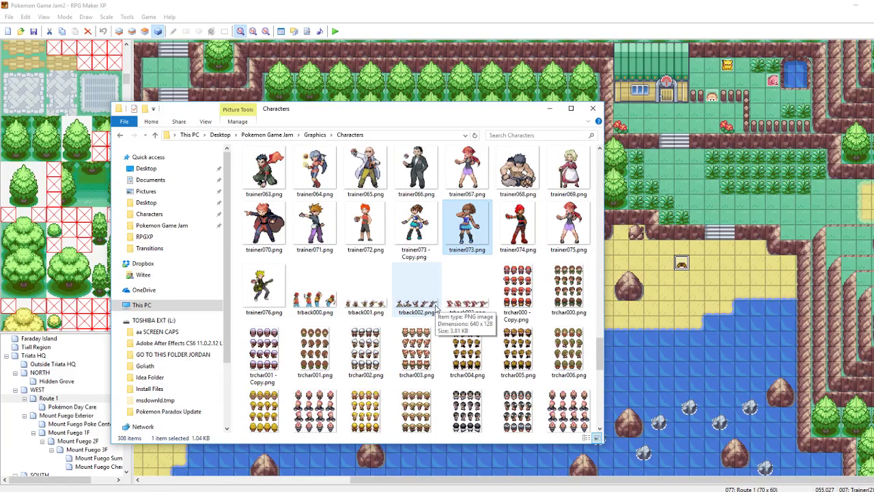
- View the trchar074.png character sheet from the Characters folder enlarged
scroll(435, 309, "down", 5)
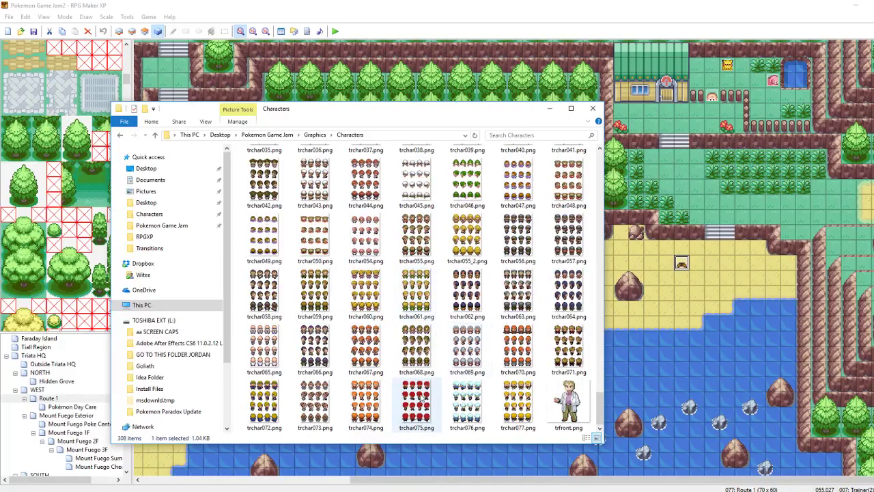
left_click(367, 410)
double_click(368, 414)
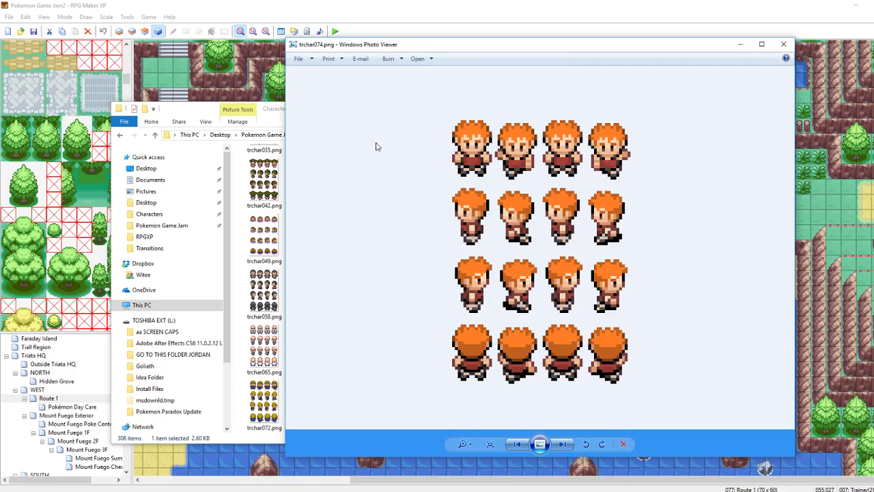
- Find the trainer072.png battle sprite in the Characters folder and view it enlarged
left_click(264, 111)
scroll(369, 266, "up", 6)
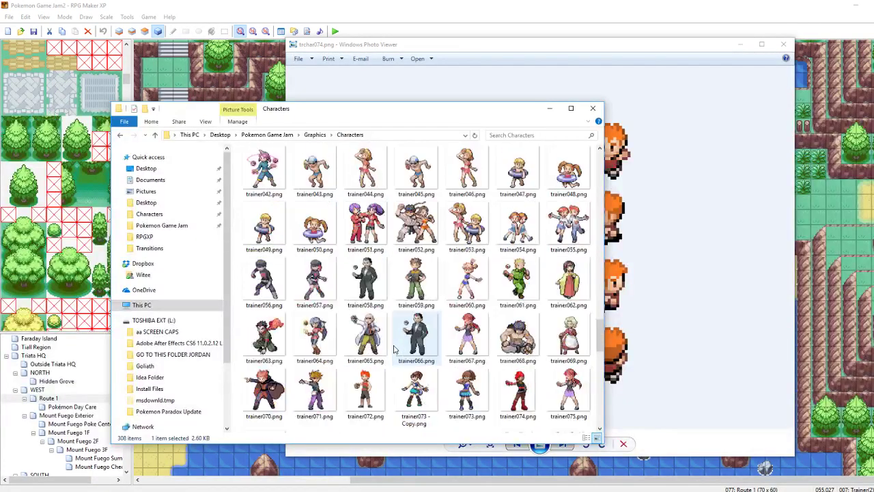
double_click(372, 229)
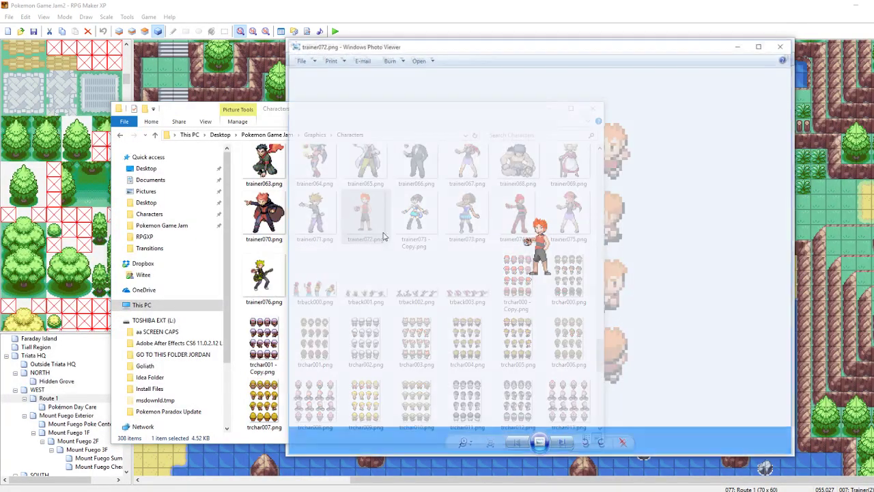
scroll(401, 243, "up", 1)
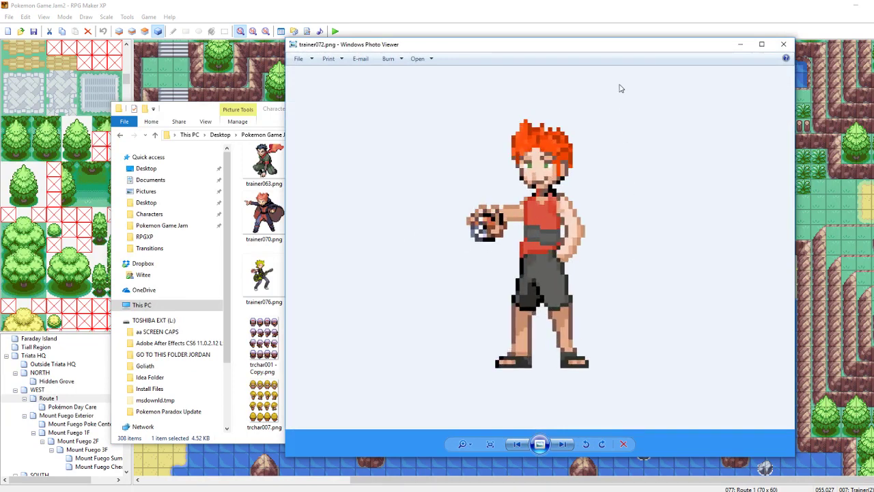
- Shrink the trainer072.png and trchar074.png viewer windows and place them side by side for comparison
left_click_drag(660, 49, 441, 46)
left_click(624, 39)
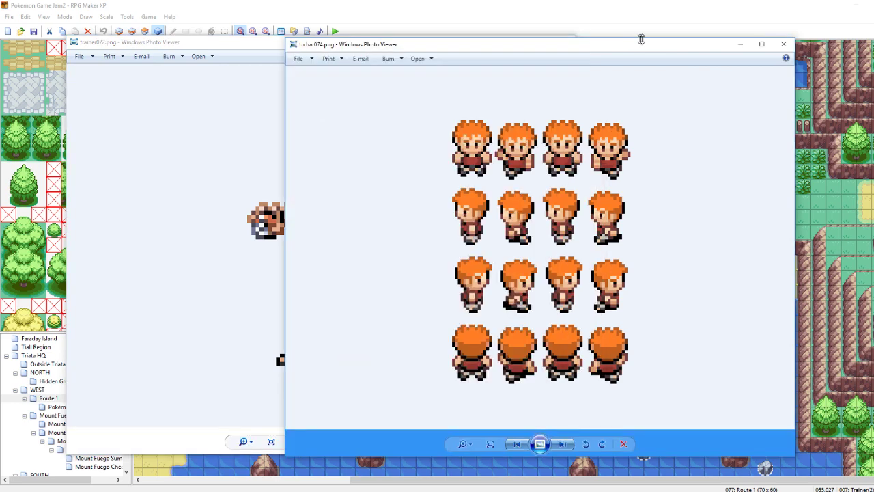
left_click_drag(288, 97, 516, 111)
left_click(385, 47)
left_click_drag(573, 157, 373, 149)
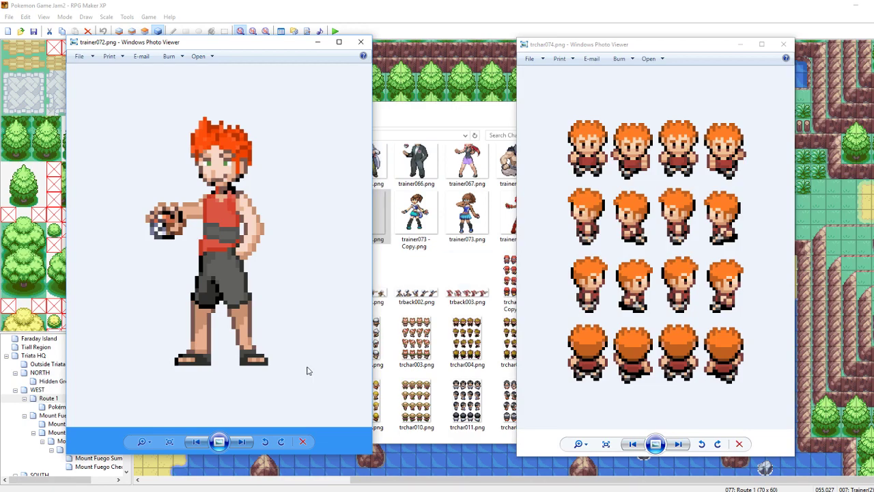
- Go up to the Pokemon Game Jam folder and view the Roy.png concept art
left_click(449, 116)
left_click(314, 134)
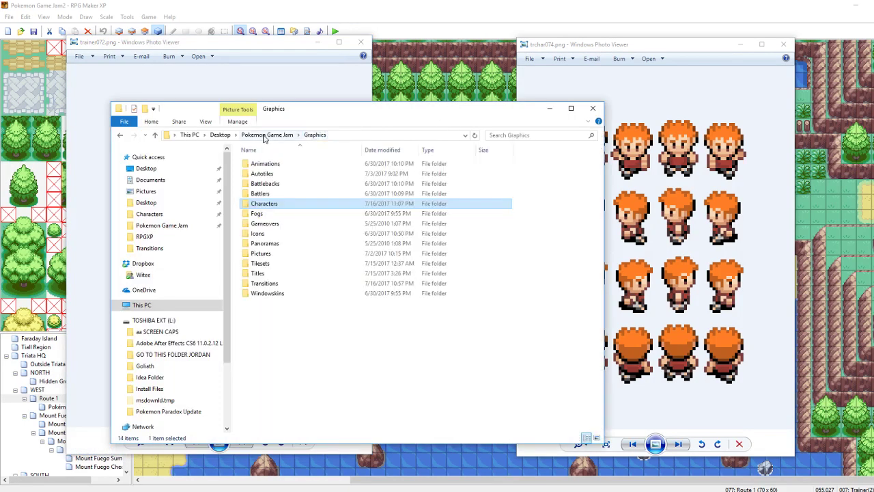
left_click(267, 135)
scroll(343, 342, "down", 2)
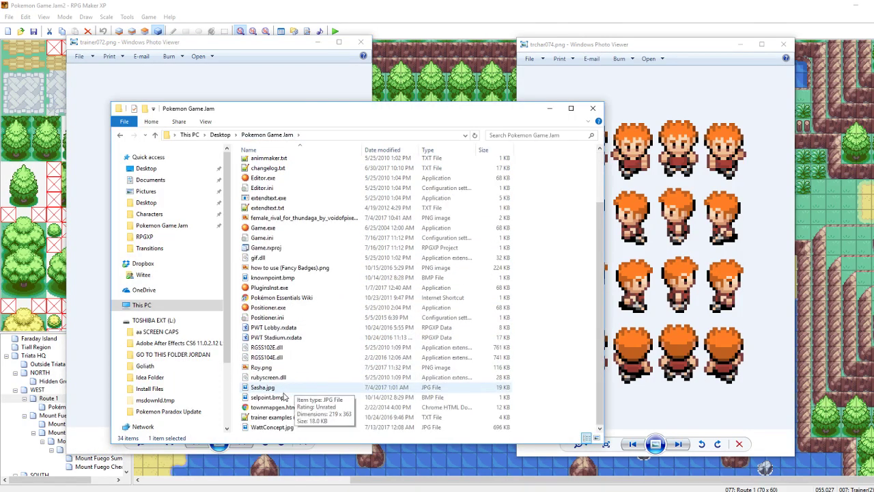
double_click(262, 368)
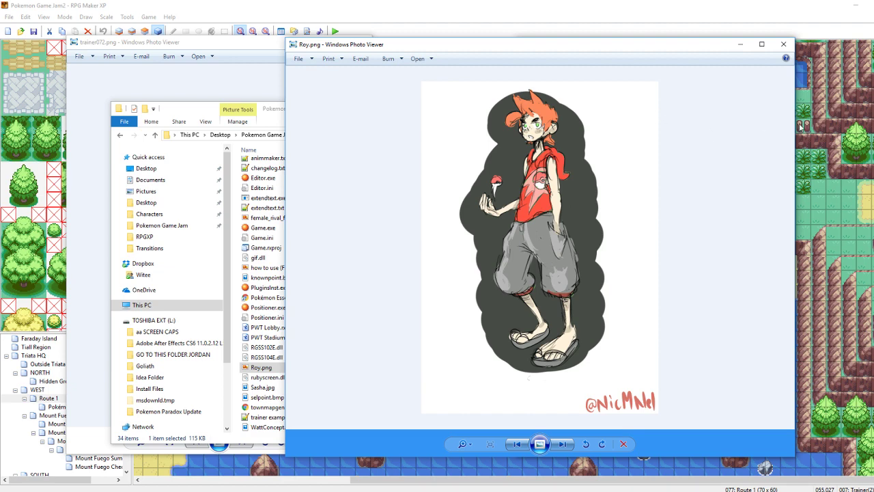
- Return to RPG Maker XP, bring the trainer072.png image back up for another look and close it
left_click(660, 5)
left_click(723, 234)
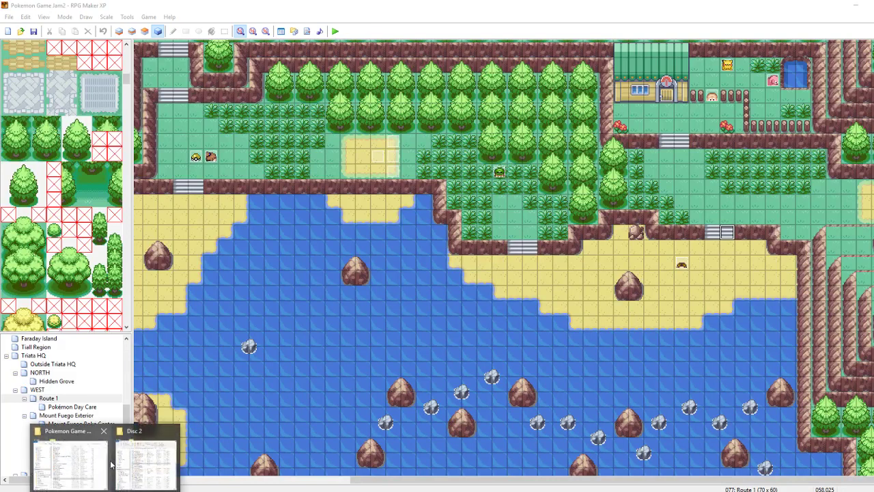
mouse_move(493, 445)
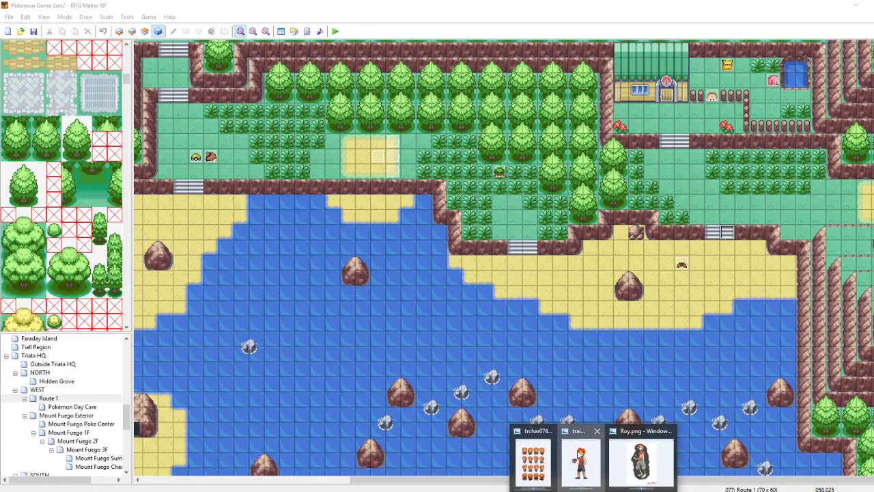
left_click(580, 454)
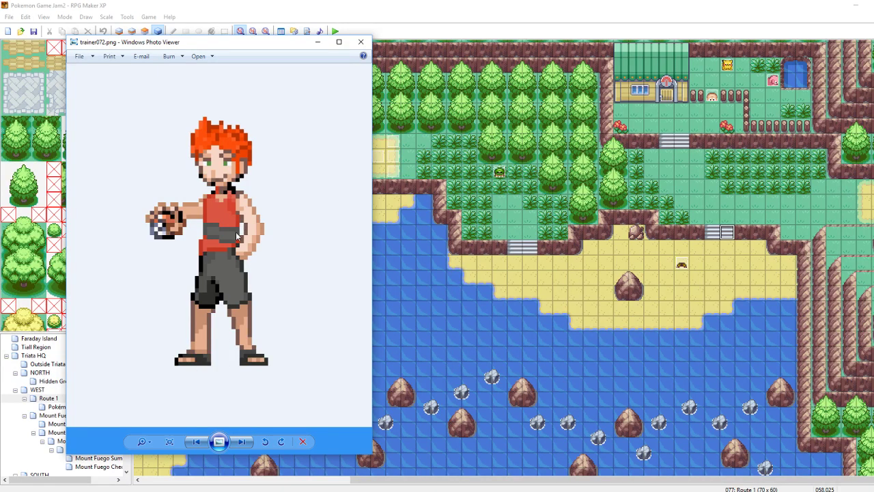
left_click(360, 42)
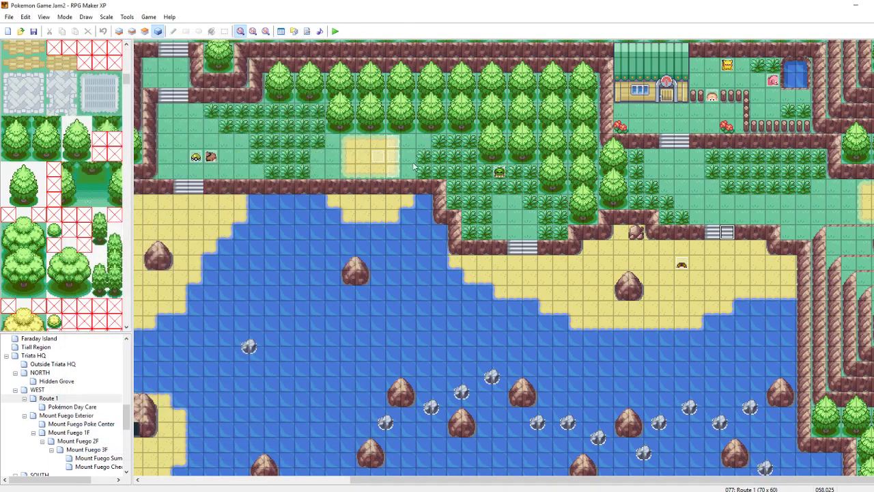
- Check the RivalFight event on Route 1 without changing it, then start a playtest and continue the saved game
double_click(379, 159)
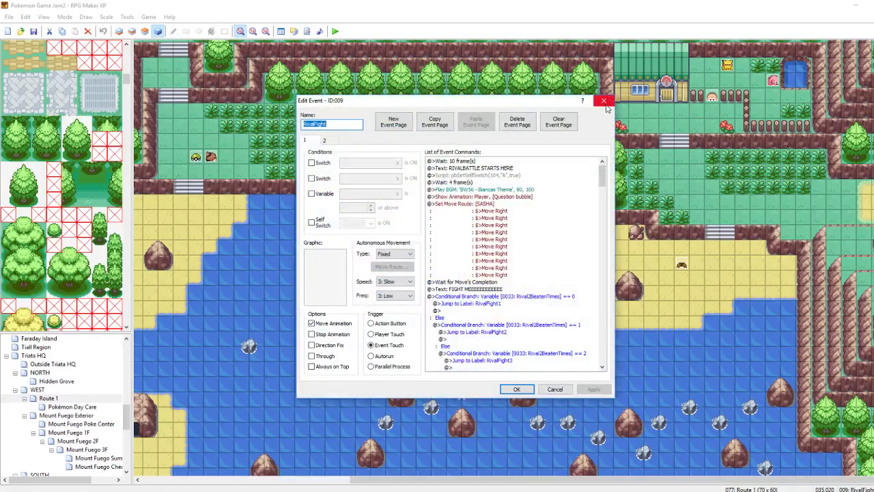
key("Escape")
left_click(335, 32)
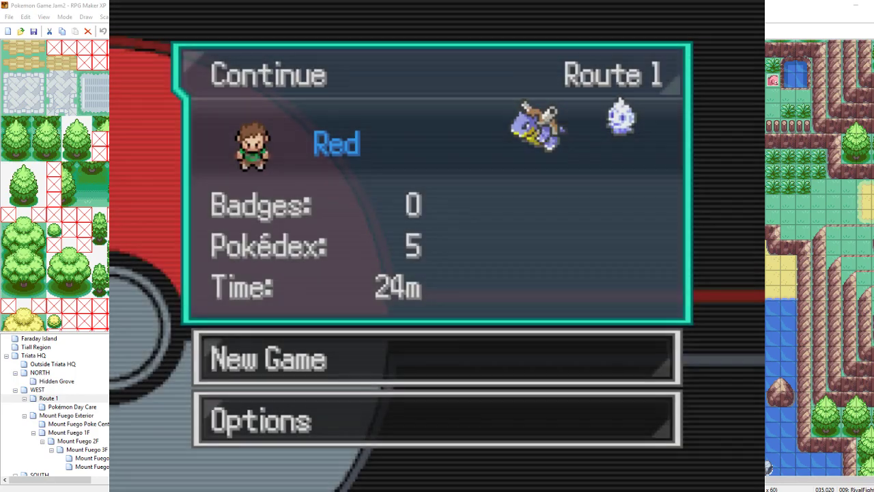
key("Return")
- Walk the player down to the beach, west past the rocks and up to the grass beside the sand patch
key("Left")
key("Down")
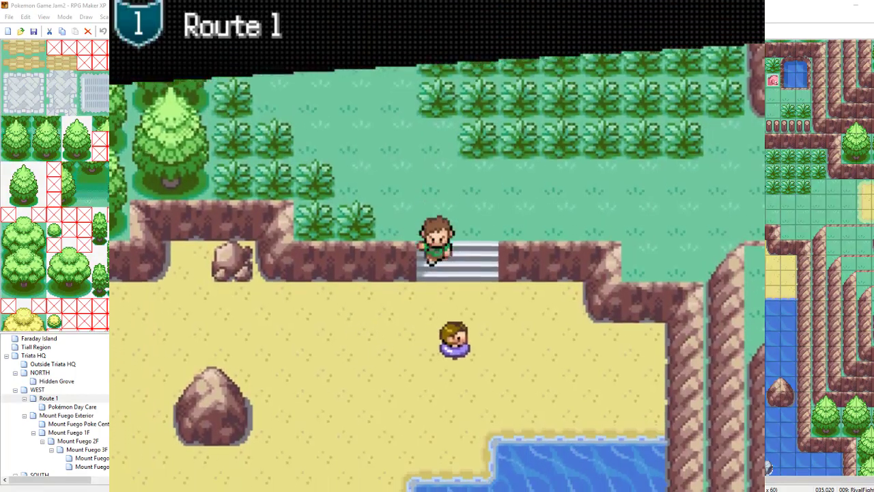
key("Left")
key("Left")
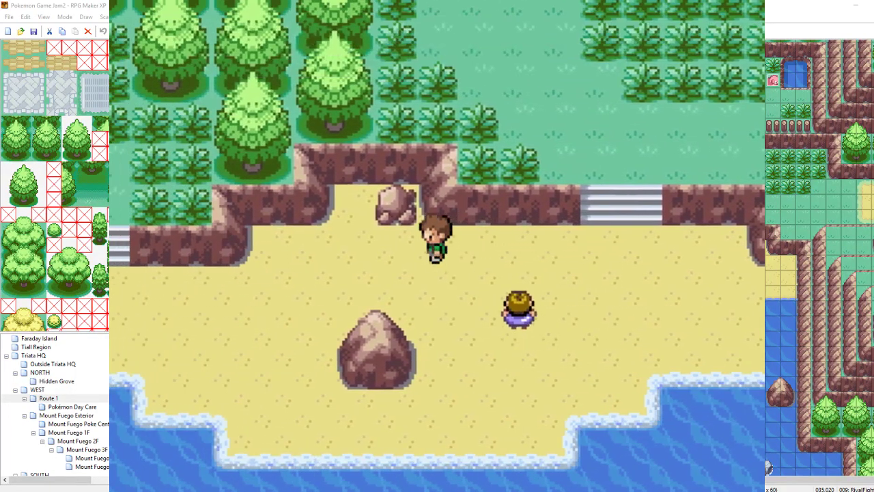
key("Down")
key("Left")
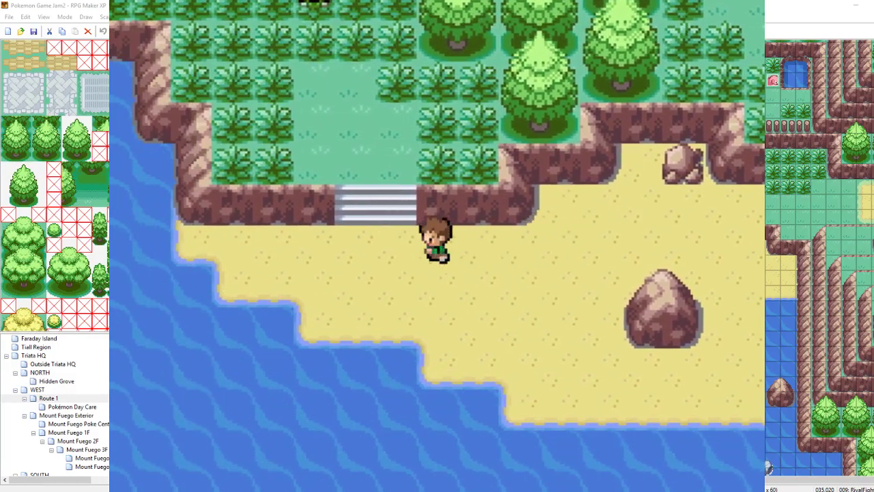
key("Up")
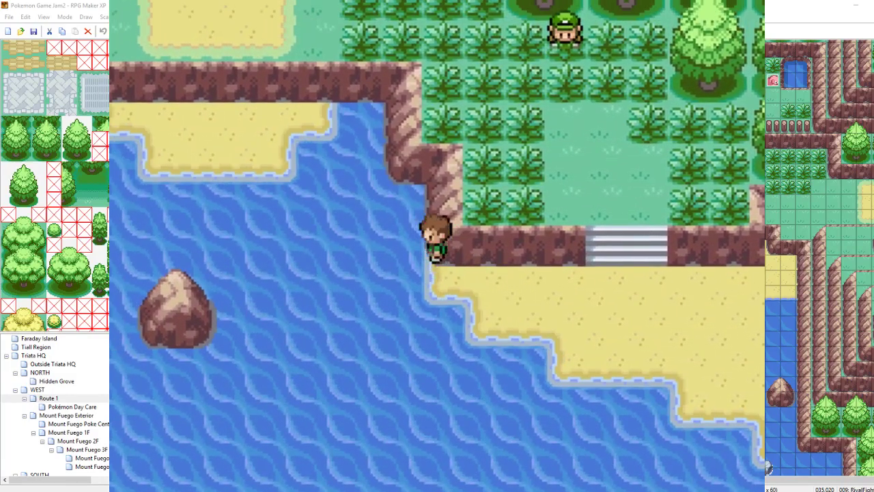
key("Left")
key("Up")
key("Up")
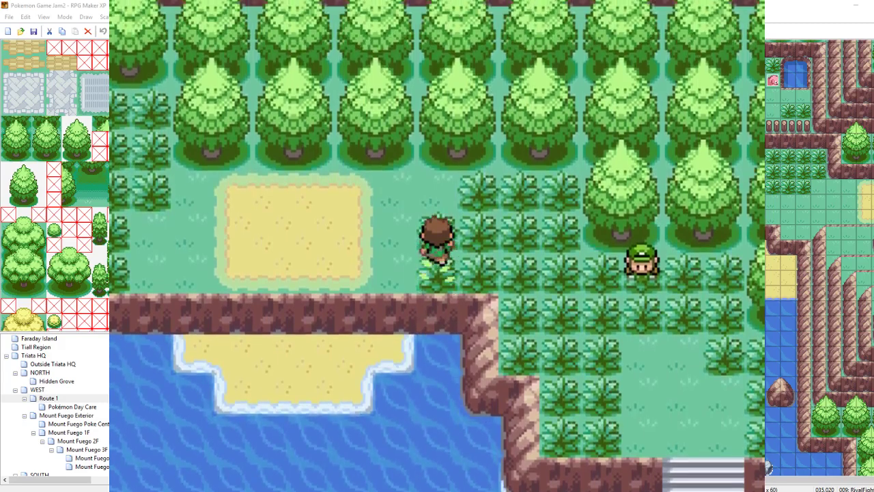
- Save the game beside the sand patch, overwriting the existing save, and return to the map
key("Escape")
key("Down")
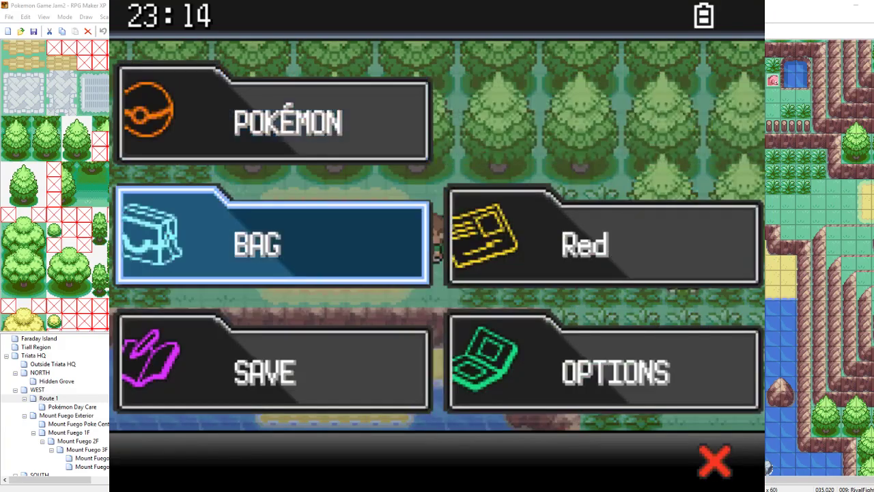
key("Down")
key("Return")
key("Return")
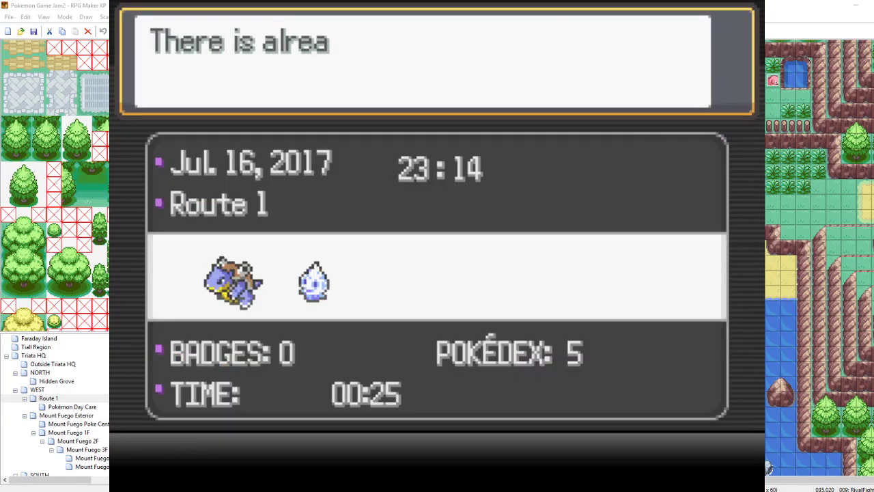
key("Return")
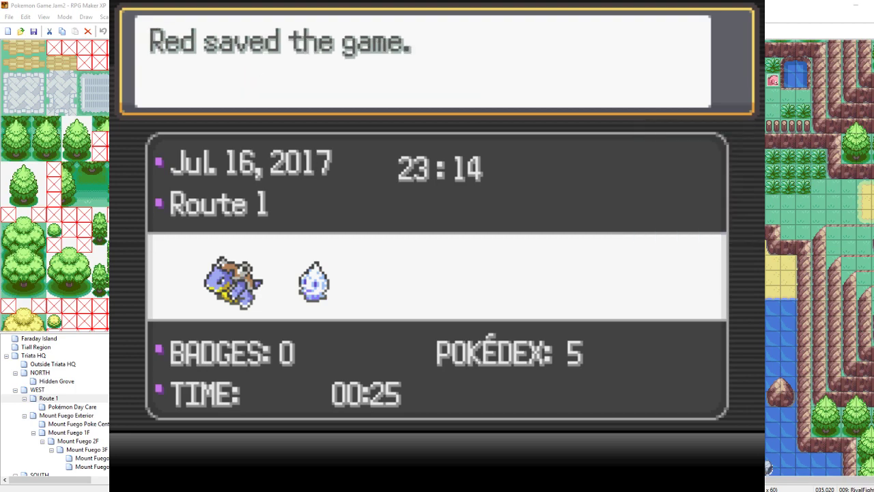
key("Return")
key("Escape")
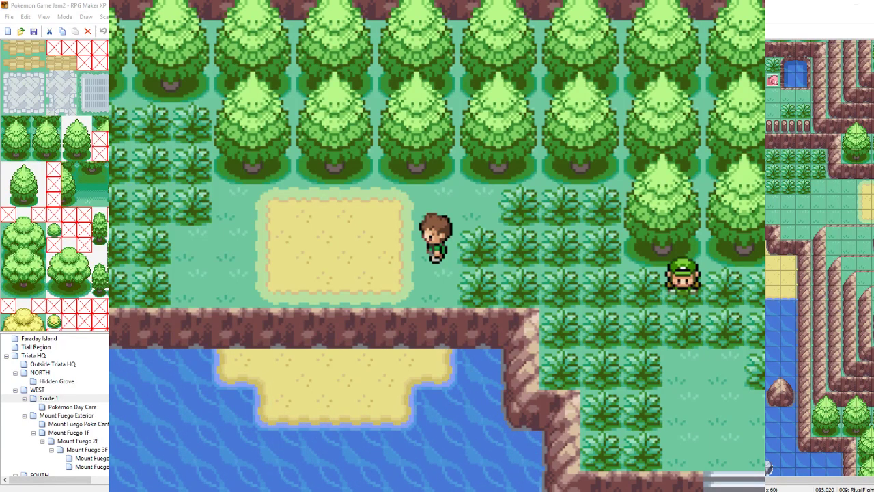
- Walk west onto the sand patch to test the battle against Rival Sasha, then quit the playtest
key("Left")
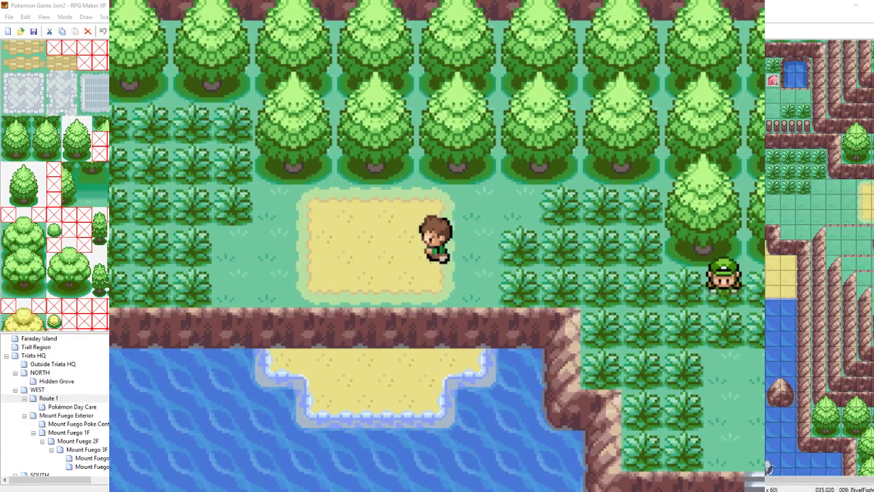
key("Left")
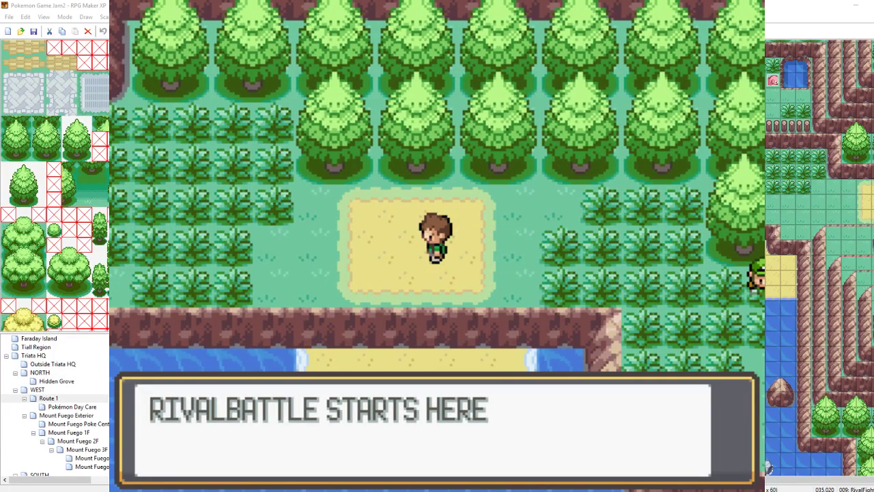
key("Return")
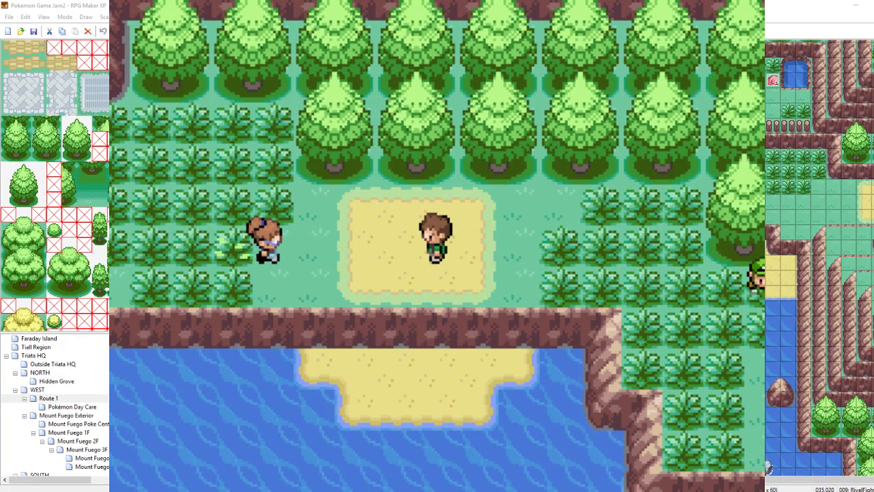
key("Return")
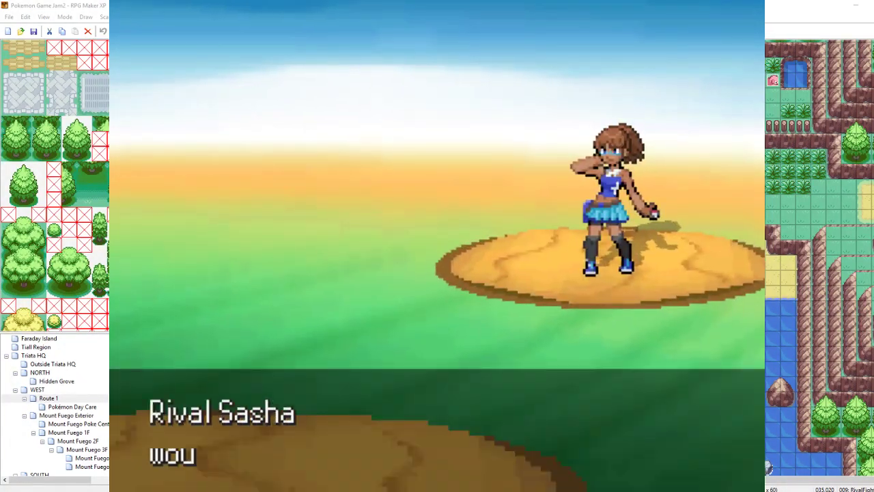
key("Return")
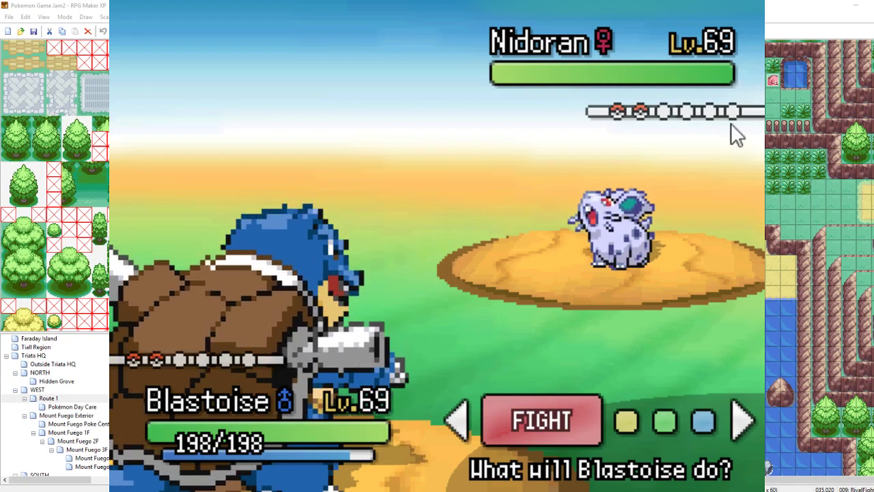
key("alt+F4")
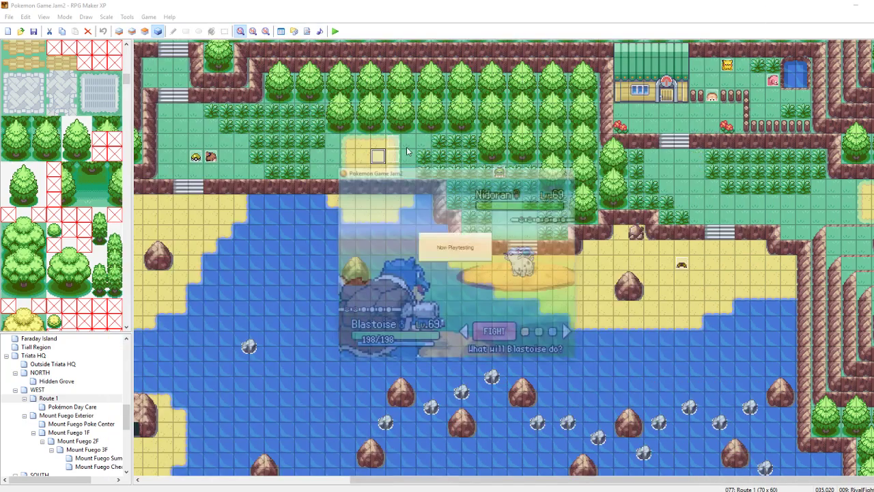
- Set the trigger of events EV010, EV011 and EV012 along the sand patch's east edge to Player Touch
double_click(399, 150)
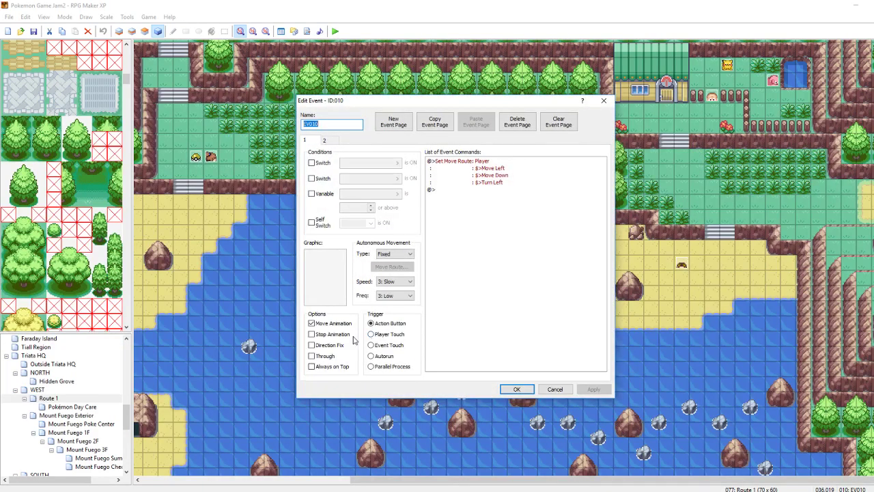
left_click(516, 389)
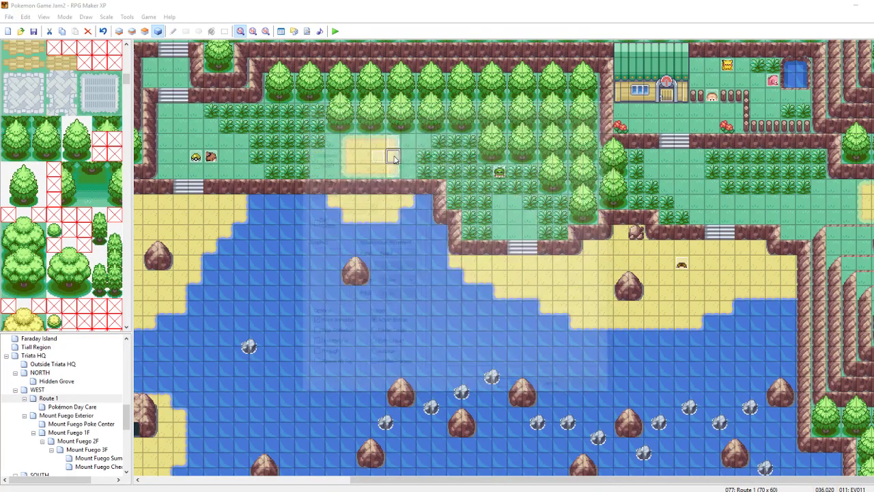
double_click(392, 163)
left_click(371, 333)
left_click(517, 389)
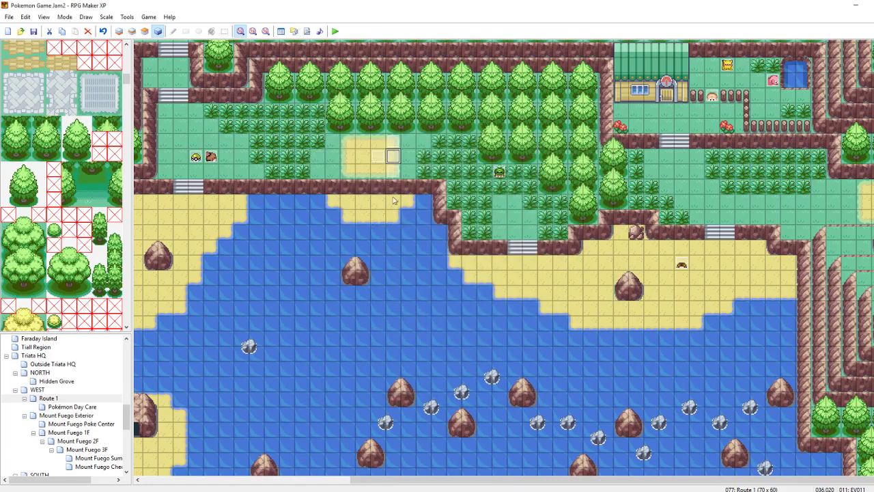
double_click(393, 171)
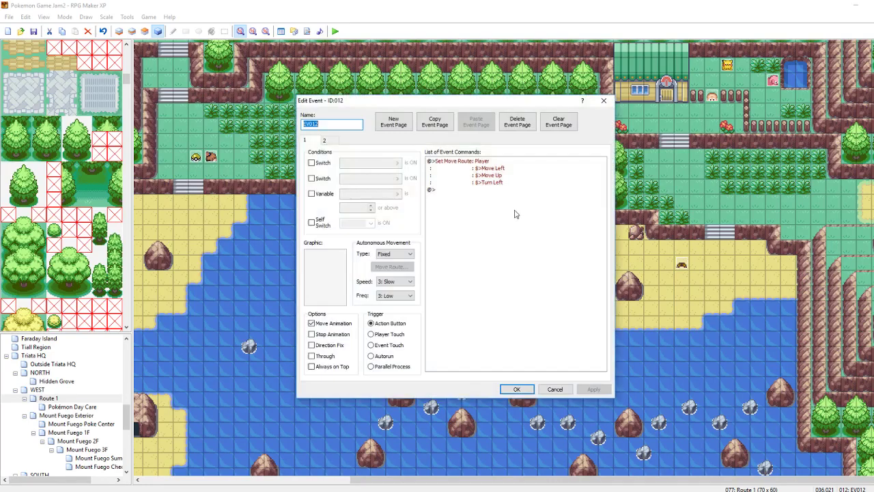
left_click(371, 334)
left_click(517, 388)
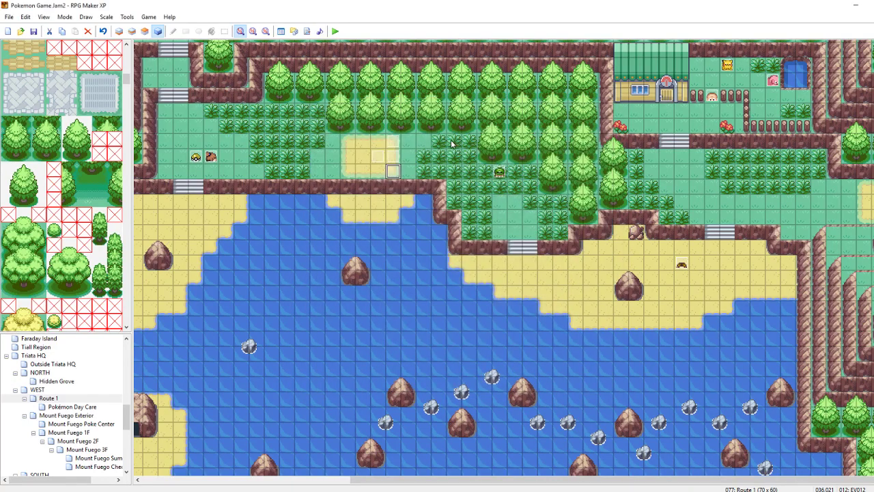
left_click(452, 142)
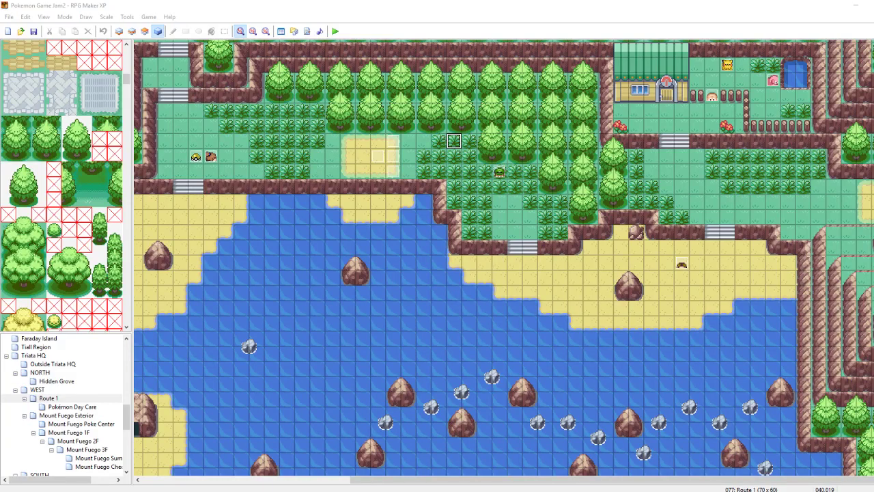
- Switch to Photoshop and start placing an image into smTrainer2.psd, going up to the project's Graphics folder
left_click(536, 246)
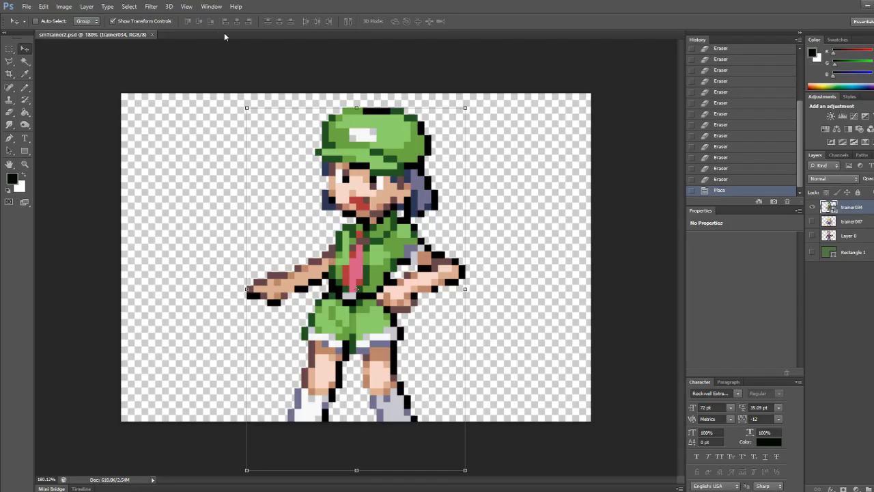
left_click(43, 6)
mouse_move(26, 6)
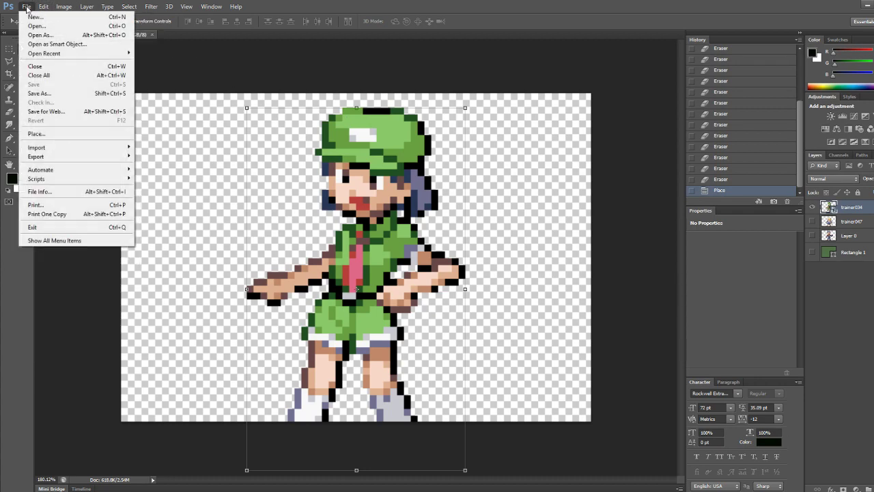
left_click(35, 134)
left_click(512, 111)
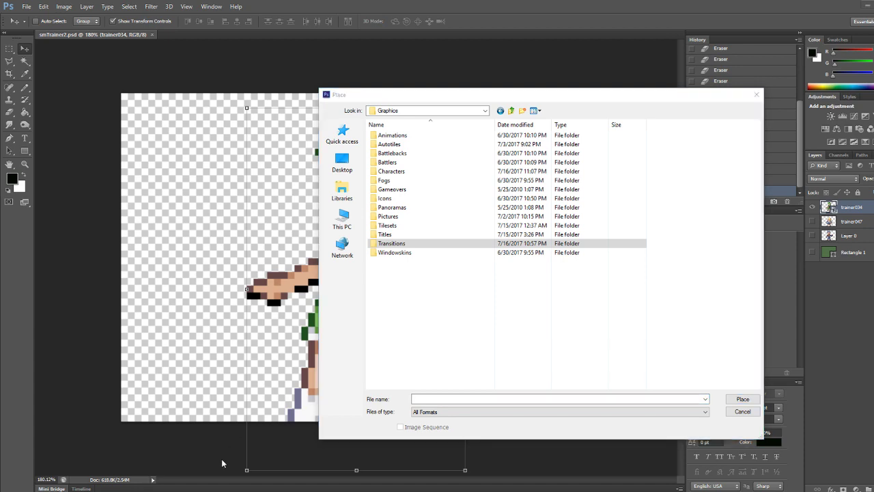
- Open the Pokemon Game Jam Audio BGM folder in File Explorer and listen to BW07-Battle(CherenBianca).mp3
left_click(70, 452)
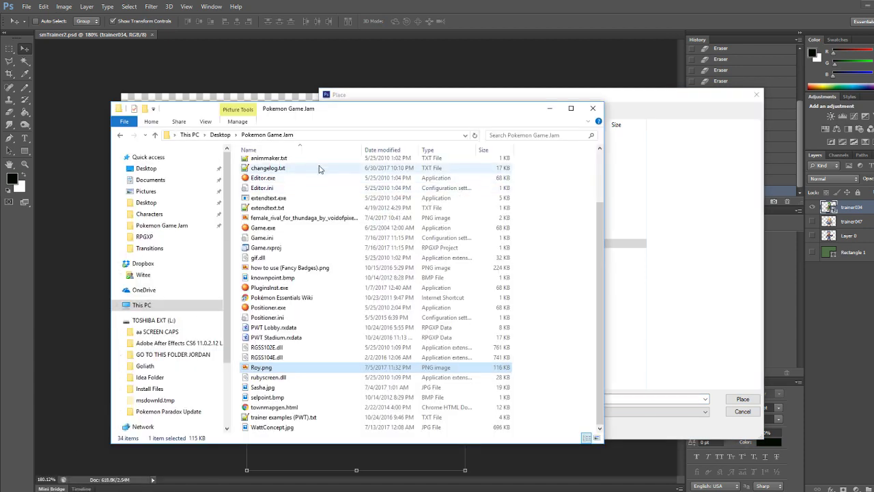
left_click(229, 135)
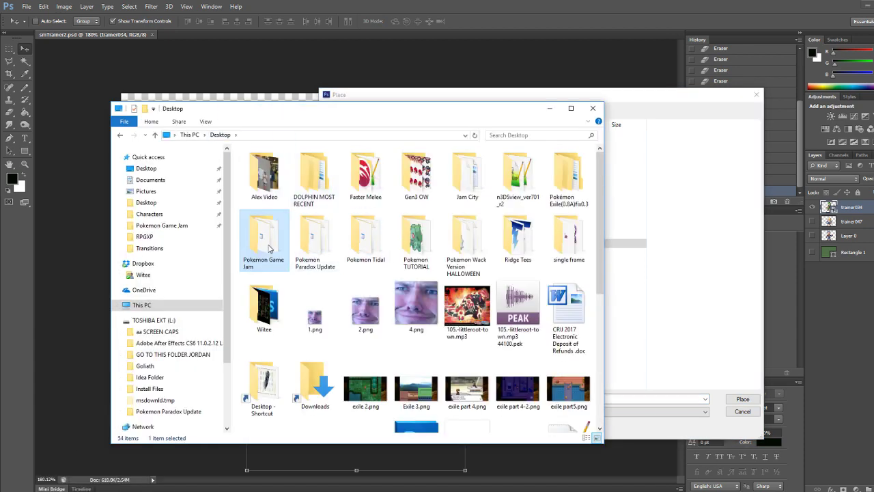
double_click(274, 236)
double_click(258, 164)
double_click(254, 165)
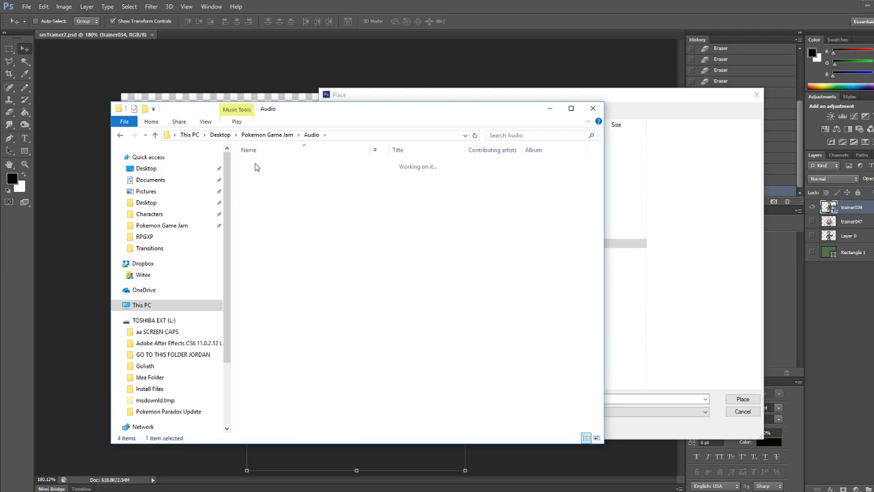
scroll(297, 333, "down", 3)
double_click(294, 337)
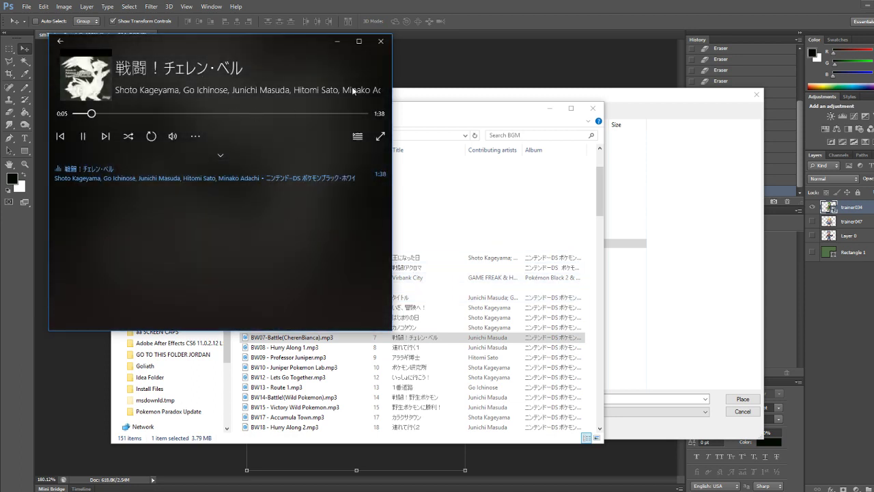
left_click(382, 46)
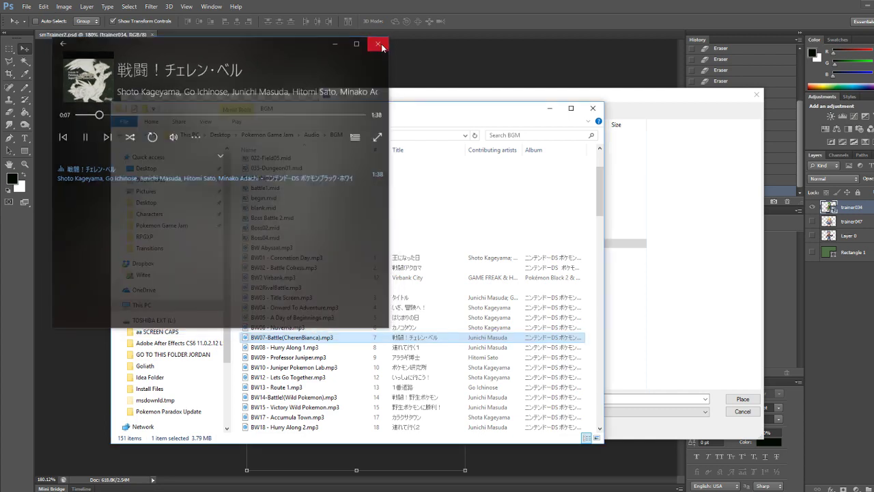
- Listen to BW56 - Biancas Theme.mp3 from the BGM folder, and return to Photoshop's image placement
scroll(307, 390, "down", 12)
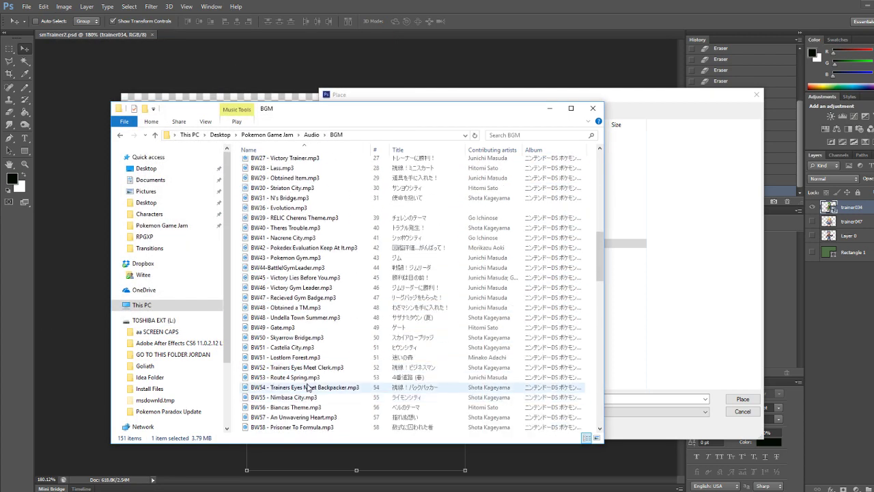
scroll(293, 382, "down", 1)
left_click(289, 380)
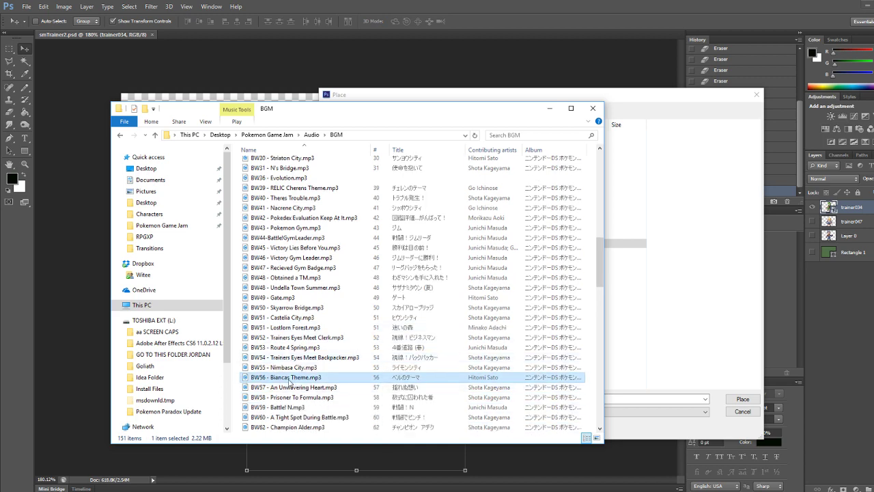
double_click(290, 379)
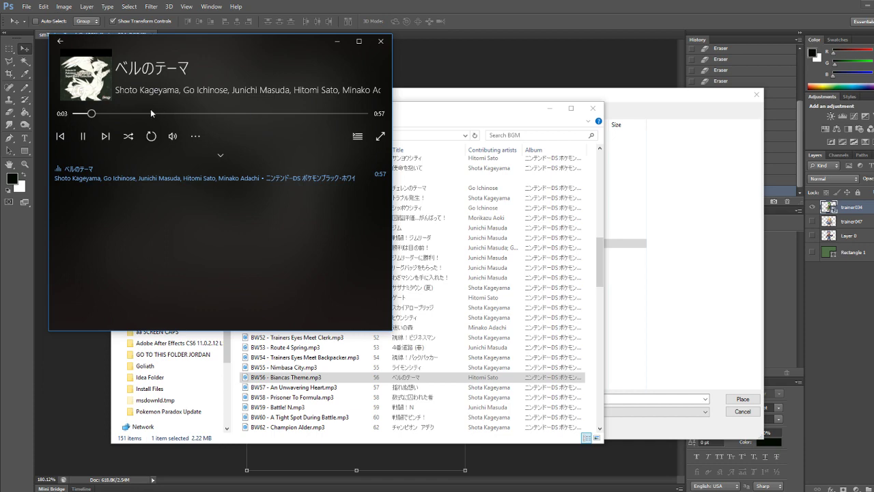
left_click(381, 43)
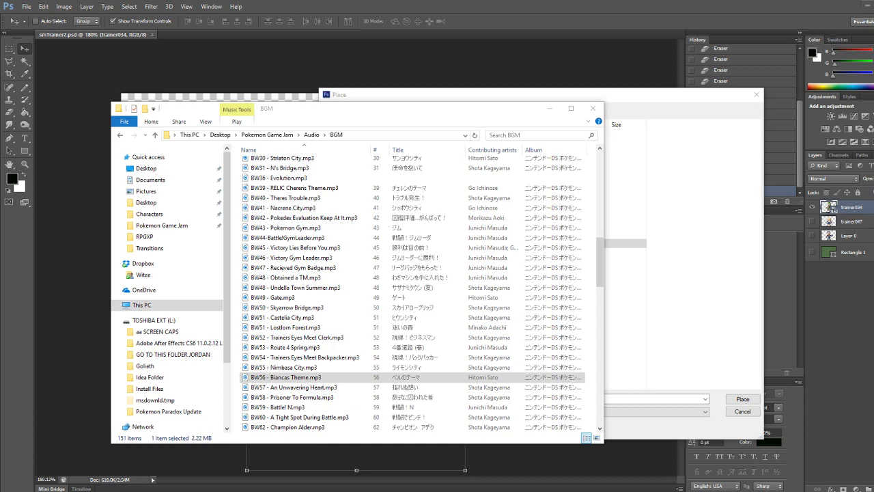
left_click(597, 4)
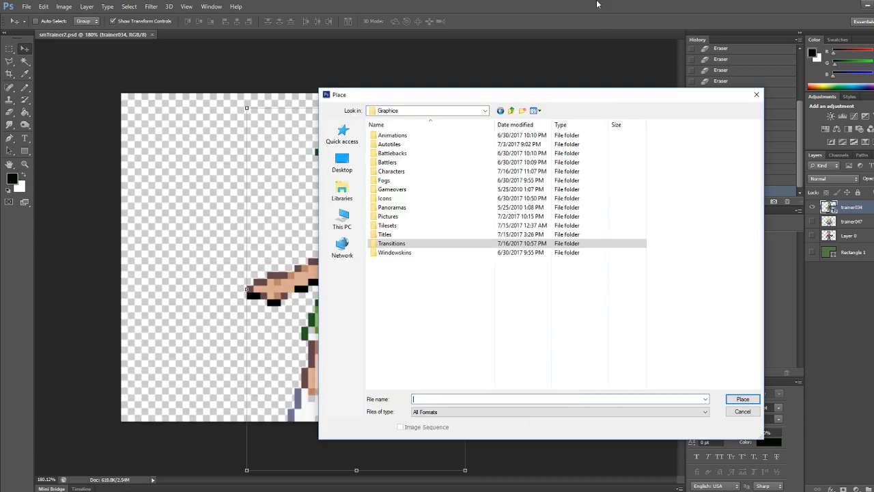
- Place trainer073.png from the Characters folder into the document
left_click(393, 163)
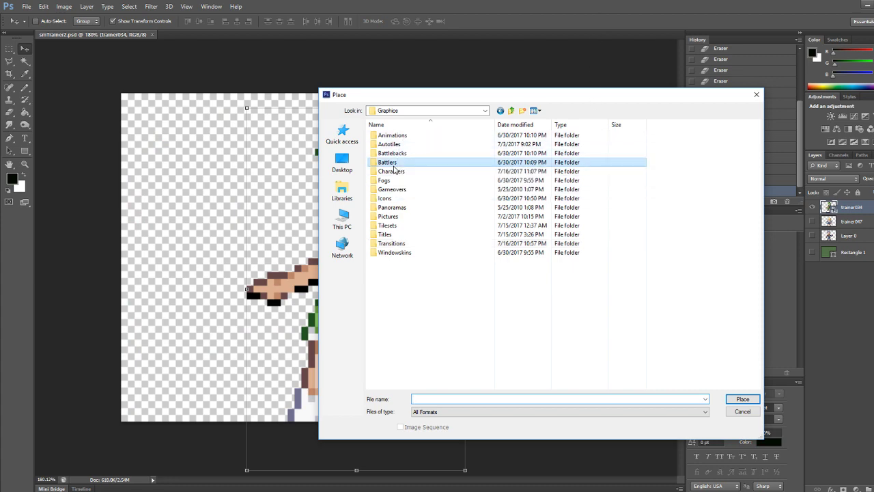
double_click(393, 171)
left_click_drag(756, 137, 769, 371)
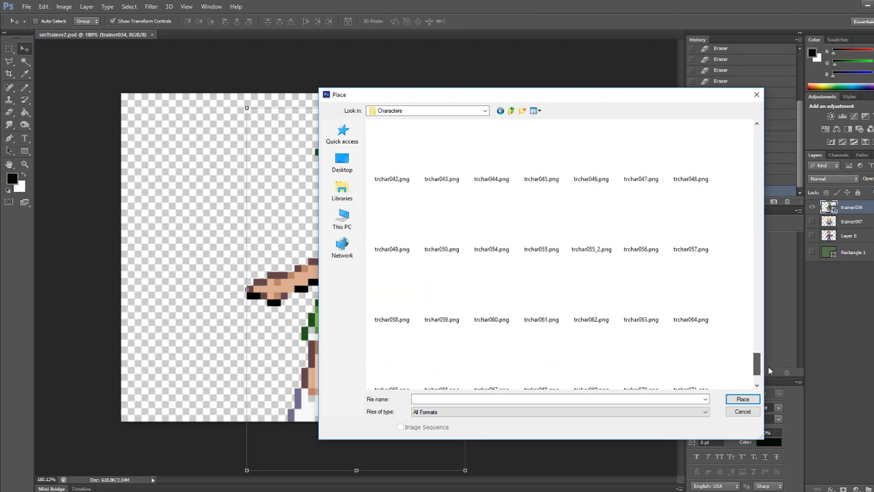
scroll(629, 327, "up", 5)
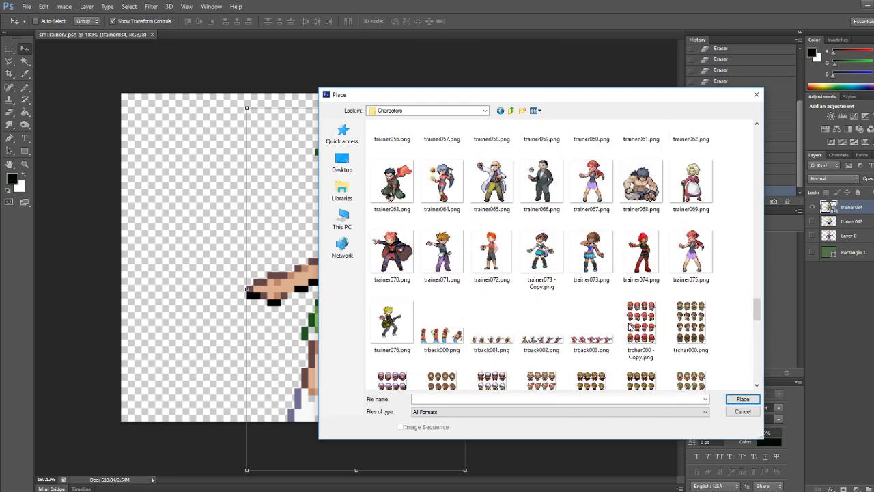
double_click(591, 253)
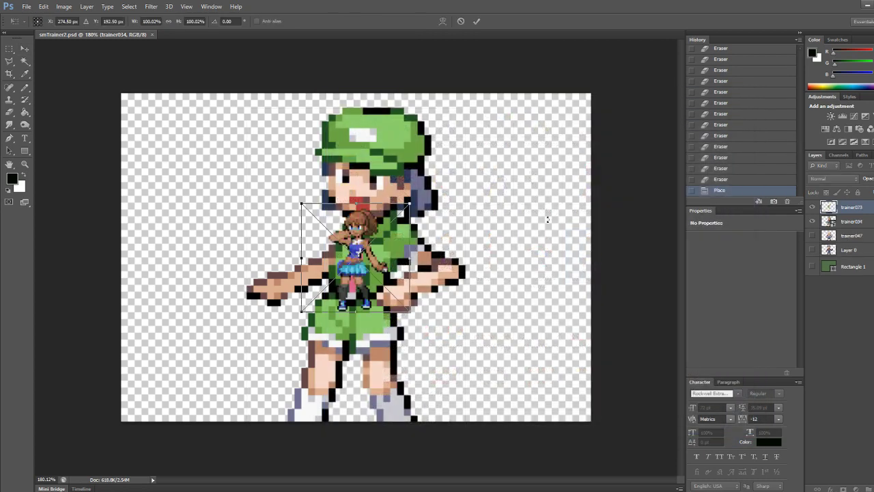
- Try scaling the placed trainer sprite to 400% and to 300% in both width and height
left_click(147, 21)
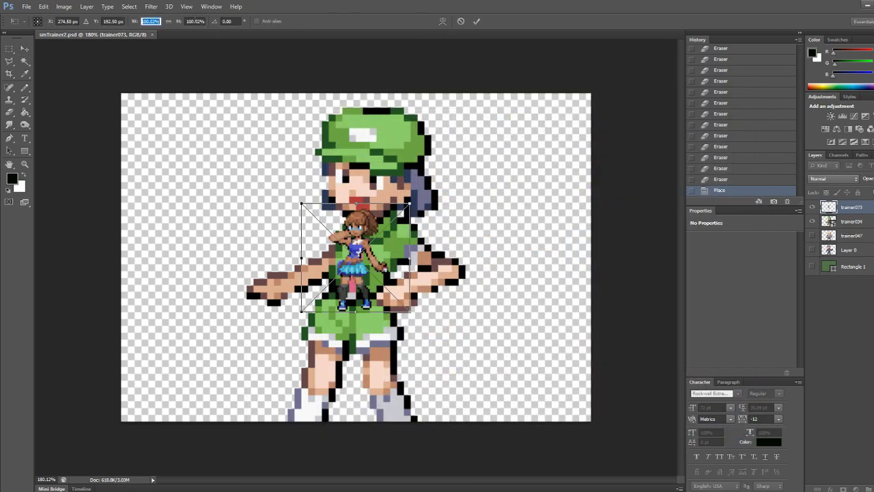
type("400")
key("Tab")
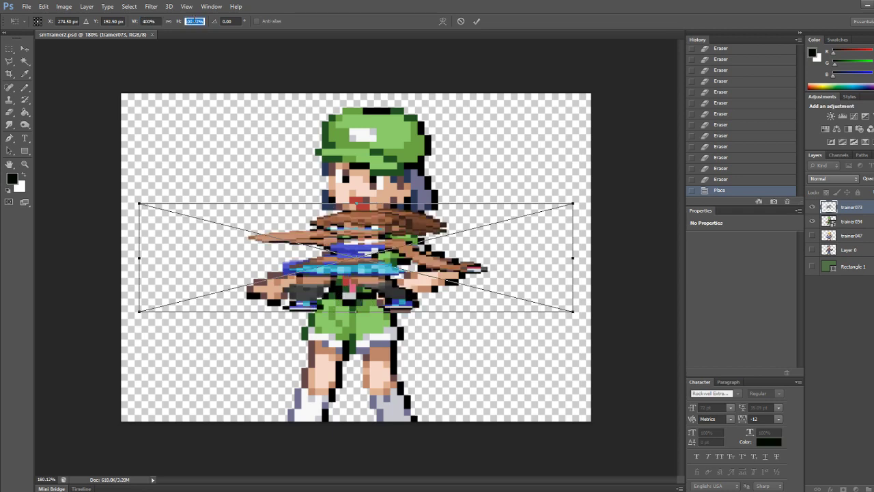
type("400")
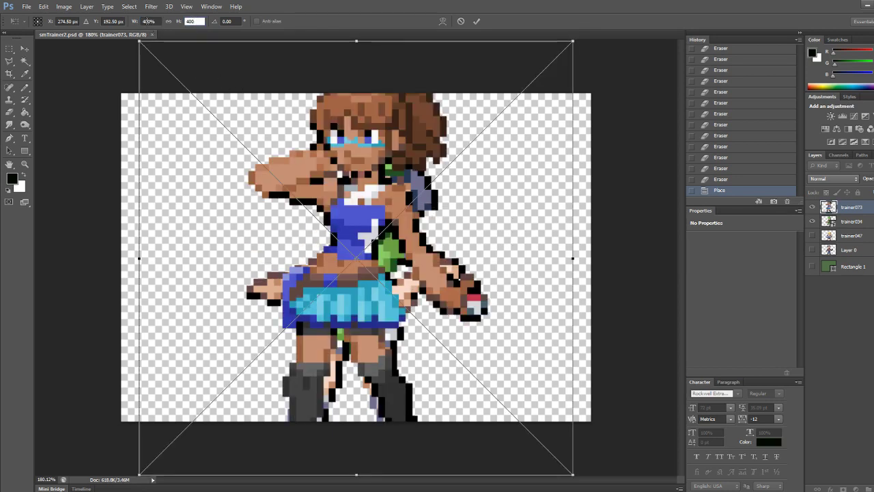
key("shift+Tab")
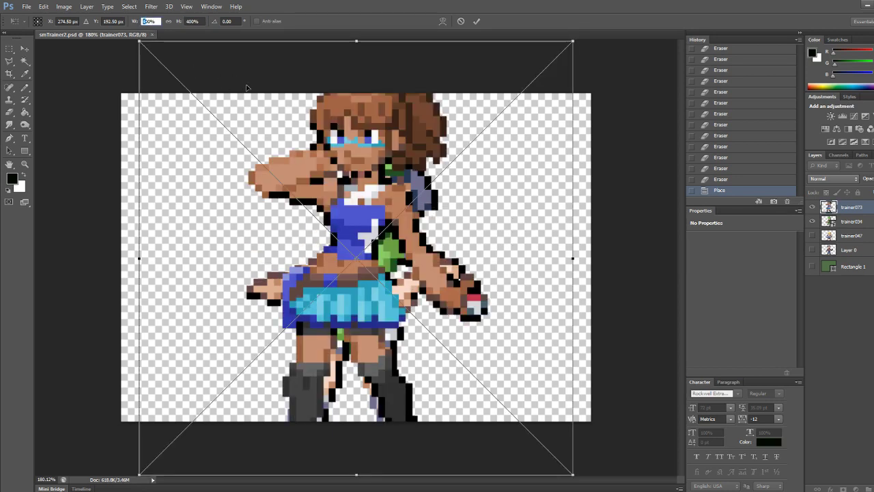
type("300")
key("Tab")
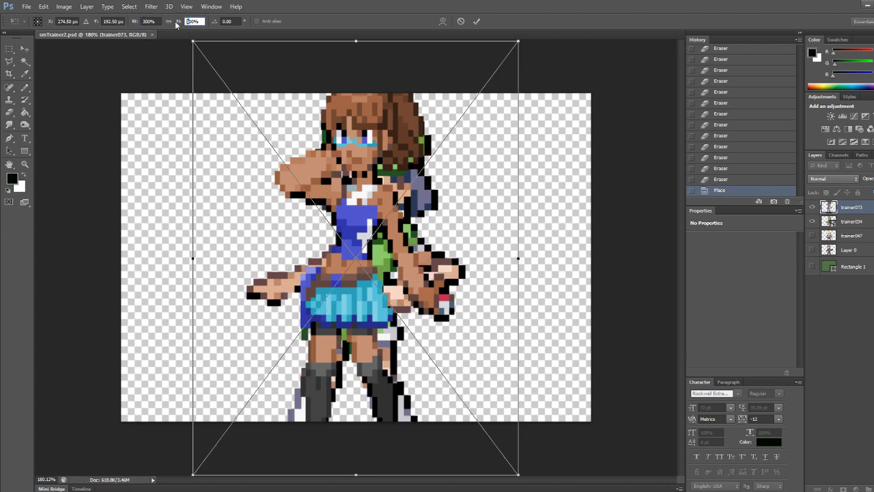
type("300")
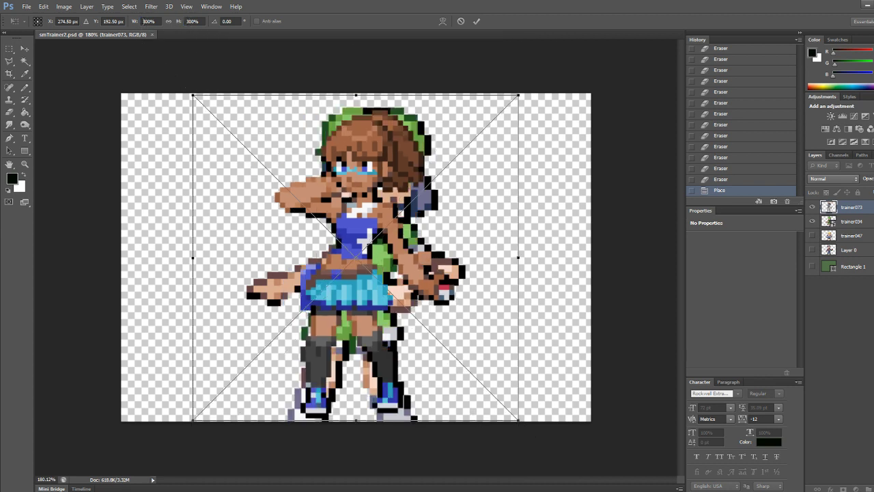
- Scale the trainer sprite to 400% in width and height, move it down about 37 px and commit the placement
left_click(137, 23)
type("400")
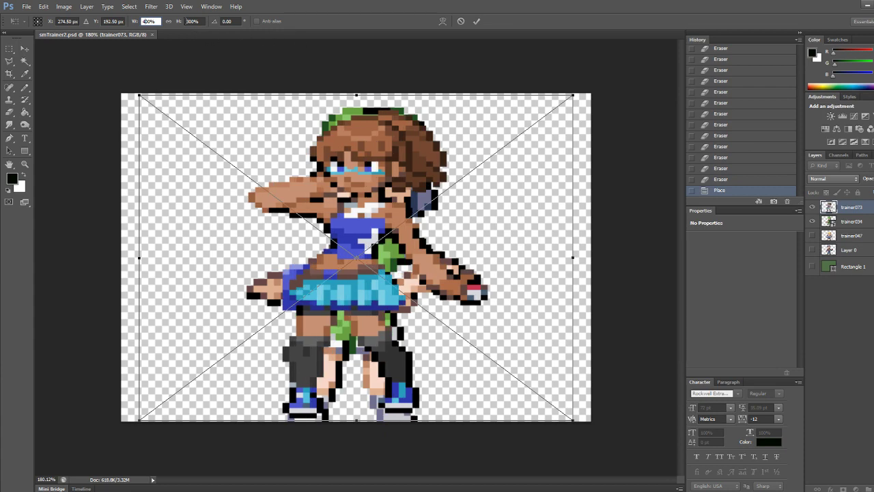
left_click(190, 21)
type("4")
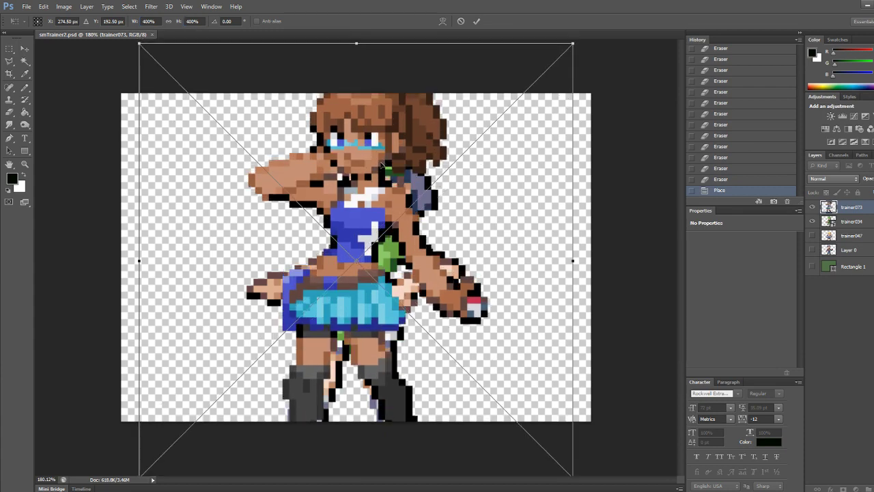
left_click_drag(383, 155, 383, 186)
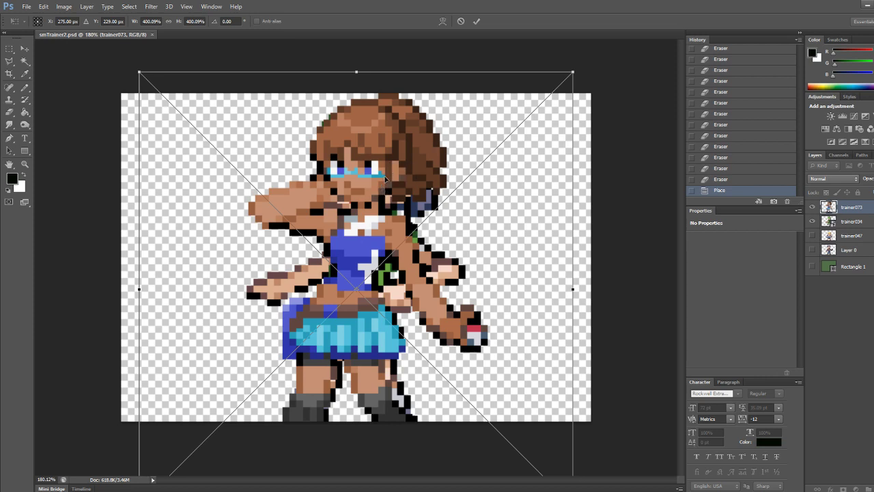
key("Return")
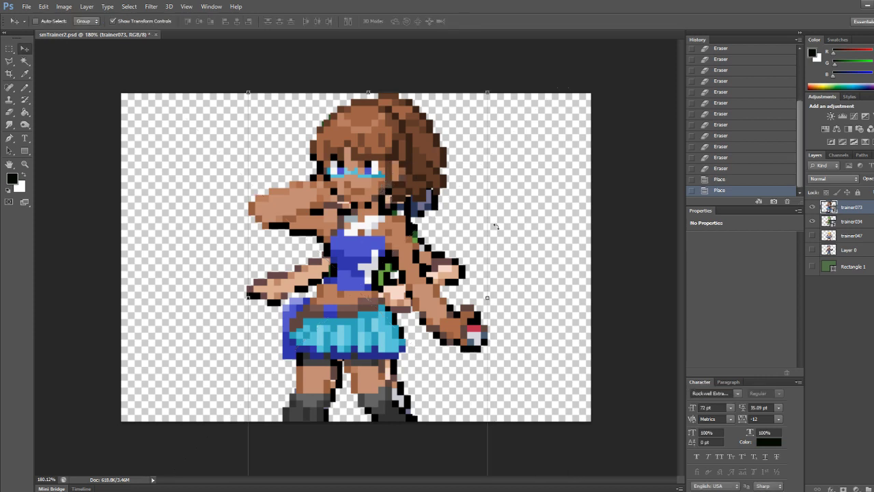
- Hide the trainer034 layer and nudge the trainer073 sprite up about 4 px
left_click(812, 221)
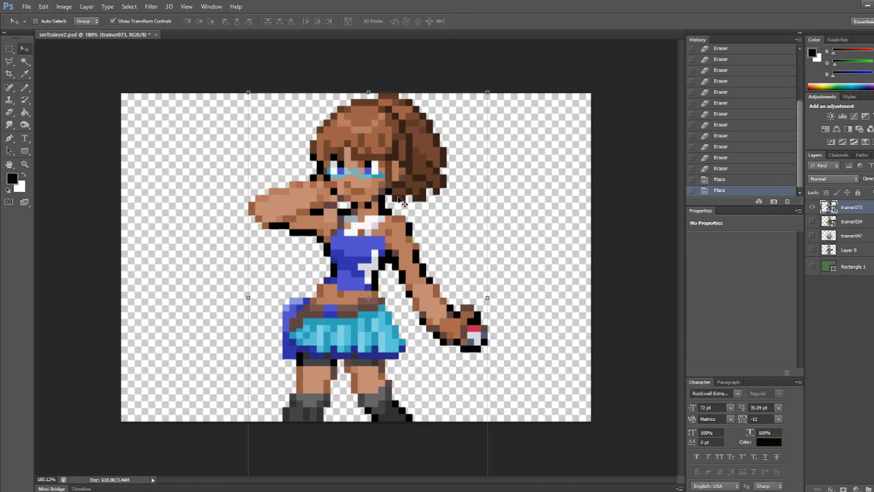
key("Up")
key("Up")
key("Up")
key("Up")
key("Up")
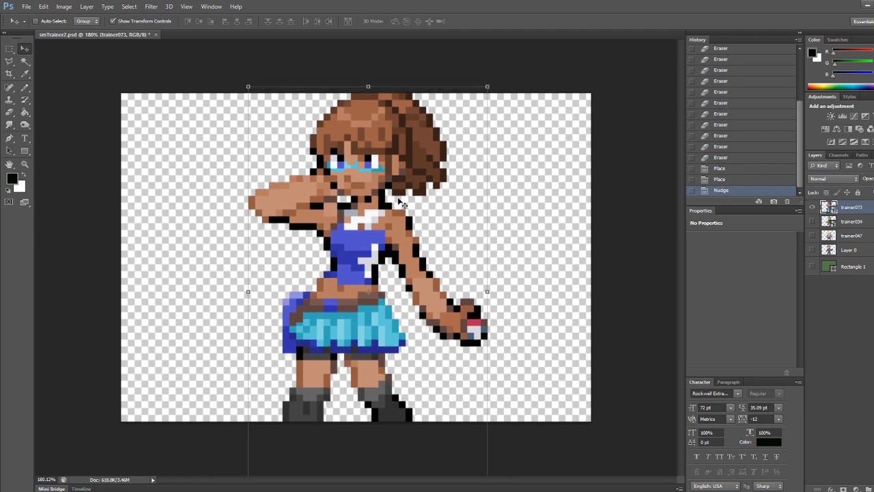
- Save the document, and save a PNG copy in the Transitions folder named smTrainer plus the number of the trainer073 sprite
key("ctrl+s")
key("ctrl+shift+s")
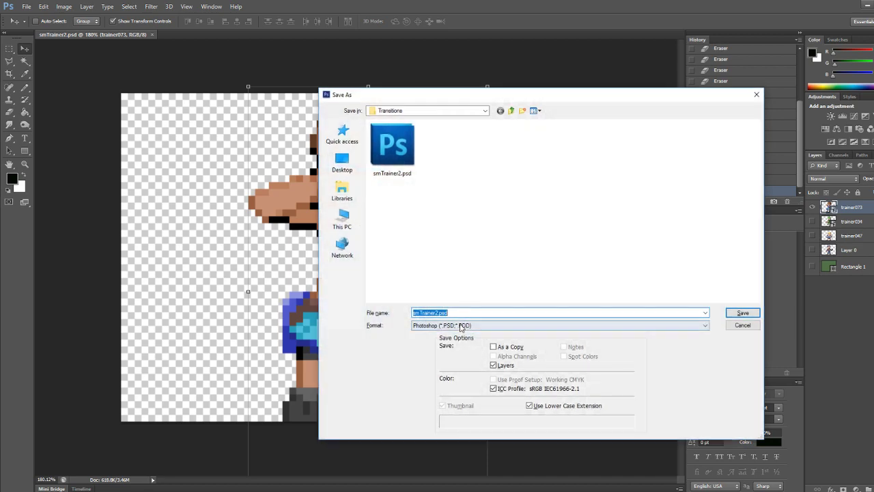
left_click(461, 327)
left_click(478, 430)
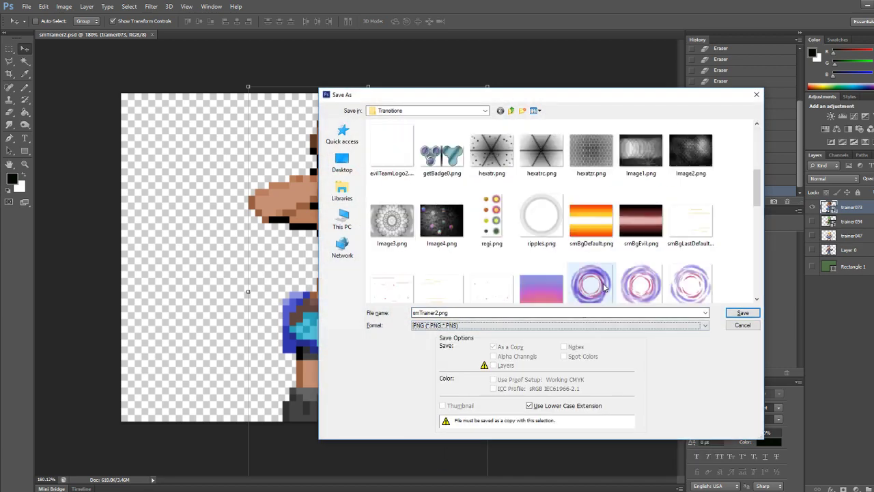
scroll(604, 288, "down", 5)
scroll(594, 287, "down", 3)
left_click(443, 272)
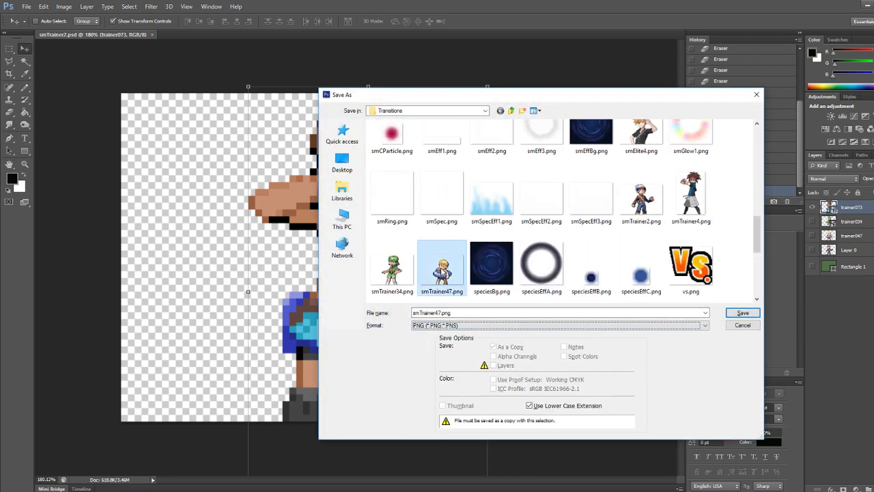
left_click(444, 312)
left_click(443, 312)
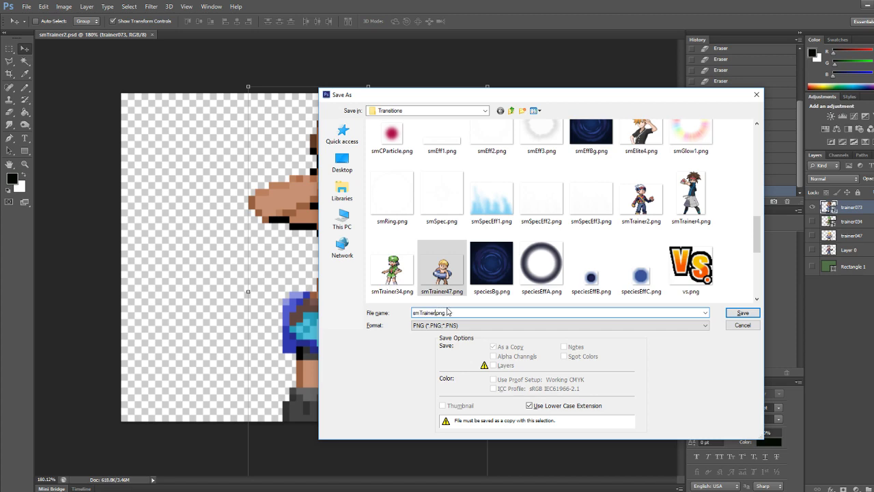
key("Return")
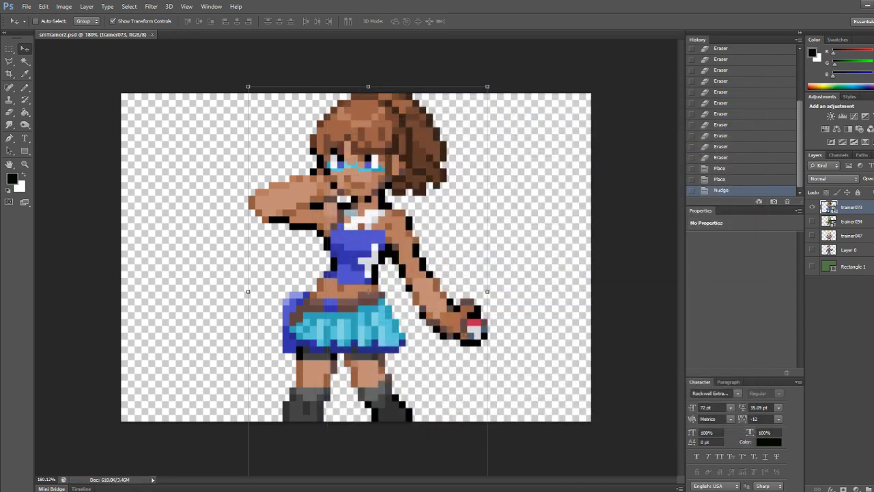
- Continue the saved game in a playtest, walk onto Route 1's sand patch to check Sasha's battle transition, and close the game
left_click(549, 444)
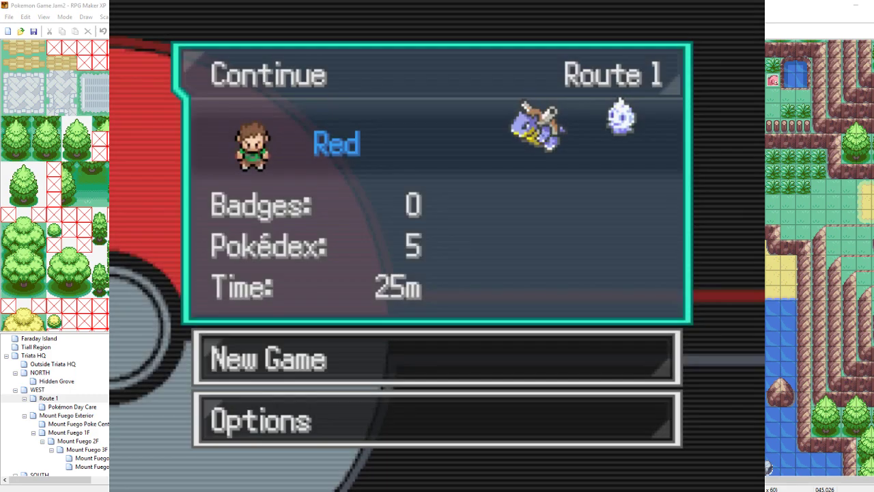
key("Return")
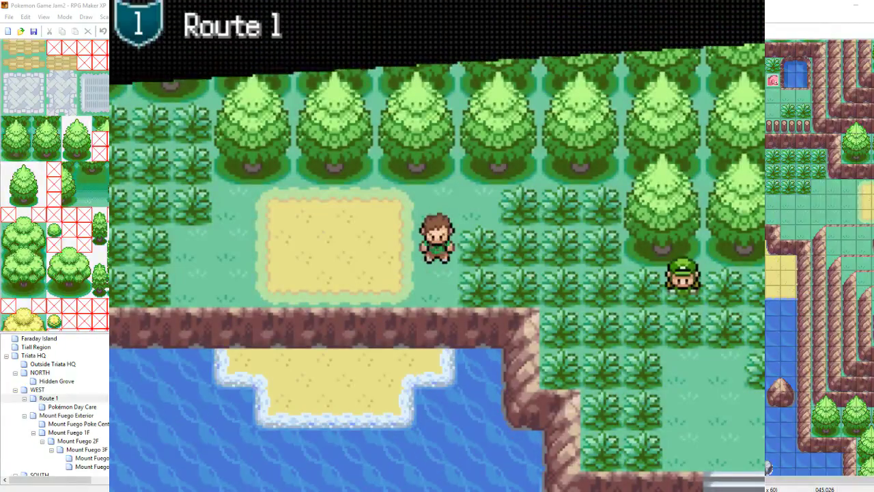
key("Up")
key("Left")
key("Left")
key("Down")
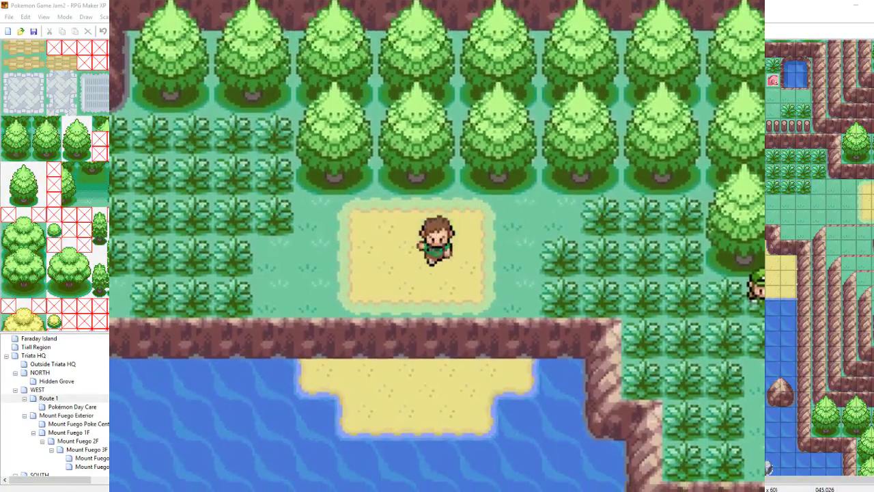
key("Return")
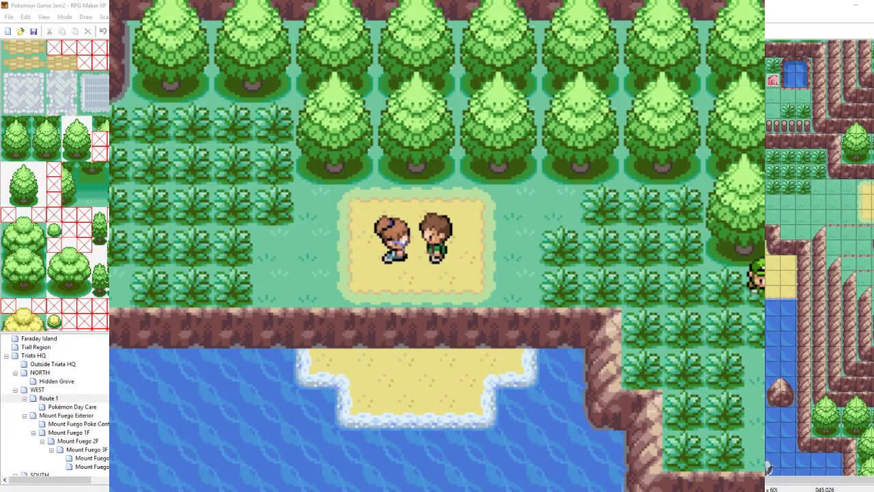
key("Return")
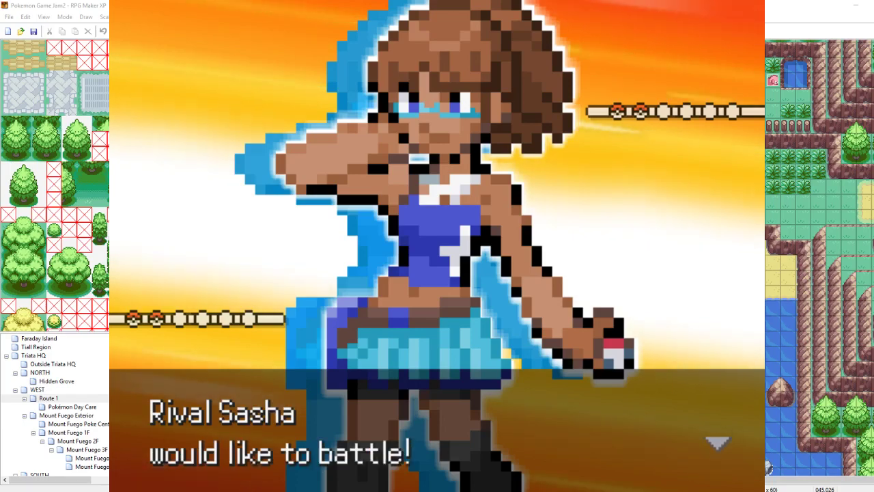
key("Return")
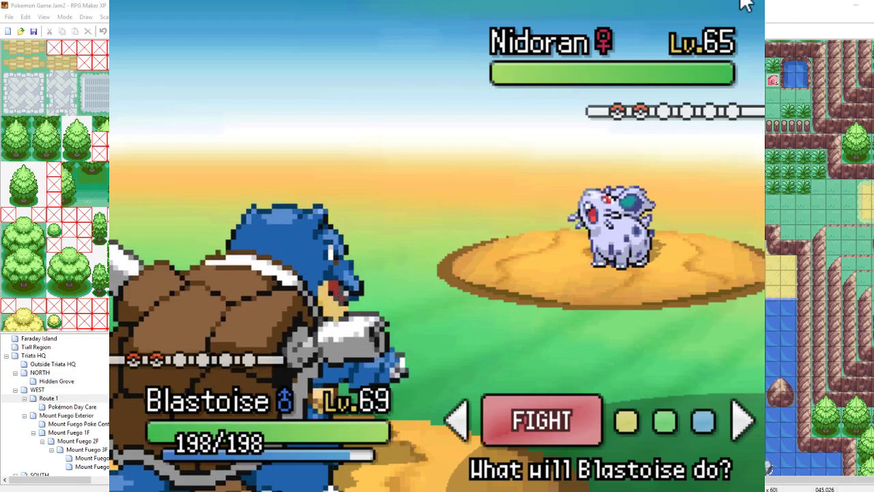
key("alt+Return")
key("alt+F4")
- Switch to ArtList.txt in Notepad++ and add a "BACKSPRITE -" line below the male character's Dive entry, saving the file
key("alt+Tab")
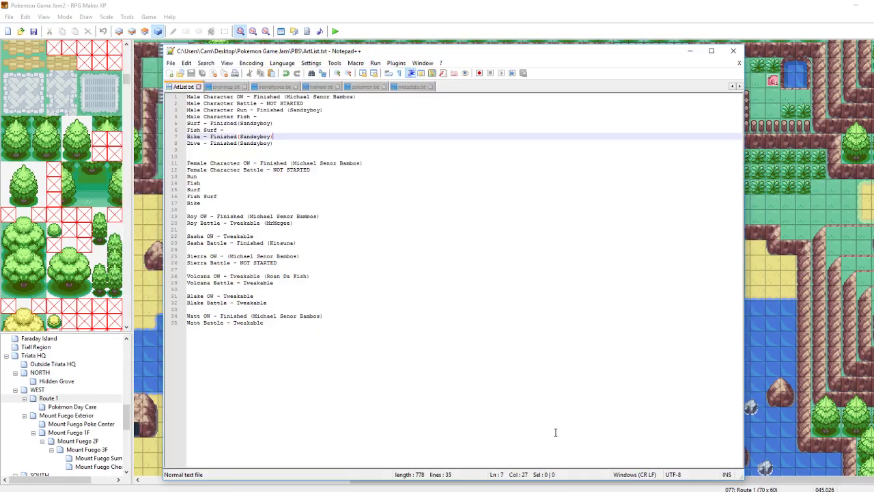
left_click(298, 144)
key("Return")
key("Return")
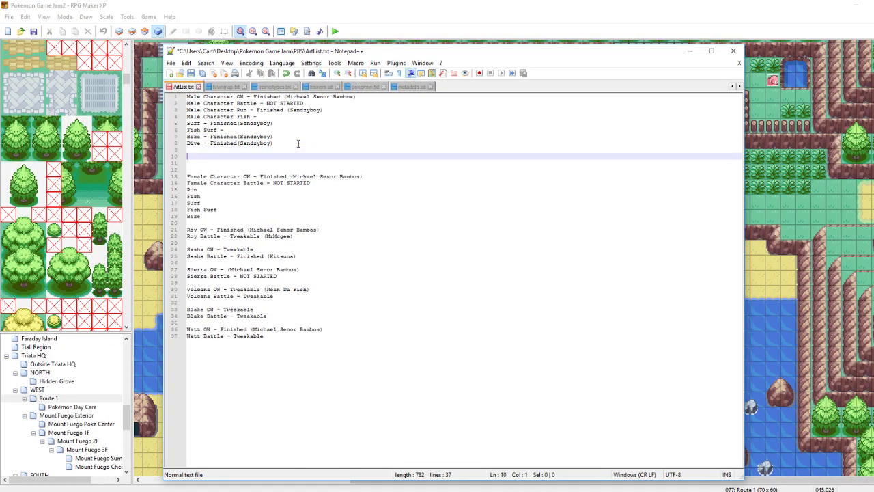
key("BackSpace")
type("BACK")
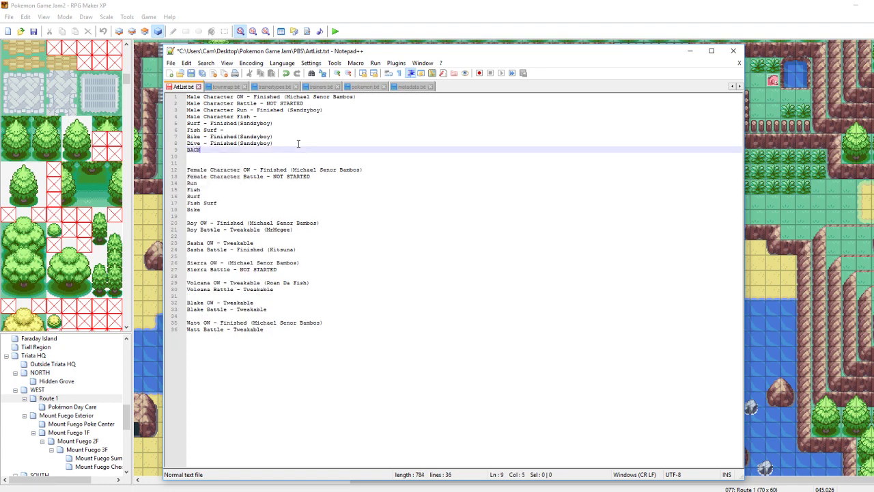
type("SPRITE -")
key("ctrl+s")
- Add a "Dive" line below the female character's Bike entry
left_click(218, 213)
key("Return")
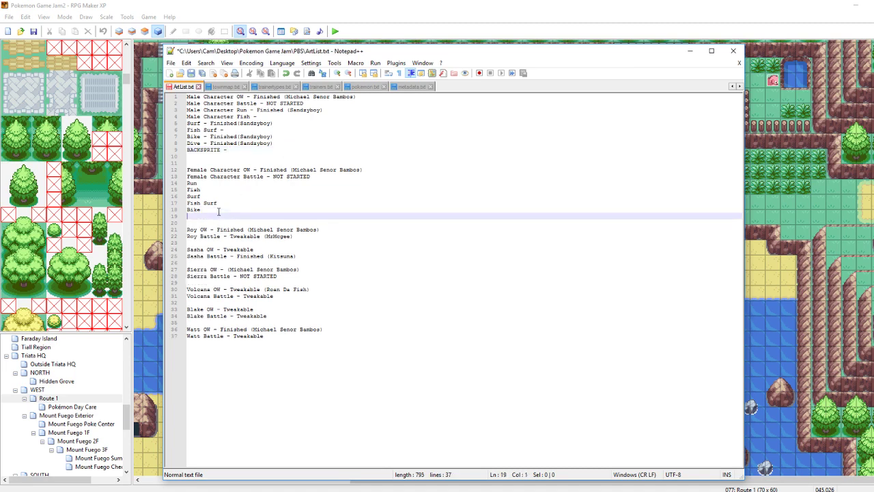
type("Dive")
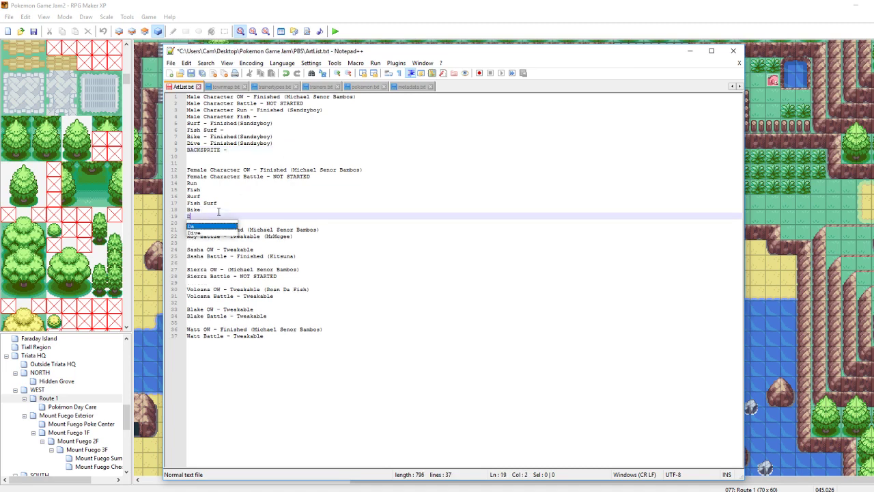
key("Return")
key("Return")
key("BackSpace")
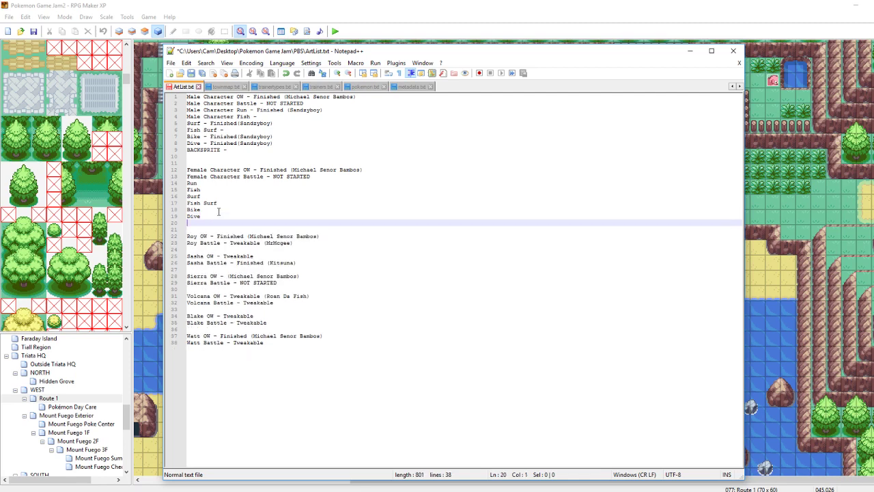
- Add a "BACKSPRITE -" line below the female character's Dive entry and save the art list
type("B")
type("ACKSP")
type("PRIG")
key("BackSpace")
key("BackSpace")
type("TE -")
key("ctrl+s")
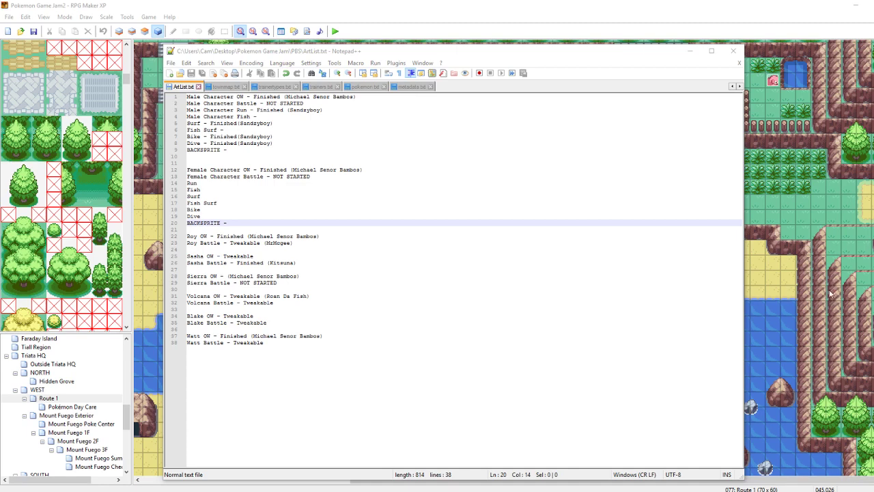
- Return to the Route 1 map in RPG Maker XP and move the SASHA event to tile 032,020, just west of the sand patch
left_click(773, 232)
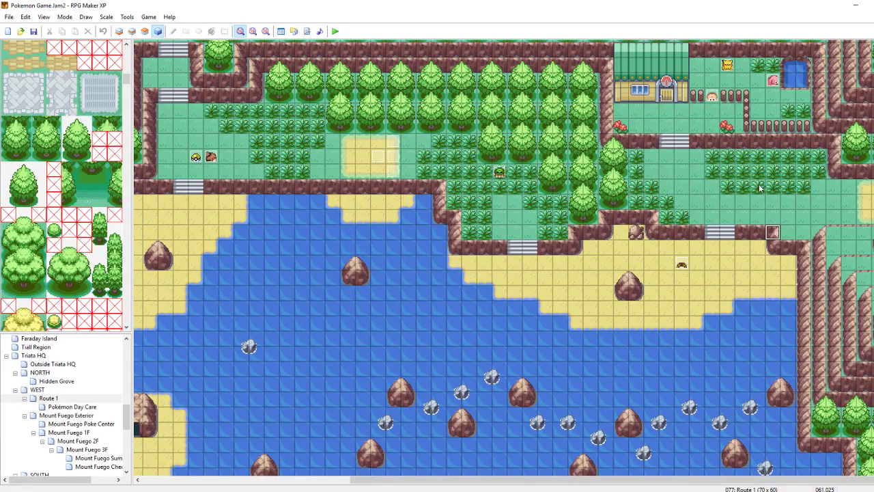
left_click(758, 188)
left_click(428, 171)
left_click(463, 262)
left_click_drag(211, 157, 333, 156)
- Set the SASHA event's first-page graphic to the standing, left-facing pose of trchar073
double_click(332, 156)
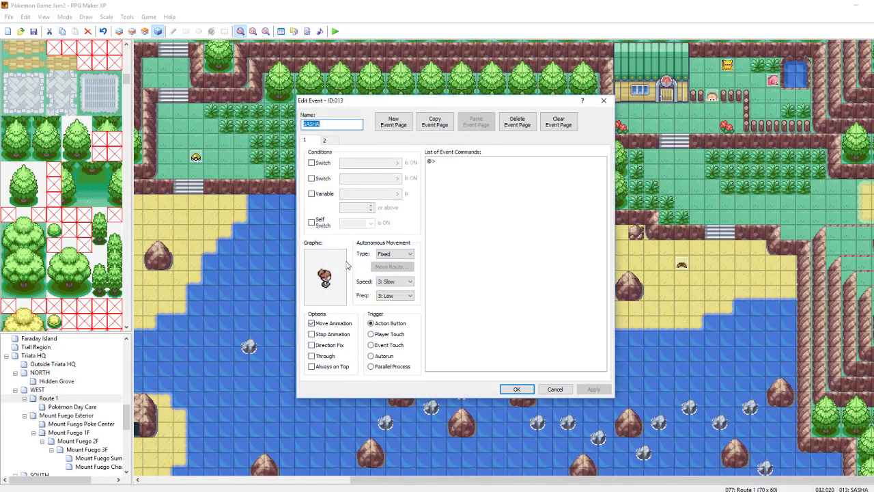
double_click(342, 268)
left_click(407, 156)
left_click(407, 178)
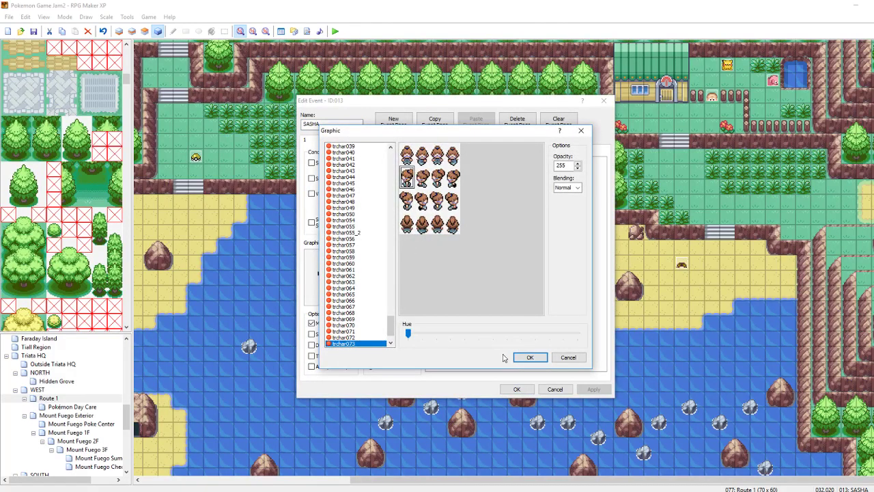
left_click(530, 357)
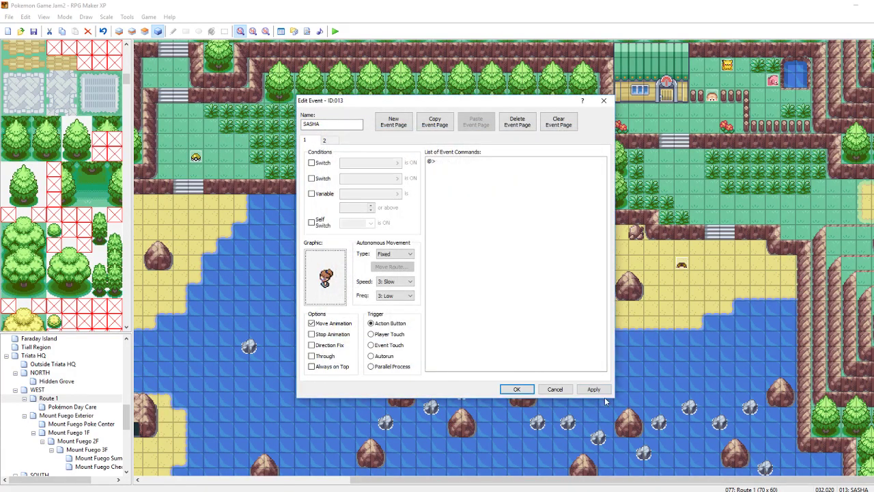
left_click(517, 389)
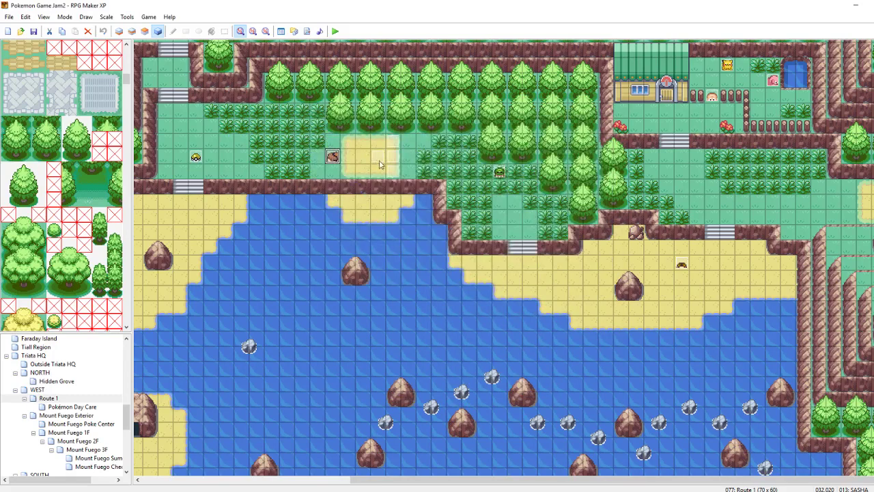
- In the RivalFight event at tile 035,020, shorten SASHA's move route to two Move Right commands
double_click(333, 156)
left_click(482, 204)
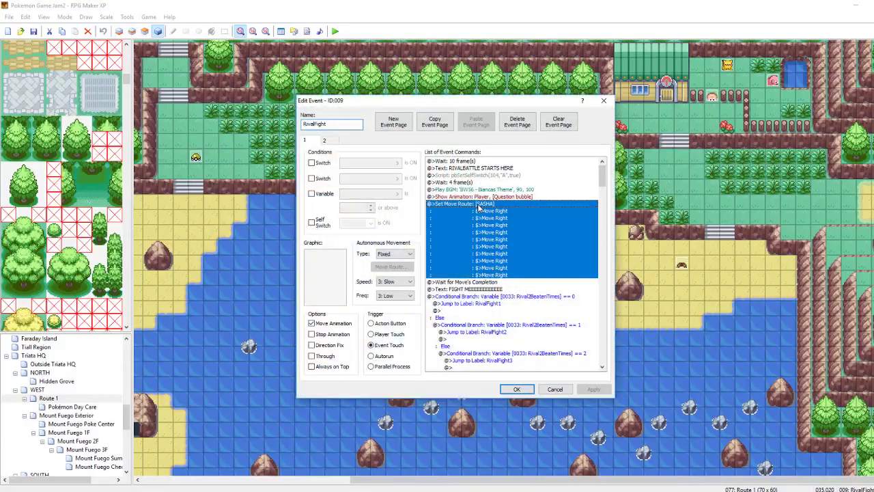
right_click(493, 205)
left_click(499, 222)
left_click(395, 213)
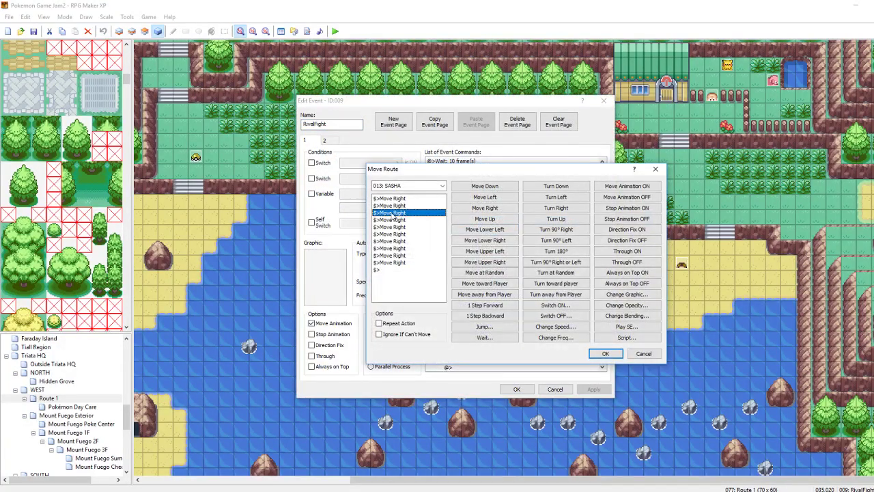
key("Delete")
key("Delete")
key("Delete")
key("Delete")
key("Delete")
key("Delete")
key("Delete")
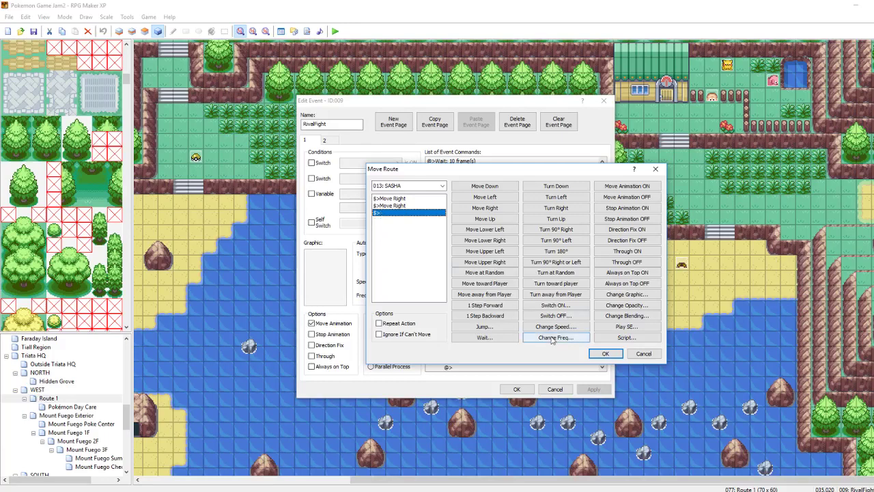
left_click(598, 352)
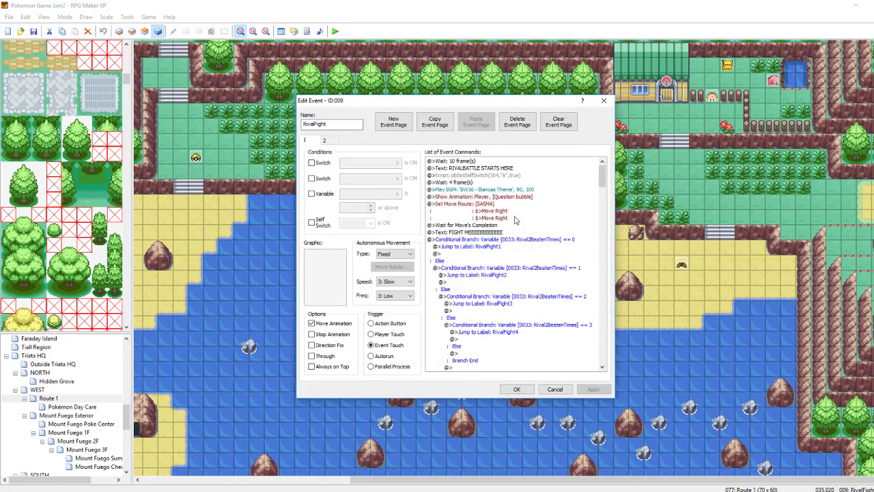
- Delete the pbSetSelfSwitch(104,"A",true) script and the 4-frame wait after the opening text from RivalFight, and apply the event changes
left_click(476, 175)
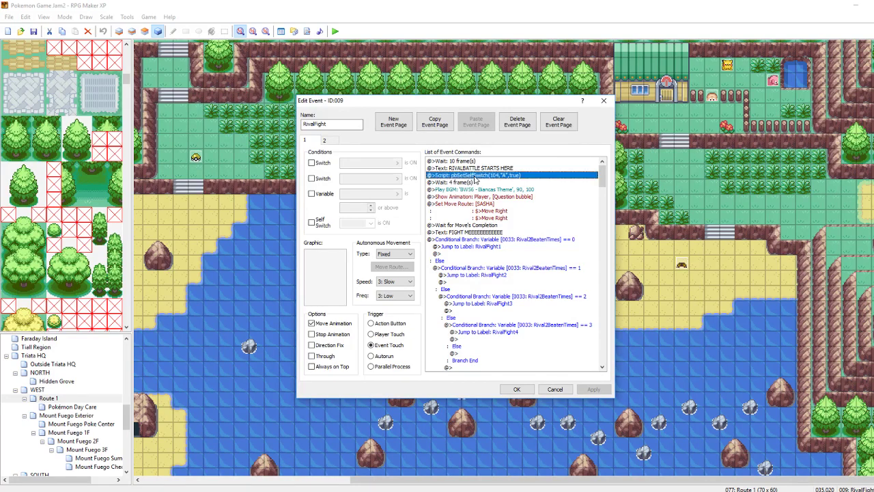
key("Delete")
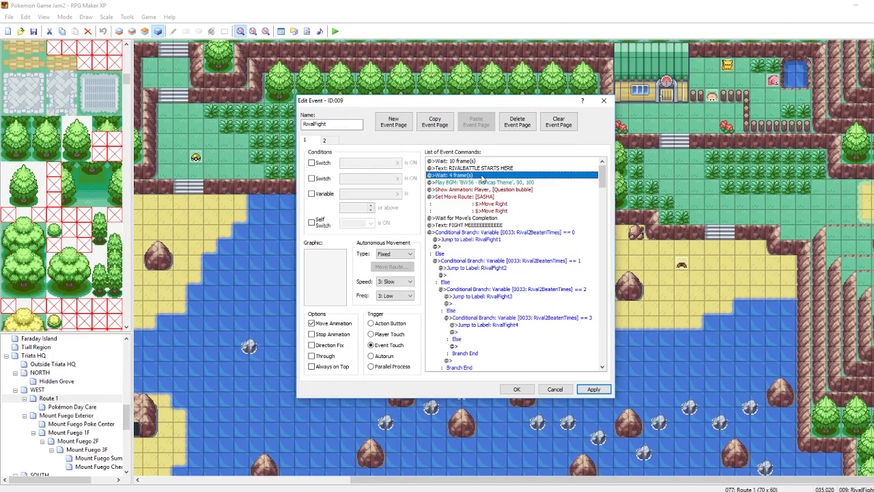
key("Delete")
left_click(592, 389)
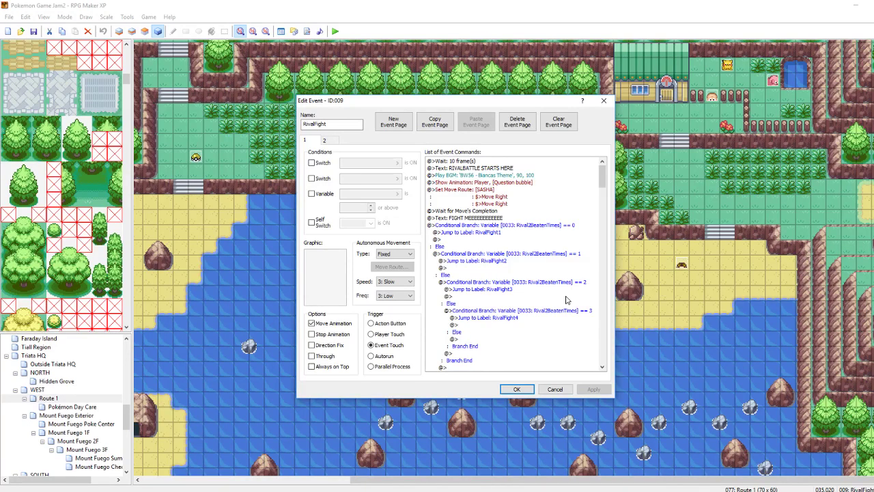
left_click(518, 390)
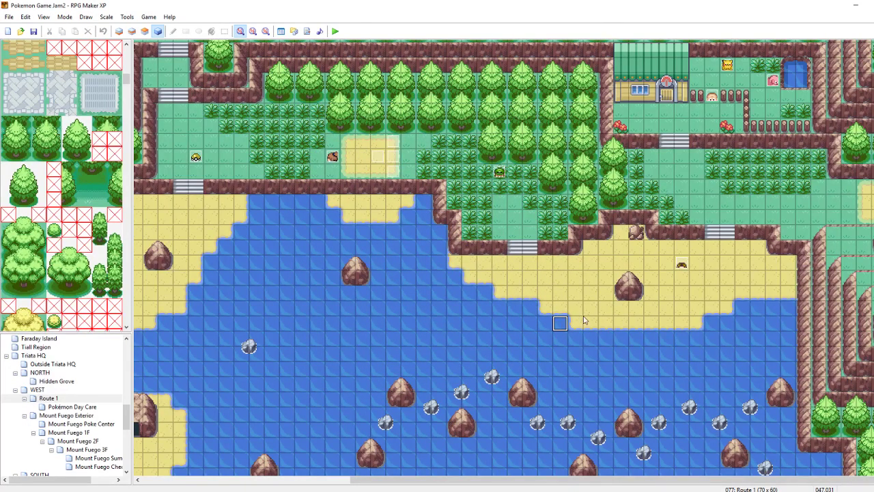
left_click(695, 127)
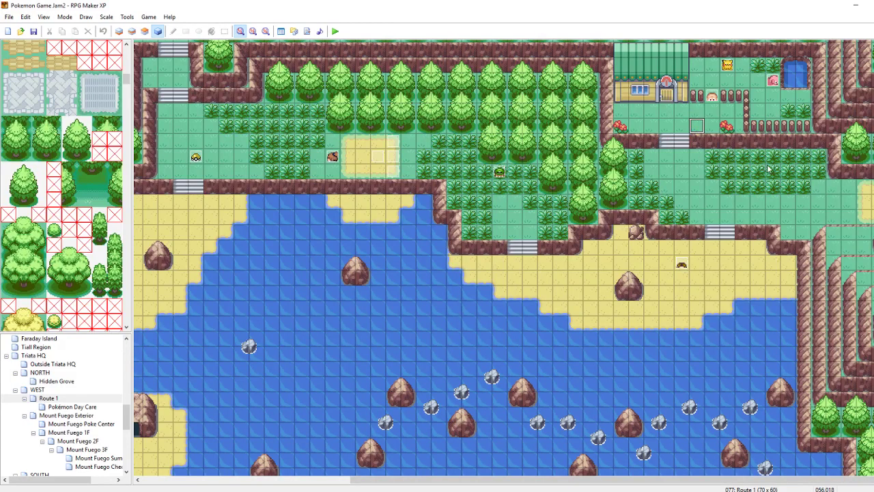
left_click(758, 353)
scroll(503, 257, "up", 5)
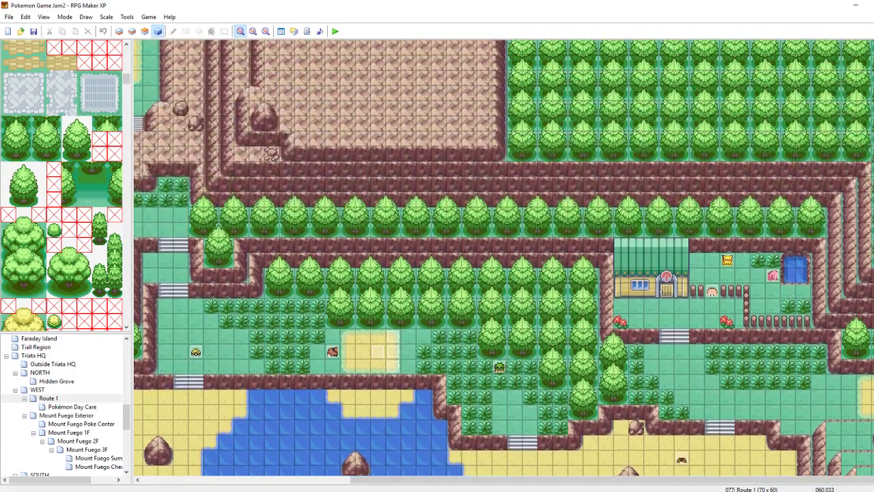
scroll(504, 257, "down", 6)
scroll(504, 257, "up", 6)
scroll(866, 339, "down", 6)
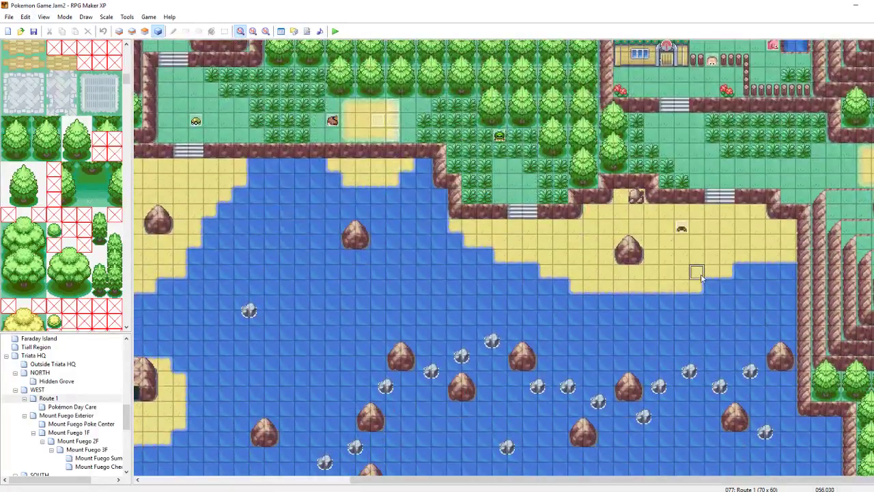
- Playtest the game and walk onto the sand patch to check how the RivalFight scene on Route 1 plays
left_click(335, 31)
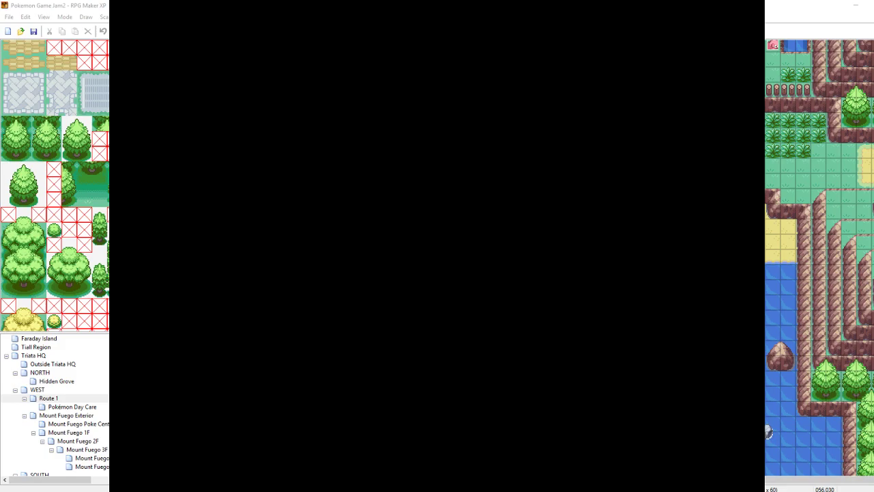
key("Return")
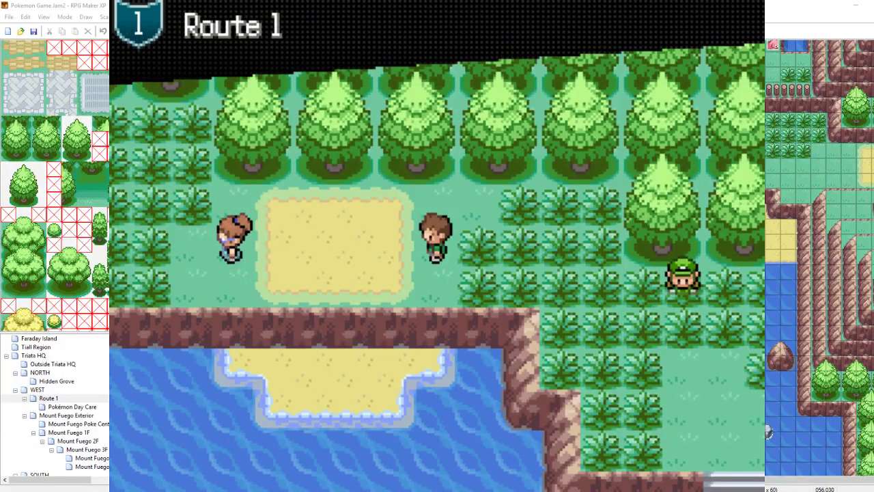
key("Left")
key("Return")
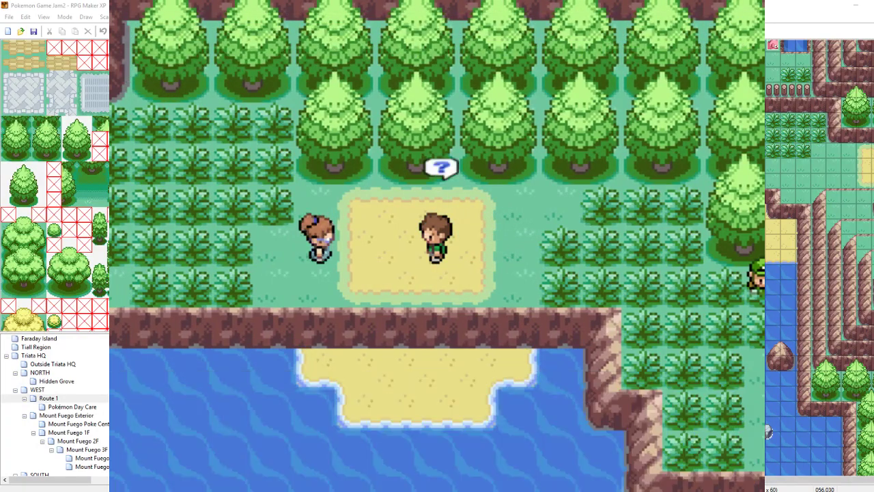
key("Return")
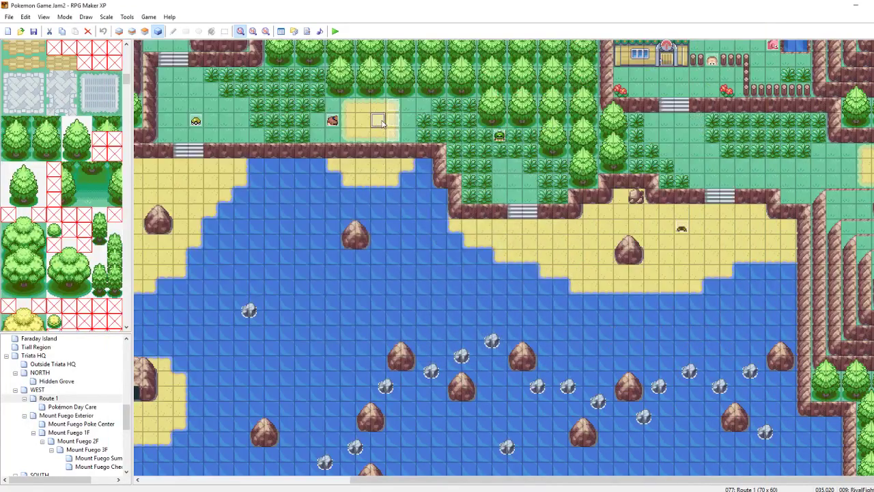
- In the RivalFight event at tile 035,020, change the Question bubble animation's target character to SASHA
double_click(534, 174)
left_click(487, 182)
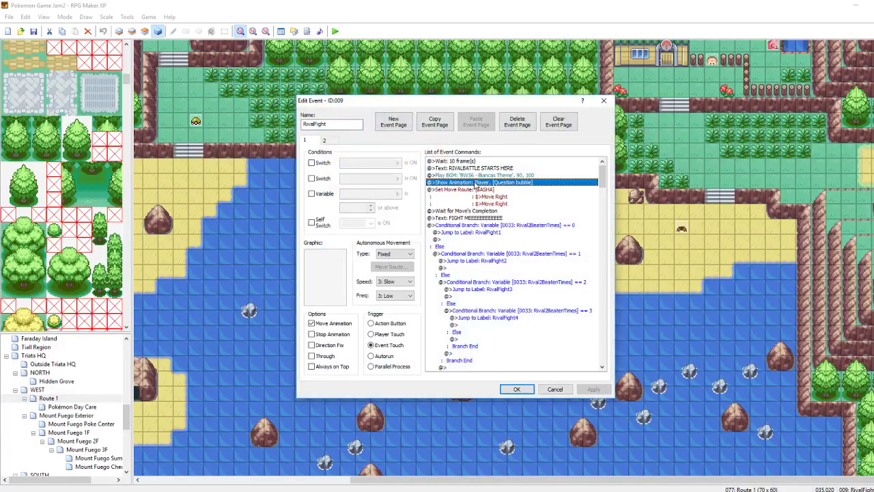
right_click(486, 183)
left_click(505, 198)
left_click(519, 263)
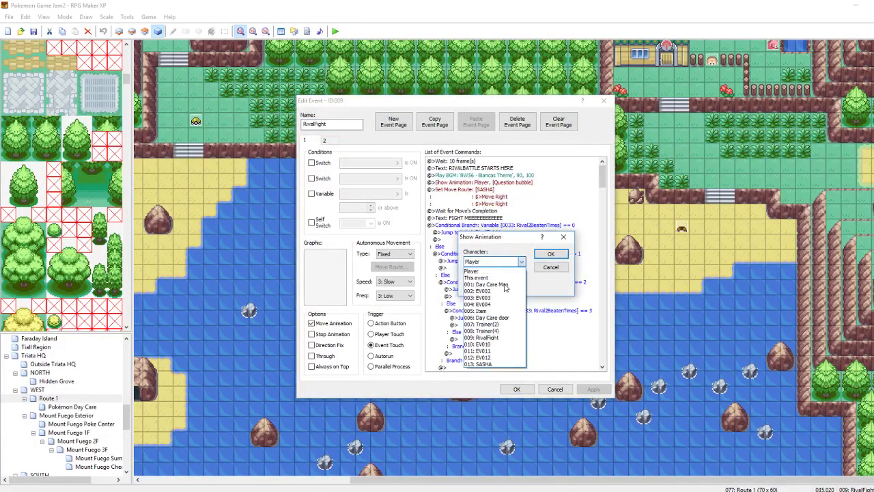
left_click(486, 368)
left_click(548, 254)
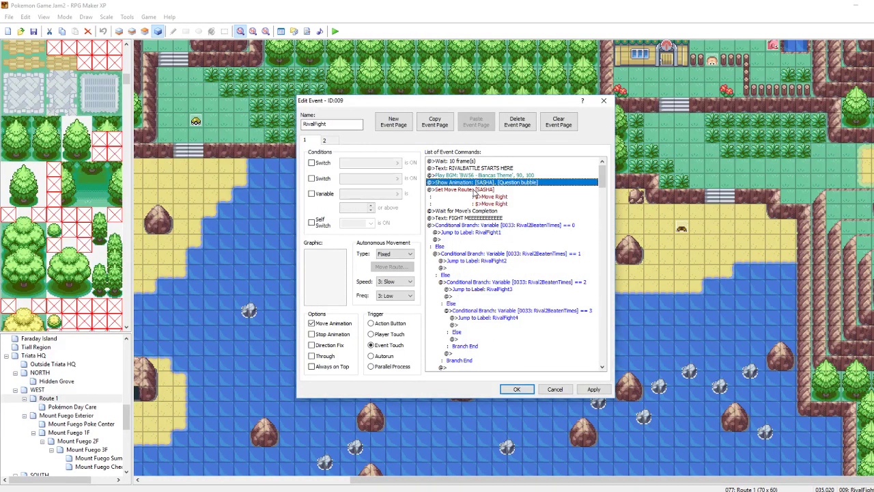
- Insert a 12-frame wait after the Question bubble animation in RivalFight and apply the event changes
right_click(470, 189)
left_click(478, 206)
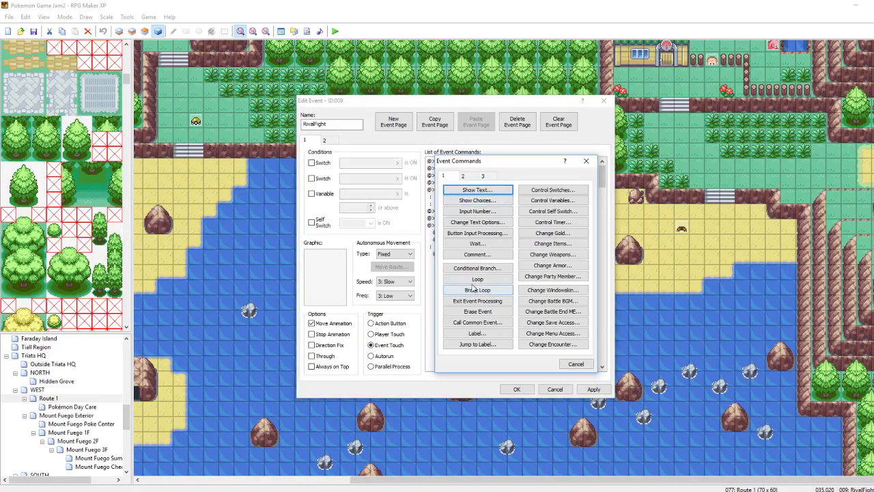
left_click(476, 244)
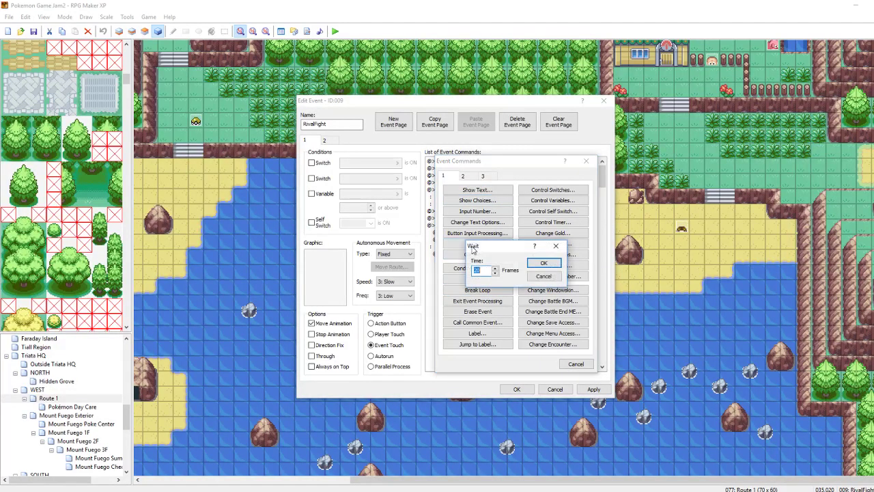
type("12")
left_click(543, 263)
left_click(594, 389)
- Insert a SASHA move route with a single Turn Right command before her existing two-step move route
left_click(465, 198)
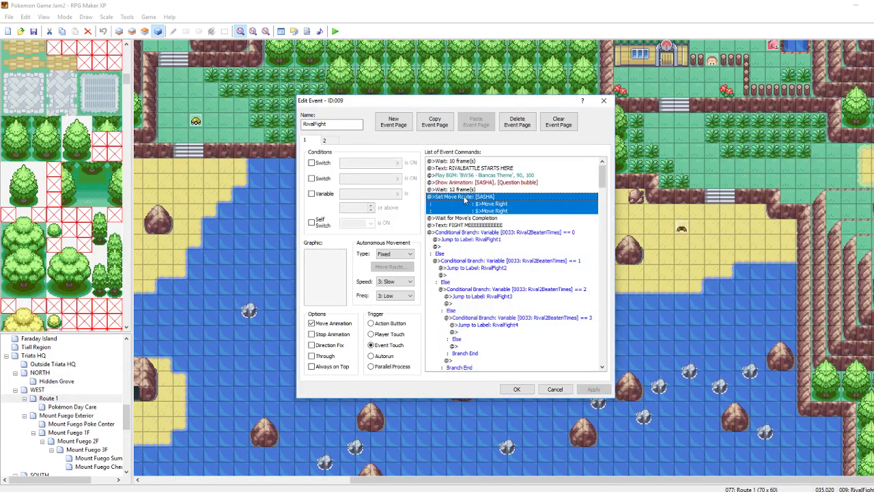
right_click(464, 198)
left_click(473, 213)
left_click(468, 177)
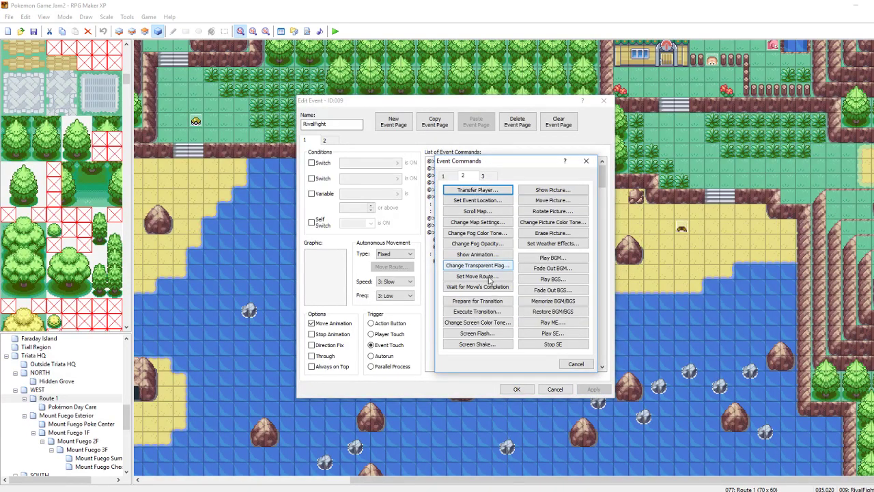
left_click(478, 276)
left_click(414, 186)
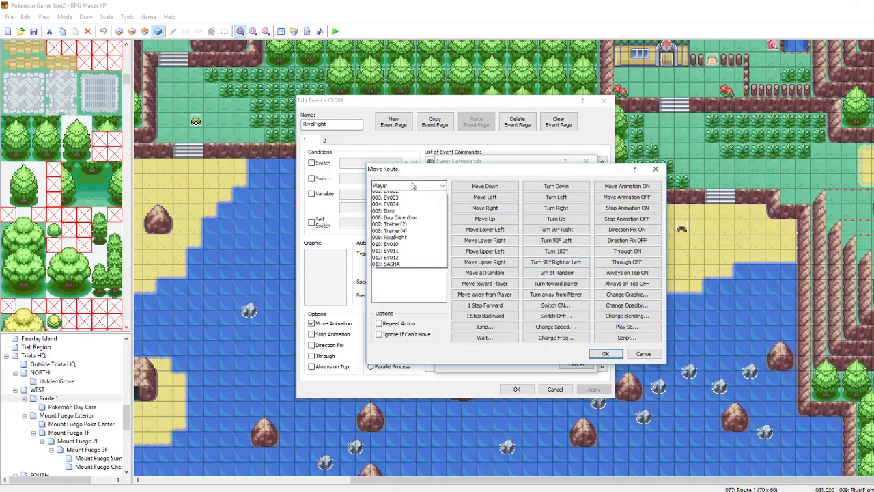
left_click(401, 288)
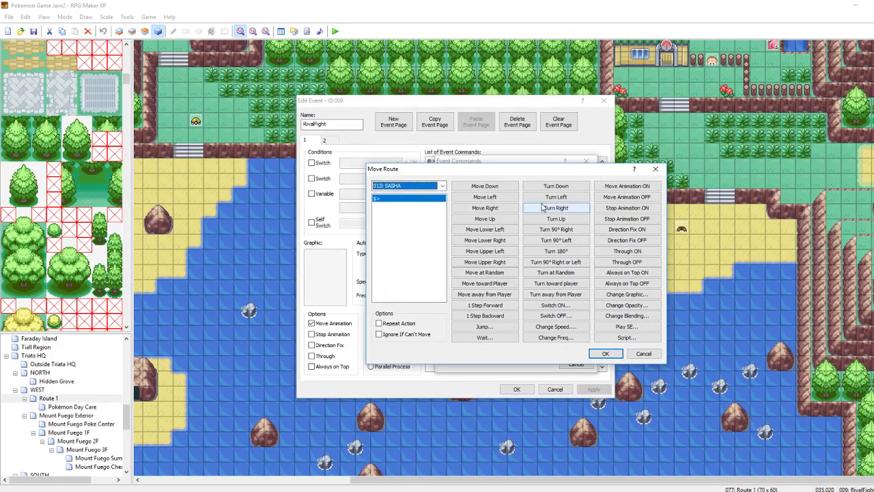
left_click(556, 208)
left_click(606, 353)
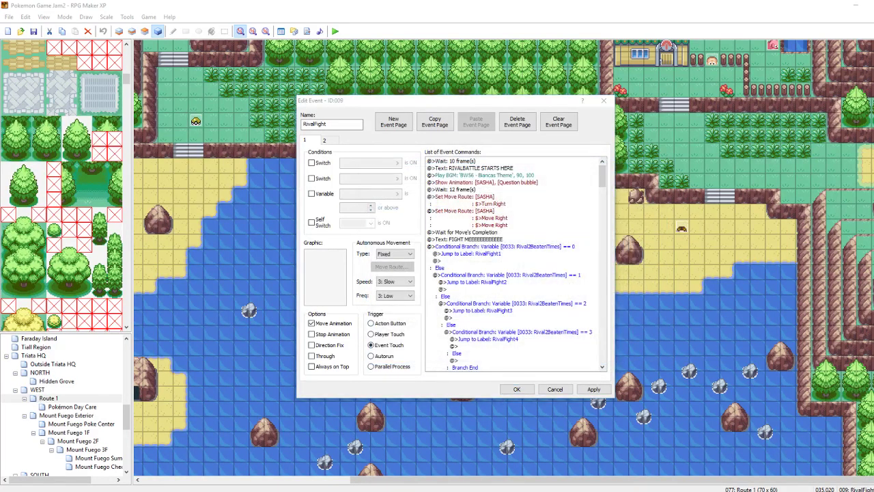
- Add the text "Sasha:\r Hey \PN!" before SASHA's two Move Right steps, then apply and close the RivalFight event
right_click(474, 211)
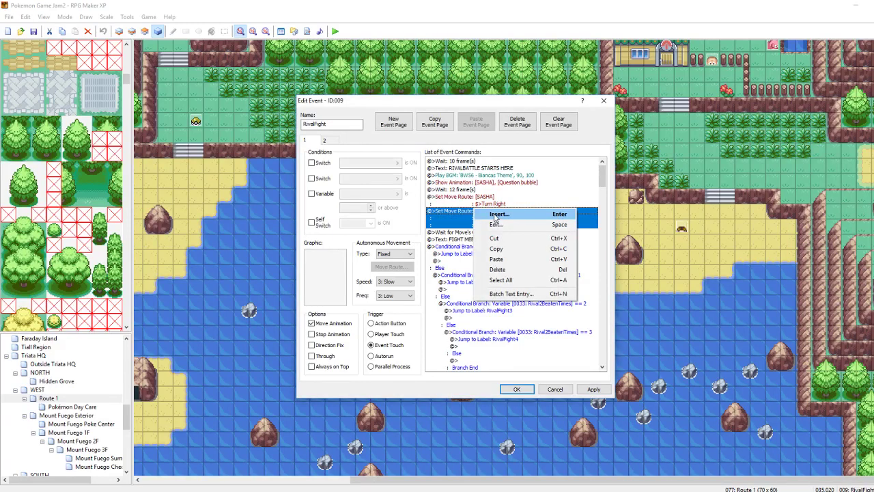
left_click(486, 214)
left_click(471, 191)
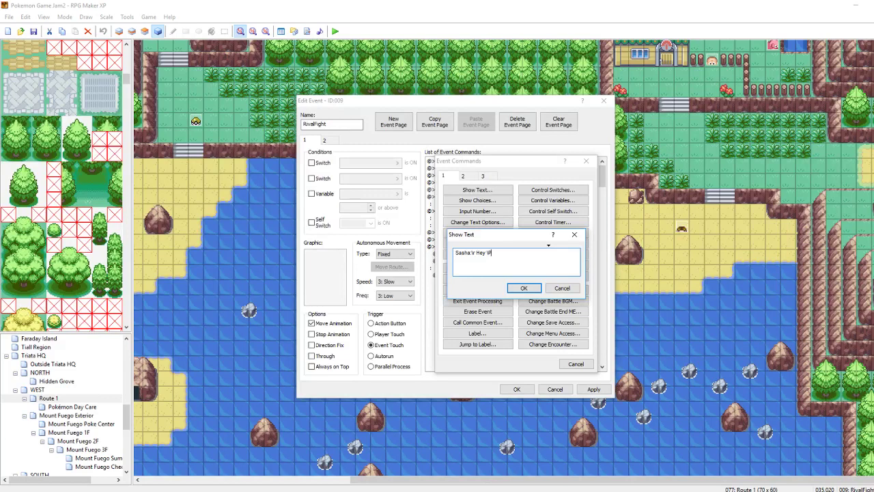
left_click(524, 288)
left_click(593, 389)
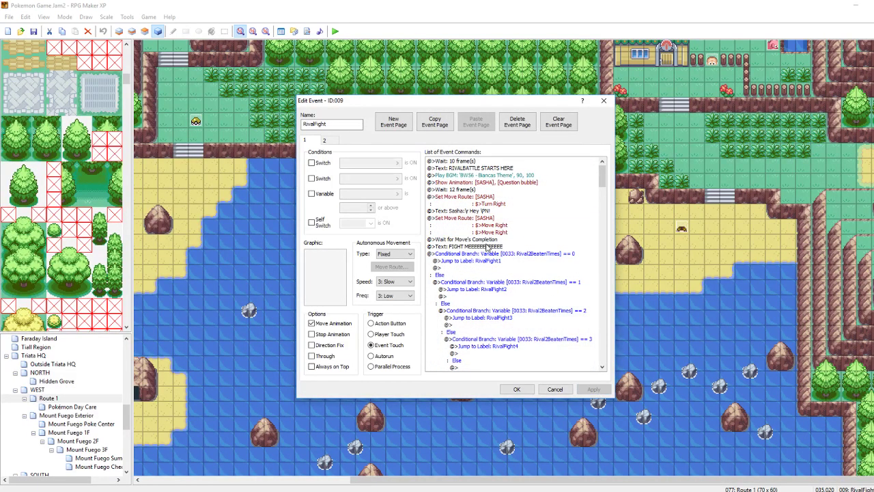
left_click(519, 388)
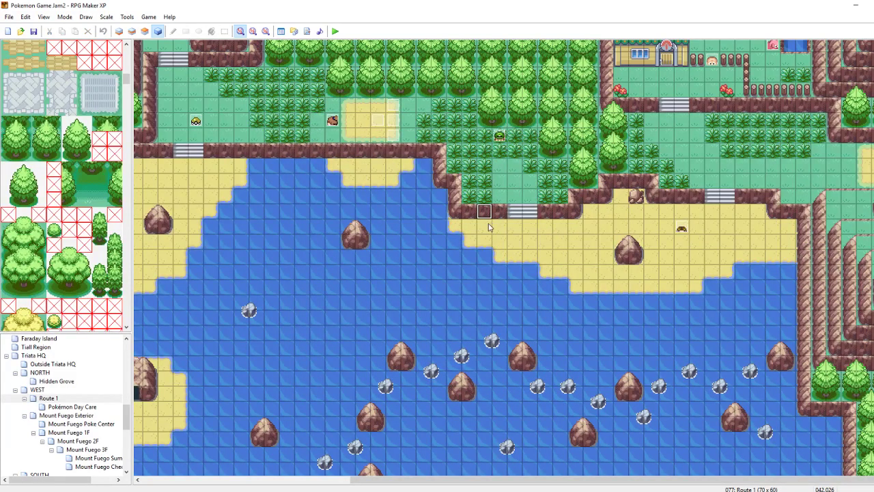
- Playtest the game from the saved Route 1 position and play the edited RivalFight scene through to the start of the battle
left_click(333, 31)
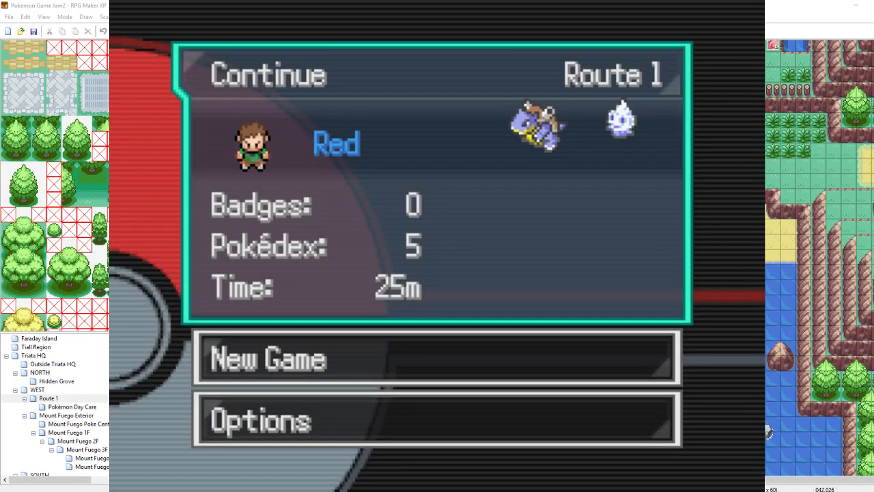
key("Return")
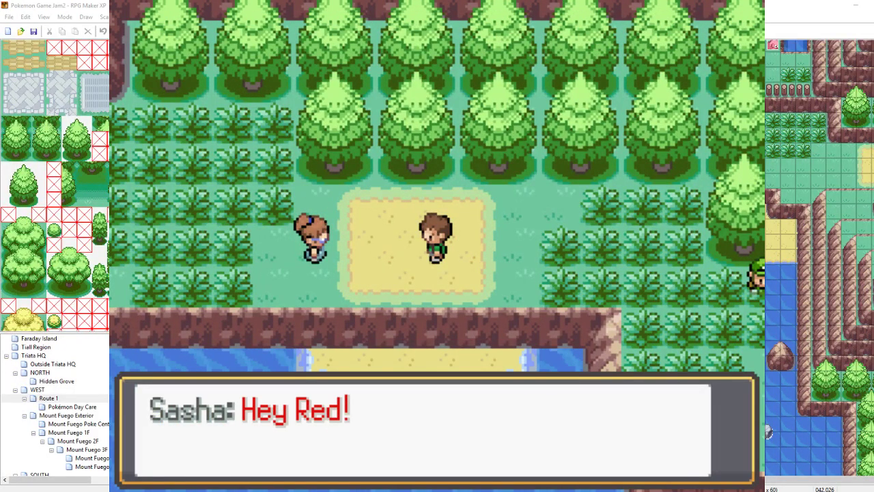
key("Return")
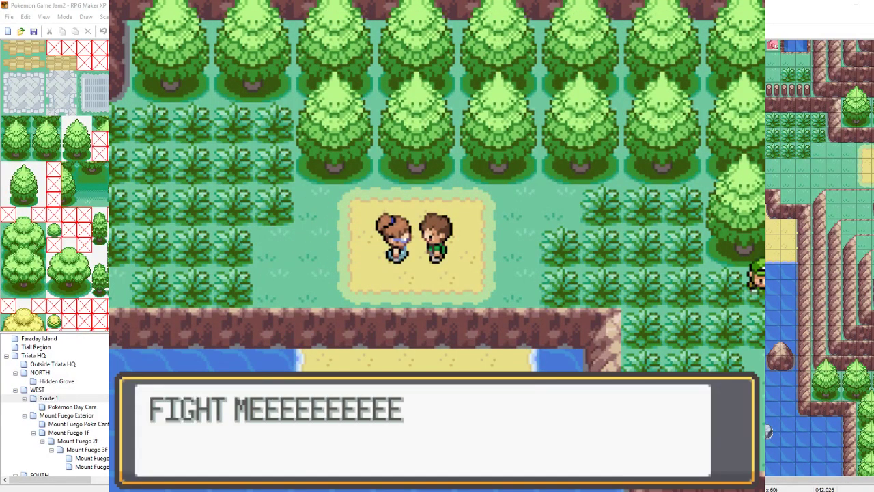
key("Return")
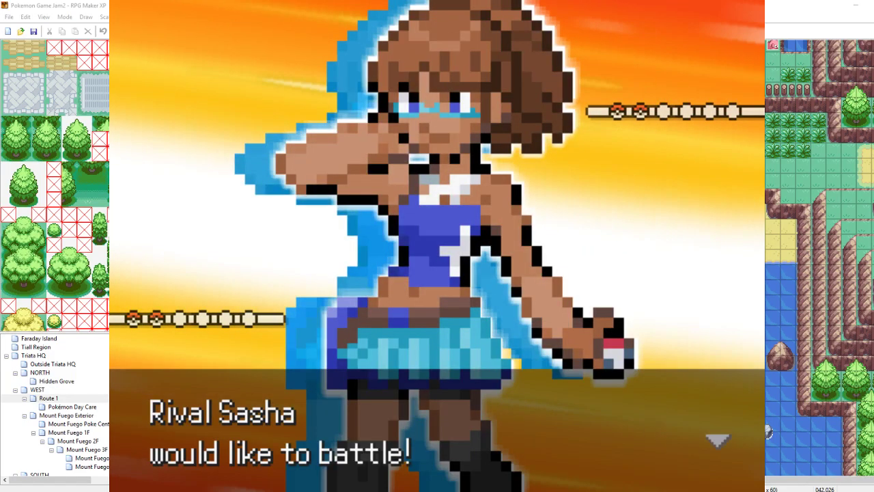
key("Return")
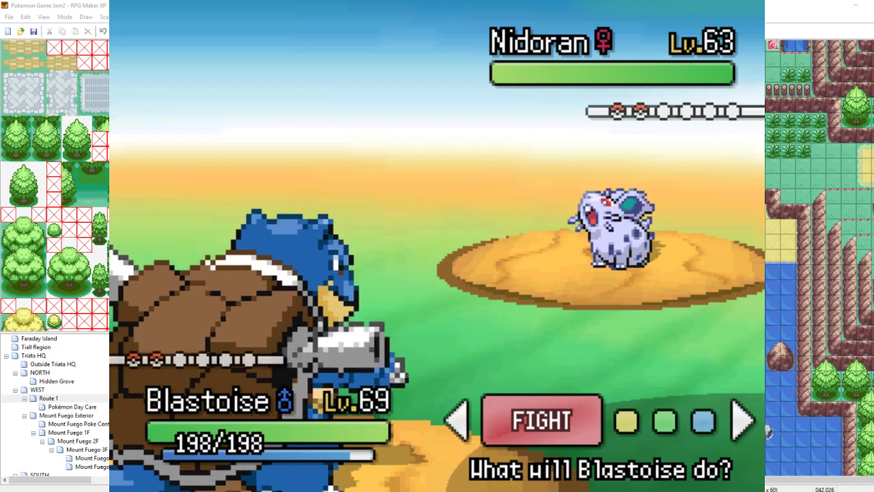
- Attack Sasha's Nidoran with Blastoise's Icicle Spear
key("Return")
key("Down")
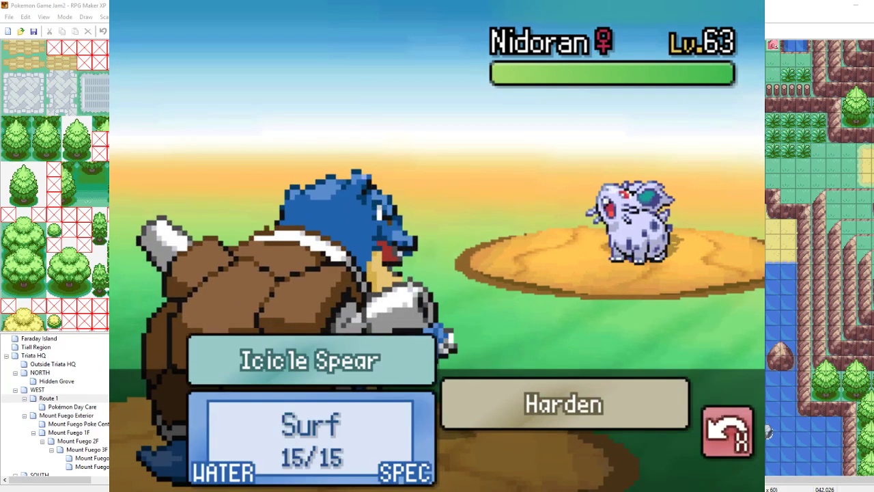
key("Up")
key("Return")
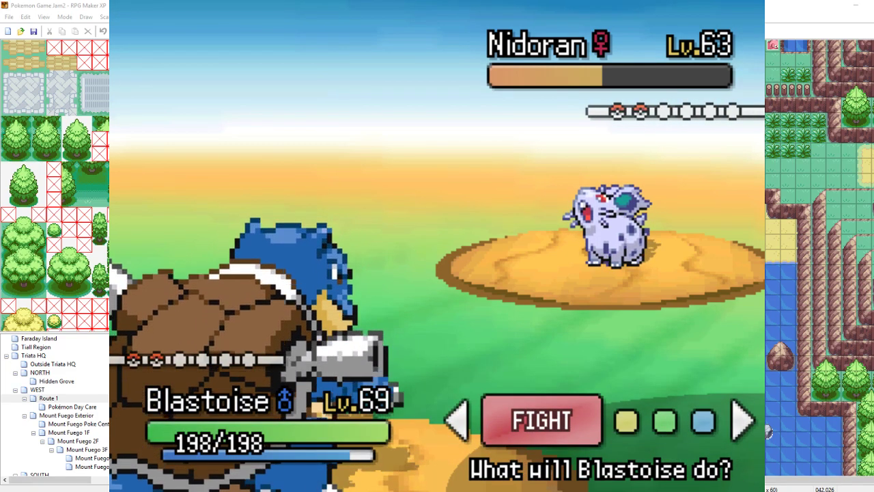
- Try to run from the battle against Sasha and dismiss the message
key("Right")
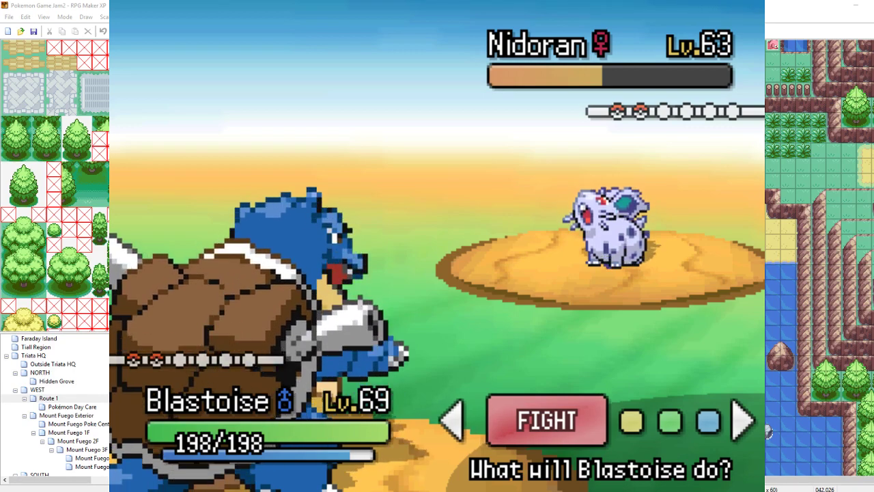
key("Right")
key("Right")
key("Return")
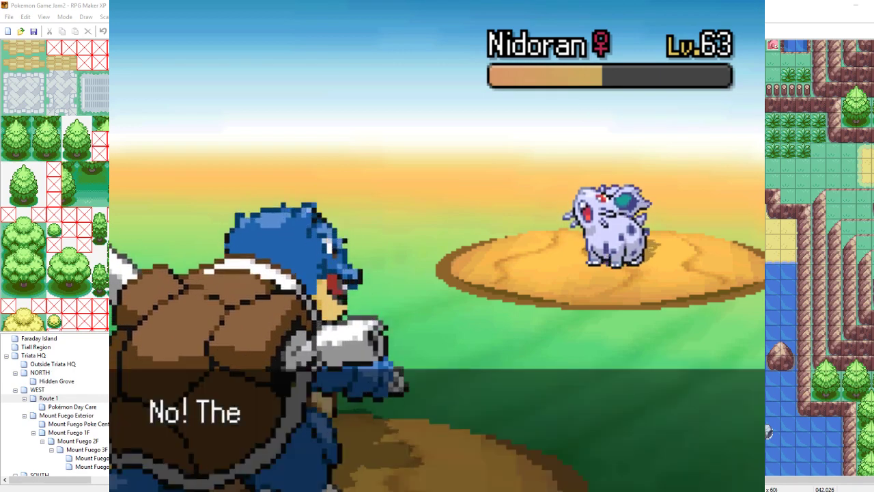
key("Return")
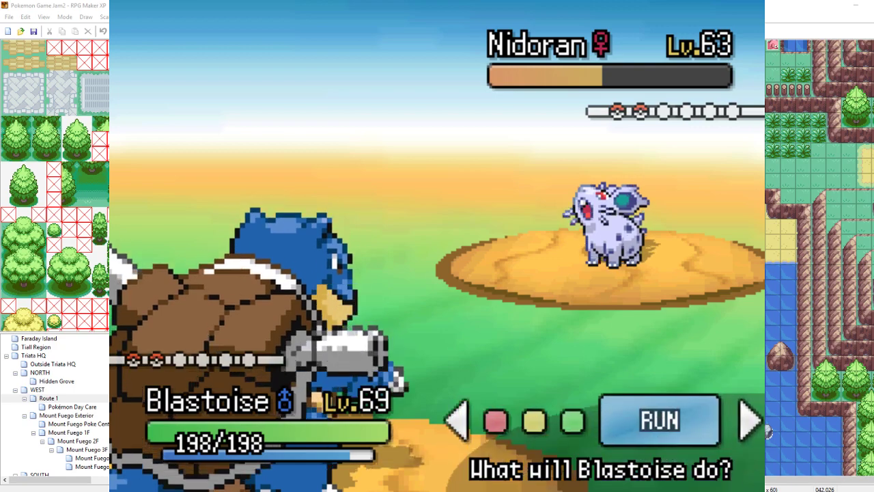
- Return to the fight option, attack Nidoran again with Blastoise and continue past the experience message
key("Left")
key("Left")
key("Left")
key("Return")
key("Return")
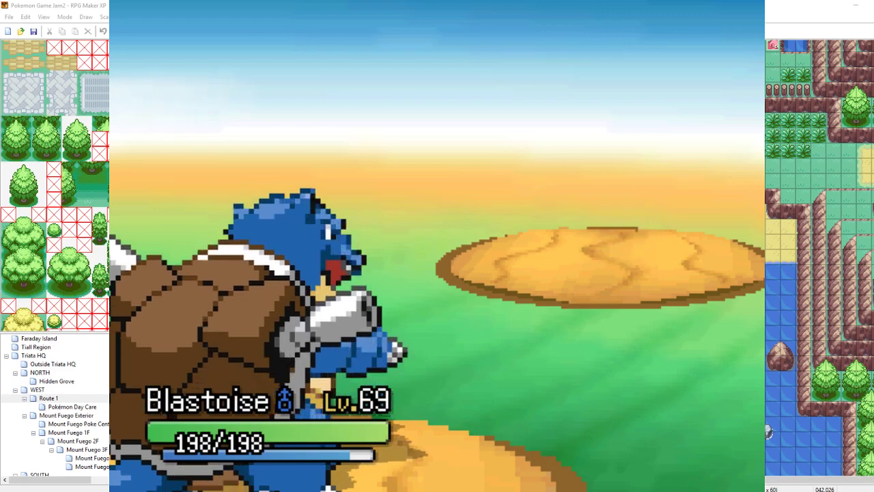
key("Return")
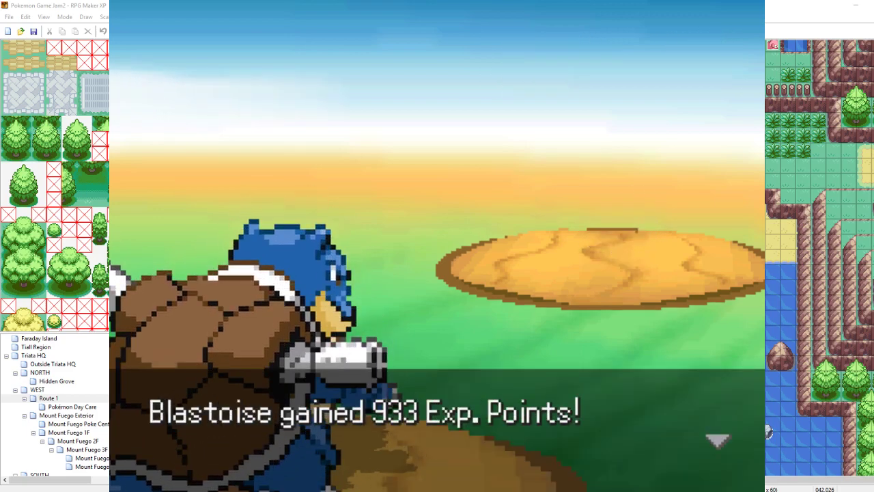
key("Return")
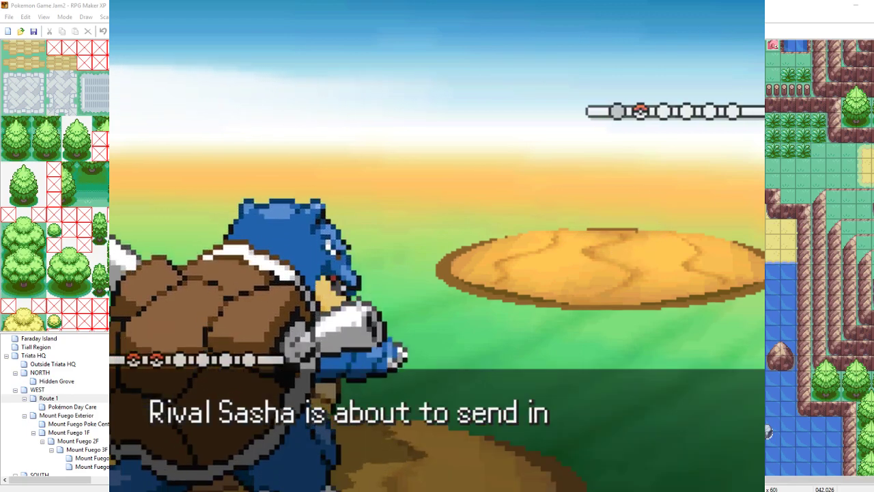
- Continue past the message about Sasha's next Pokémon and keep Blastoise in the battle
key("Return")
key("Right")
key("Return")
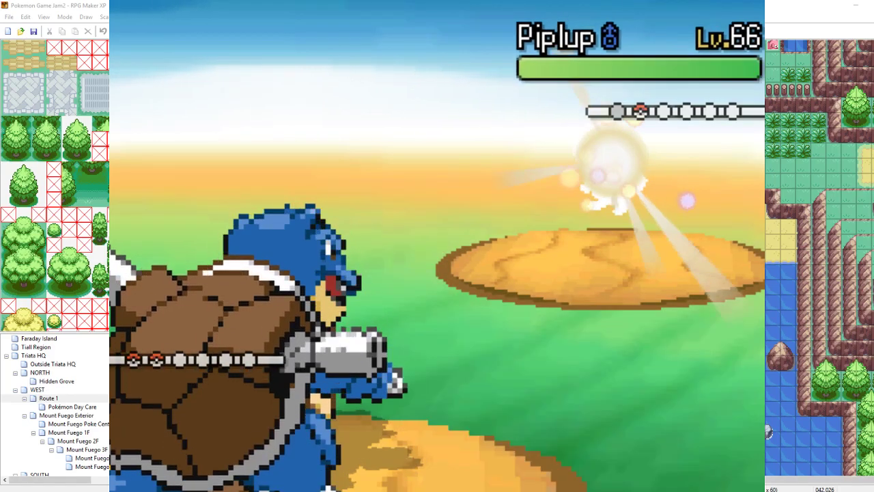
- Attack Sasha's Piplup with Blastoise over several consecutive turns
key("Return")
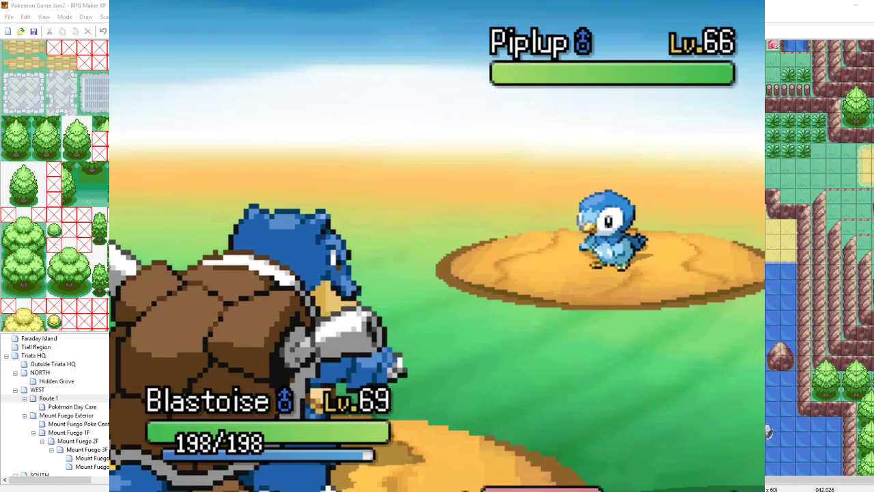
key("Down")
key("Return")
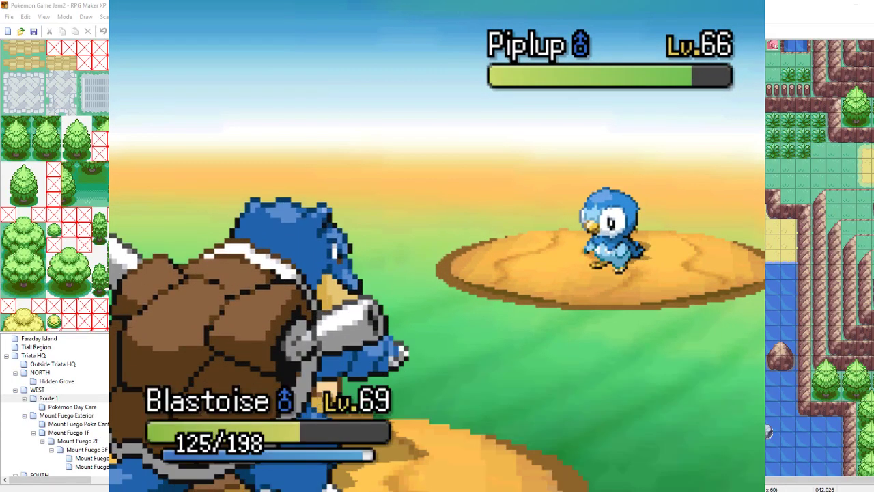
key("Return")
key("Return")
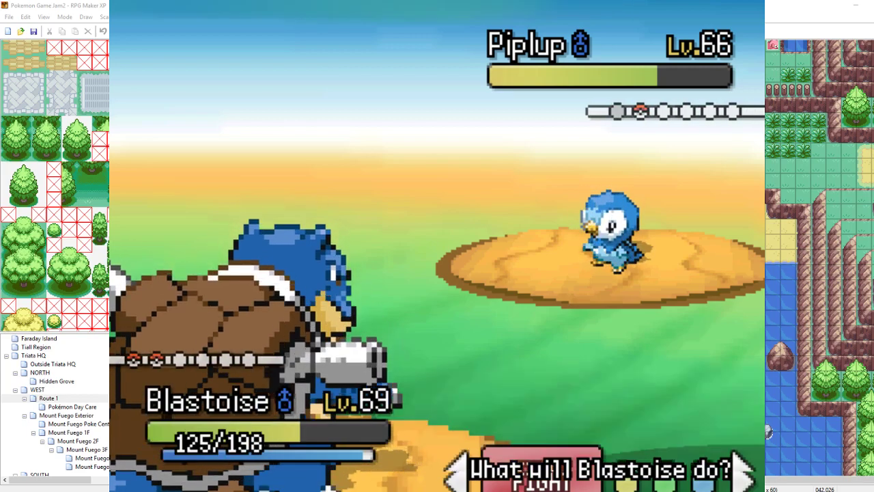
key("Return")
key("Return")
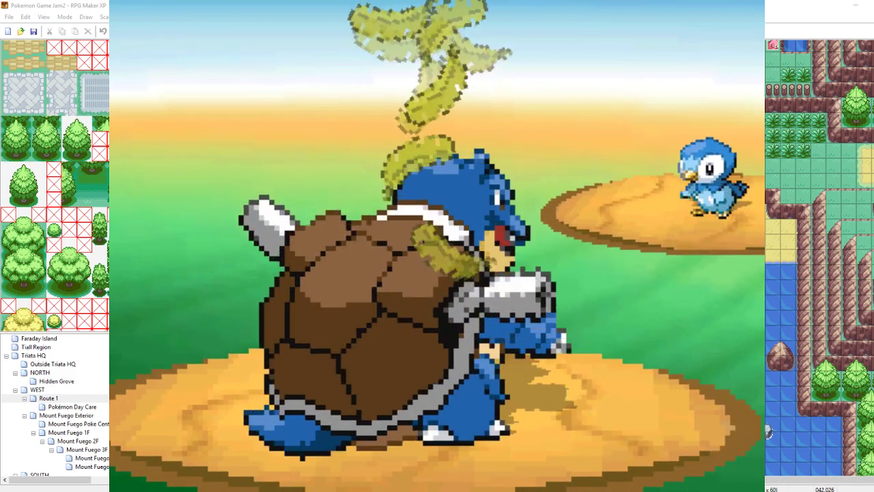
key("Return")
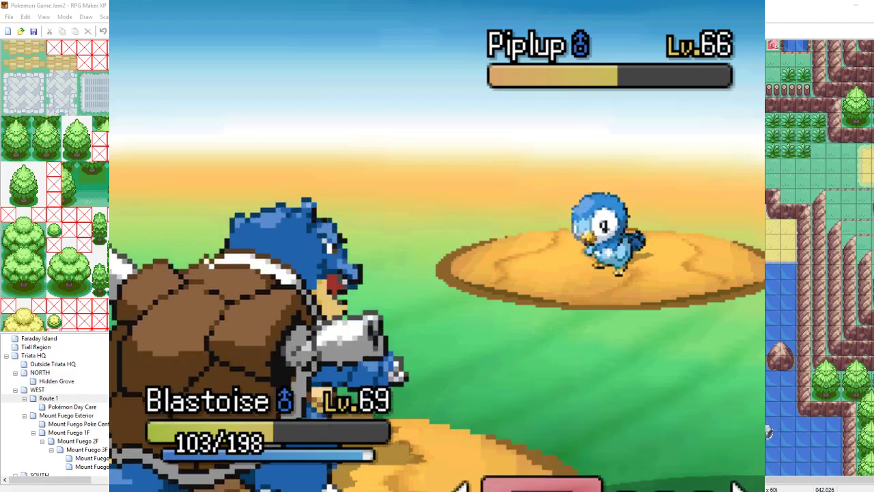
key("Return")
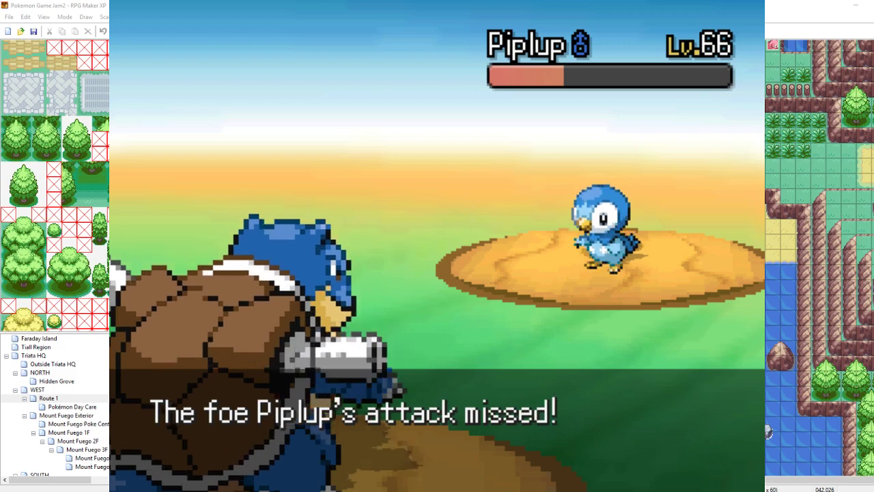
- Finish off Piplup with Blastoise, changing the chosen move between turns
key("Return")
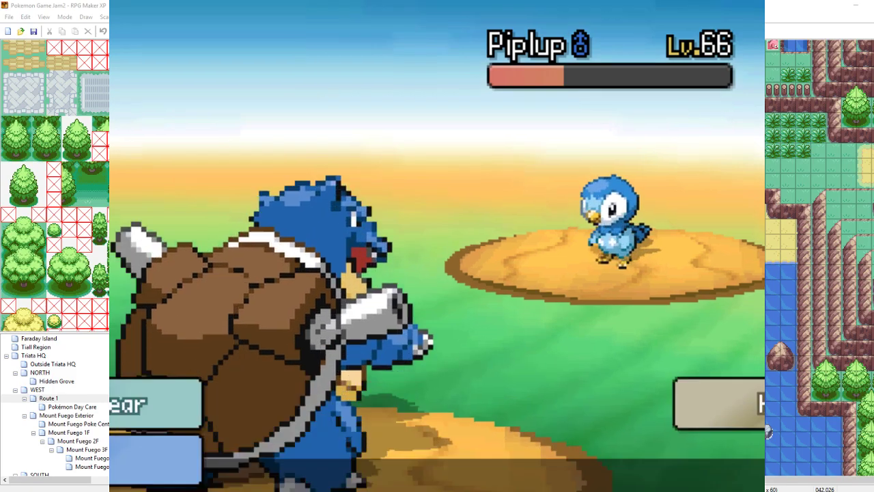
key("Down")
key("Return")
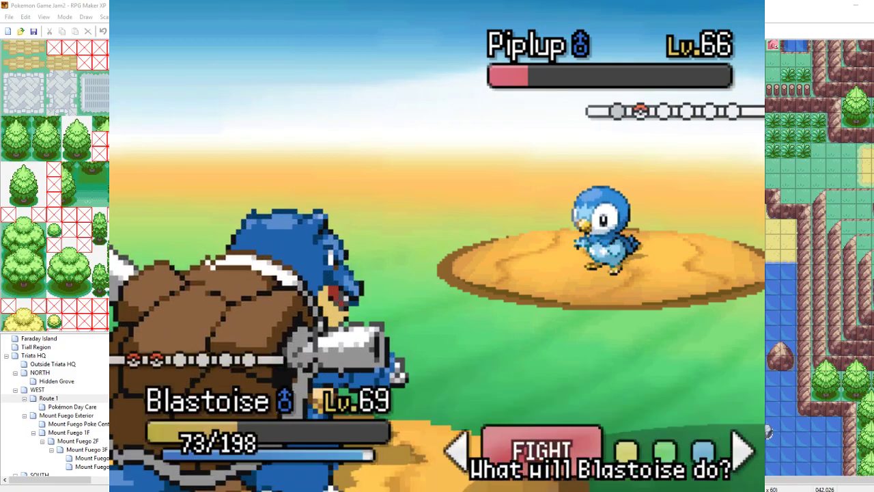
key("Return")
key("Up")
key("Return")
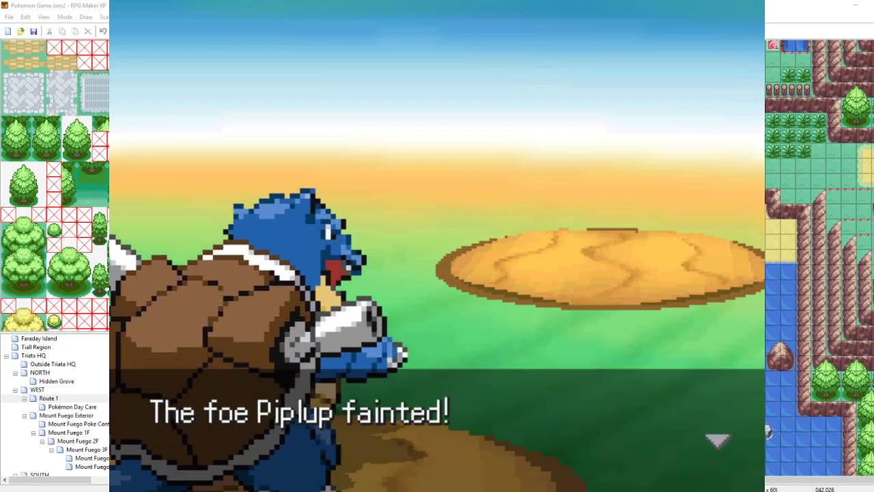
- Continue through the experience, level-up and victory messages and Sasha's defeat dialogue until she walks away
key("Return")
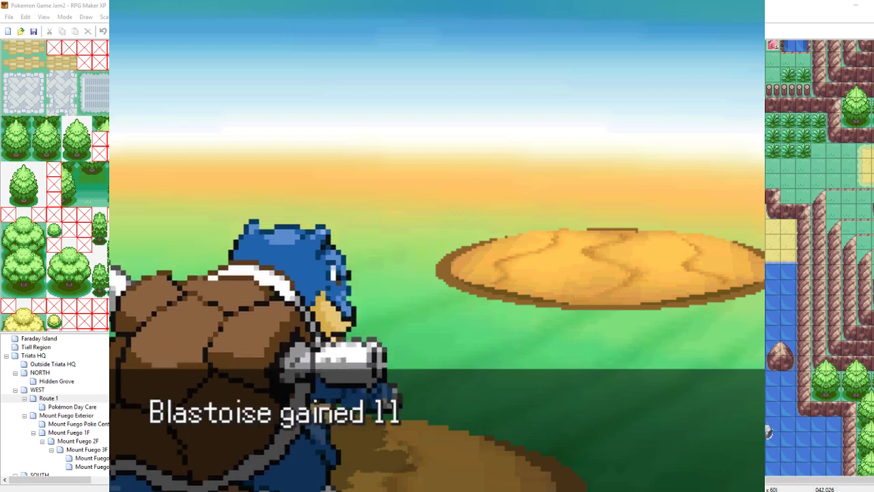
key("Return")
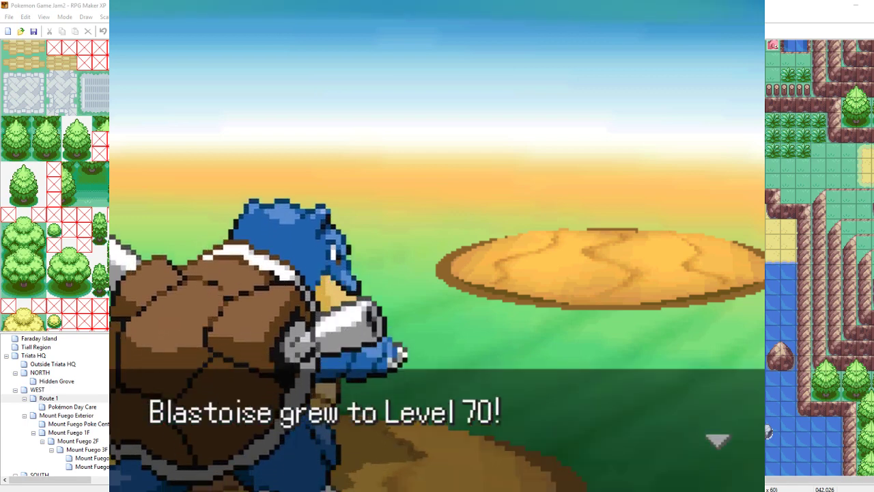
key("Return")
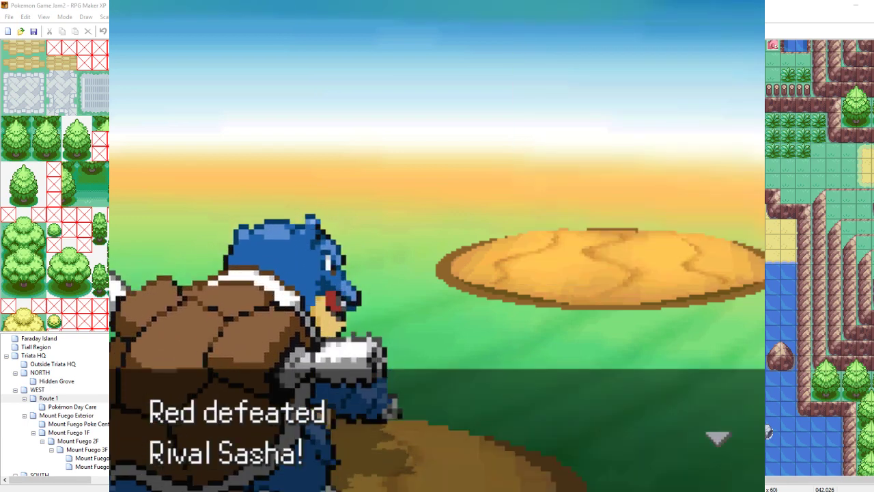
key("Return")
key("Return")
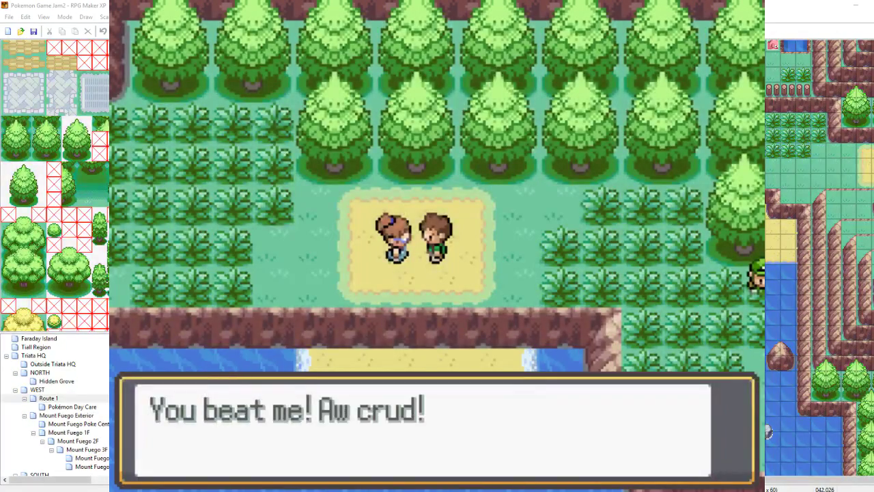
key("Return")
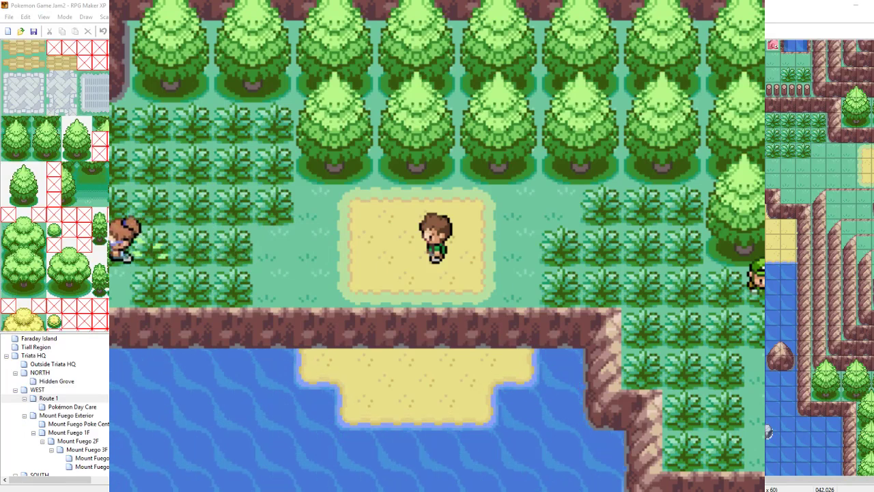
- Walk the player west from the sand patch into the tall grass to check the map after Sasha's exit
key("Left")
key("Left")
key("Left")
key("Left")
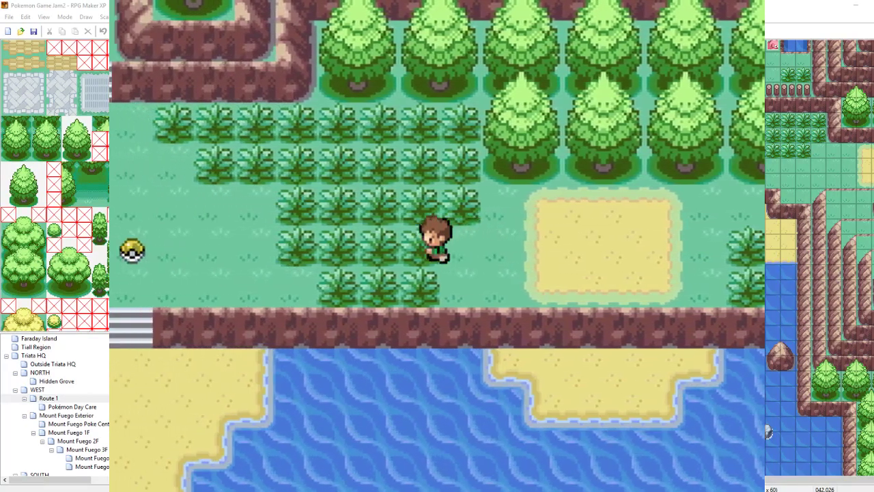
key("Right")
key("Down")
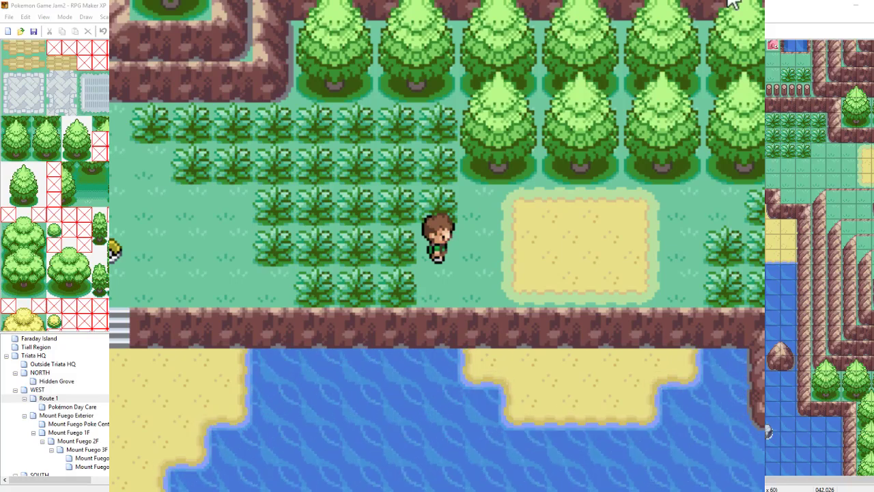
- End the playtest and open the RivalFight event at the end of its defeat commands
key("alt+F4")
double_click(584, 174)
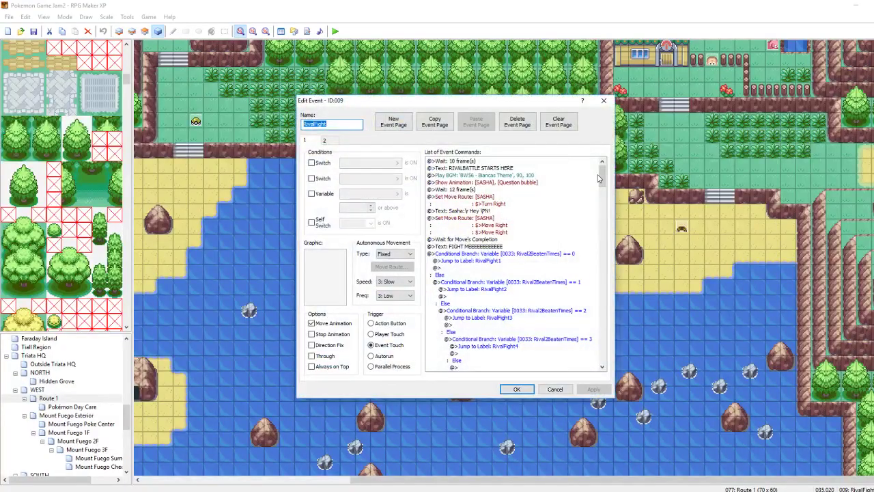
left_click_drag(598, 178, 608, 383)
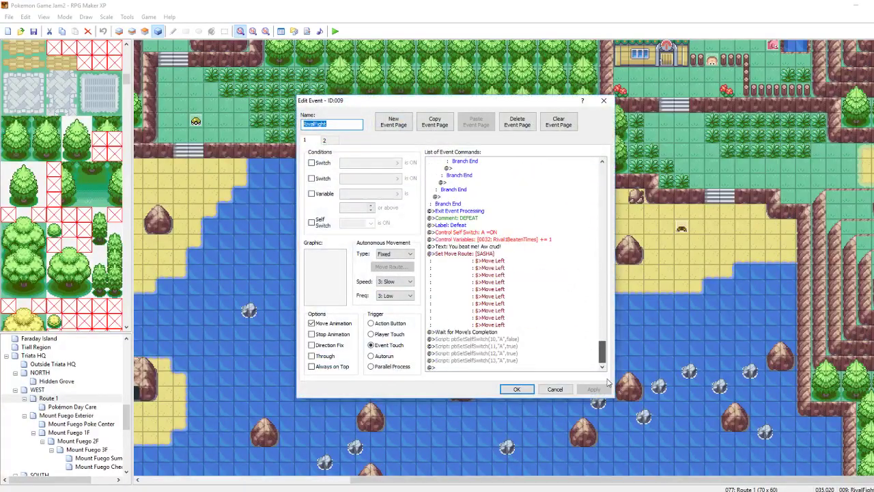
right_click(457, 369)
left_click(478, 376)
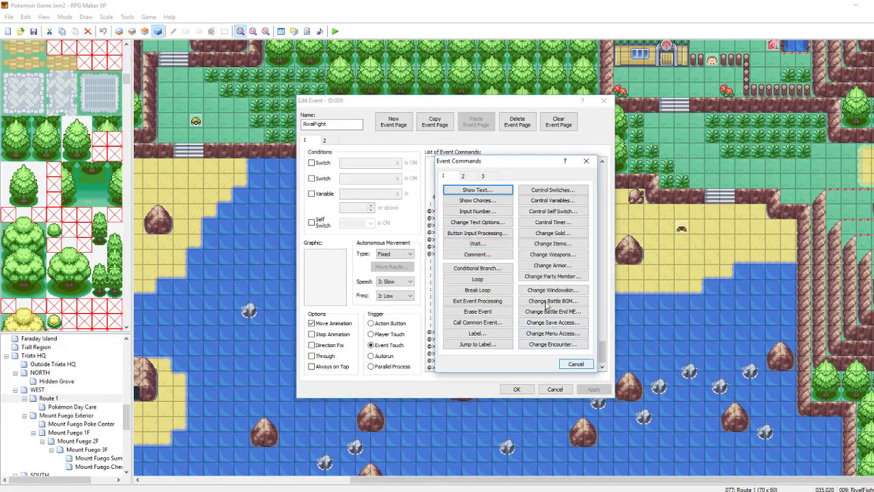
left_click(585, 162)
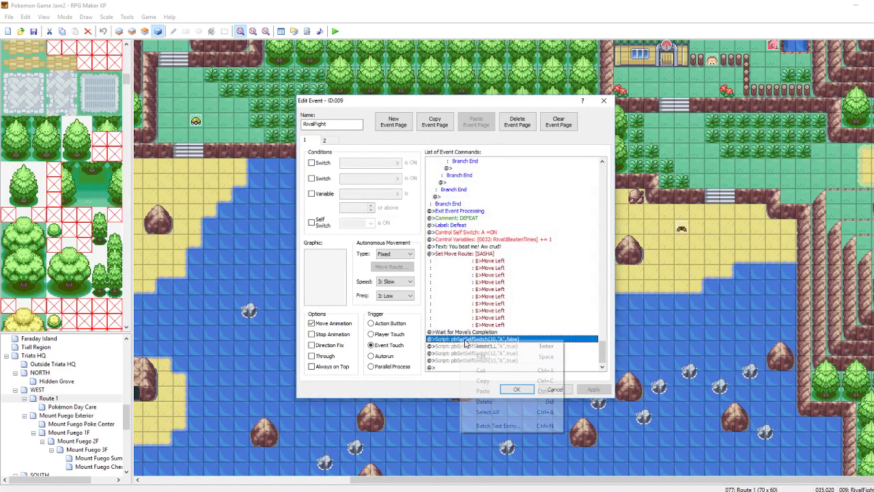
- Start inserting an event command above the pbSetSelfSwitch(10,"A",false) script, bringing up the command set that includes the music commands
right_click(460, 341)
left_click(478, 345)
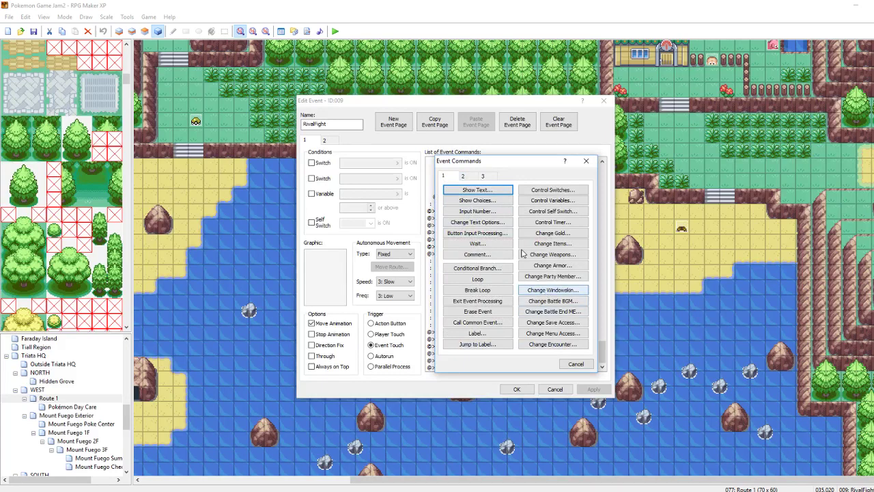
left_click(463, 177)
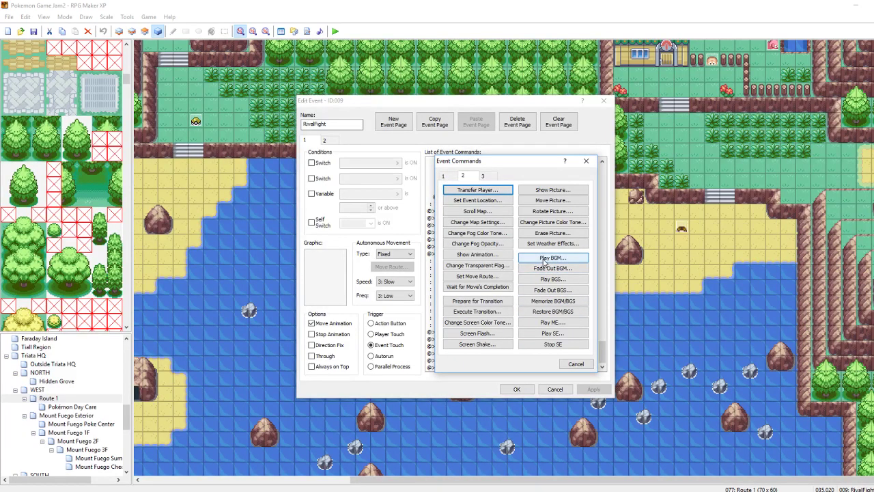
- Insert a Restore BGM/BGS command after the final Wait for Move's Completion in the RivalFight event and apply it
left_click(552, 258)
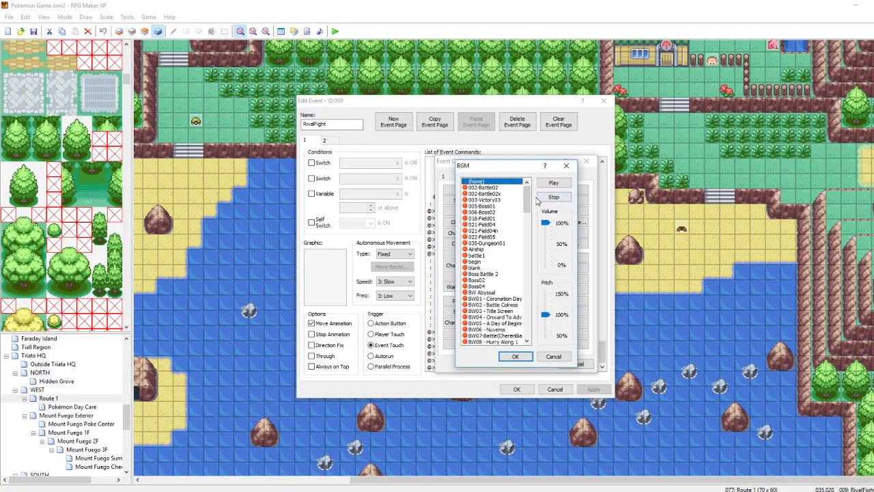
left_click(553, 357)
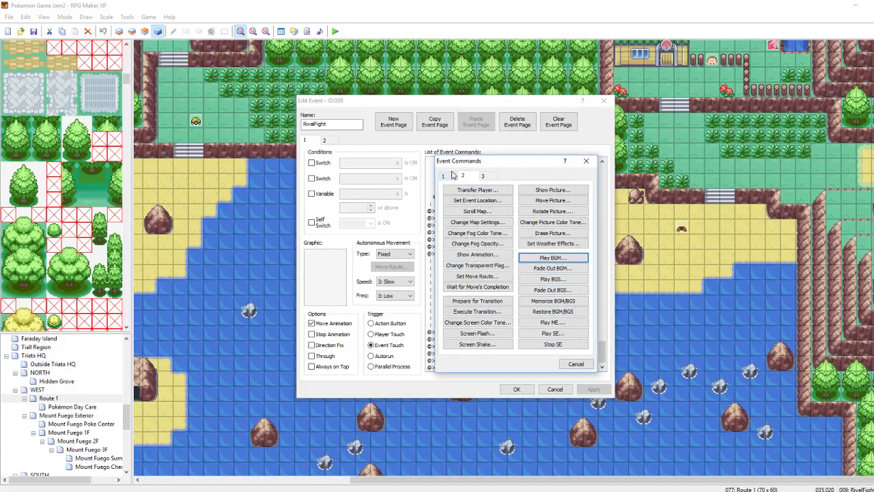
left_click(553, 311)
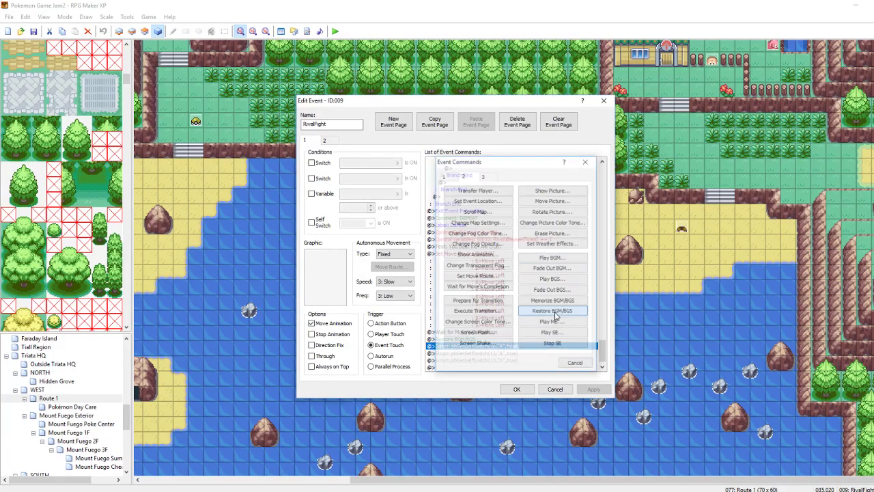
left_click(586, 391)
- Insert a Memorize BGM/BGS command directly before the 'BW56 - Biancas Theme' Play BGM command, then apply and close the RivalFight event
left_click_drag(602, 349, 594, 176)
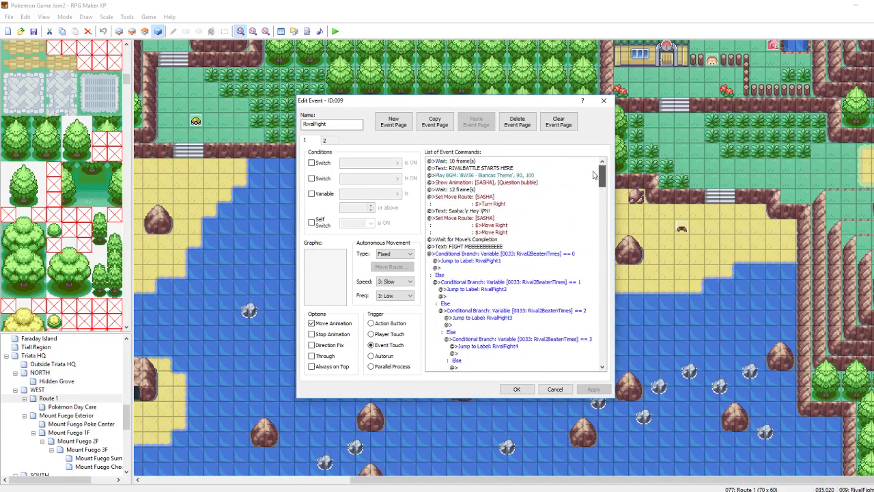
right_click(478, 177)
left_click(529, 181)
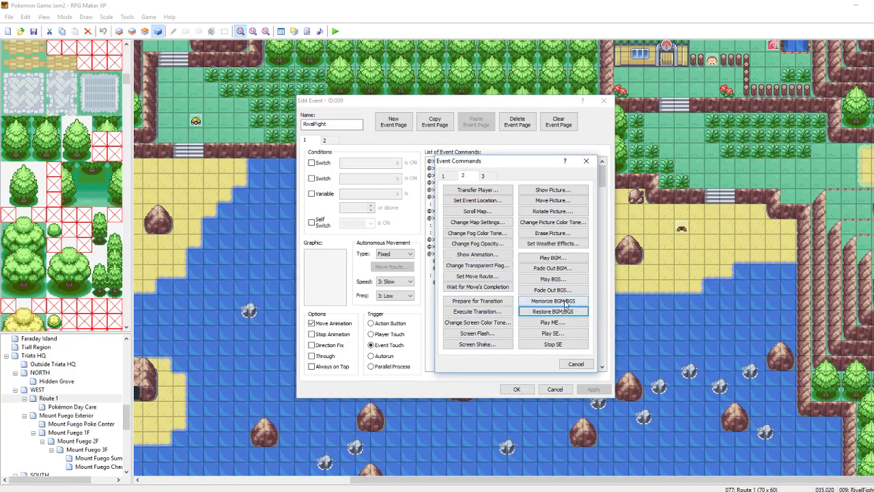
left_click(554, 301)
left_click(594, 389)
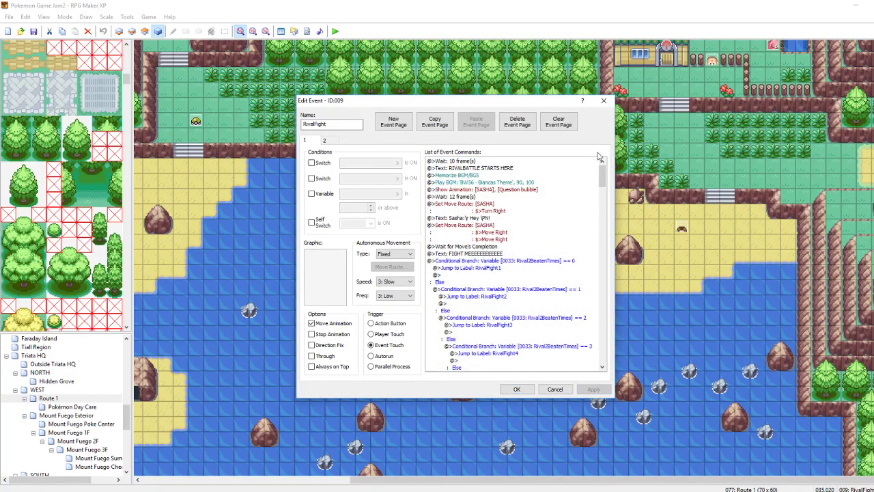
left_click_drag(601, 177, 613, 367)
left_click(516, 388)
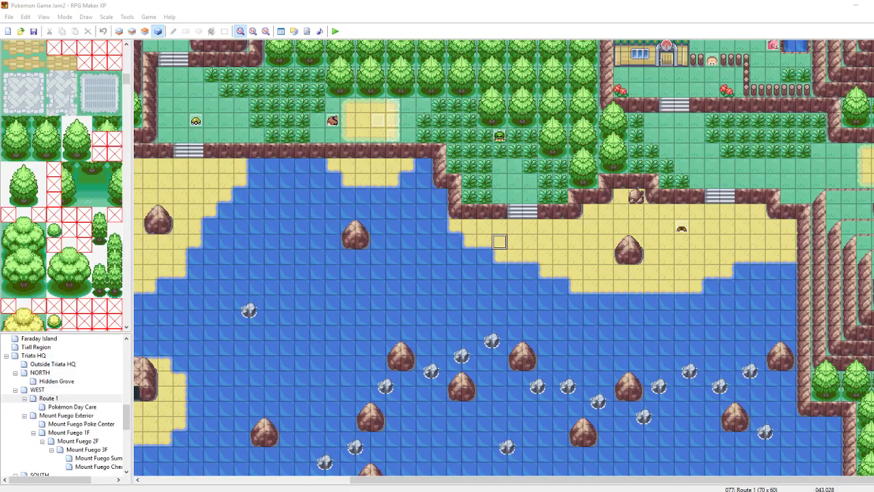
left_click(506, 232)
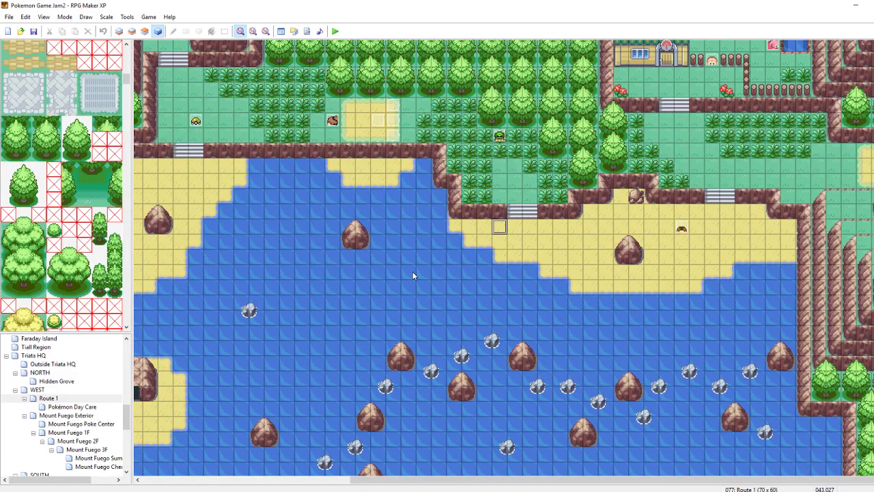
left_click(332, 121)
double_click(352, 123)
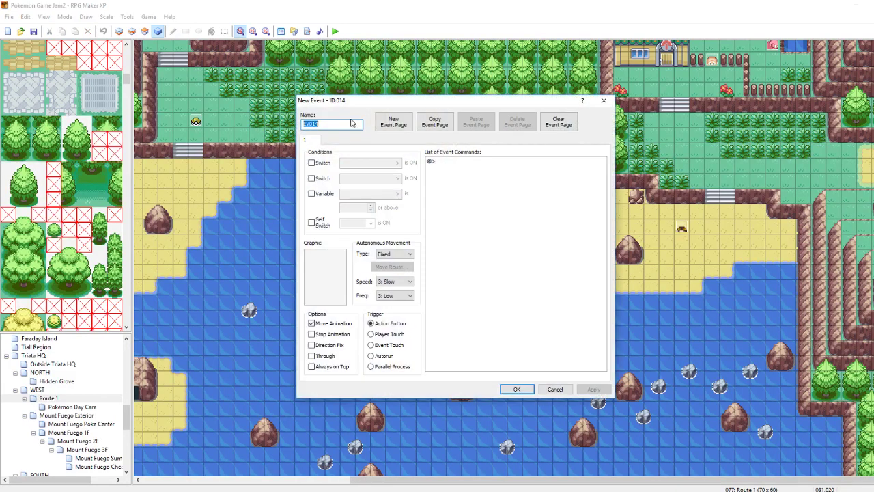
left_click(604, 101)
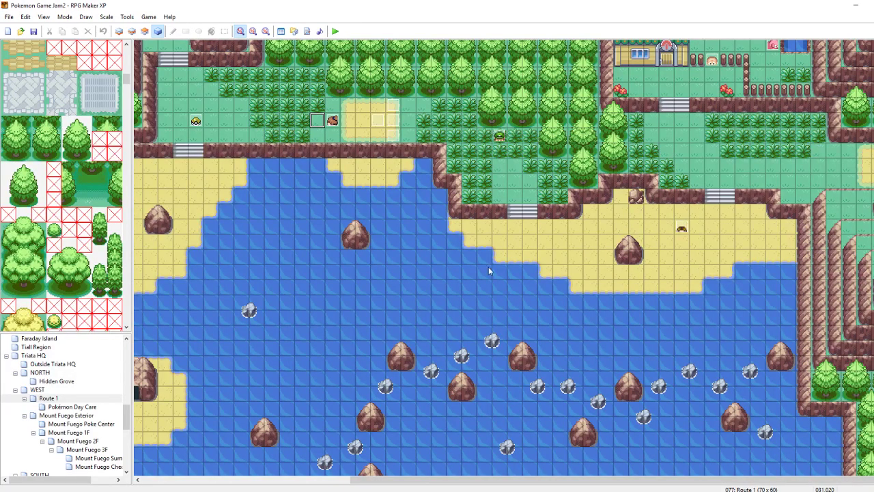
- On layer 2, replace the small sand patch under the cliff, beside the bay, with water
left_click(119, 32)
left_click(132, 31)
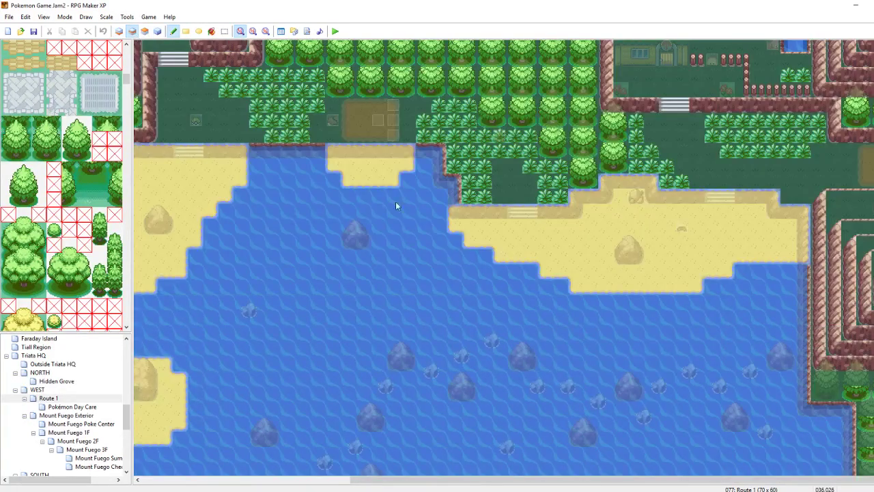
mouse_move(400, 181)
left_mouse_down()
mouse_move(337, 179)
mouse_move(407, 168)
left_mouse_up()
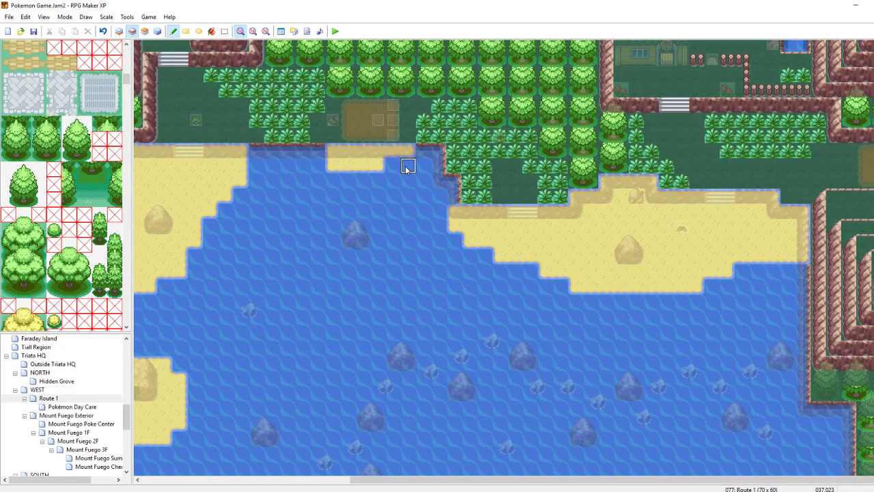
key("ctrl+z")
mouse_move(378, 165)
left_mouse_down()
mouse_move(370, 170)
mouse_move(407, 165)
left_mouse_up()
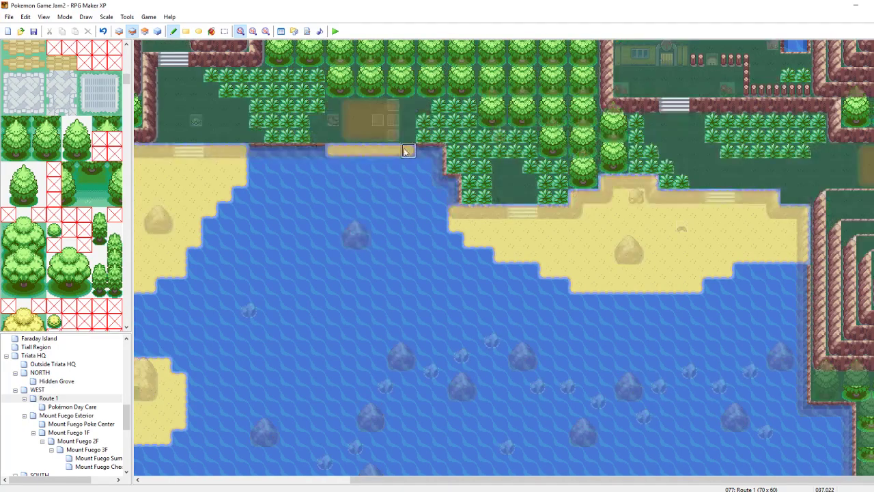
left_click(407, 153)
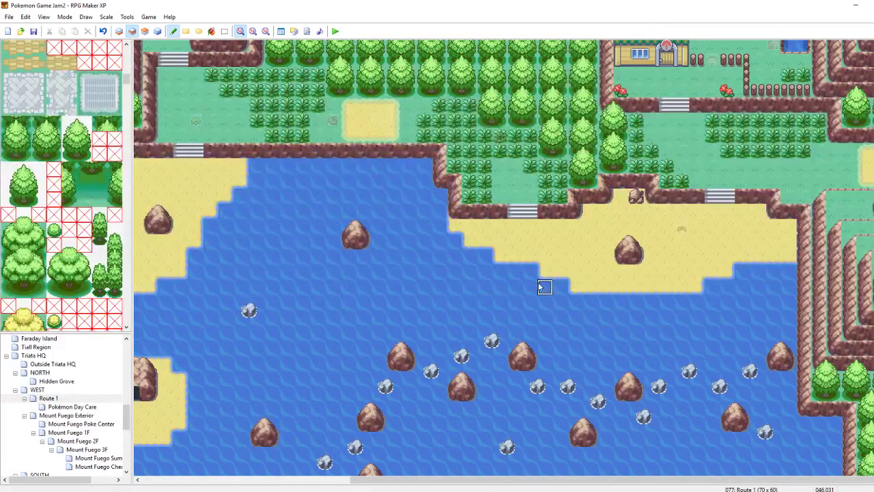
- On layer 3, clear the lone boulder from the upper bay and place two small water rocks just below the cliff
left_click(146, 32)
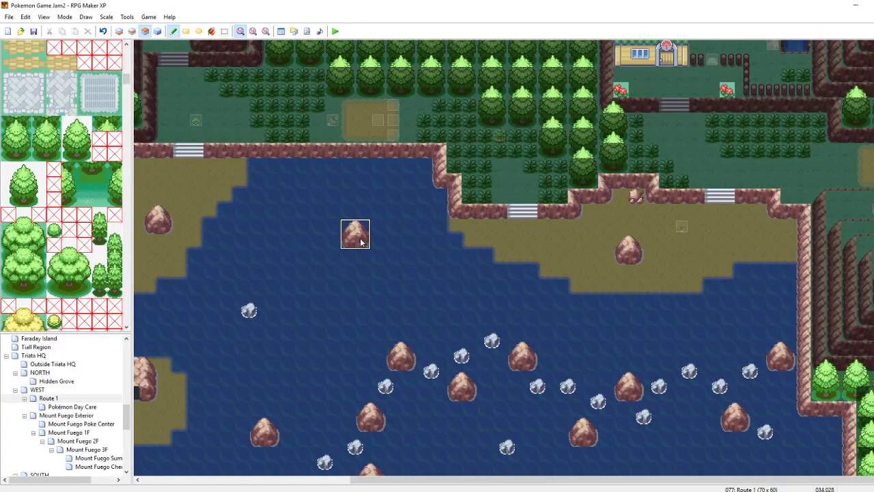
left_click(415, 175)
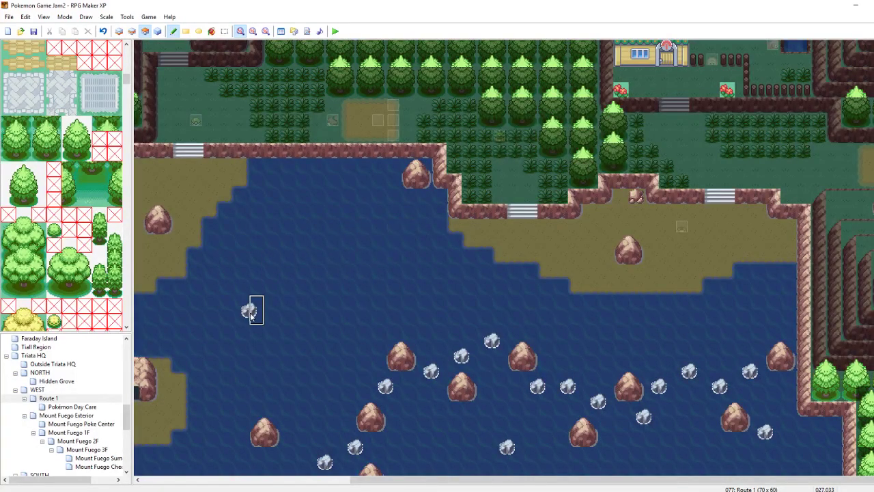
left_click(340, 173)
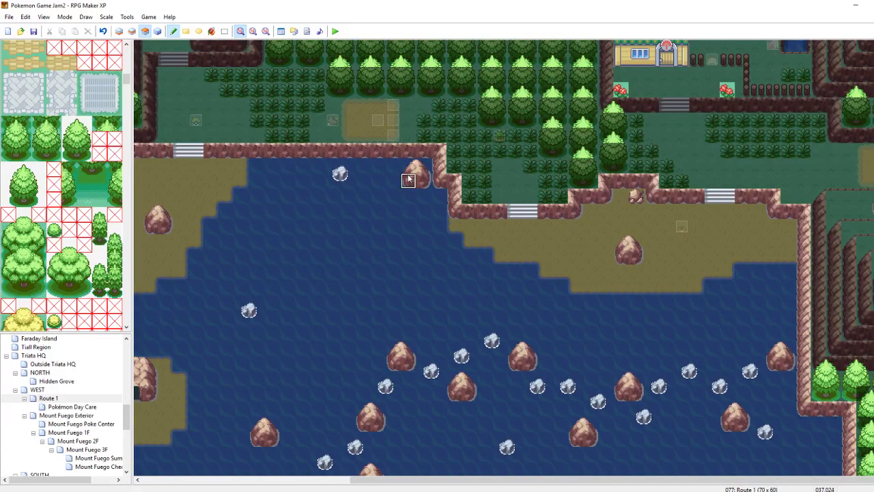
left_click(401, 189)
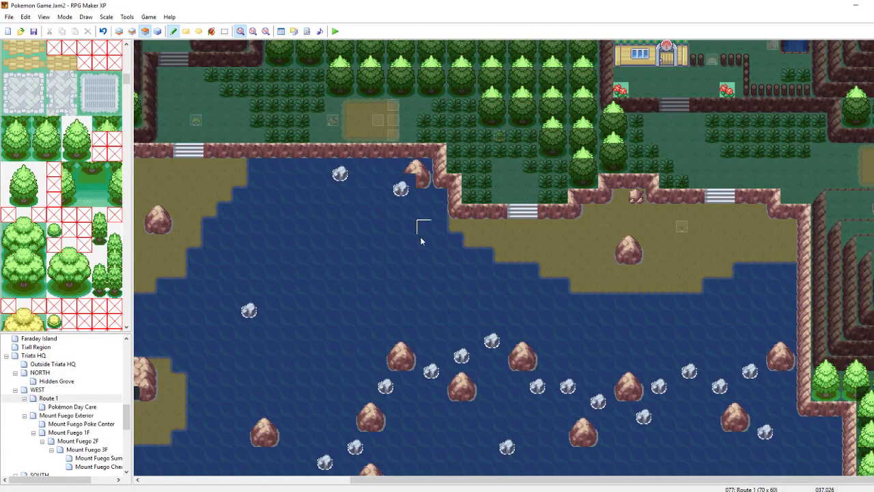
left_click(415, 168)
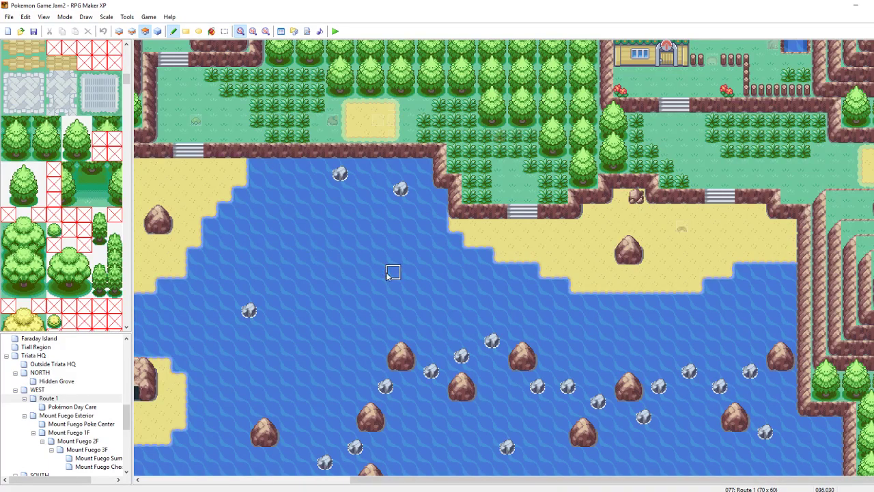
- On the event layer, copy the green-capped trainer event onto the southern tip of the western beach and open the copy
key("F4")
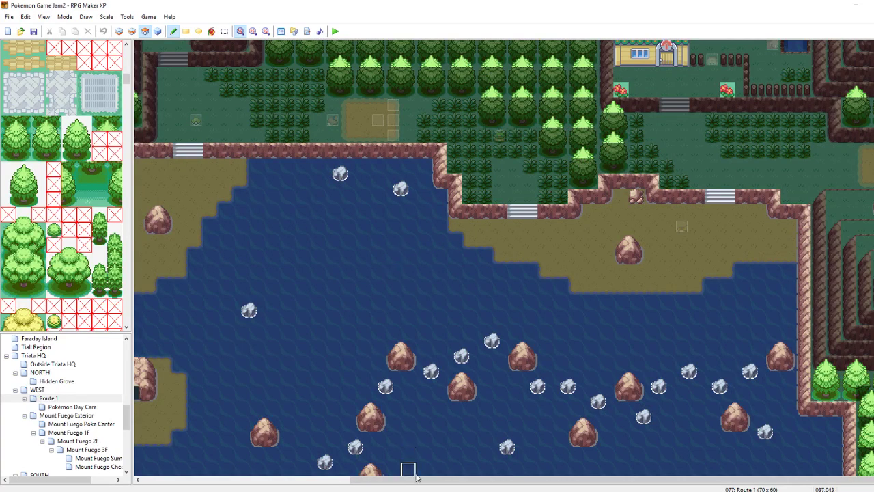
left_click_drag(410, 480, 259, 480)
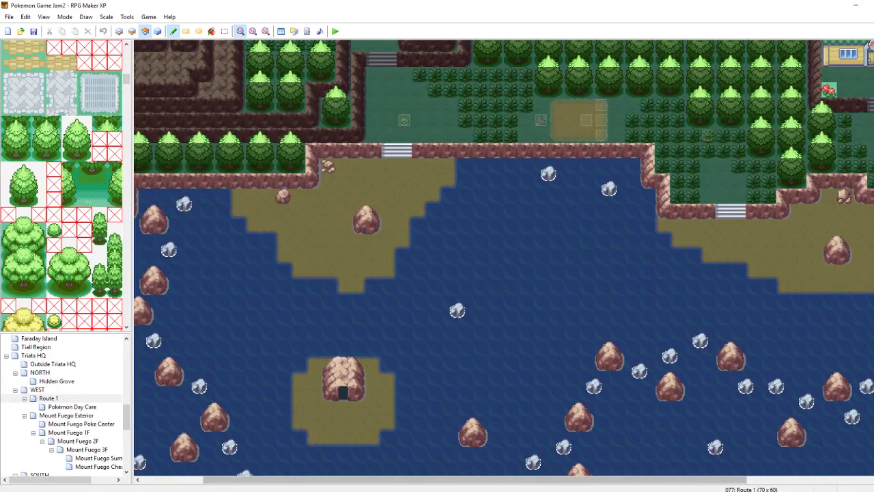
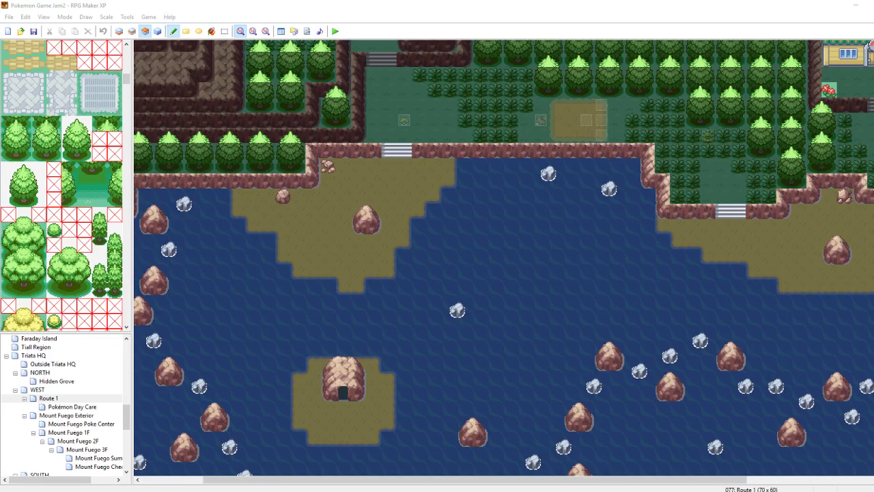
left_click(161, 32)
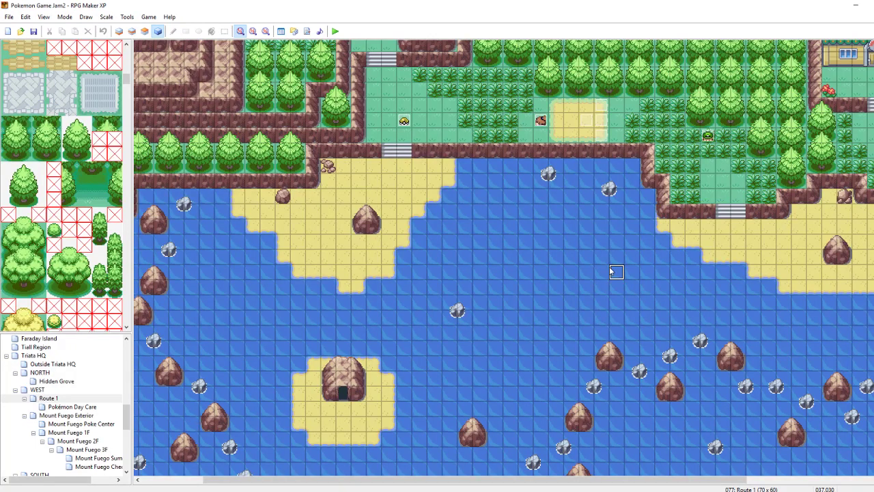
left_click(461, 231)
left_click_drag(422, 480, 361, 480)
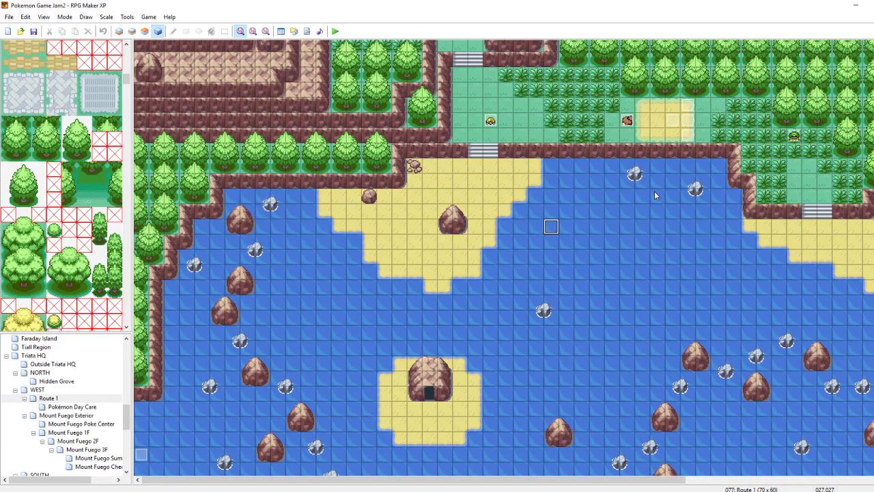
left_click(732, 253)
left_click(793, 135)
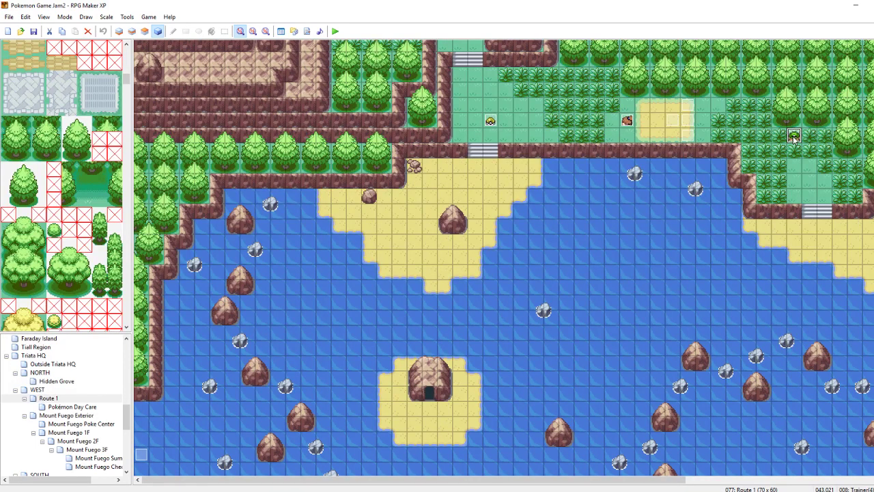
left_click(446, 291)
key("ctrl+v")
double_click(446, 291)
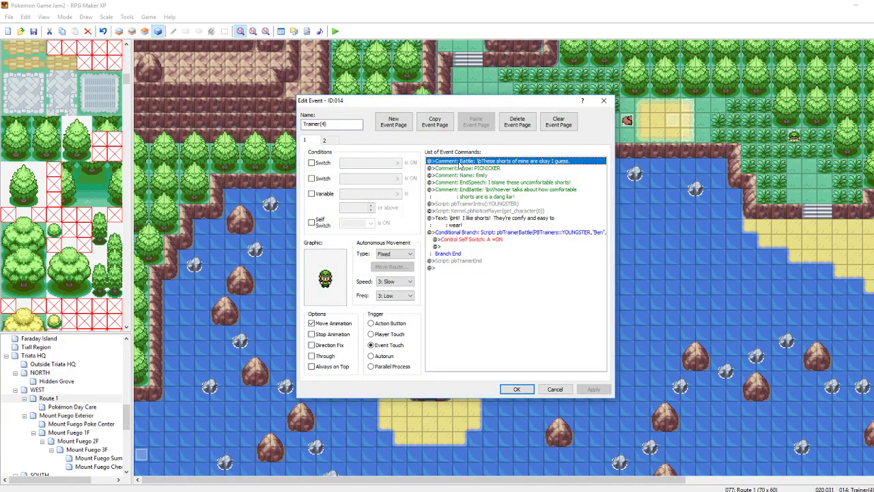
- Delete all event commands from page 1 of the copied trainer event
key("Delete")
key("Delete")
key("Delete")
key("Delete")
key("Delete")
key("Delete")
key("Delete")
key("Delete")
key("Delete")
key("Delete")
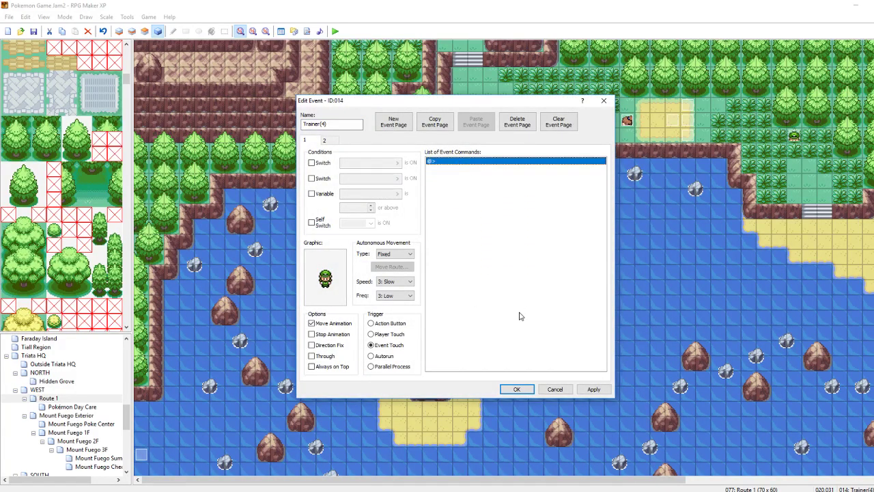
- Set the graphic of the event's page 1 to trchar015
double_click(335, 273)
left_click(348, 313)
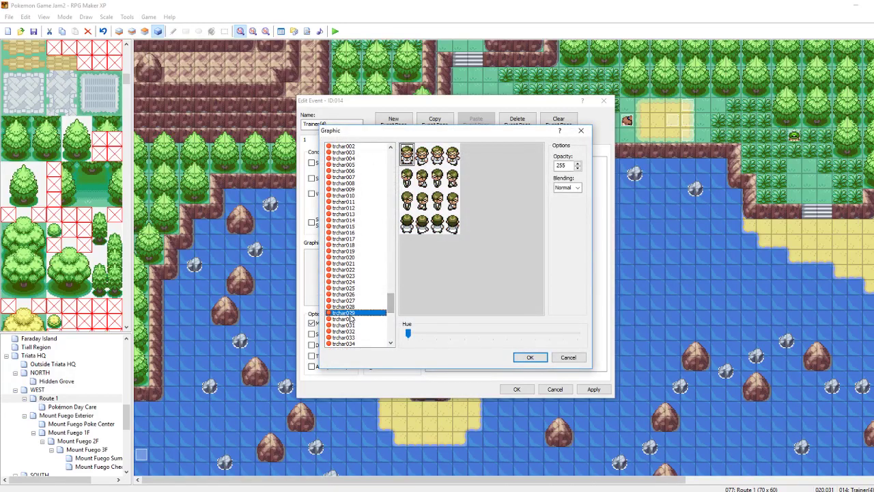
key("Up")
key("Up")
key("Up")
key("Up")
key("Up")
key("Up")
key("Up")
key("Up")
key("Up")
key("Up")
key("Up")
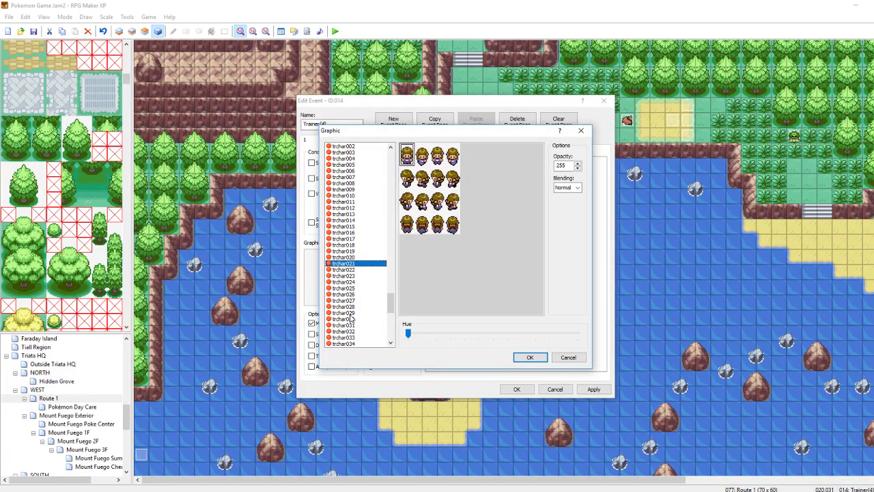
key("Up")
key("Up")
key("Up")
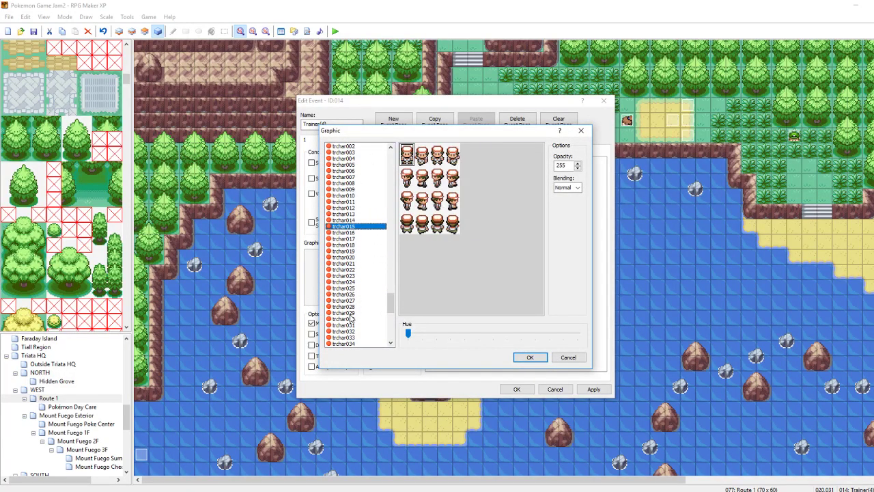
left_click(530, 357)
- Set the graphic of the event's page 2 to trchar015 as well
left_click(321, 140)
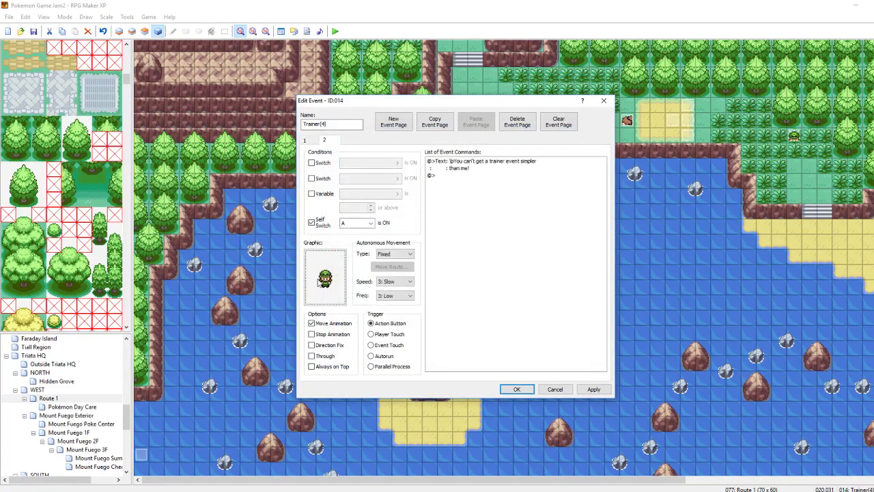
double_click(334, 273)
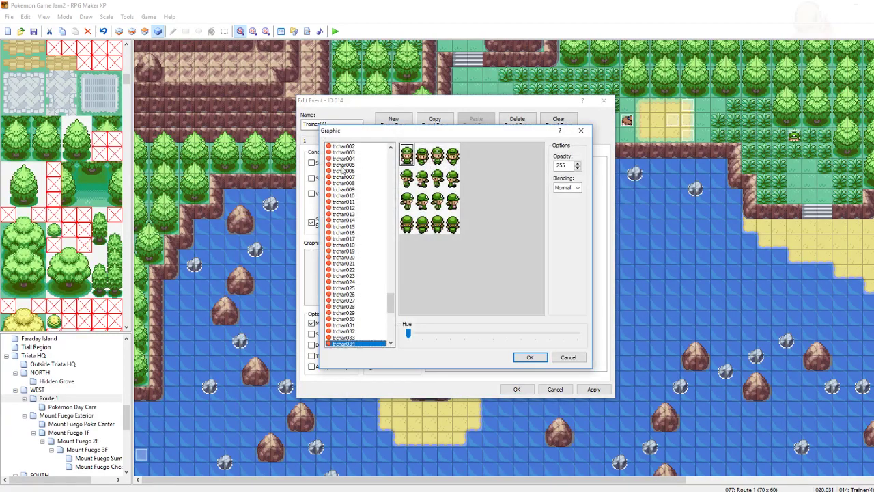
left_click(355, 226)
left_click(530, 357)
- Rename the copied event as Fisherman
left_click(309, 140)
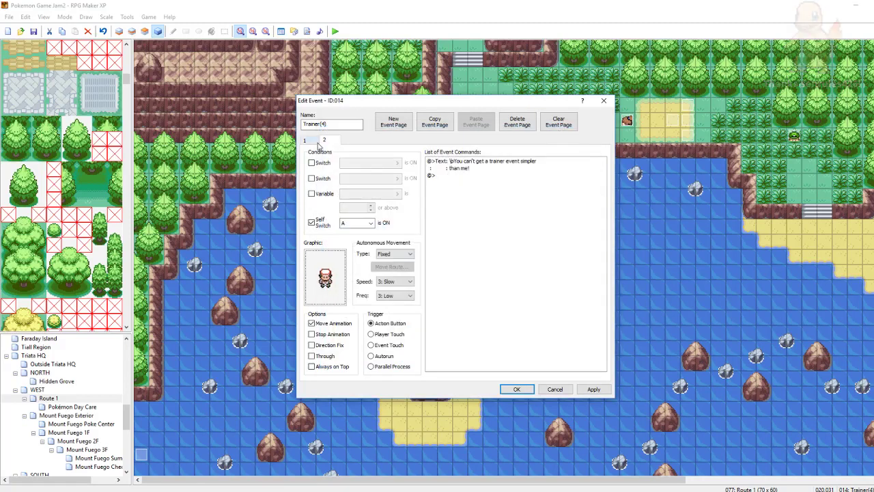
left_click(325, 140)
left_click(345, 124)
key("ctrl+a")
type("Fi")
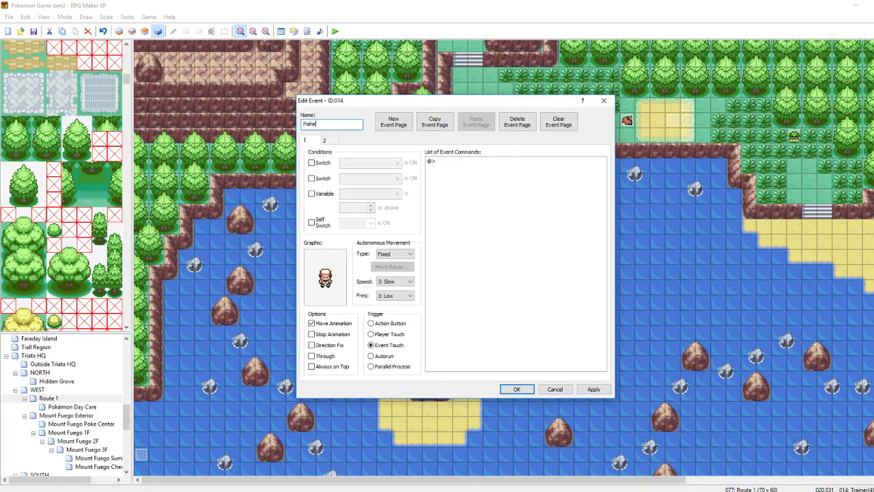
- Add a Show Text command reading "\bHey there kid!" to page 1 of the Fisherman event
right_click(435, 162)
left_click(459, 167)
left_click(443, 175)
left_click(477, 190)
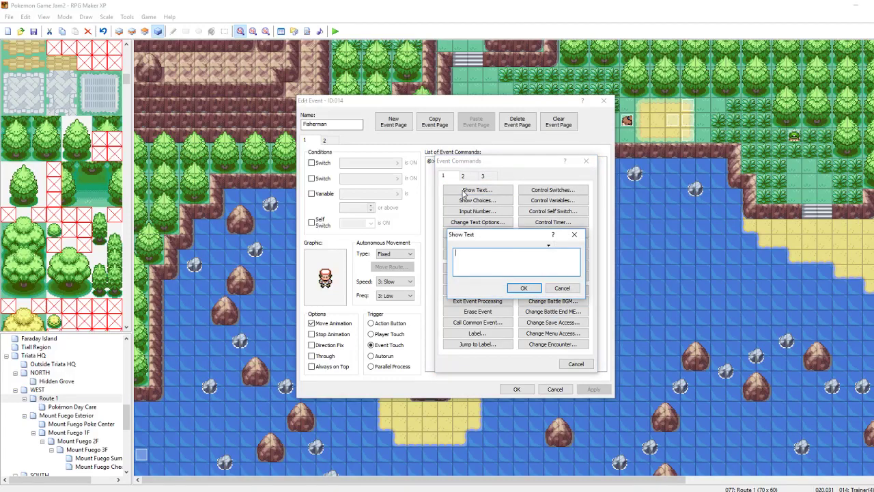
type("Hey there kid!")
left_click(456, 252)
type("\\p")
left_click(524, 287)
- Add a second text command below it reading "\bYou look like you have the fishing spirit!"
right_click(469, 169)
left_click(478, 176)
left_click(476, 189)
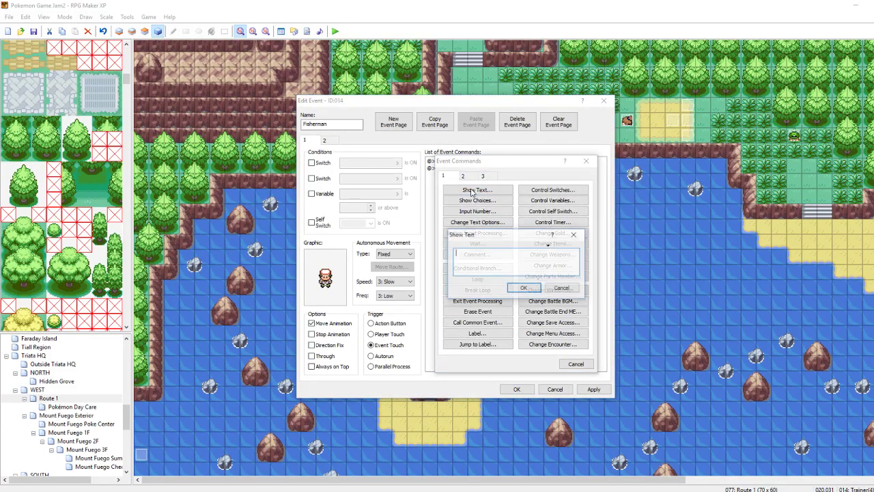
type("\b")
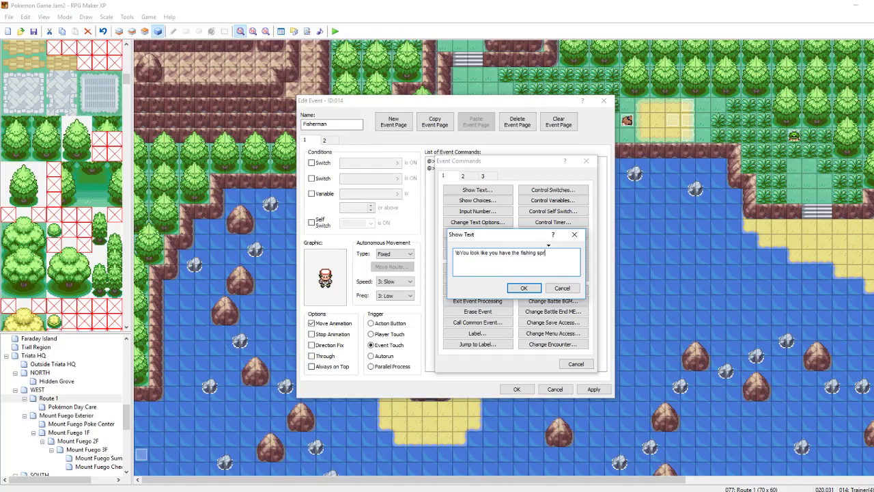
left_click(514, 287)
- Add a third text command reading "\bHere, take this!" and apply the event changes
right_click(460, 176)
left_click(475, 182)
left_click(500, 192)
key("BackSpace")
key("BackSpace")
key("BackSpace")
key("BackSpace")
key("BackSpace")
key("BackSpace")
key("BackSpace")
left_click(519, 288)
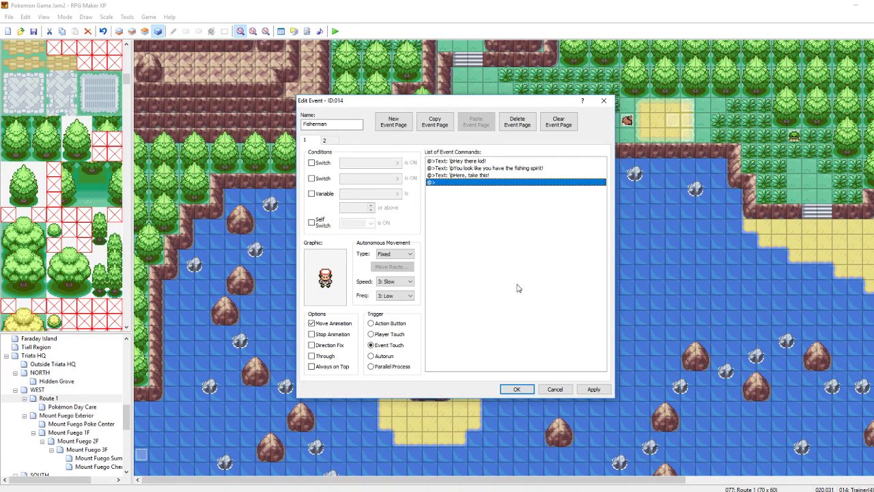
left_click(593, 388)
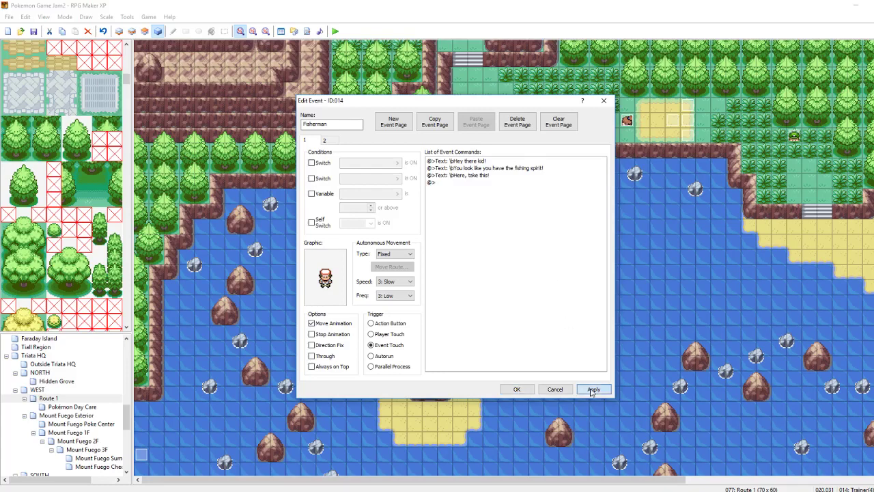
- Insert a Control Self Switch command that turns A ON after the dialogue, and save the Fisherman event
right_click(446, 185)
left_click(471, 190)
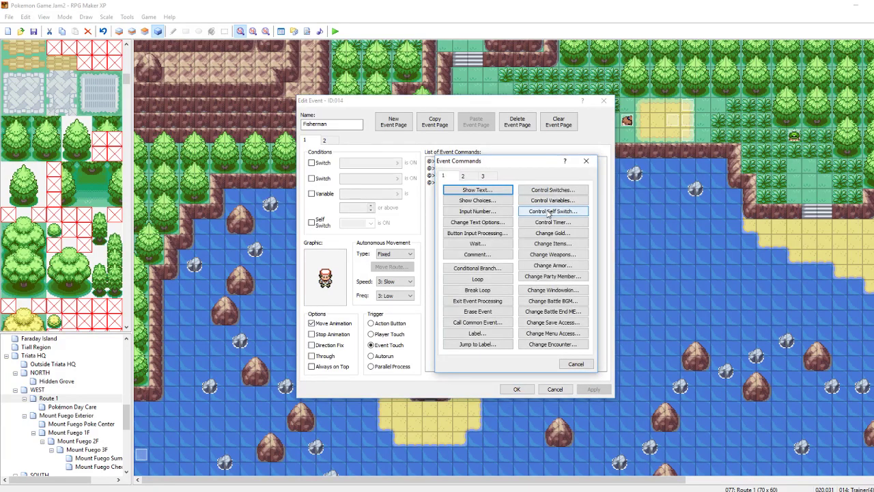
left_click(550, 211)
left_click(549, 252)
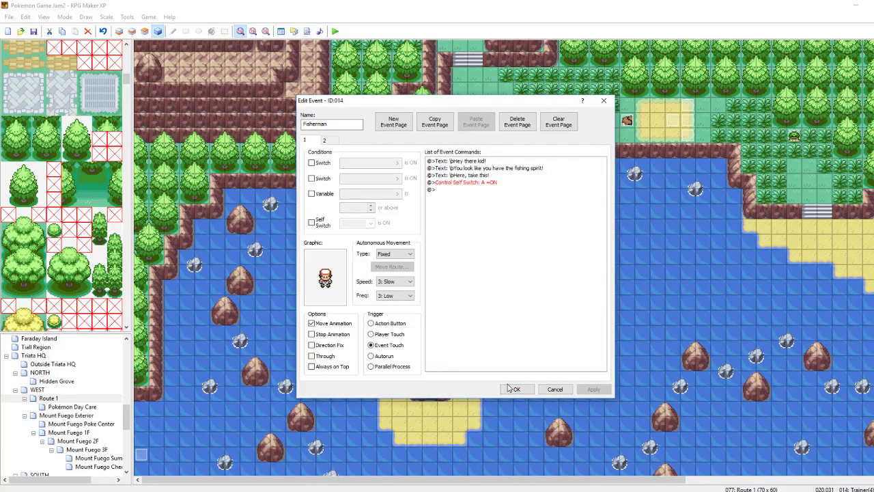
left_click(517, 388)
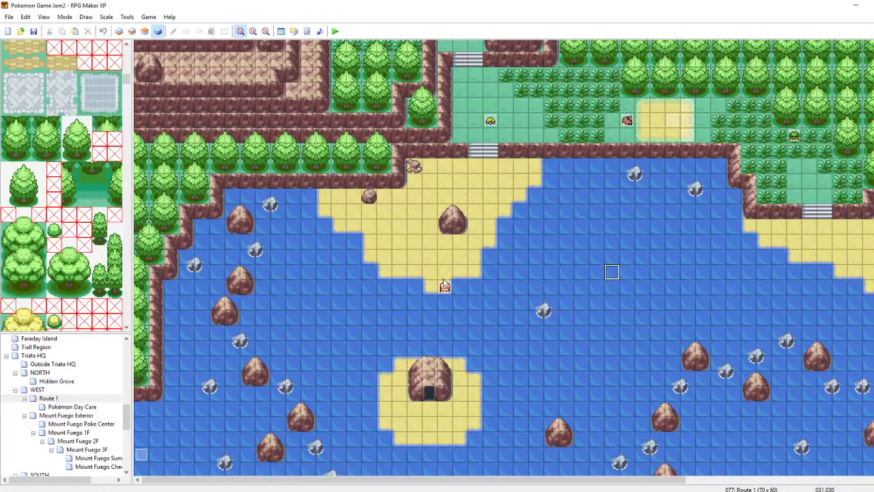
- Look through the Cutscene1 event's commands on the Triata HQ map for the item-giving script
left_click(43, 356)
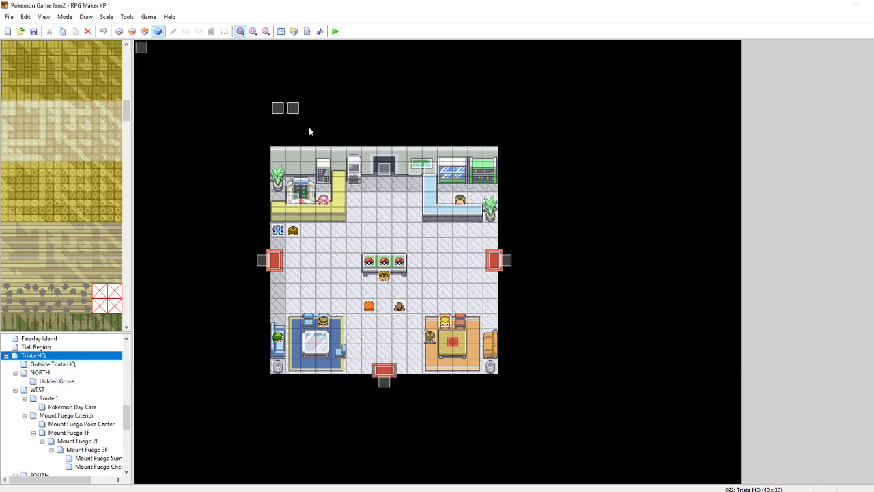
double_click(308, 108)
left_click(608, 102)
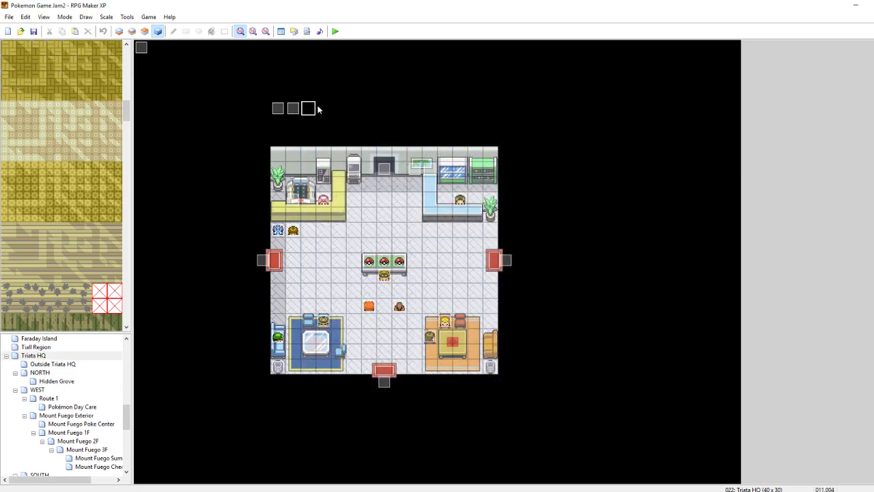
double_click(293, 108)
left_click_drag(600, 190, 596, 347)
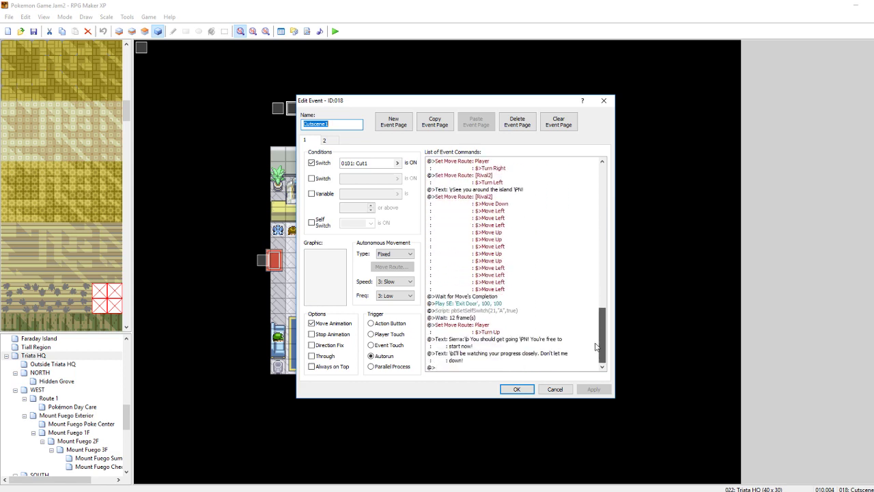
scroll(499, 308, "up", 7)
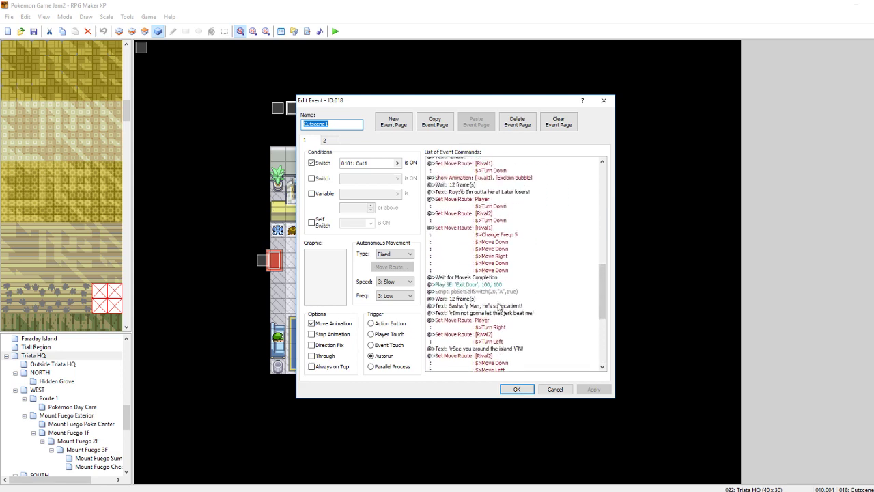
scroll(498, 309, "up", 8)
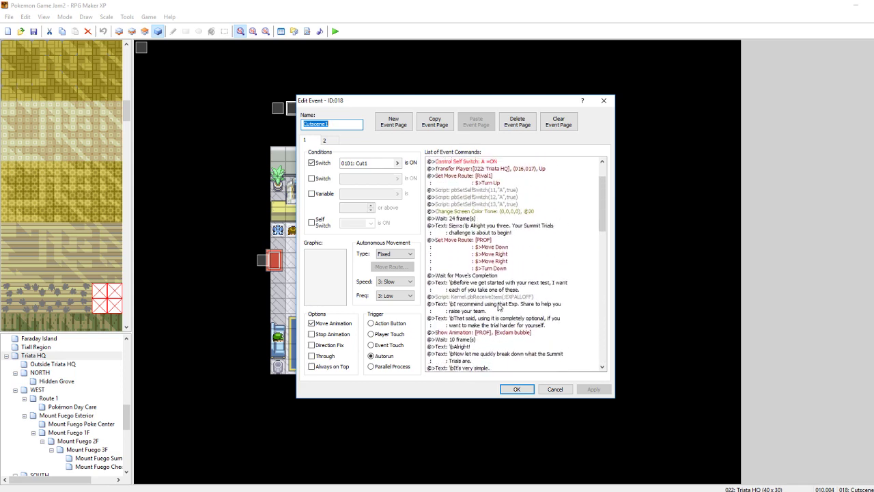
scroll(498, 309, "up", 3)
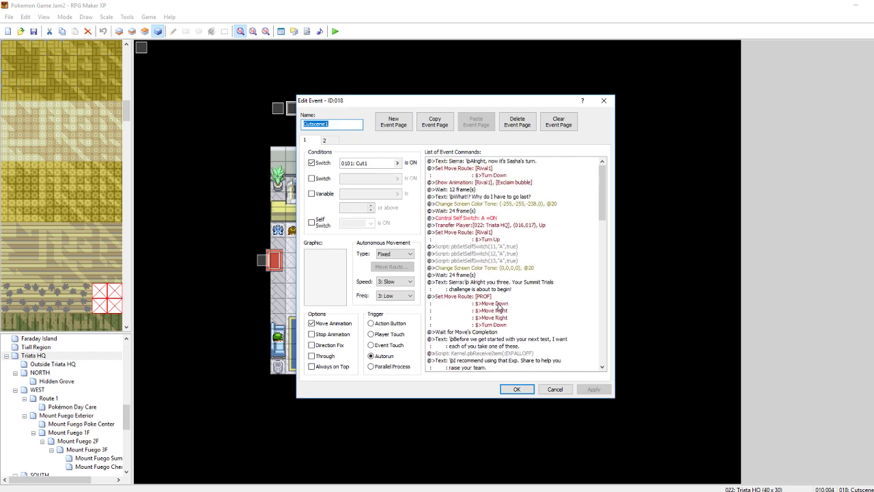
left_click(610, 101)
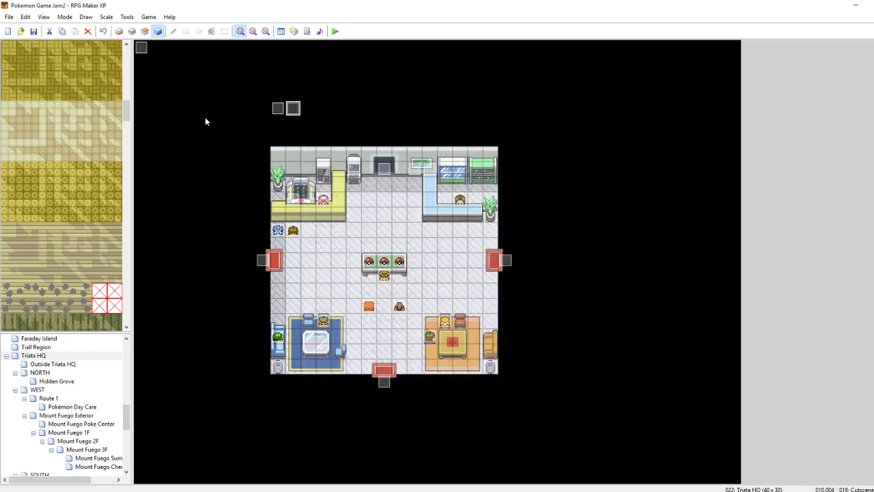
- Copy the Kernel.pbReceiveItem(:EXPALLOFF) script command from the Cutscene1 event and close the event
double_click(292, 108)
mouse_move(605, 179)
left_mouse_down()
mouse_move(604, 336)
mouse_move(607, 196)
left_mouse_up()
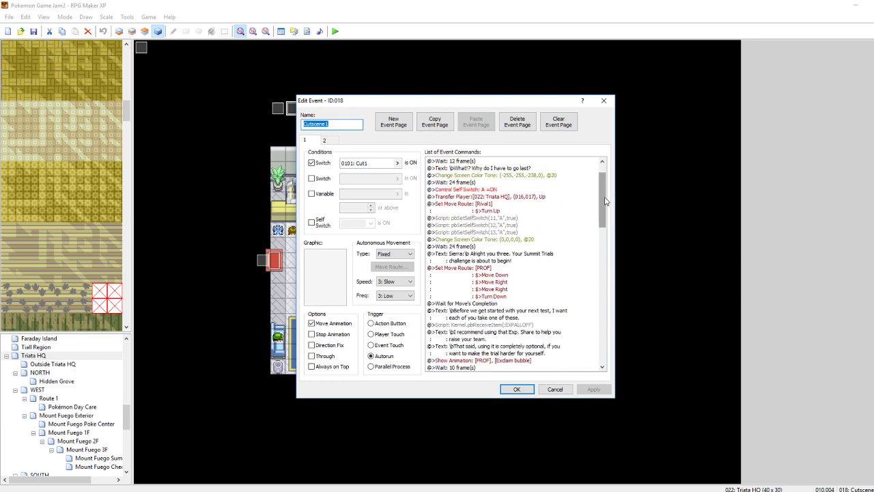
left_click(522, 325)
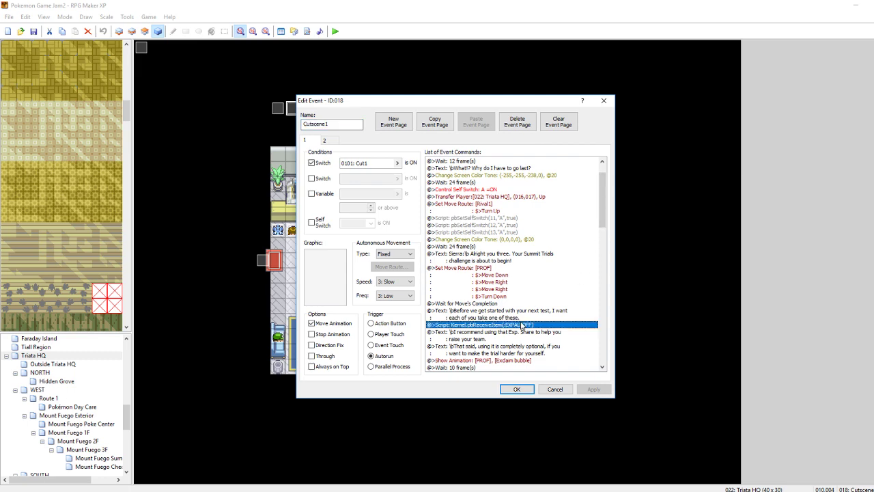
left_click(517, 388)
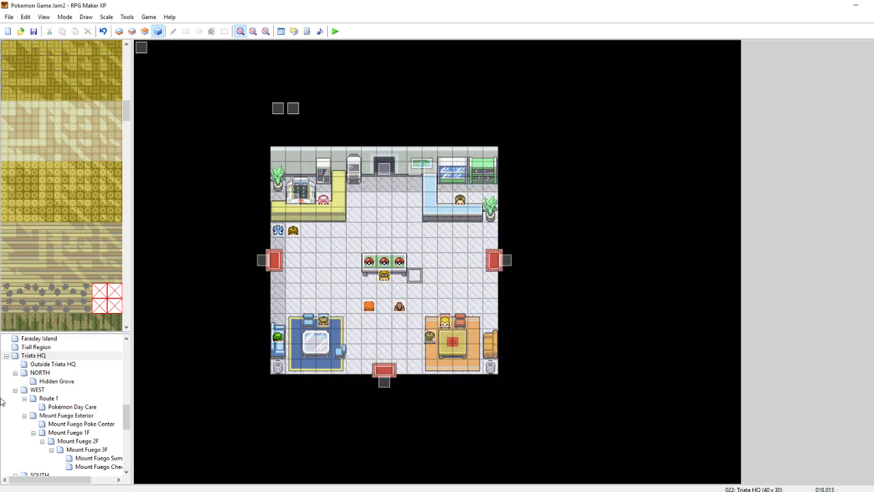
- Return to the Route 1 map and paste the copied script command above the self switch command in the Fisherman event
scroll(60, 418, "down", 5)
scroll(61, 418, "down", 2)
scroll(82, 437, "up", 5)
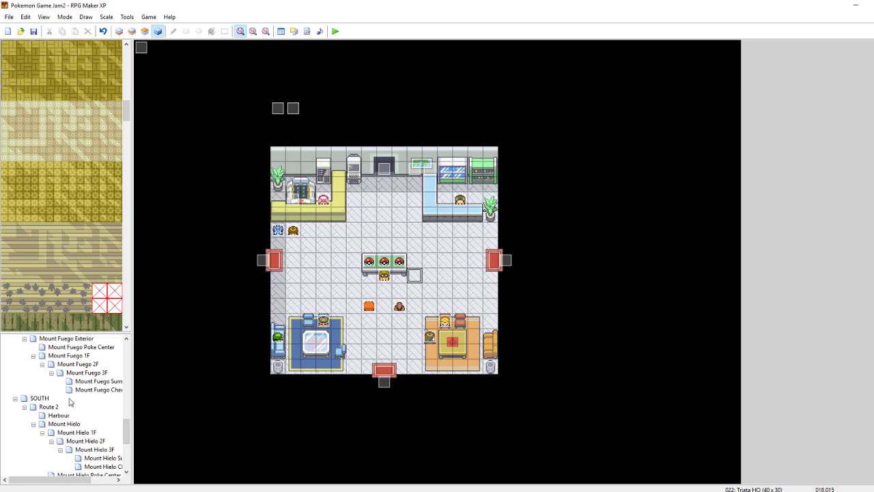
scroll(71, 402, "up", 2)
left_click(51, 372)
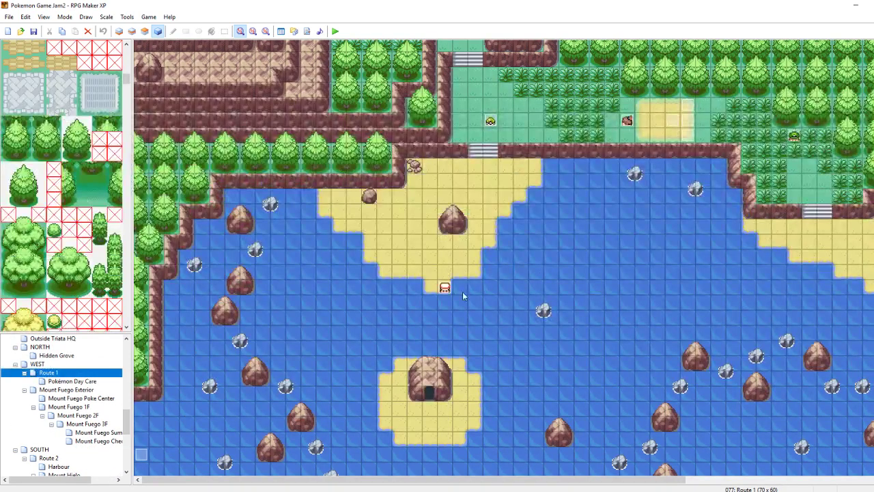
left_click(445, 288)
double_click(444, 288)
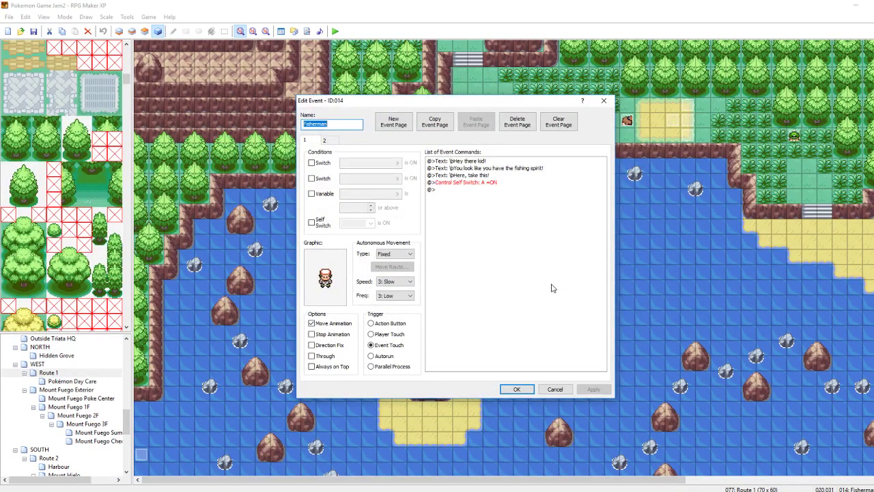
left_click(466, 183)
type("Script: Kernel.pbReceiveItem(:EXPALLOFF)")
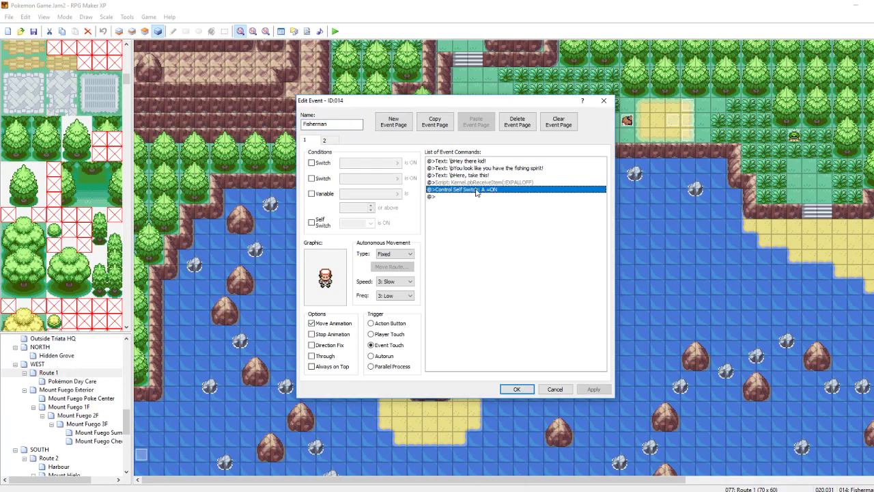
- Change the item in the pasted script to SUPERROD and save the Fisherman event
right_click(489, 184)
left_click(519, 209)
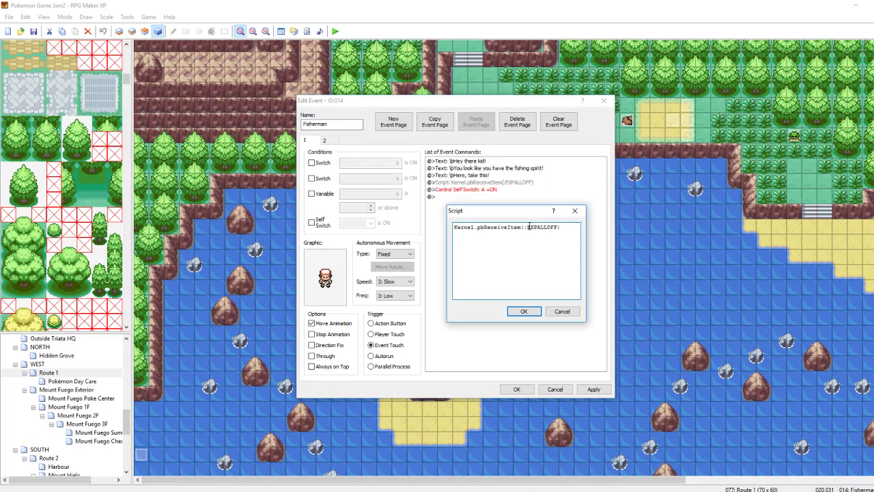
left_click_drag(528, 227, 553, 229)
type("S")
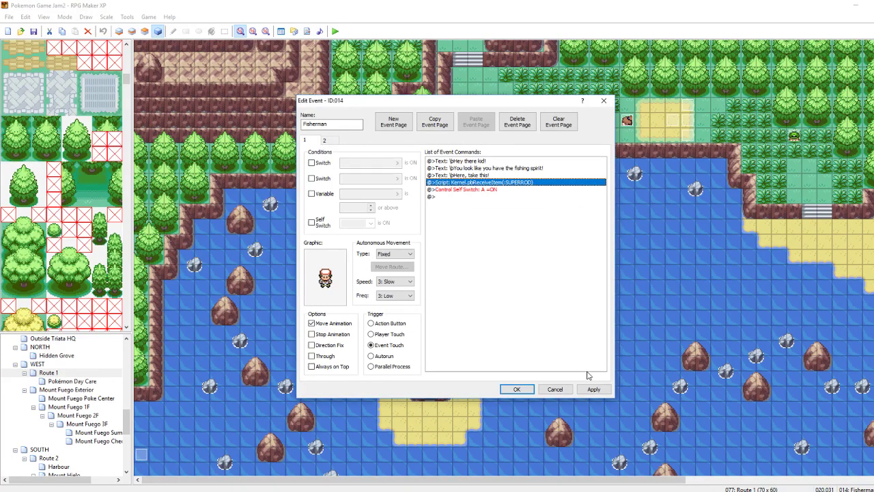
left_click(524, 311)
left_click(591, 389)
left_click(517, 390)
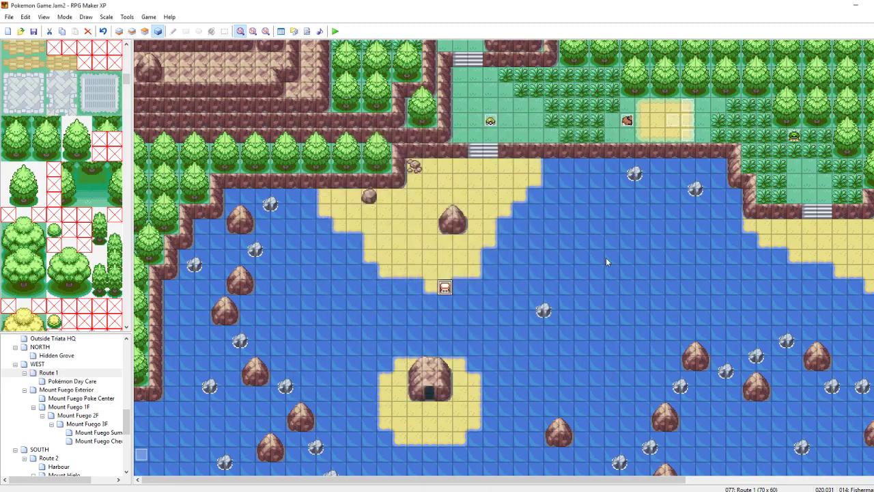
- Delete the old trainer text from page 2 of the Fisherman event and apply the change
double_click(436, 289)
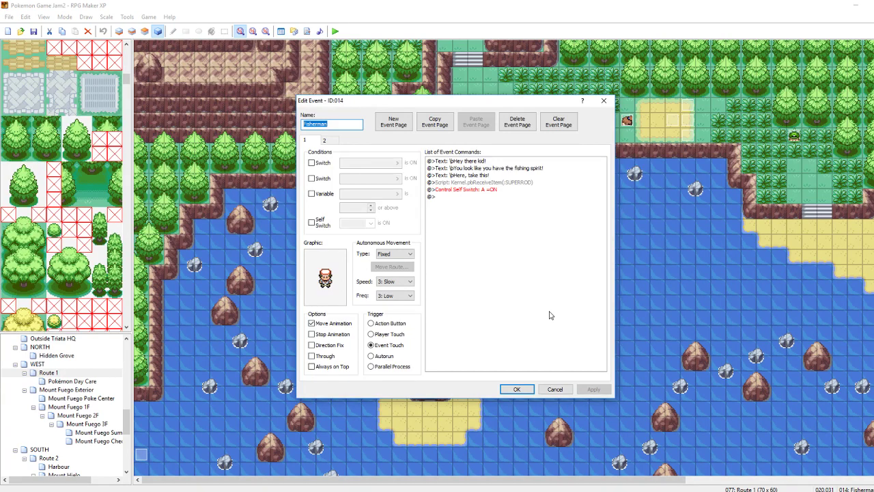
left_click(516, 388)
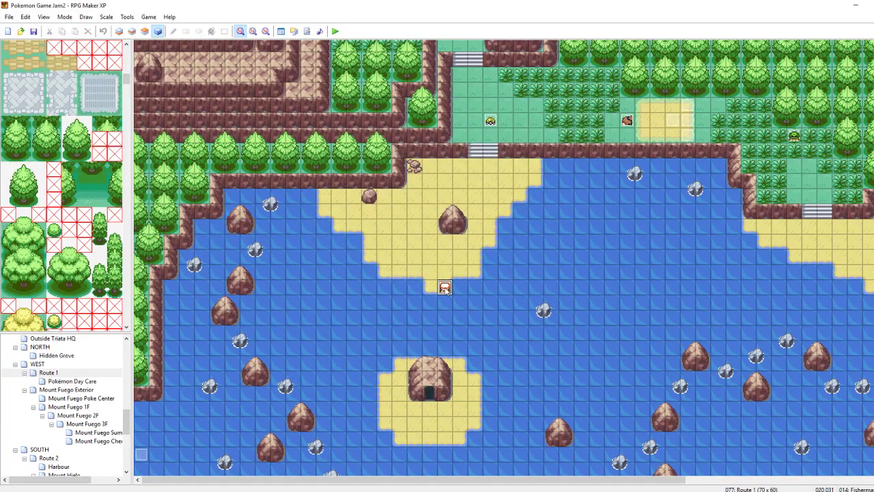
double_click(445, 288)
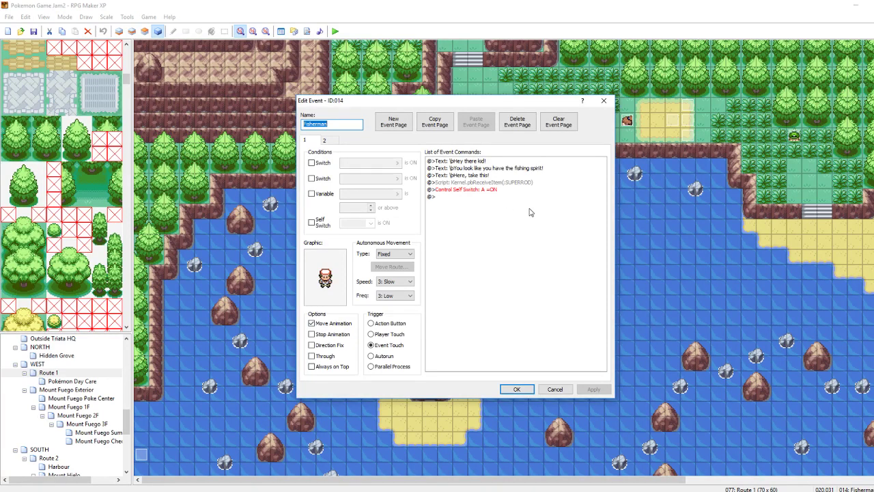
left_click(330, 140)
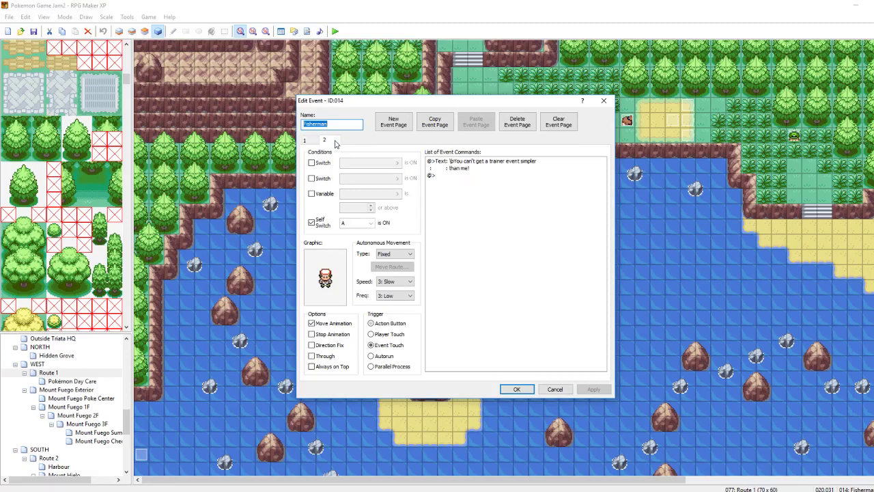
left_click(461, 164)
key("Delete")
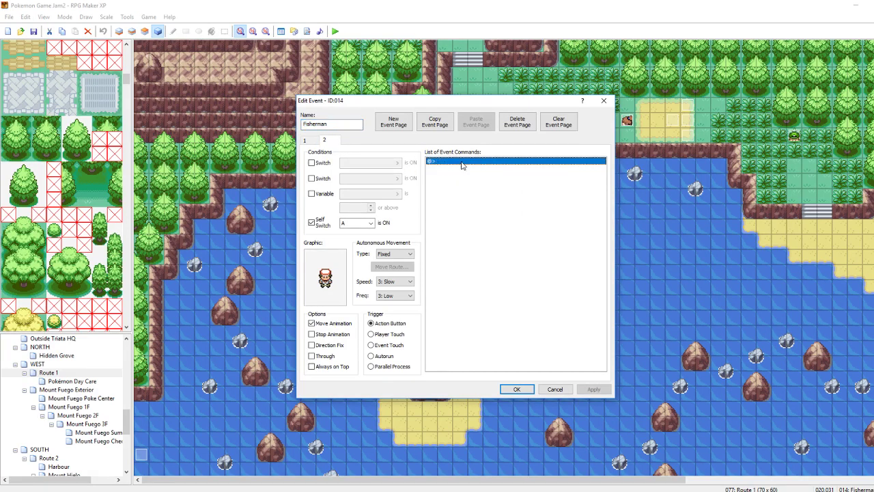
left_click(593, 389)
- Add a text command to page 2 reading "\bUse that fishing rod to unleash your fishing spirit!"
right_click(449, 165)
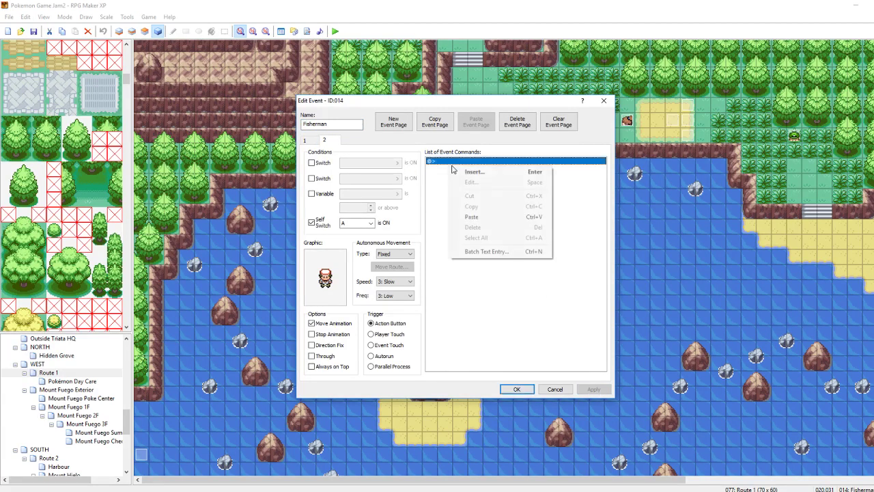
left_click(469, 174)
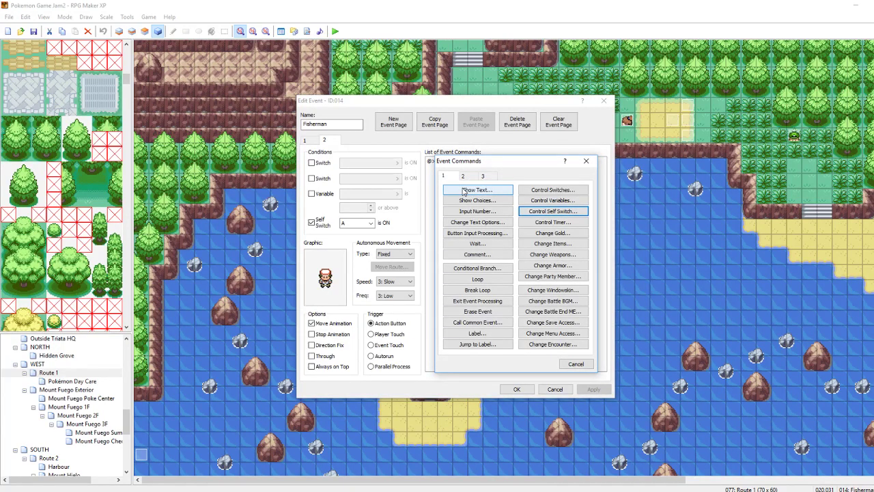
left_click(464, 191)
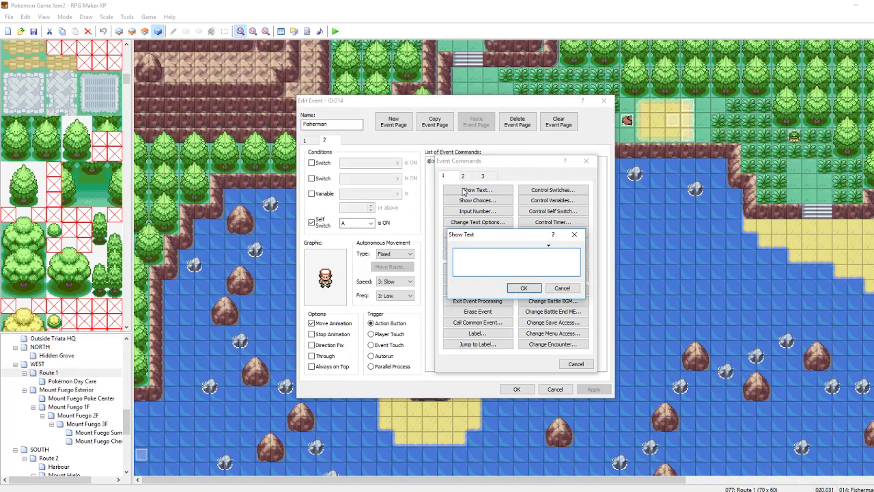
type("\b")
type("Use that ")
type("fishing rod t")
type("o ")
type("unleas")
type("h your")
type(" fishing spr")
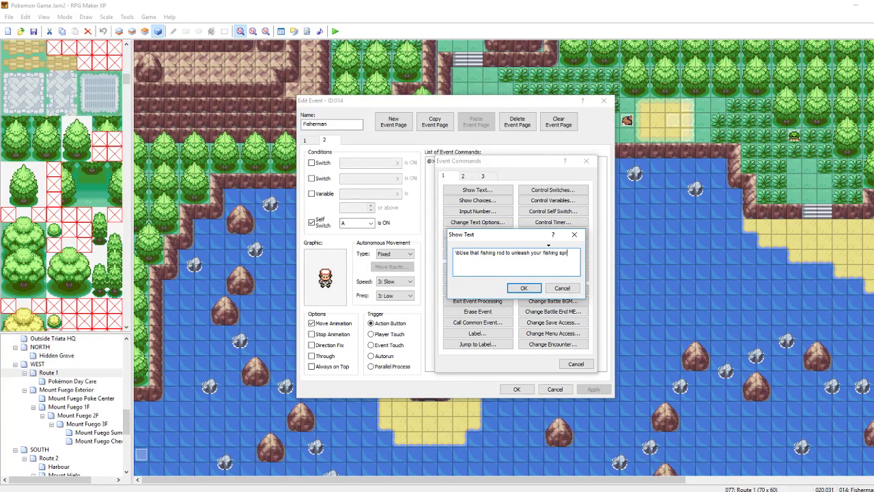
type("in")
type("it!")
left_click(523, 288)
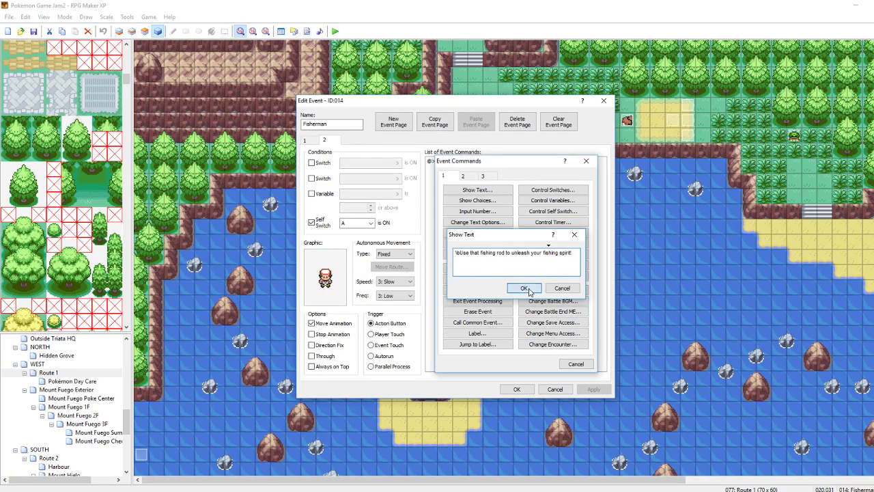
- Save the Fisherman event and switch to the Triata HQ map
left_click(517, 390)
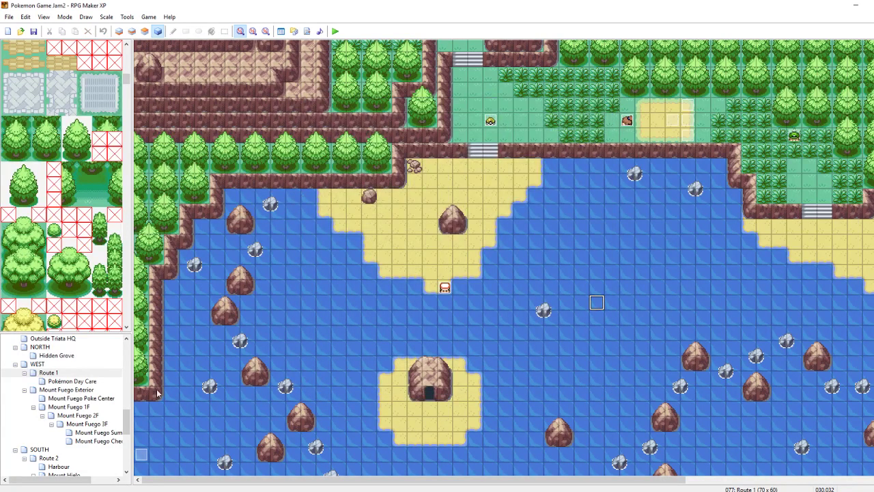
scroll(38, 359, "up", 1)
left_click(51, 356)
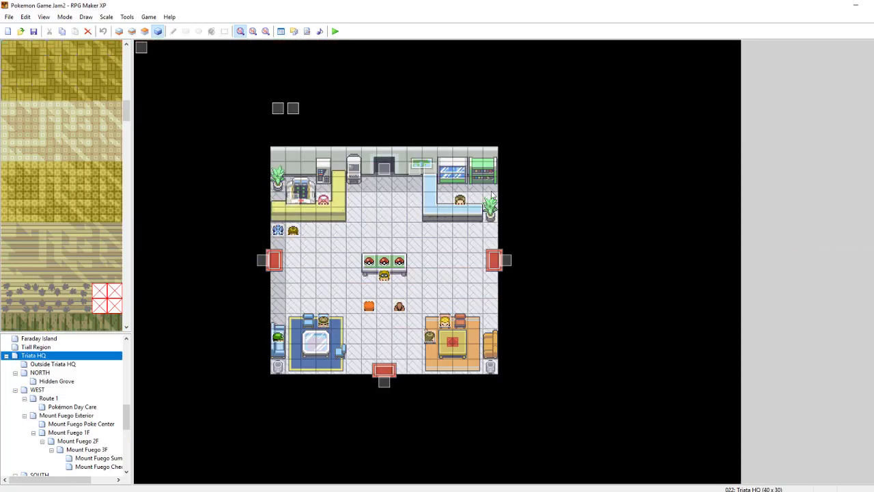
- Examine the RandomStarter branches on page 2 of the event for the first Poké Ball on the Triata HQ table
double_click(369, 262)
left_click(326, 140)
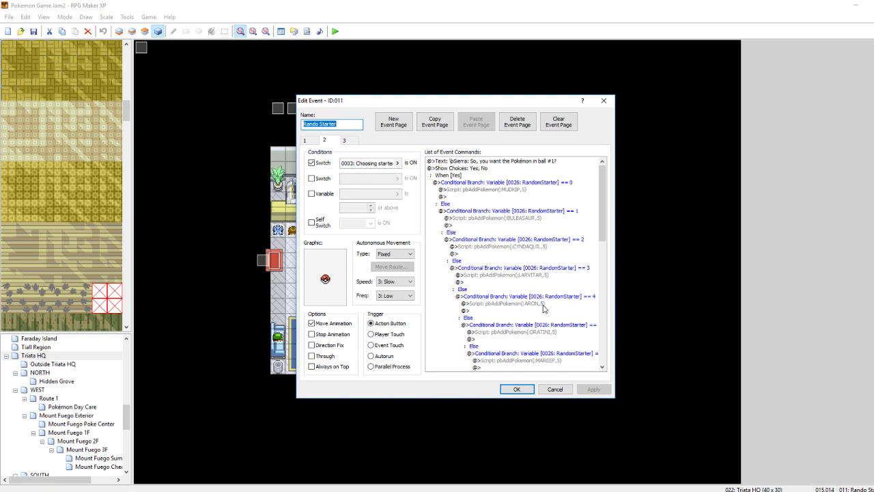
scroll(551, 334, "down", 6)
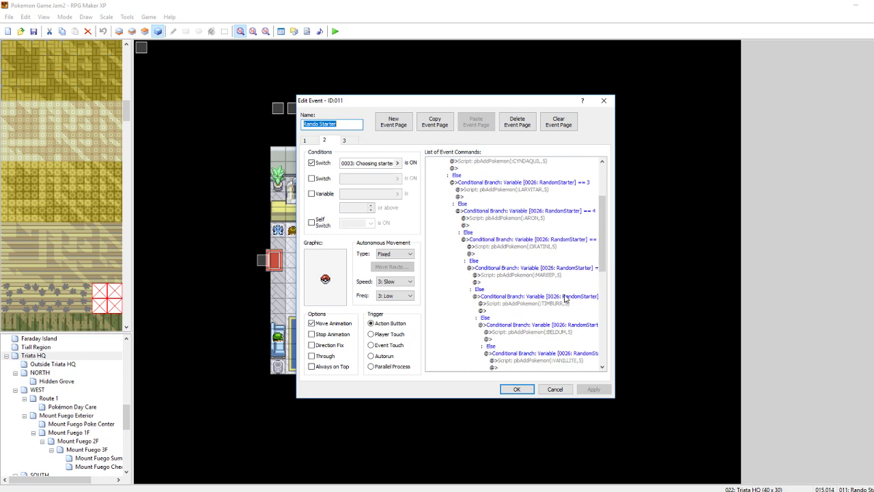
scroll(566, 310, "down", 2)
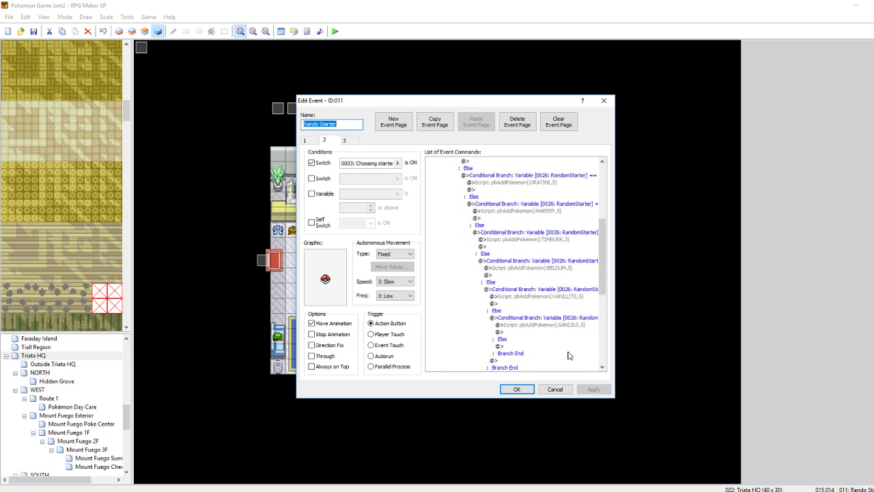
scroll(568, 345, "up", 8)
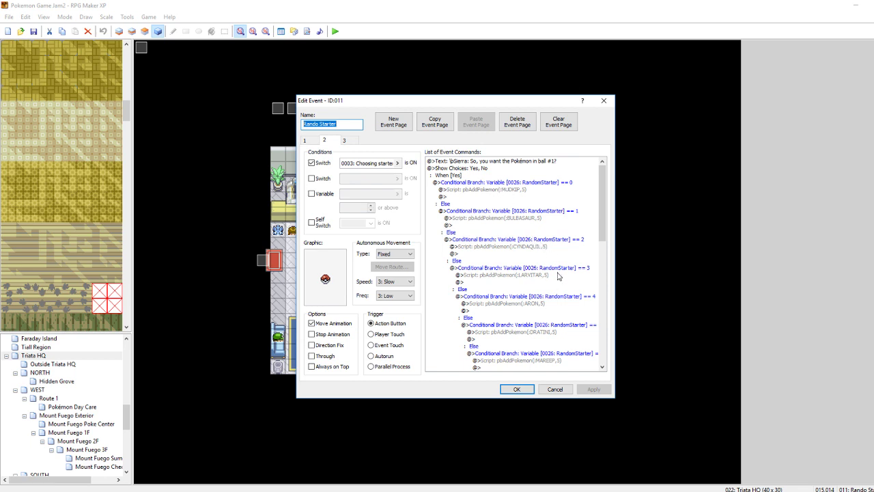
left_click(519, 389)
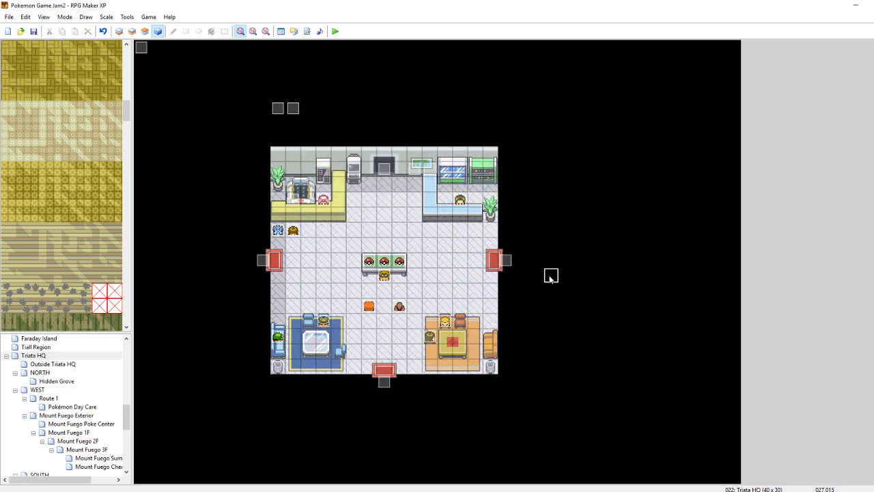
key("ctrl+z")
- Reopen the first Poké Ball's event and examine the switch commands at the end of page 2, including the Cut1 switch
double_click(369, 259)
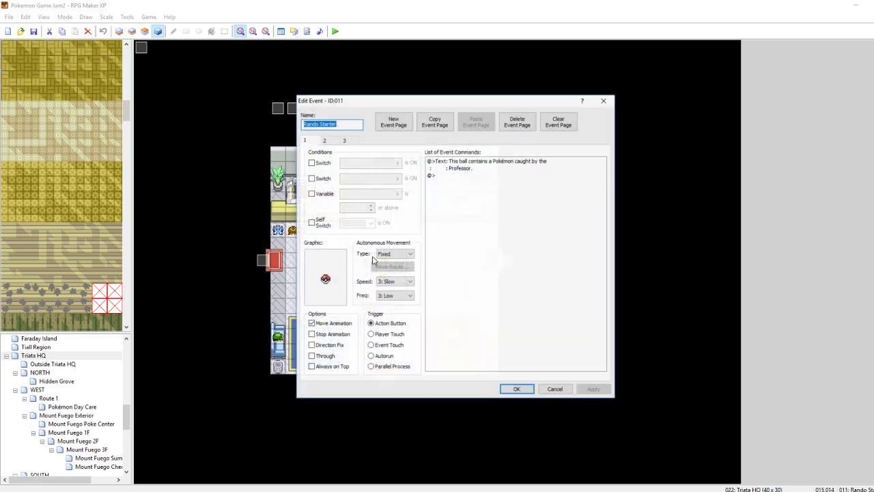
left_click(324, 140)
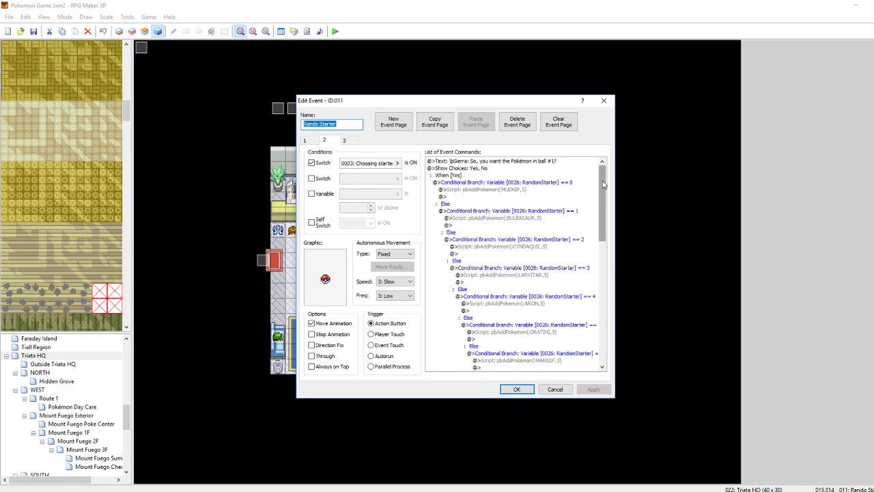
left_click_drag(603, 196, 601, 328)
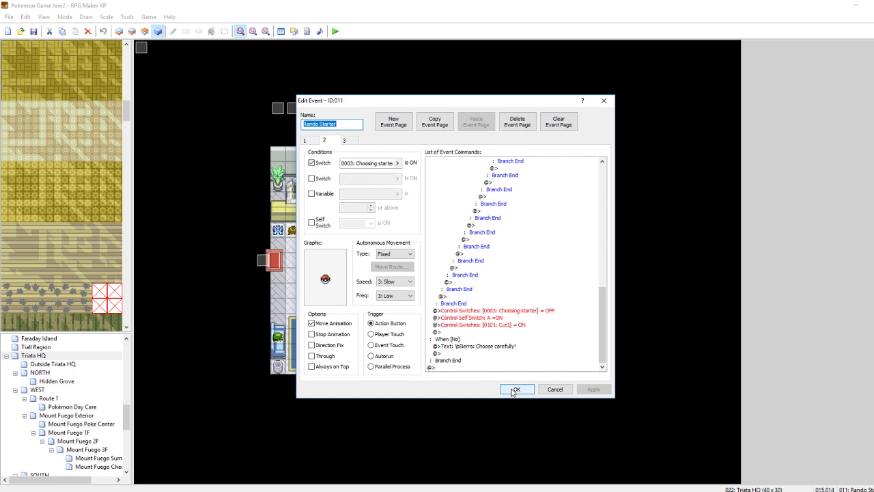
scroll(530, 338, "up", 3)
scroll(531, 355, "down", 3)
left_click(502, 326)
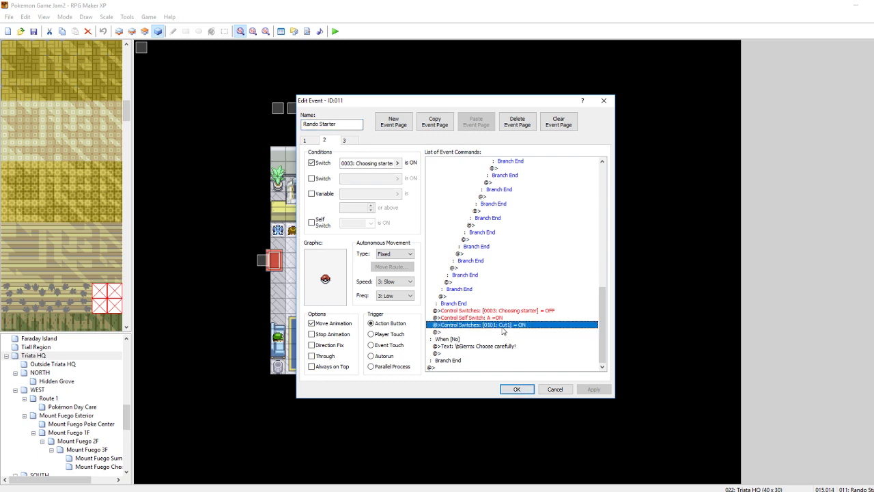
left_click(516, 389)
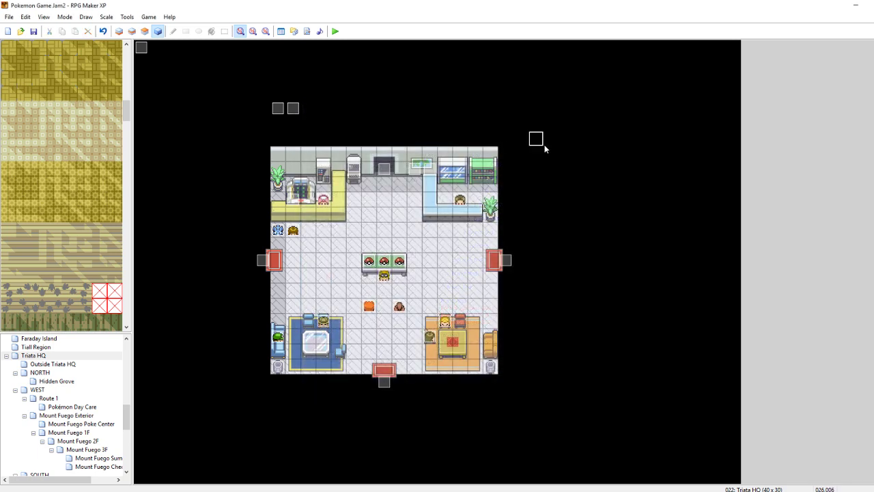
left_click(293, 107)
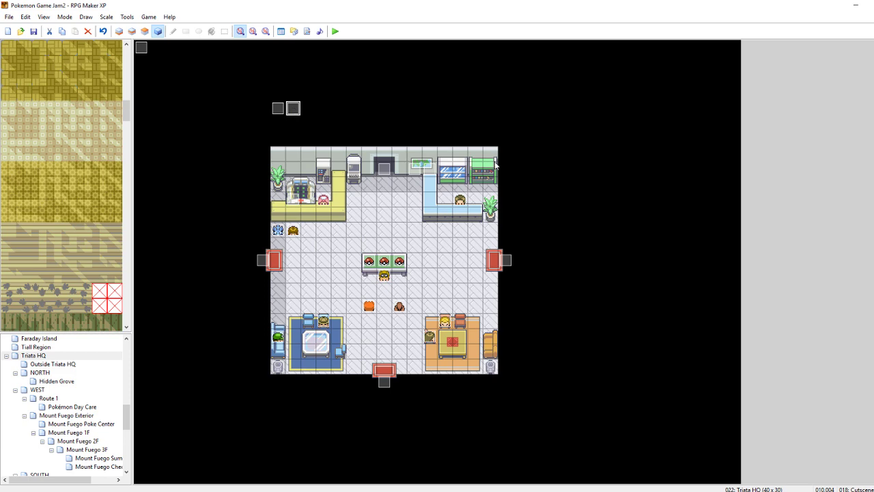
left_click(552, 139)
double_click(597, 154)
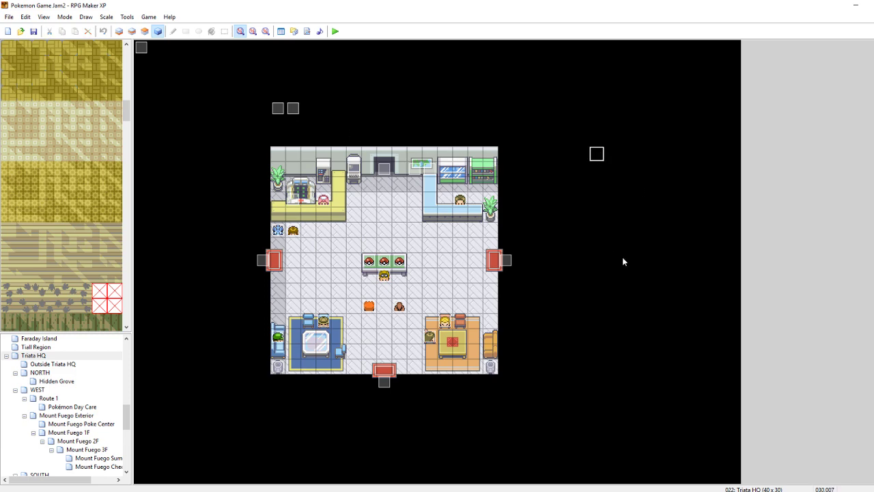
left_click(603, 297)
left_click(571, 210)
- Enlarge the map list and open the Route 2 map under SOUTH to look over its terrain
left_click_drag(71, 333, 77, 208)
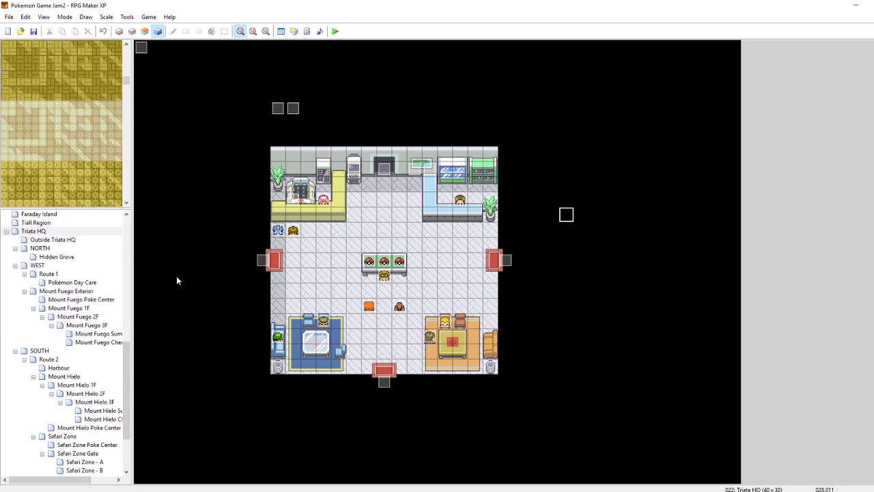
scroll(108, 325, "down", 3)
left_click(80, 291)
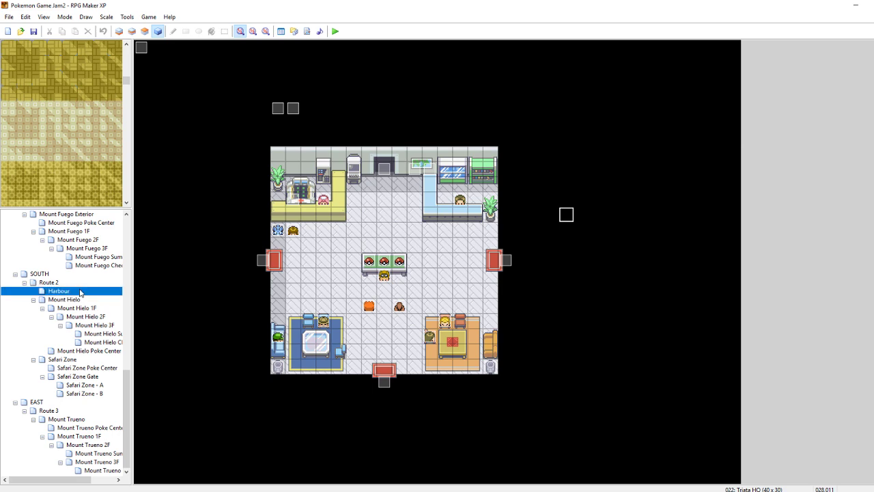
left_click(73, 282)
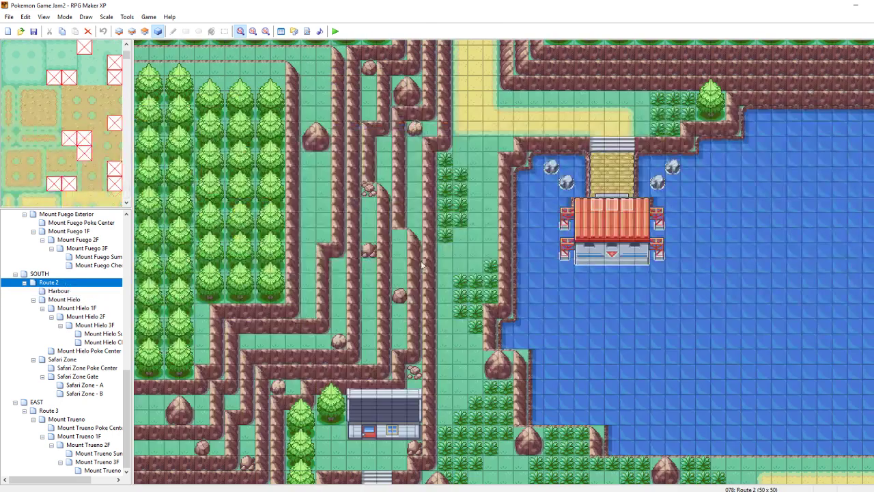
left_click(749, 311)
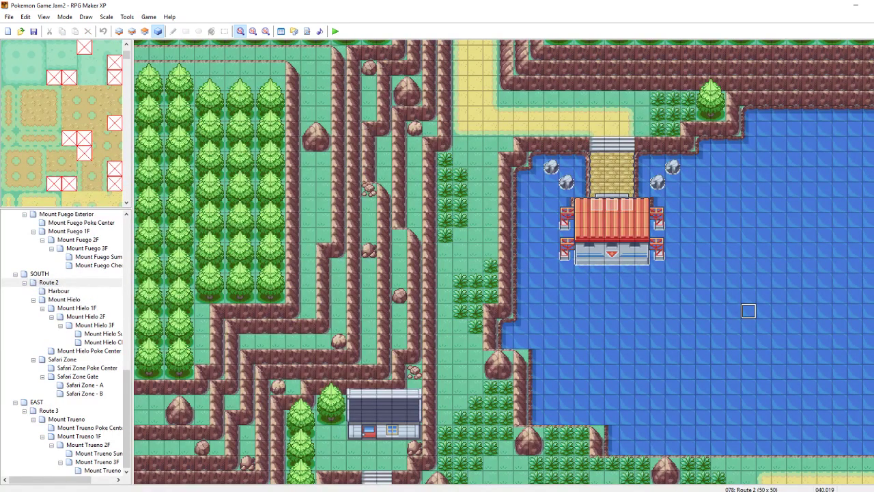
scroll(748, 310, "down", 5)
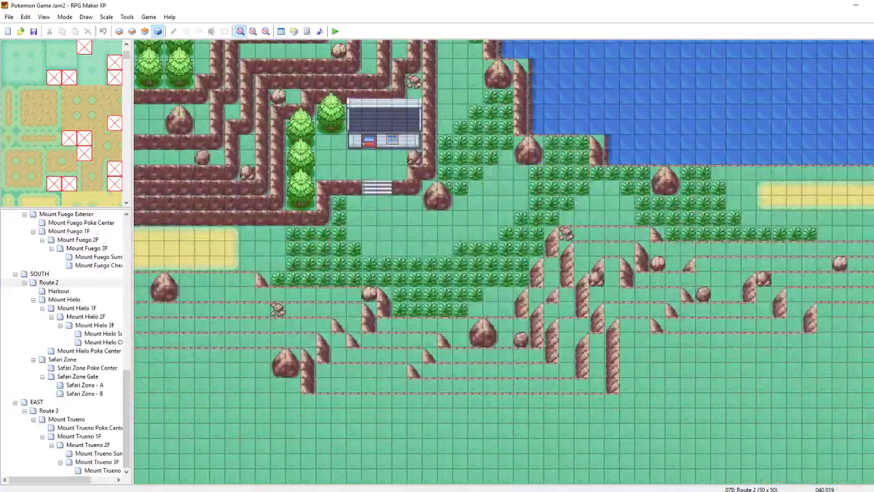
left_click(688, 127)
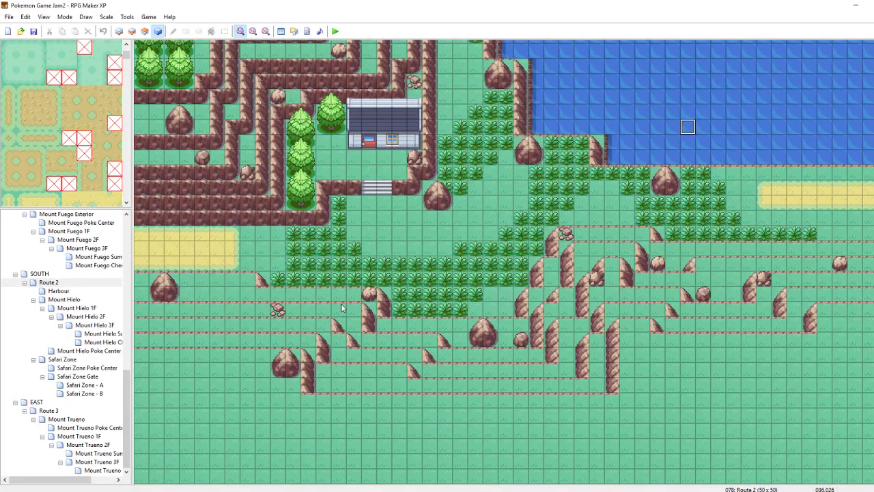
left_click(217, 280)
- Look through the Safari Zone - A and Safari Zone - B maps, examining the full layout of Safari Zone - B
left_click(99, 369)
left_click(99, 376)
left_click(96, 385)
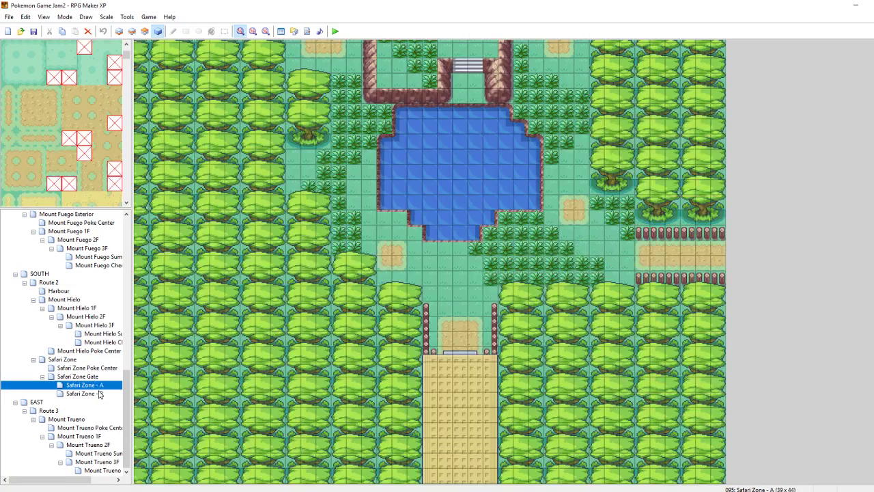
left_click(92, 393)
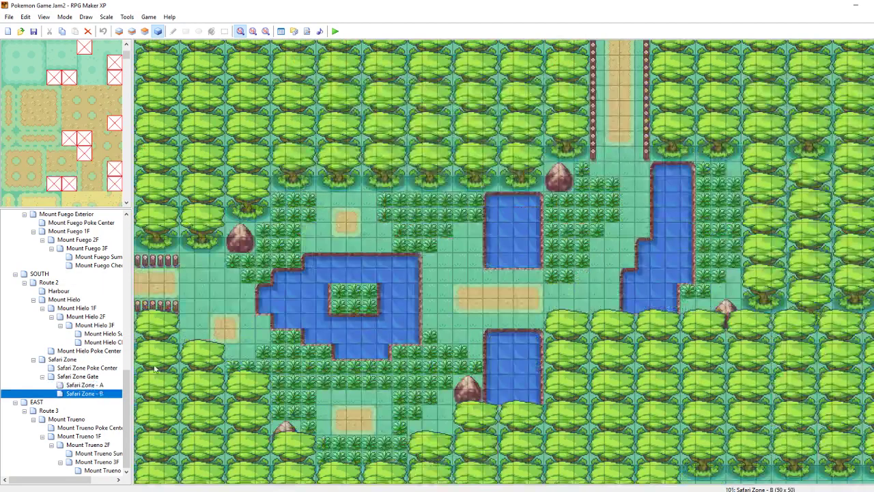
left_click(552, 281)
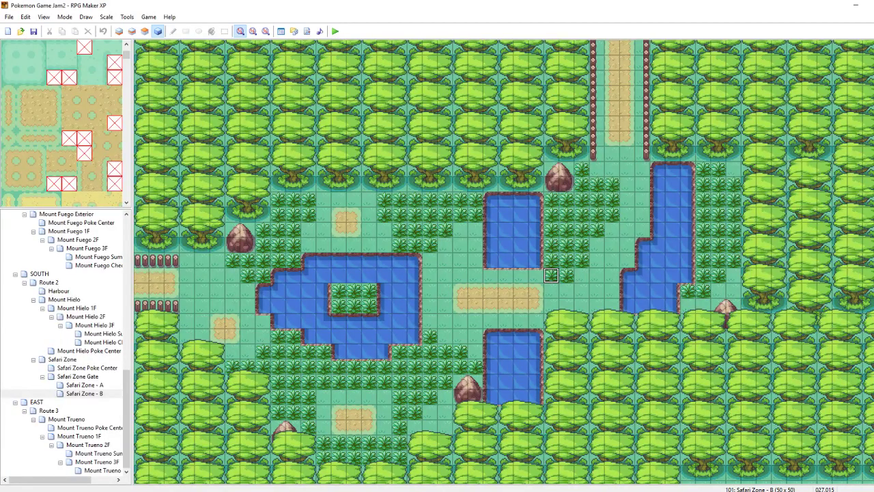
scroll(503, 261, "down", 6)
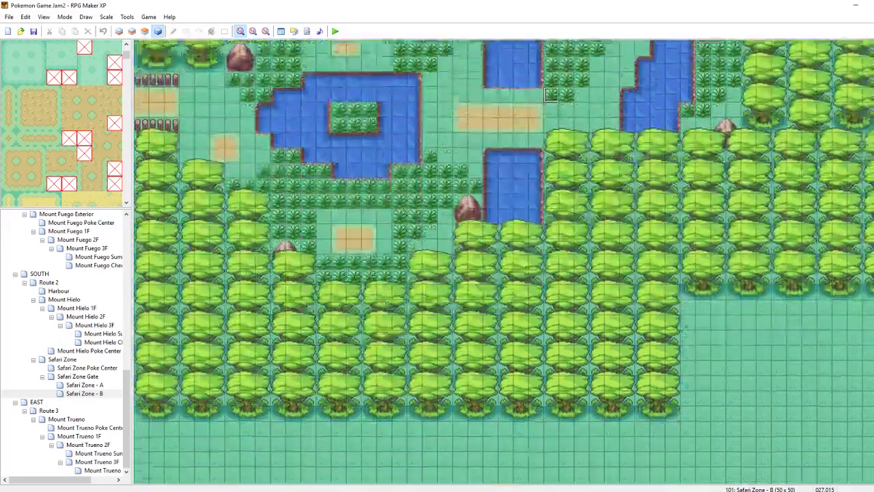
scroll(503, 261, "up", 4)
scroll(503, 261, "up", 3)
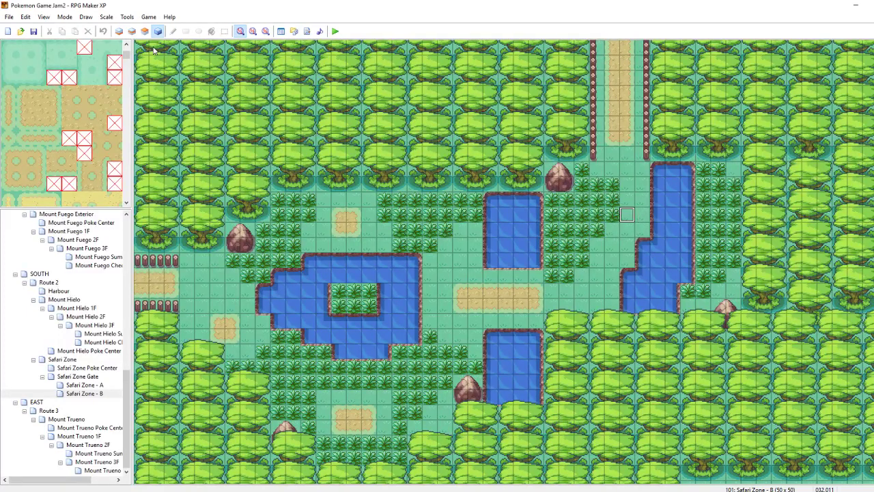
- Switch to File Explorer to view the image 4.png from the Desktop folder, and close the image and folder windows
key("F7")
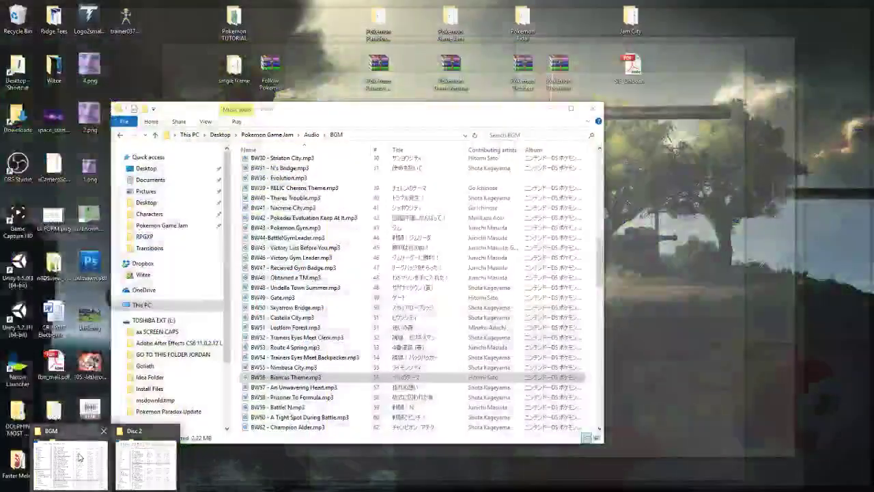
left_click(123, 457)
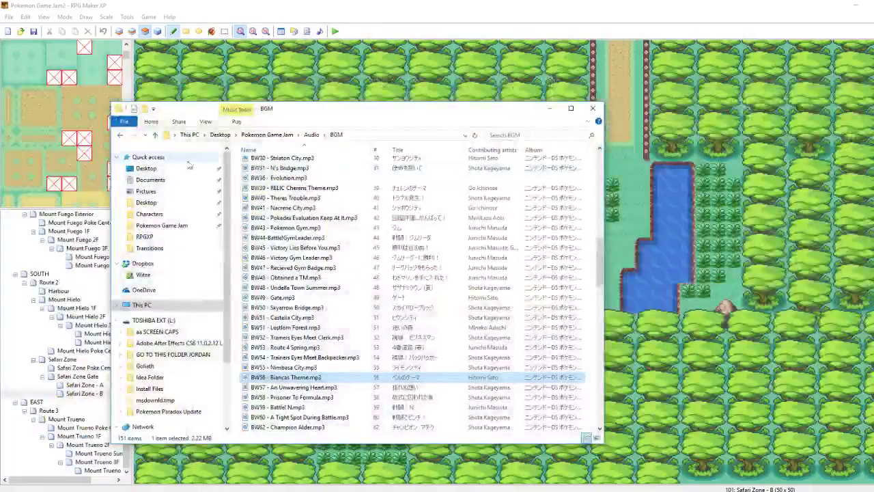
left_click(171, 169)
double_click(416, 307)
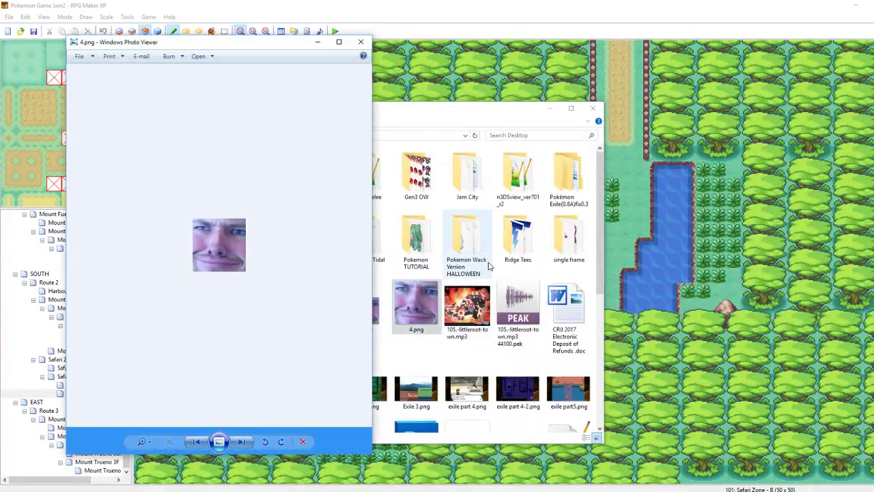
scroll(267, 249, "up", 5)
left_click_drag(252, 47, 459, 21)
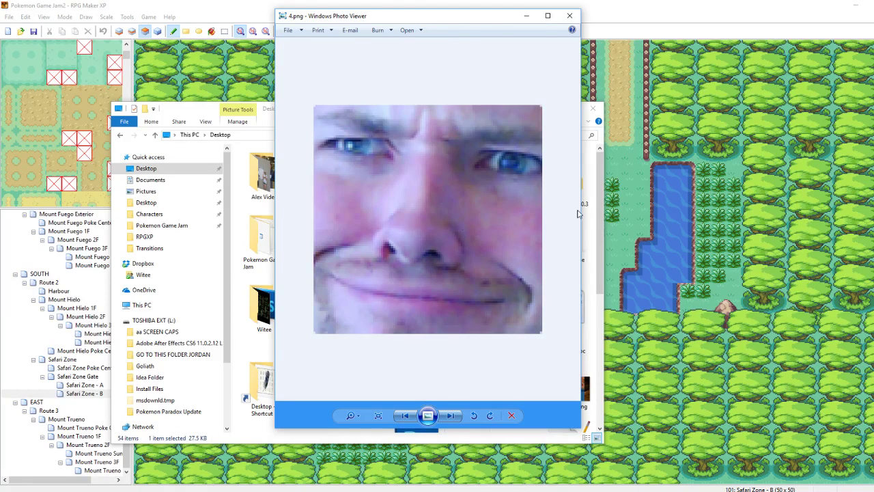
scroll(490, 160, "down", 3)
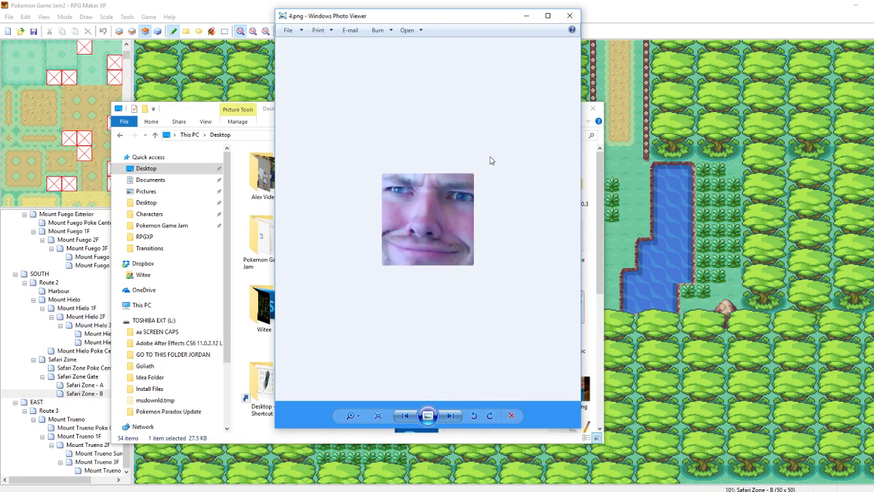
left_click(569, 16)
left_click(592, 108)
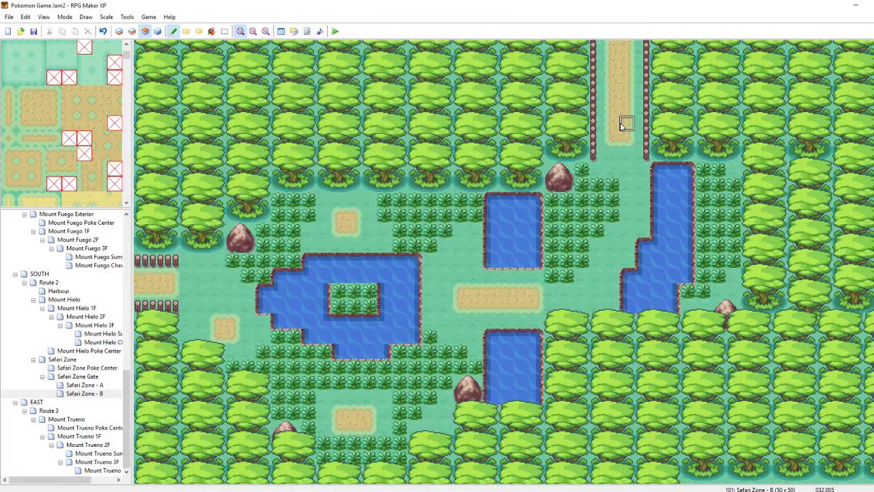
- Undo the accidental tile change on Safari Zone - B and switch back to the event layer
key("ctrl+z")
left_click(158, 31)
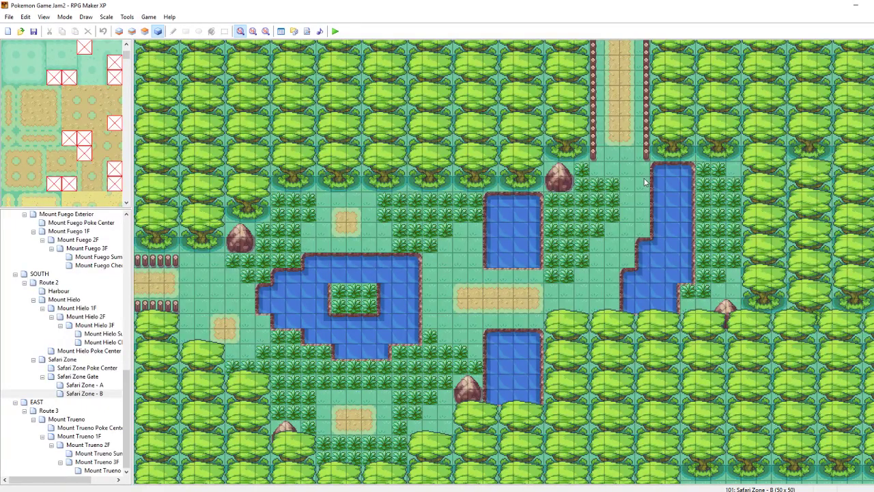
left_click(642, 170)
- Open the Mount Hielo 3F map and select the event between the two wooden bridges
left_click(85, 376)
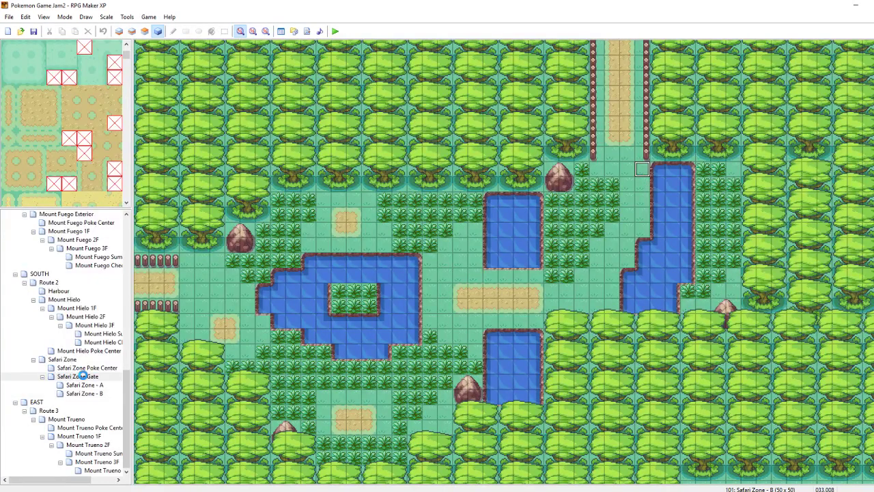
left_click(82, 359)
left_click(89, 326)
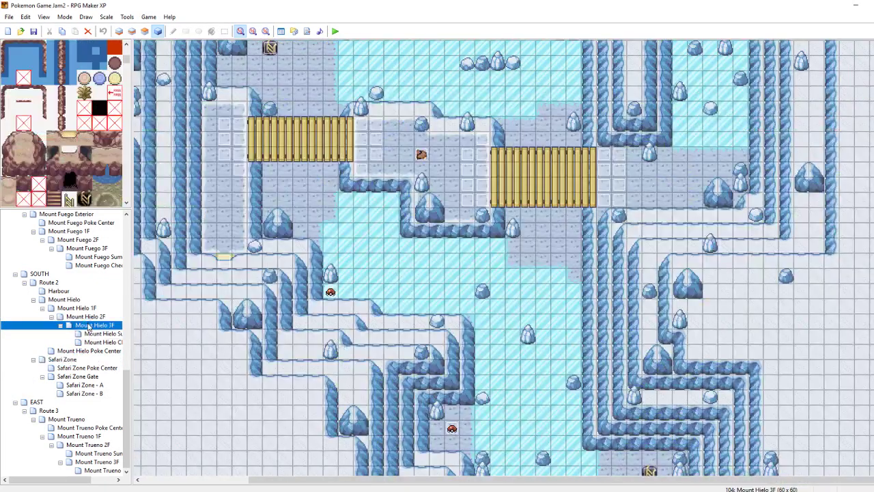
left_click(422, 155)
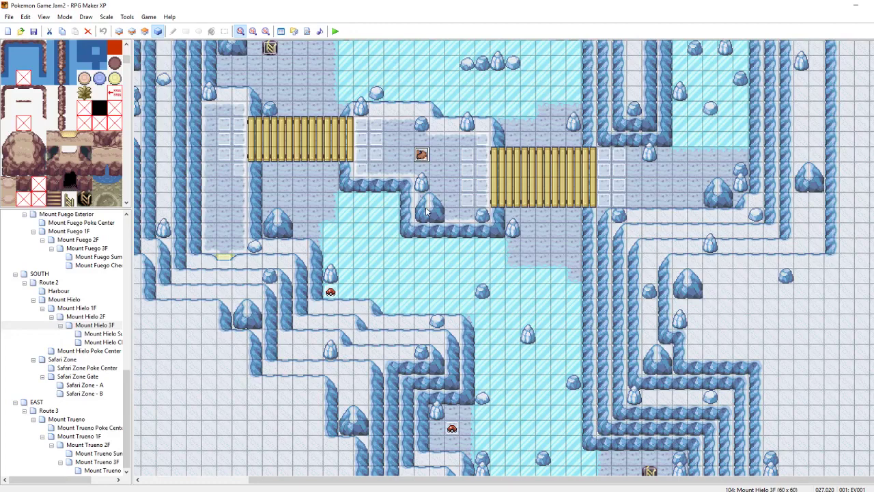
- Turn on the Through option for the pbBridgeOff event on Mount Hielo 3F, just east of the western wooden bridge
double_click(376, 155)
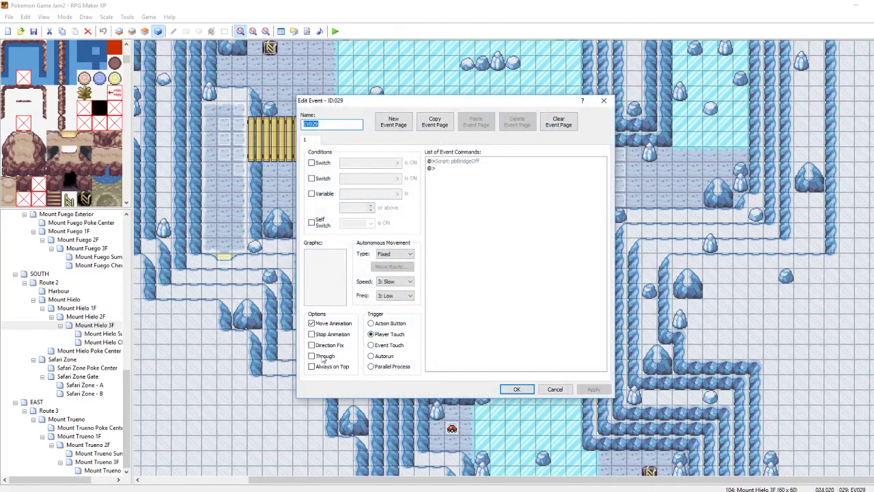
left_click(312, 356)
left_click(517, 388)
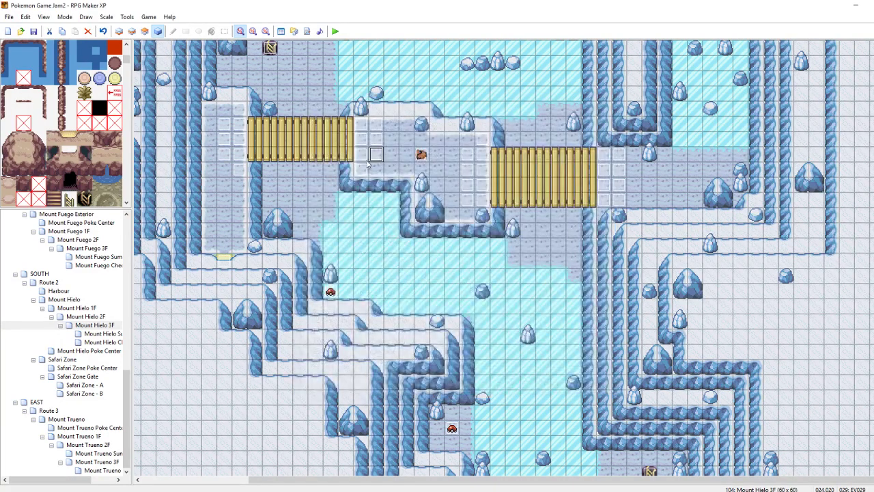
- Inspect the settings of the character event standing between the two wooden bridges
left_click(422, 155)
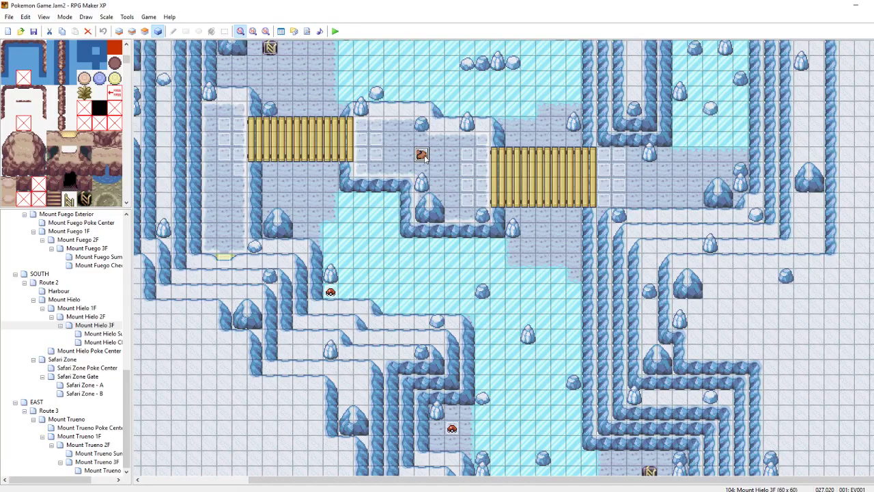
double_click(422, 155)
left_click(562, 389)
left_click(588, 184)
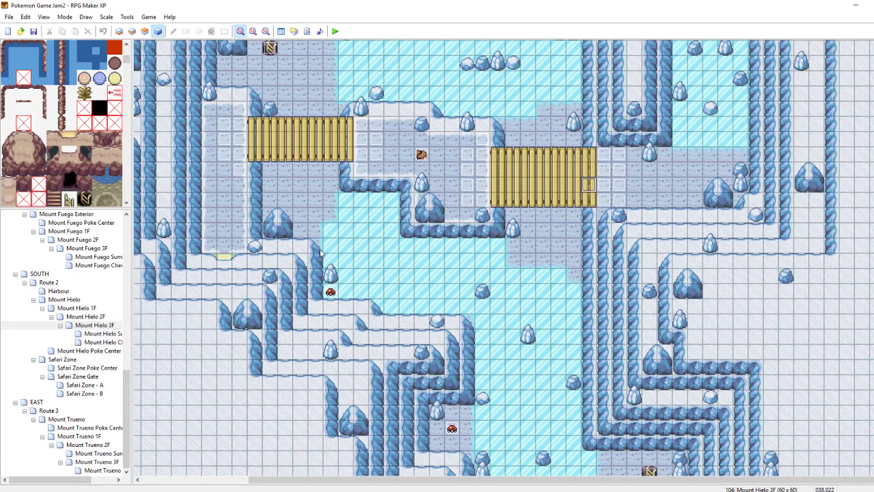
double_click(421, 155)
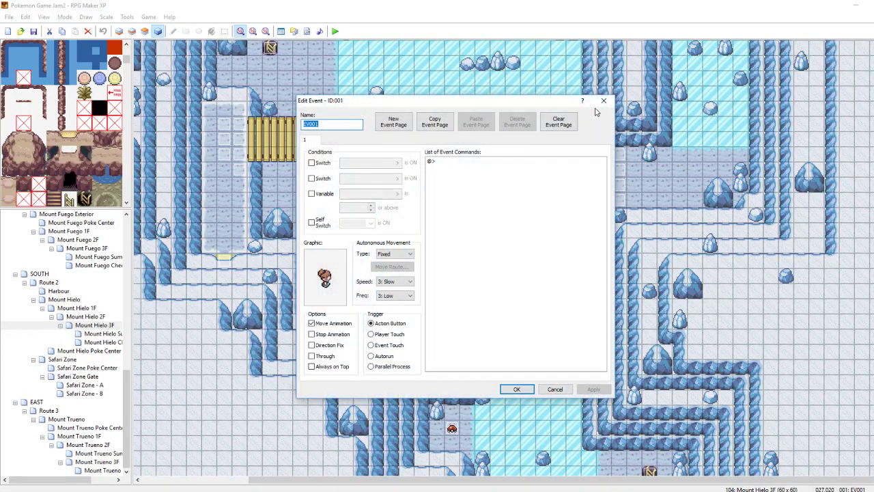
left_click(602, 101)
- Move the character event two tiles west and set its graphic to the left-facing standing pose of trchar073
left_click_drag(421, 155, 392, 155)
double_click(393, 155)
double_click(335, 274)
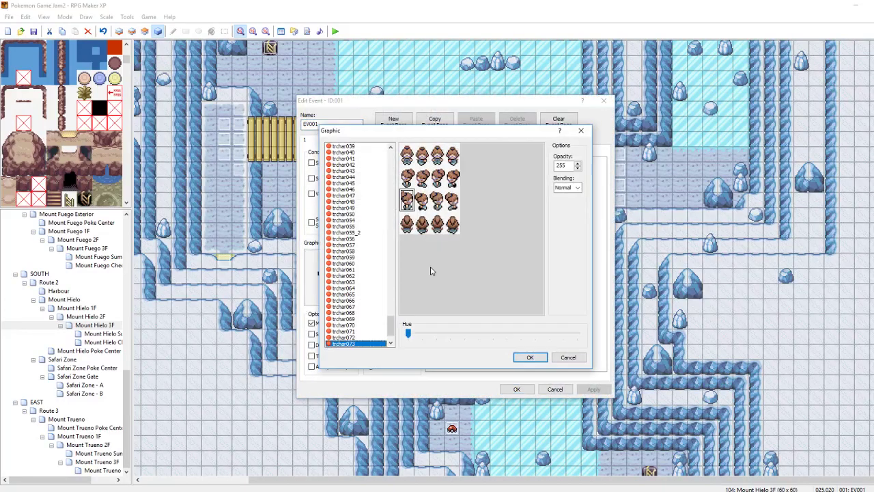
left_click(406, 178)
left_click(529, 357)
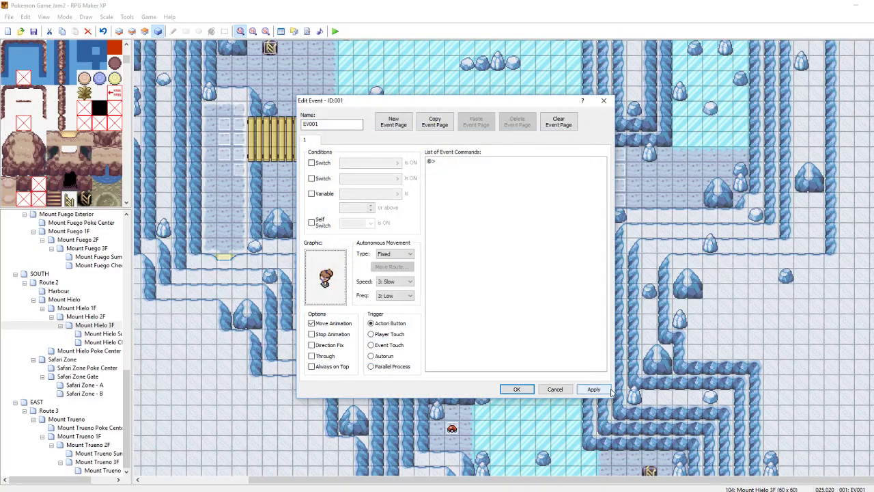
left_click(517, 389)
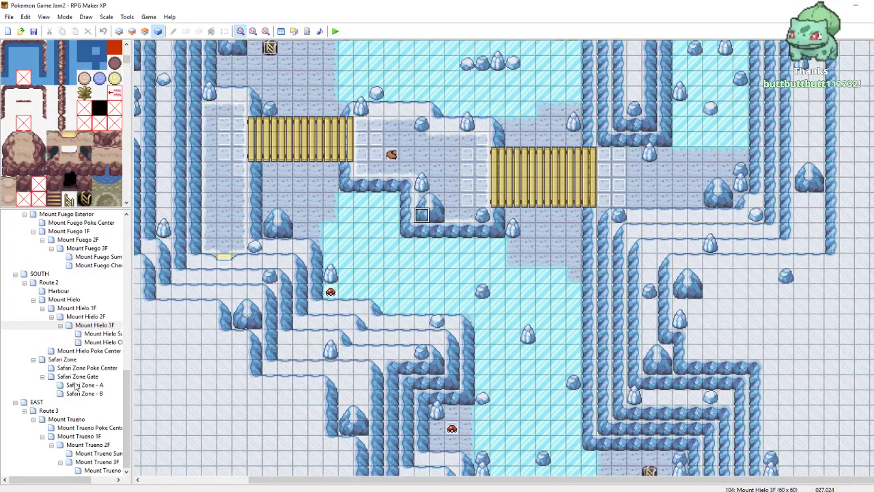
- Copy the RivalFight event from the sandy patch on the Route 1 map
scroll(81, 396, "up", 4)
left_click(48, 299)
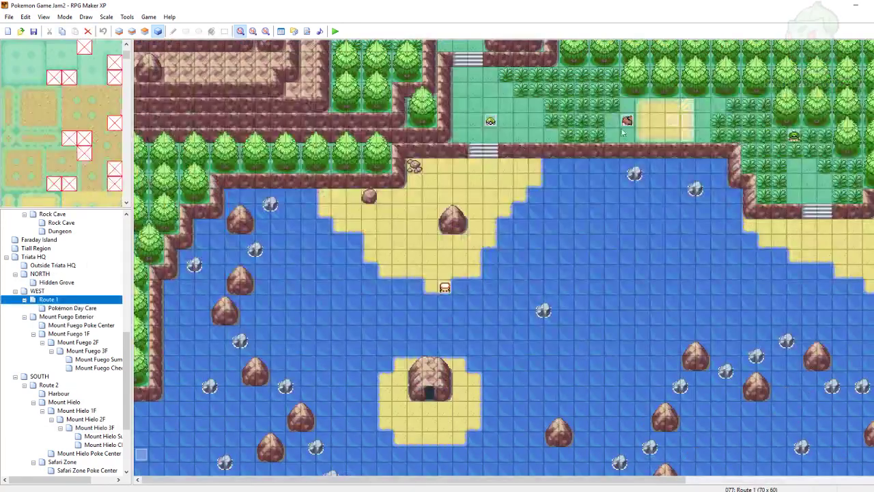
left_click(671, 121)
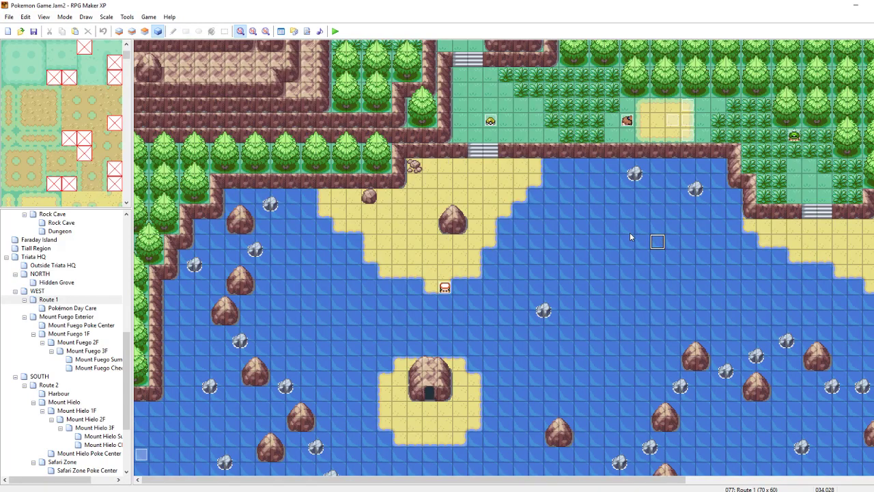
left_click(671, 120)
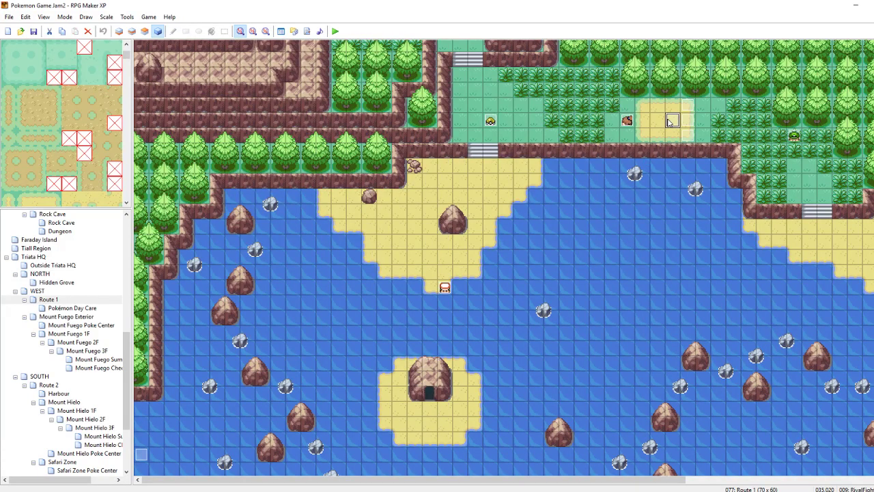
left_click(673, 211)
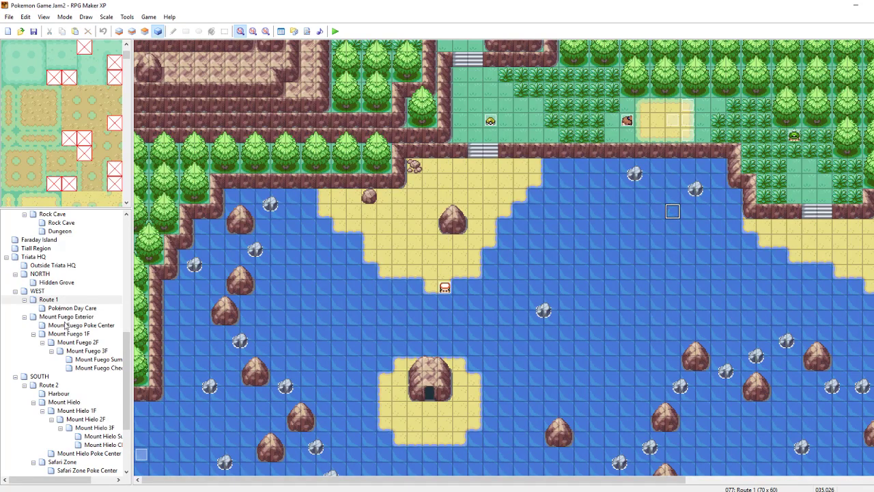
- Paste the RivalFight event on Mount Hielo 3F, two tiles east of the character, and review its commands
scroll(119, 339, "down", 4)
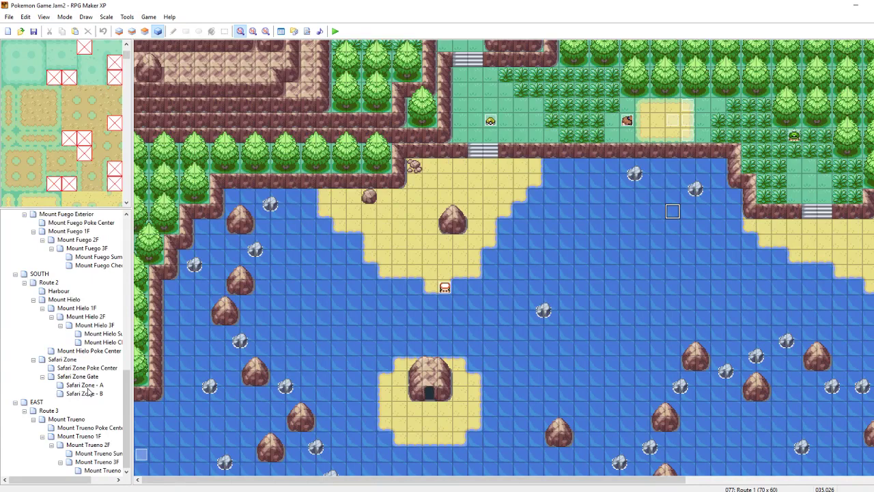
left_click(87, 326)
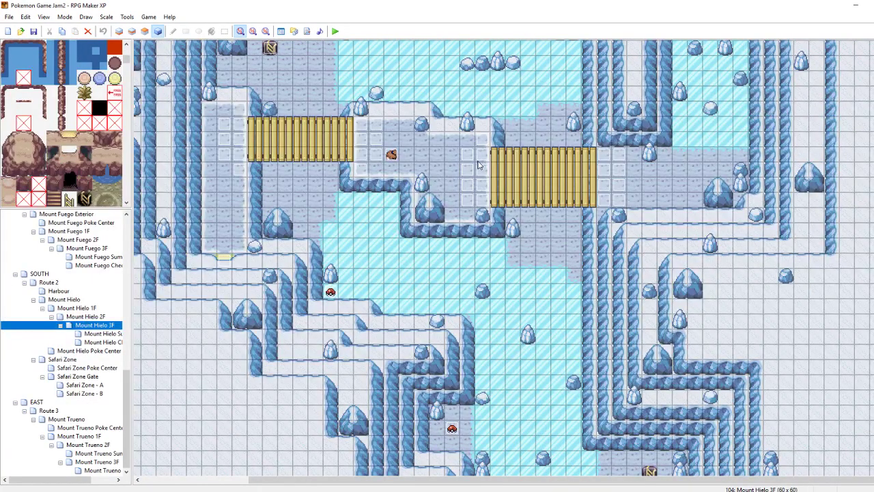
left_click(425, 159)
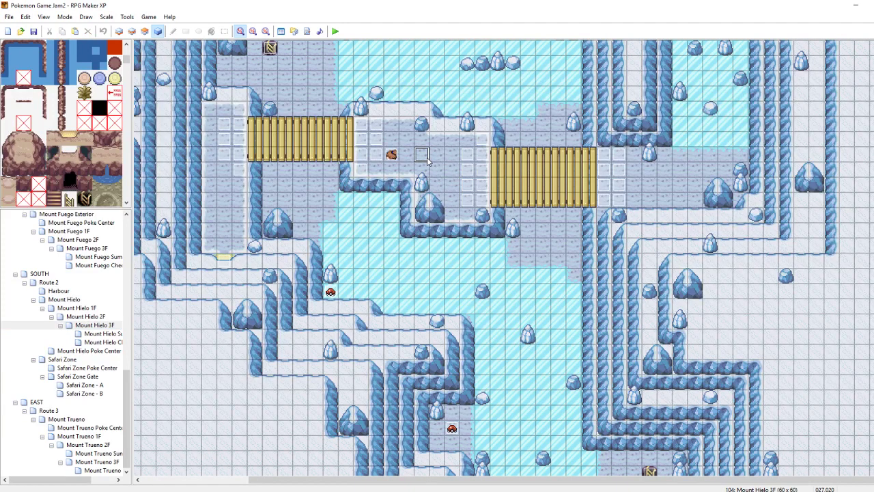
left_click(423, 156)
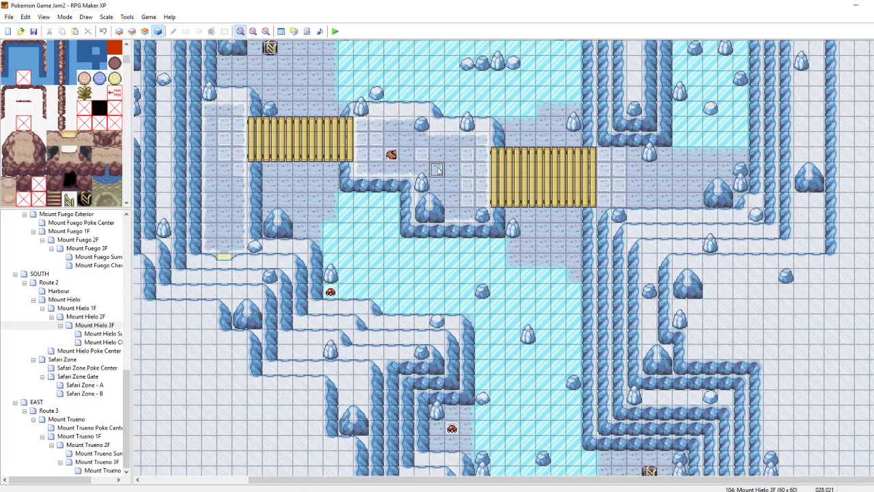
double_click(428, 160)
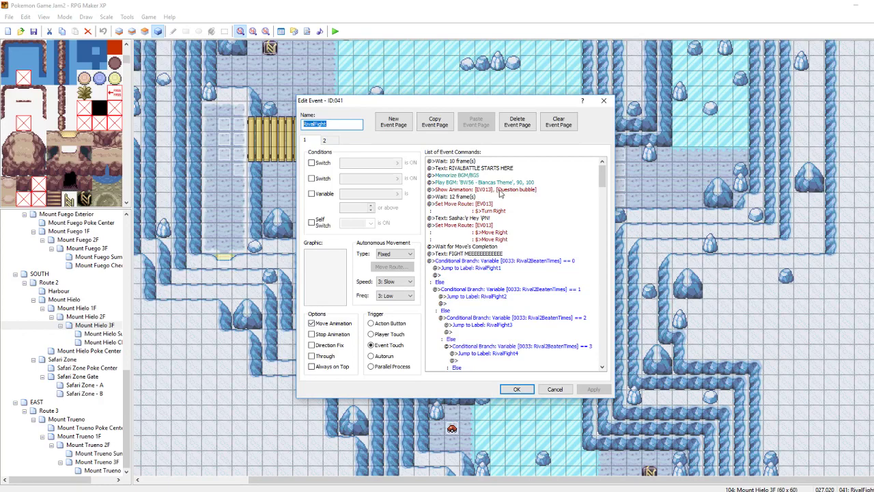
left_click_drag(523, 100, 775, 108)
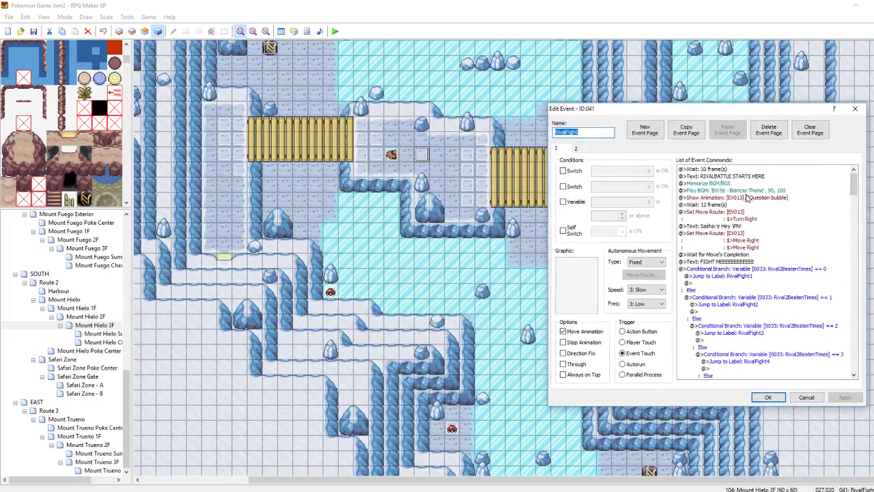
left_click(768, 397)
- Rename the character event between the bridges to SASHA
double_click(390, 155)
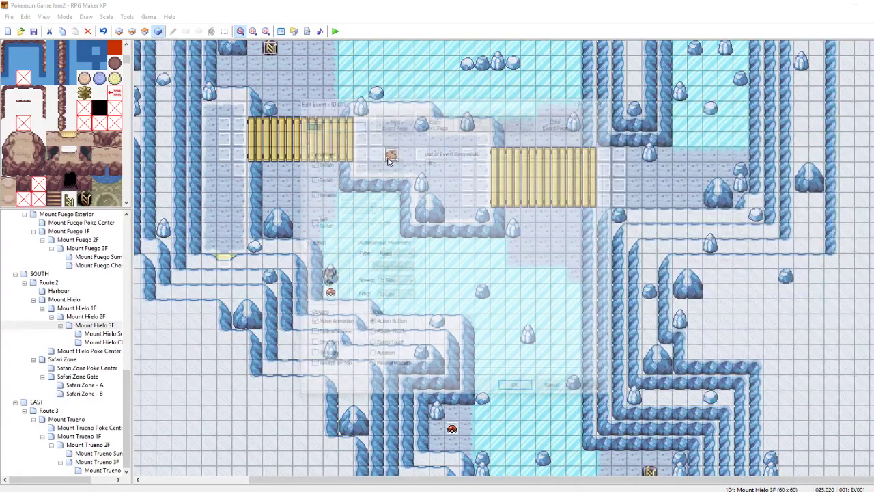
type("SASHAA")
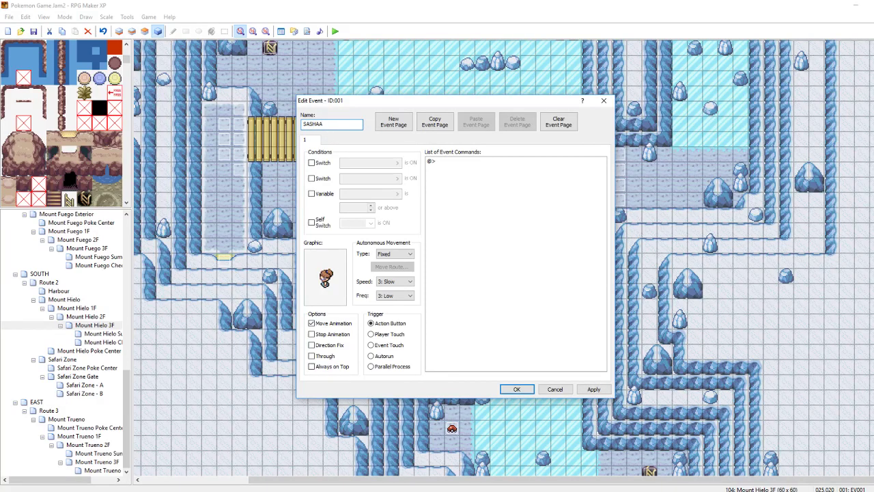
key("BackSpace")
left_click(601, 392)
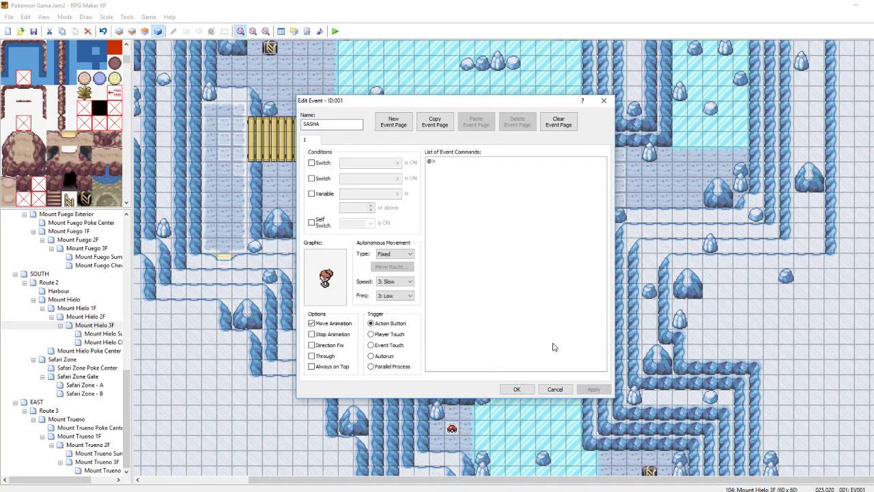
left_click(519, 387)
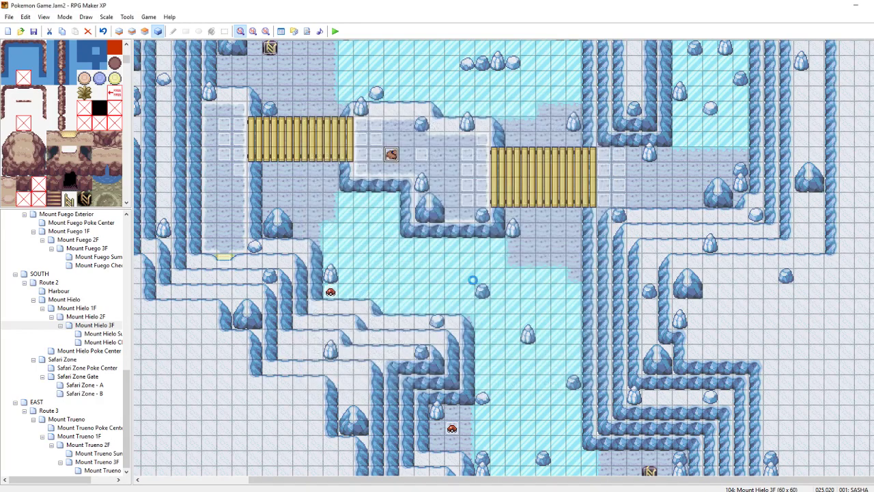
- In the RivalFight event, retarget the Turn Right move route to SASHA
double_click(423, 154)
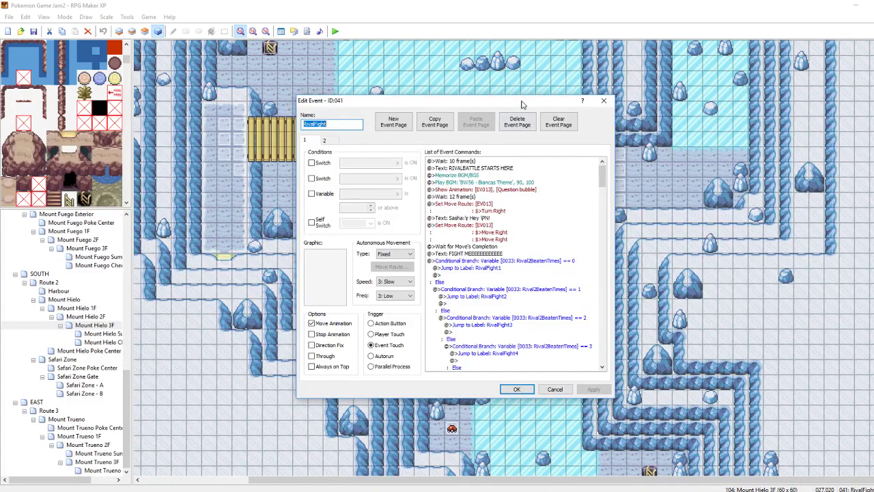
left_click_drag(524, 104, 756, 103)
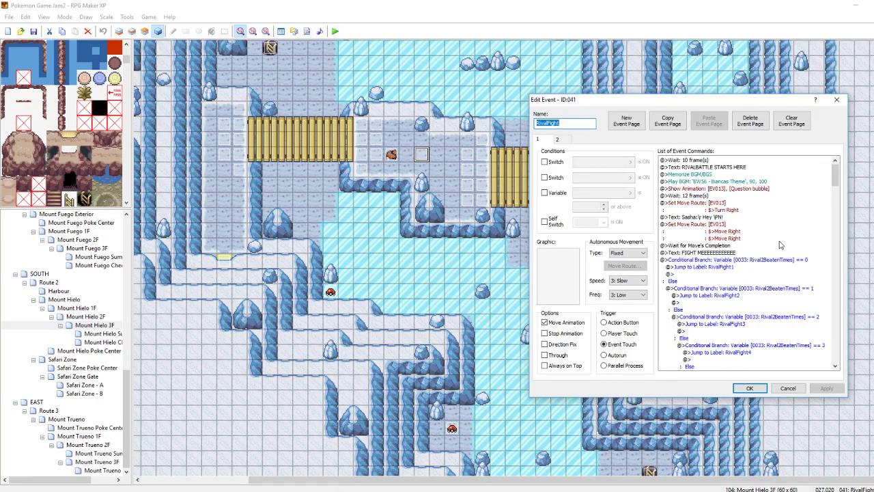
right_click(711, 201)
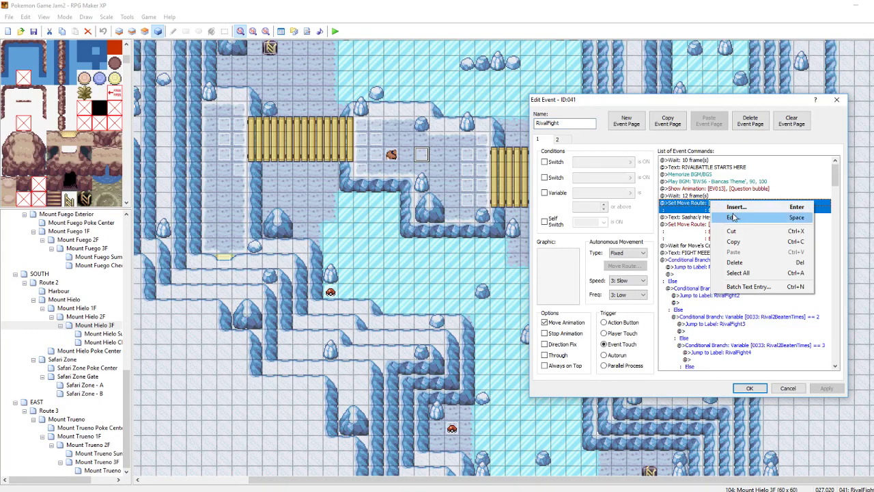
left_click(732, 217)
left_click(663, 184)
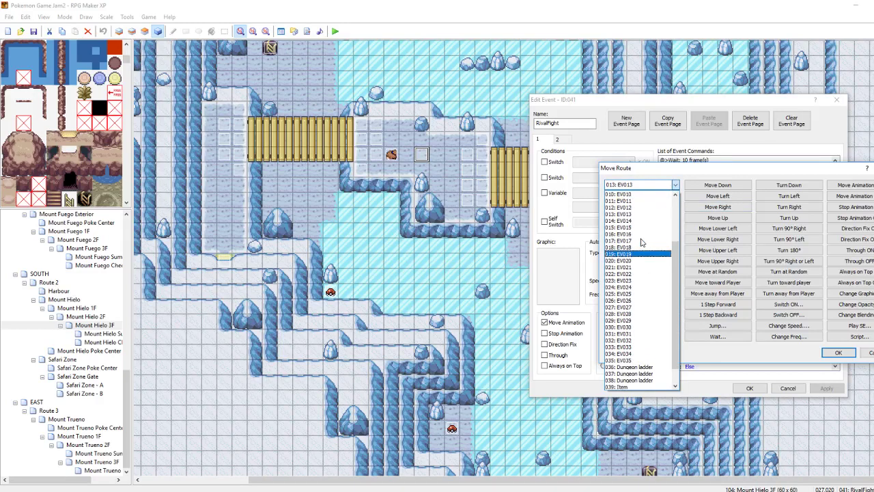
scroll(641, 243, "up", 4)
left_click(628, 207)
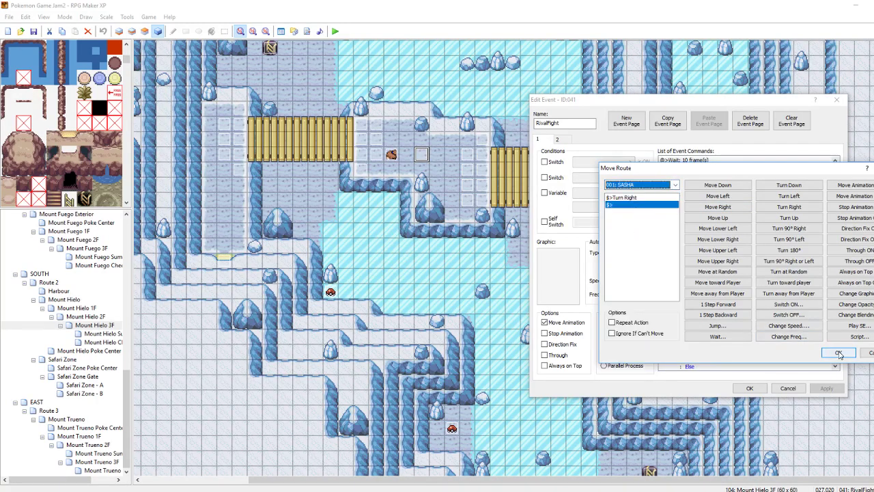
left_click(839, 353)
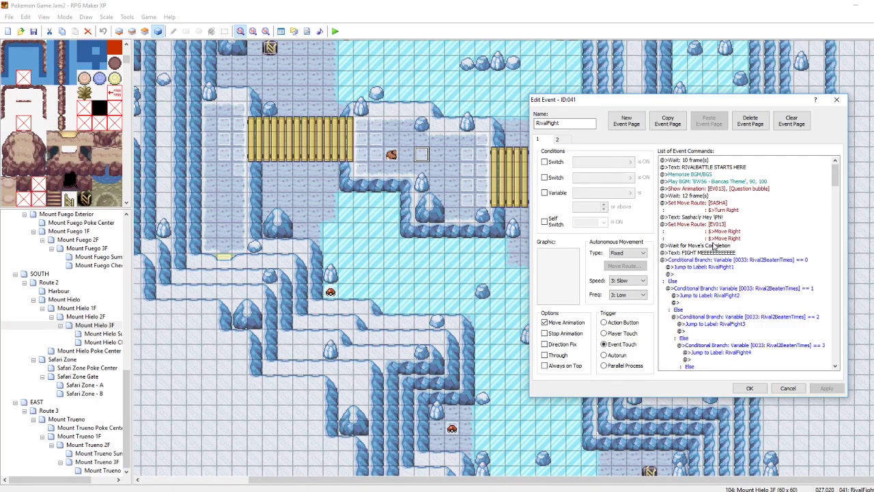
- Remove one Move Right from the move route after Sasha's greeting, retarget that route to SASHA and apply the changes
scroll(714, 250, "down", 1)
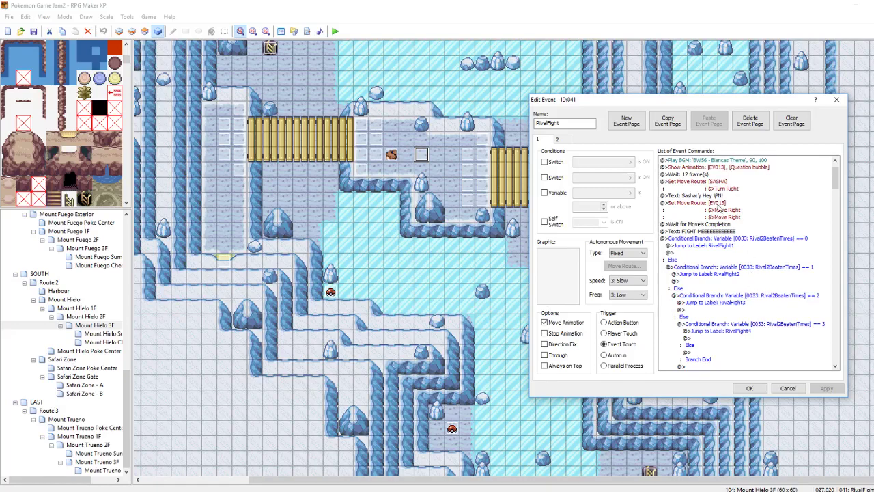
right_click(730, 206)
left_click(739, 222)
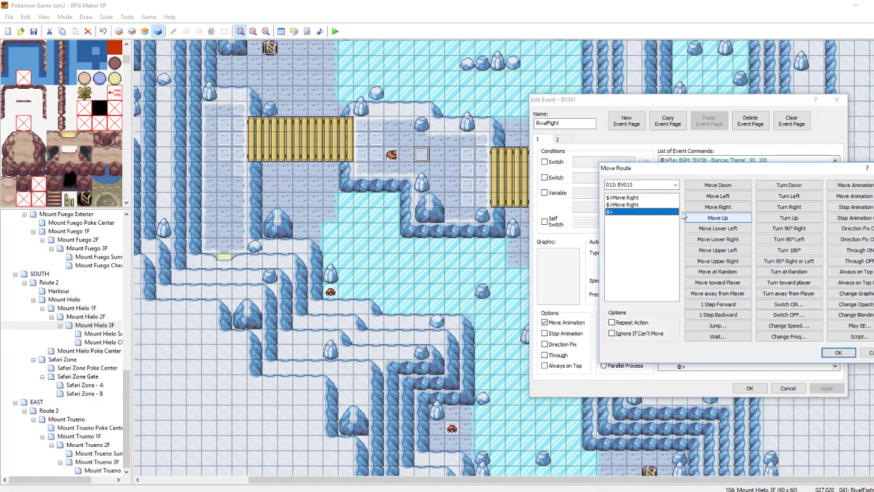
left_click(629, 205)
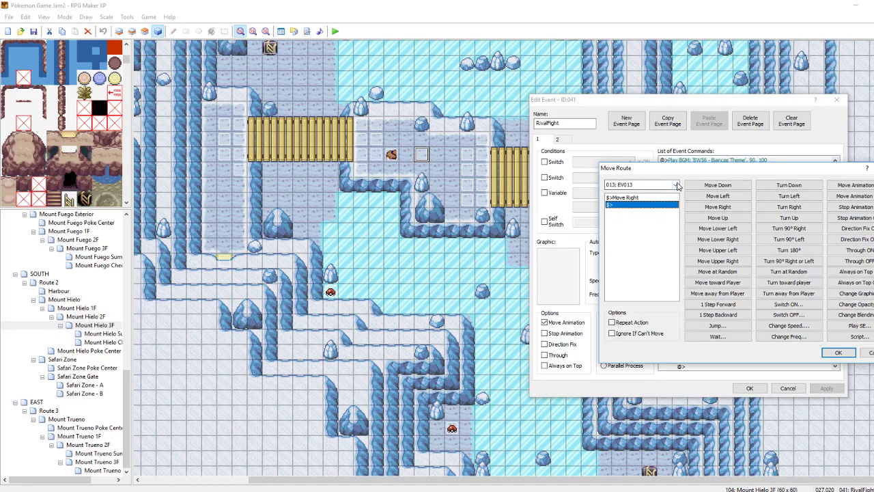
left_click(640, 185)
left_click(640, 214)
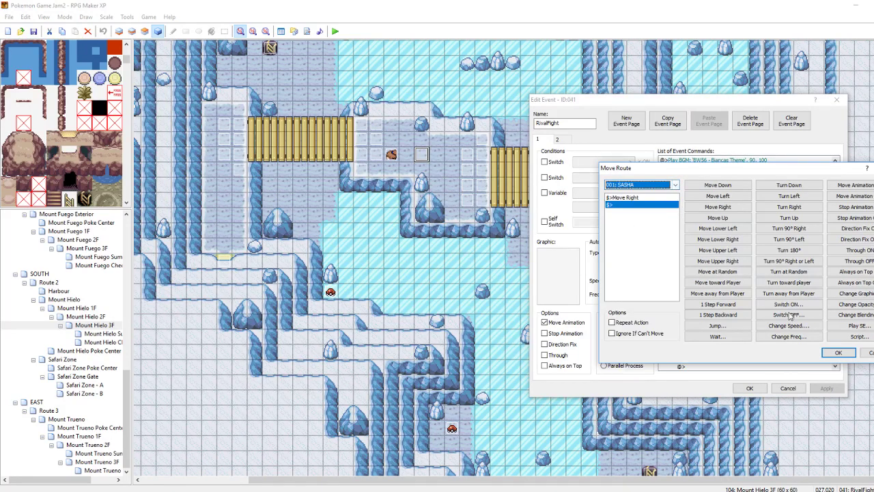
left_click(839, 352)
left_click(839, 388)
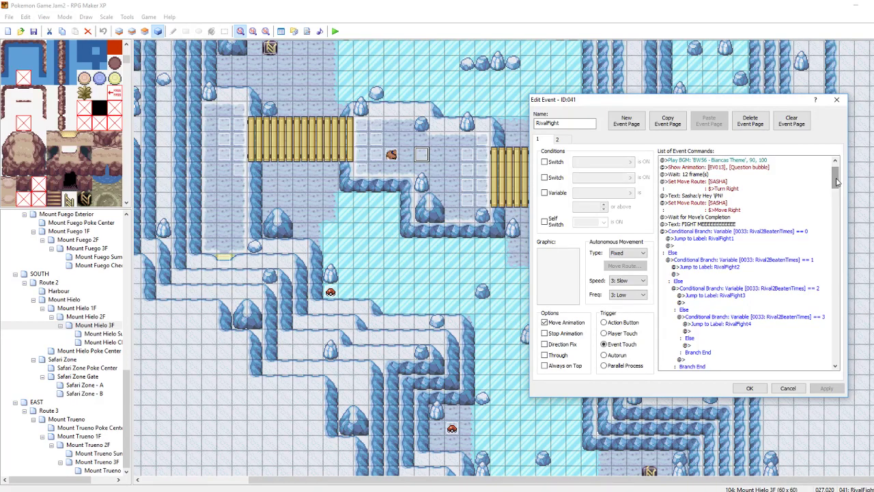
- In the RivalFight event, retarget the Move Left route that follows Sasha's defeat text to SASHA
left_click_drag(836, 181, 844, 351)
left_click(728, 281)
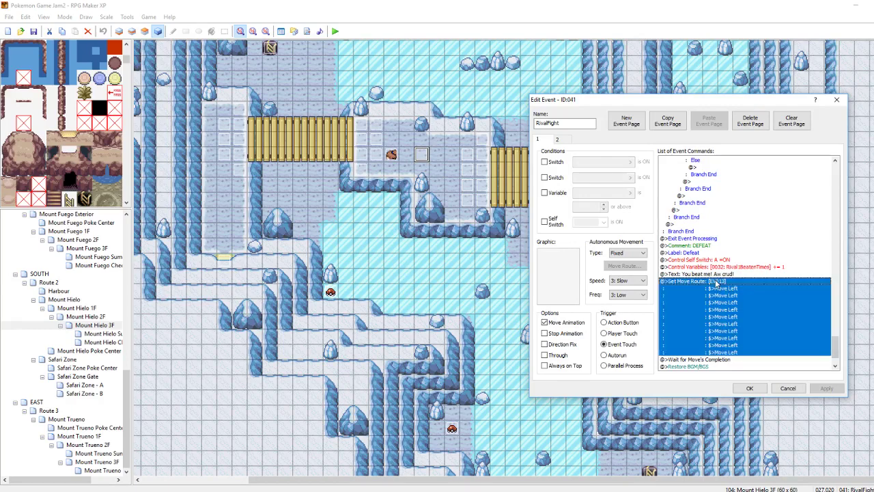
right_click(714, 279)
left_click(737, 296)
left_click(663, 185)
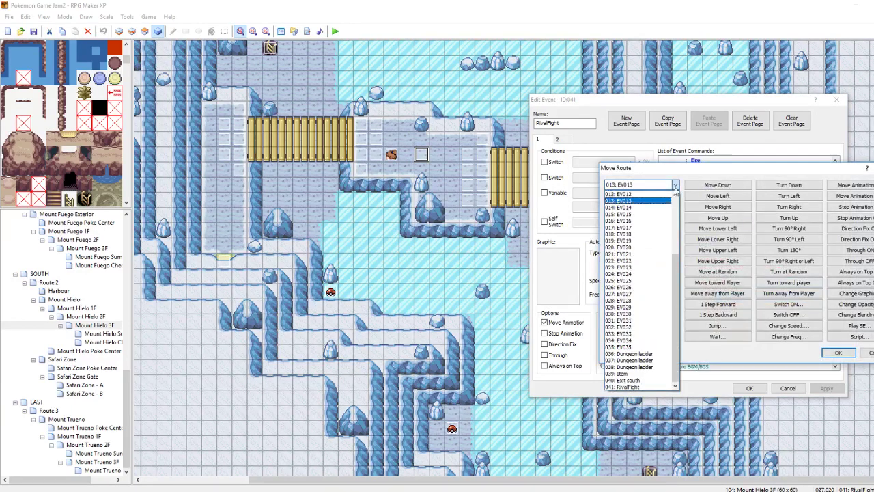
scroll(625, 215, "up", 5)
left_click(625, 209)
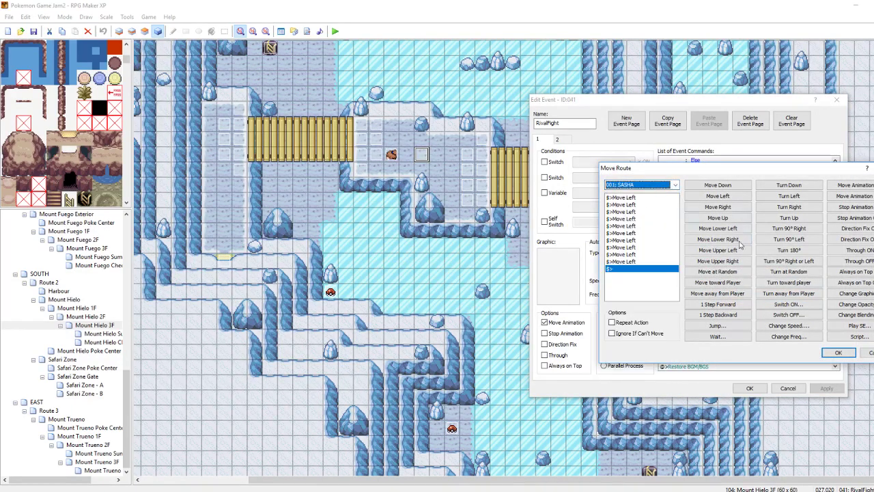
left_click(835, 353)
- Insert Through ON and Always on Top ON before the first Move Left in SASHA's exit route, and save the event
right_click(709, 285)
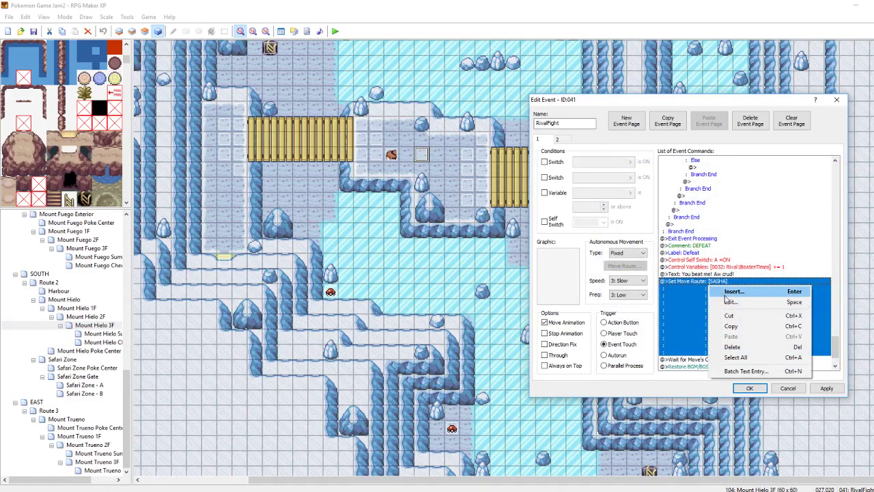
left_click(727, 301)
left_click(666, 198)
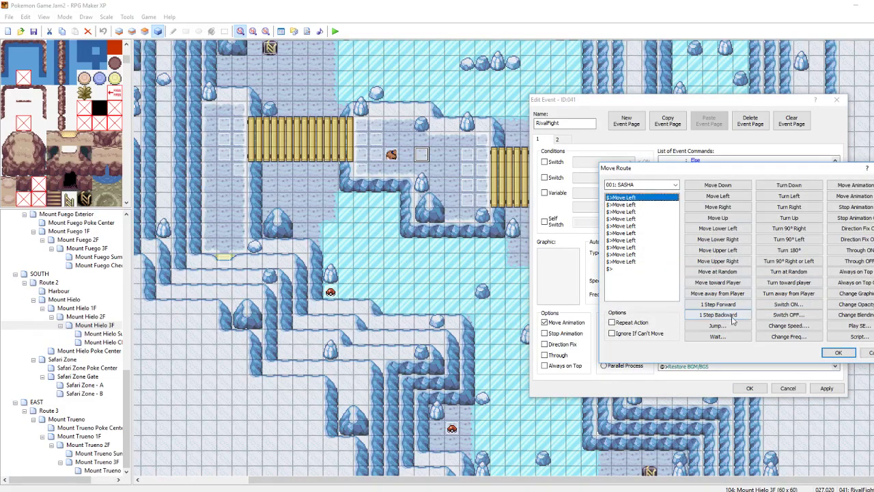
left_click(858, 250)
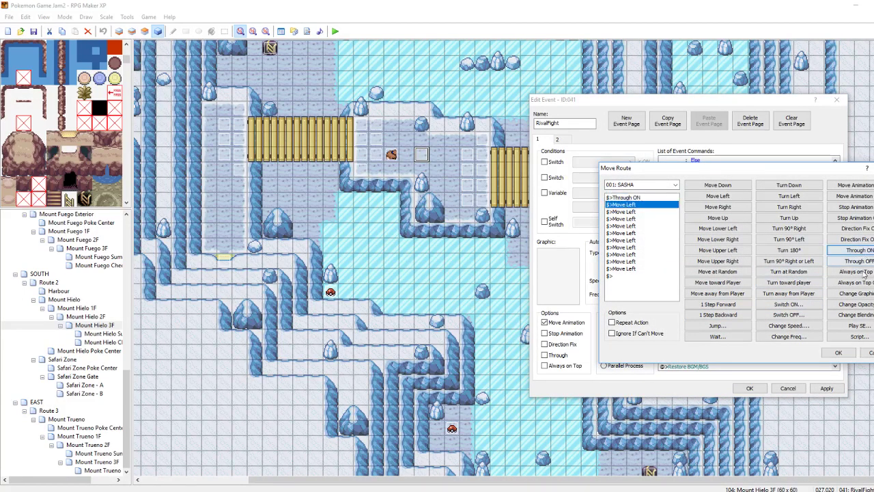
left_click(858, 272)
left_click(838, 352)
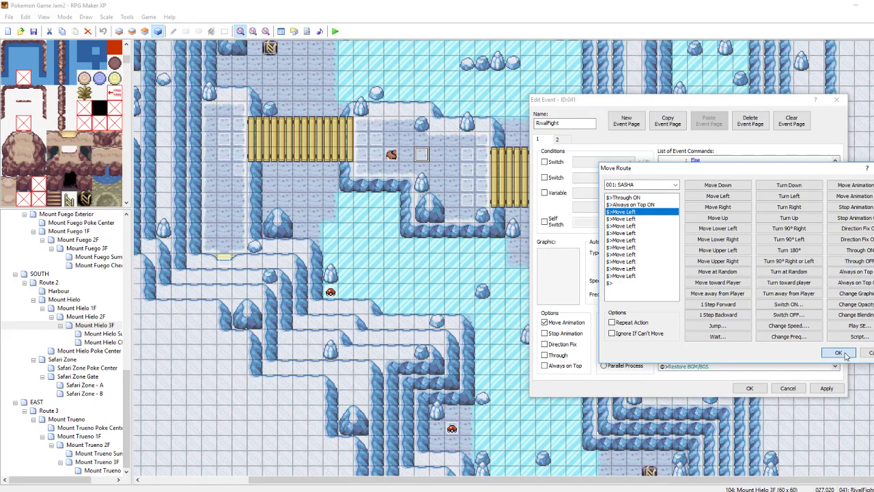
left_click(827, 388)
scroll(746, 341, "down", 3)
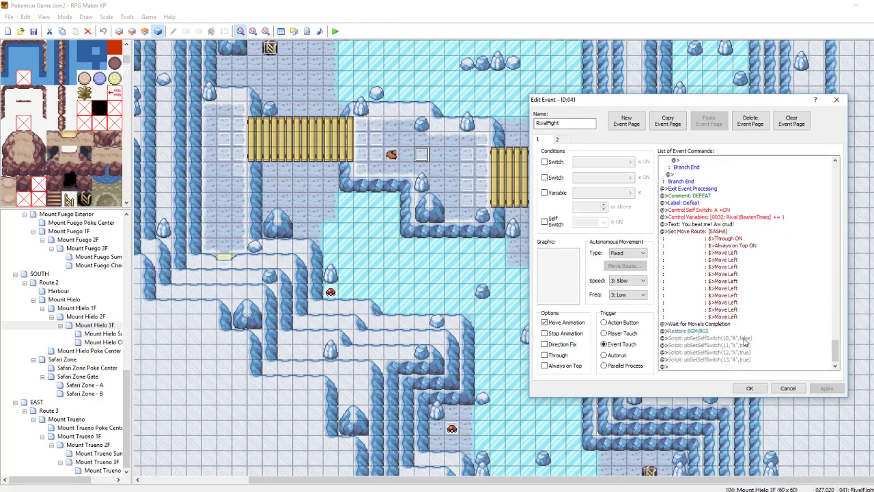
left_click(750, 388)
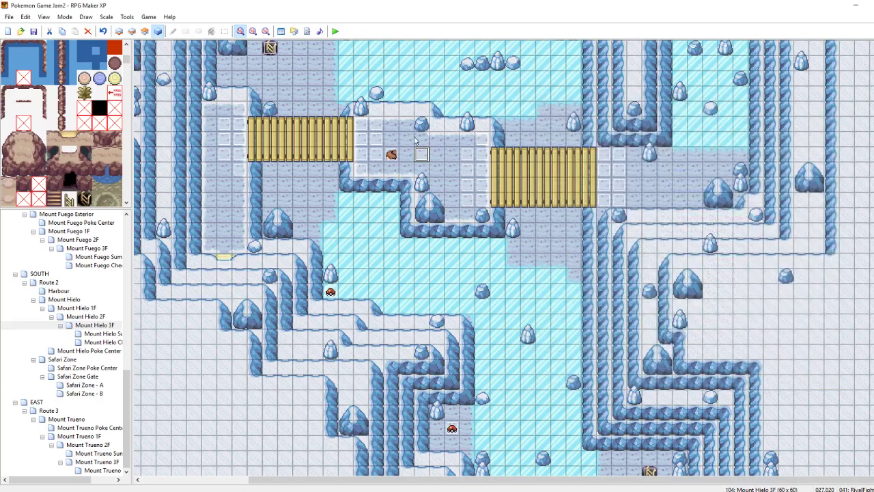
- Change RivalFight's first closing script call to pbSetSelfSwitch(1,"A",false) and save the event
double_click(391, 154)
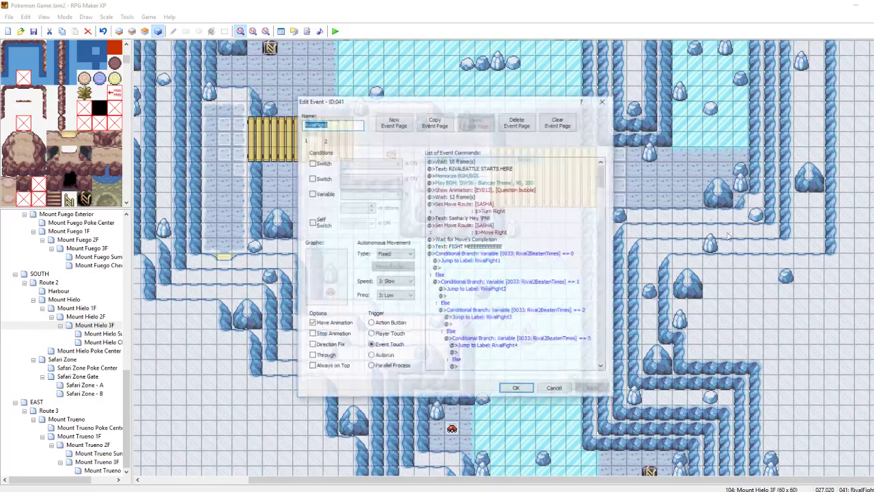
scroll(585, 239, "down", 10)
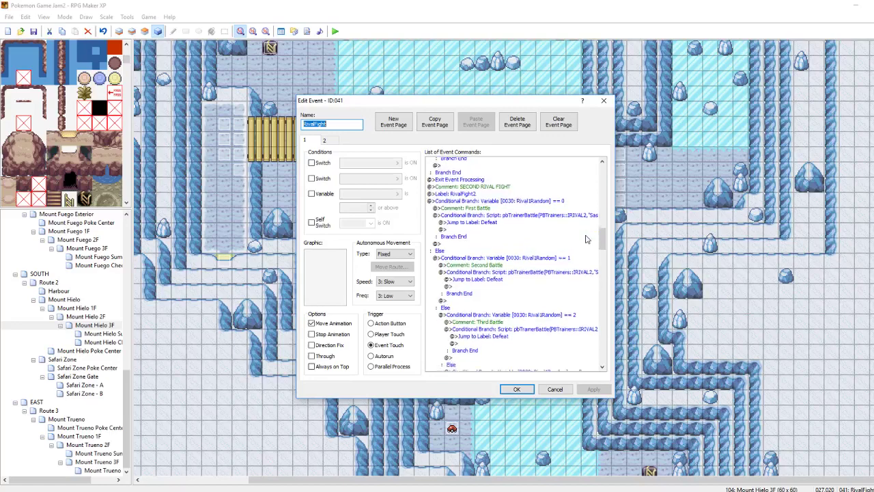
scroll(585, 239, "down", 12)
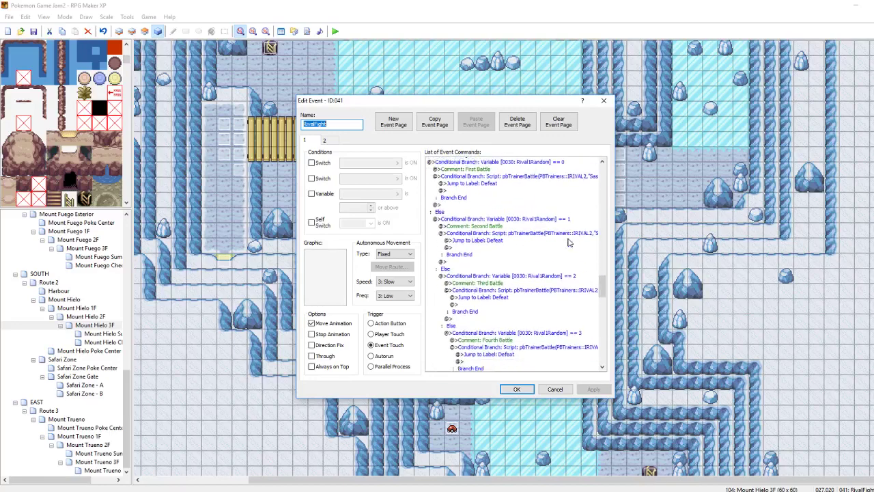
scroll(536, 256, "down", 10)
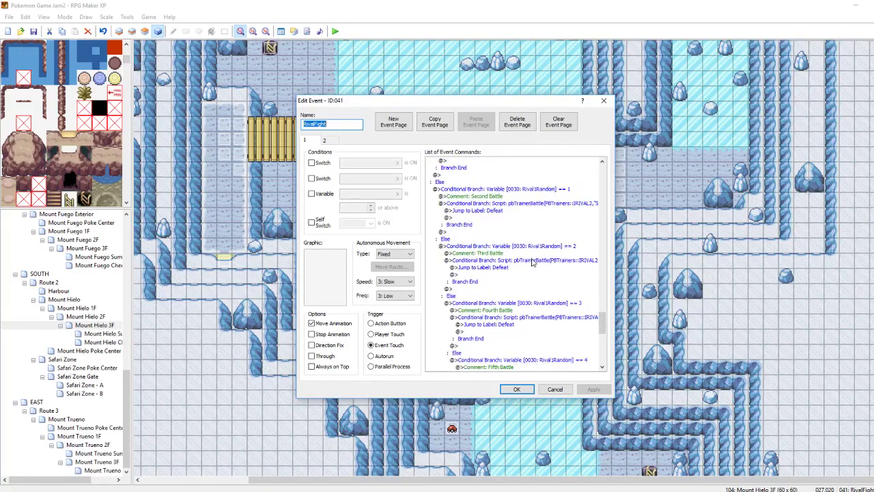
right_click(488, 345)
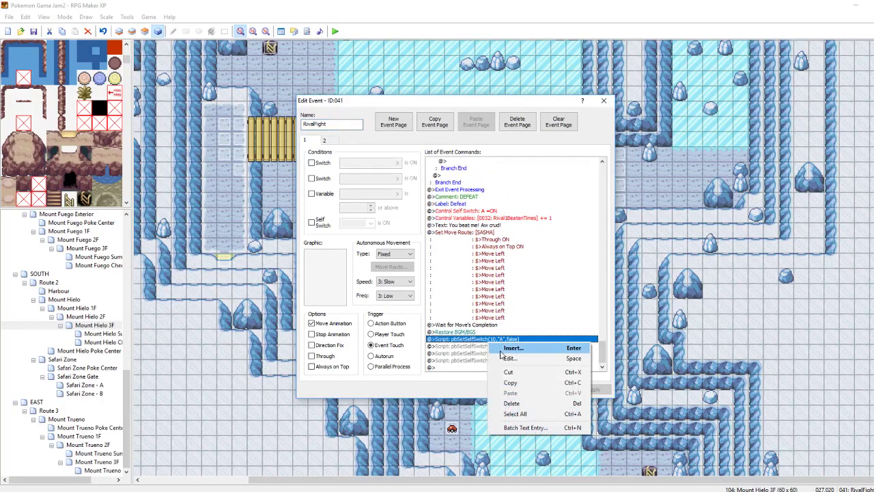
left_click(517, 359)
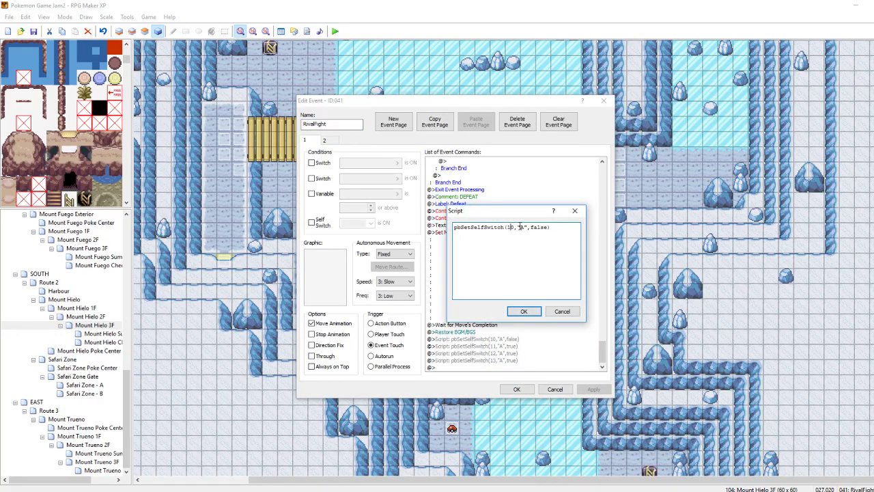
left_click(523, 310)
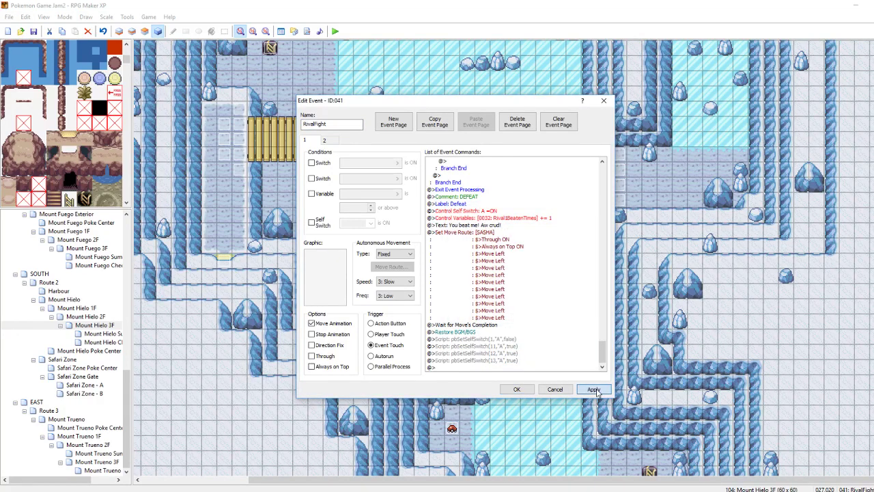
left_click(517, 389)
- Add a blank second page with a Self Switch condition to the SASHA event, and check RivalFight's closing commands
double_click(392, 156)
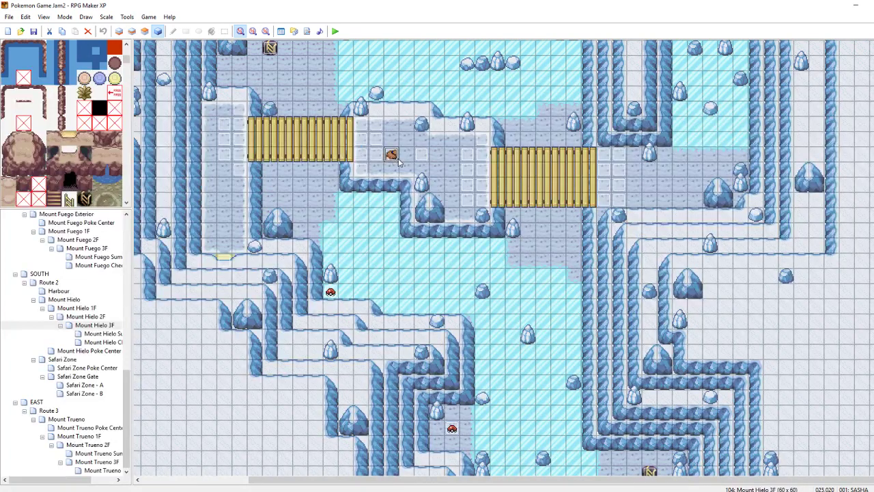
left_click(394, 122)
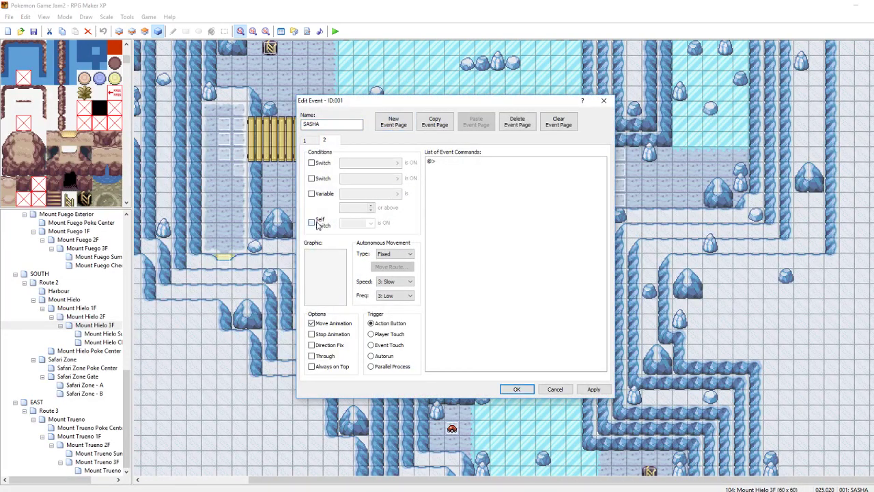
left_click(311, 222)
left_click(593, 389)
left_click(517, 388)
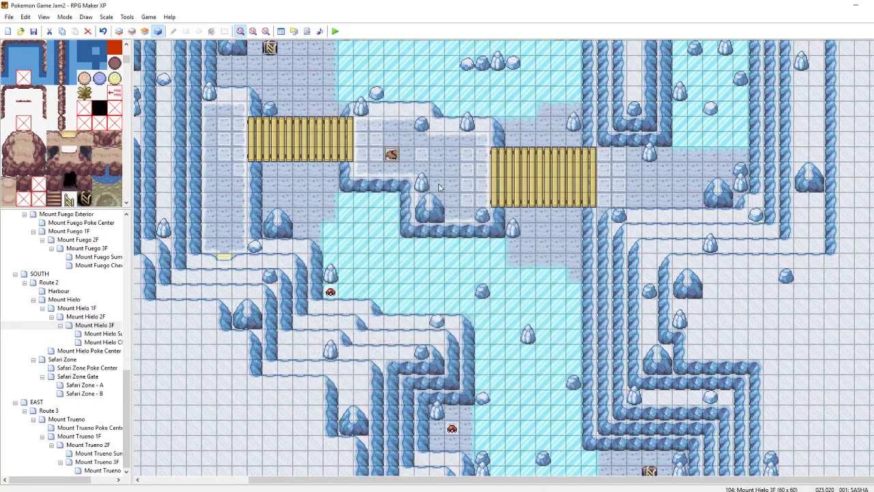
double_click(417, 153)
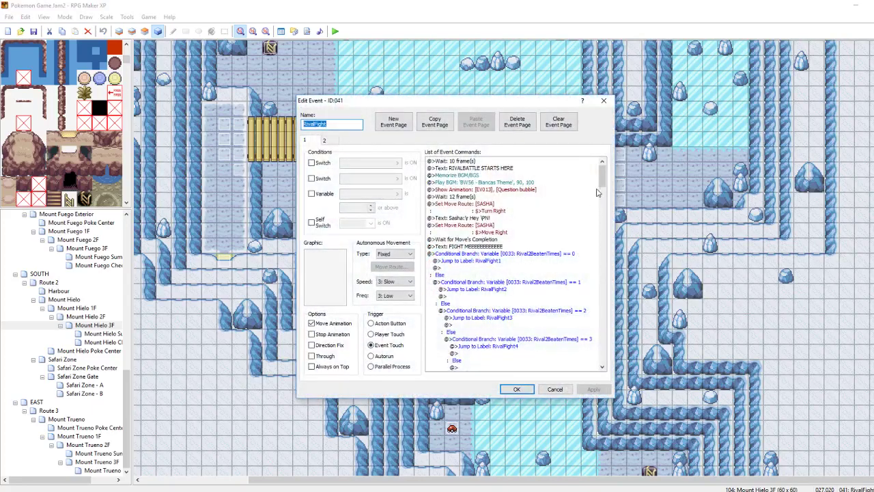
left_click_drag(602, 183, 603, 367)
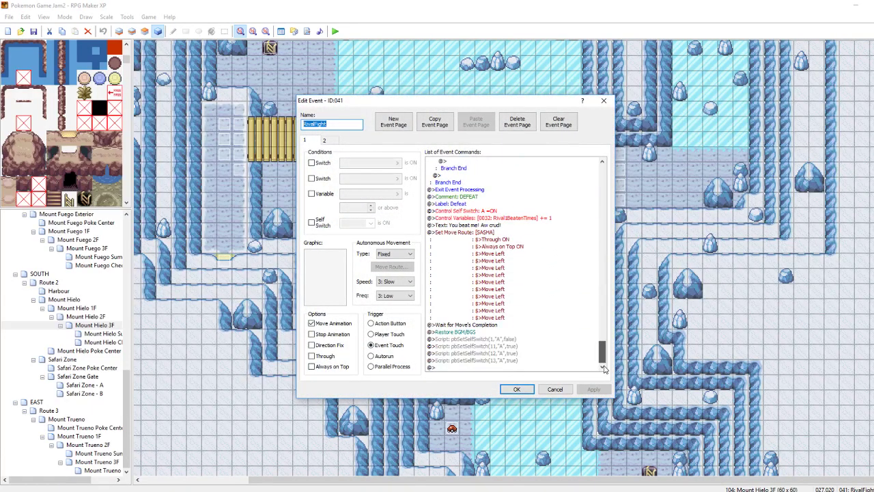
left_click(531, 388)
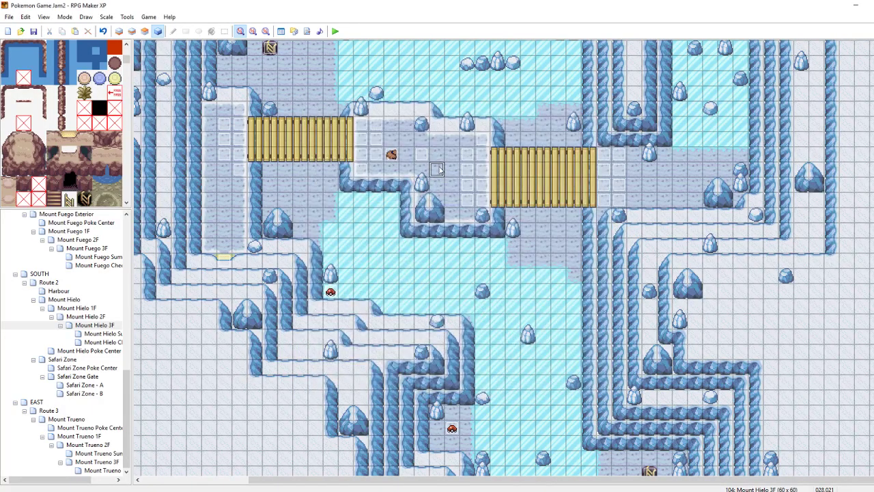
- Create a Player Touch event one tile northeast of RivalFight, with a blank second page conditioned on Self Switch A being ON
double_click(459, 147)
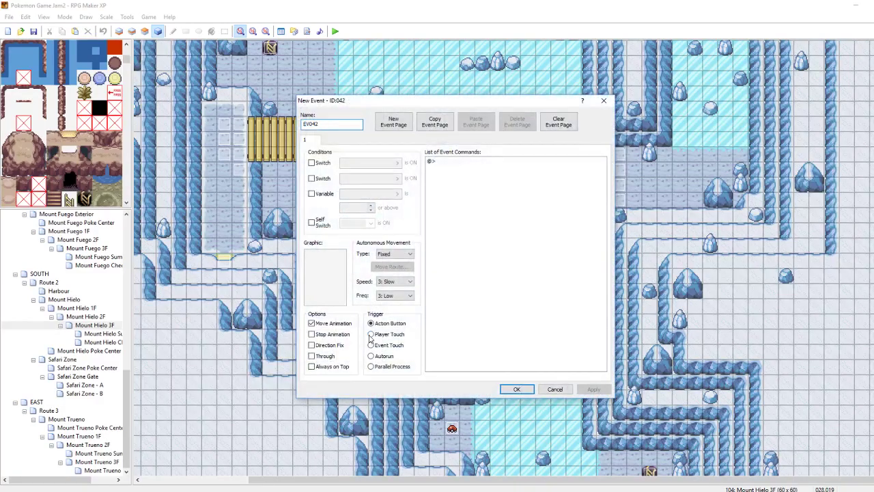
left_click(371, 334)
left_click_drag(385, 100, 623, 111)
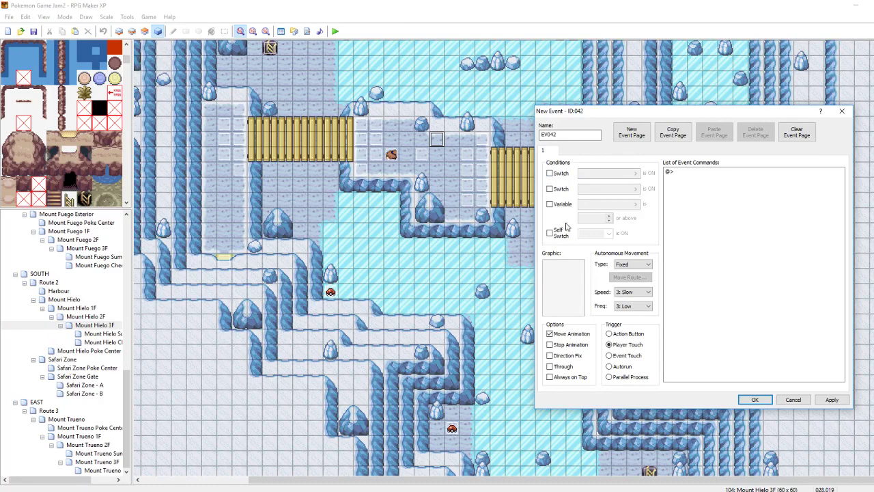
left_click(629, 133)
left_click(550, 233)
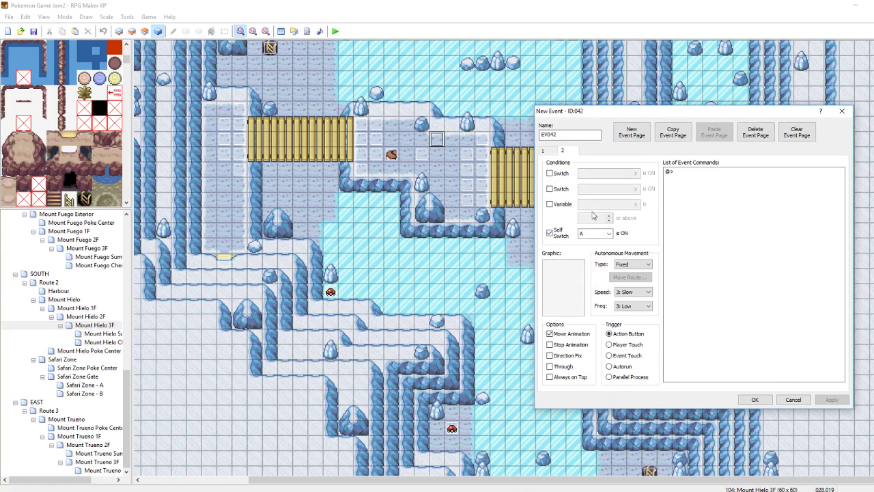
- On the new event's first page, add a Player move route of Move Left, Move Down and Turn Left, and save the event
left_click(544, 151)
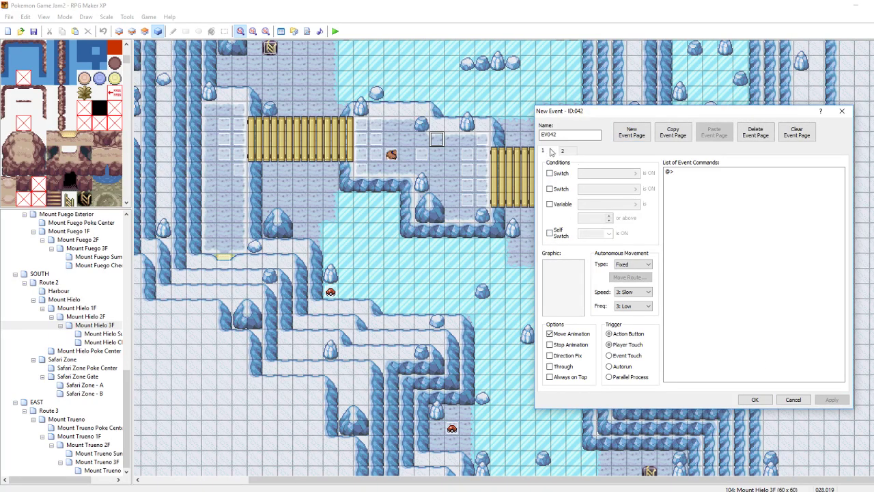
right_click(692, 172)
left_click(700, 176)
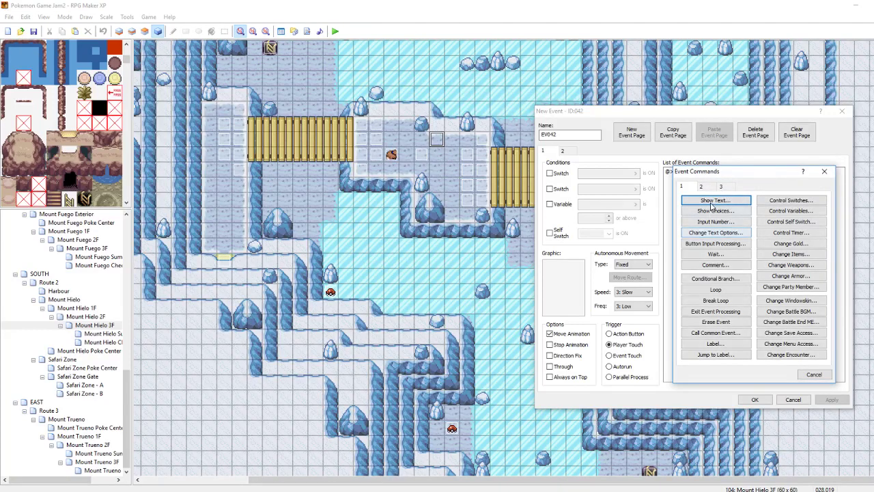
left_click(701, 186)
left_click(714, 277)
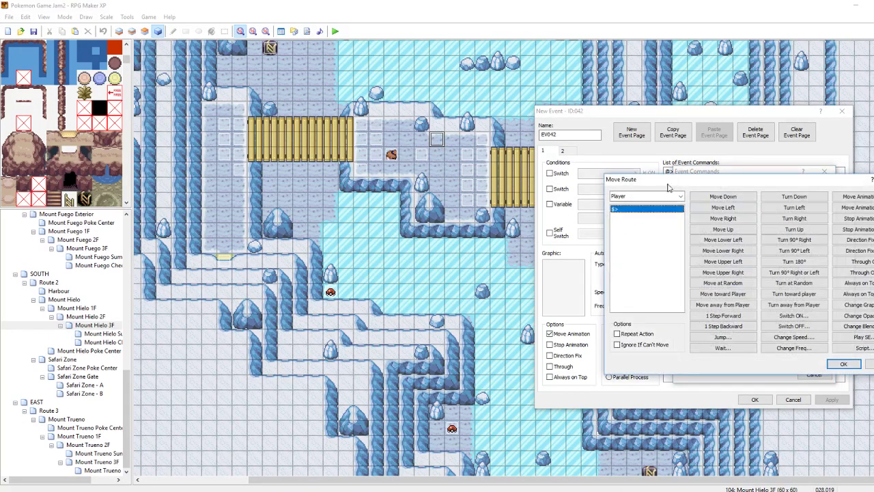
left_click(723, 208)
left_click(723, 196)
left_click(777, 208)
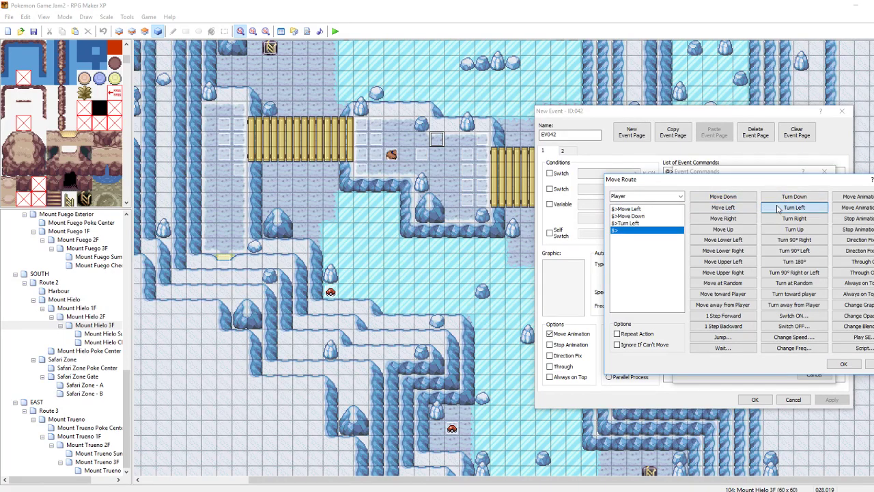
left_click(843, 363)
left_click(832, 400)
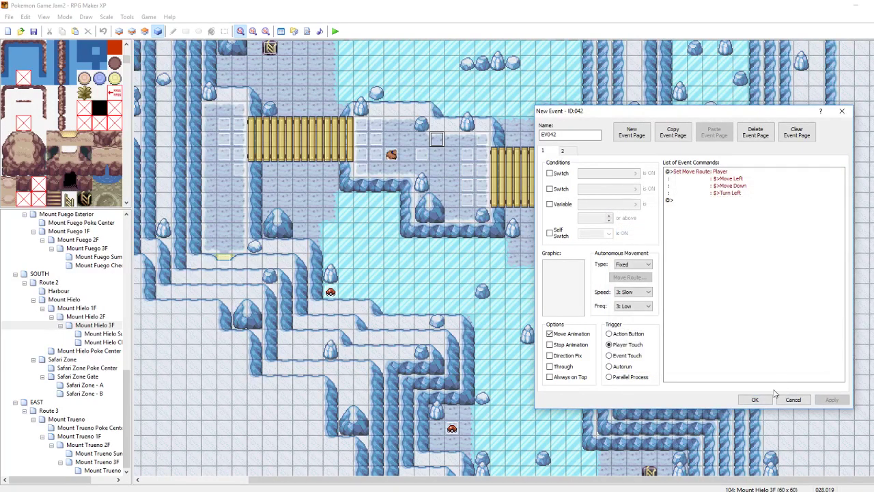
left_click(754, 400)
- Paste a copy of the new touch event on the tile directly east of RivalFight, and review RivalFight's opening commands
double_click(436, 139)
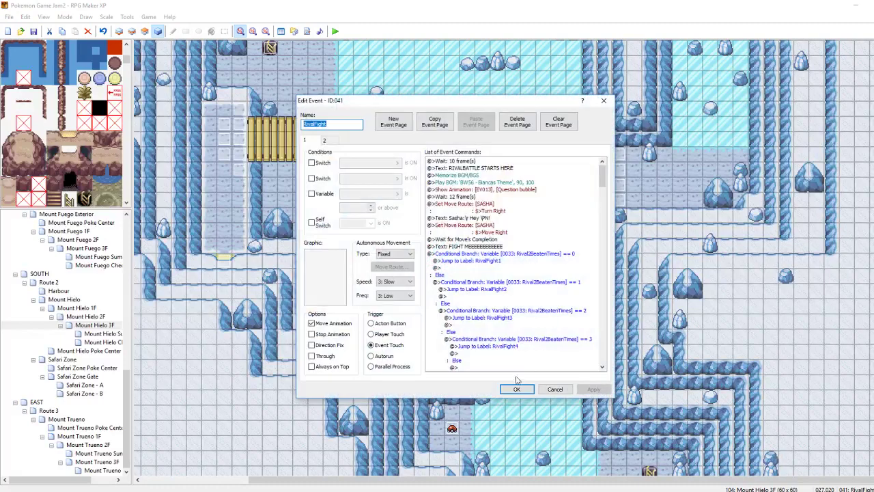
left_click(515, 389)
left_click(437, 140)
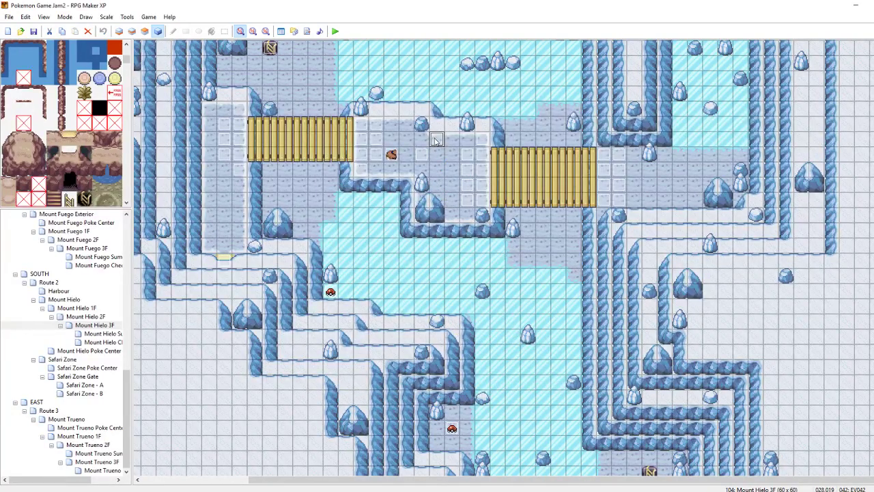
left_click(436, 155)
key("ctrl+v")
double_click(424, 156)
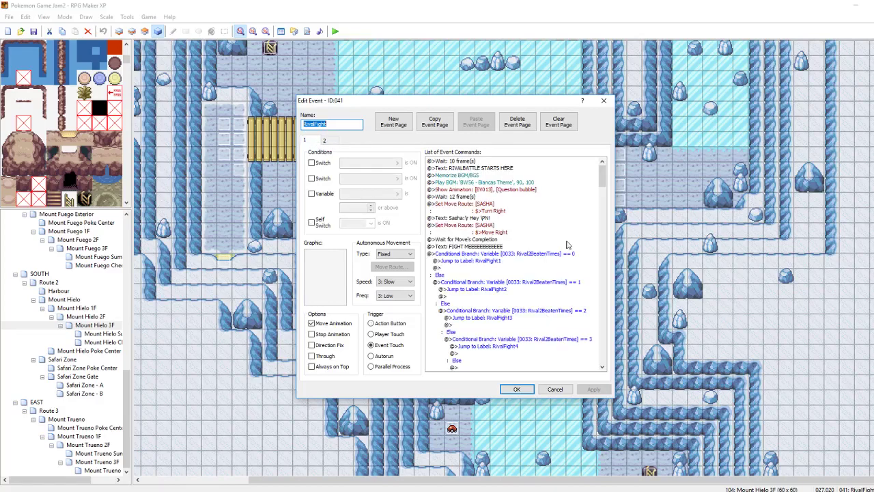
left_click(604, 101)
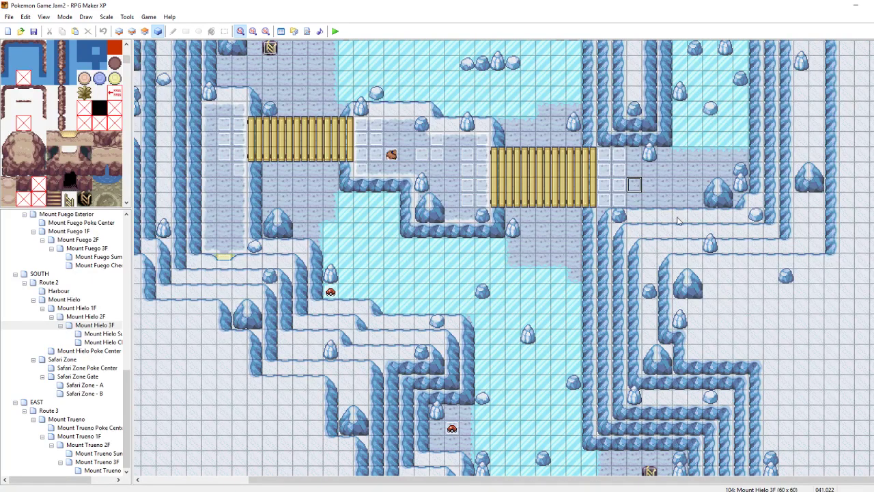
- Examine the closing commands and the second page of the RivalFight event on the Route 1 map
scroll(61, 307, "up", 4)
left_click(47, 299)
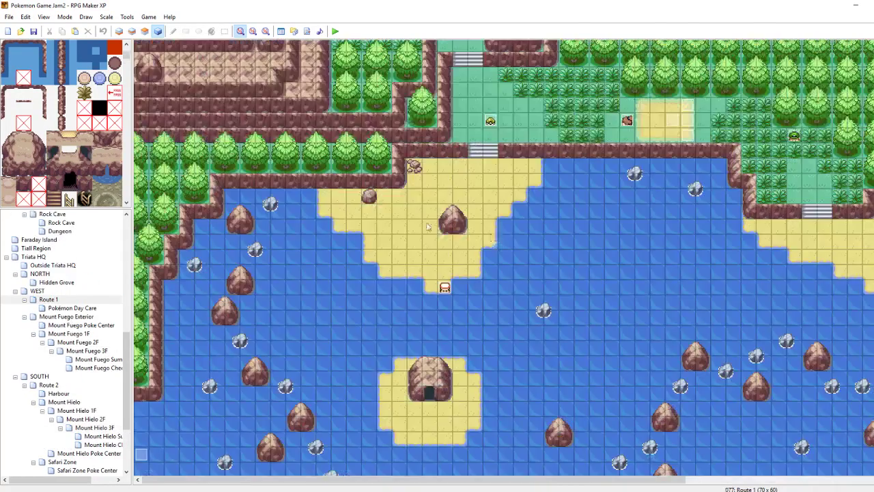
double_click(672, 119)
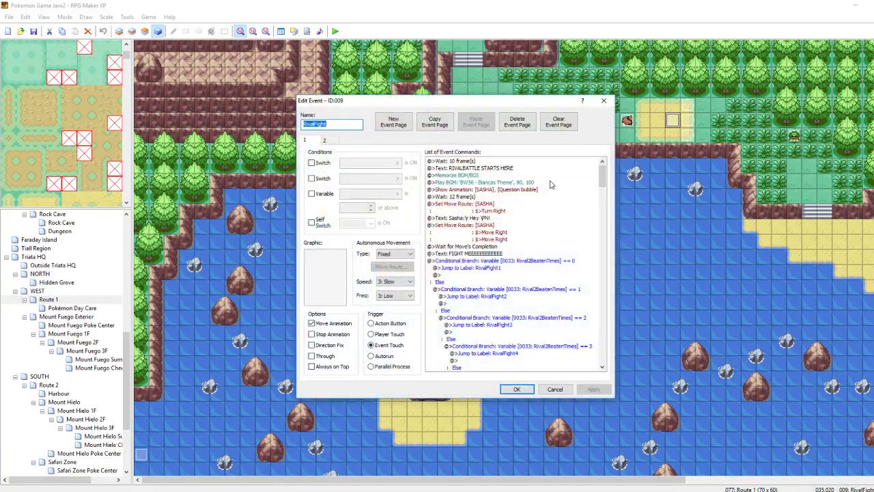
left_click_drag(603, 176, 610, 366)
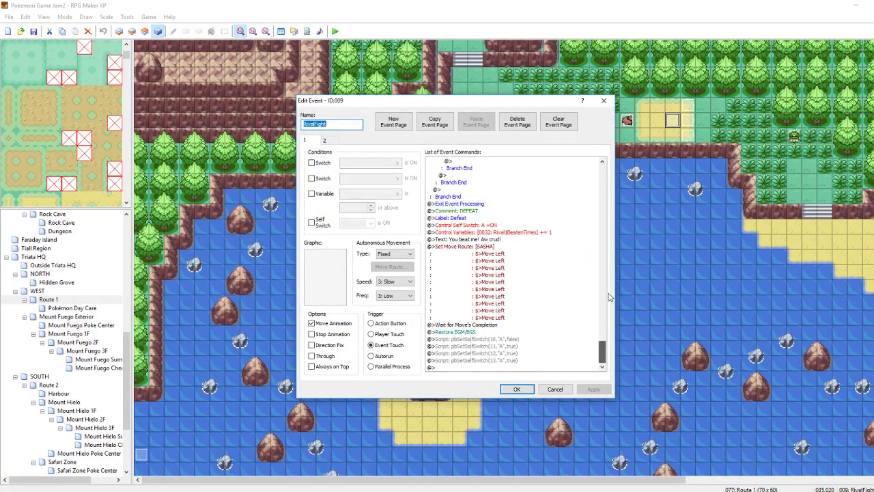
left_click(604, 100)
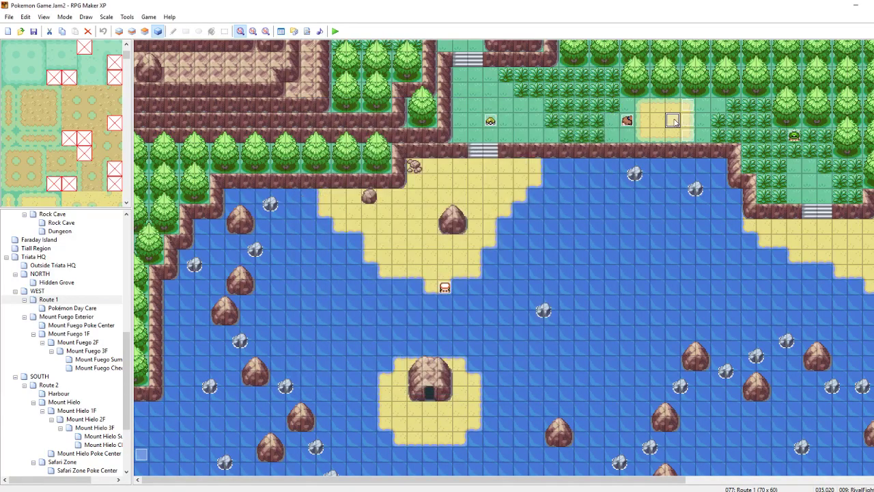
double_click(672, 121)
left_click(327, 140)
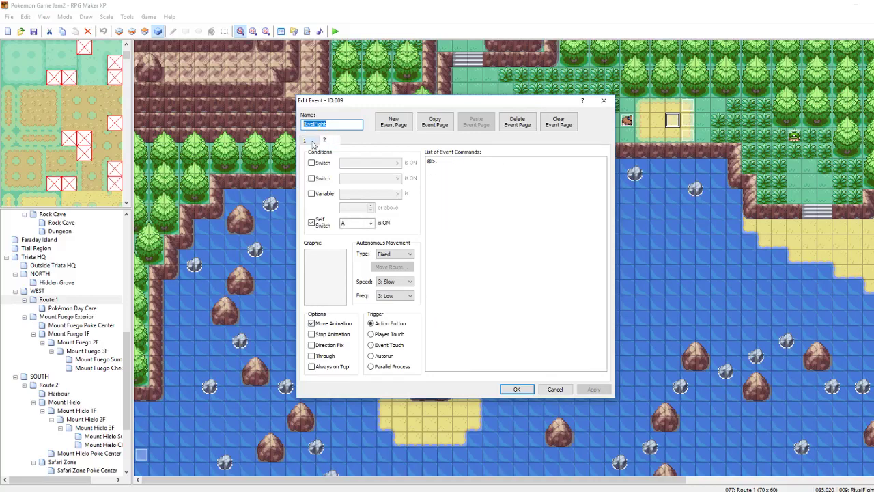
left_click(312, 141)
left_click_drag(602, 176, 603, 349)
left_click(551, 391)
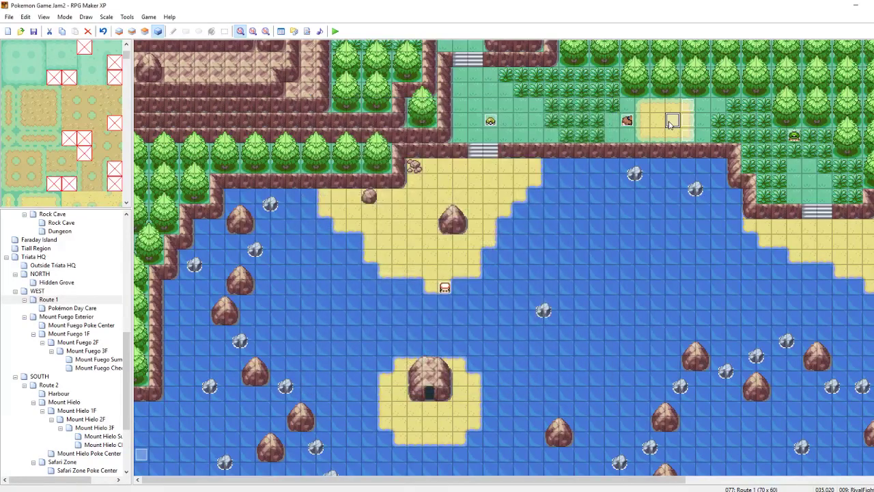
- Add the script call pbSetSelfSwitch(9,"A",false) after Restore BGM/BGS in Route 1's RivalFight event, and save the event
double_click(671, 121)
left_click_drag(600, 167, 530, 348)
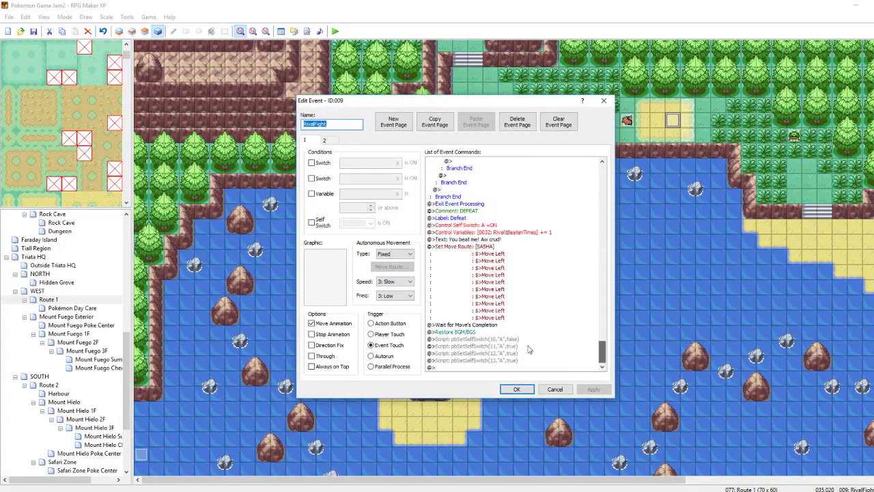
left_click(506, 339)
right_click(503, 339)
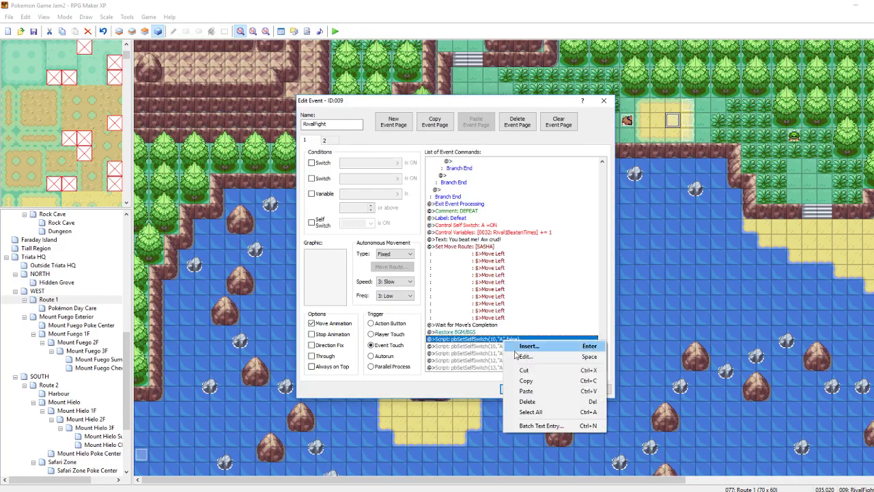
left_click(517, 347)
left_click(576, 364)
right_click(489, 338)
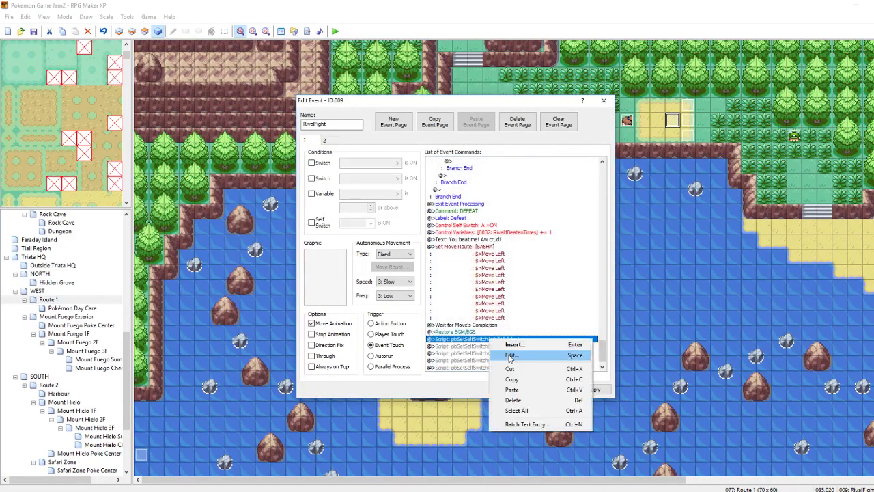
left_click(499, 355)
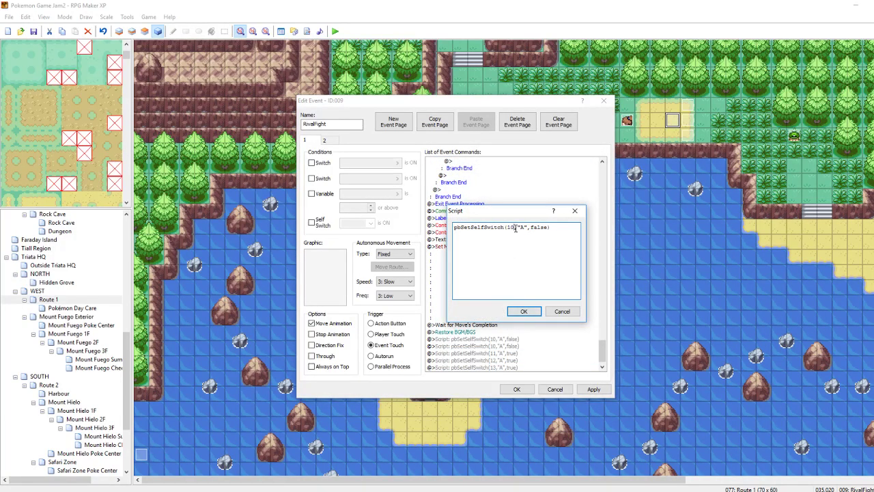
left_click(524, 311)
left_click(584, 393)
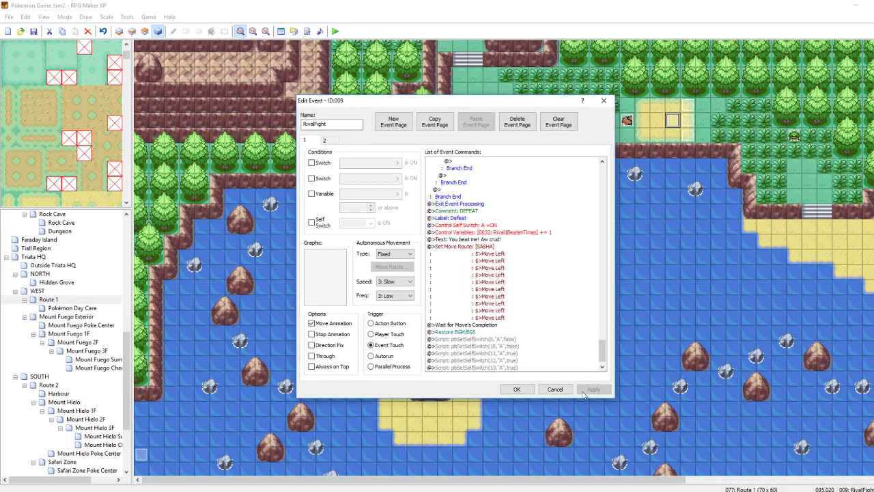
left_click(516, 389)
- In Mount Hielo 3F's RivalFight event, change the closing script call for event 11 to pbSetSelfSwitch(41,"A",true), and save the event
scroll(69, 380, "down", 4)
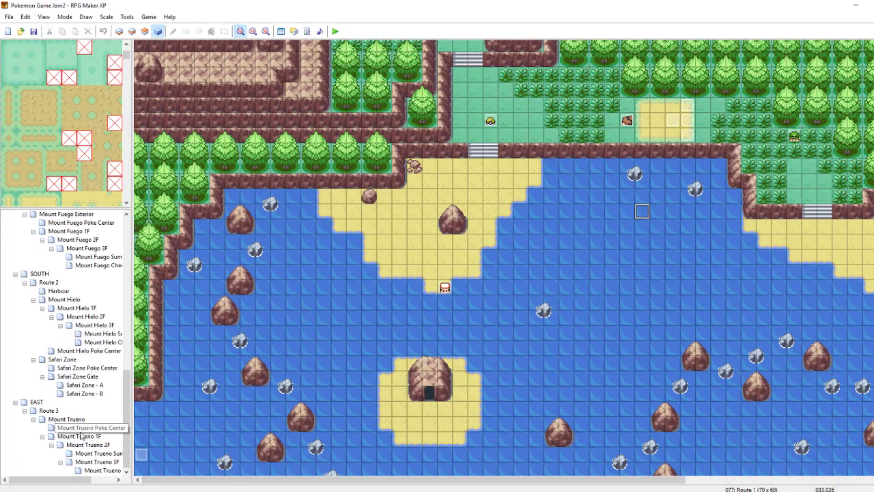
left_click(95, 333)
left_click(96, 342)
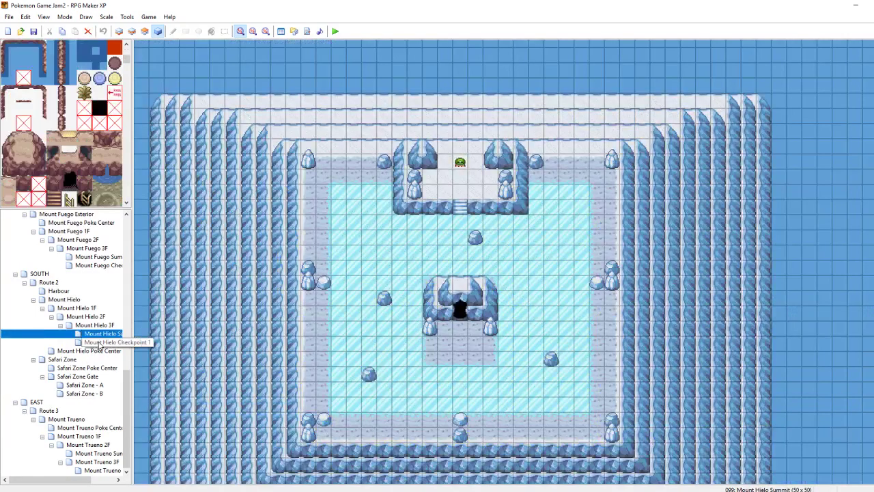
left_click(108, 324)
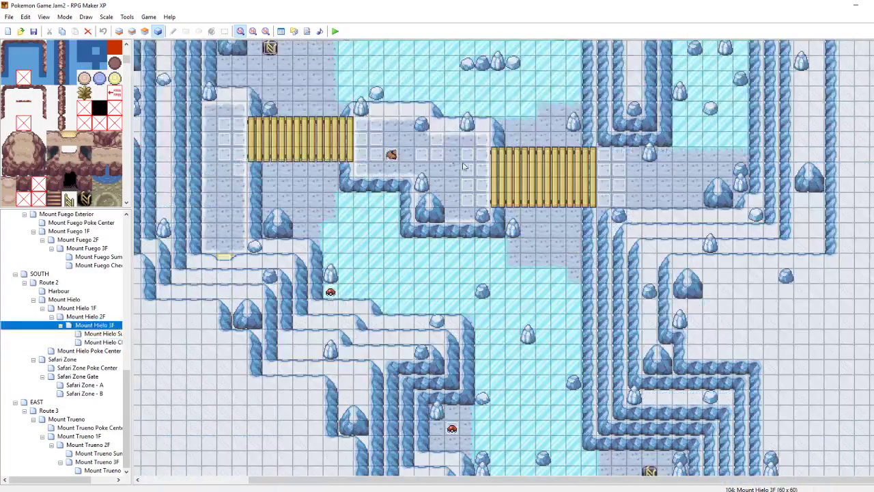
double_click(422, 154)
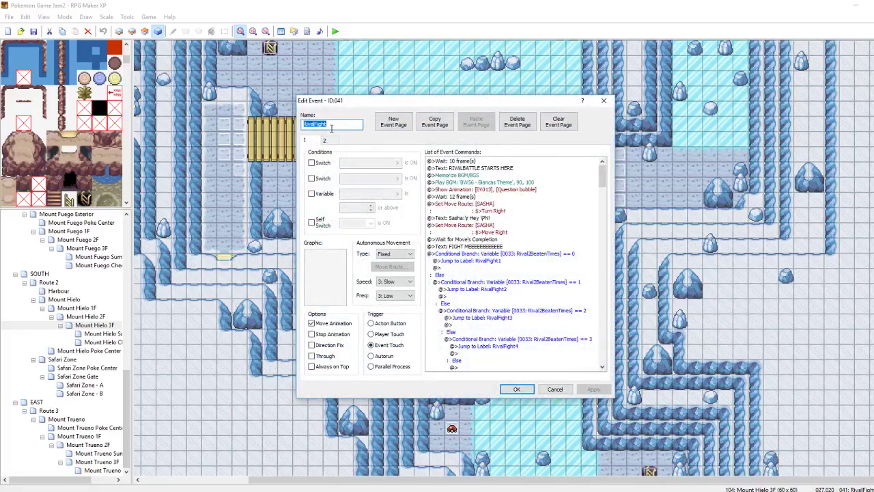
left_click_drag(603, 169, 593, 371)
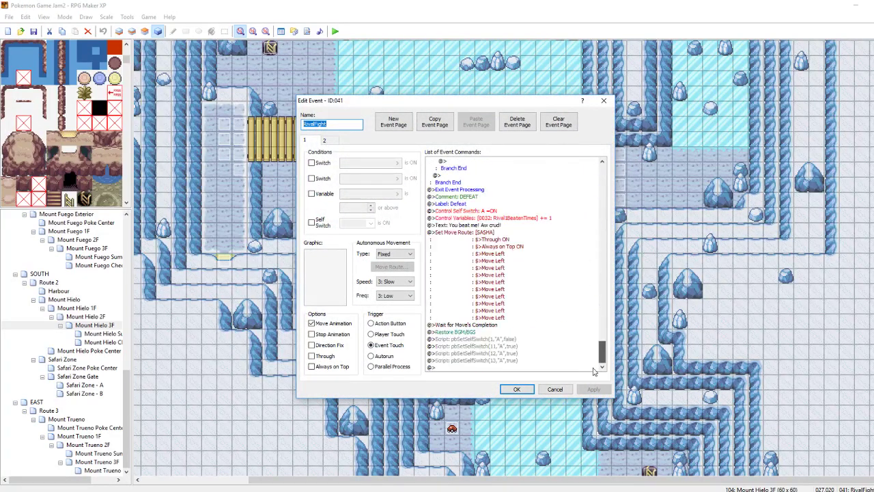
right_click(498, 348)
left_click(519, 361)
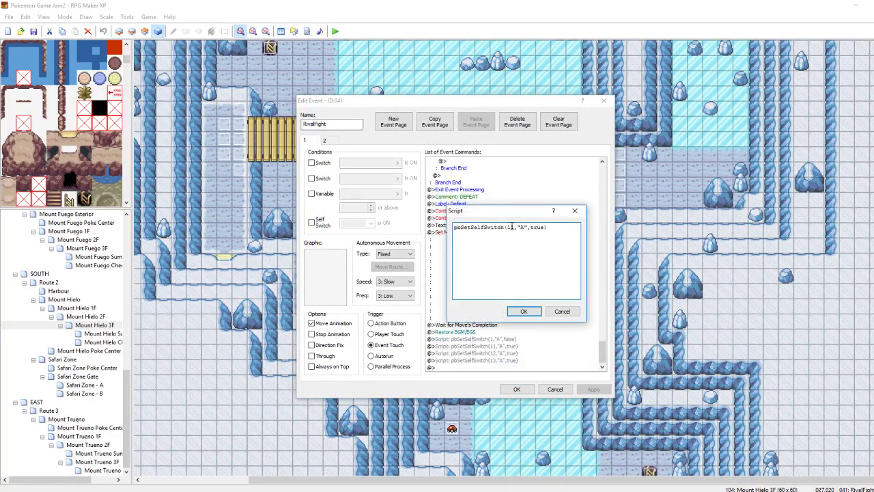
left_click(523, 311)
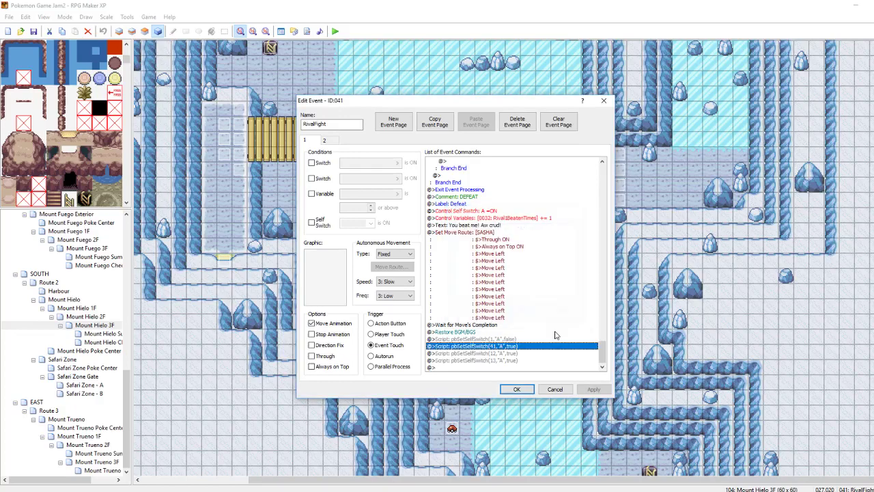
left_click(517, 388)
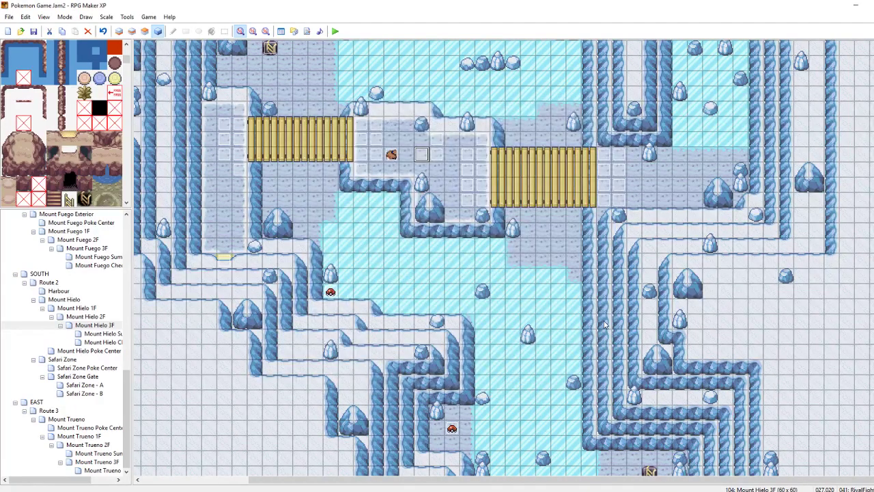
- Remove Move Down and Turn Left from the Player move route of the touch event directly east of RivalFight, and save the event
left_click(479, 250)
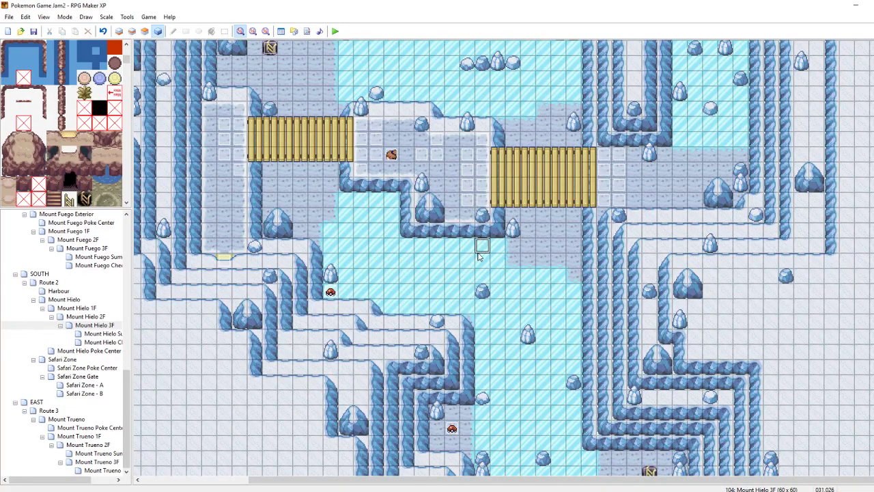
double_click(439, 141)
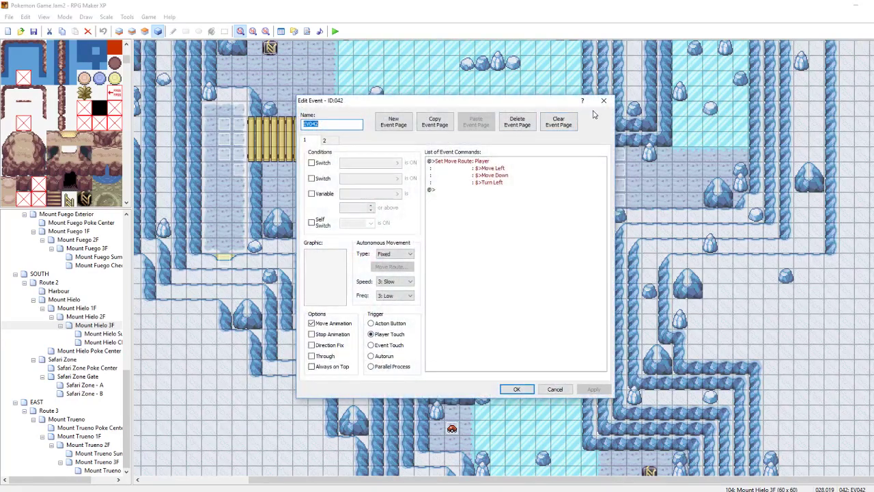
left_click(601, 103)
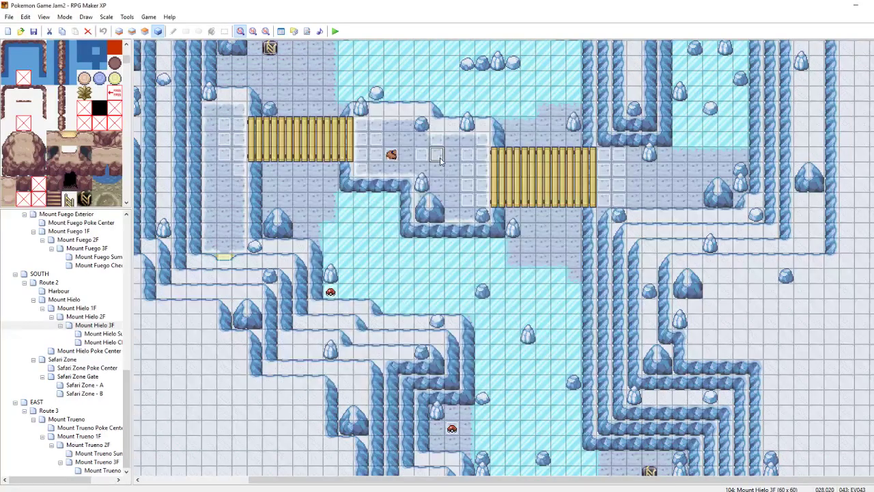
double_click(437, 154)
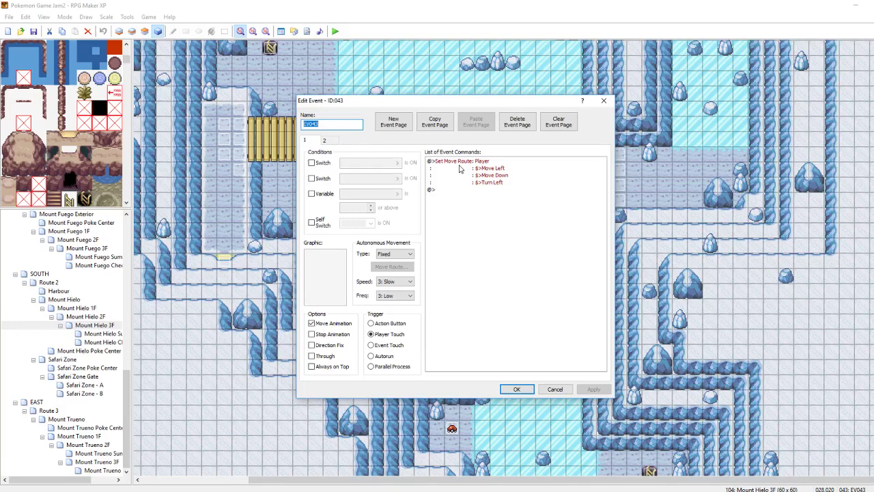
left_click(460, 168)
right_click(459, 167)
left_click(478, 179)
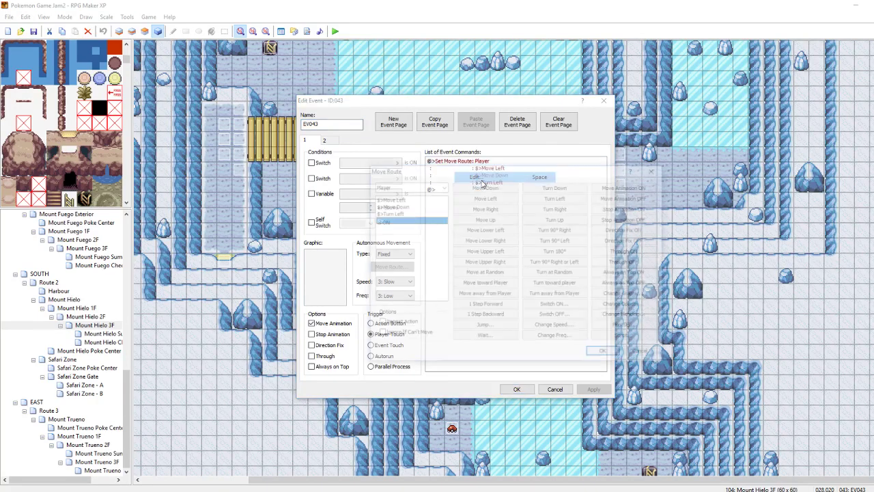
left_click(417, 205)
key("Delete")
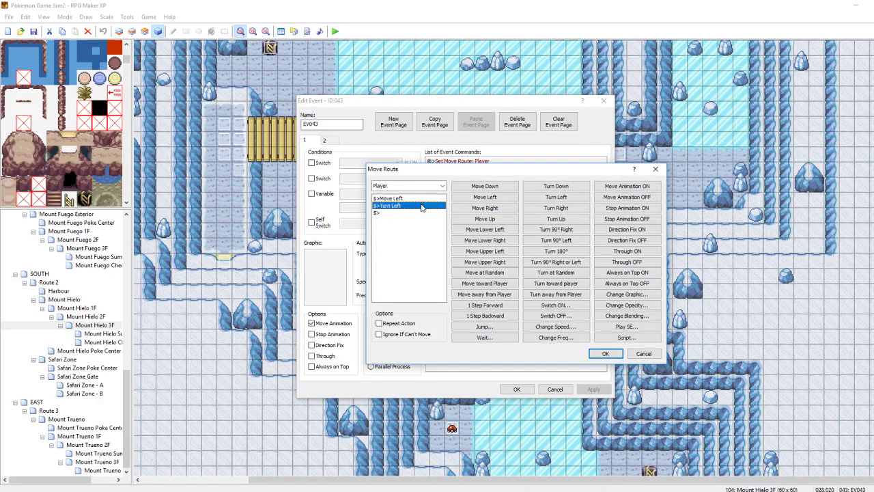
left_click(603, 354)
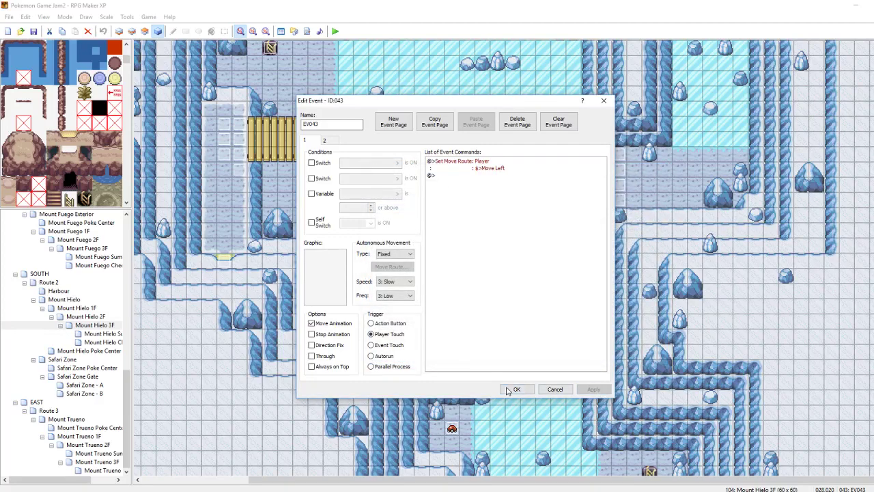
left_click(509, 389)
- Paste a copy of the northeast touch event one tile southeast of RivalFight, with the Player move route Move Left, Move Up and Turn Left
left_click_drag(436, 155, 432, 143)
double_click(442, 166)
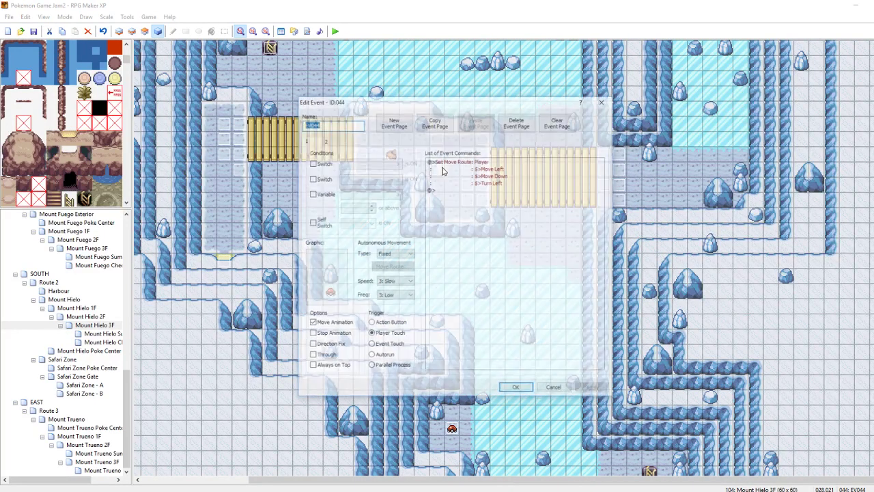
right_click(460, 164)
left_click(483, 178)
left_click(426, 198)
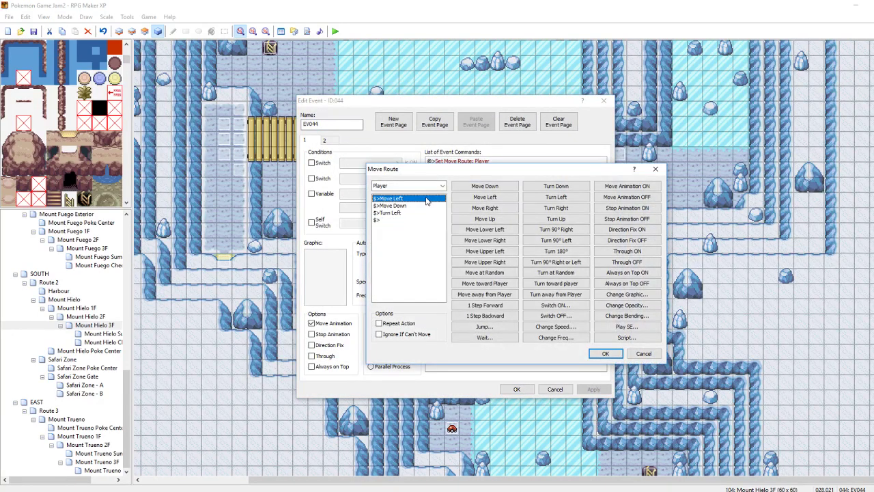
left_click(492, 198)
left_click(484, 219)
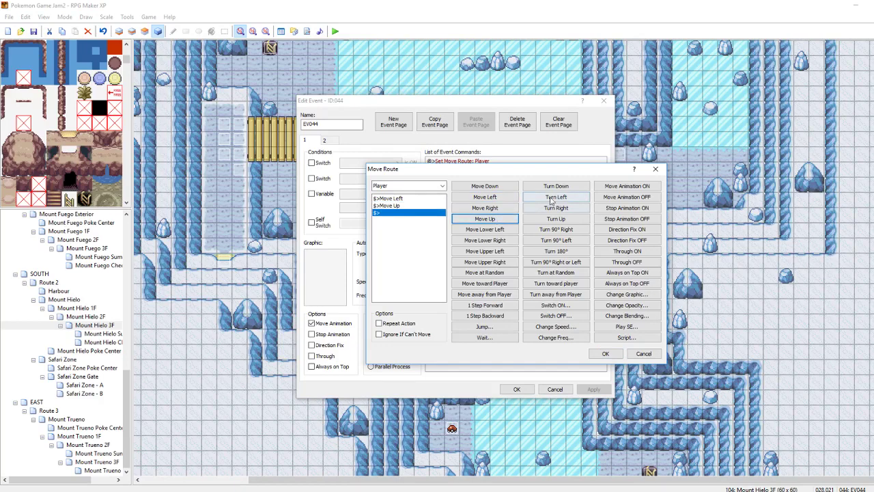
left_click(556, 196)
left_click(605, 353)
left_click(517, 390)
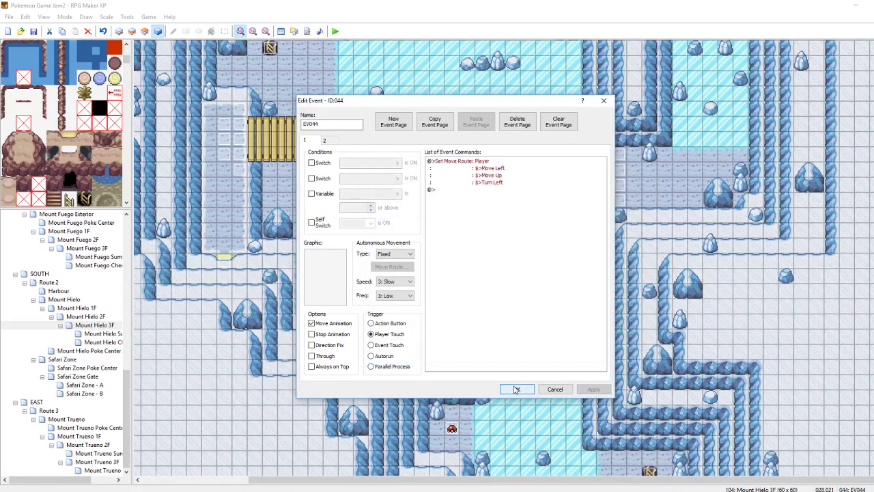
- In Mount Hielo 3F's RivalFight event, change the script calls for events 12 and 13 to pbSetSelfSwitch(42,"A",true) and pbSetSelfSwitch(43,"A",true)
double_click(436, 146)
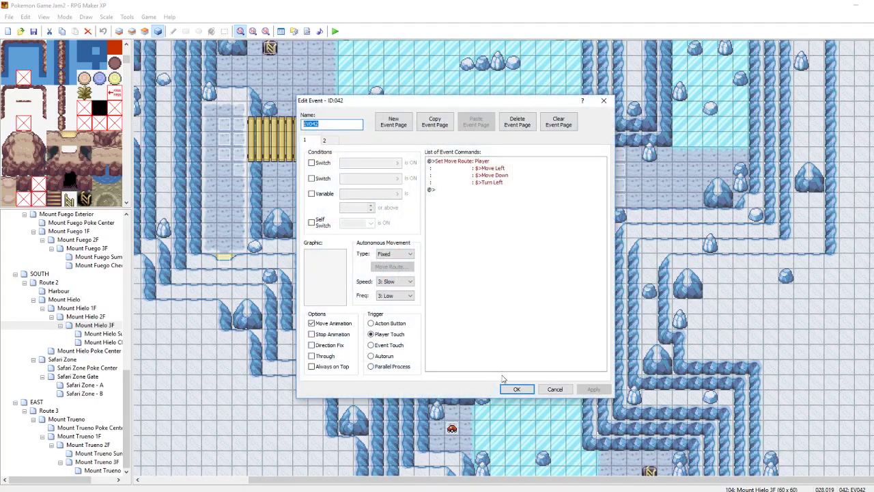
left_click(516, 390)
double_click(421, 159)
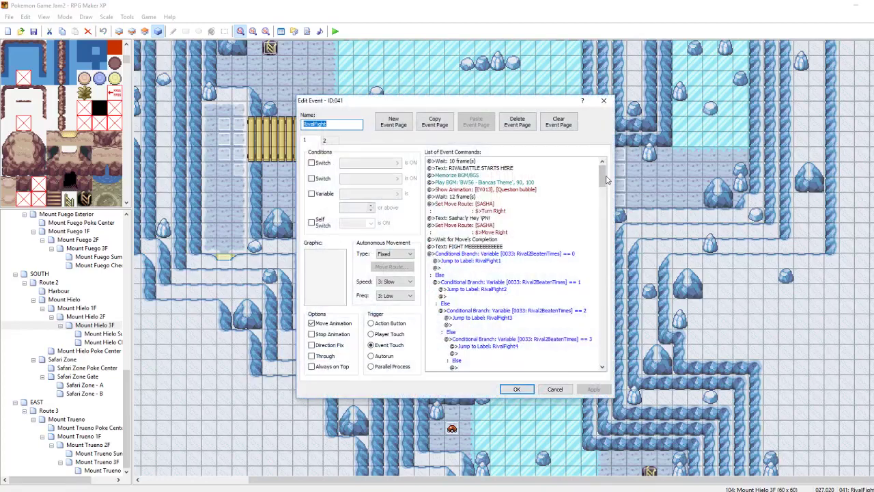
left_click_drag(605, 177, 608, 382)
right_click(510, 354)
left_click(540, 370)
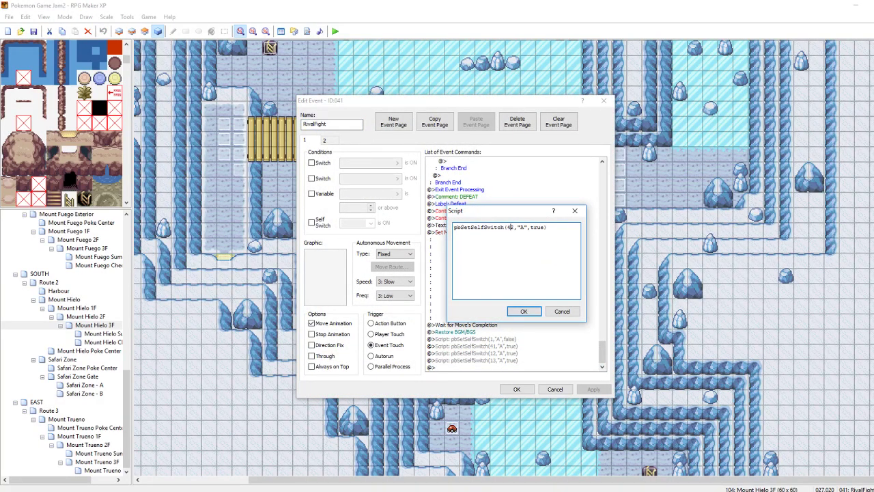
left_click(524, 311)
right_click(496, 354)
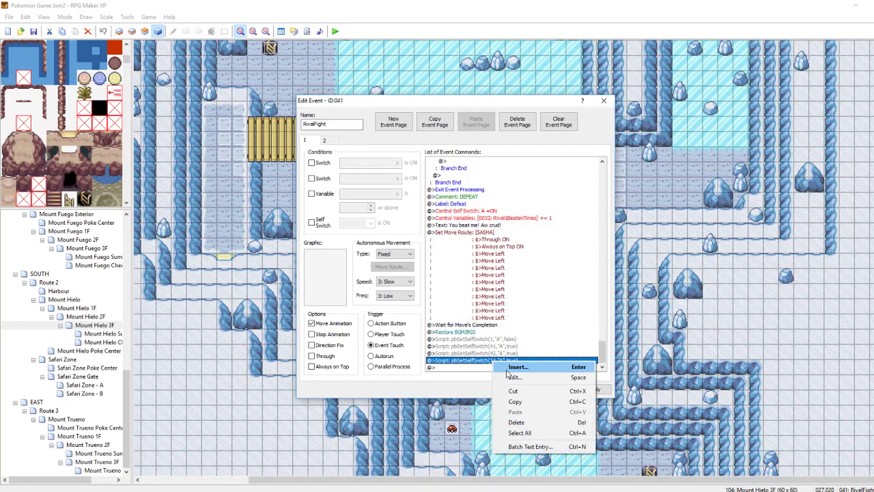
left_click(518, 371)
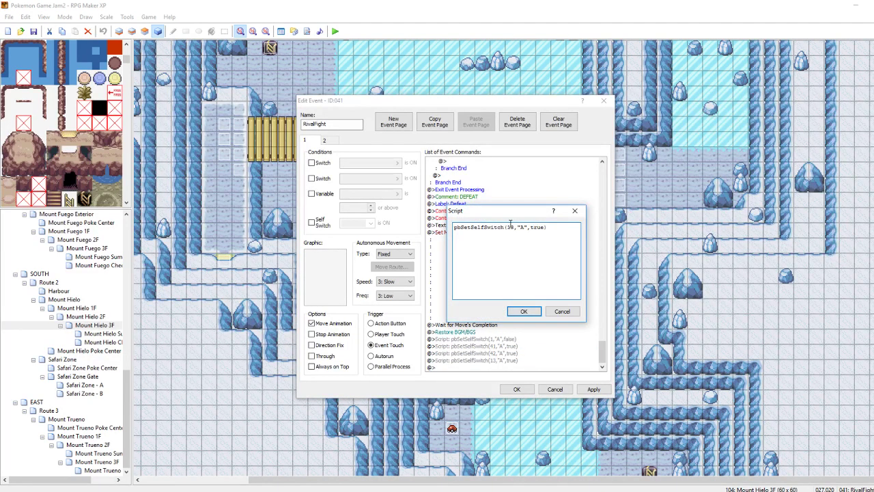
left_click(513, 311)
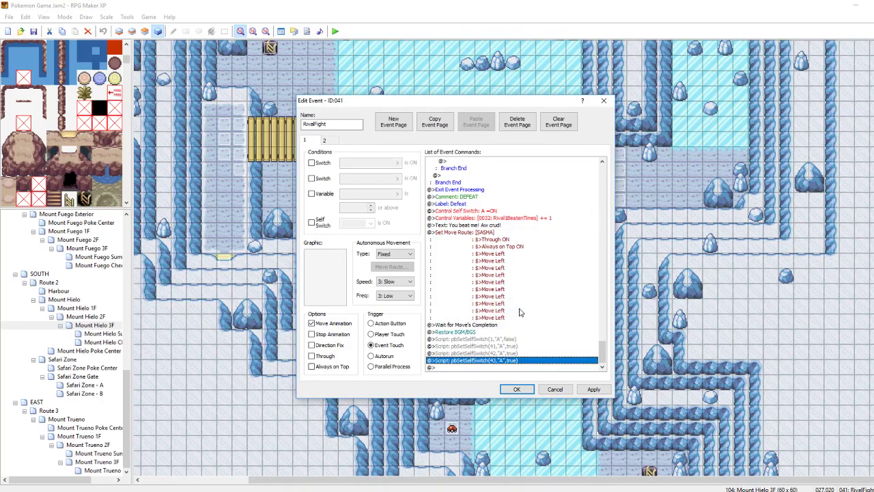
- Duplicate the last self-switch script call, change the copy's event ID for the southeast touch event, and save RivalFight
key("ctrl+c")
key("ctrl+v")
right_click(495, 371)
left_click(517, 389)
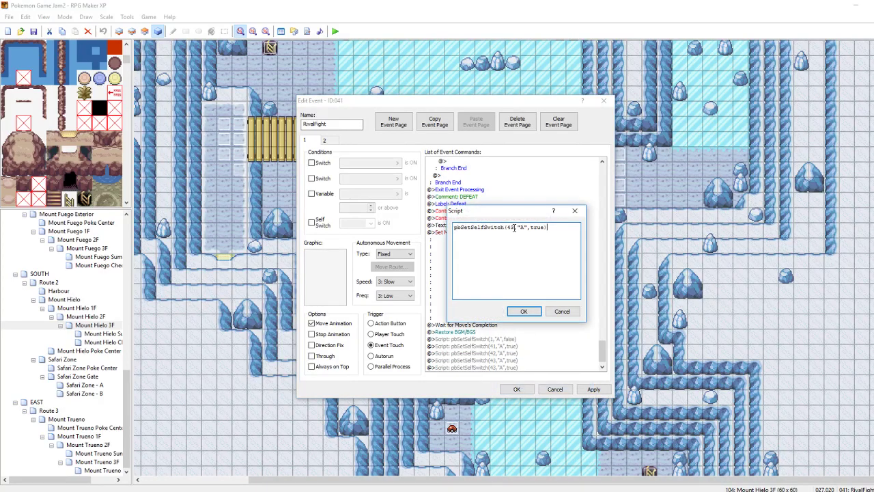
left_click(533, 313)
left_click(516, 390)
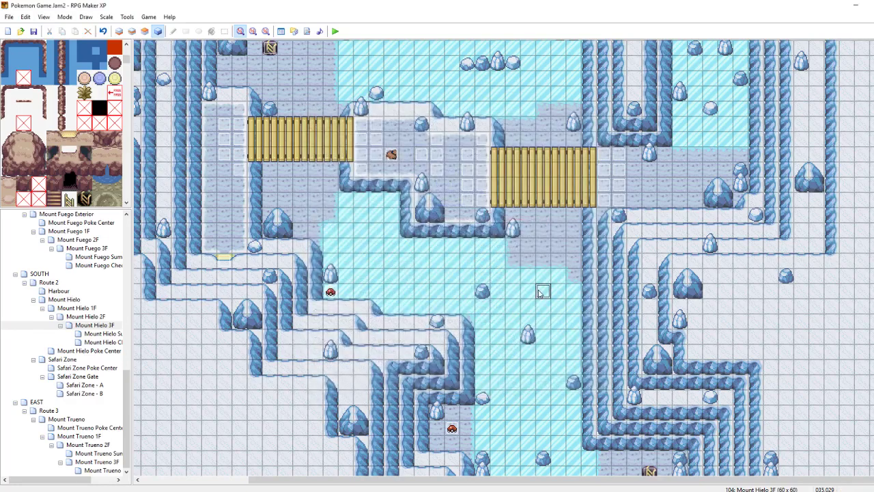
- Playtest the game from the saved Route 1 position, run through Sasha's rival battle, and close the game
left_click(335, 31)
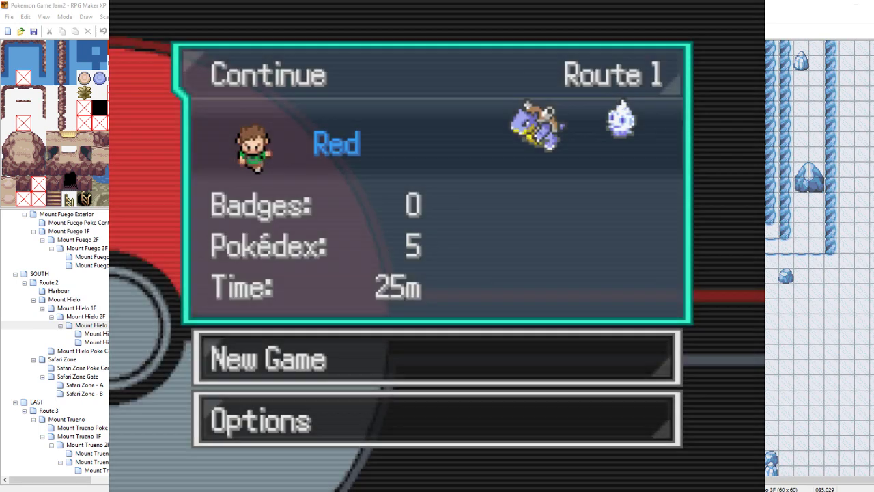
key("Return")
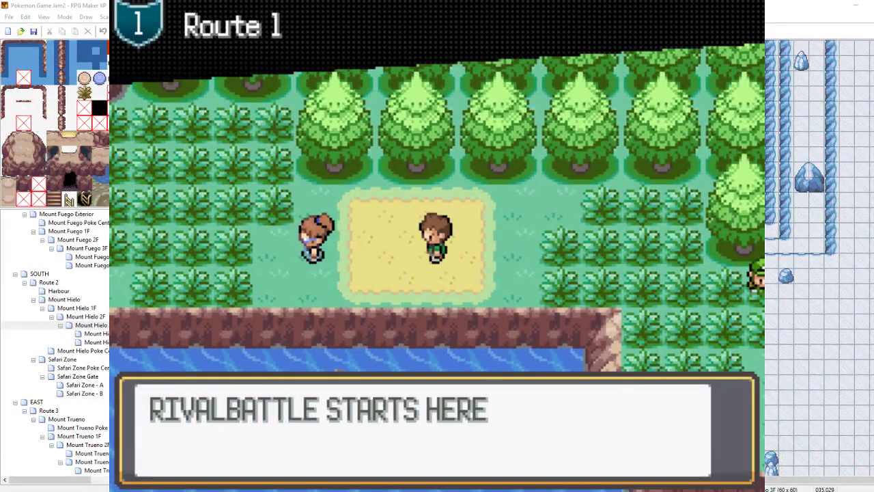
key("Return")
key("Return")
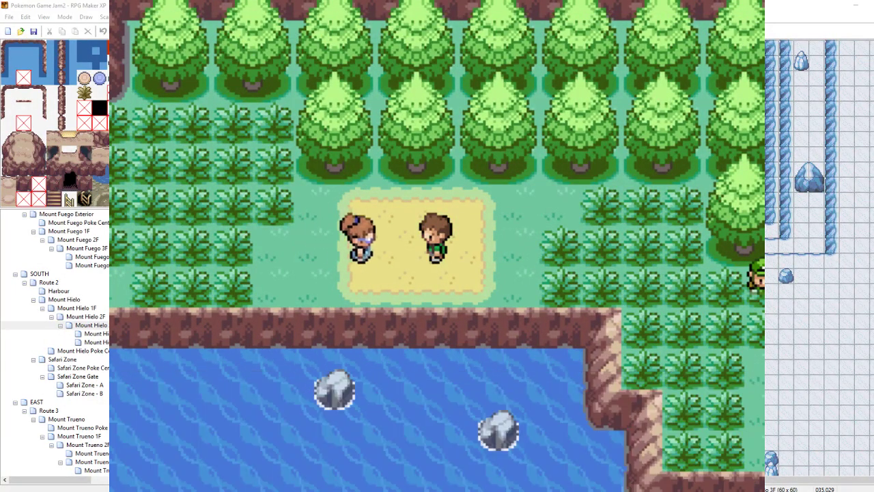
key("Return")
key("Return")
key("Return")
key("Return")
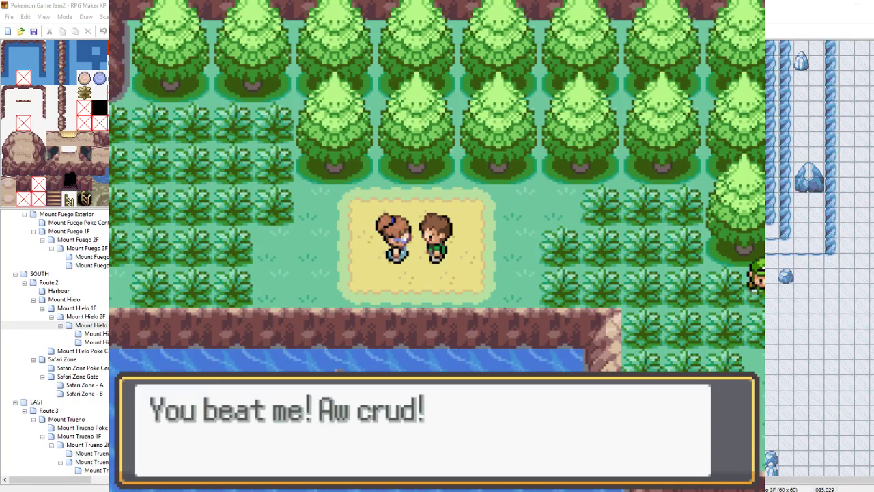
key("Return")
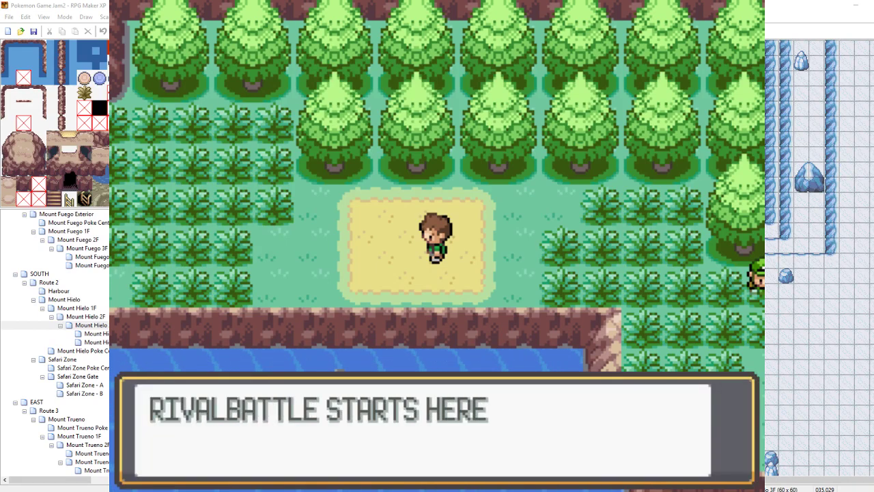
key("Return")
key("Return")
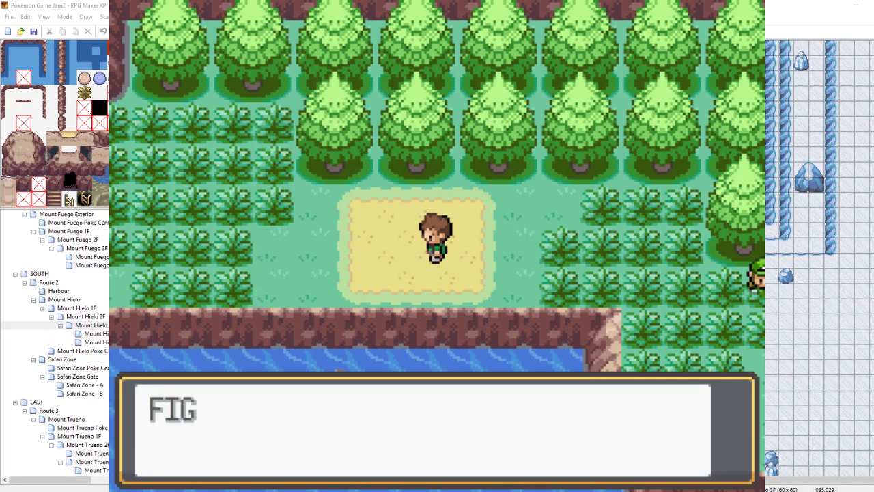
key("Return")
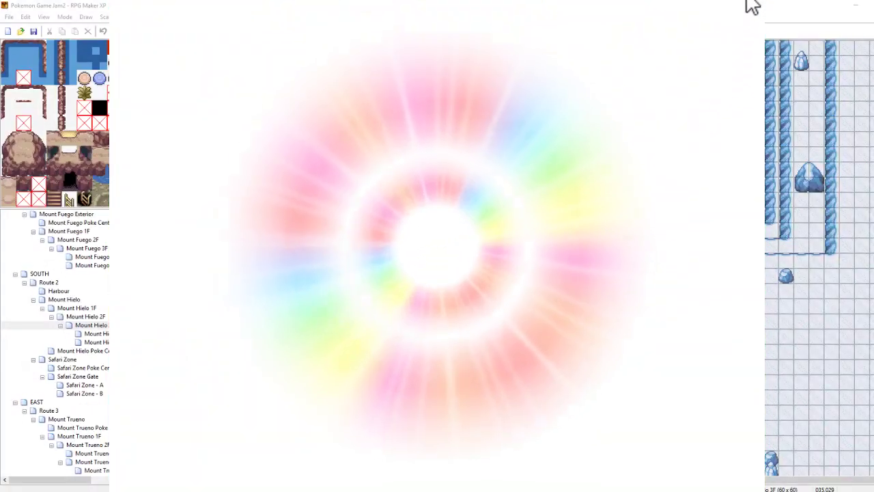
left_click(751, 7)
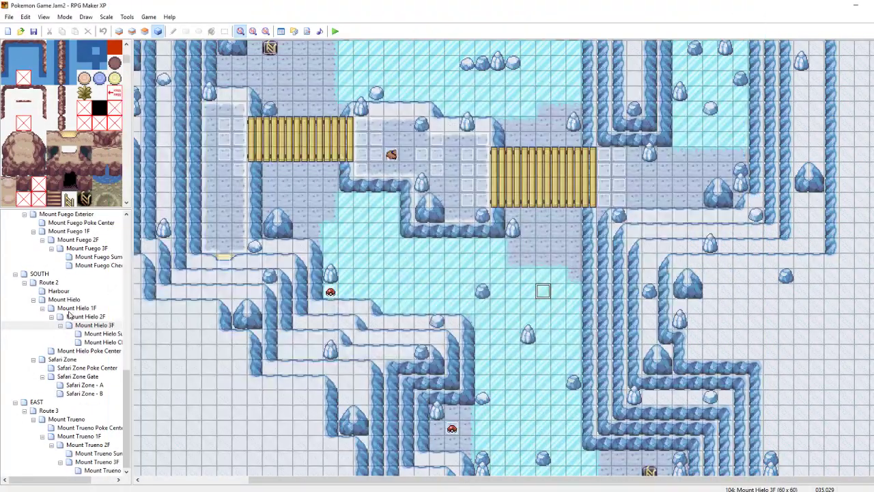
- Set the trigger of Route 1's RivalFight event to Player Touch and save the event
scroll(58, 283, "up", 3)
left_click(54, 274)
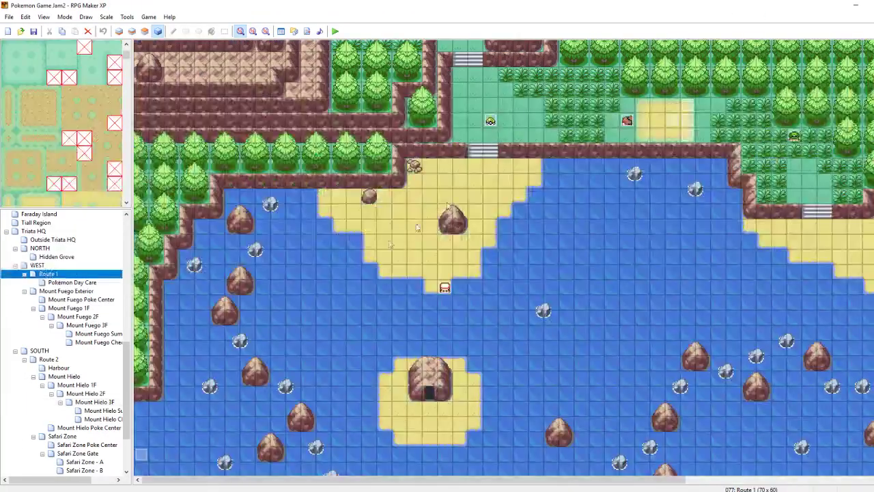
double_click(673, 121)
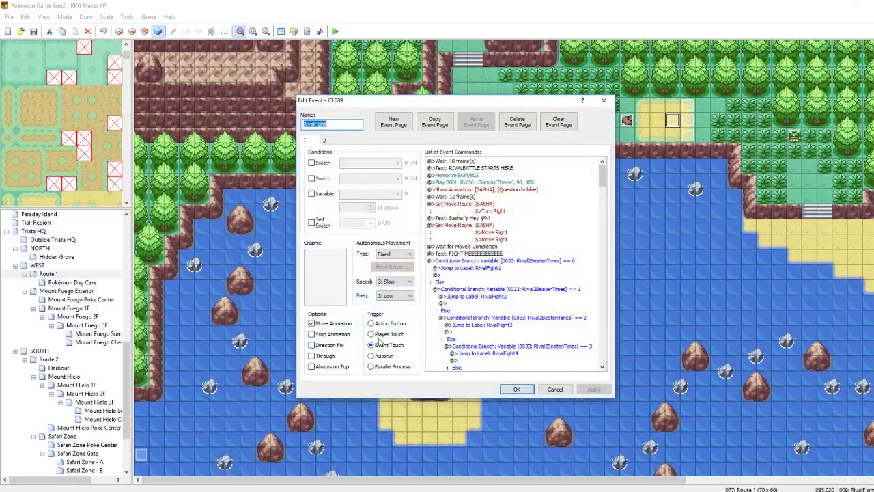
left_click(592, 389)
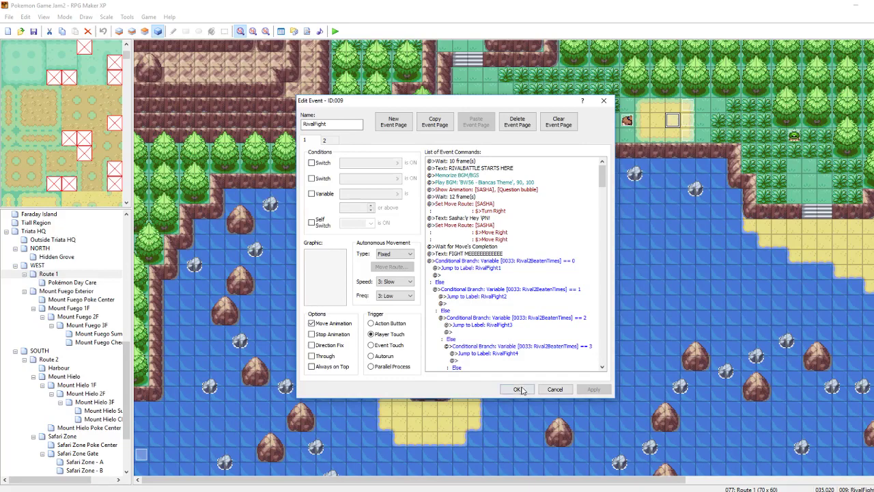
left_click(518, 389)
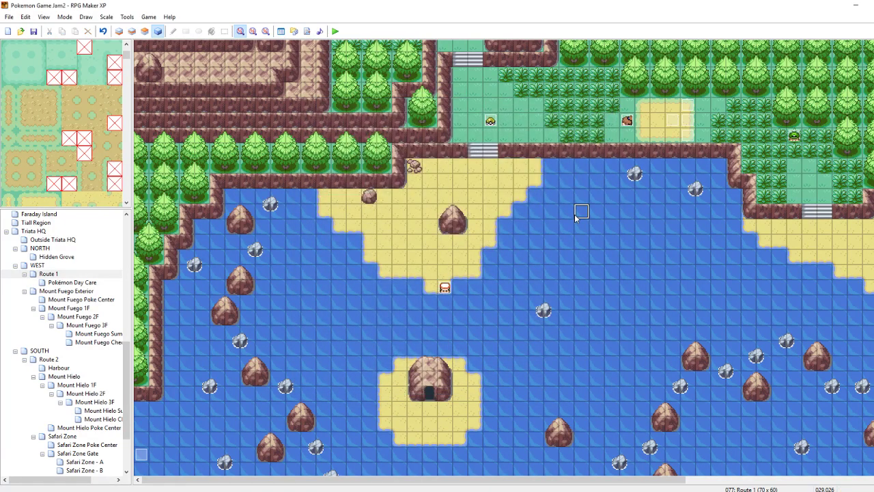
- Playtest the saved game again and go through Sasha's entire rival battle dialogue on Route 1
left_click(335, 31)
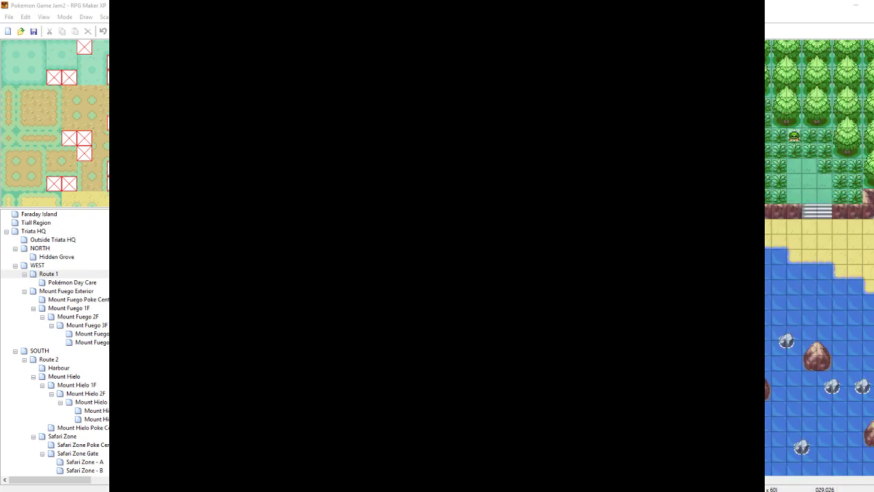
key("Return")
key("Left")
key("Left")
key("Left")
key("Down")
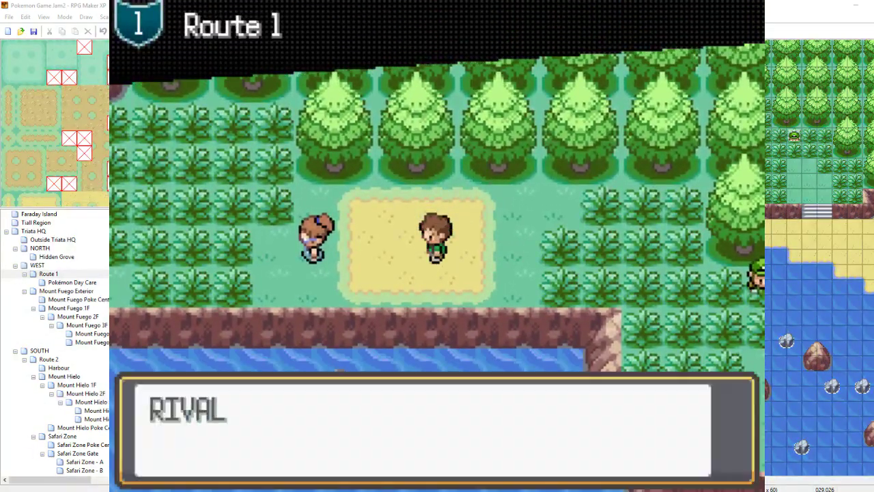
key("Return")
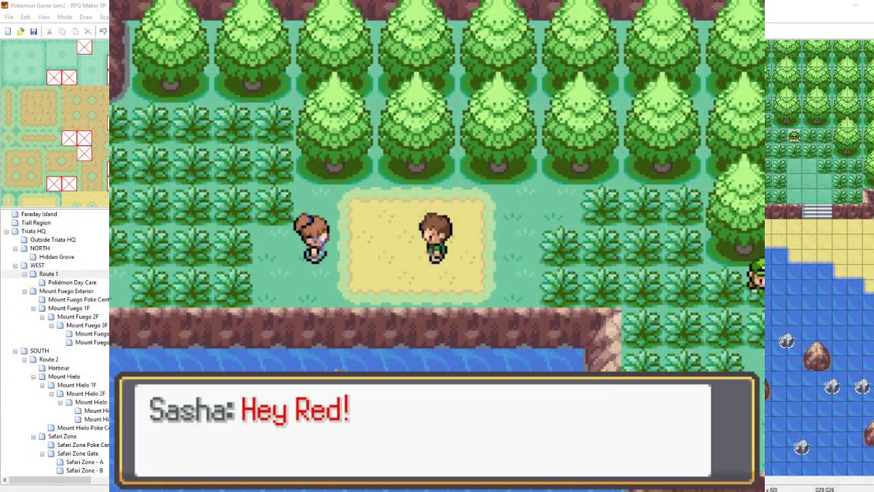
key("Return")
key("Return")
key("Return")
key("Return")
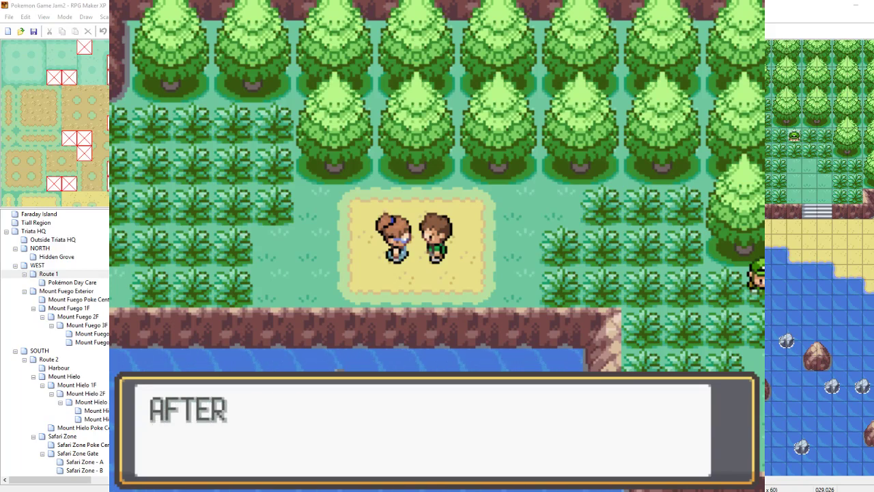
key("Return")
key("Return")
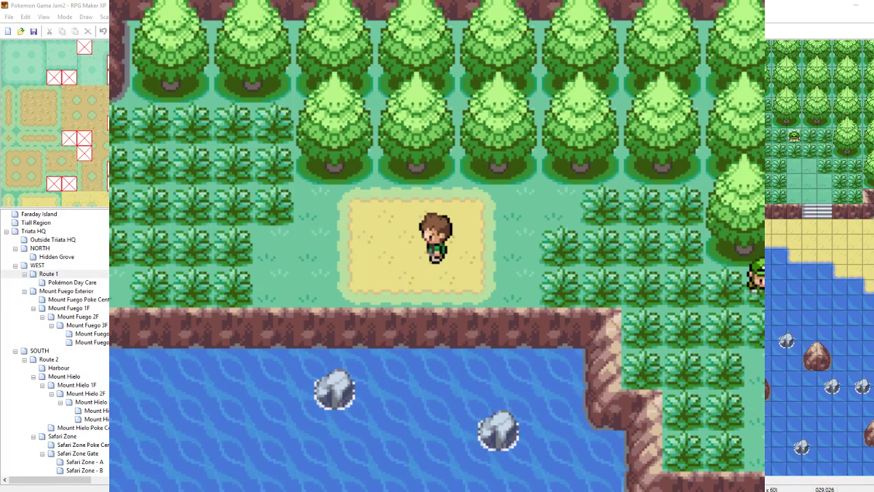
- Test moving the player around the battle spot after Sasha leaves, and close the game
key("Up")
key("Down")
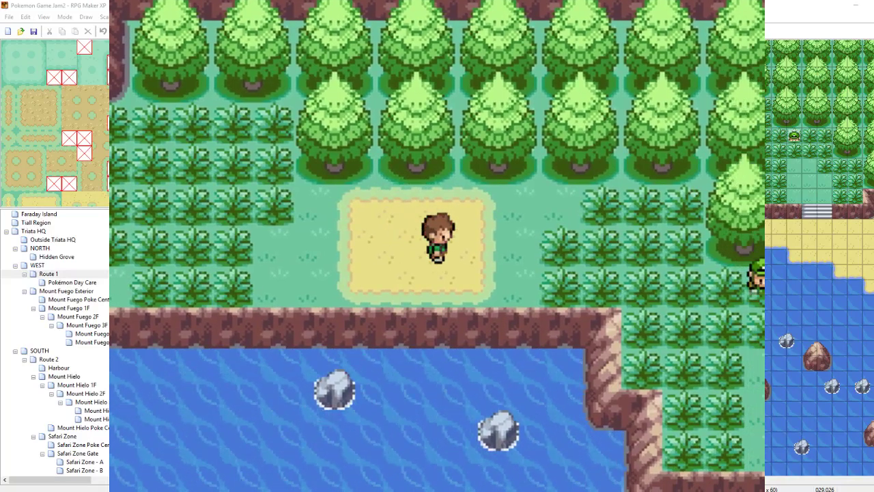
key("Return")
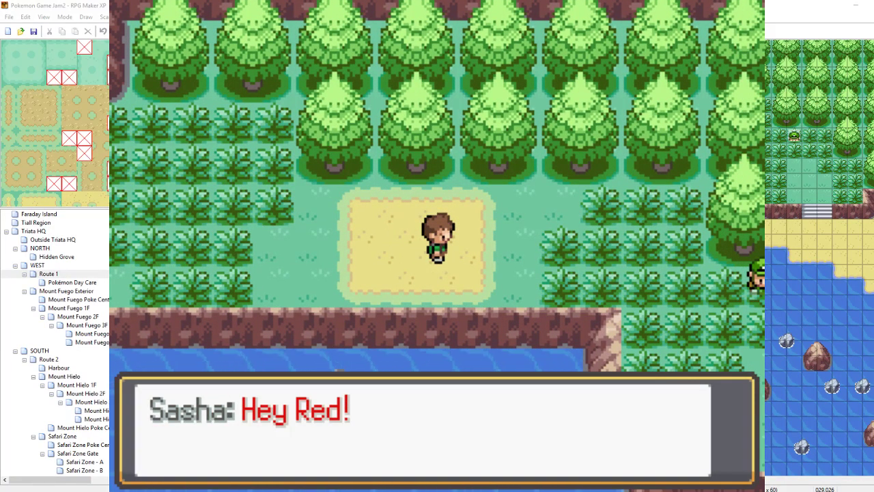
key("alt+F4")
- In Route 1's RivalFight event, change the script call for event 9 to pbSetSelfSwitch(9,"A",true) and apply the change
double_click(672, 124)
left_click(333, 142)
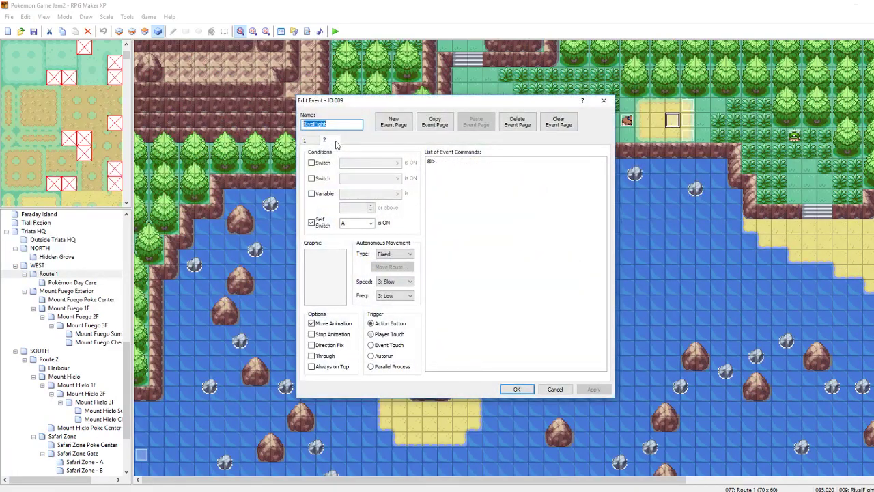
left_click(308, 141)
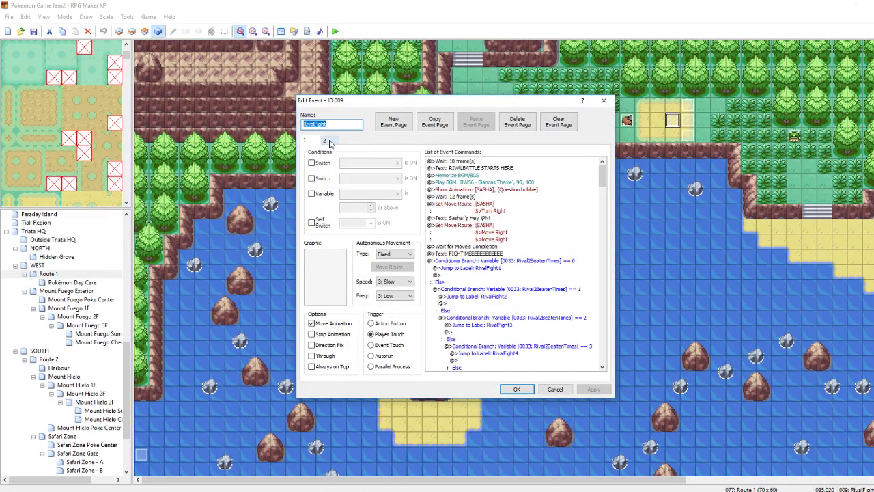
left_click(331, 143)
left_click(304, 142)
left_click_drag(602, 178, 601, 356)
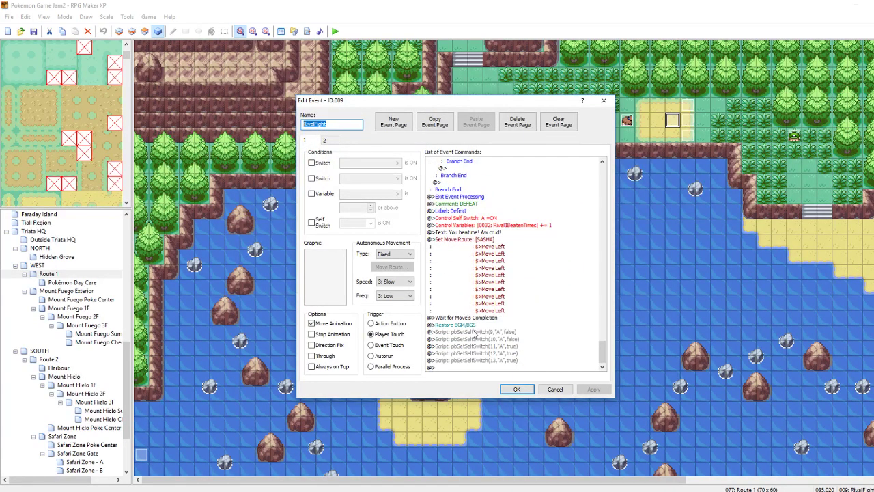
left_click(473, 332)
right_click(486, 339)
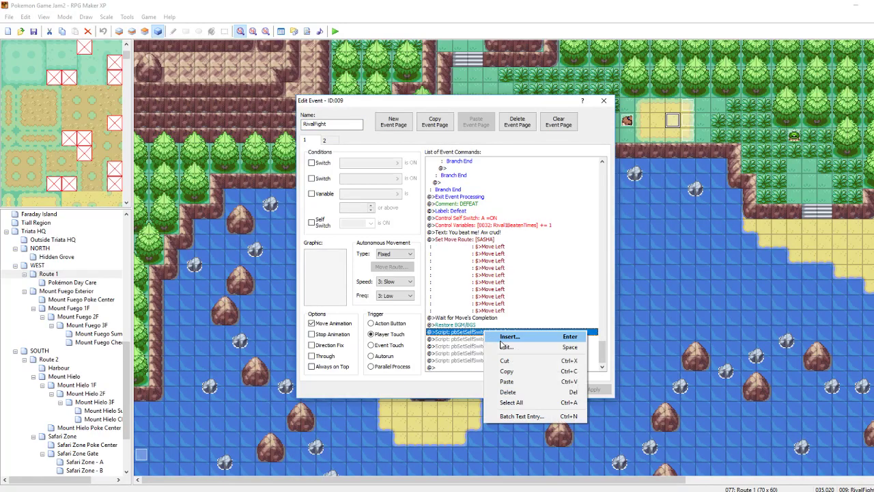
left_click(519, 336)
left_click(577, 363)
right_click(516, 336)
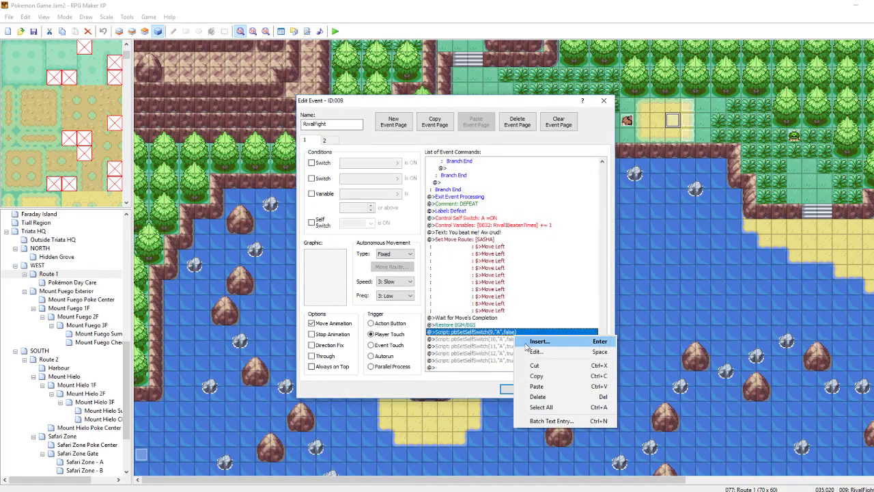
left_click(536, 349)
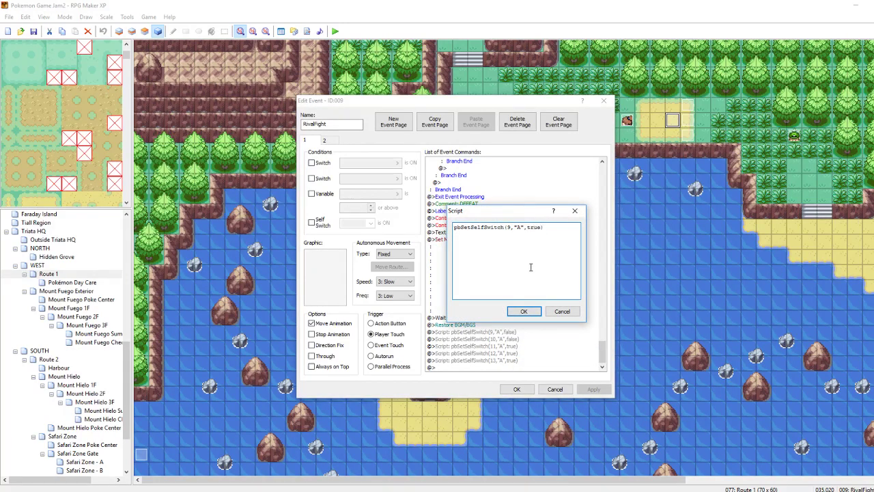
left_click(524, 310)
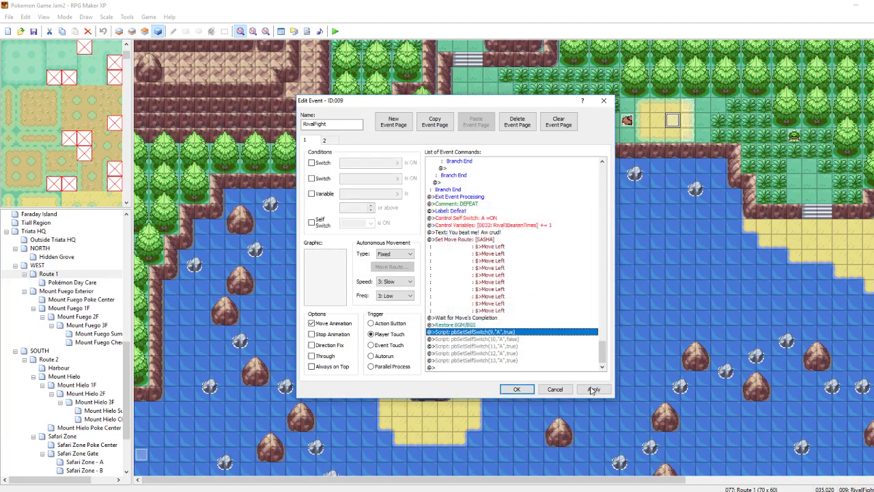
left_click(593, 390)
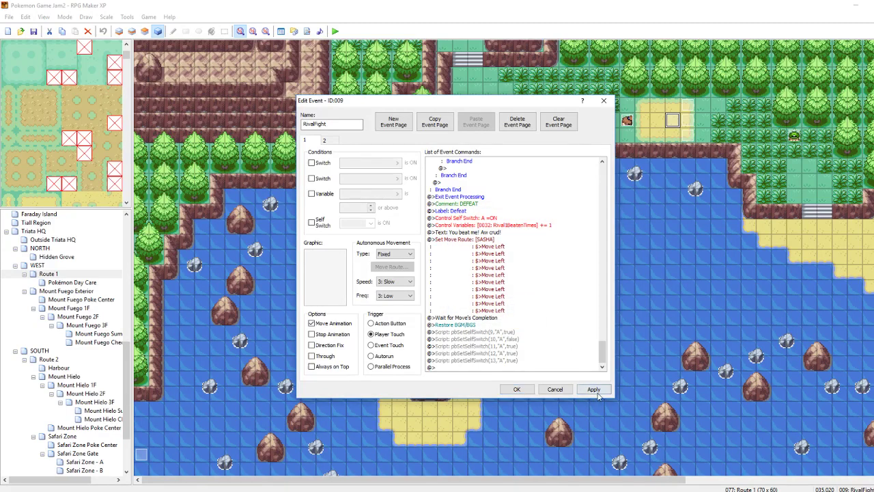
- In Route 1's RivalFight event, change the script call for event 10 to pbSetSelfSwitch(10,"A",true) and save the event
right_click(499, 338)
left_click(517, 352)
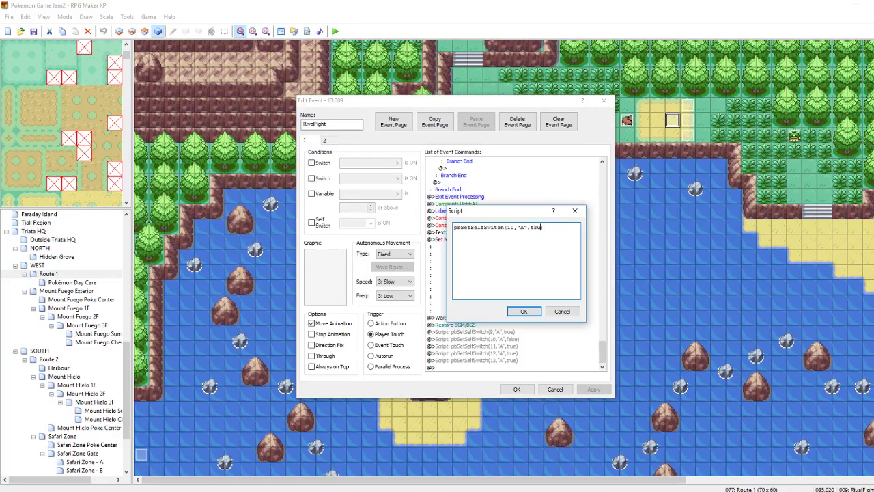
left_click(524, 310)
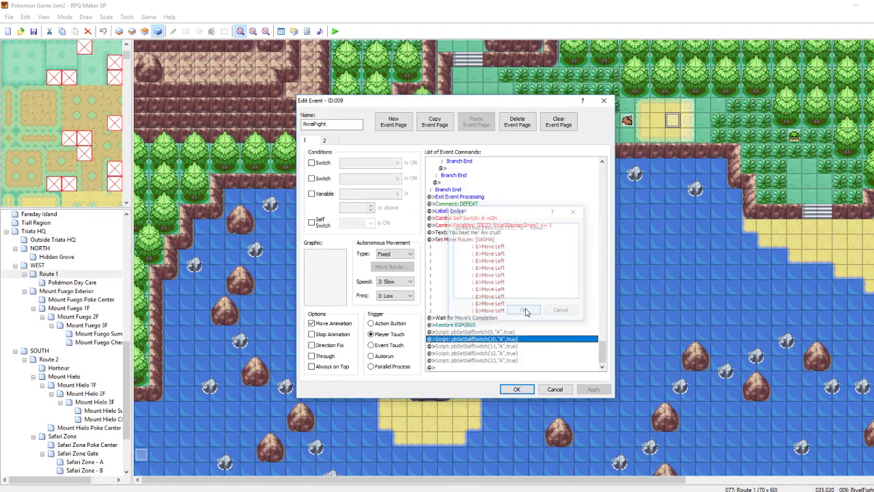
right_click(513, 346)
left_click(469, 386)
left_click(593, 390)
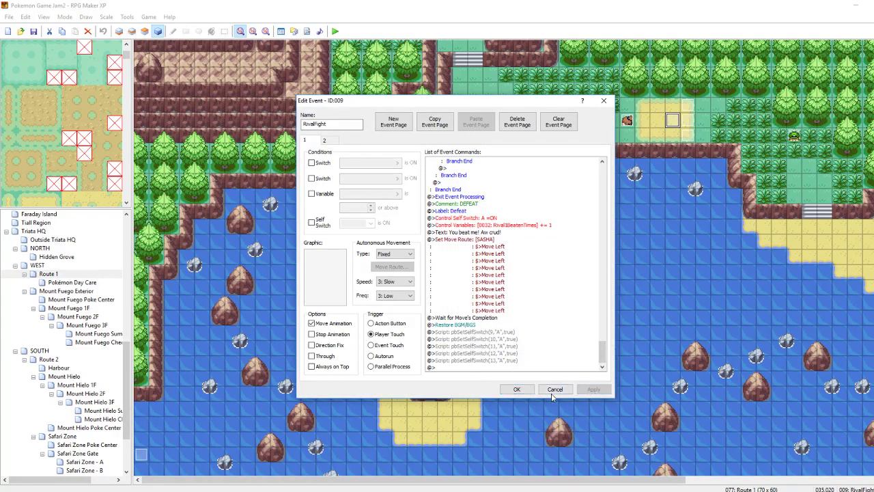
left_click(517, 389)
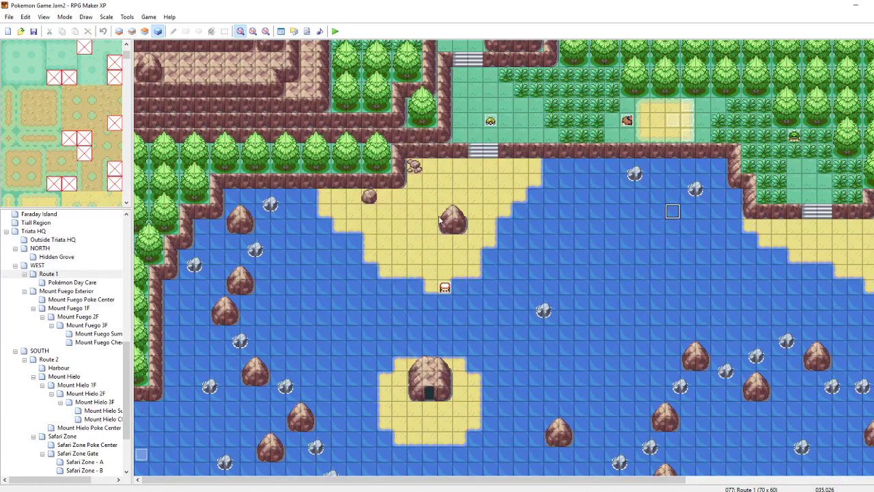
- In Mount Hielo 3F's RivalFight event, change the script call for event 1 to pbSetSelfSwitch(1,"A",true) and save the event
left_click(94, 401)
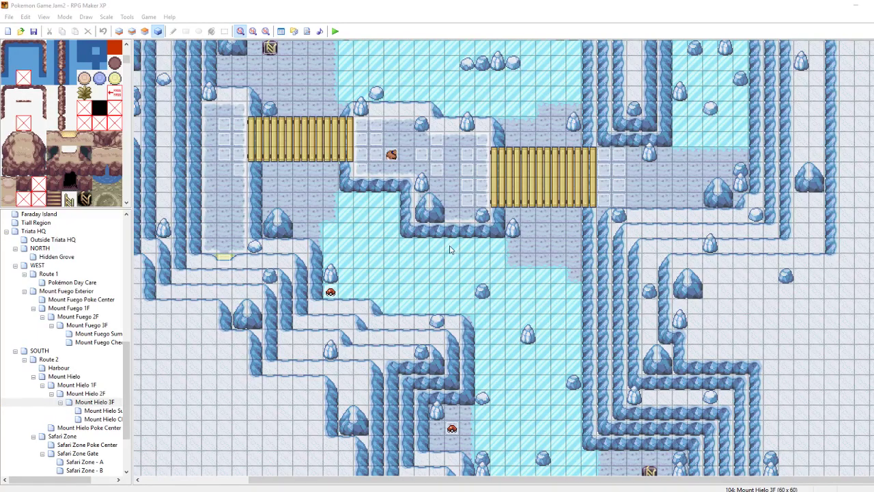
right_click(432, 164)
left_click(456, 163)
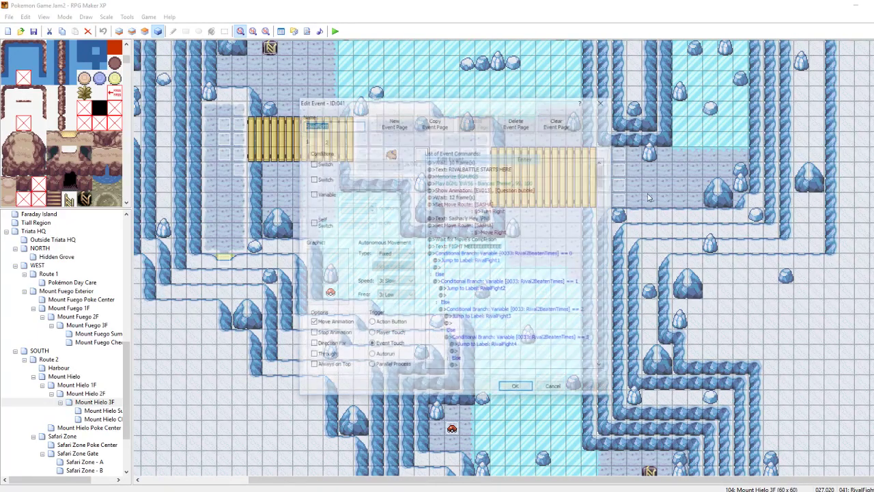
left_click_drag(601, 176, 570, 359)
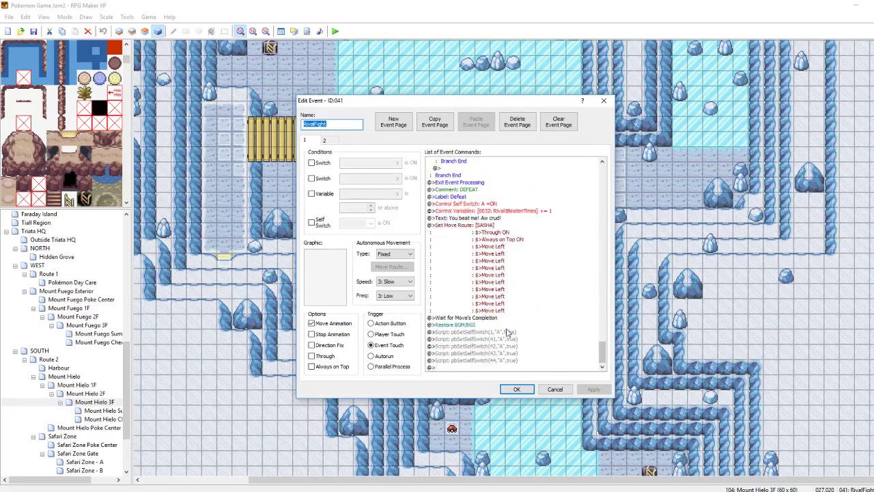
left_click(505, 333)
right_click(506, 332)
left_click(523, 344)
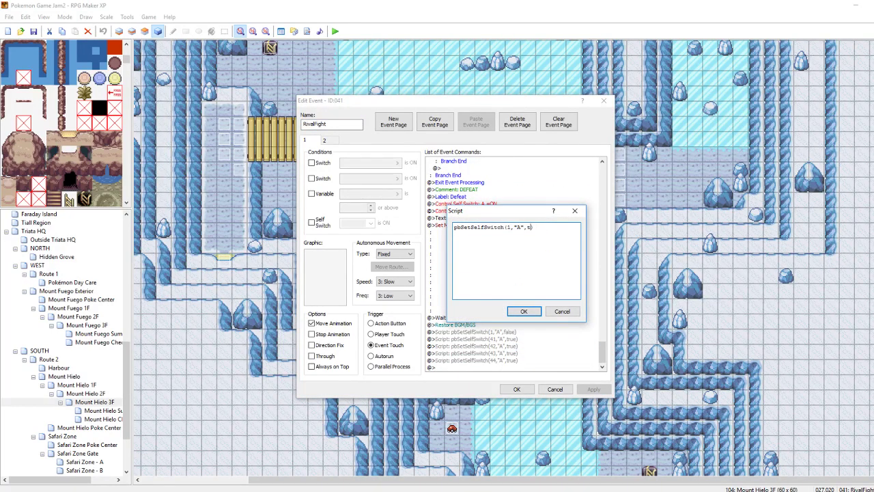
left_click(517, 311)
left_click(517, 388)
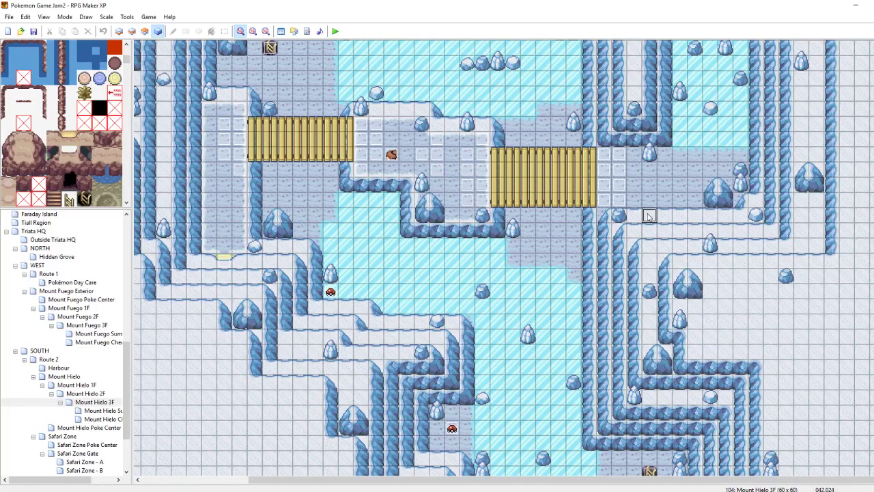
- Playtest the saved game and go through Sasha's rival battle dialogue on Route 1 until she leaves
left_click(335, 31)
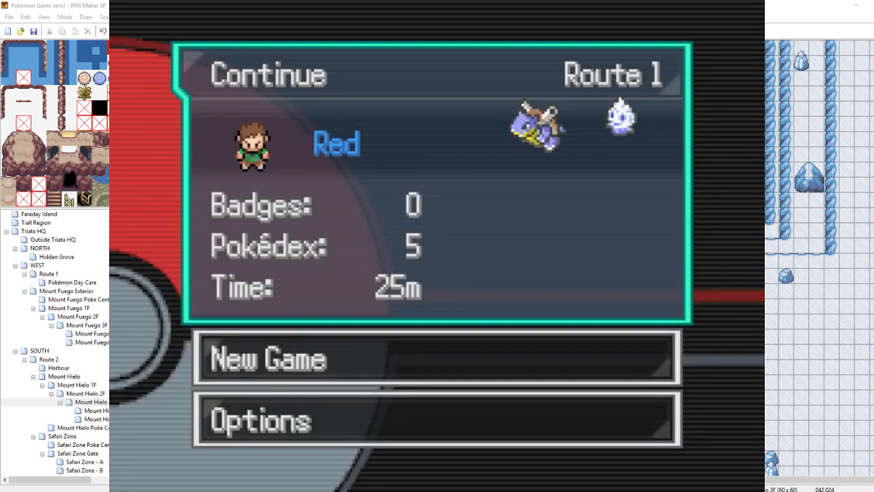
key("Return")
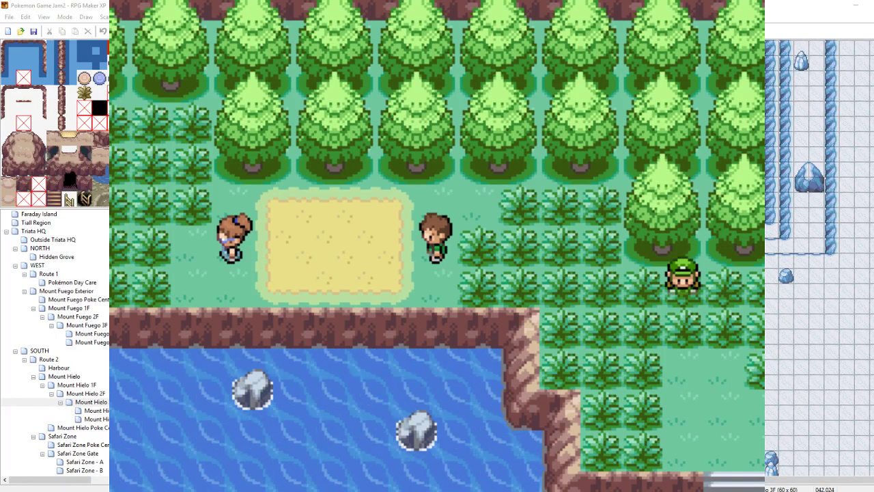
key("Down")
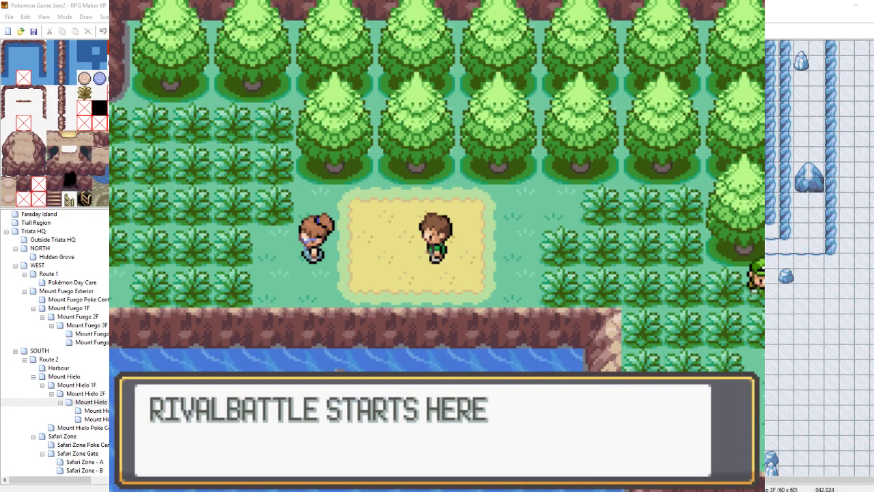
key("Return")
key("Return")
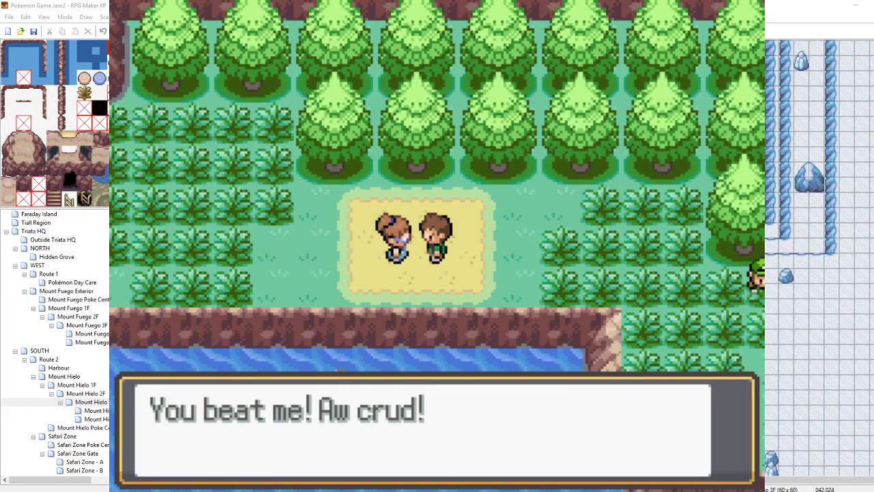
key("Return")
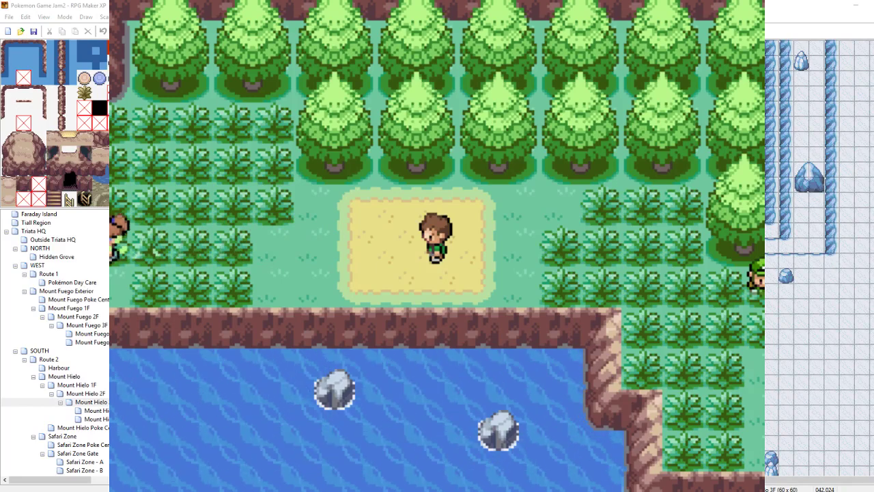
- Walk the player around the sandy battle spot and past the tall grass to check that the rival battle does not repeat
key("Down")
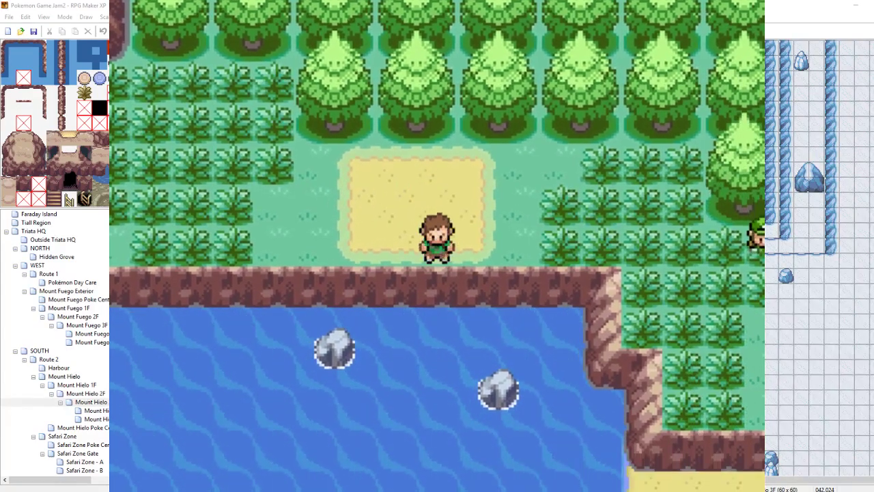
key("Up")
key("Down")
key("Left")
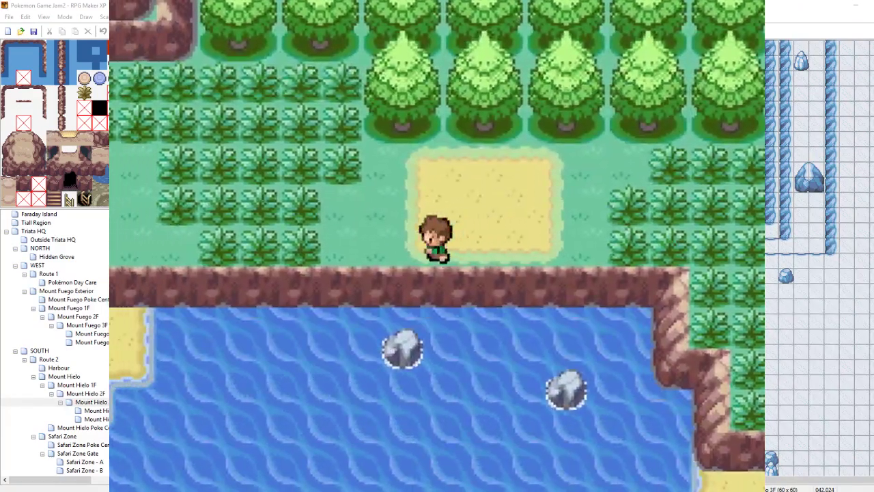
key("Left")
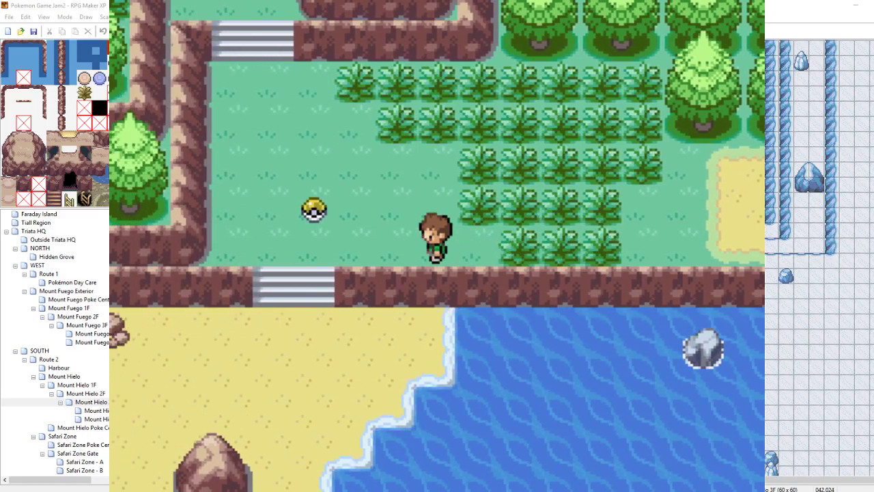
- Warp the player to the Mount Hielo 3F map using the game's debug options
key("Down")
key("Down")
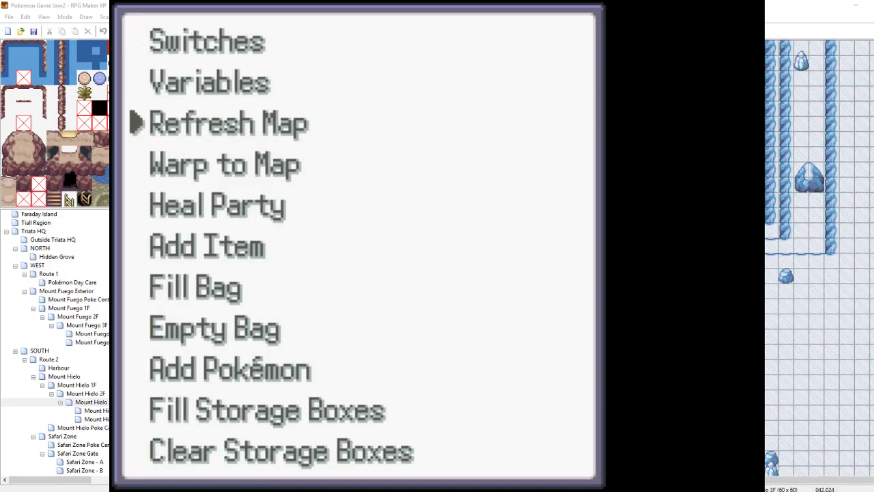
key("Down")
key("Return")
key("Right")
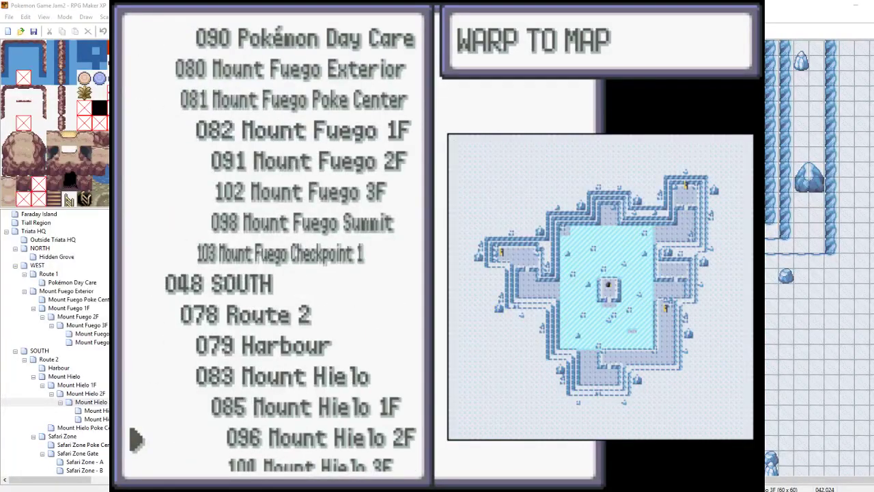
key("Return")
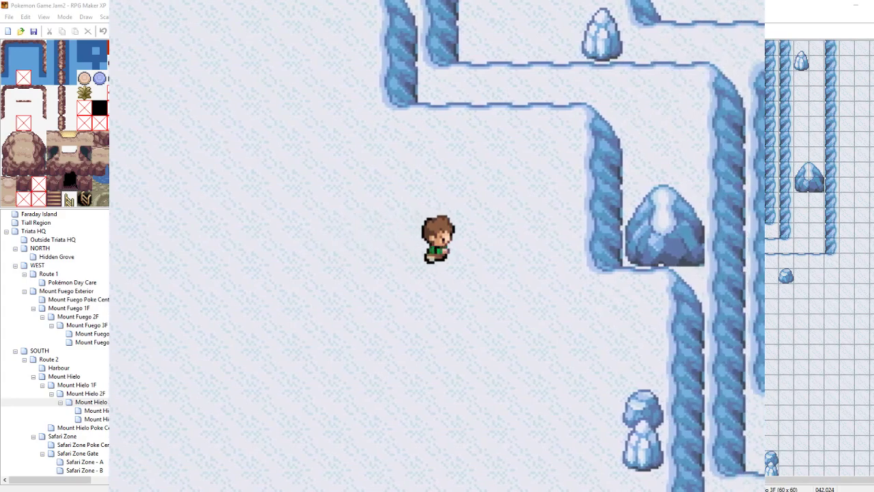
- Move the player across the cliffs and ice of Mount Hielo 3F to the ground in front of Sasha
key("Right")
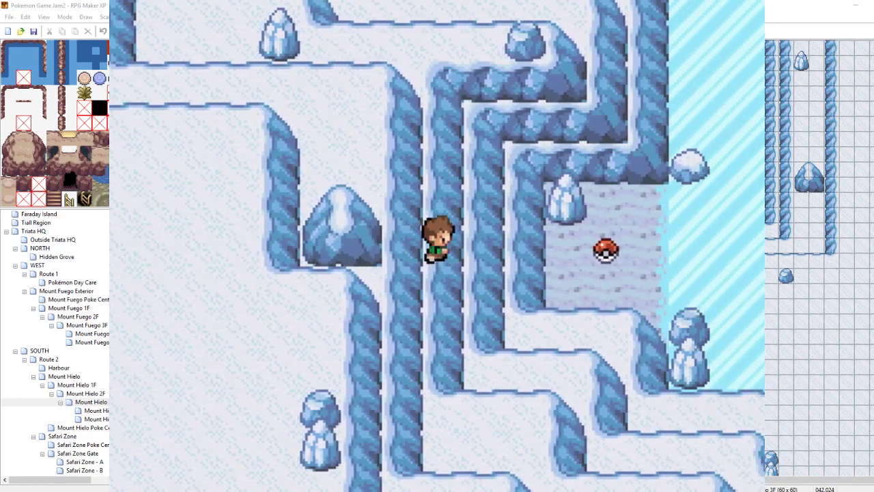
key("Up")
key("Up")
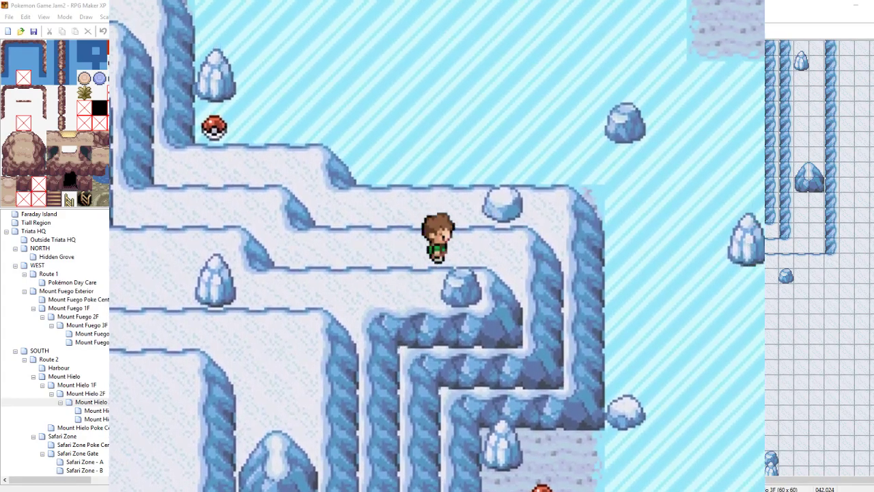
key("Up")
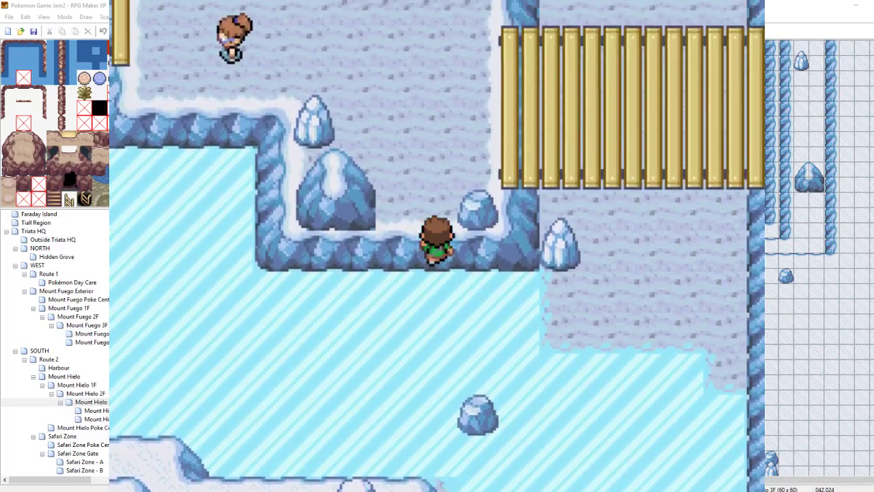
key("Down")
- Save the game on Mount Hielo 3F over the existing save file and return to the map
key("Escape")
key("Down")
key("Down")
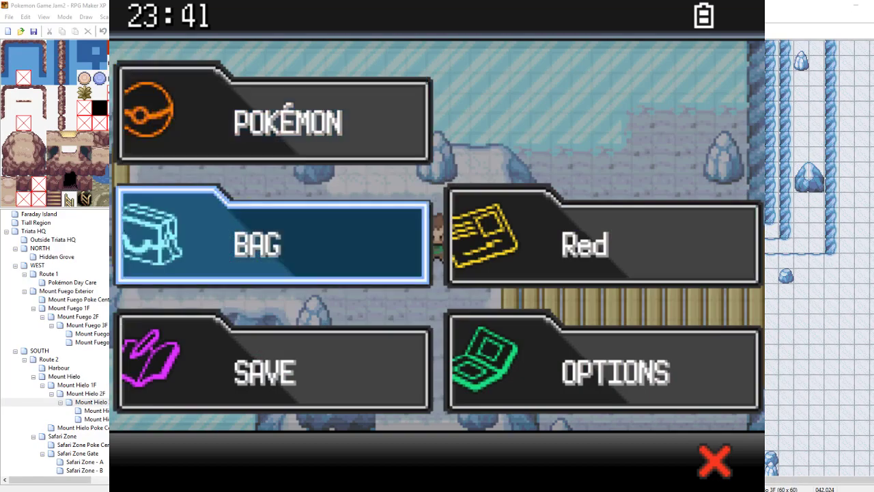
key("Return")
key("Return")
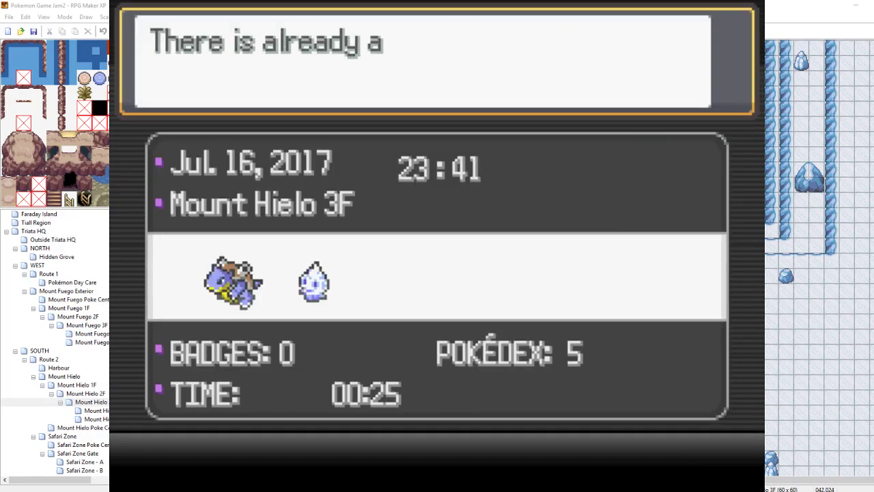
key("Return")
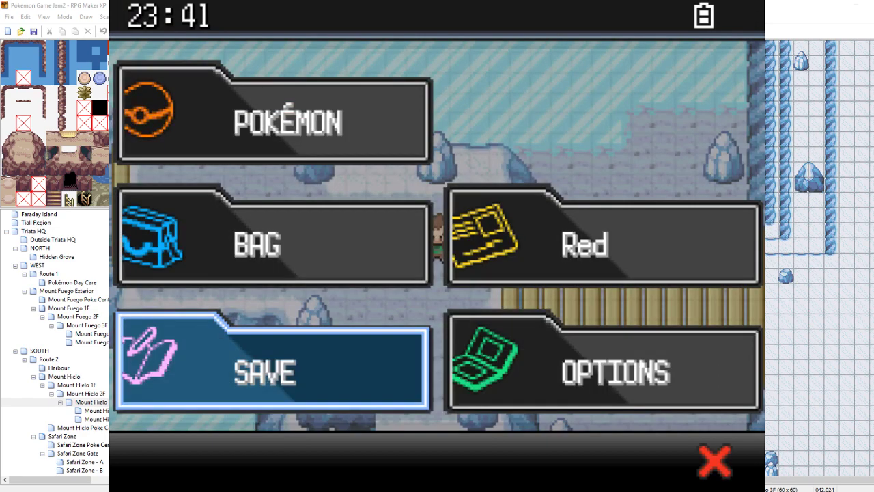
key("Escape")
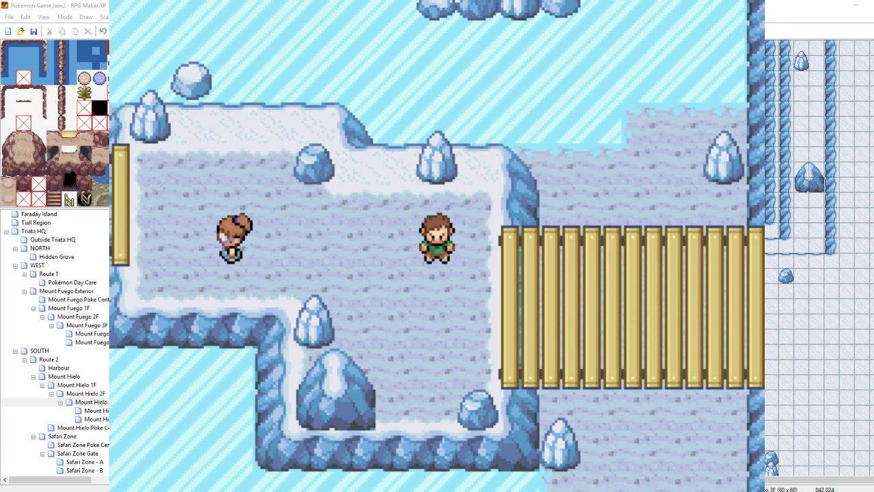
- Walk up to Sasha on Mount Hielo 3F to test her rival battle, and close the game during the fight
key("Left")
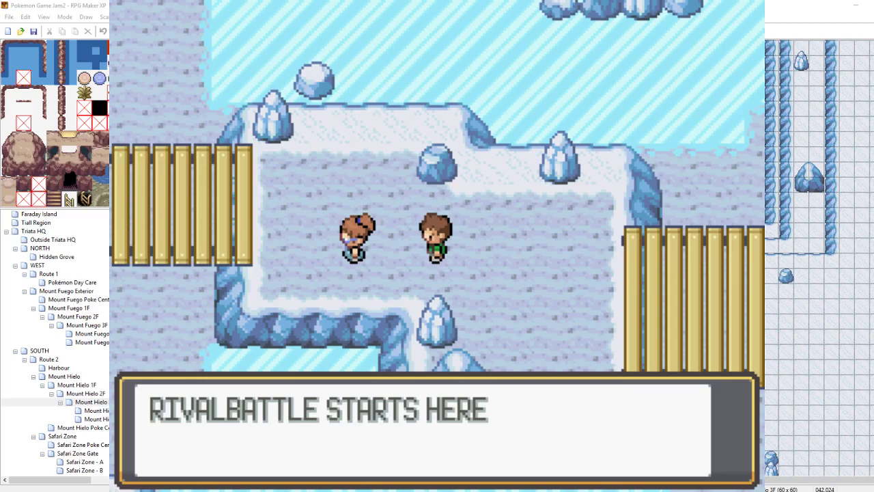
key("Return")
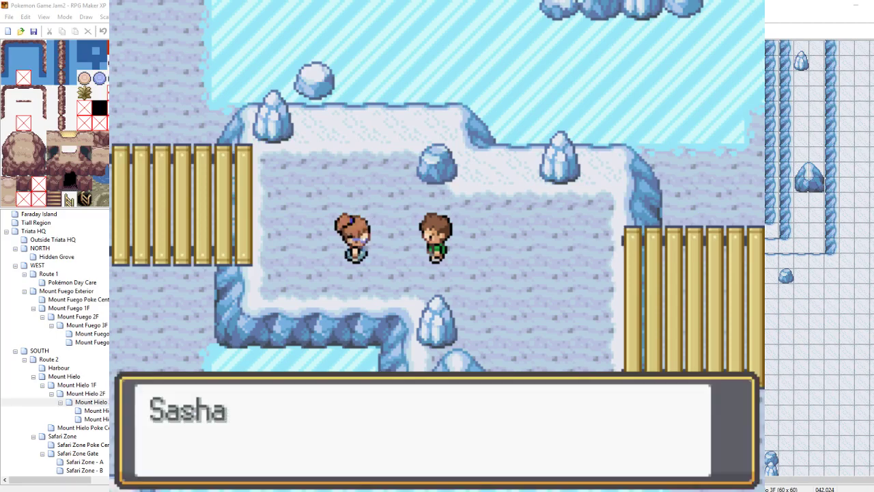
key("Return")
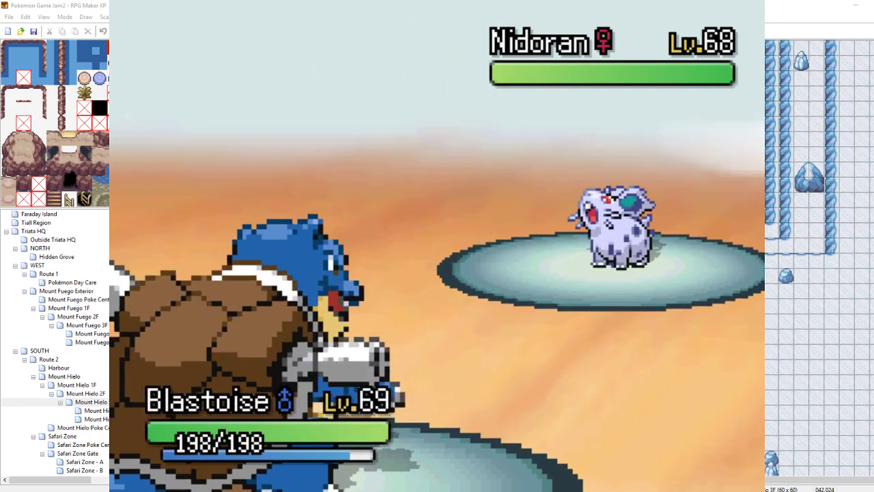
key("alt+Return")
key("alt+F4")
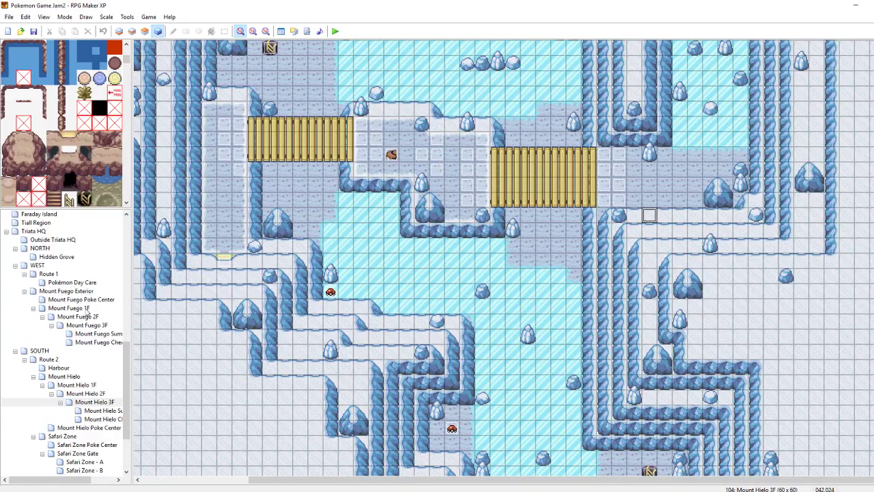
- Change the variable increased in the Defeat section of Route 1's RivalFight event to Rival2BeatenTimes
left_click(87, 309)
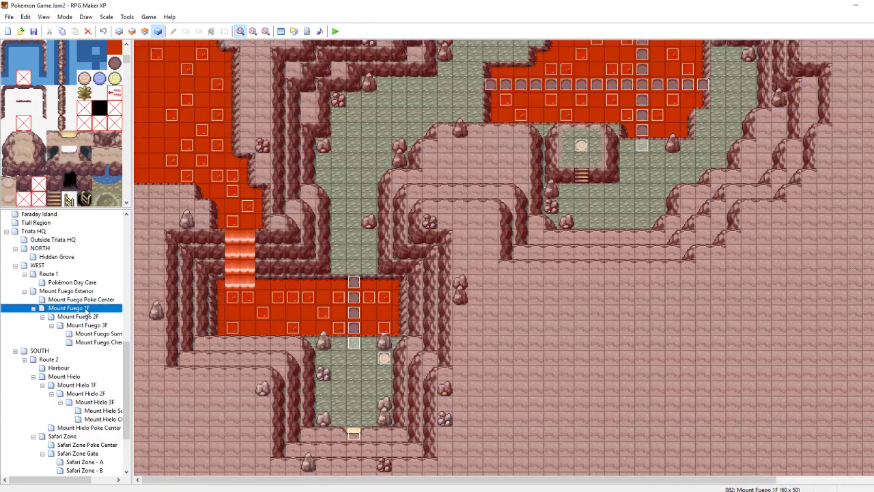
left_click(58, 273)
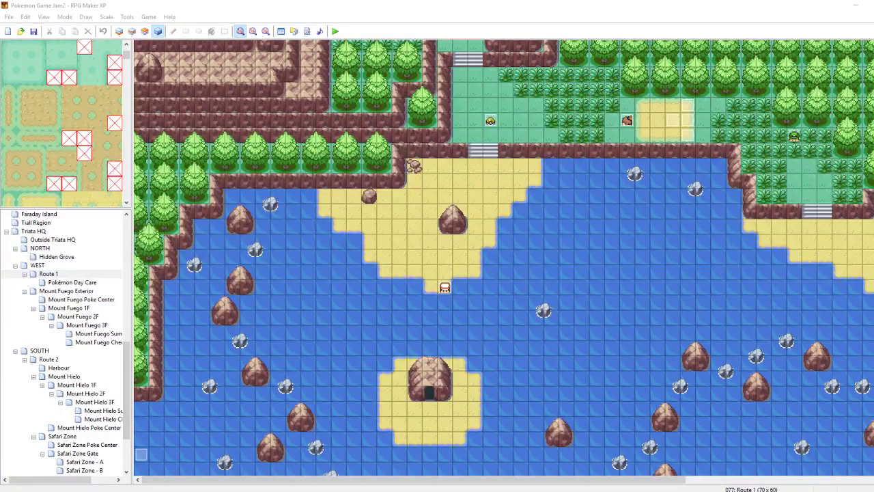
double_click(672, 118)
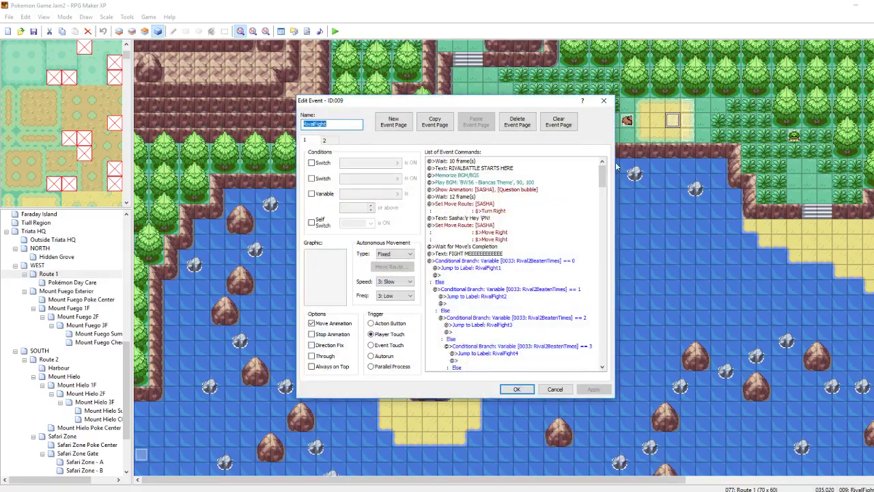
left_click_drag(601, 171, 601, 349)
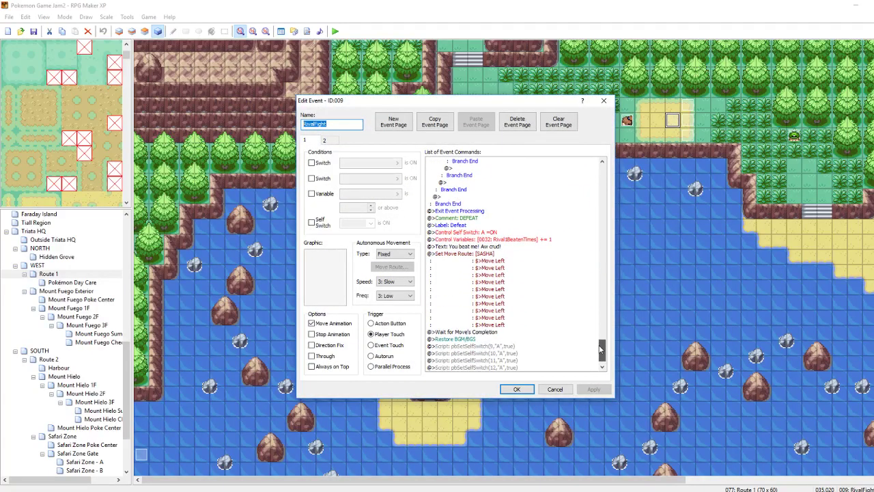
right_click(503, 240)
left_click(512, 256)
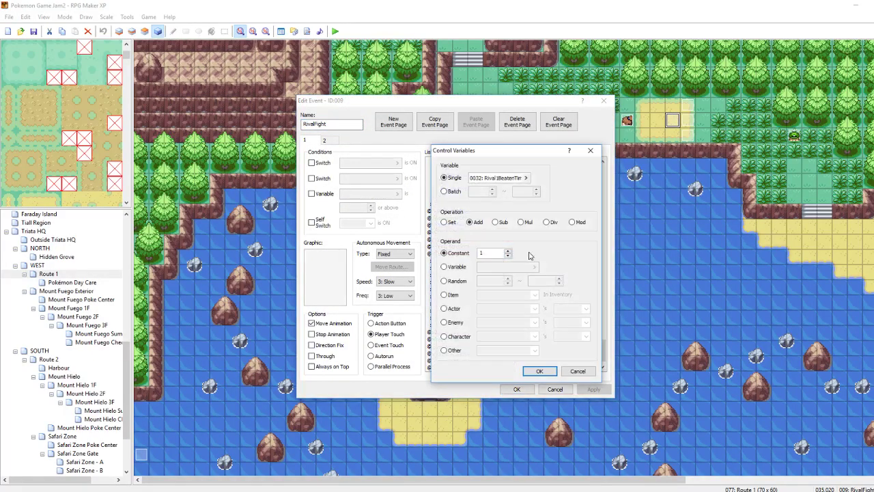
left_click(503, 177)
left_click(525, 275)
left_click(488, 366)
left_click(539, 371)
scroll(557, 302, "down", 1)
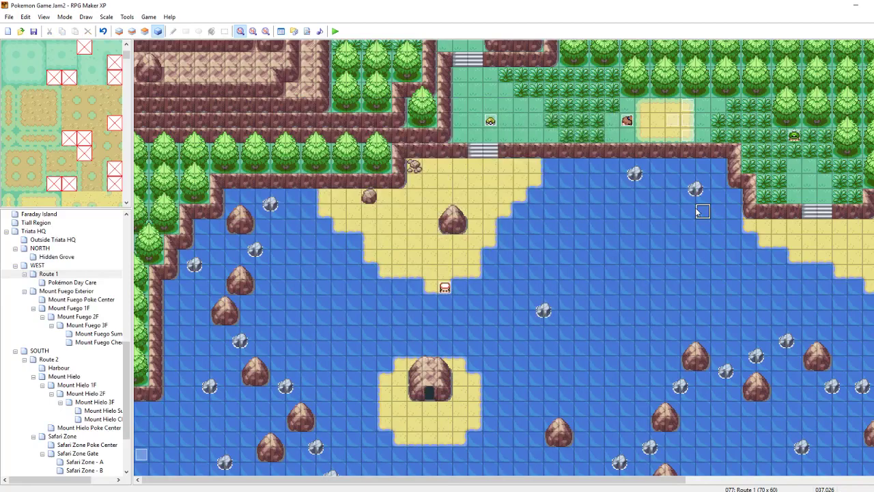
- Retarget the question-bubble animation in the Mount Hielo 3F RivalFight event to the SASHA character and apply the change
left_click(88, 384)
left_click(94, 402)
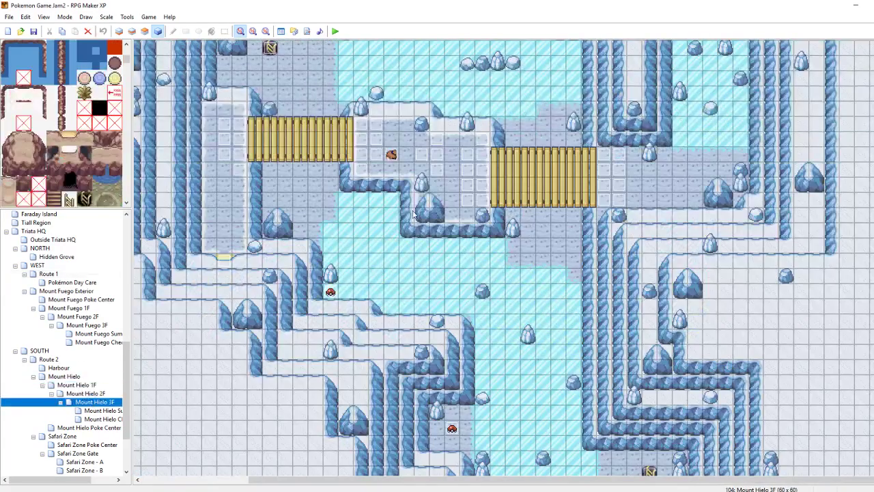
right_click(422, 158)
left_click(444, 159)
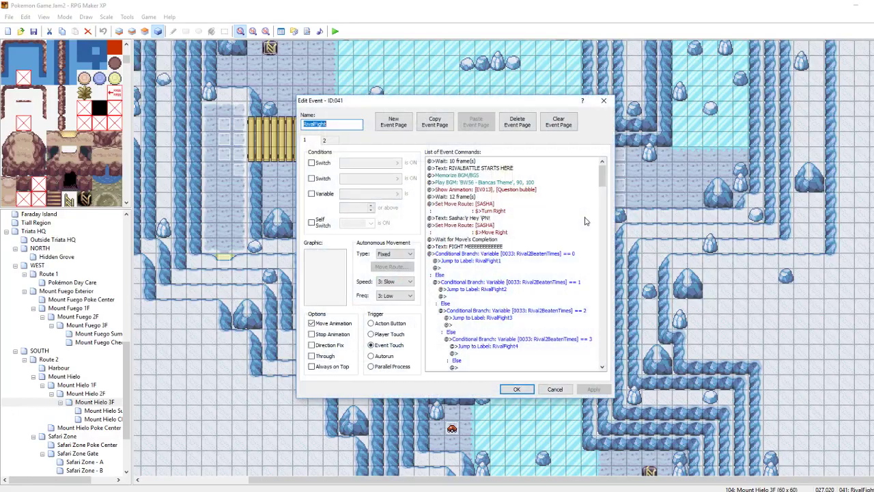
right_click(505, 196)
left_click(519, 204)
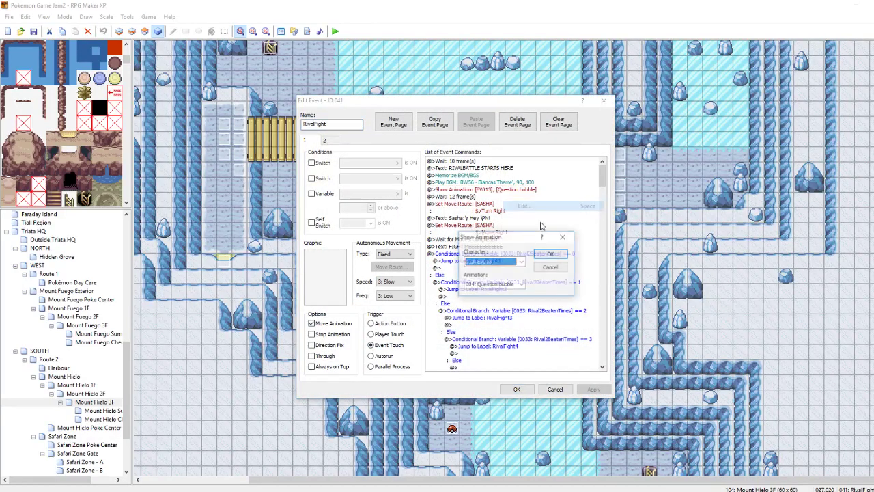
left_click(515, 262)
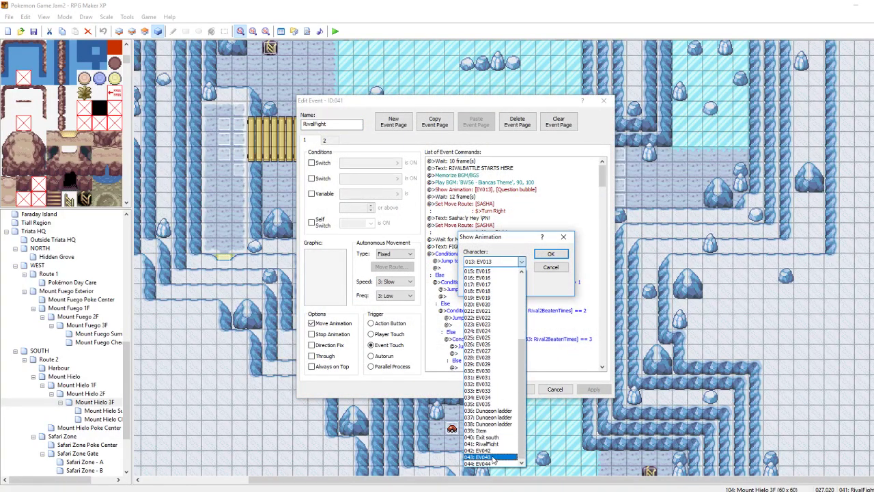
scroll(495, 435, "down", 1)
scroll(495, 435, "up", 5)
left_click(484, 279)
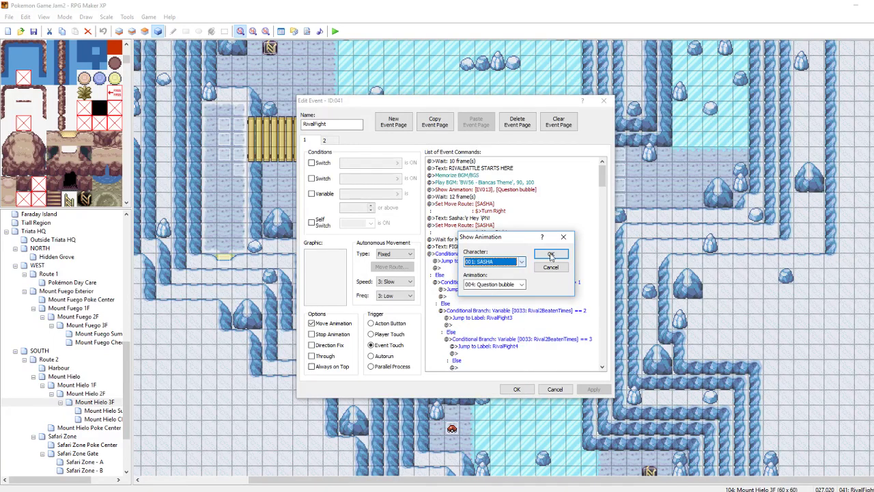
left_click(550, 253)
left_click(596, 391)
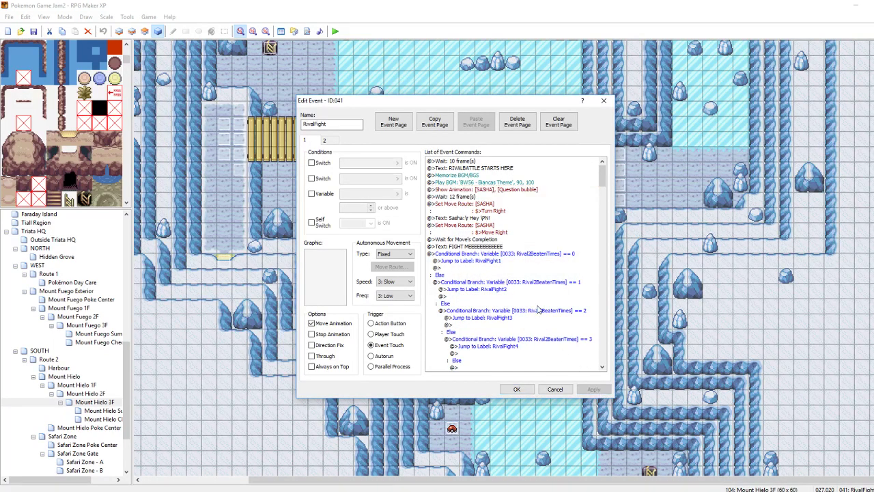
left_click(517, 391)
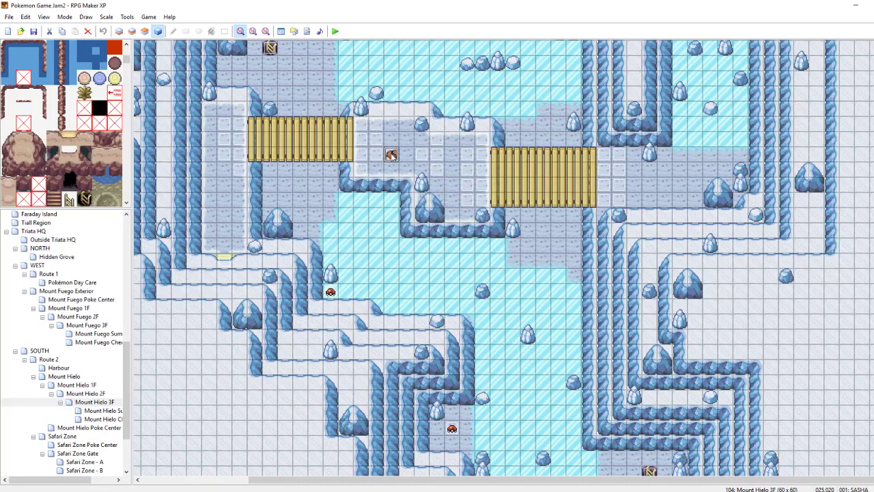
- Review the command list of the RivalFight event beside Sasha on Mount Hielo 3F
right_click(391, 155)
left_click(416, 151)
right_click(419, 152)
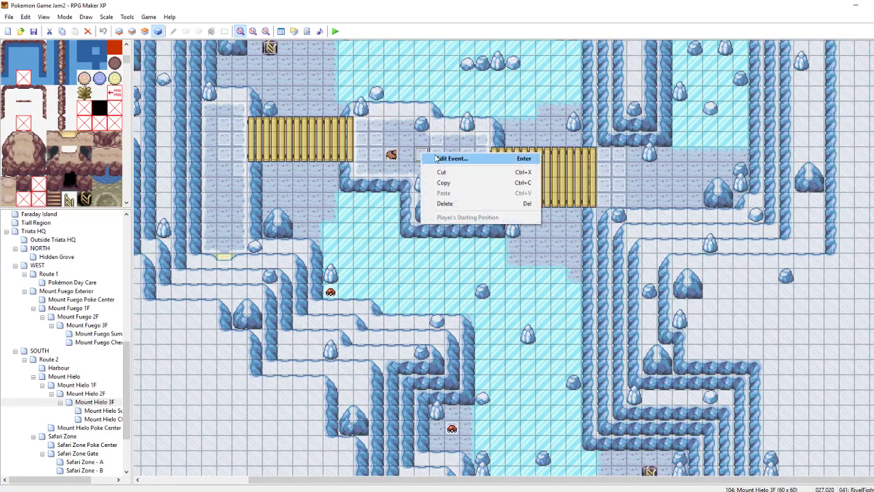
left_click(439, 161)
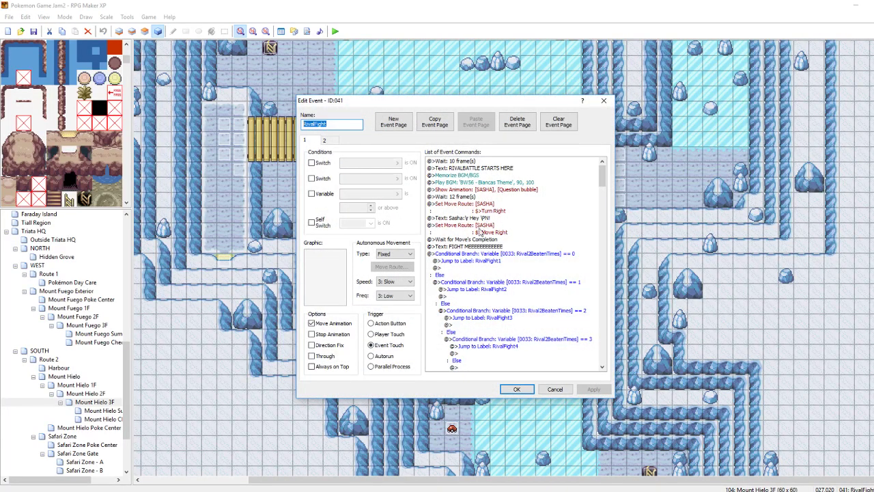
left_click(516, 390)
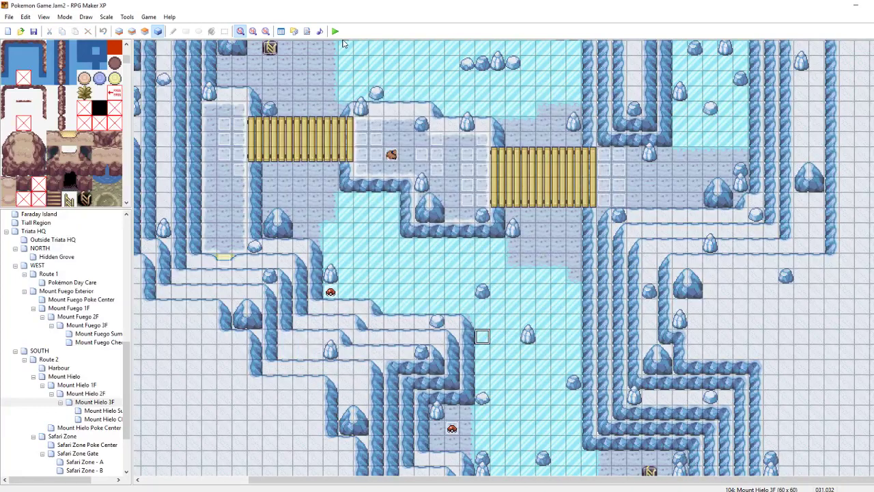
- Start a playtest from the Mount Hielo 3F save and walk the player toward Sasha to test her event
left_click(335, 32)
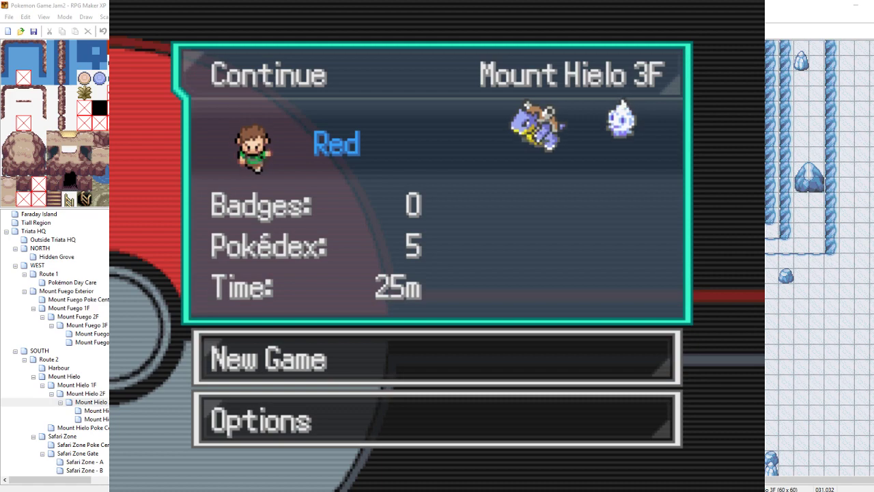
key("Return")
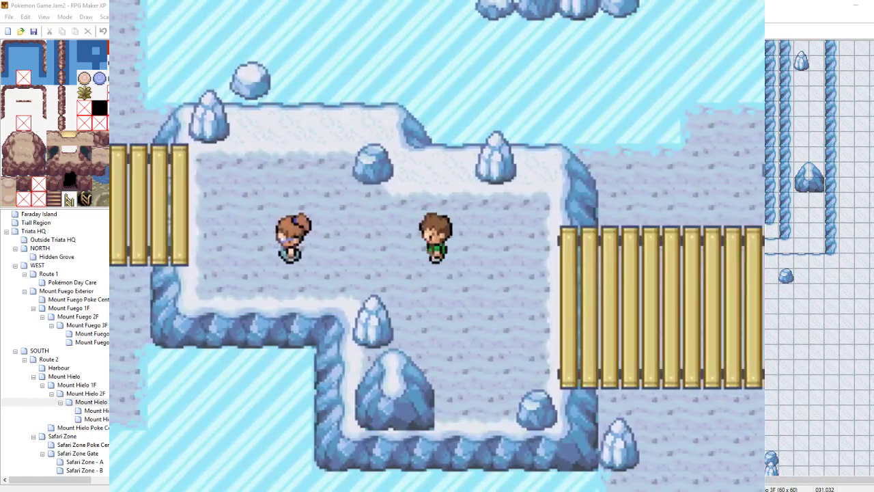
key("Return")
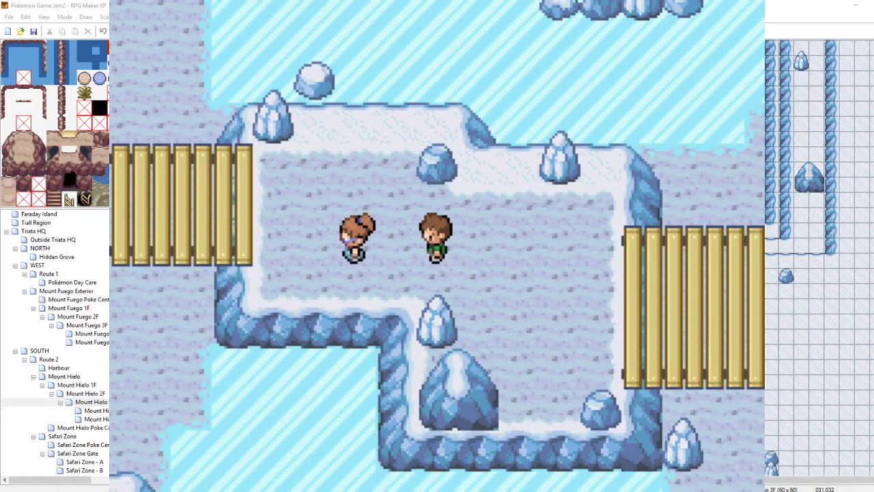
key("Return")
key("Return")
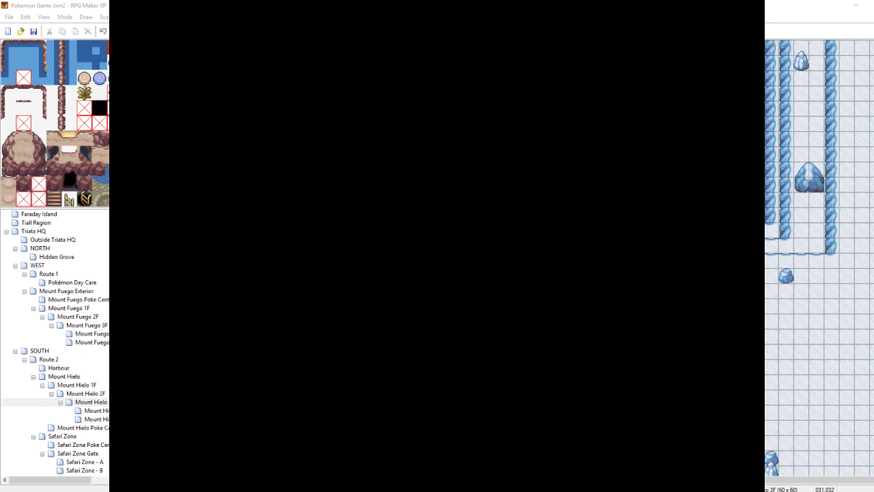
- Playtest the professor's introduction from a new game up to the boy-or-girl question and quit the playtest
key("Down")
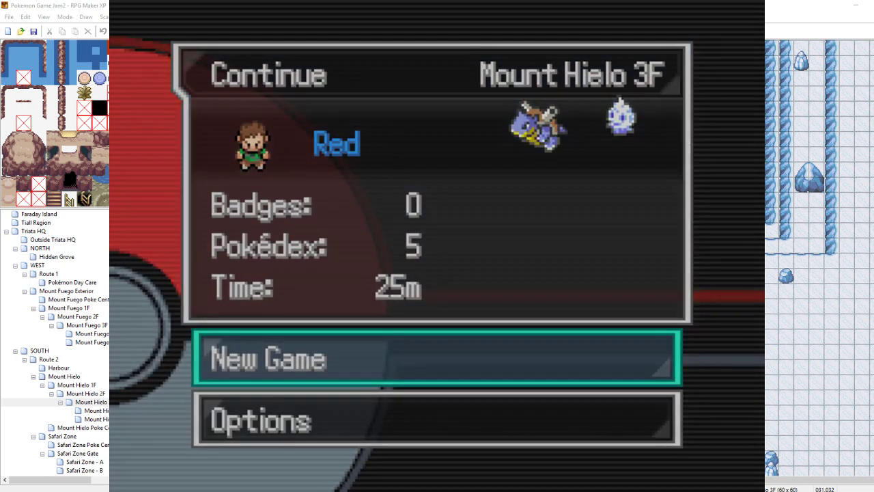
key("Return")
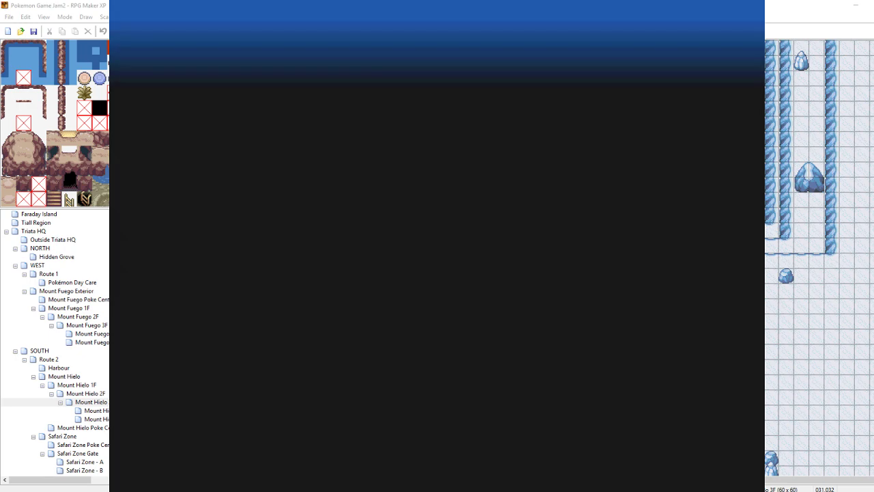
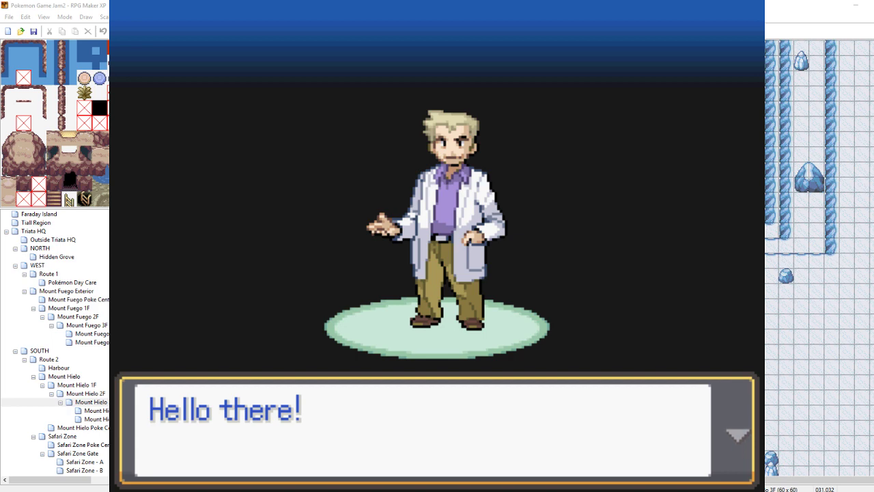
key("Return")
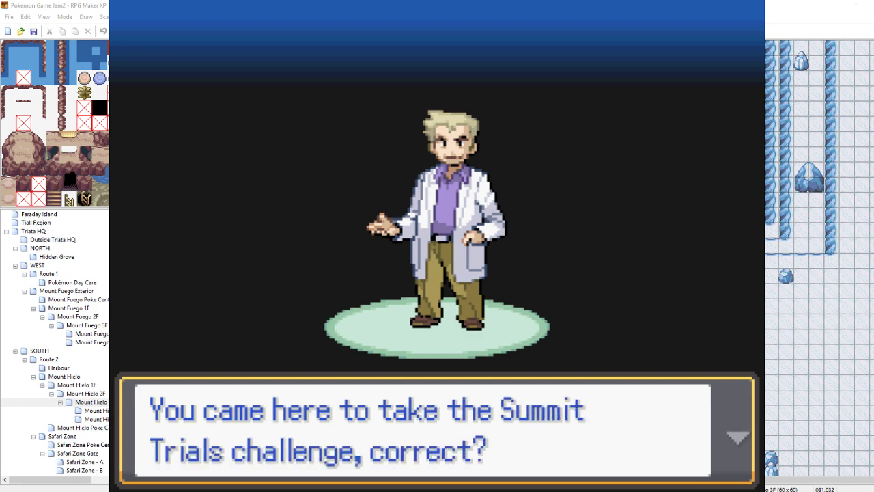
key("Return")
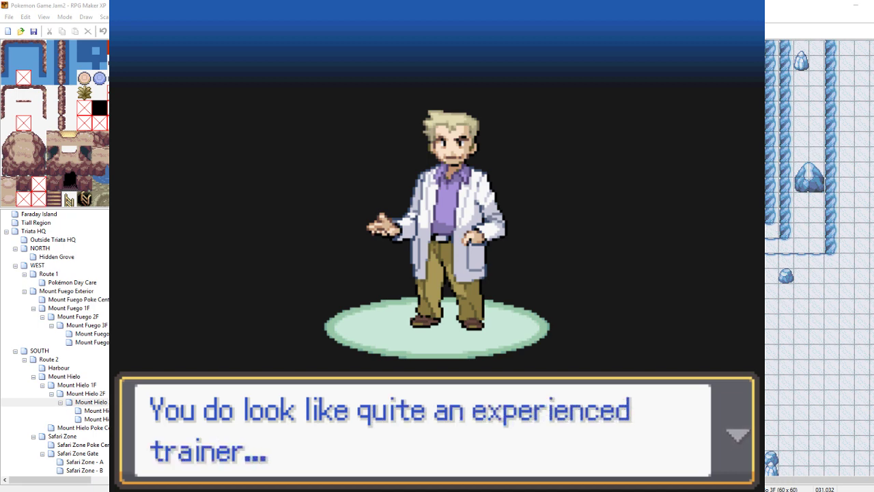
key("Return")
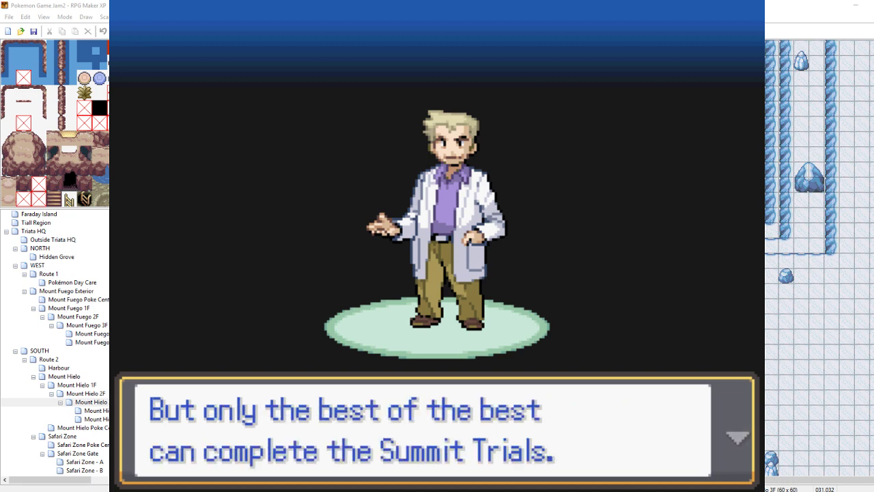
key("Return")
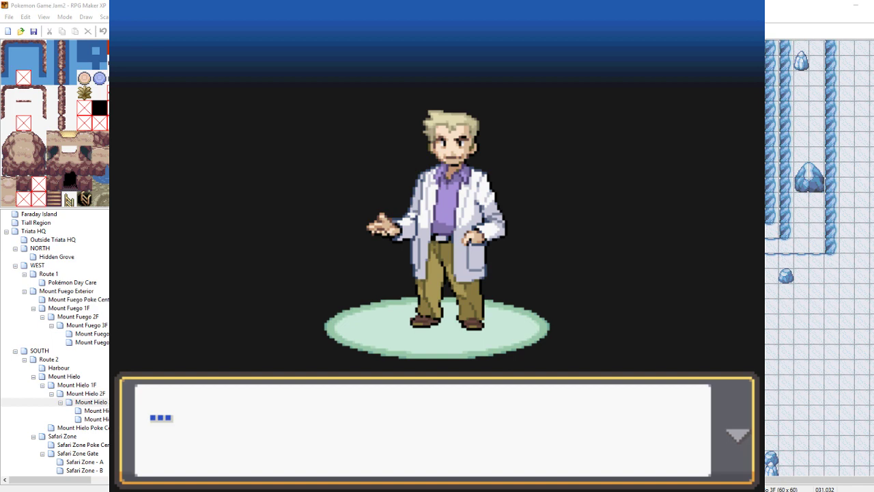
key("Return")
key("Return")
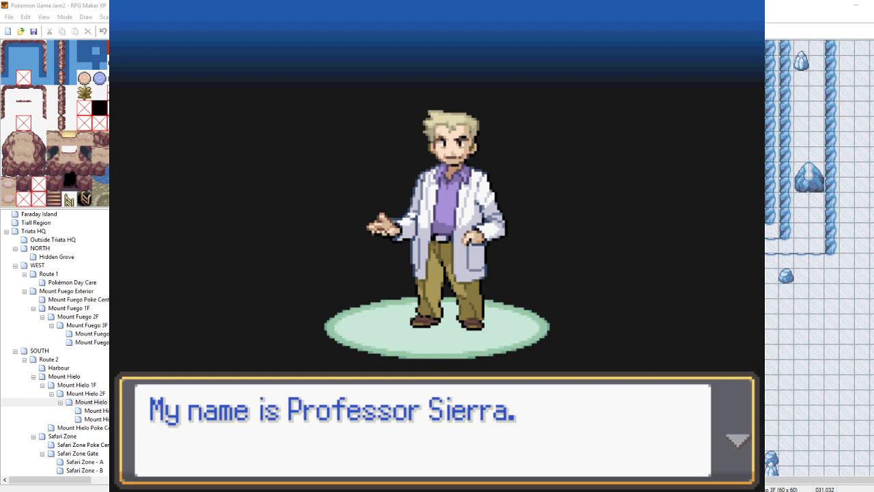
key("Return")
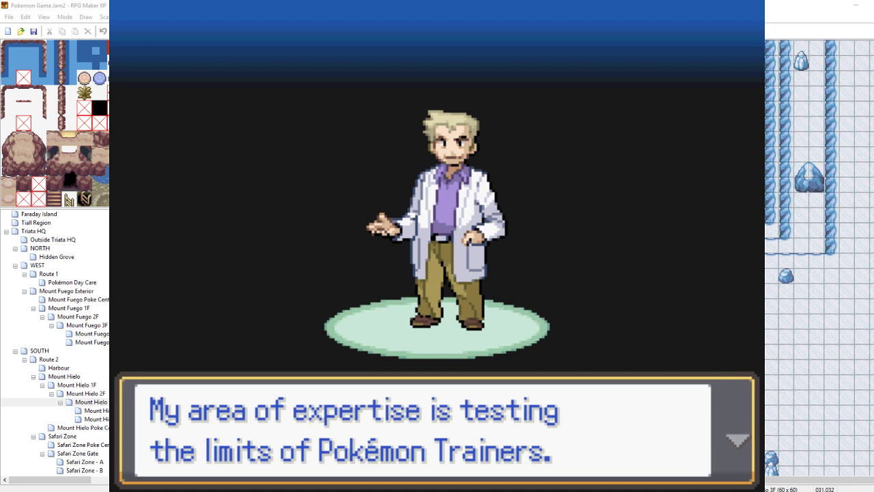
key("Return")
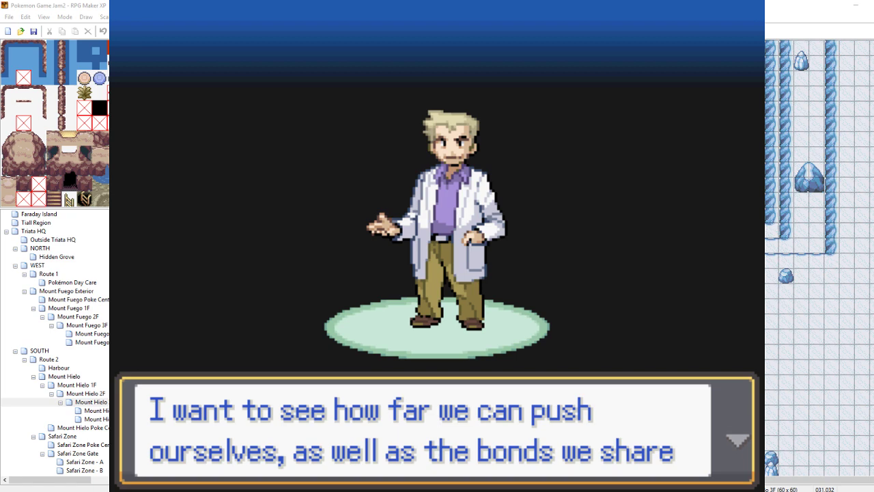
key("Return")
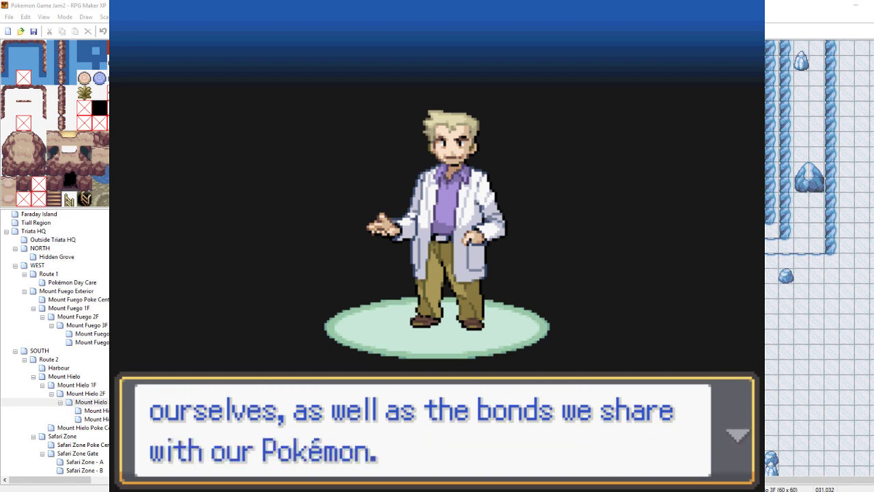
key("Return")
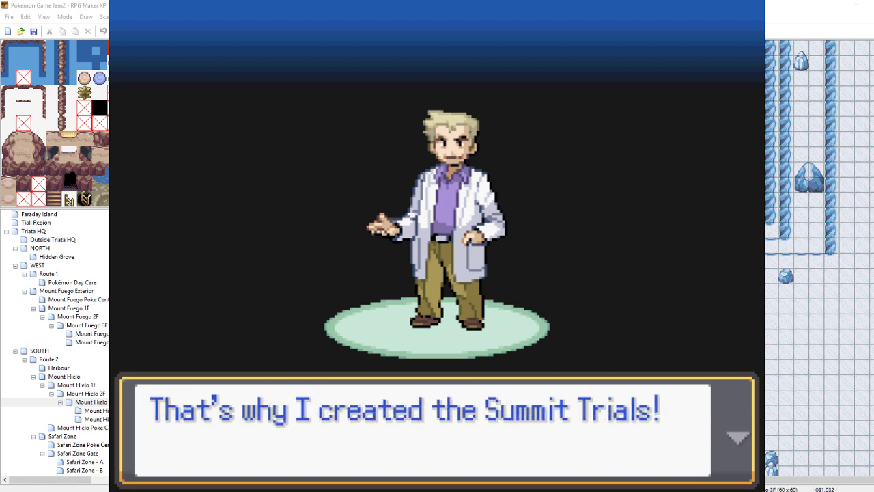
key("Return")
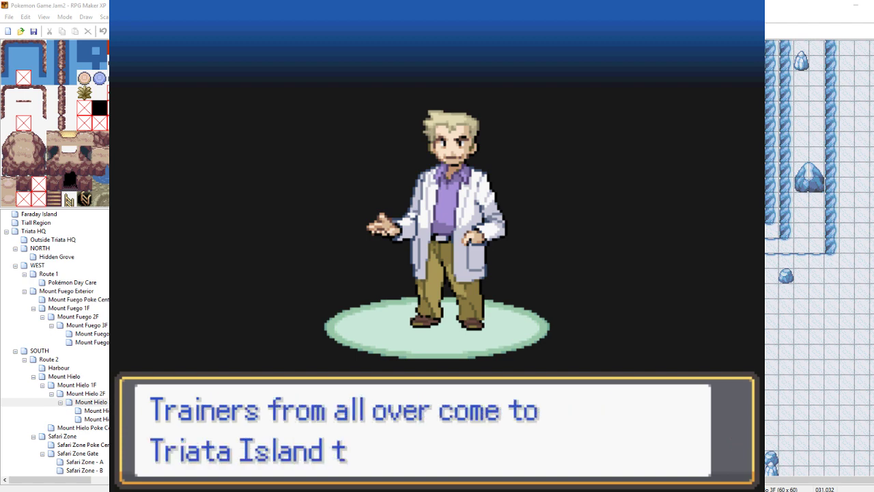
key("Return")
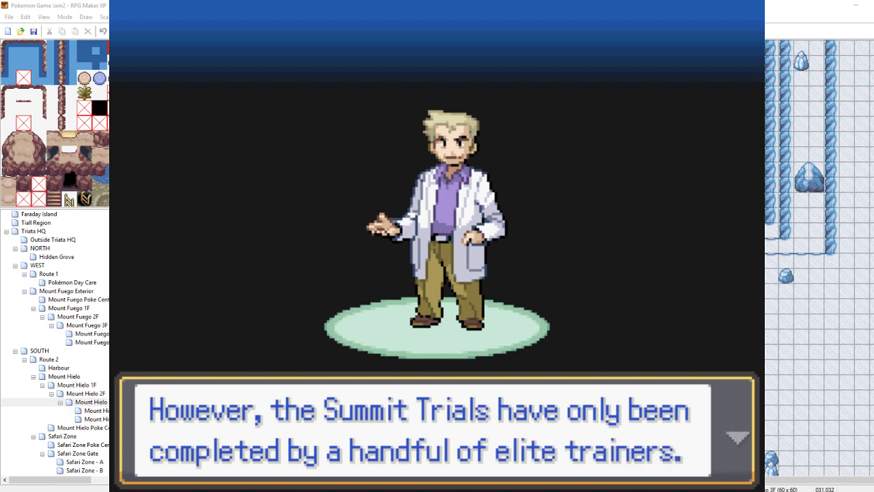
key("Return")
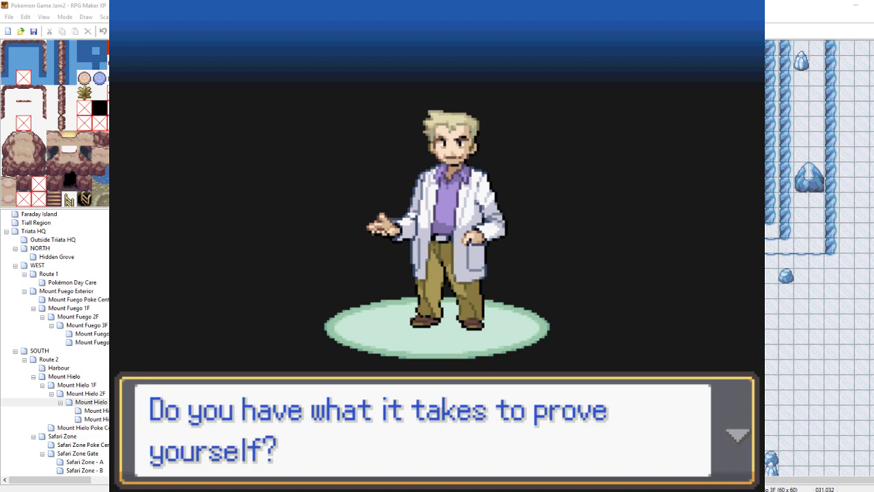
key("Return")
key("Return")
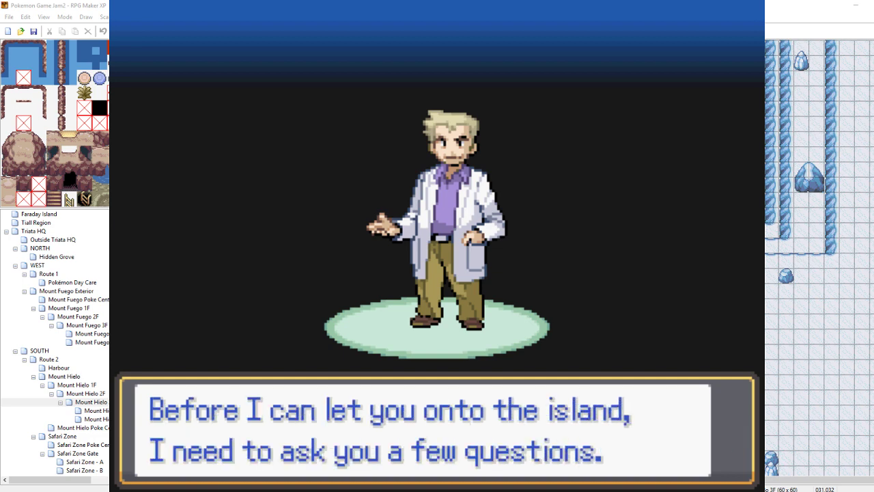
key("Return")
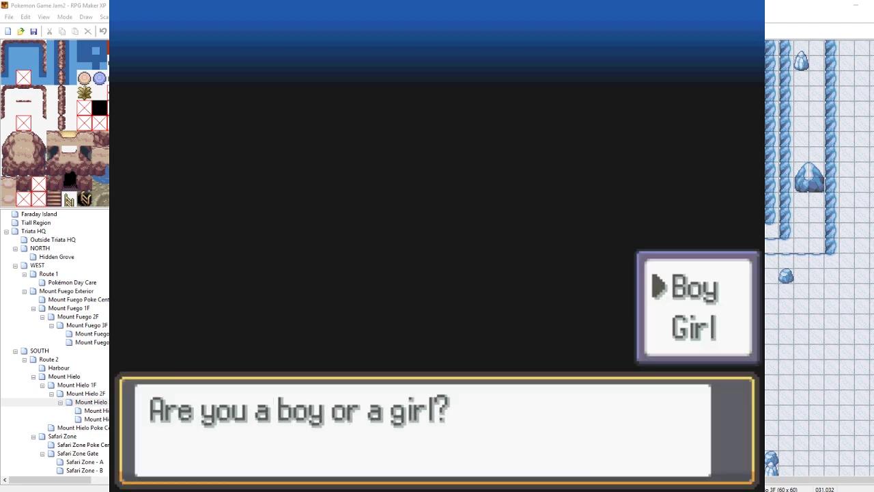
key("alt+F4")
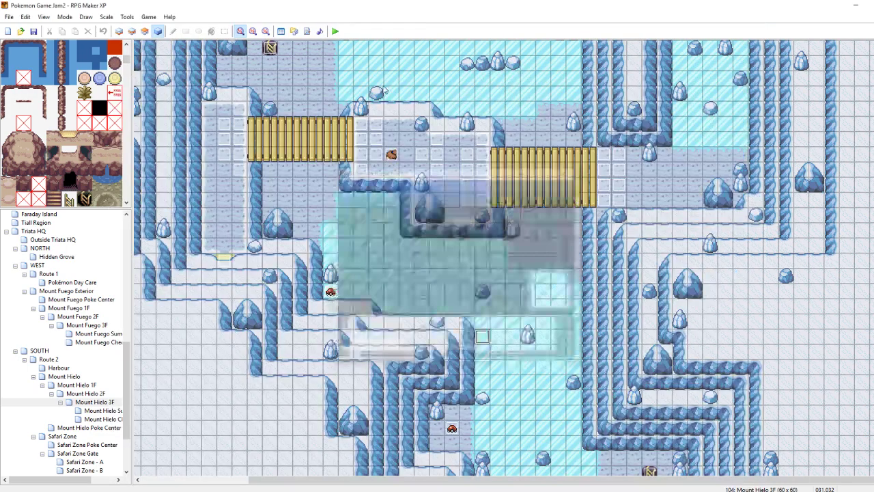
- Set USEKEYBOARDTEXTENTRY to true in the Settings script, apply it and recheck the saved line in the script editor
left_click(281, 32)
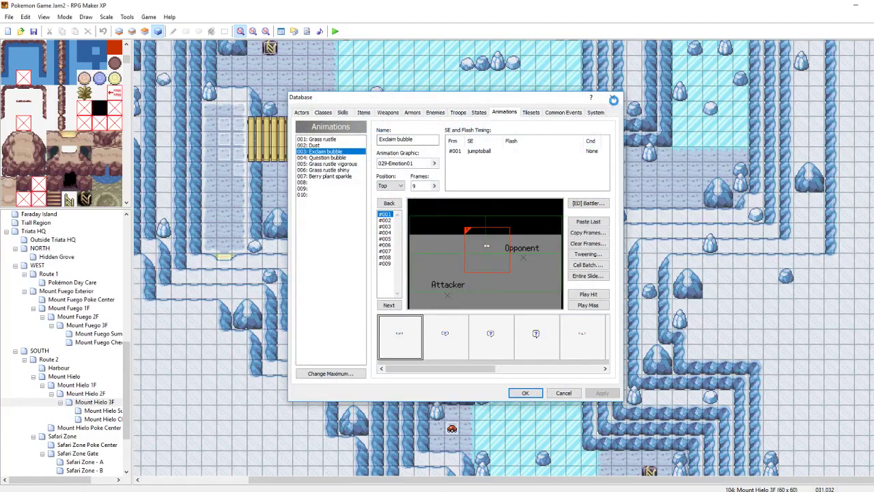
key("Escape")
left_click(305, 32)
scroll(324, 128, "up", 5)
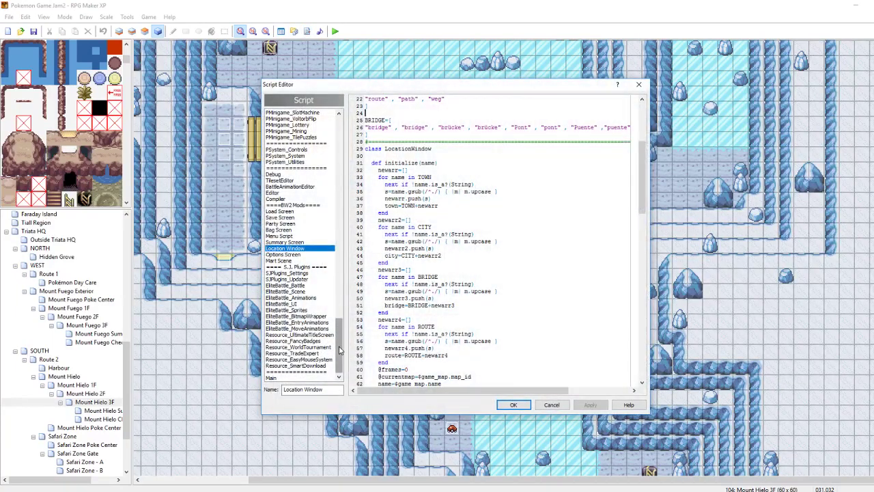
left_click(280, 112)
left_click_drag(642, 122, 642, 372)
double_click(452, 391)
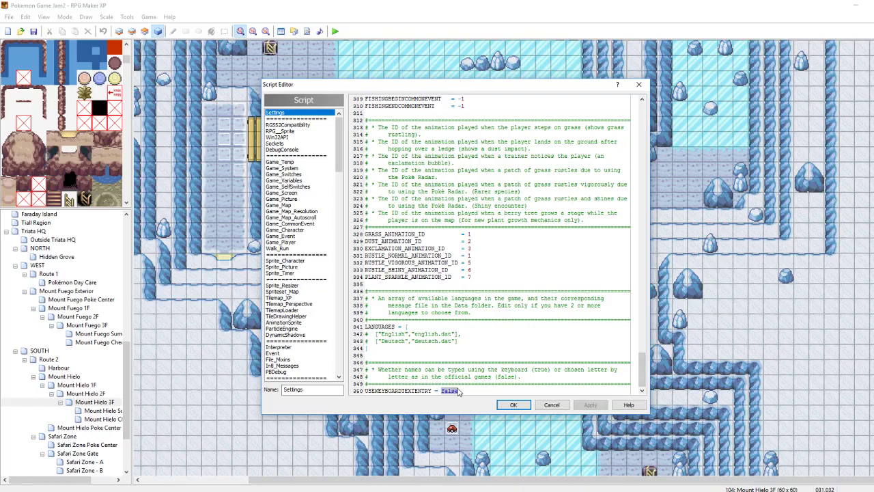
type("tru")
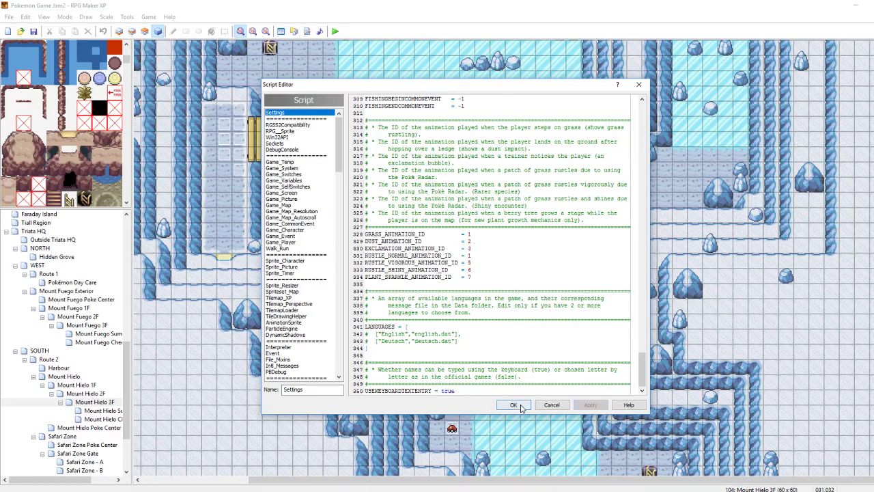
left_click(514, 405)
left_click(307, 31)
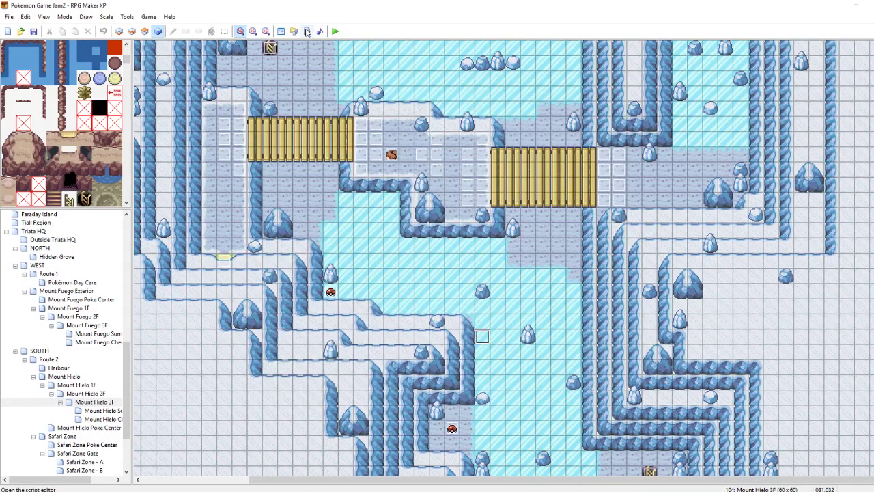
left_click(514, 404)
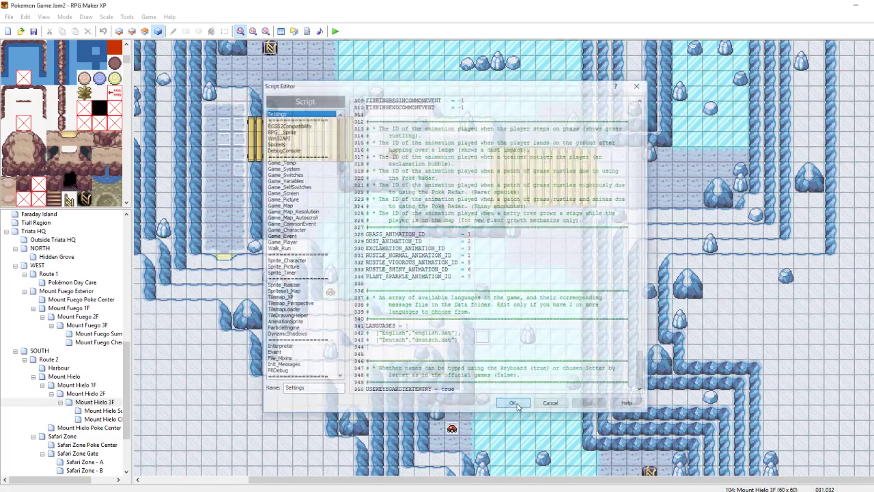
- Start a playtest with a new game and read through the professor's introduction up to his questions about the player
left_click(334, 31)
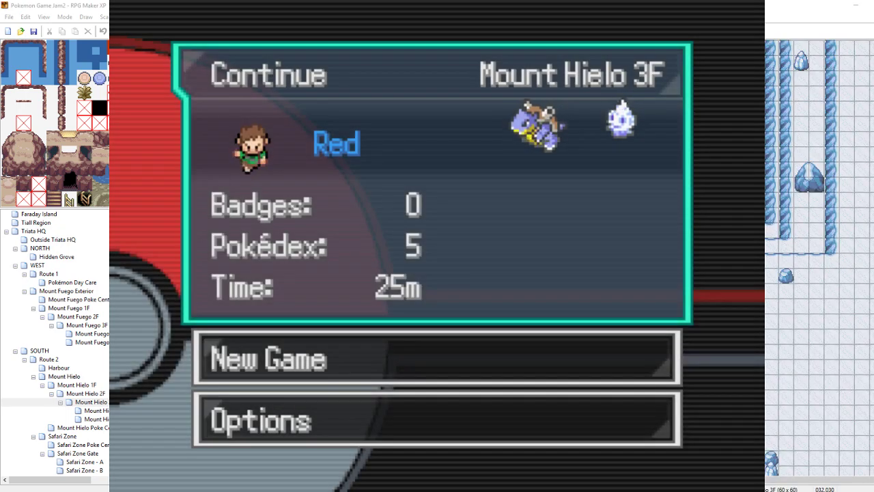
key("Down")
key("Return")
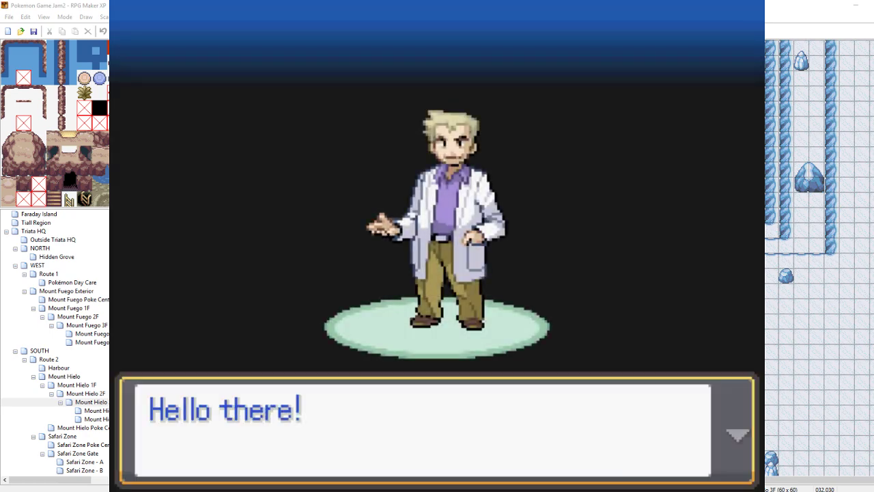
key("Return")
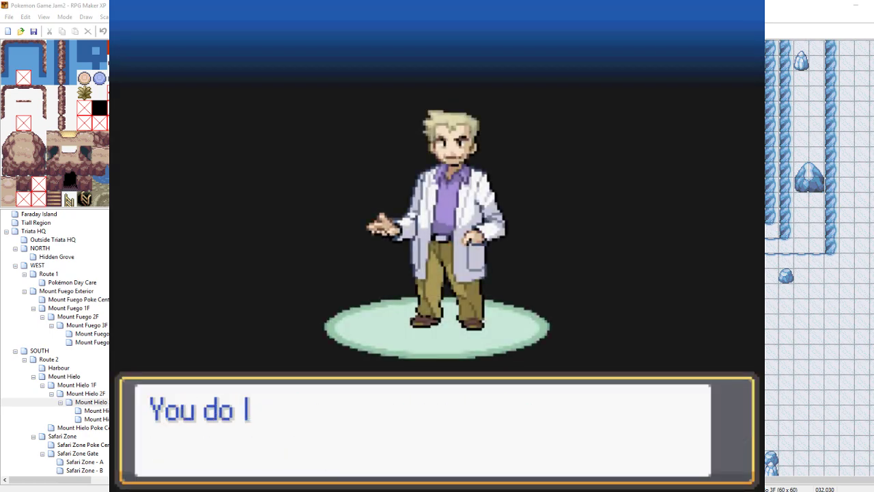
key("Return")
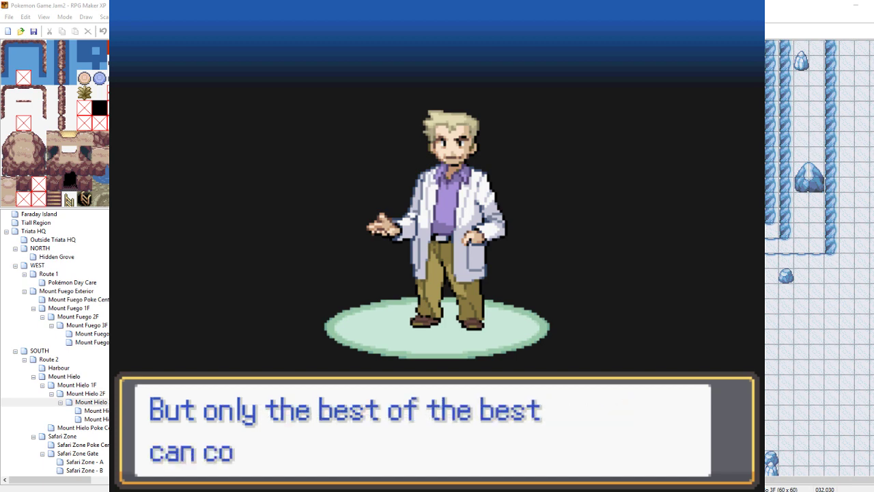
key("Return")
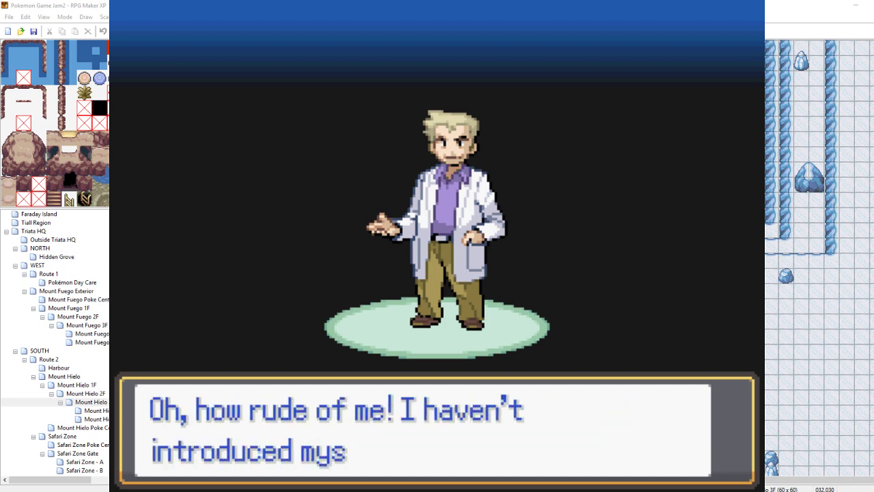
key("Return")
key("Return")
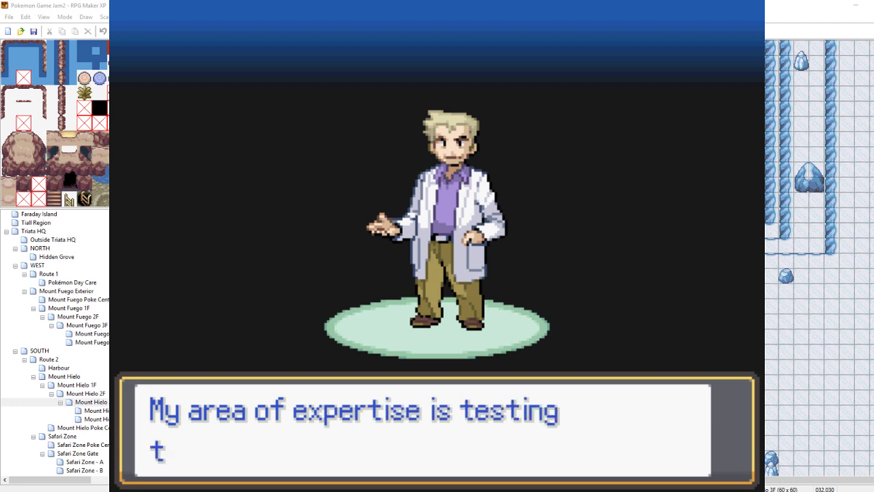
key("Return")
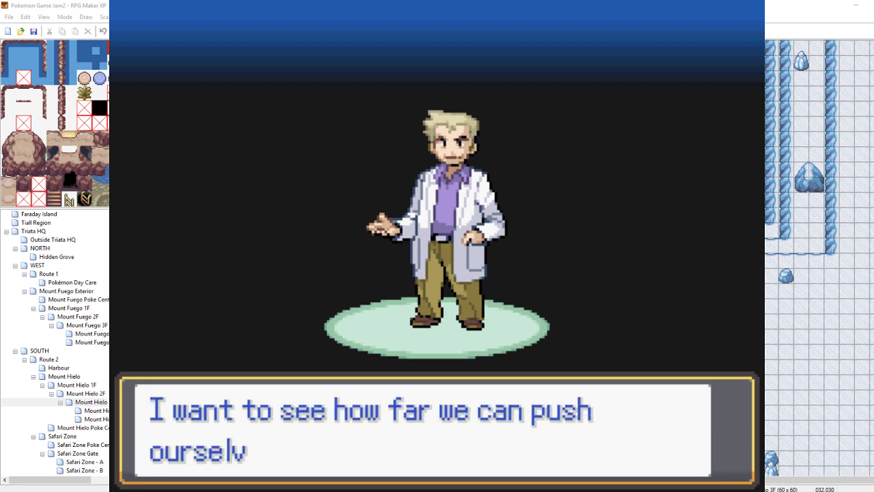
key("Return")
key("Return")
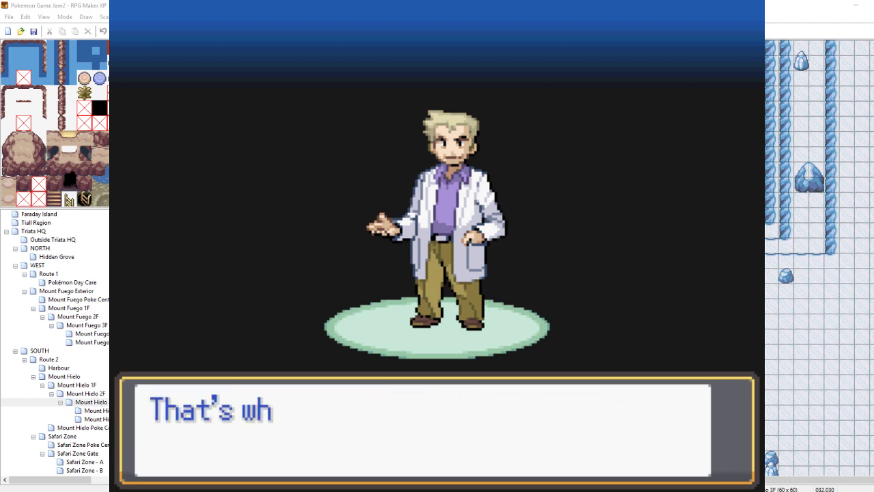
key("Return")
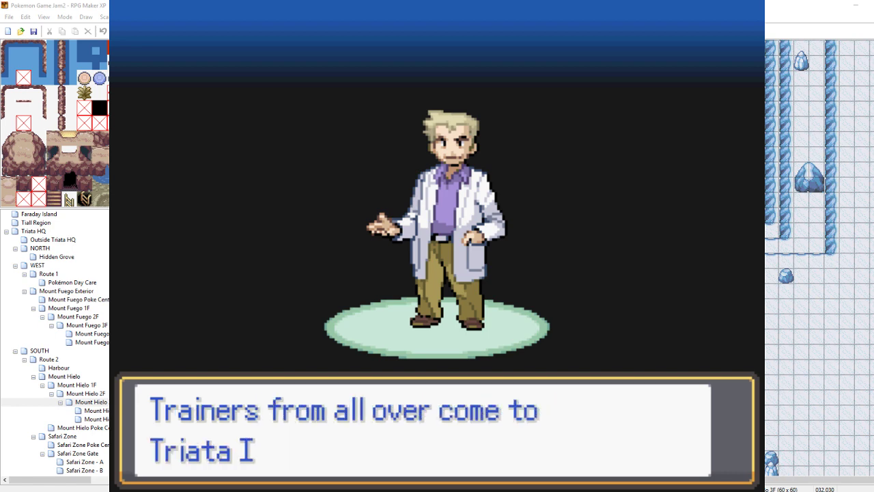
key("Return")
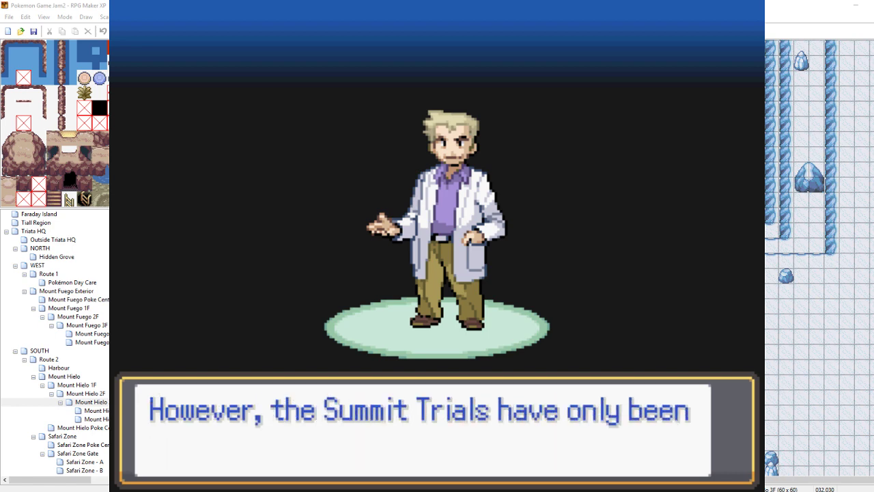
key("Return")
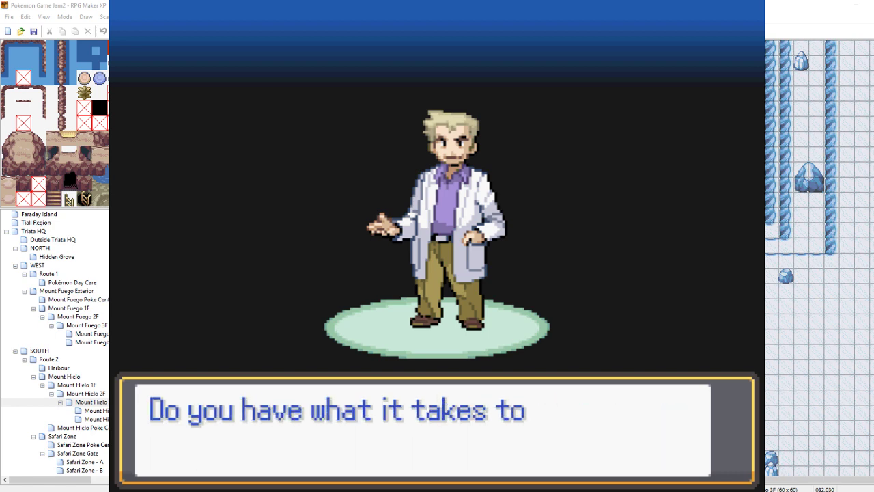
key("Return")
key("Return")
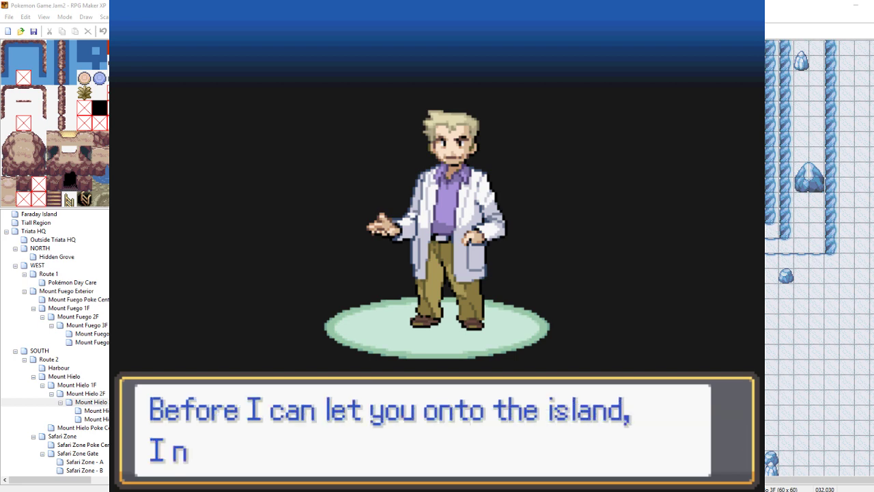
- Choose the boy as the player character and enter the player's name to test keyboard name entry
key("Return")
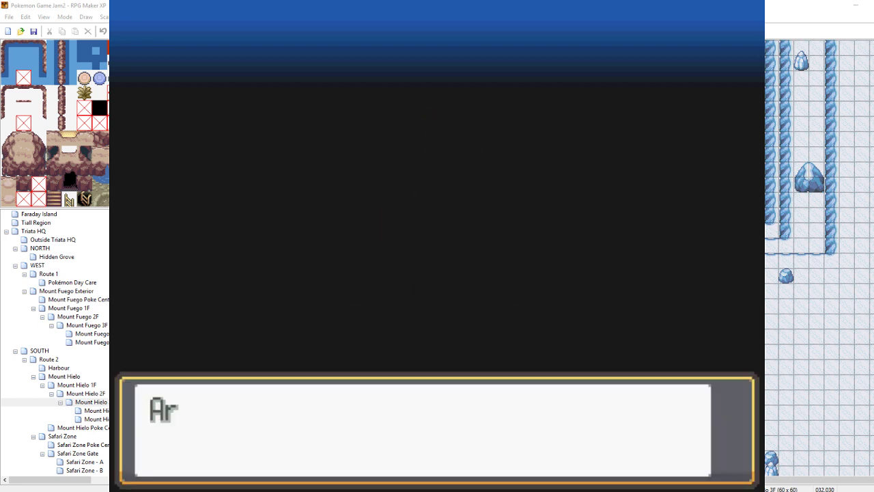
key("Return")
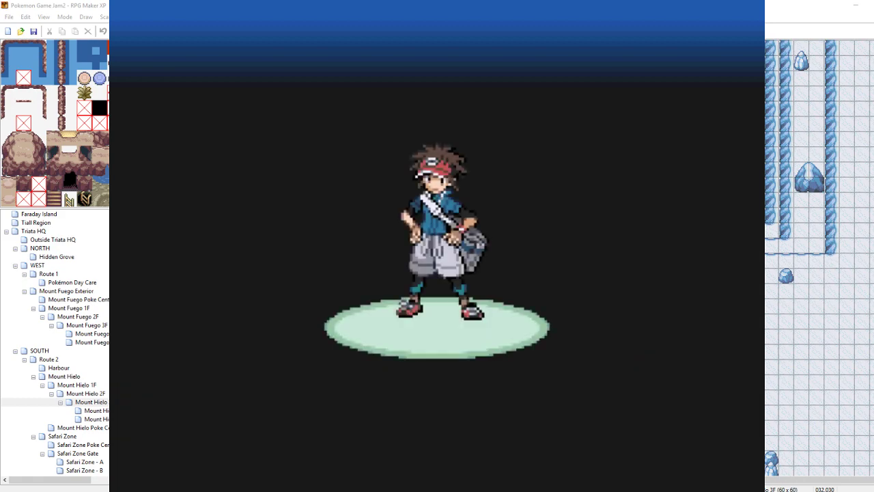
key("Return")
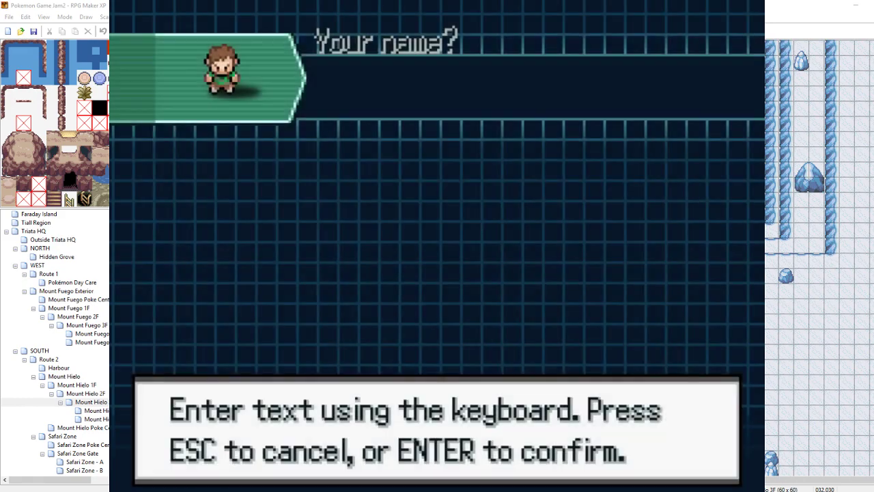
type("CAMERO")
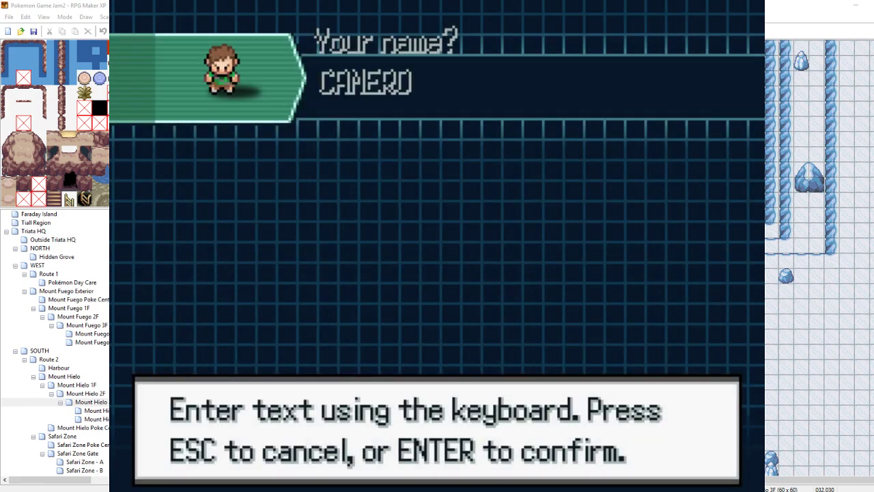
key("Return")
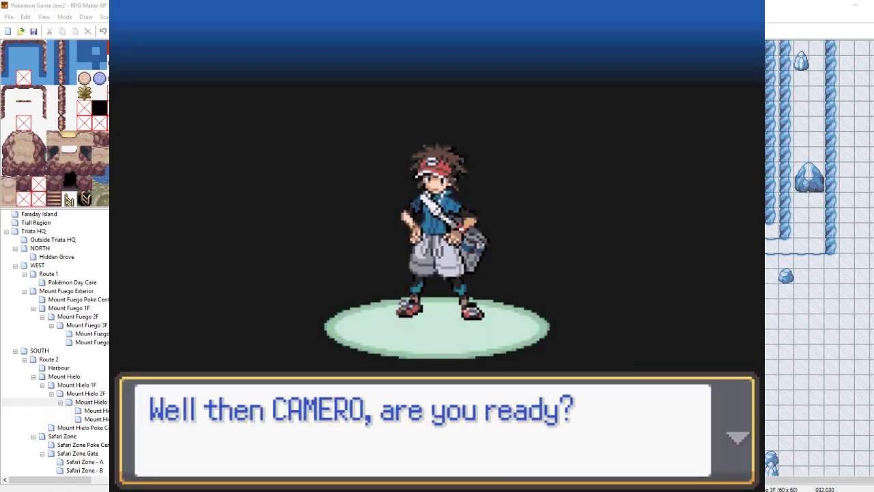
- Advance through the closing part of the introduction until the opening scene on the dock begins
key("Return")
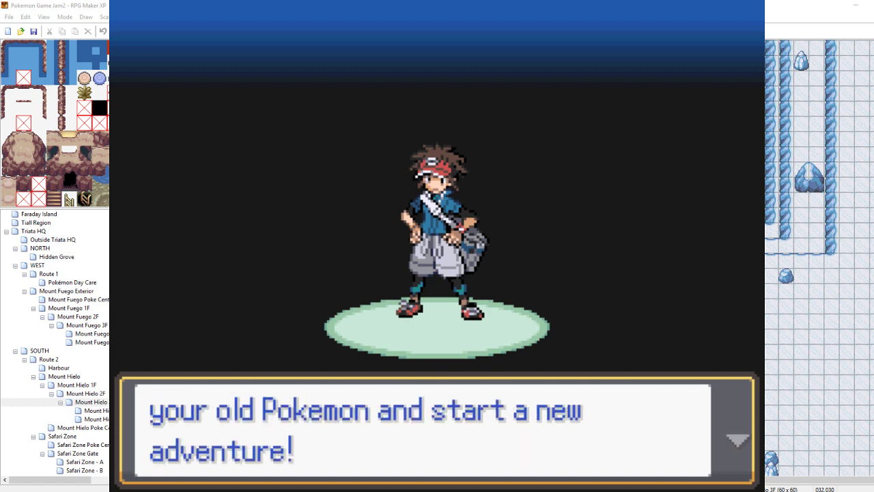
key("Return")
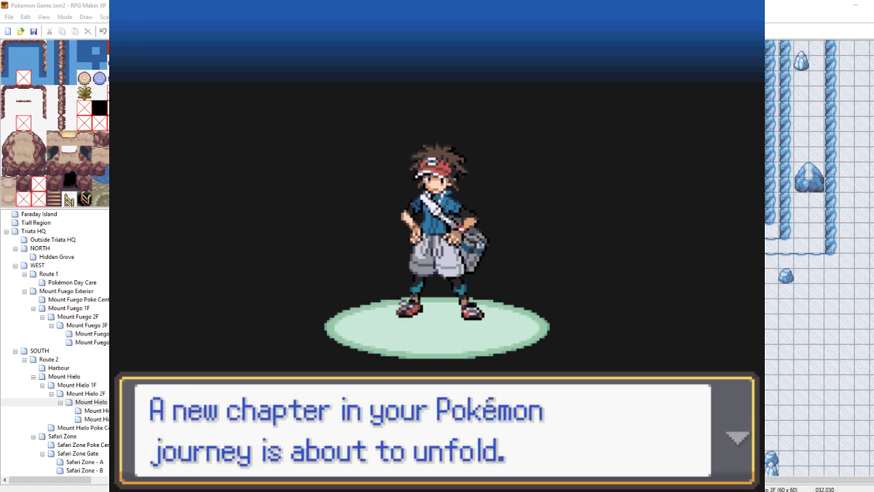
key("Return")
key("Return")
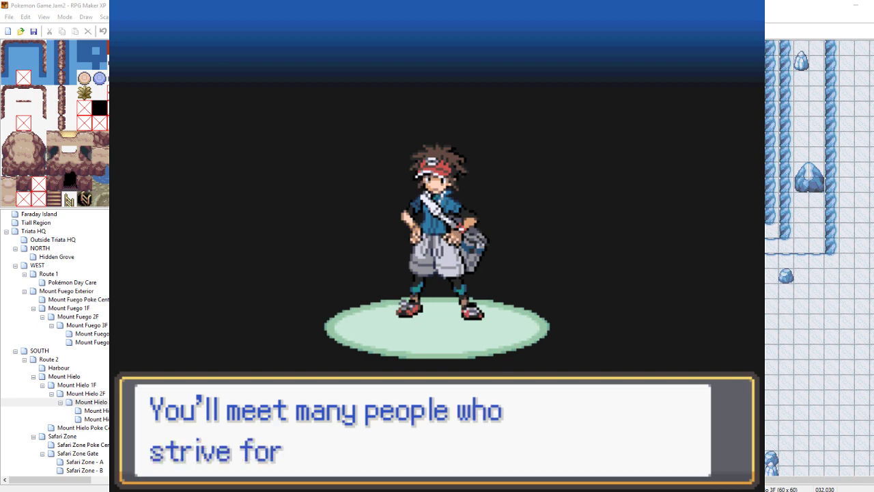
key("Return")
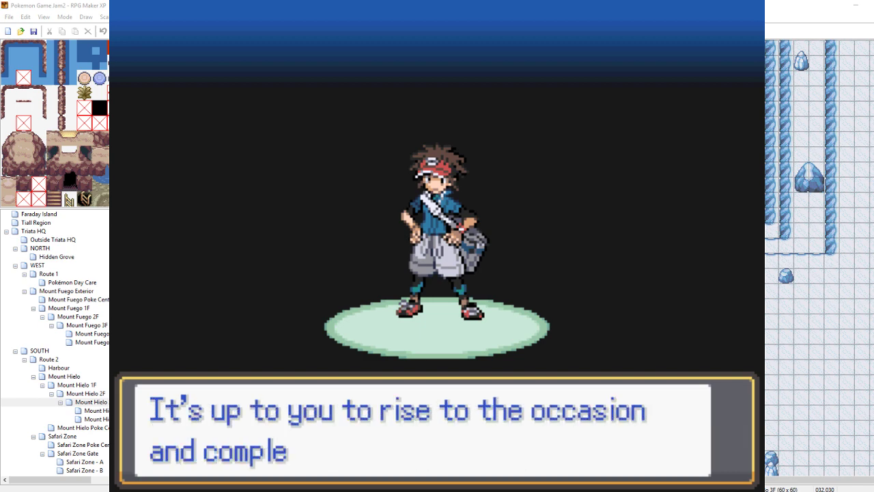
key("Return")
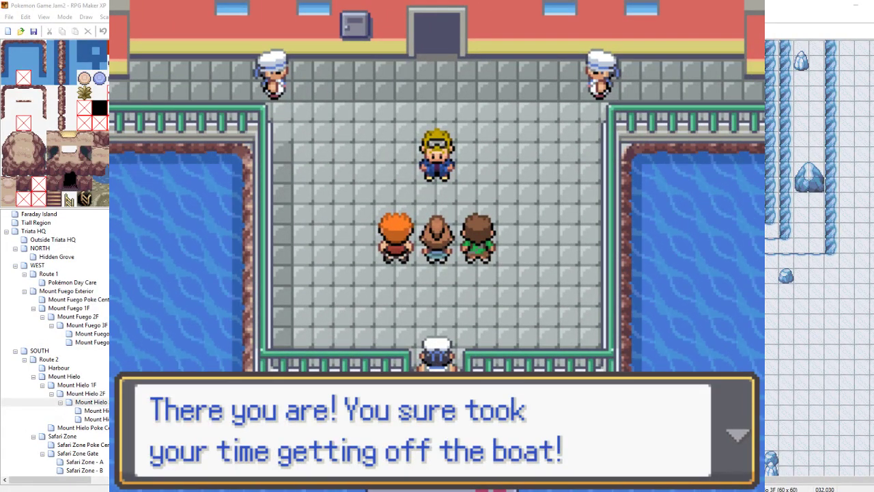
- Playtest Professor Sierra's welcome dialogue to the three trainers on the dock through her departure
key("Return")
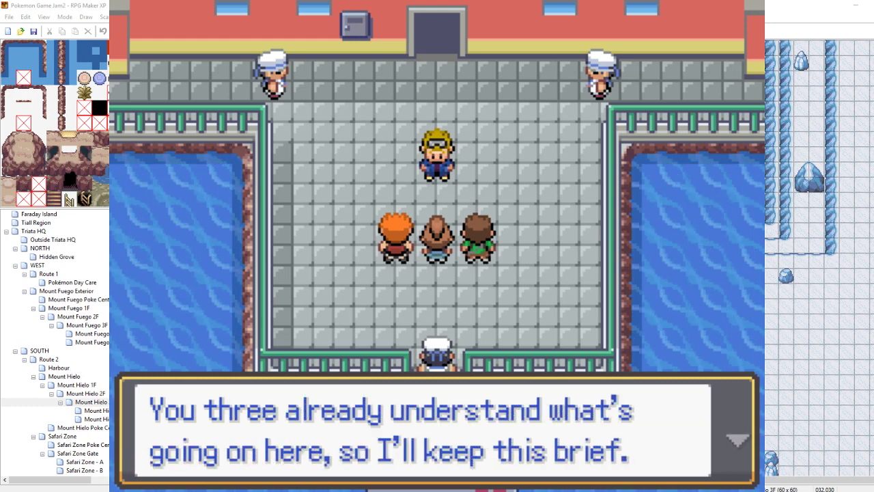
key("Return")
key("Return")
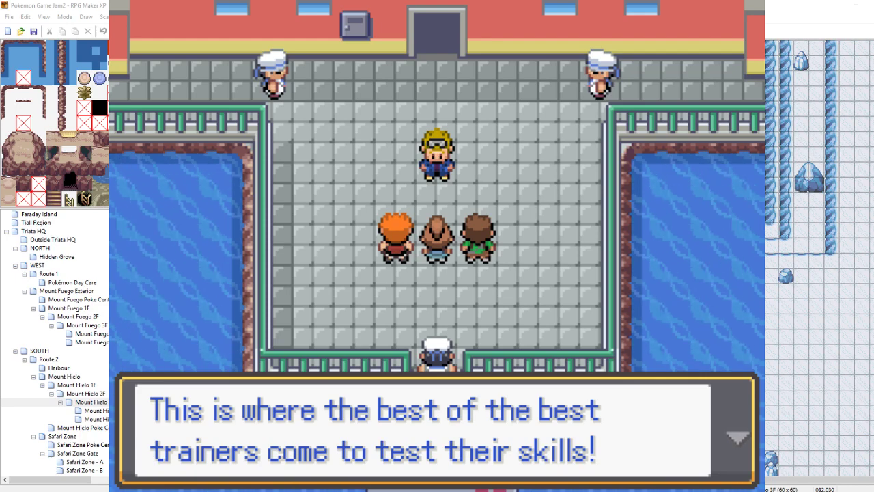
key("Return")
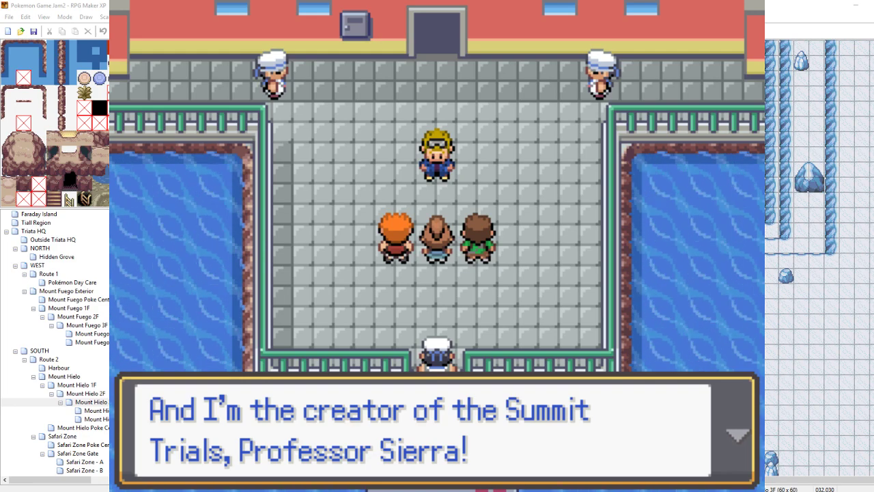
key("Return")
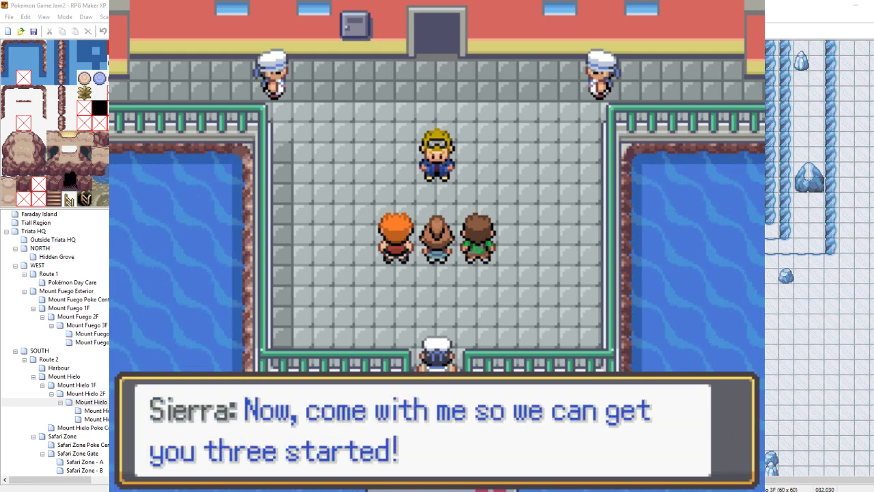
key("Return")
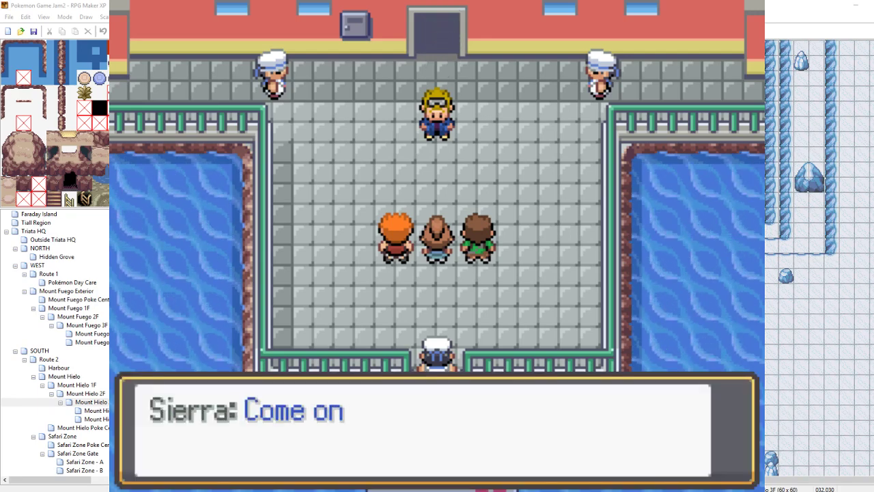
key("Return")
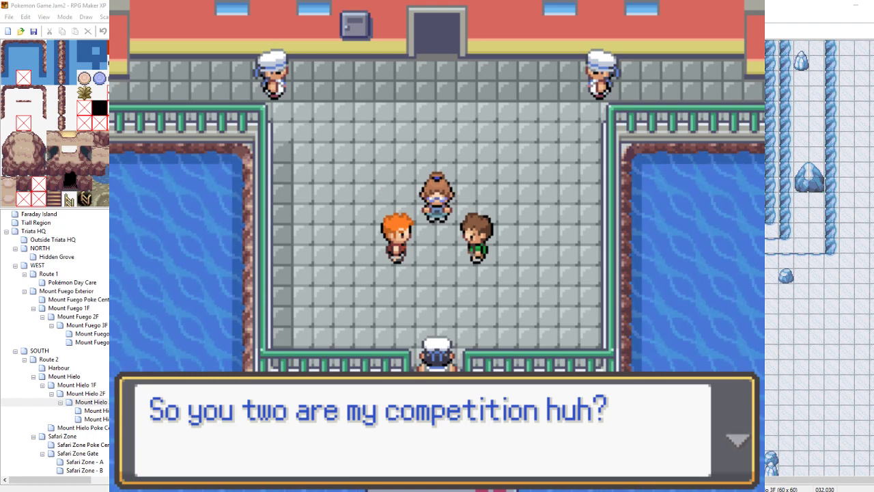
- Play through Roy's rival introduction on the dock until he leaves the scene
key("Return")
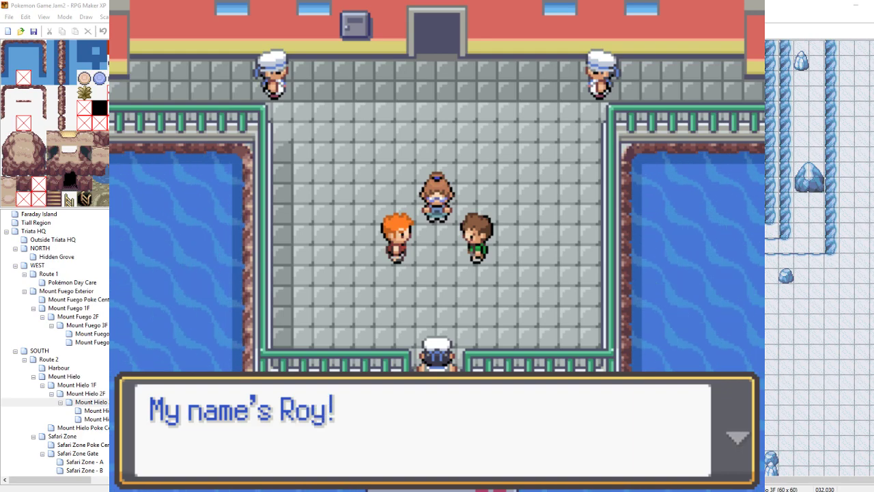
key("Return")
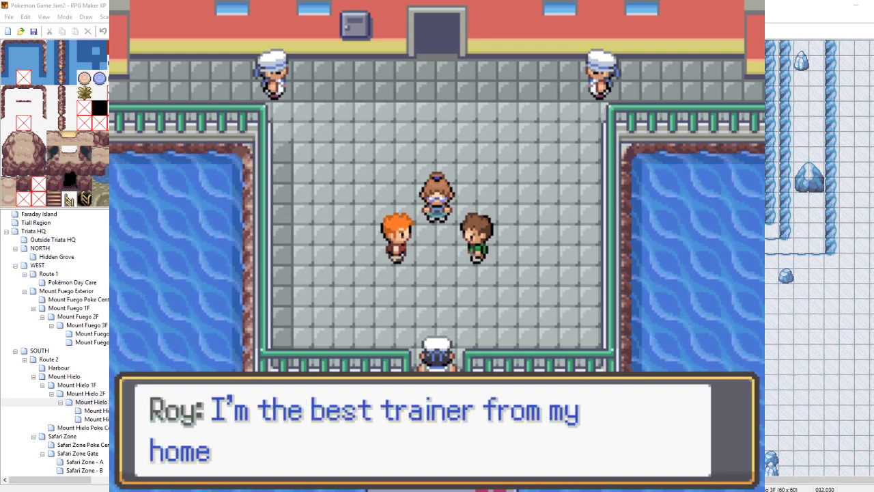
key("Return")
key("Return")
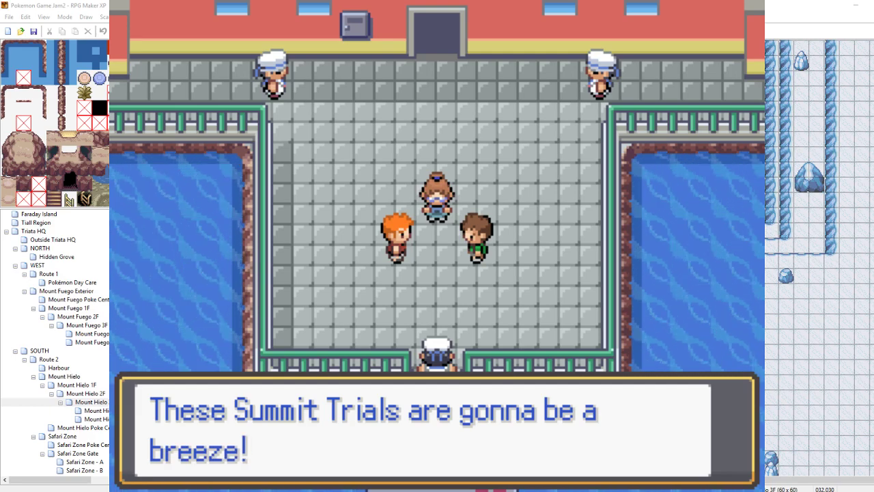
key("Return")
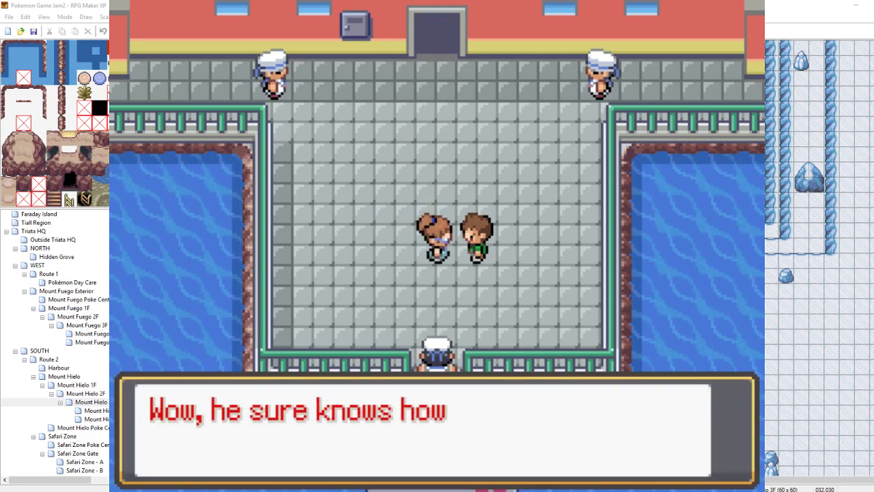
- Playtest the female rival's dialogue with the player on the dock until the scene changes to the lab
key("Return")
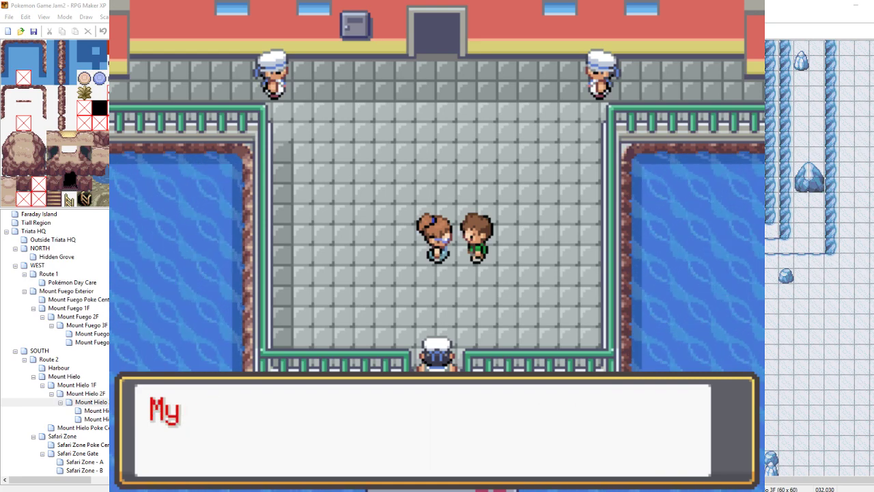
key("Return")
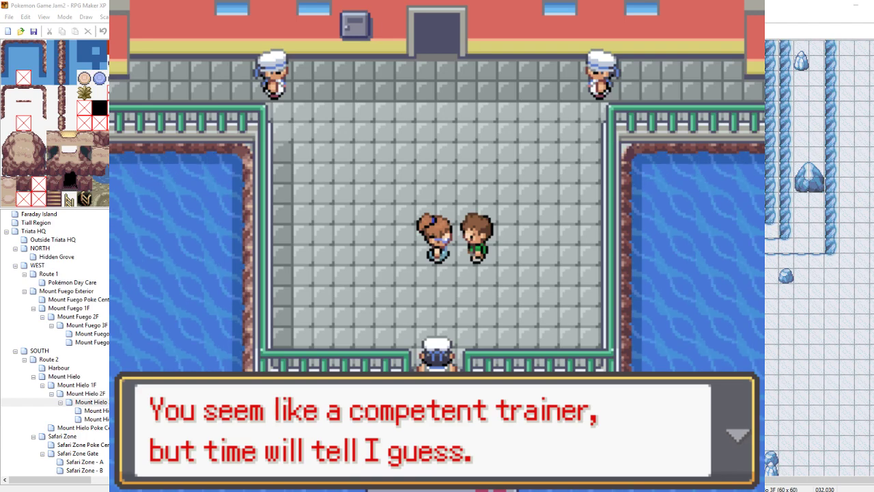
key("Return")
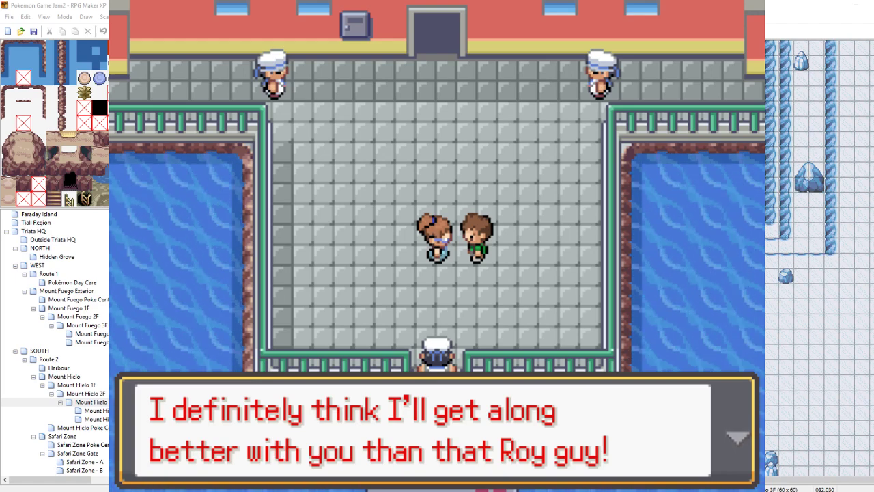
key("c")
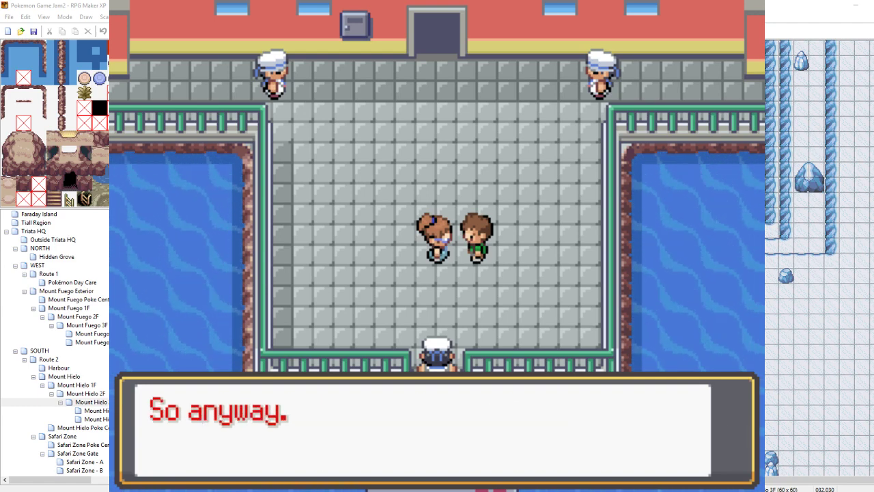
key("c")
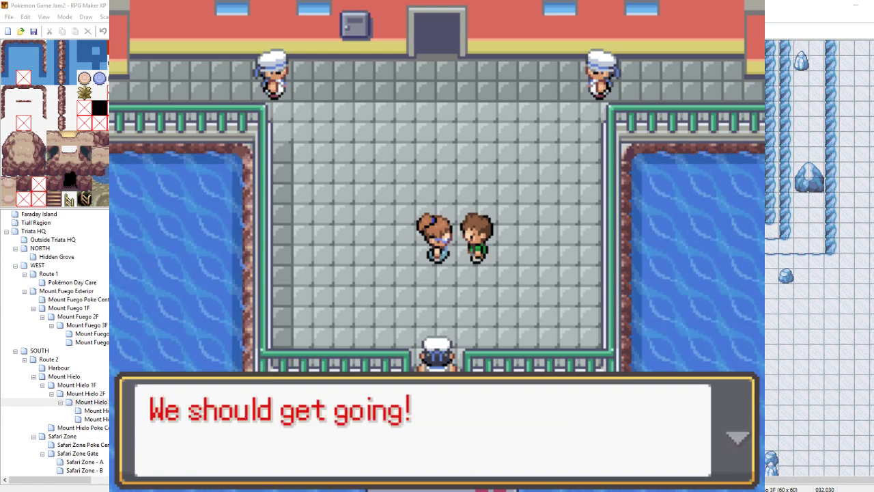
key("c")
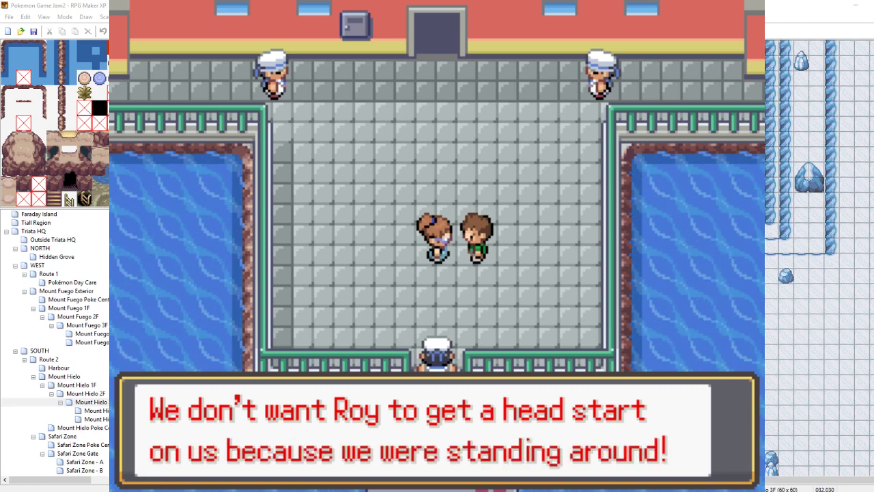
key("c")
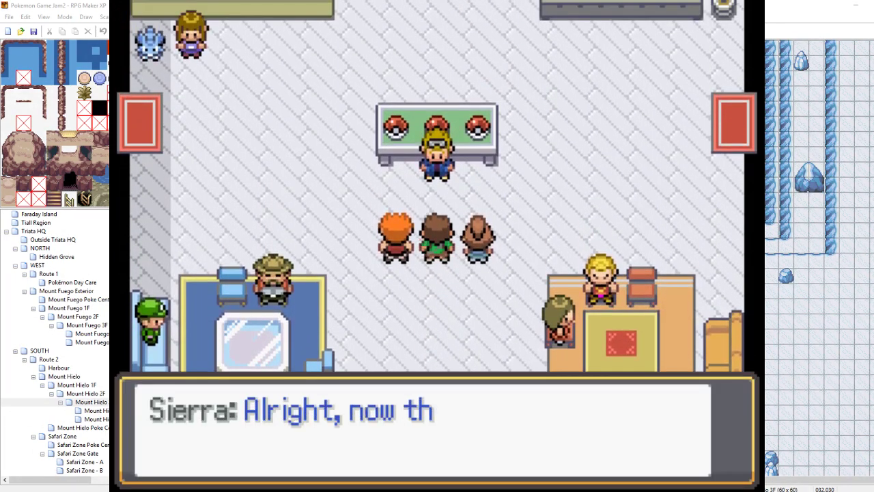
- Advance through Sierra's starter Pokemon explanation in the lab and Roy's objection to the random starters
key("c")
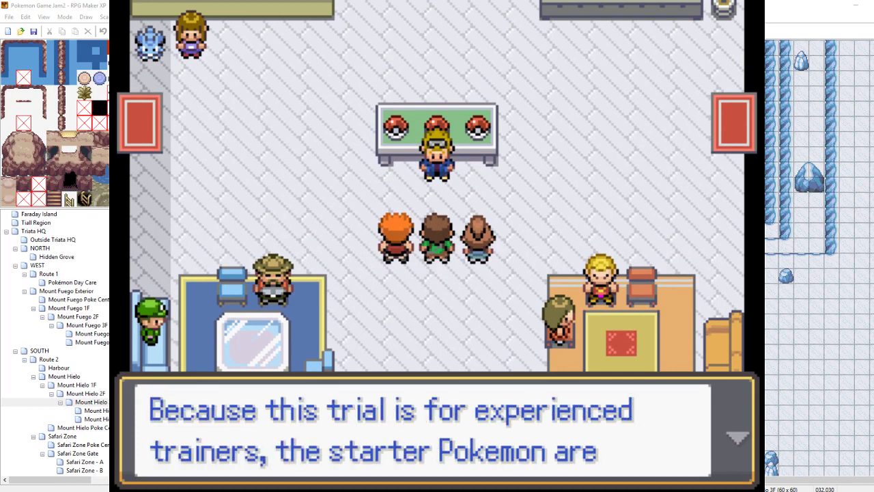
key("c")
key("c")
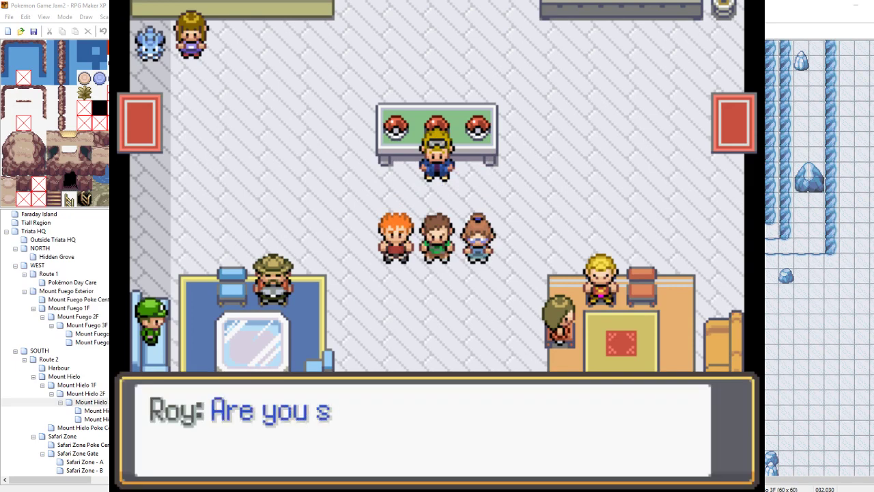
key("c")
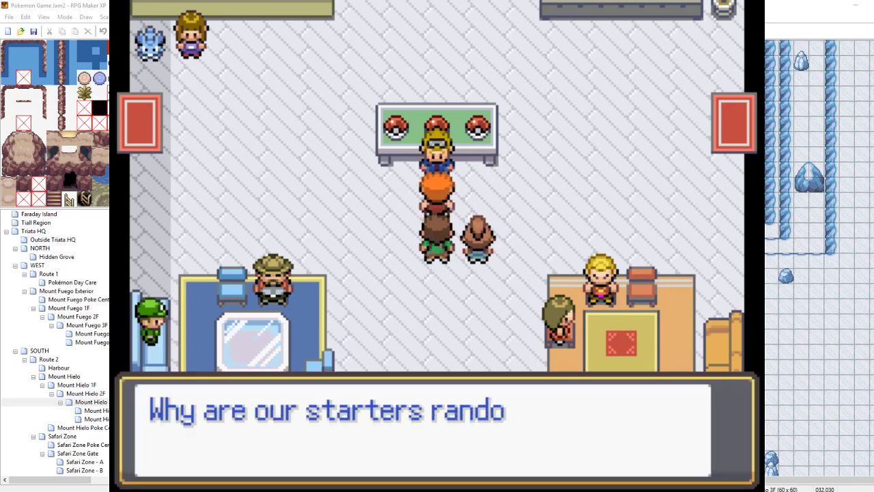
key("c")
key("c")
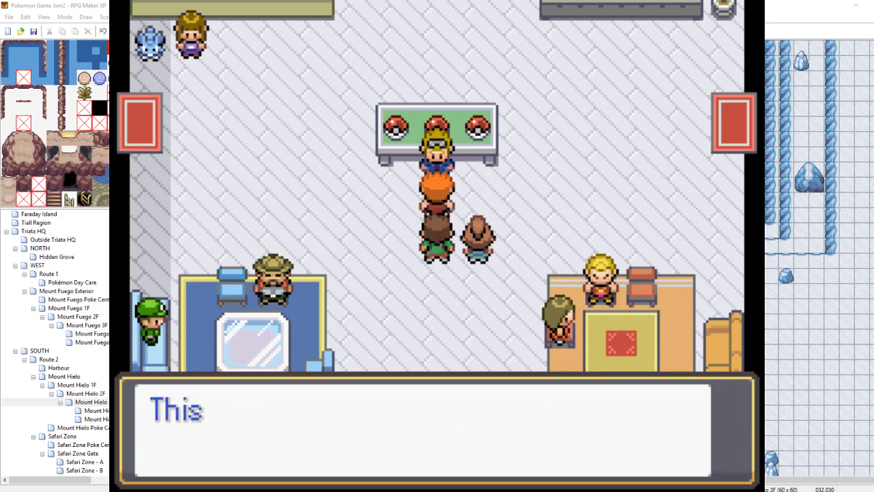
- Continue the lab scene through Sierra's reasoning for the random starters, Roy's reply and her remark about the player's experience
key("c")
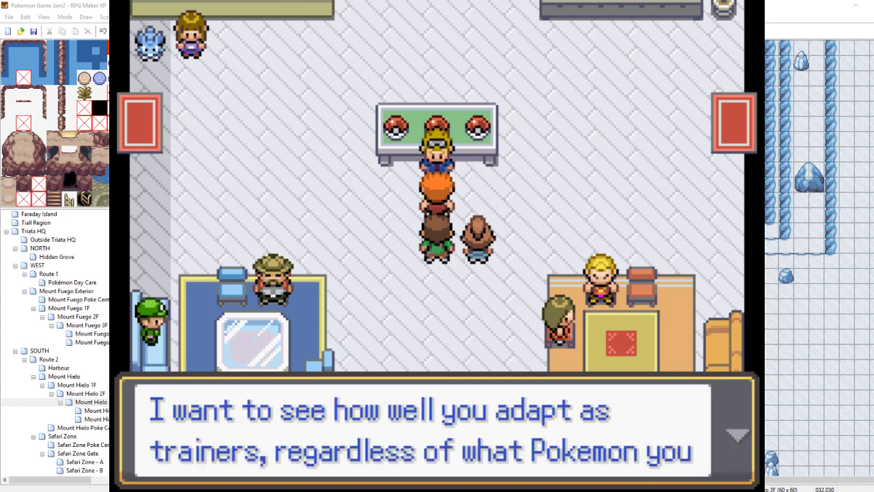
key("c")
key("c")
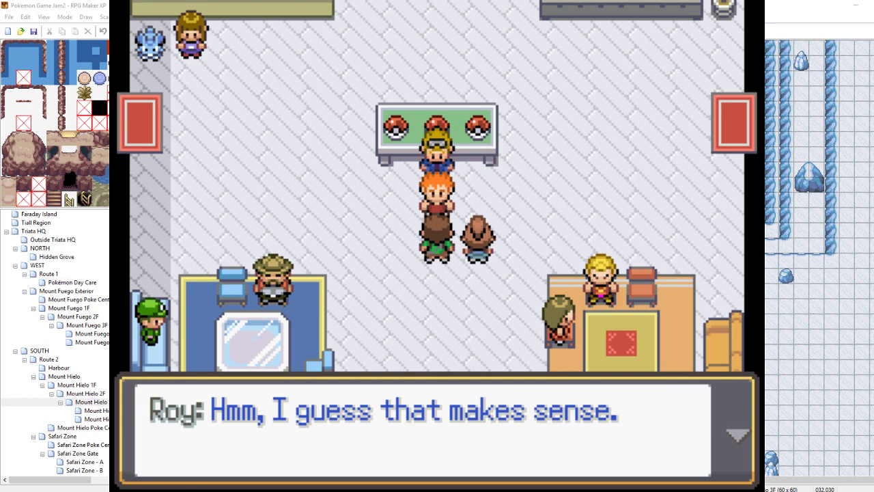
key("c")
key("c")
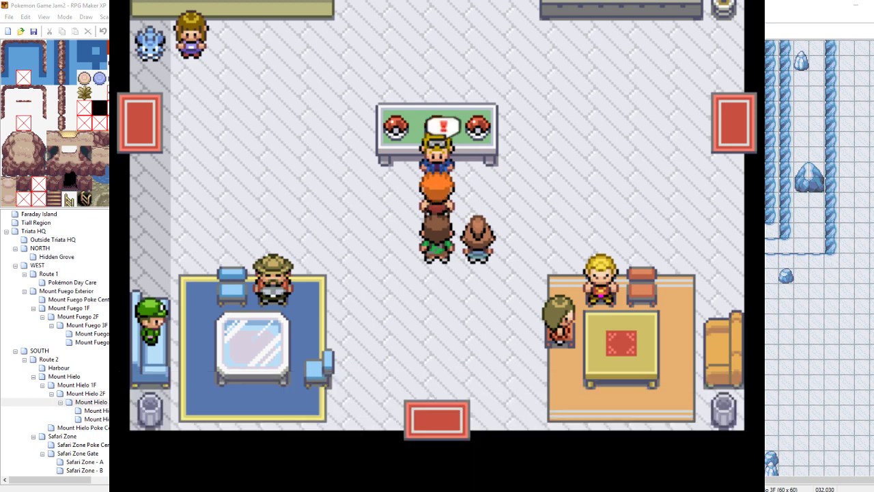
key("c")
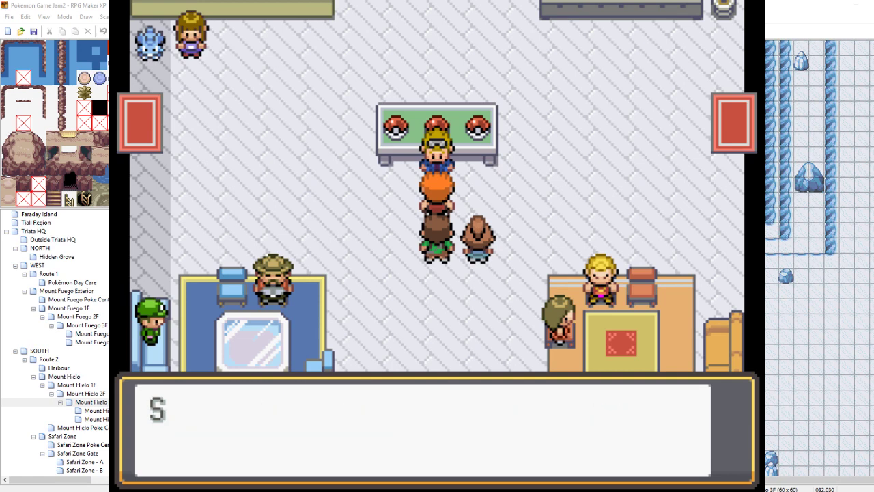
key("c")
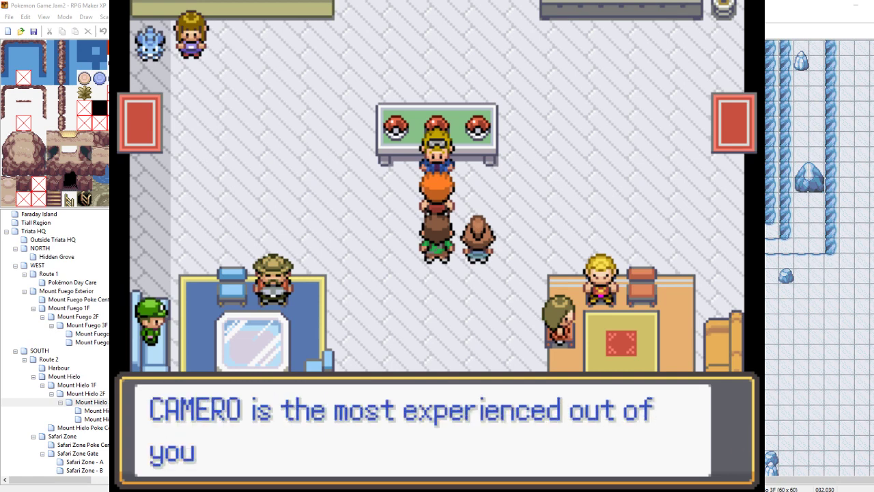
- Advance the conversation in the Triata HQ through Sierra's request that CAMERO pick a starter
key("c")
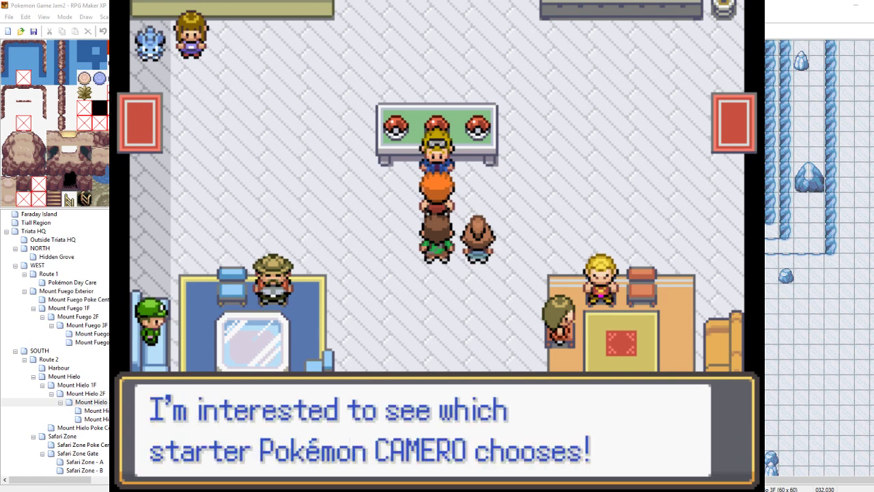
key("c")
key("c")
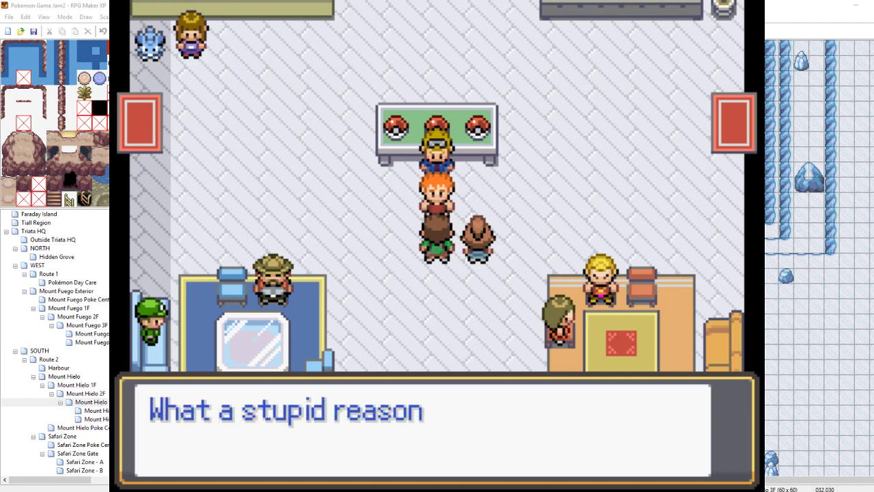
key("c")
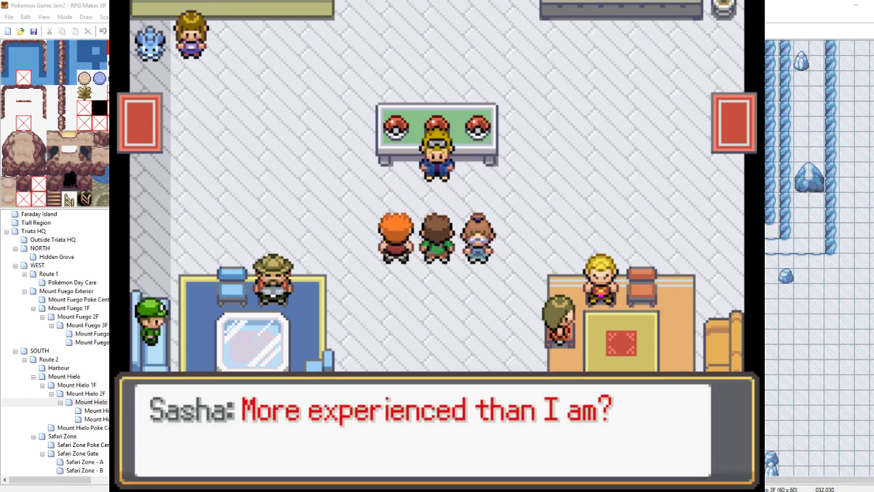
key("c")
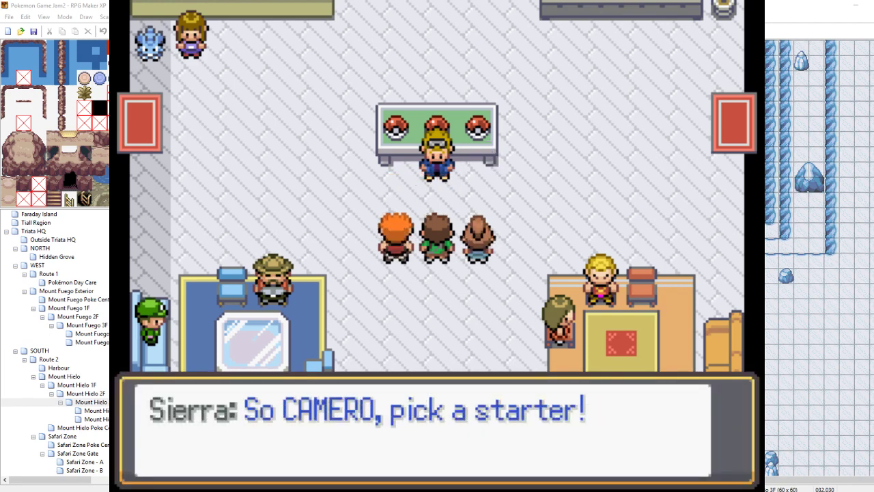
key("c")
- Walk up to the table and choose the Pokémon in ball #2 as the starter
key("Up")
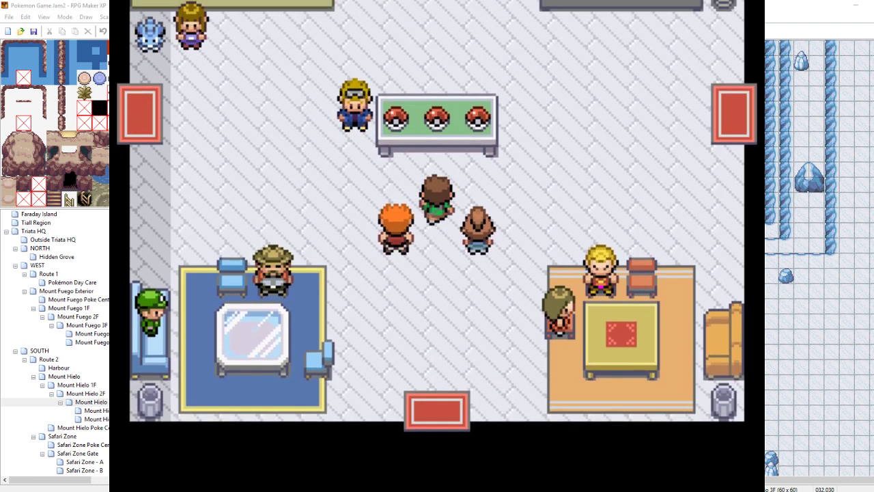
key("Up")
key("c")
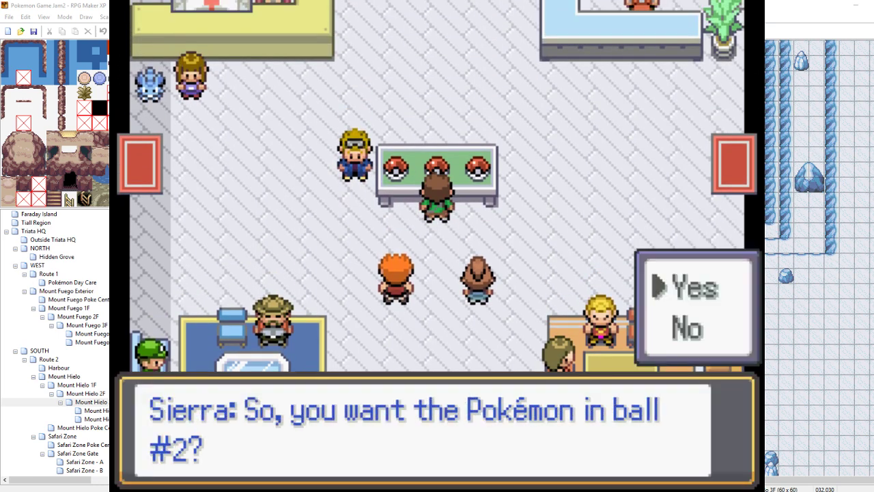
key("c")
key("c")
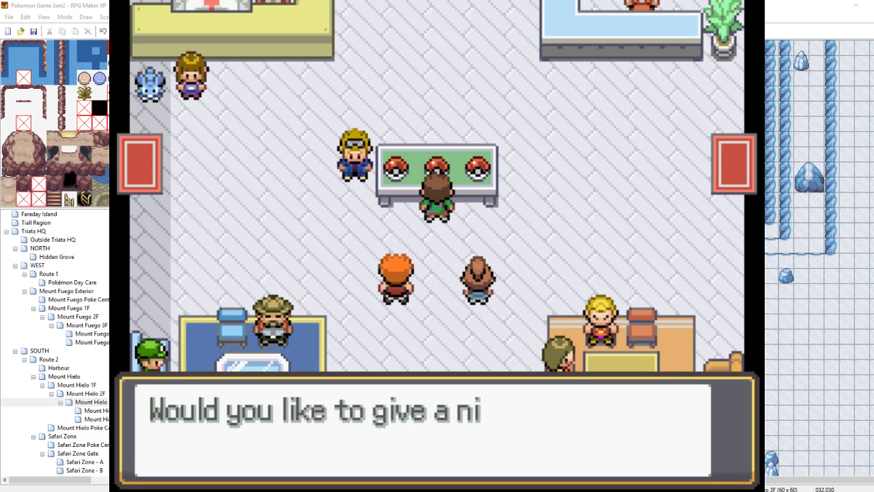
- Accept giving the starter Aron a nickname and name it Swoodiaboo
key("c")
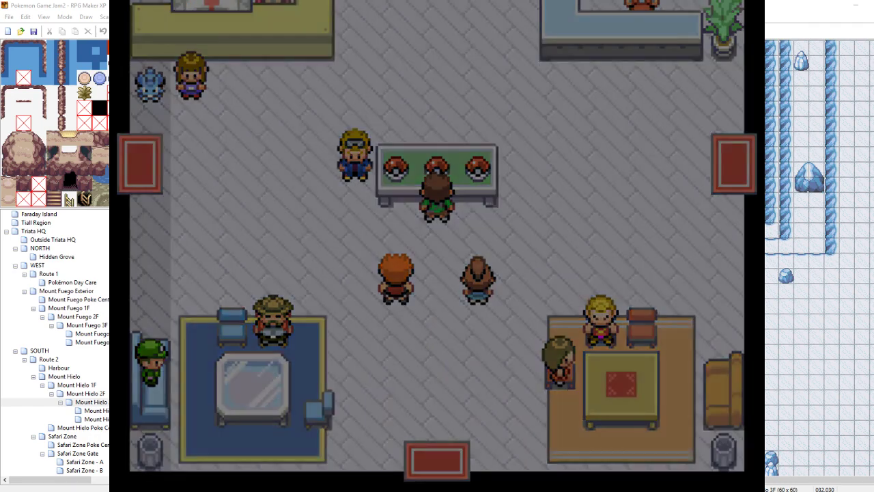
type("Sw")
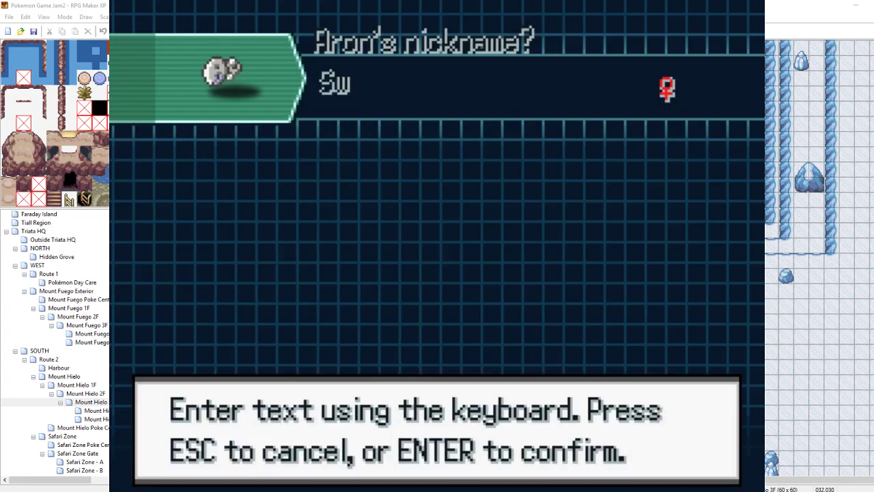
type("oodiabo")
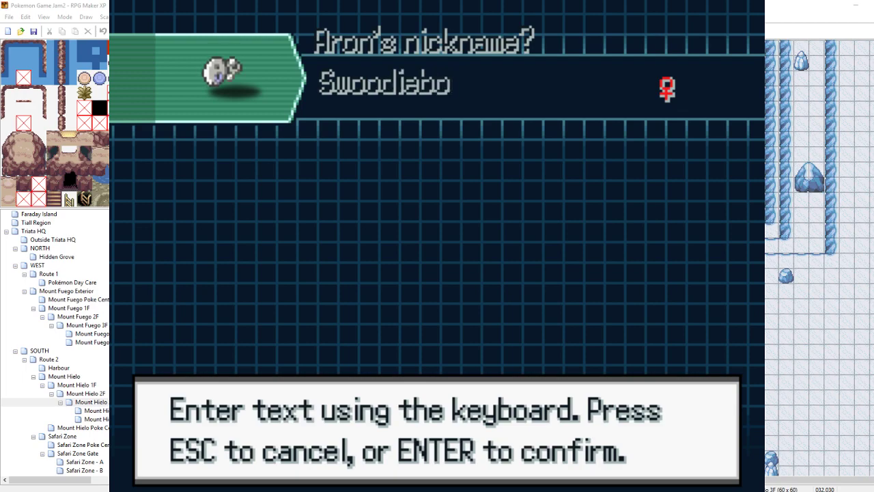
type("o")
key("Return")
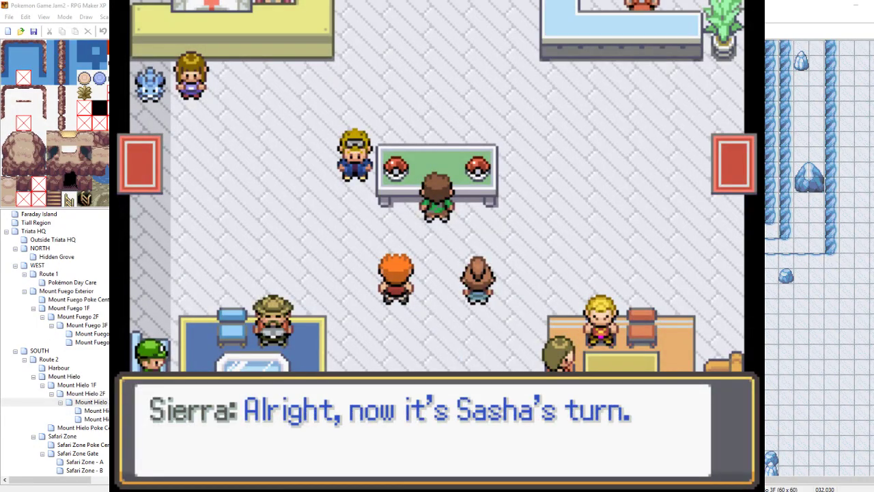
- Advance the dialogue through the rivals' starter picks and receive the Exp Share from Sierra
key("Return")
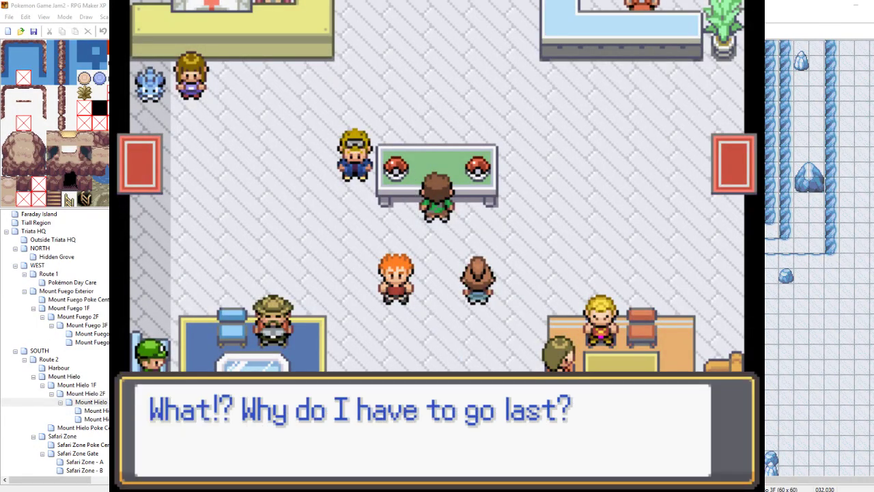
key("Return")
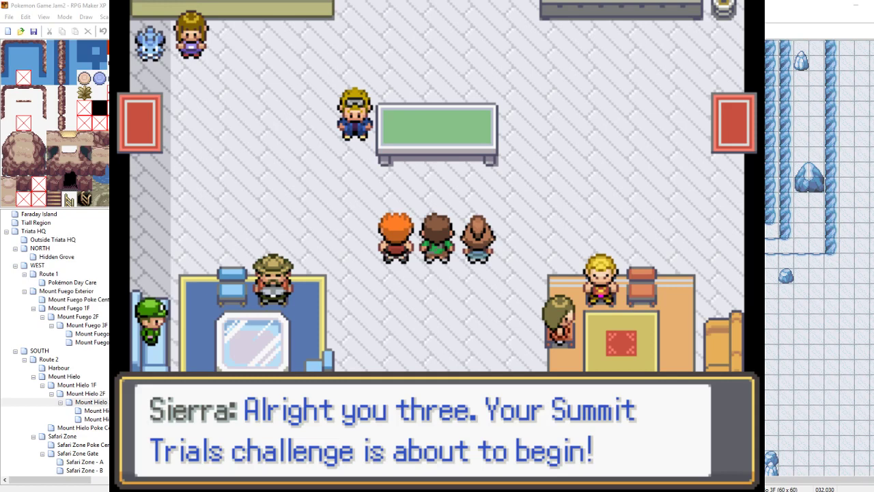
key("Return")
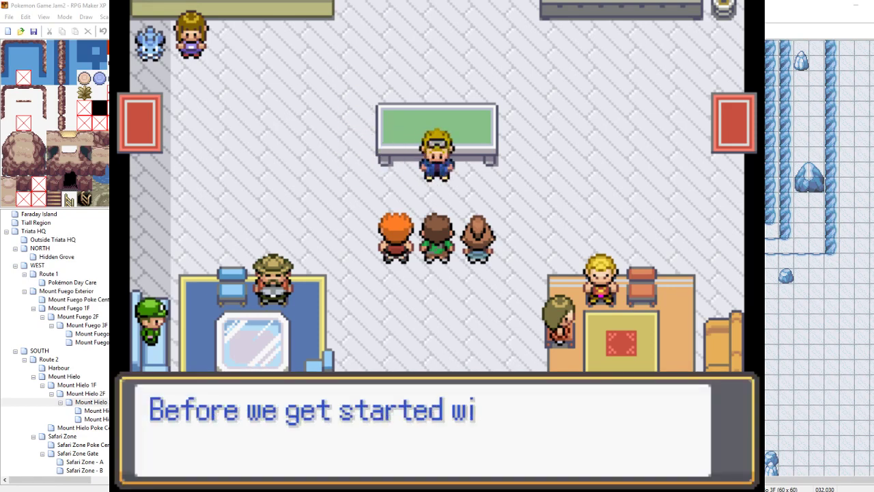
key("Return")
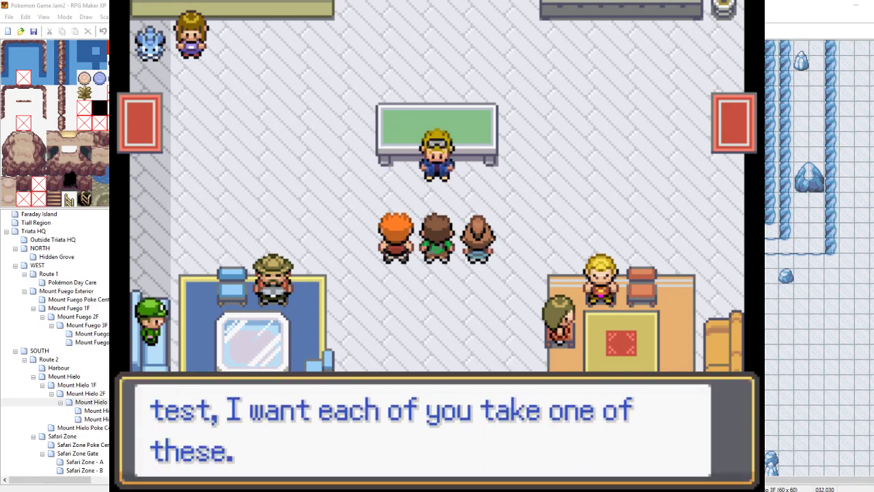
key("Return")
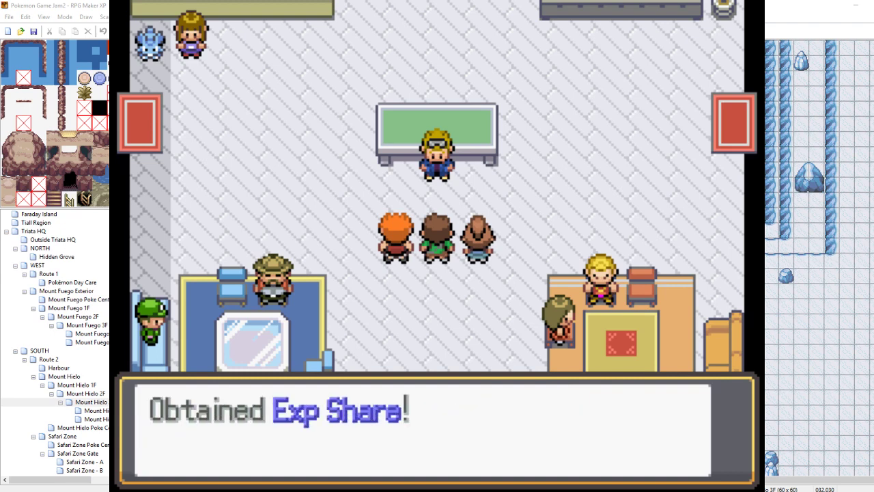
key("Return")
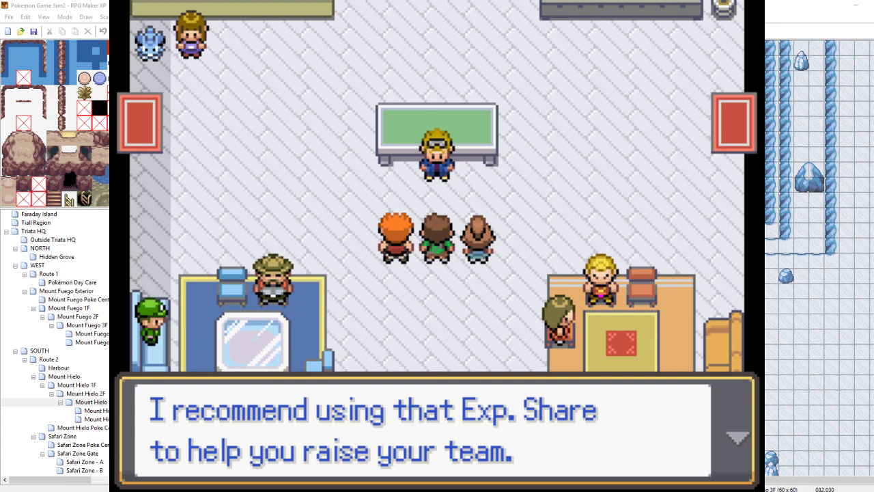
- Advance through Sierra's advice on using the Exp. Share to raise the team
key("Return")
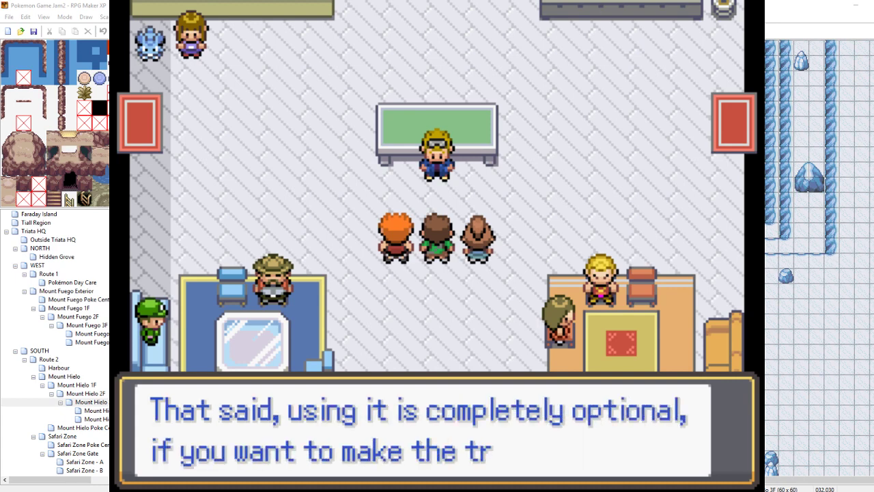
key("Return")
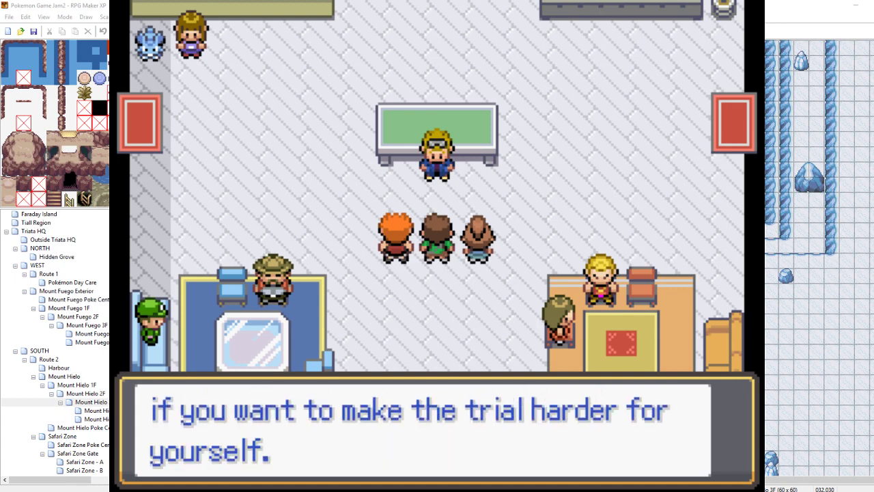
key("Return")
key("Return")
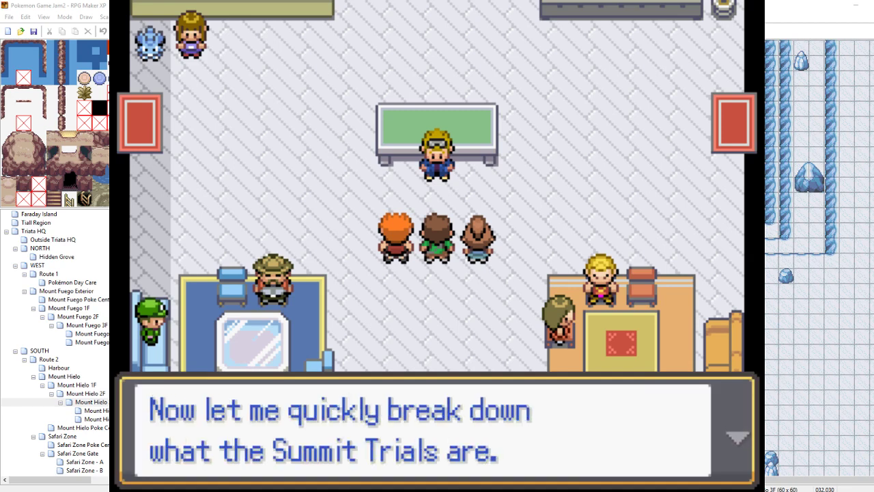
- Advance through Sierra's explanation of the Summit Trials, the three mountains and the Head Trainers
key("Return")
key("Return")
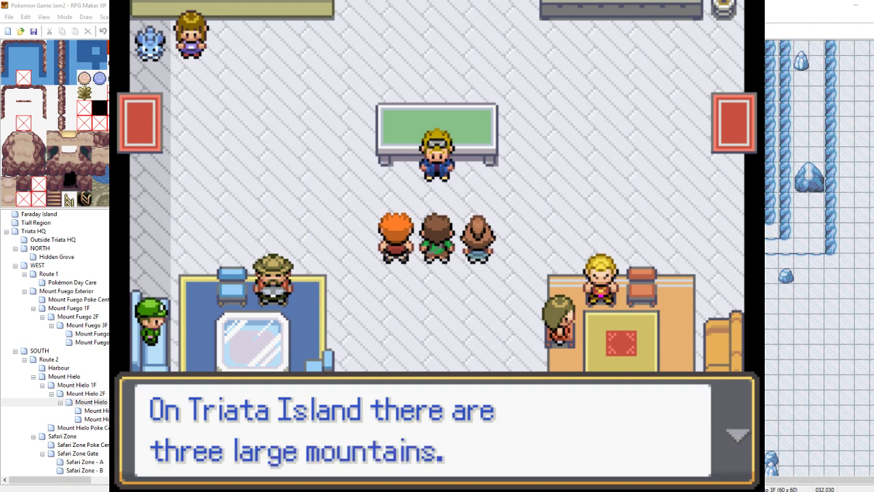
key("Return")
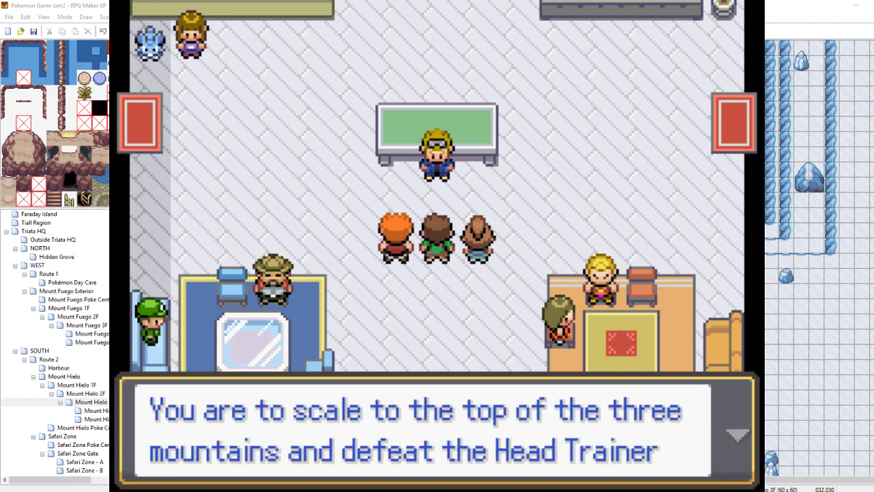
key("Return")
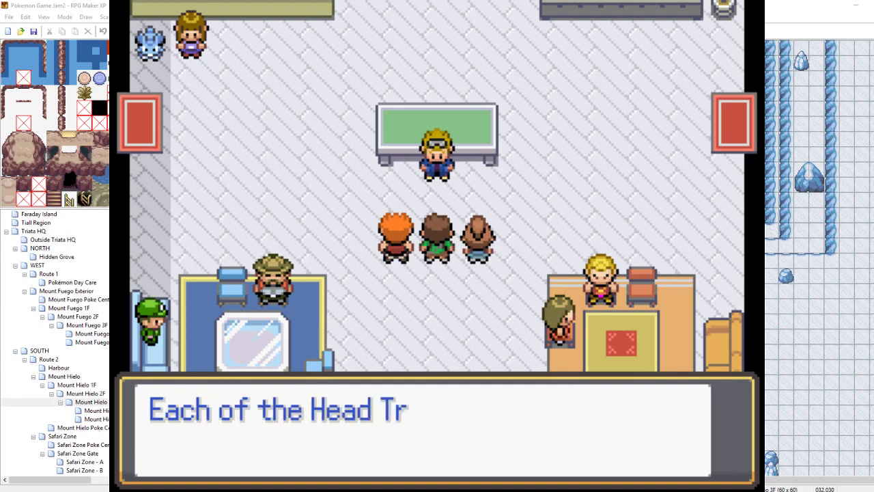
key("Return")
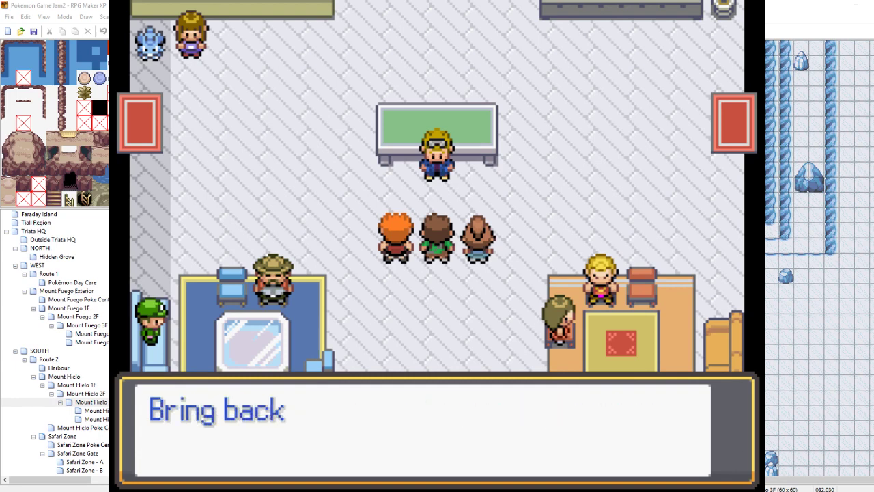
key("Return")
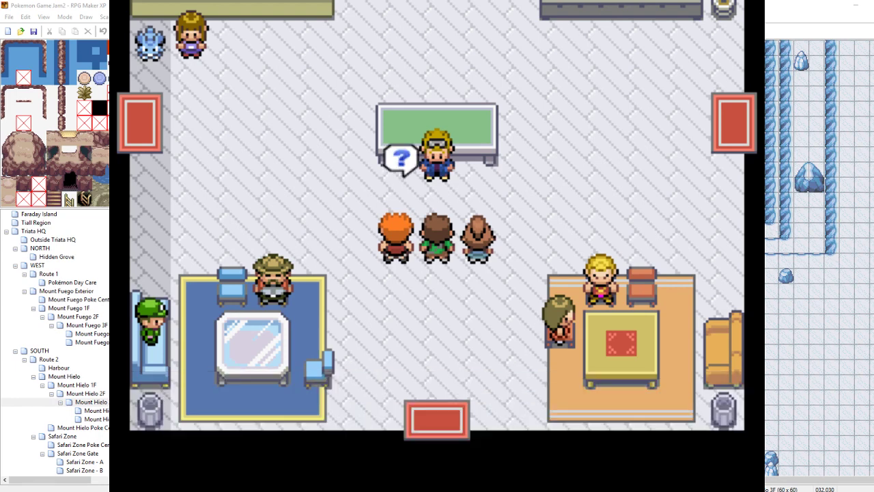
key("Return")
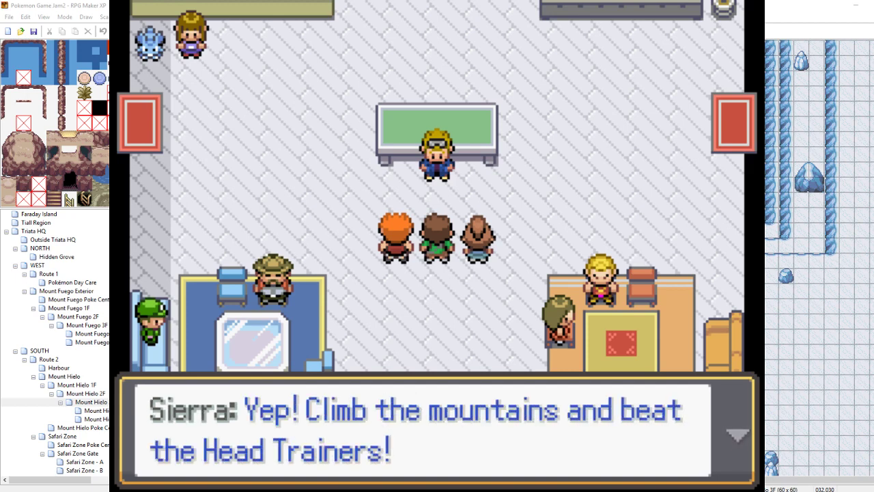
key("Return")
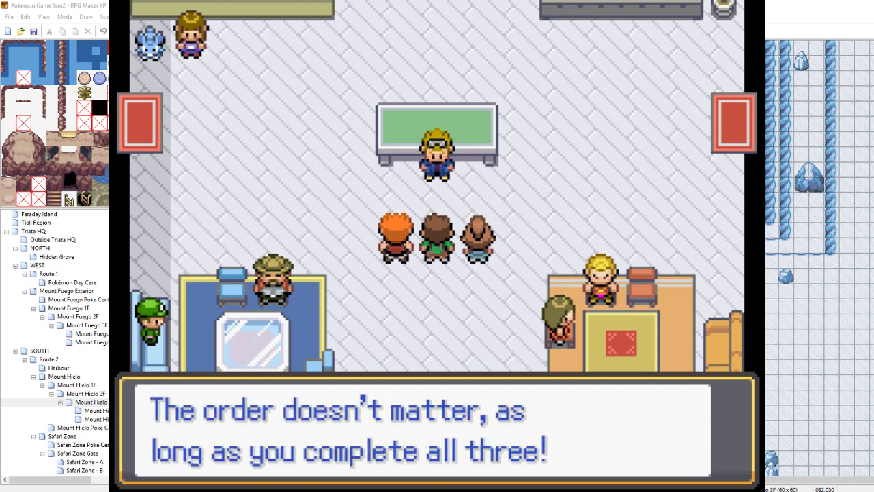
- Advance through the trial's start, Roy's and Sasha's departures and Sierra's farewell to finish the cutscene
key("Return")
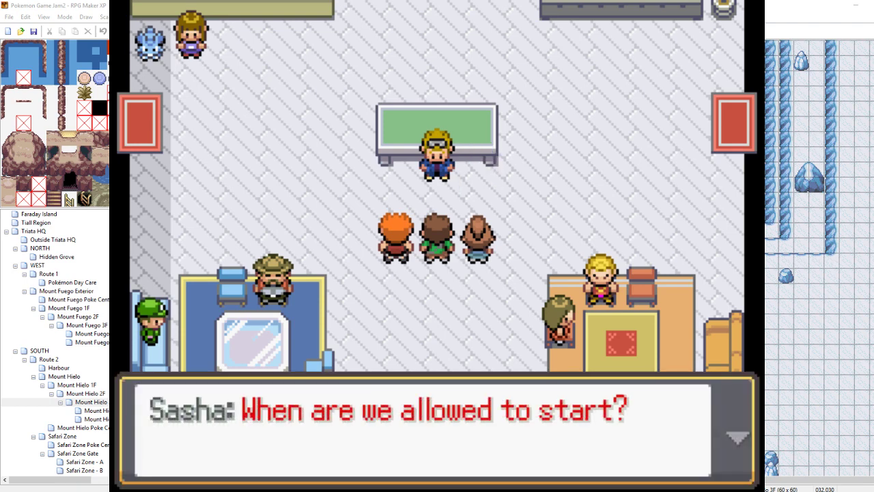
key("Return")
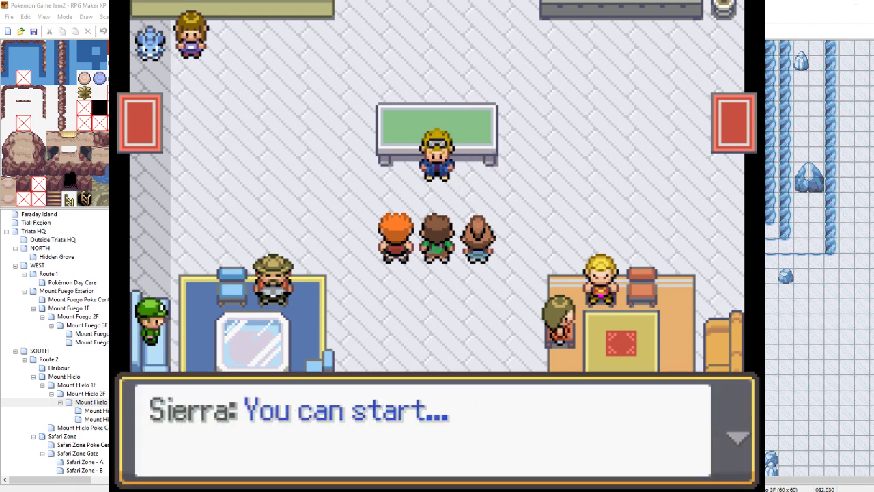
key("Return")
key("Return")
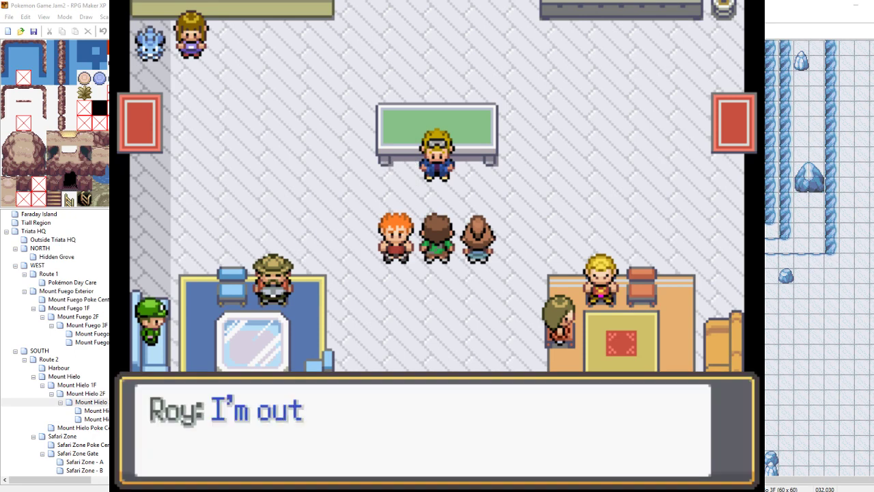
key("Return")
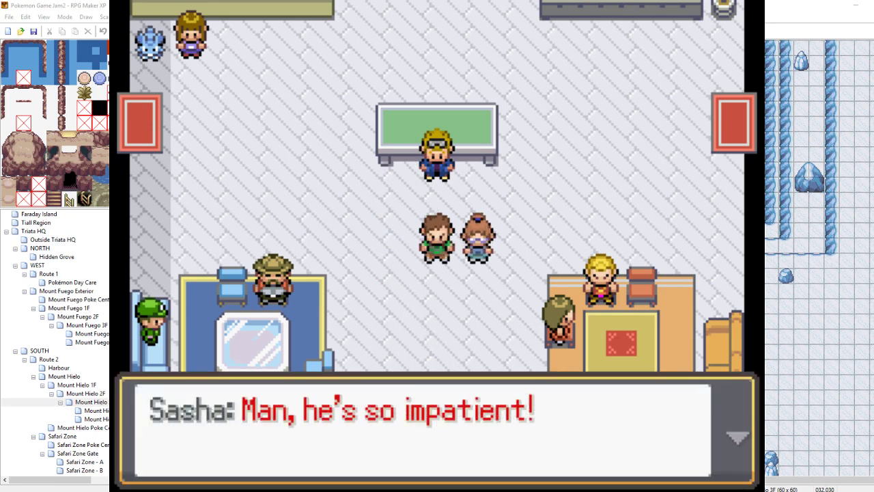
key("Return")
key("Return")
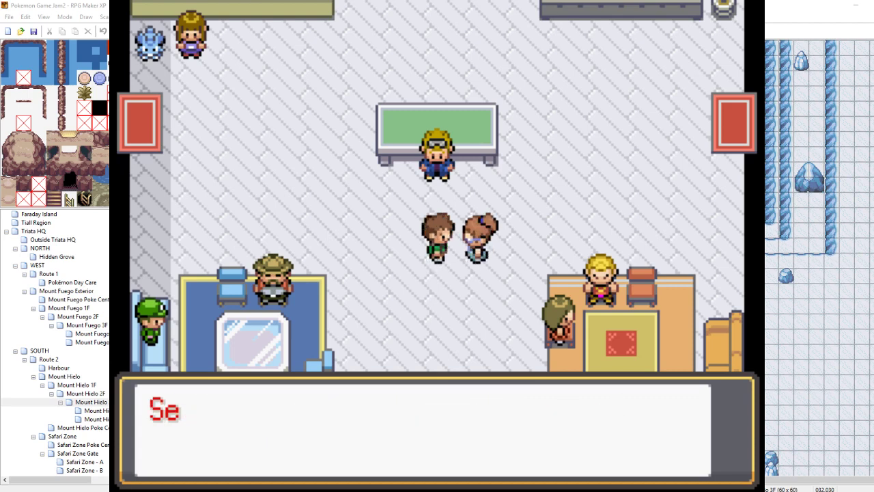
key("Return")
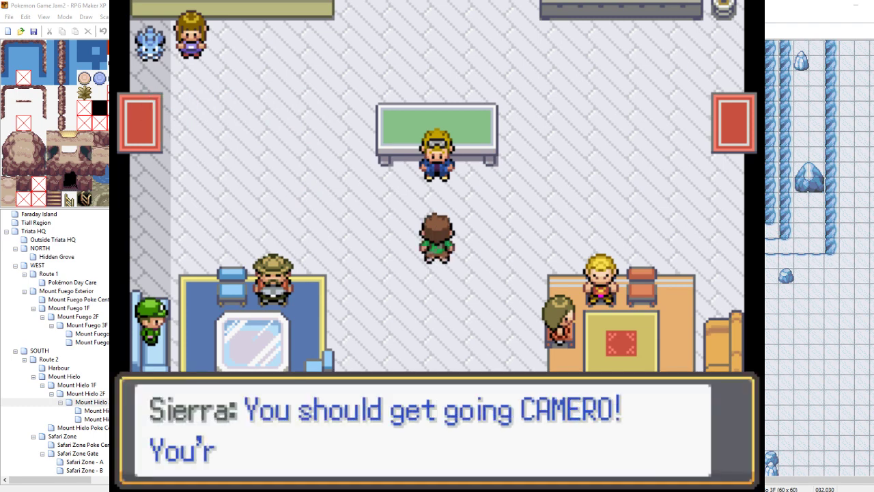
key("Return")
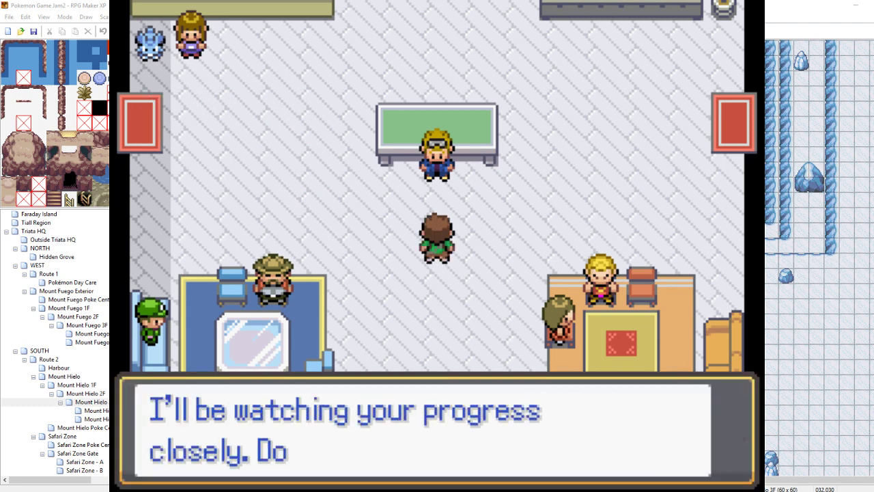
key("Return")
- Walk the character from the center of Triata HQ to the nurse's healing counter
key("Left")
key("Left")
key("Left")
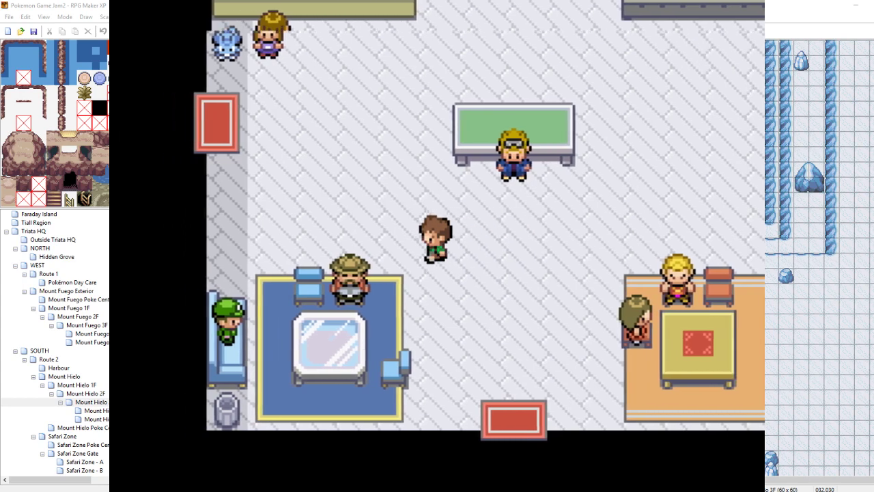
key("Up")
key("Up")
key("Up")
key("Up")
key("Up")
key("Left")
key("Left")
key("Left")
key("Up")
key("Up")
key("Up")
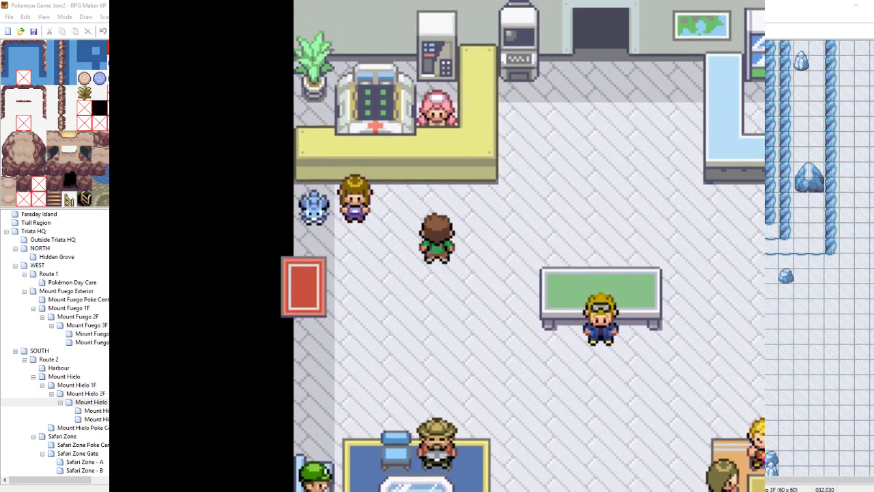
- Talk to the nurse, have her heal the team and finish the conversation
key("Return")
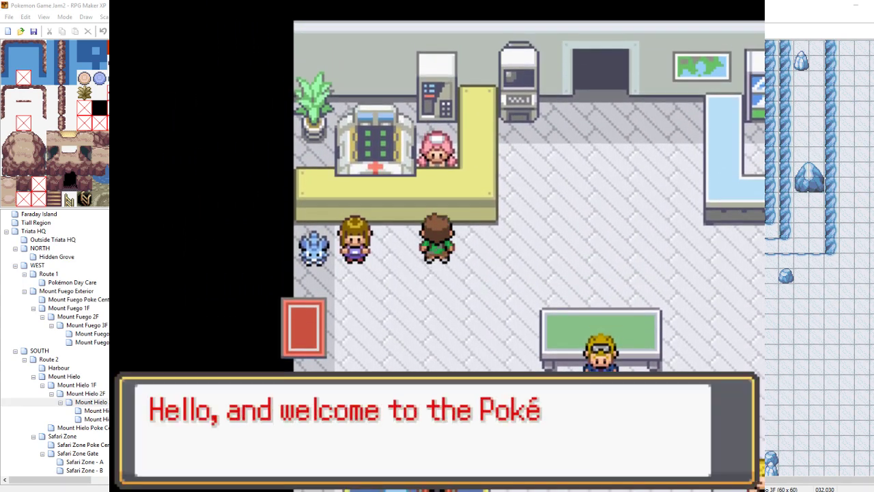
key("Return")
key("Return")
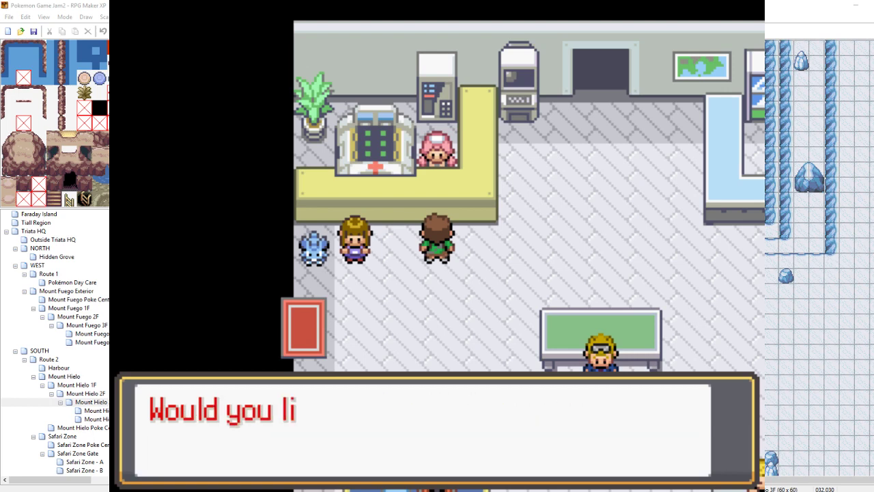
key("Return")
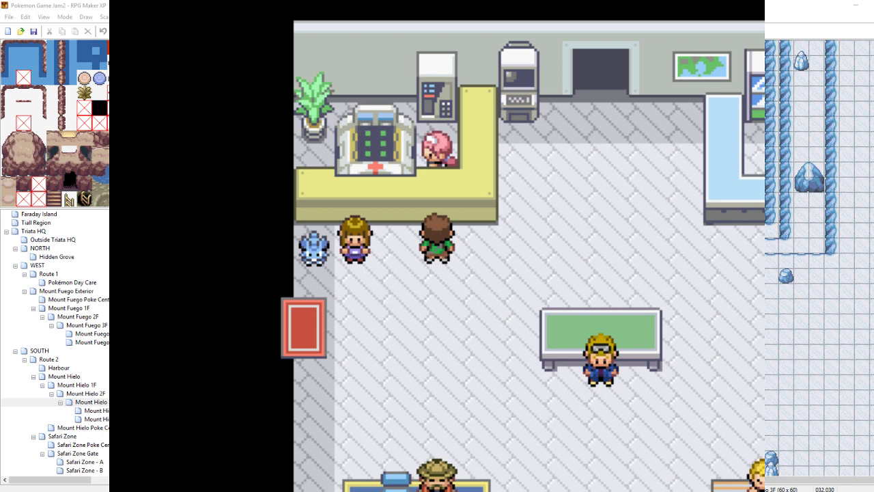
key("Return")
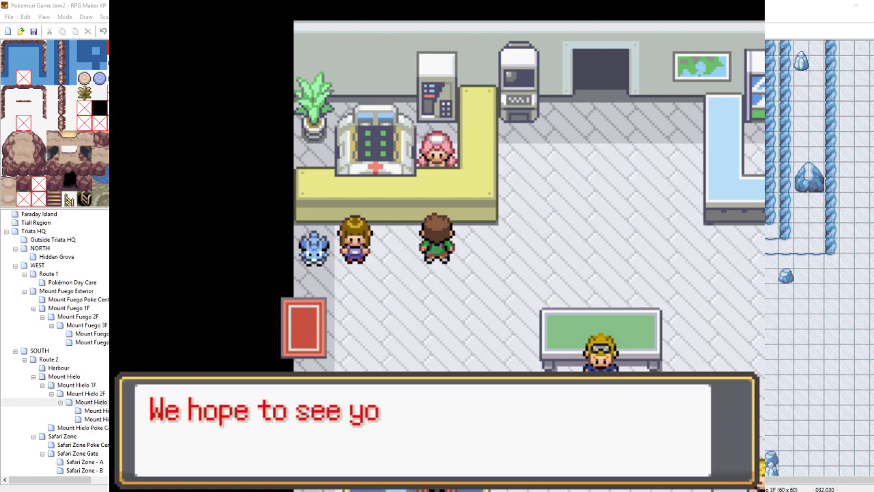
key("Return")
- Cross the HQ hall past the green table and leave the building through the east exit
key("Down")
key("Left")
key("Up")
key("Left")
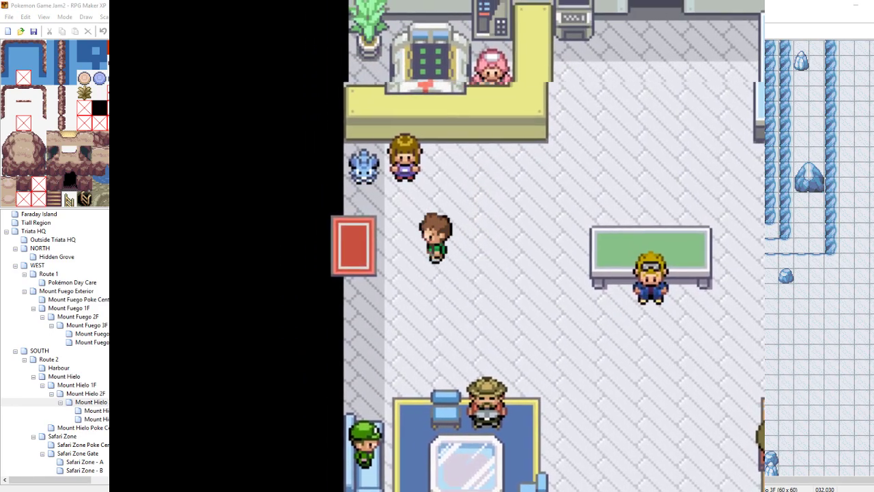
key("Right")
key("Right")
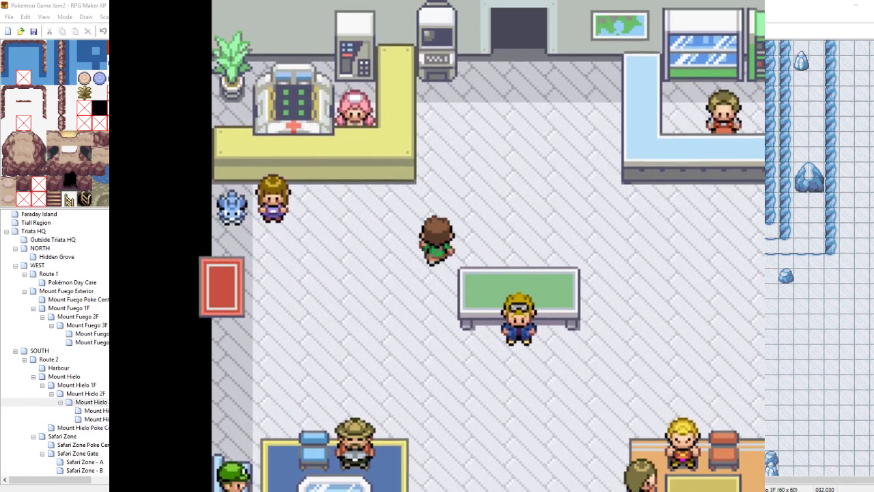
key("Right")
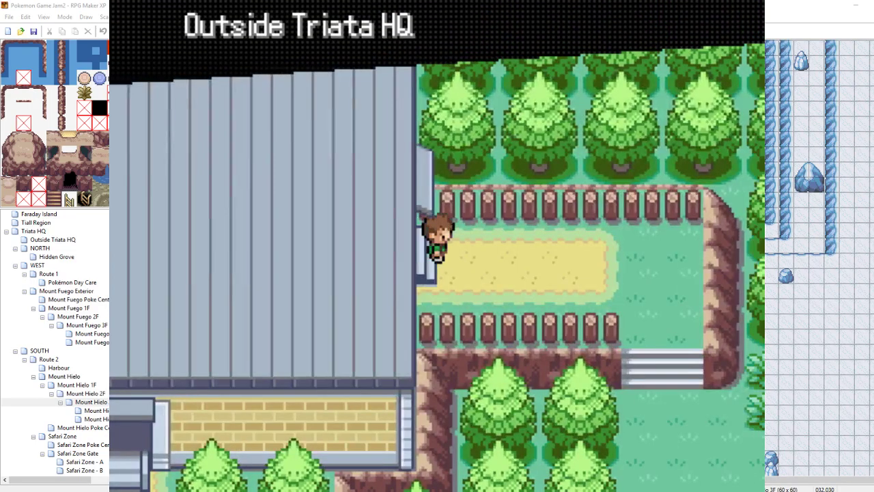
- Walk down the eastern stairs and southwest along the bushes toward the sandy path south of the HQ
key("Down")
key("Right")
key("Down")
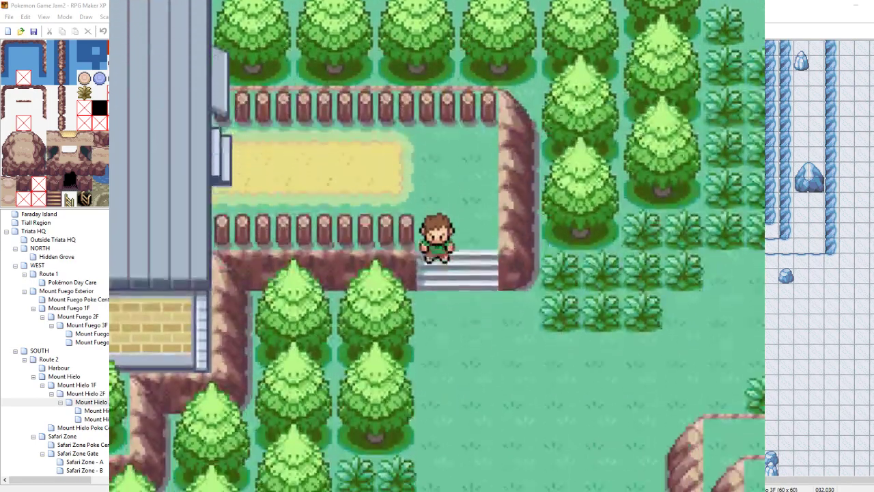
key("Down")
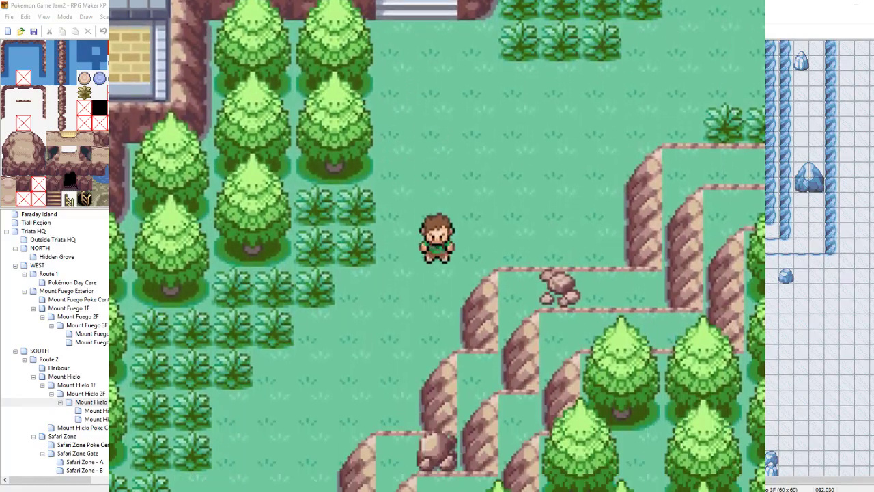
key("Left")
key("Down")
key("Left")
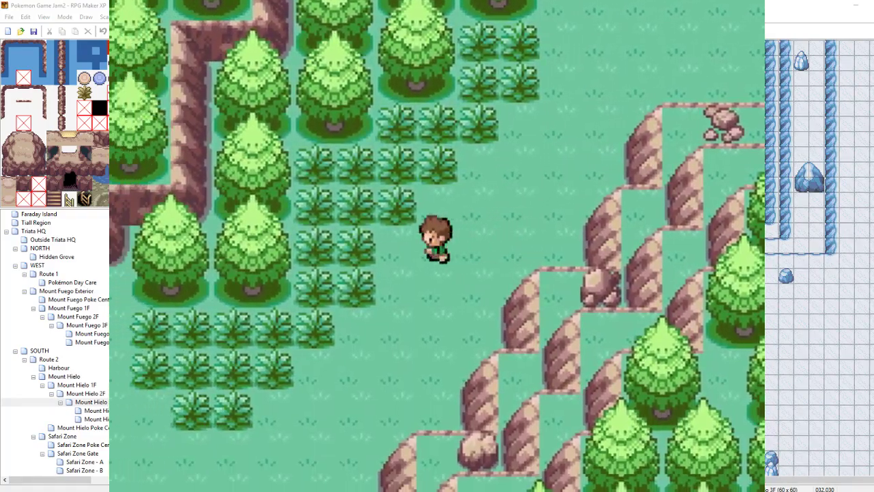
key("Down")
key("Left")
key("Down")
key("Left")
key("Left")
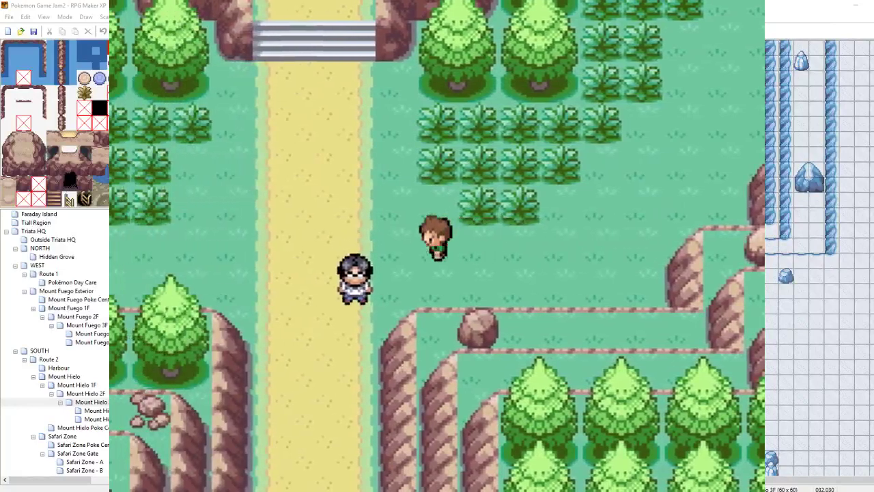
- Step onto the sandy path and talk to the man in glasses for directions to the Safari Zone
key("Up")
key("Left")
key("Down")
key("Left")
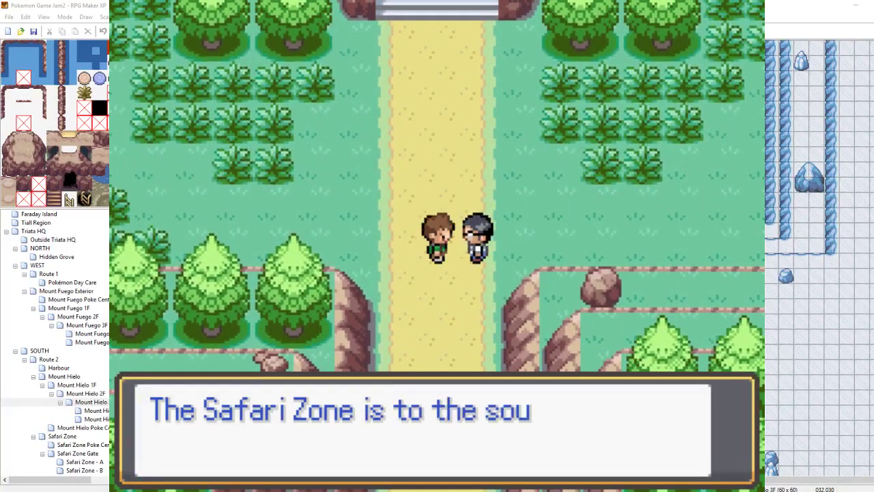
- Follow the path south onto Route 2 and return north to Triata HQ's main entrance
key("Down")
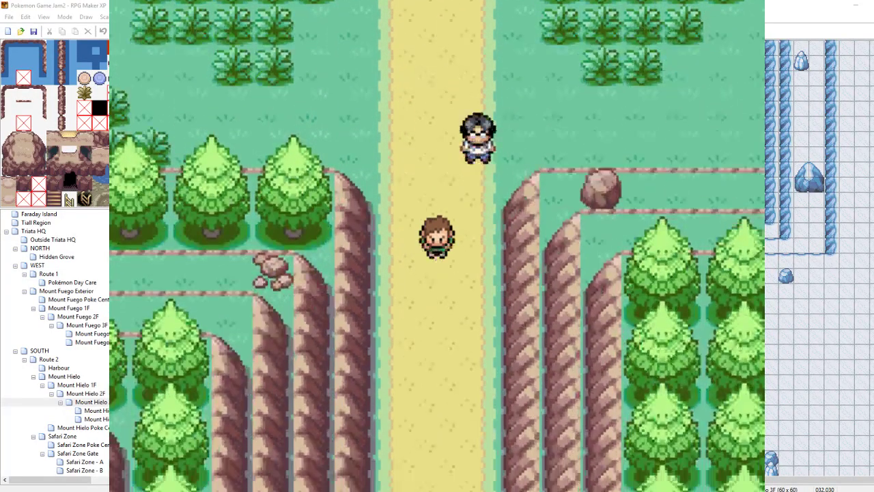
key("Down")
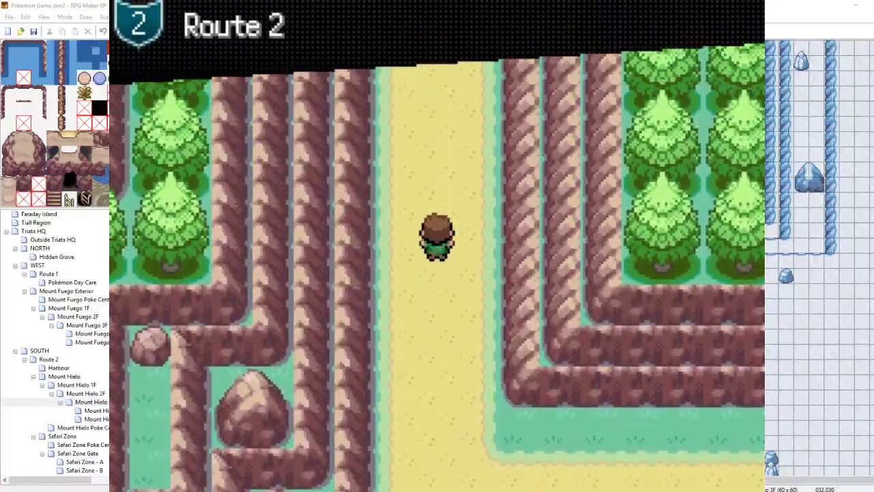
key("Up")
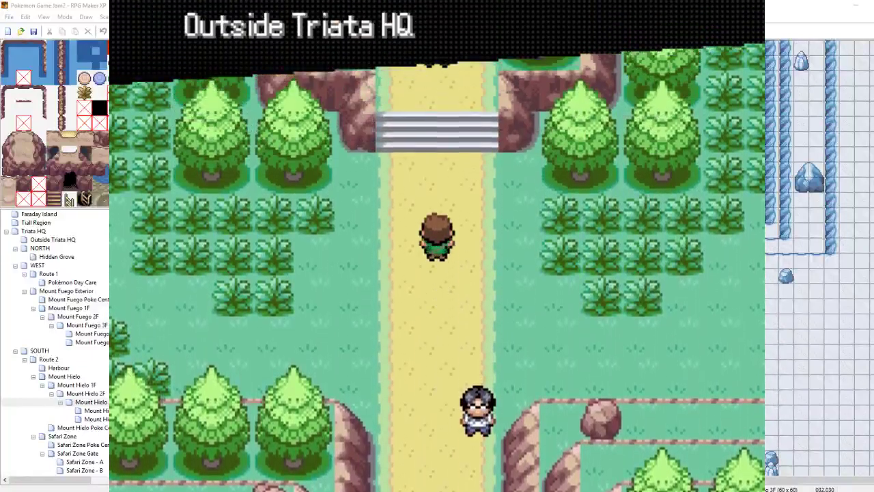
key("Up")
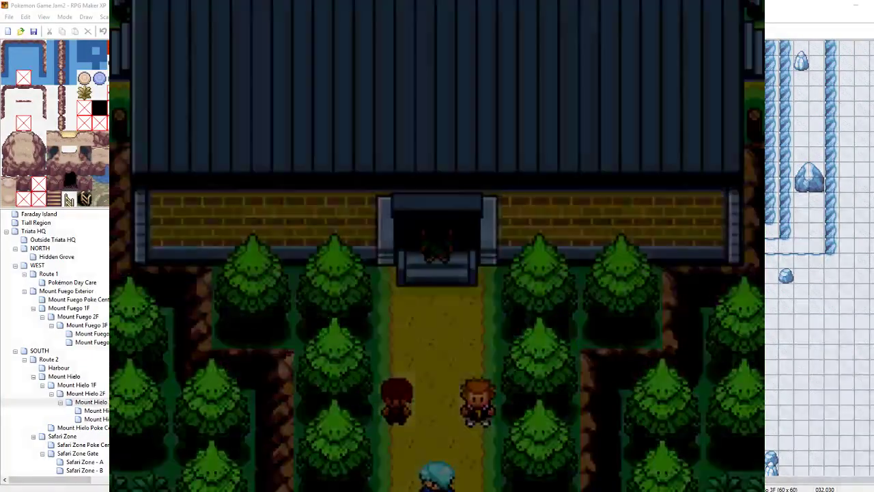
- Walk from the HQ's main entrance past the blue rug back to the nurse's counter
key("Up")
key("Left")
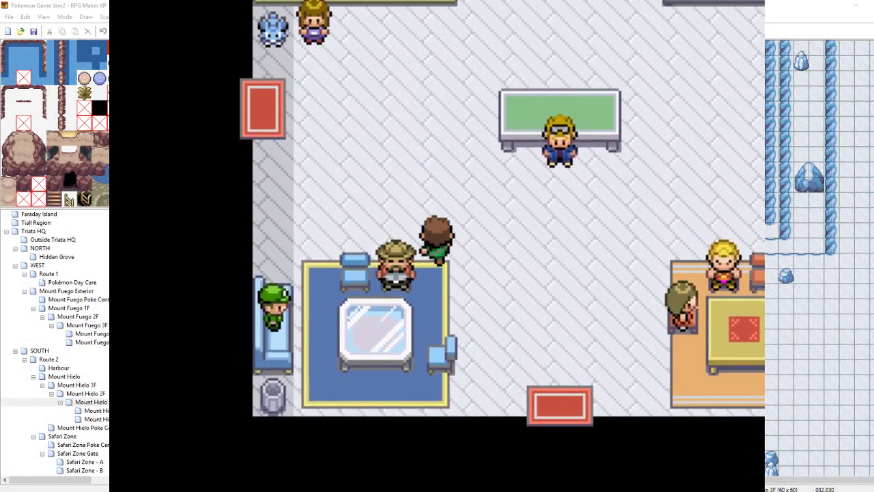
key("Up")
key("Left")
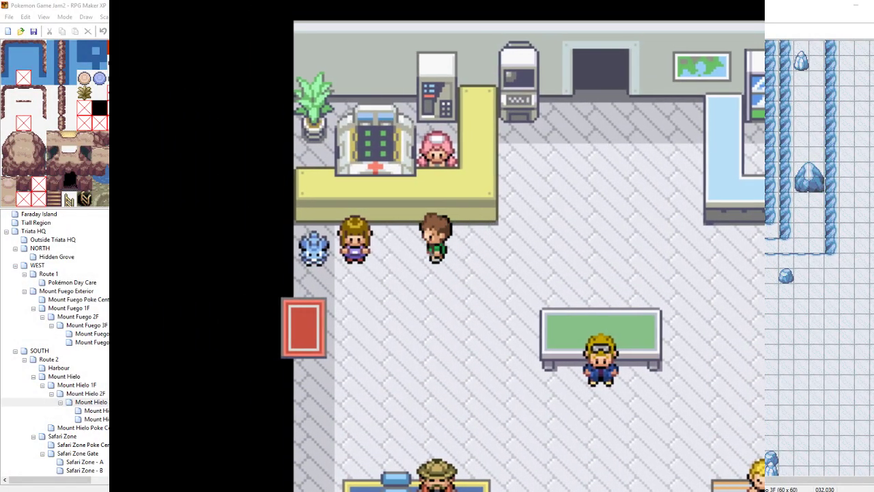
key("Right")
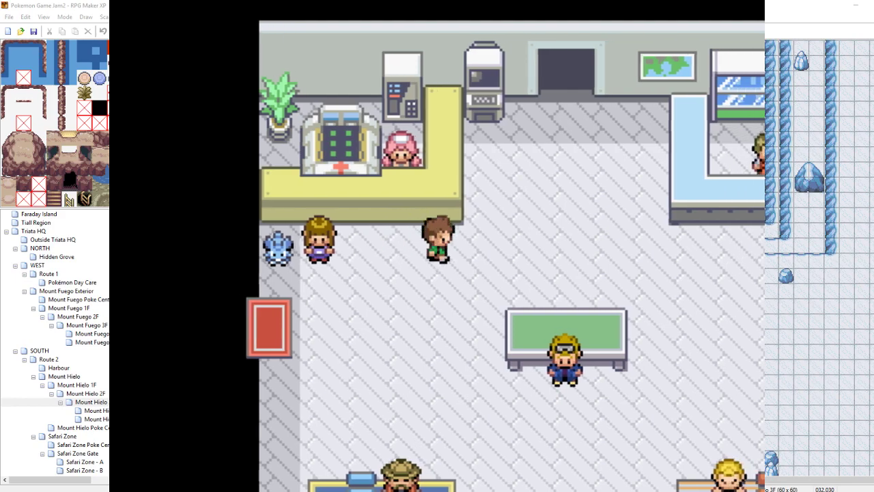
- Save the game at Triata HQ, overwriting the existing save file, and return to the map
key("Escape")
key("Down")
key("Down")
key("Return")
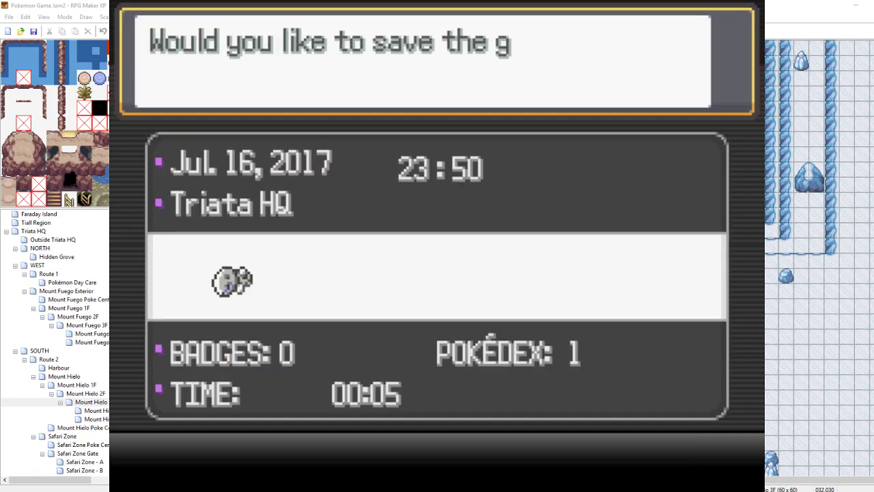
key("Return")
key("Return")
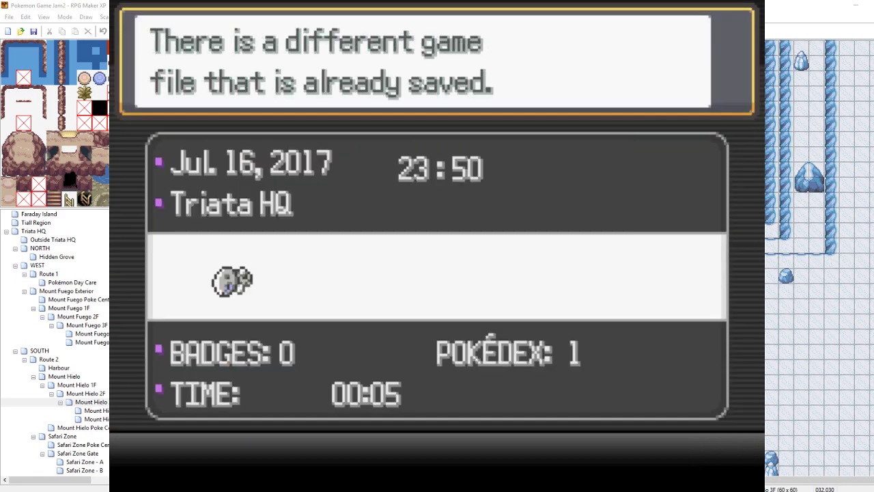
key("Return")
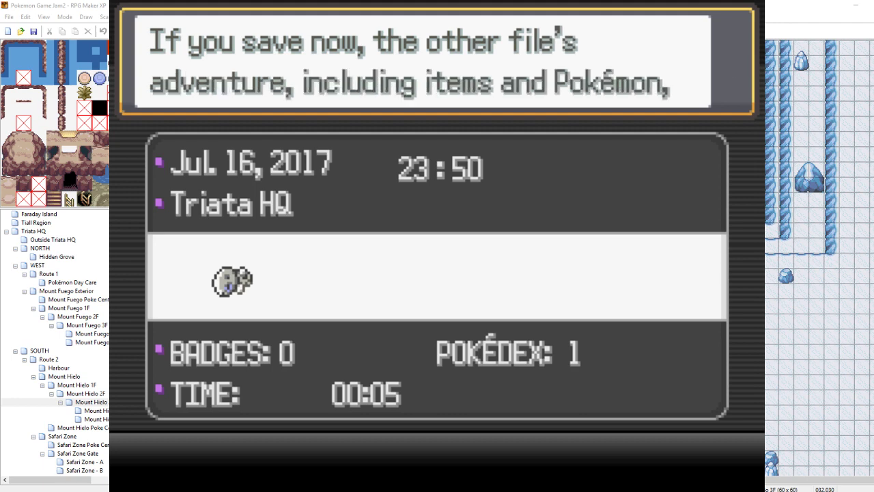
key("Return")
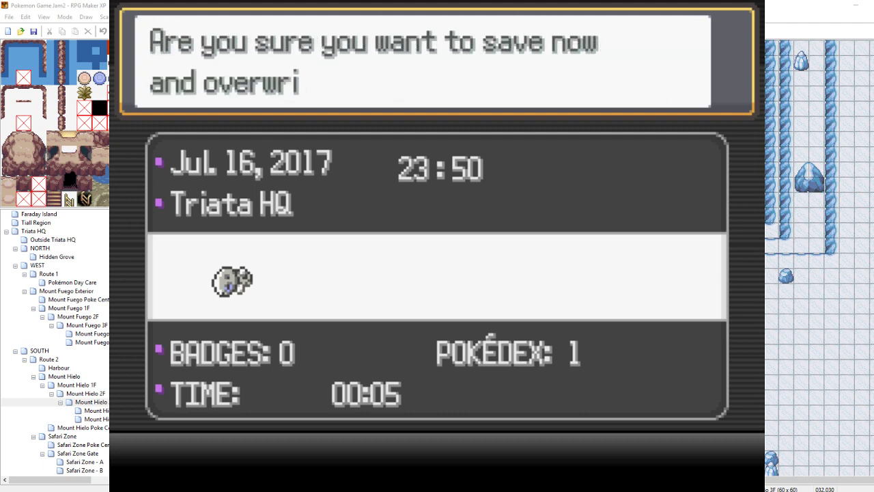
key("Down")
key("Return")
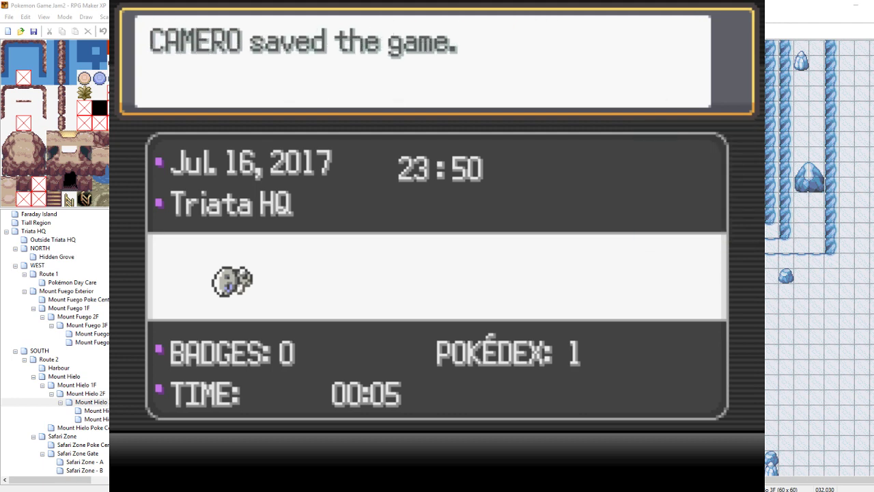
key("Return")
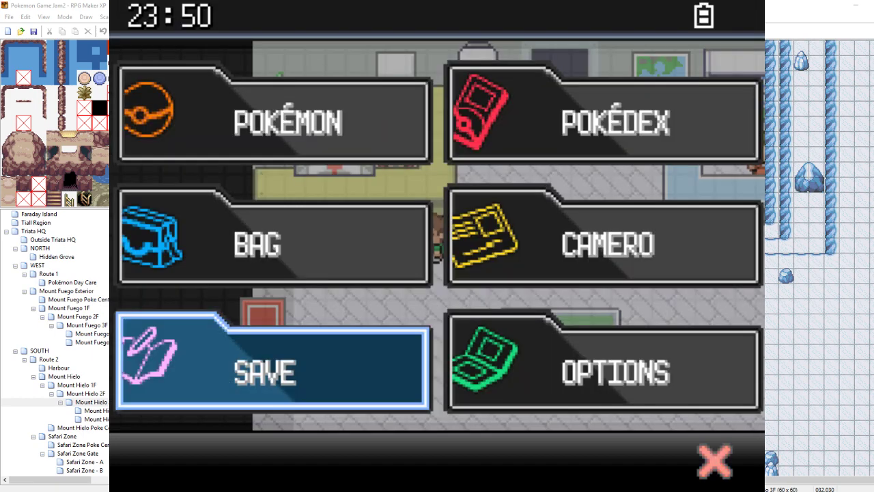
key("Escape")
- Leave Triata HQ through the west exit and go straight back inside
key("Down")
key("Left")
key("Down")
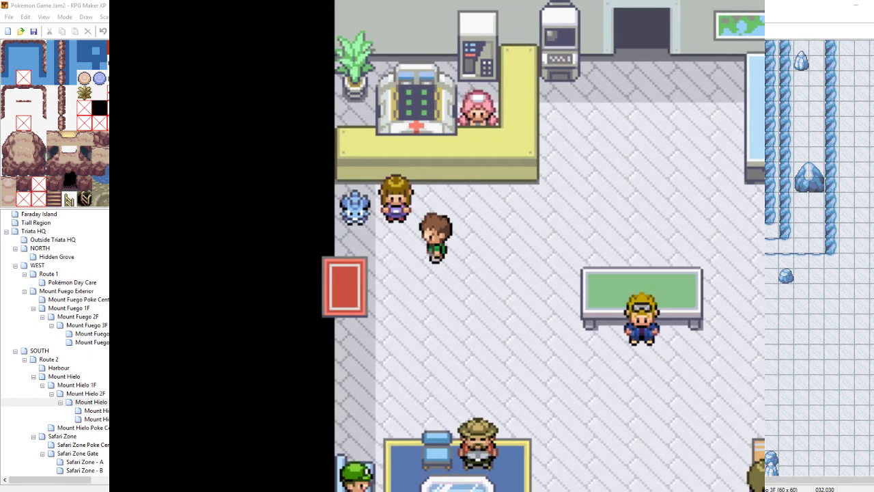
key("Down")
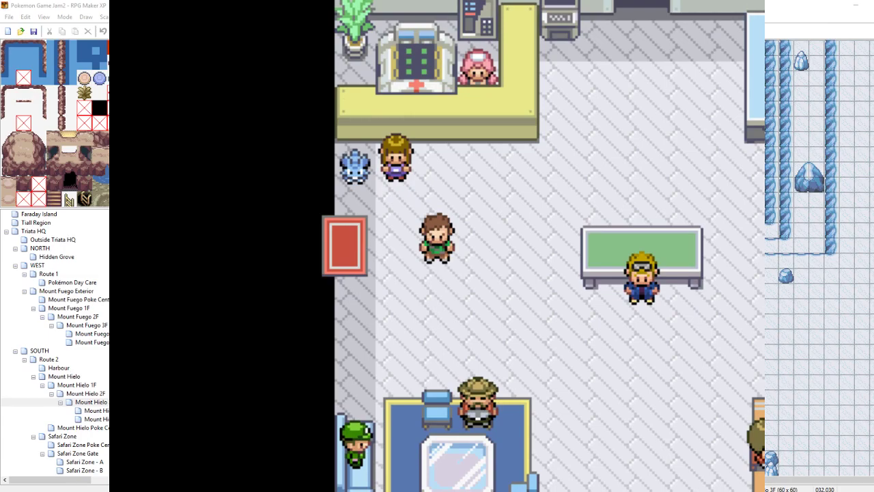
key("Left")
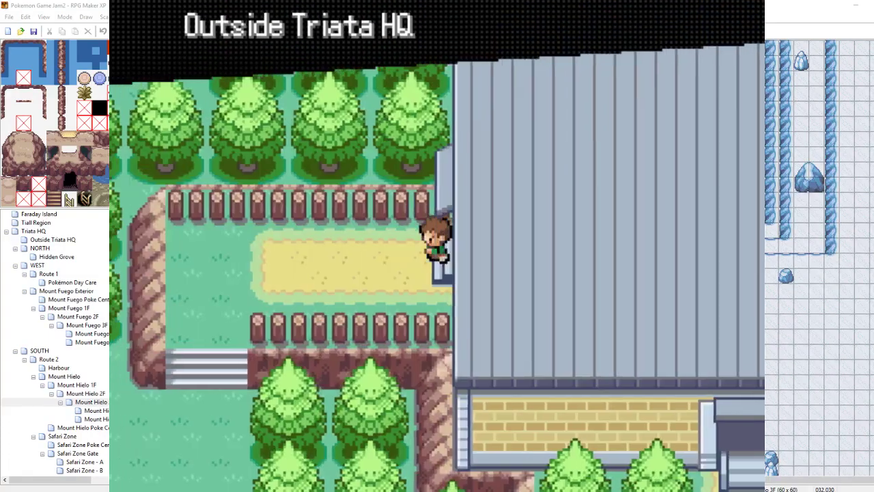
key("Right")
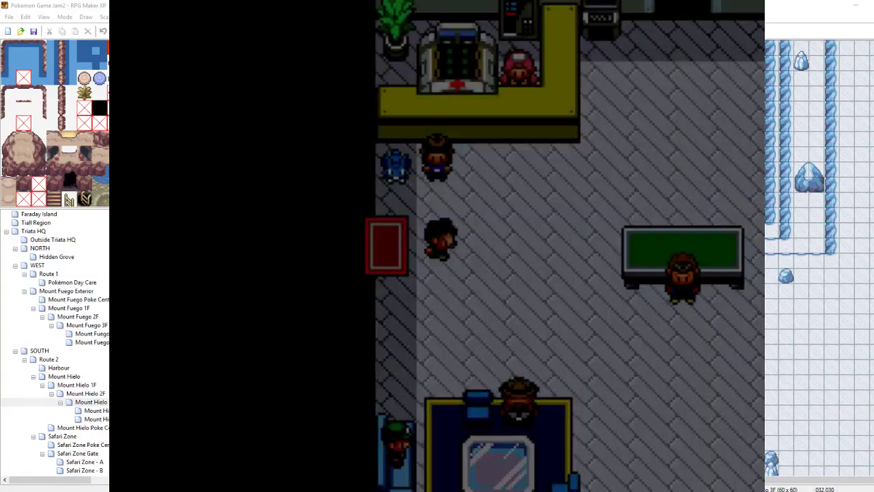
- Return to the nurse's counter and have her heal the team again
key("Up")
key("Up")
key("Return")
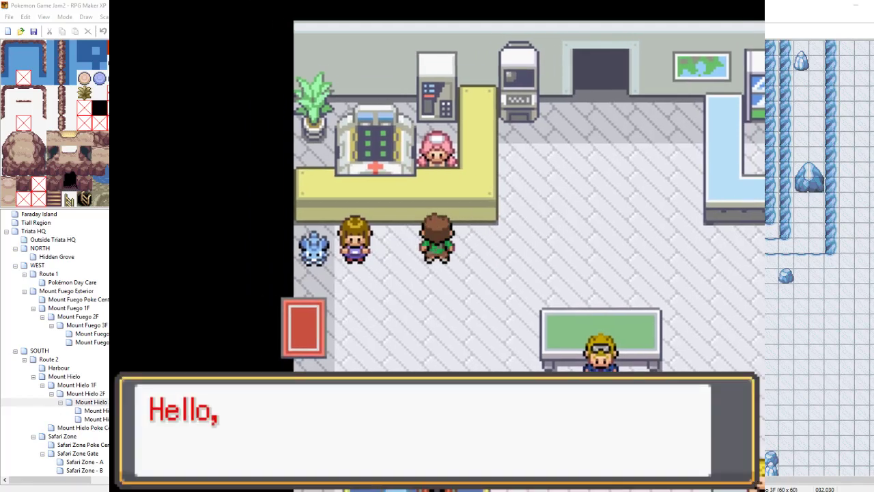
key("Return")
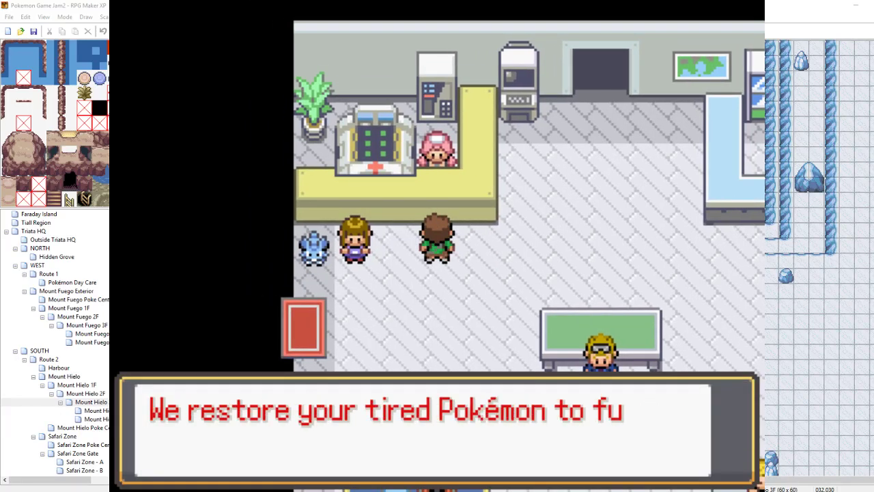
key("Return")
key("Return")
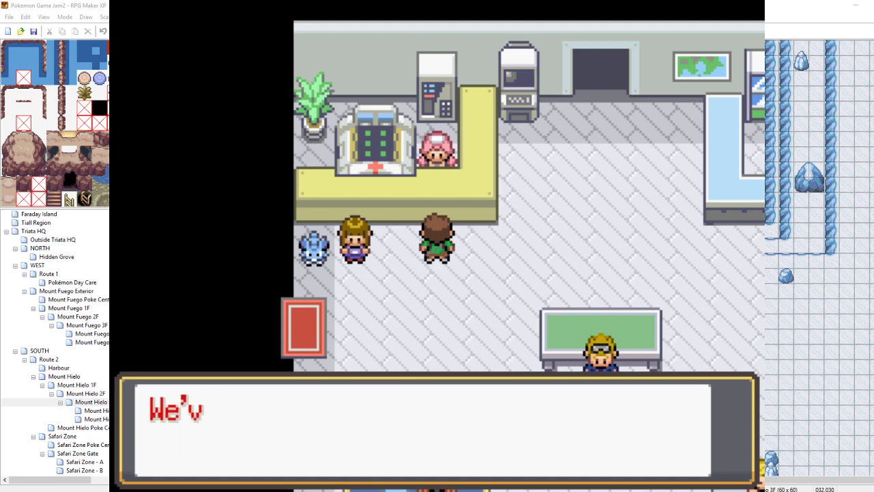
key("Return")
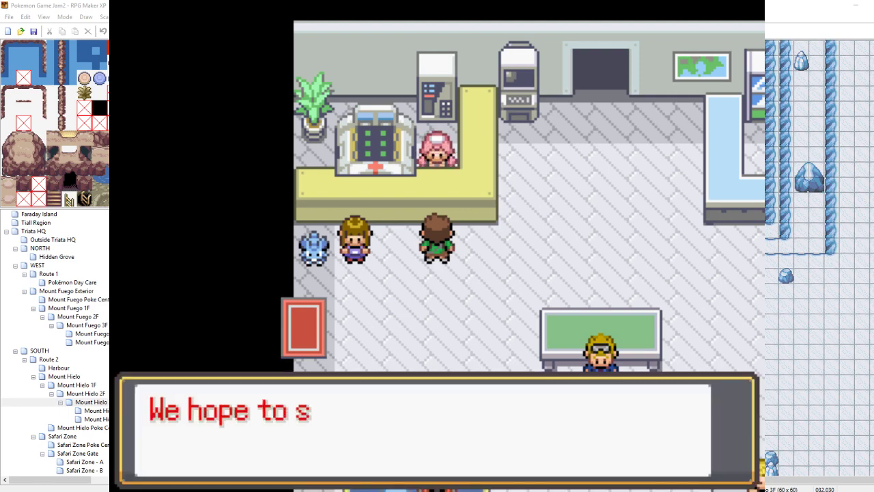
- Finish the nurse's farewell dialogue and leave Triata HQ through the south exit
key("Return")
key("Down")
key("Down")
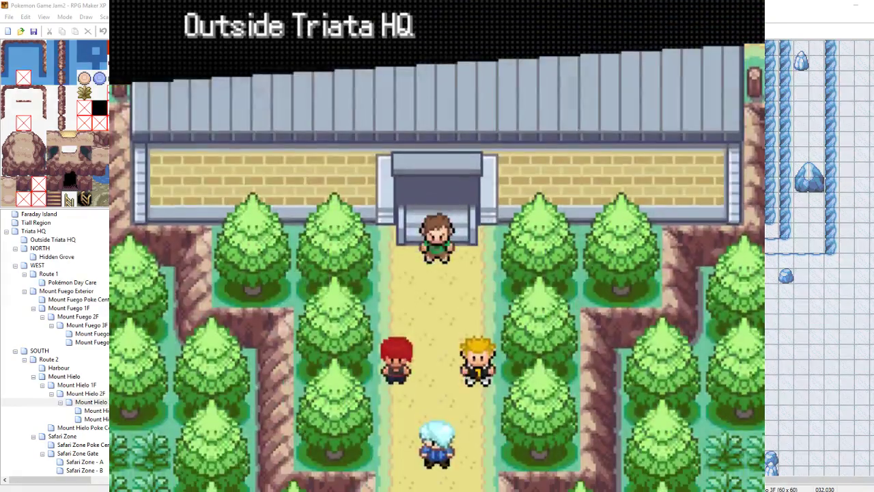
- Warp to map 081, Mount Fuego Poke Center, using the debug menu's warp option
key("F9")
key("Down")
key("Down")
key("Down")
key("Return")
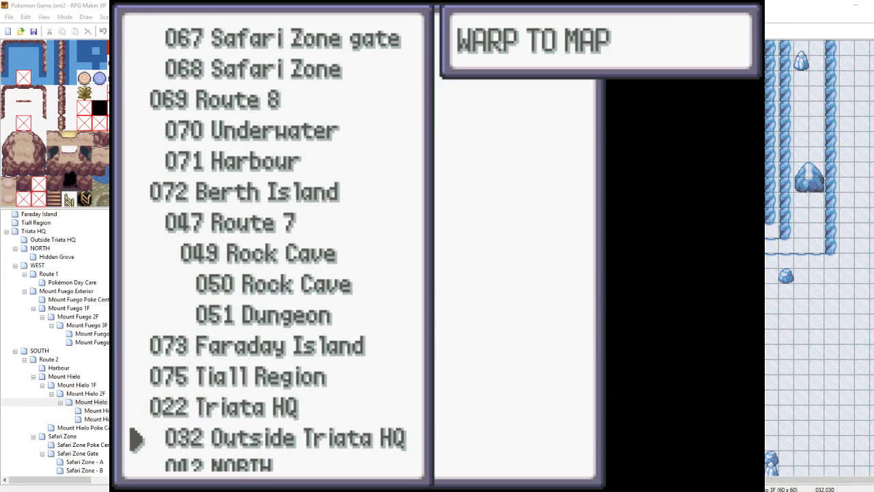
key("Down")
key("Down")
key("Down")
key("Down")
key("Down")
key("Down")
key("Down")
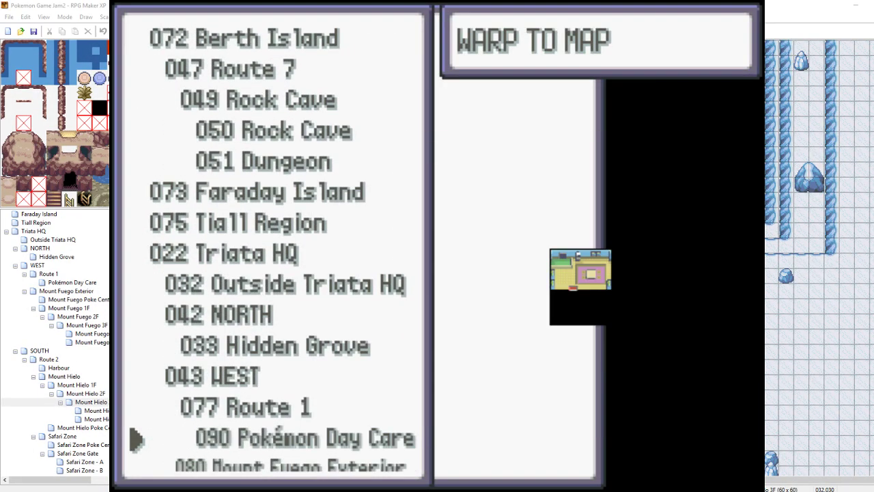
key("Down")
key("Down")
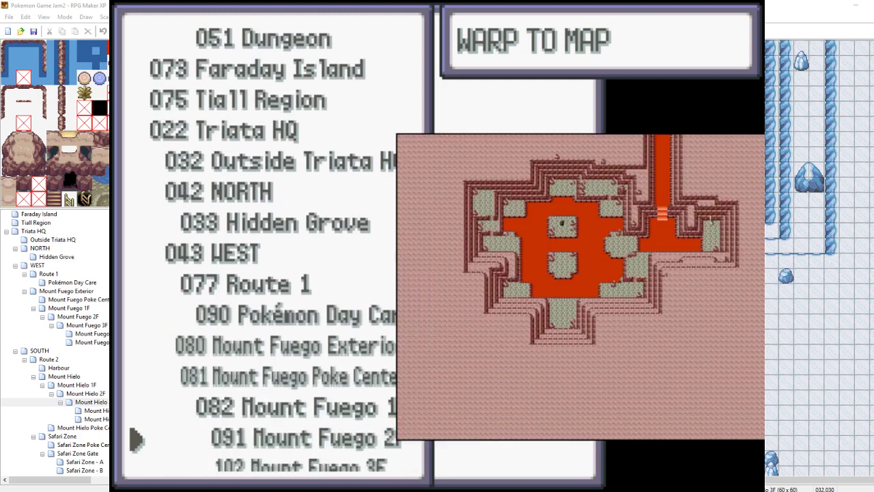
key("Up")
key("Up")
key("Escape")
key("Escape")
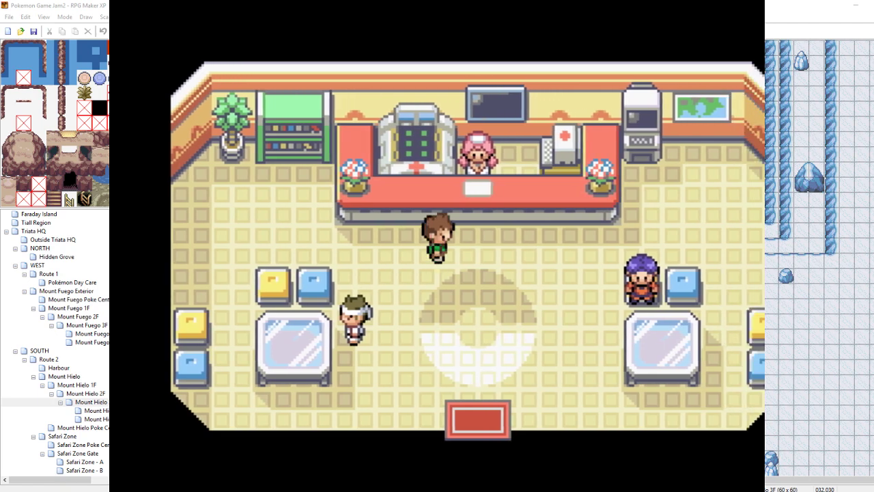
- Walk around the end of the Poke Center's counter and leave the building to Mount Fuego Exterior
key("Up")
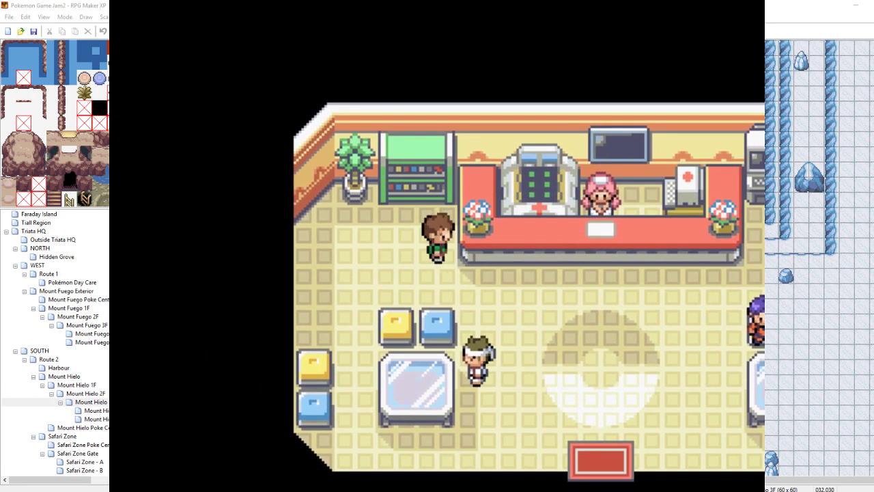
key("Down")
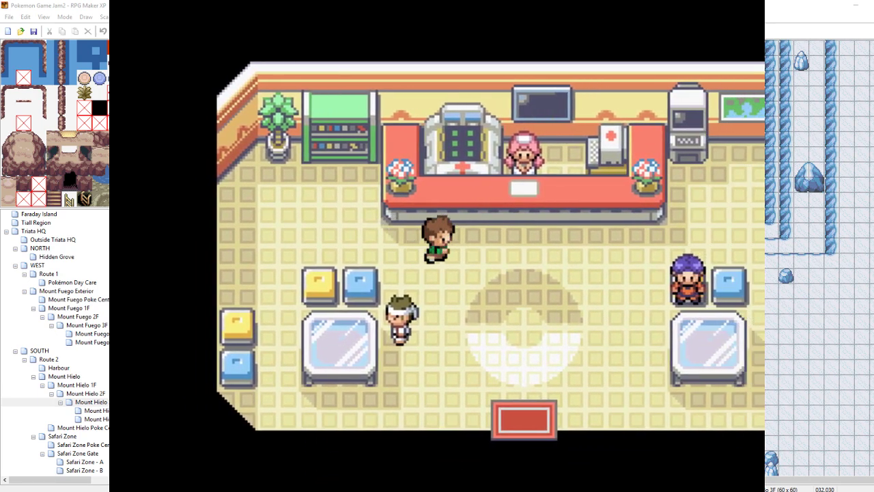
key("Down")
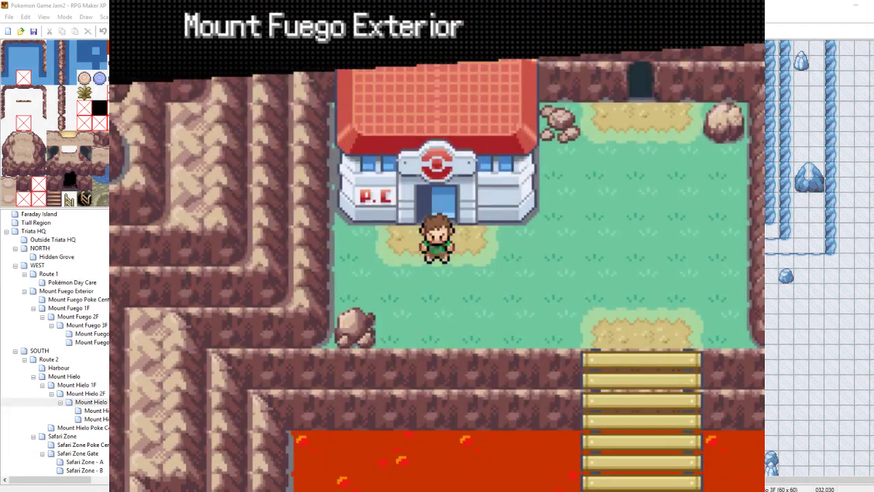
- Travel through Mount Fuego to 2F and cross the stepping stones to the platform south of the ladder
key("Right")
key("Down")
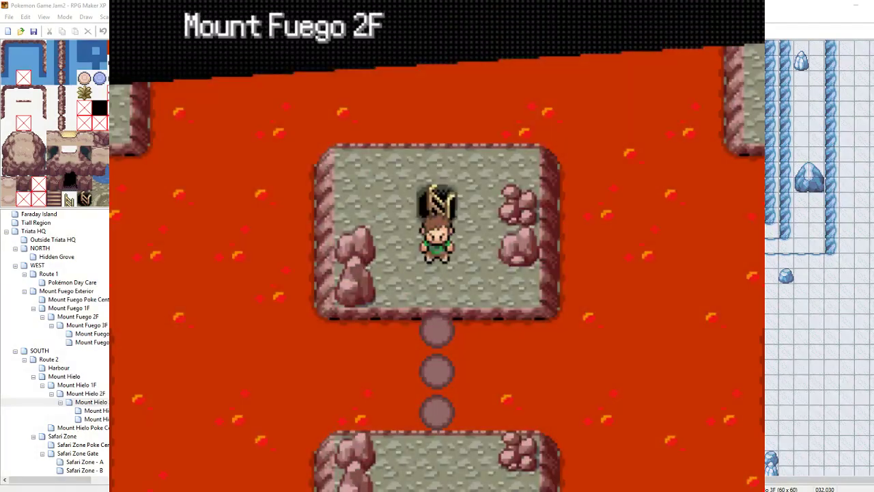
key("Down")
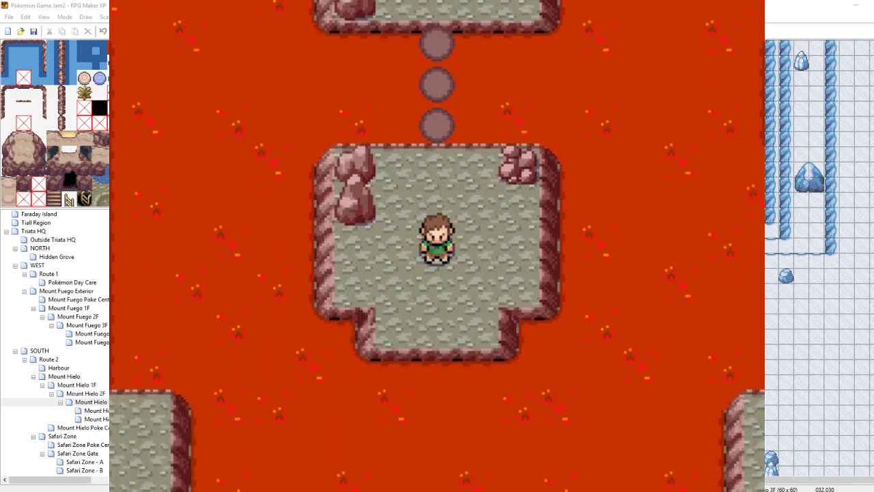
- Cross the lava stepping stones north past the ladder to the ledge, and close the playtest
key("Up")
key("Up")
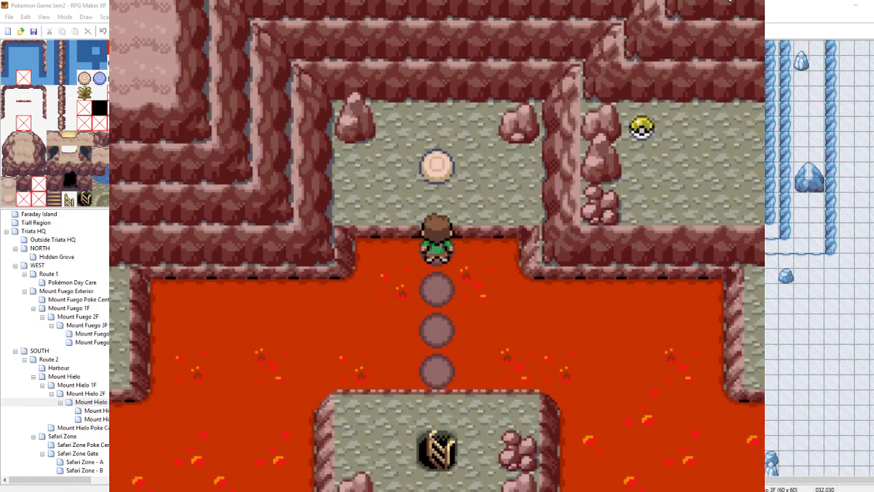
key("alt+F4")
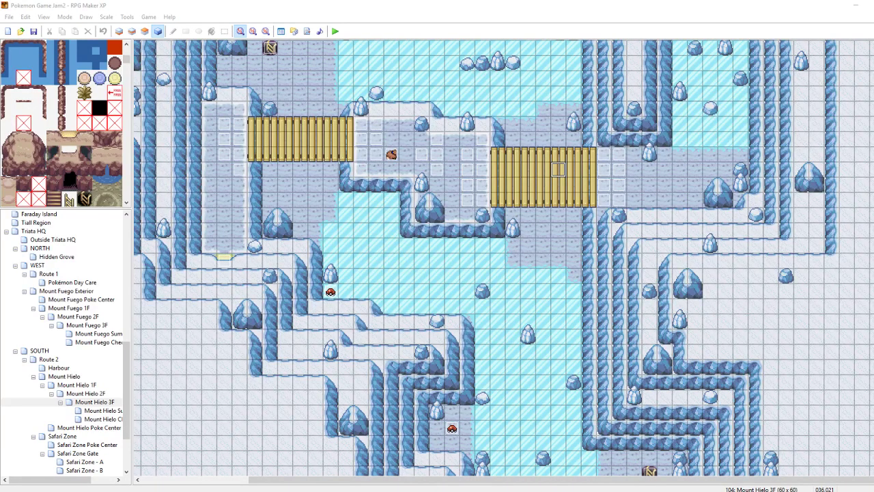
- Open the Triata HQ map and erase the potted plant behind the nurse's counter on the third layer
left_click(559, 260)
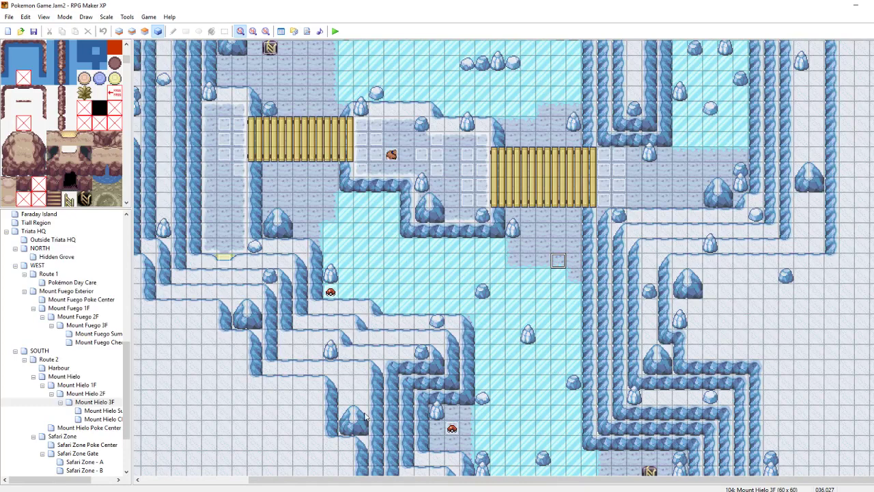
mouse_move(104, 491)
left_click(41, 232)
left_click(279, 213)
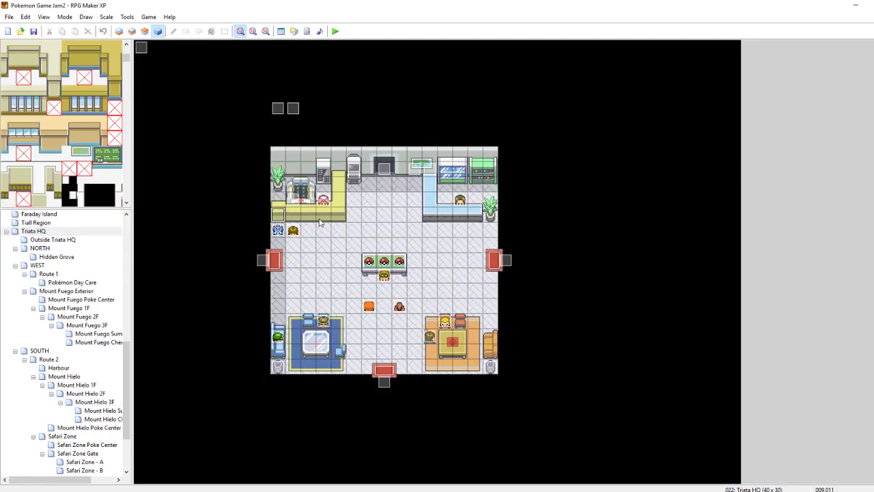
left_click(144, 30)
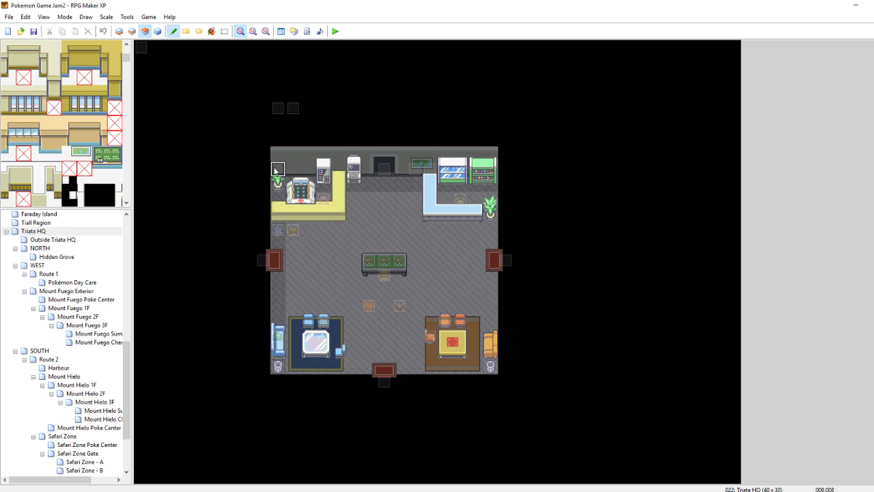
left_click_drag(277, 171, 278, 184)
- Find the yellow counter tiles in the tileset and paint the front and middle pieces at the nurse's counter's west end
scroll(91, 159, "down", 5)
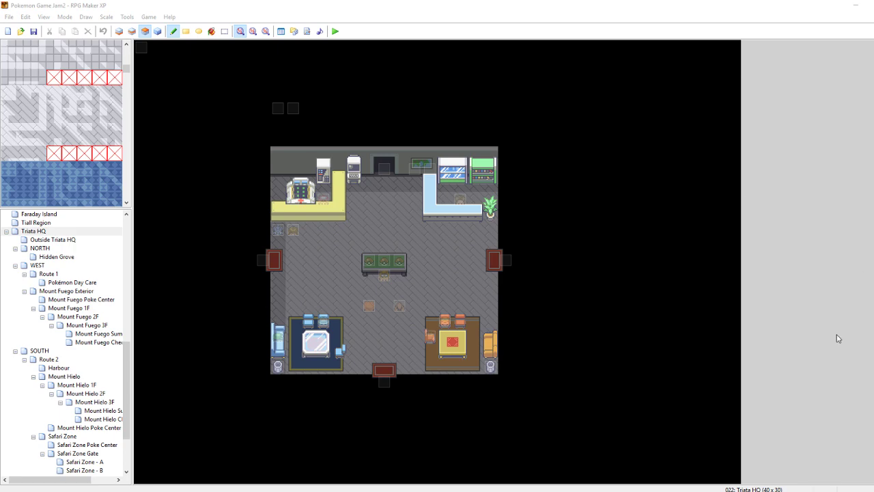
scroll(73, 191, "down", 5)
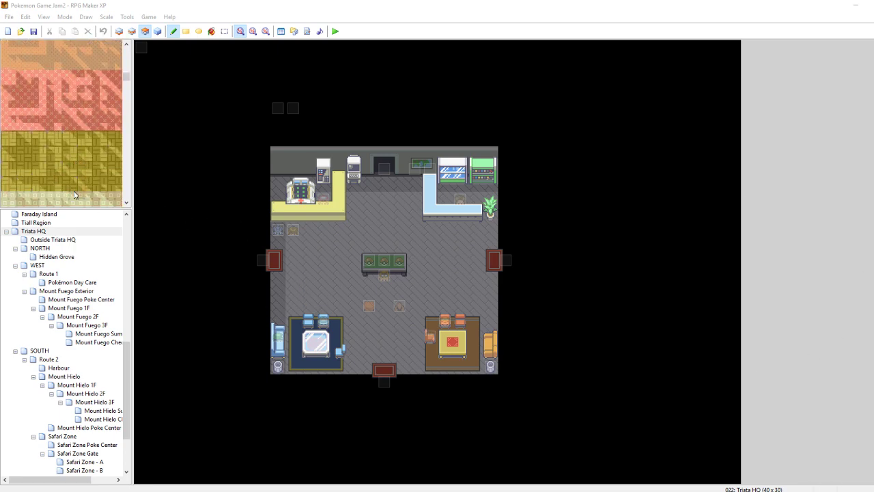
scroll(75, 195, "down", 3)
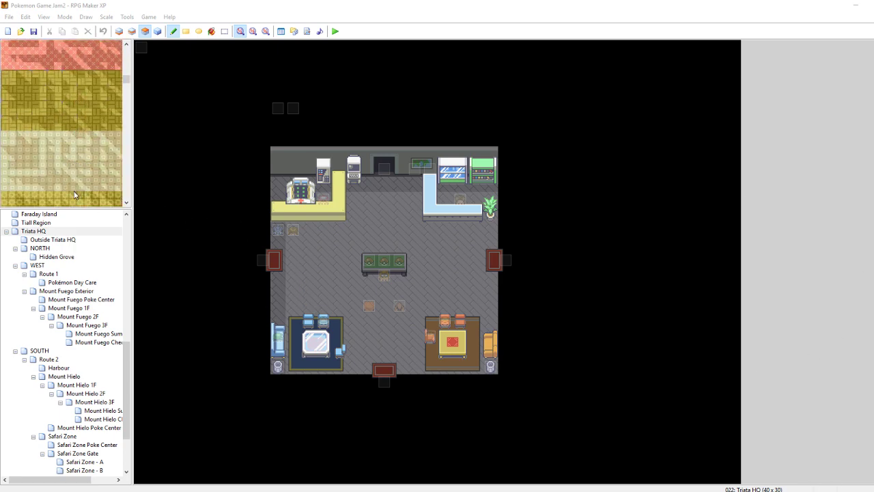
scroll(75, 195, "down", 6)
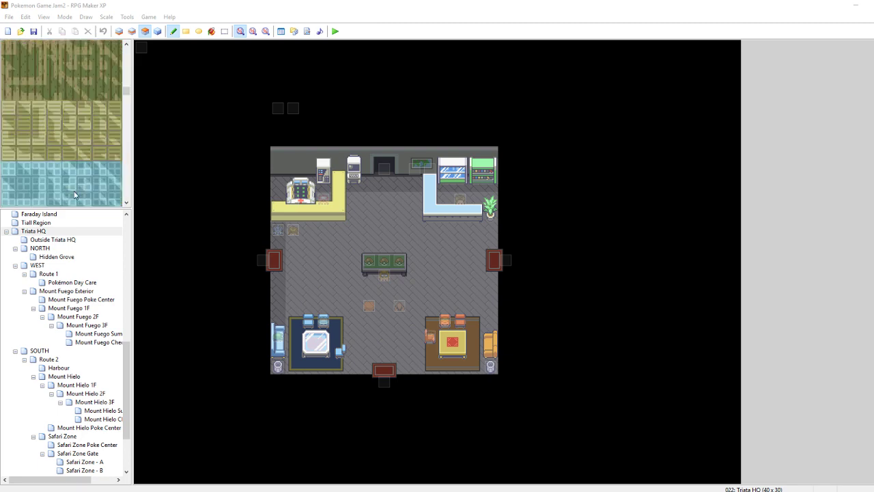
scroll(74, 195, "down", 5)
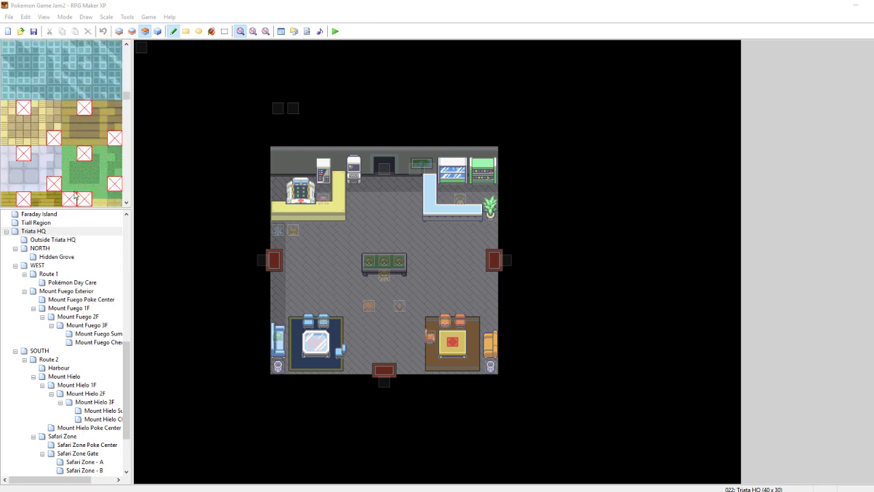
scroll(75, 195, "down", 10)
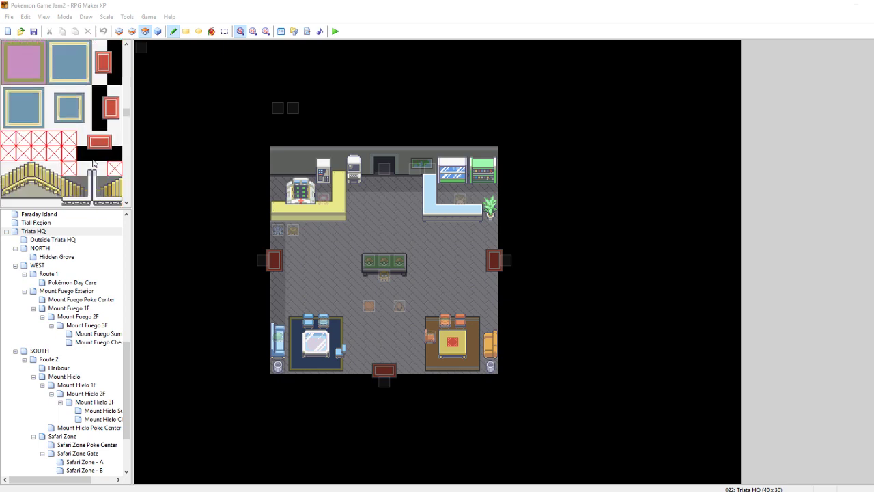
scroll(92, 162, "down", 12)
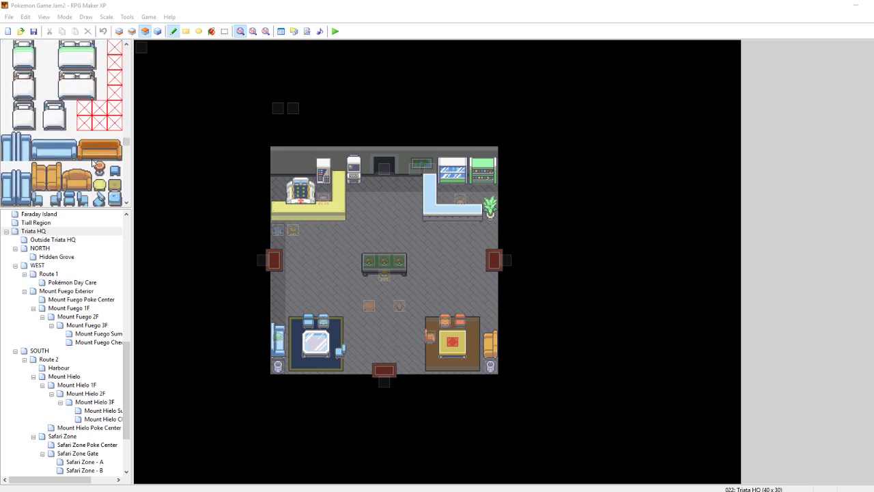
scroll(92, 162, "down", 4)
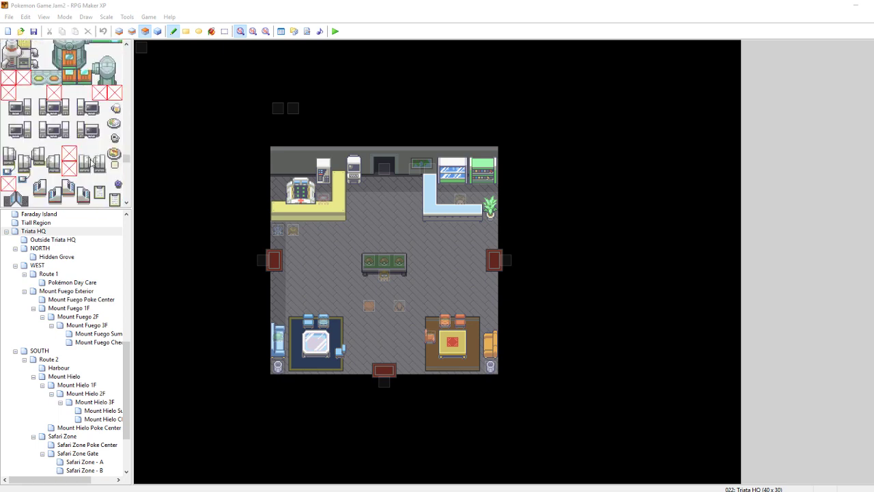
scroll(92, 162, "down", 8)
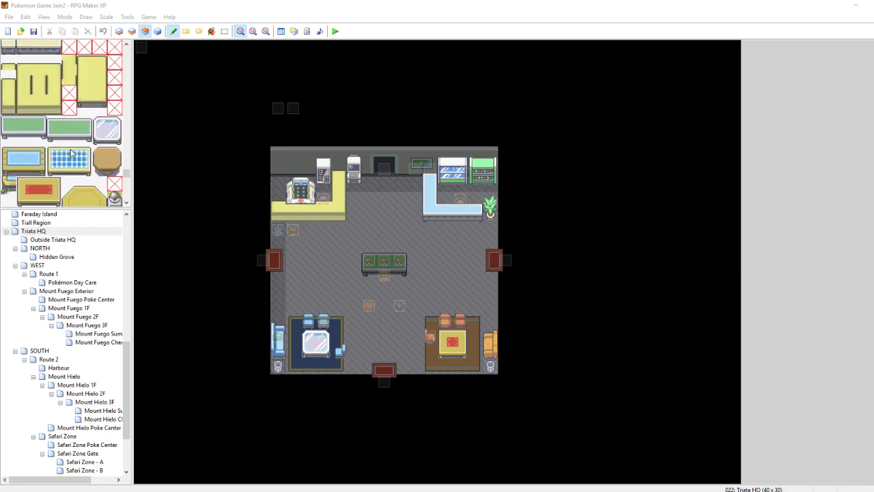
left_click(23, 107)
left_click(278, 213)
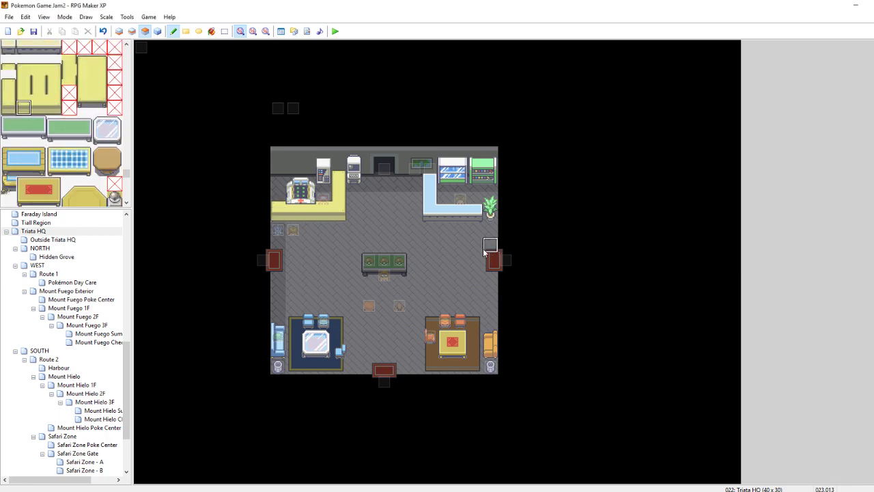
left_click(23, 92)
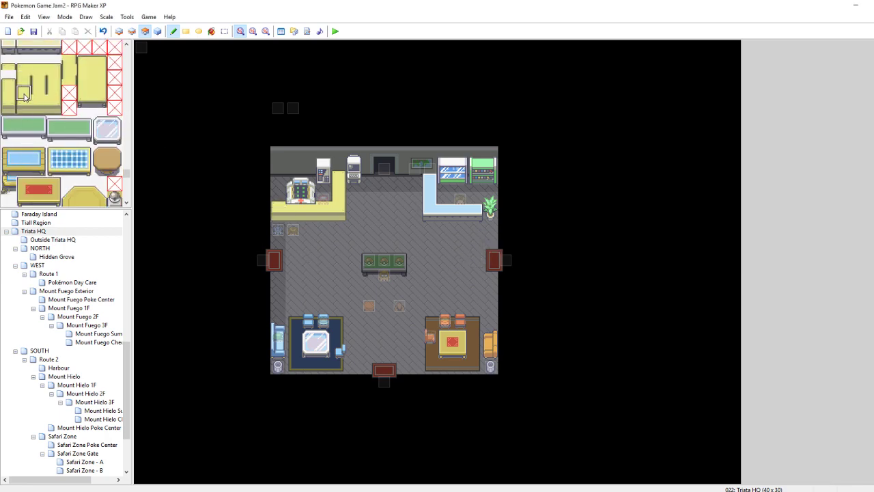
left_click(278, 200)
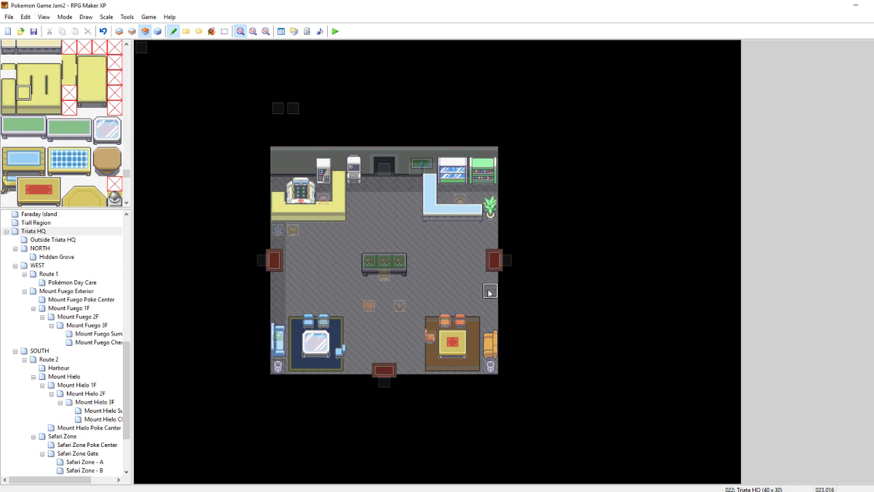
- Cap the nurse's counter's west end with yellow counter tiles, show the other layers undimmed and return to the event layer
left_click(8, 62)
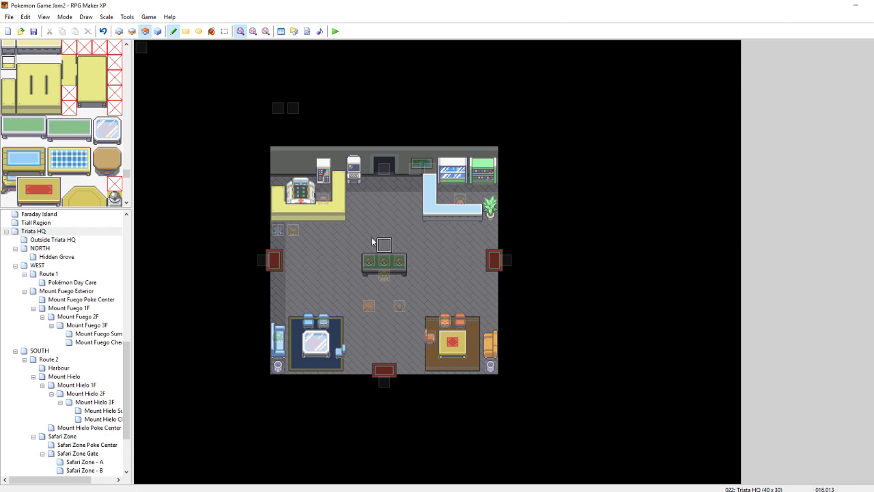
left_click(9, 77)
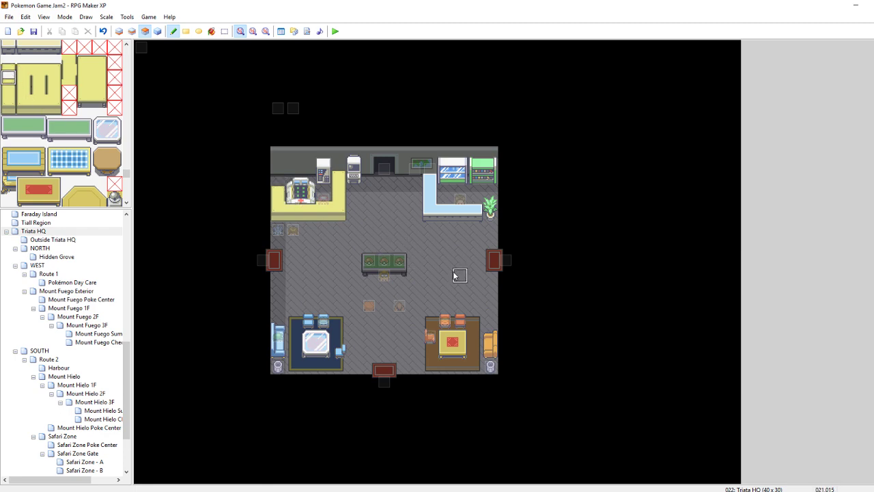
left_click(7, 64)
left_click(11, 81)
key("F8")
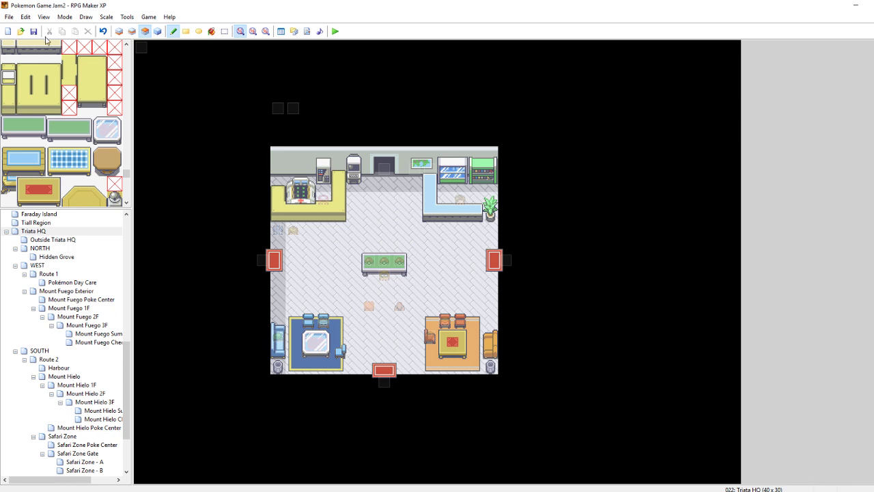
left_click(23, 77)
left_click(53, 81)
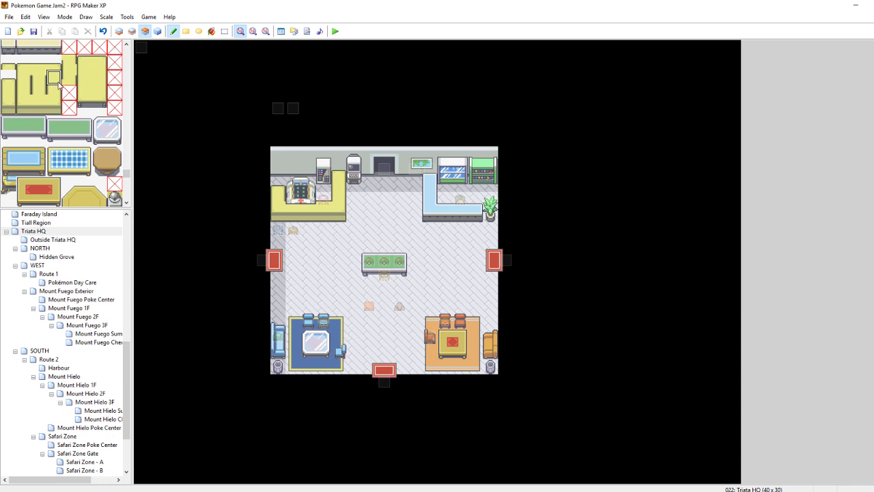
left_click(23, 95)
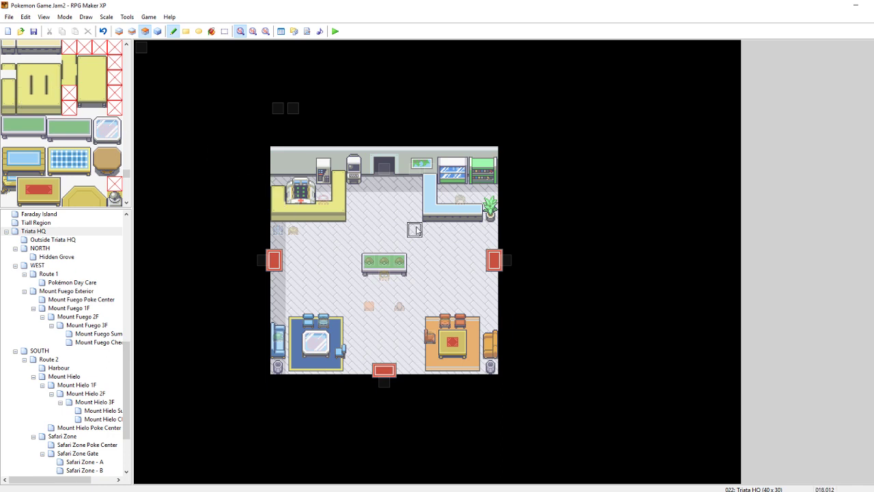
key("F8")
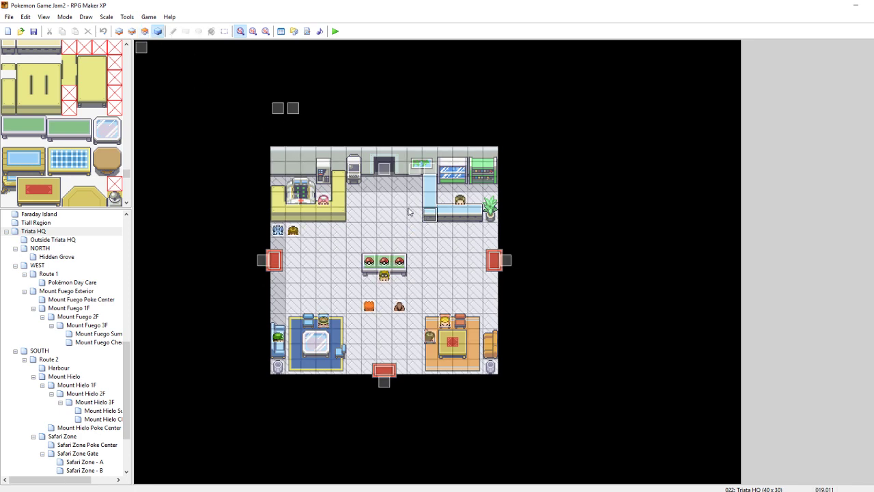
- Open the Pokemon Paradox Update folder on the Desktop in File Explorer and select Game.exe
left_click(384, 217)
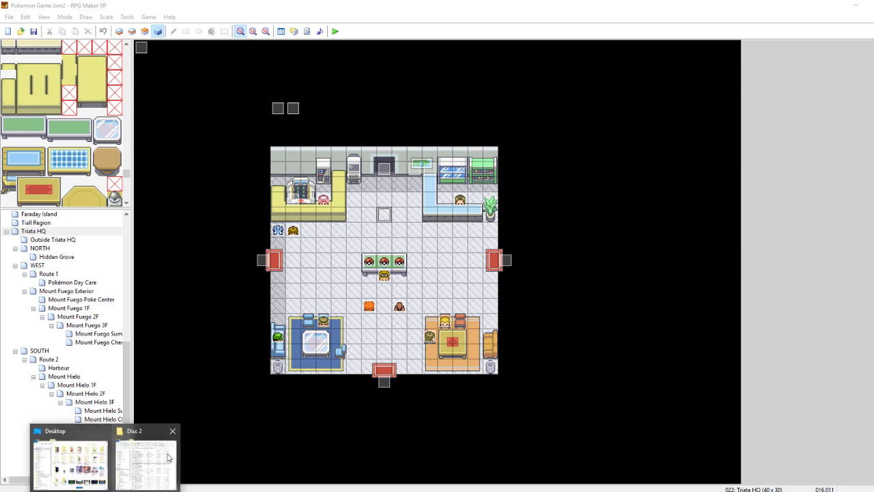
left_click(67, 453)
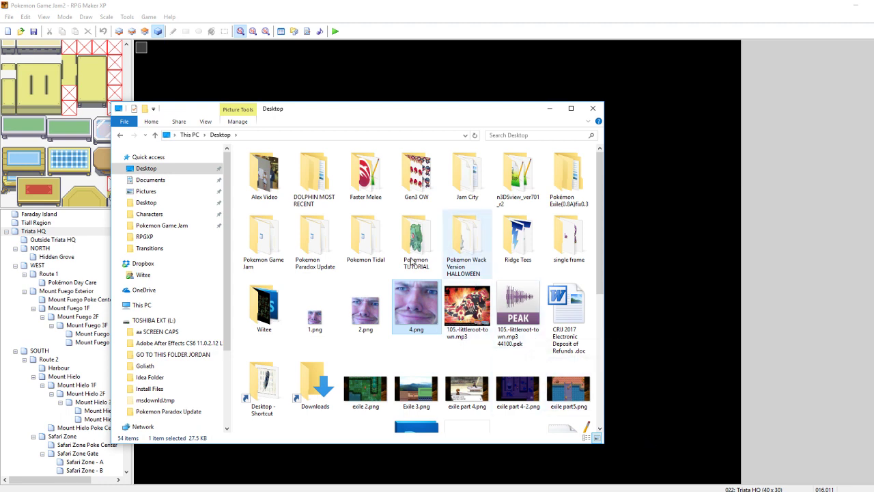
double_click(315, 243)
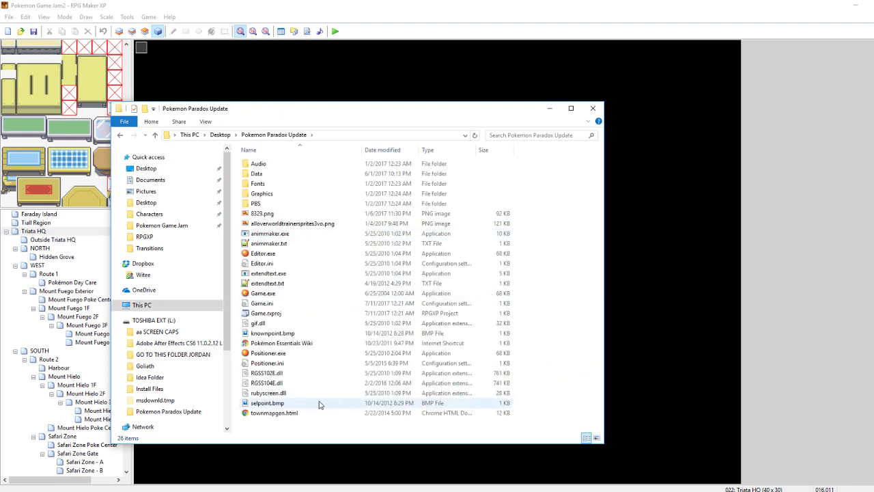
left_click(269, 295)
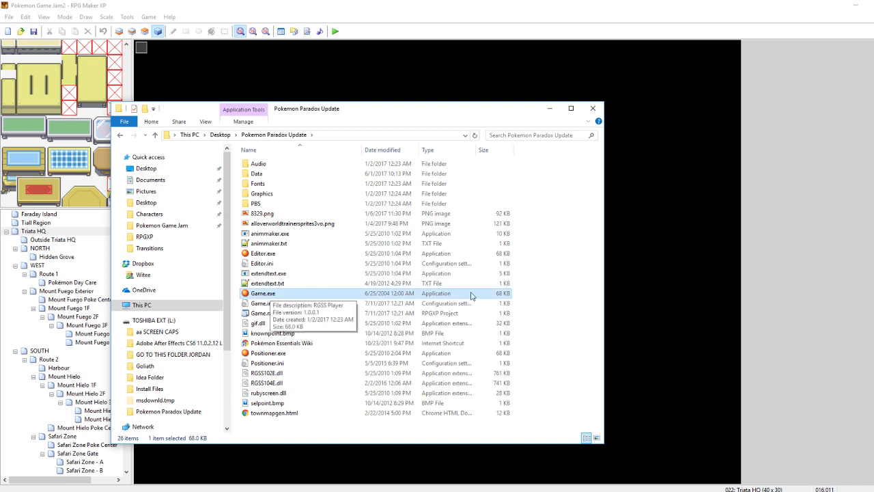
left_click(634, 61)
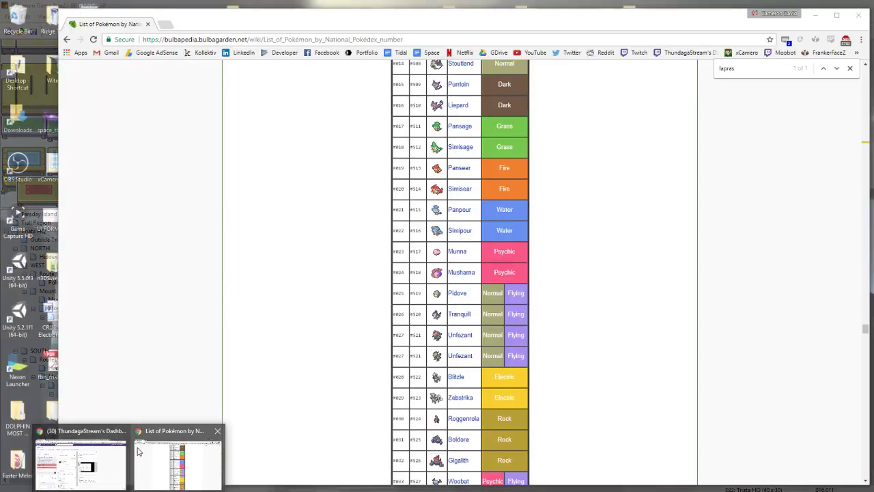
- Switch to Chrome and search Google in a new tab for "shiney570 bw2 mod"
left_click(156, 458)
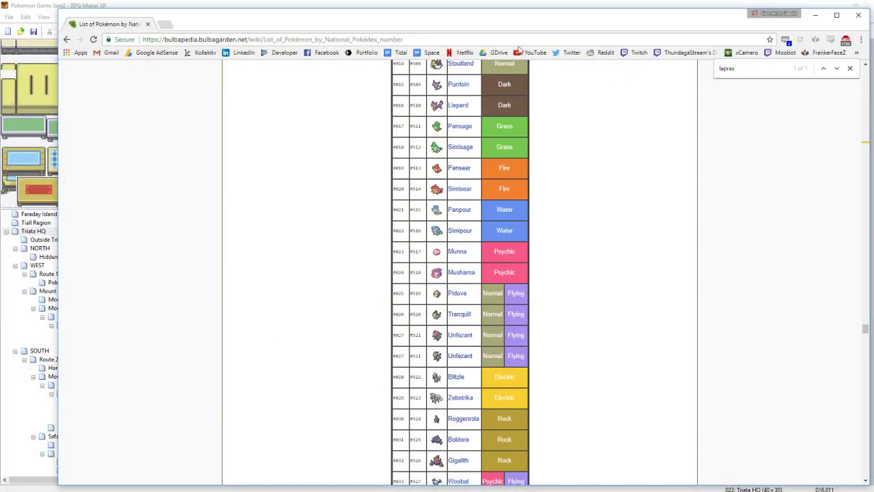
left_click(167, 25)
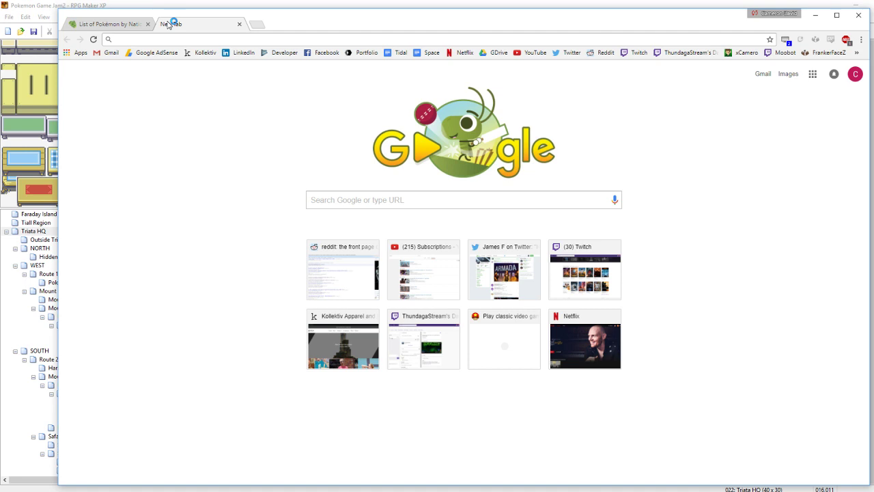
type("rm")
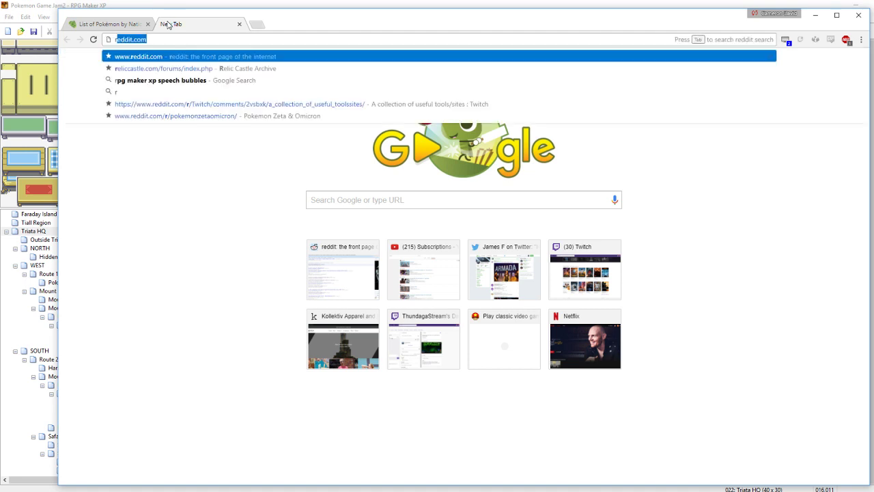
key("BackSpace")
key("BackSpace")
key("BackSpace")
type("sh")
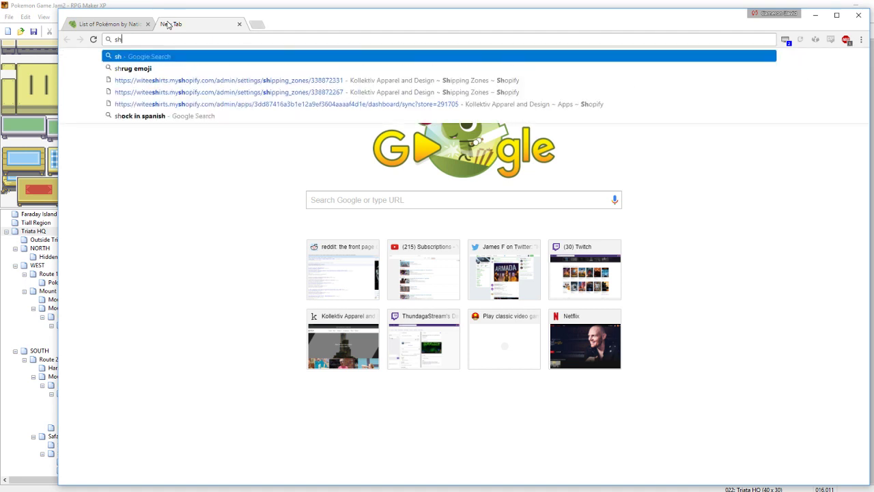
type("iney570")
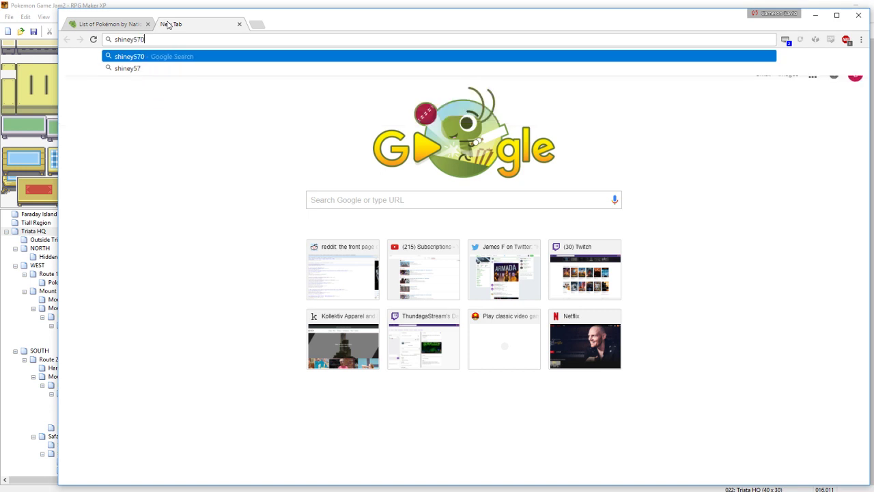
type(" bw2 mod")
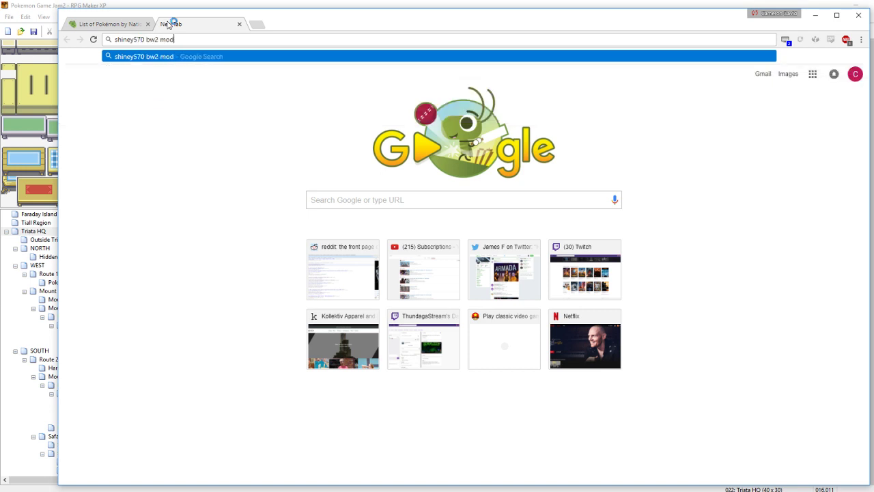
key("Return")
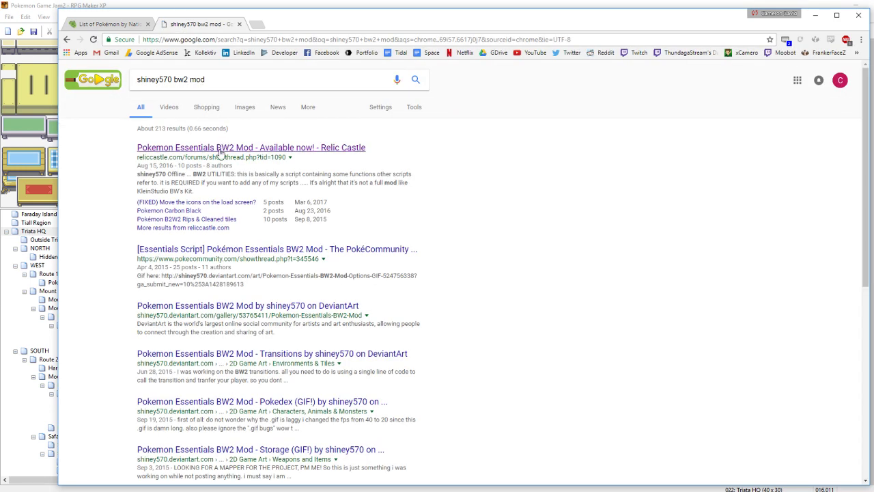
- Open the Relic Castle thread on the Pokemon Essentials BW2 Mod and expand its Location Window spoiler
left_click(221, 148)
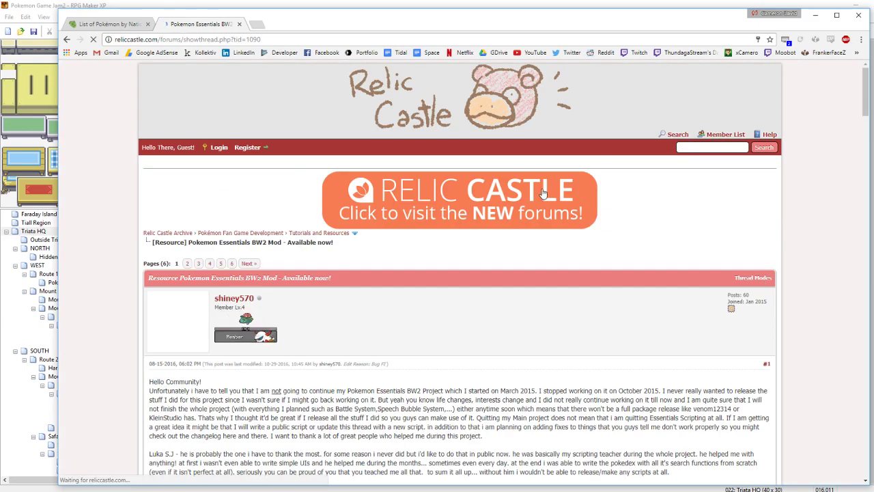
scroll(613, 286, "down", 15)
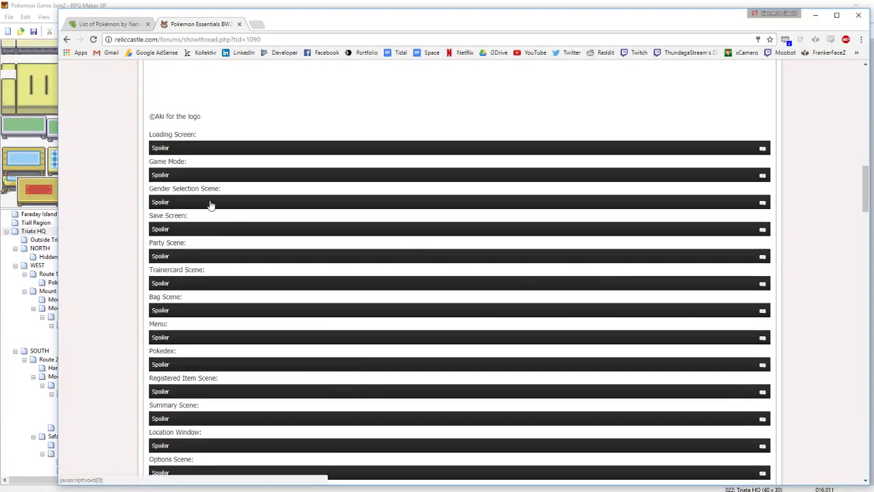
left_click(176, 149)
left_click(196, 149)
scroll(123, 205, "down", 3)
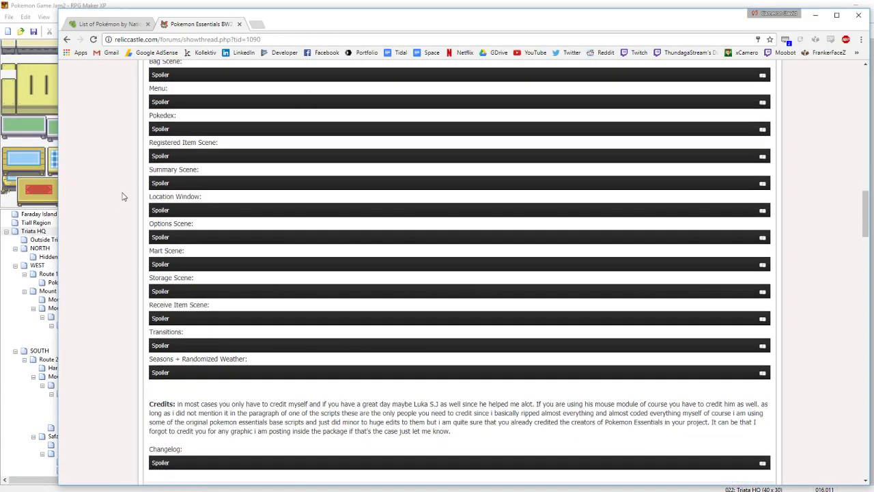
left_click(187, 208)
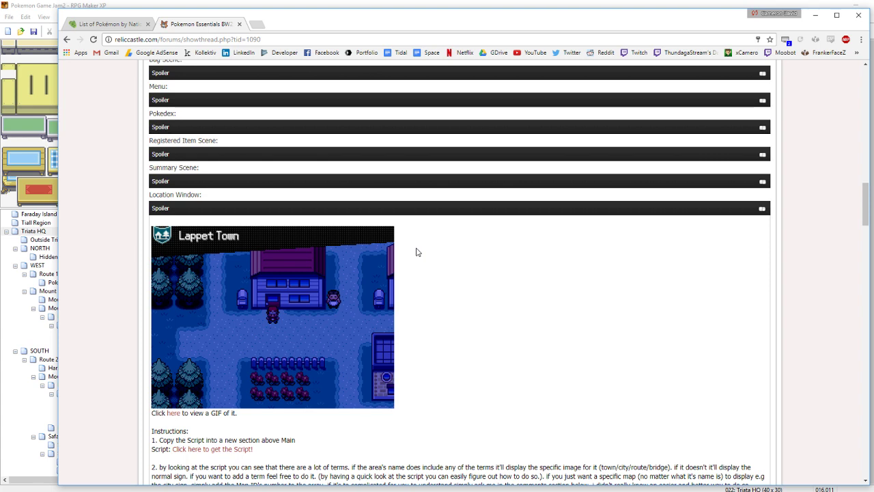
- Select the forum thread's web address and switch back to RPG Maker XP
left_click(293, 40)
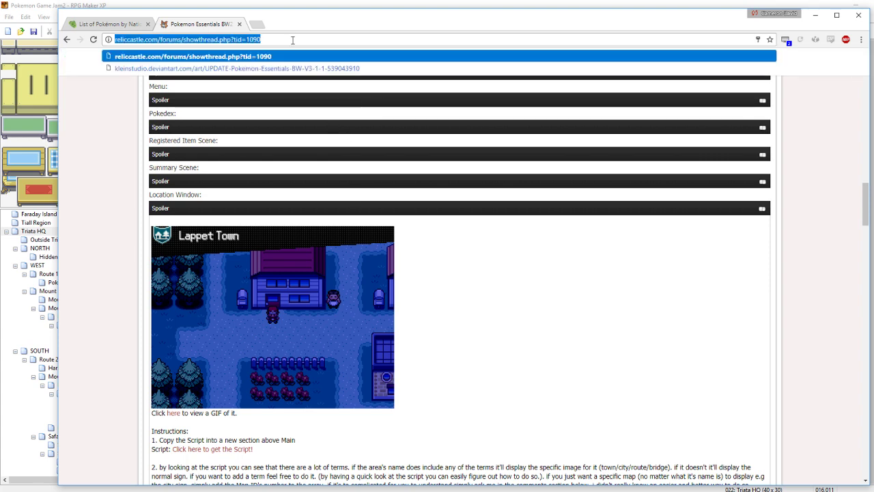
key("alt+Tab")
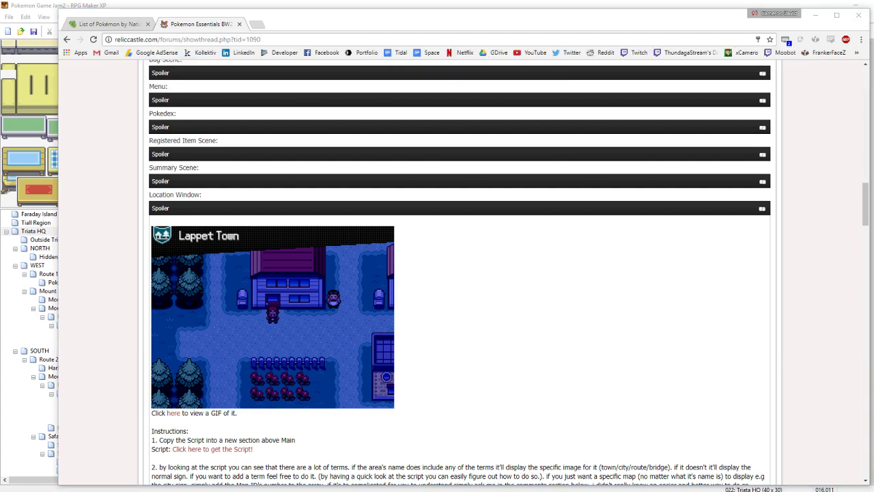
left_click(700, 5)
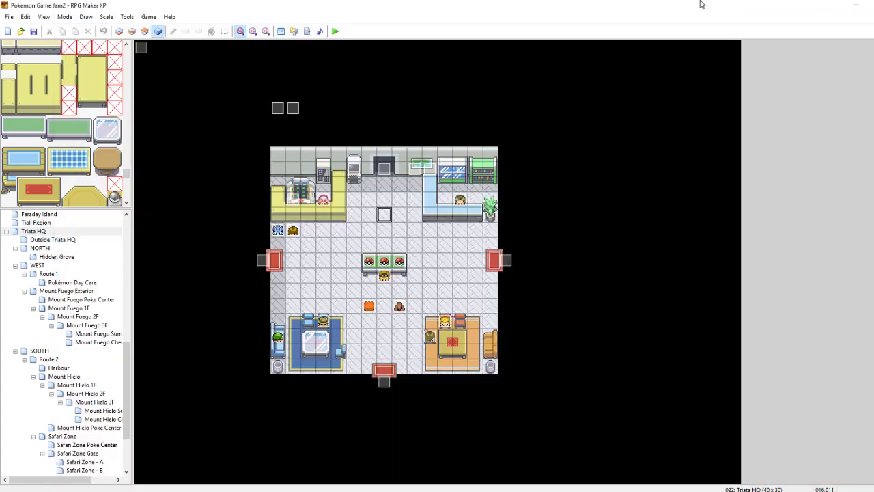
left_click(602, 153)
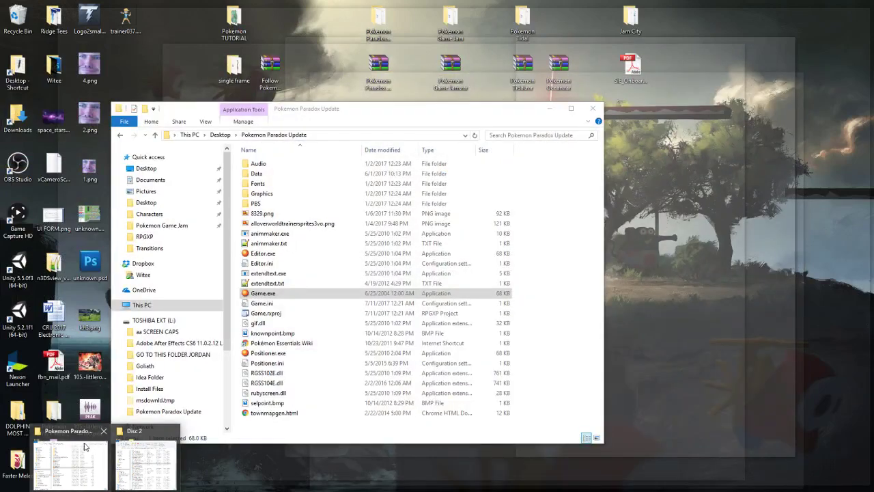
left_click(85, 446)
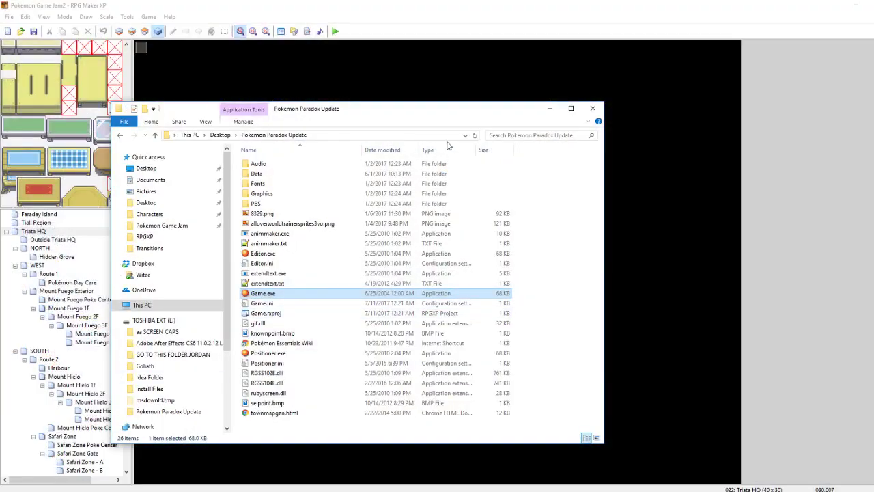
left_click(440, 5)
left_click(520, 171)
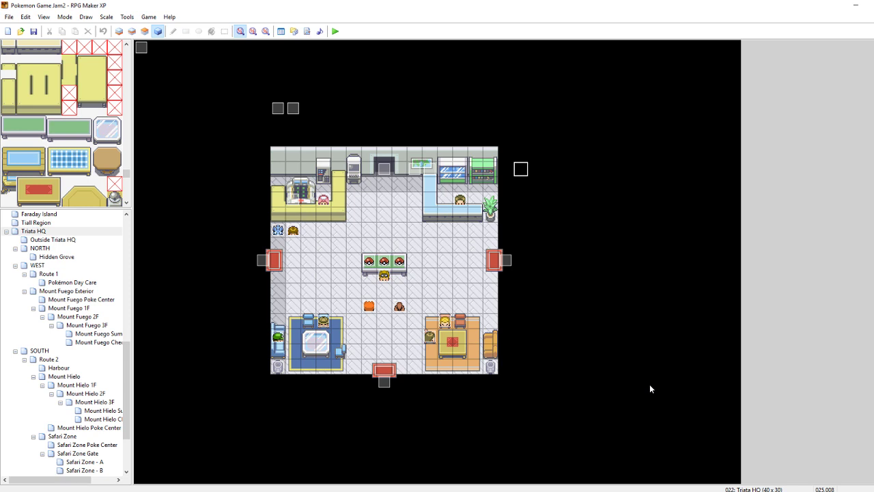
left_click(642, 183)
left_click(582, 216)
- View the Mount Hielo 1F, 2F and 3F maps in turn
scroll(62, 308, "down", 3)
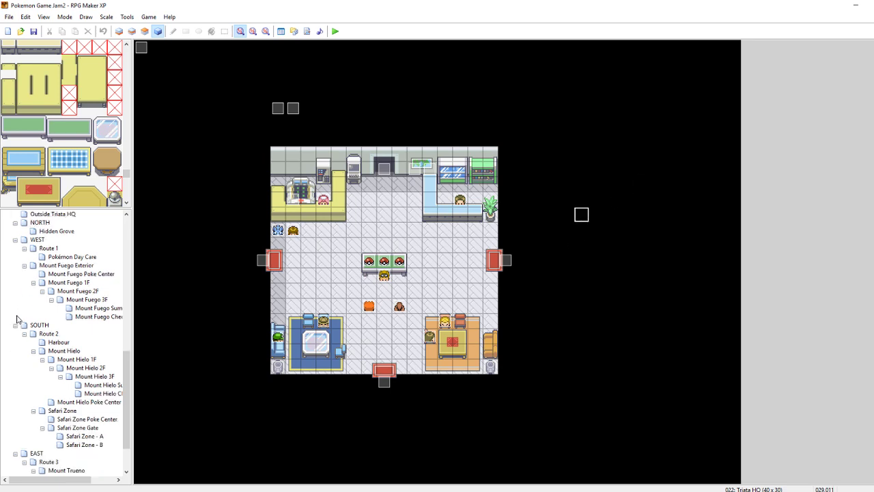
left_click(68, 308)
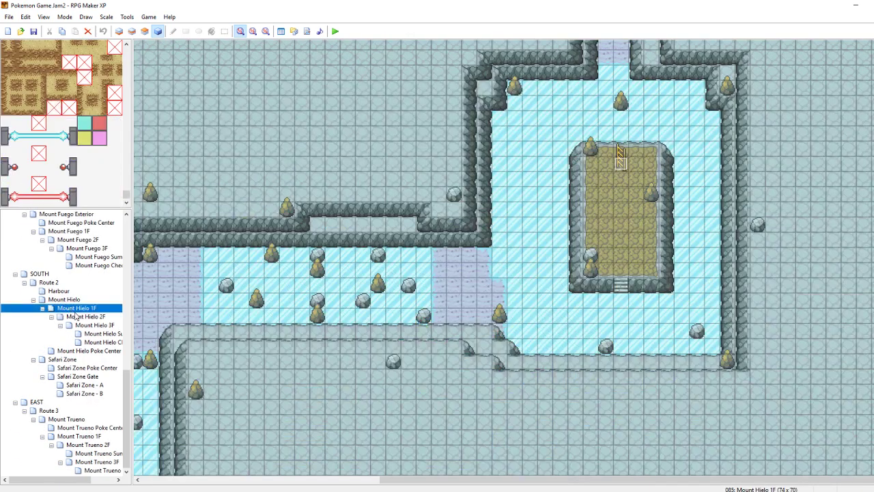
left_click(79, 316)
left_click(87, 326)
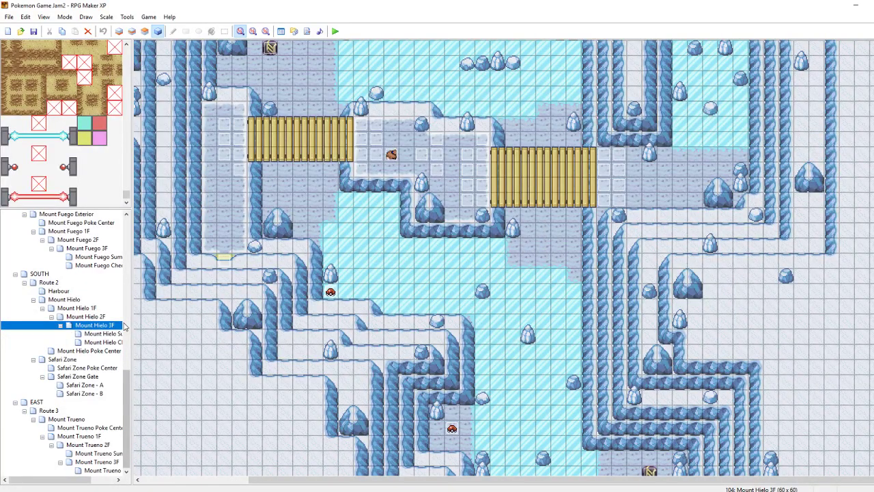
- Bring up the open picture windows and close Roy.png and trchar074.png
mouse_move(589, 478)
left_click(616, 461)
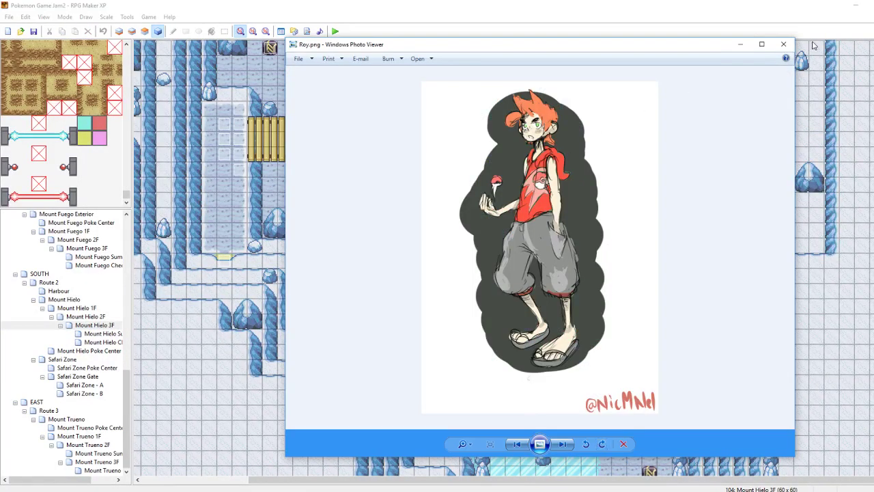
left_click(783, 44)
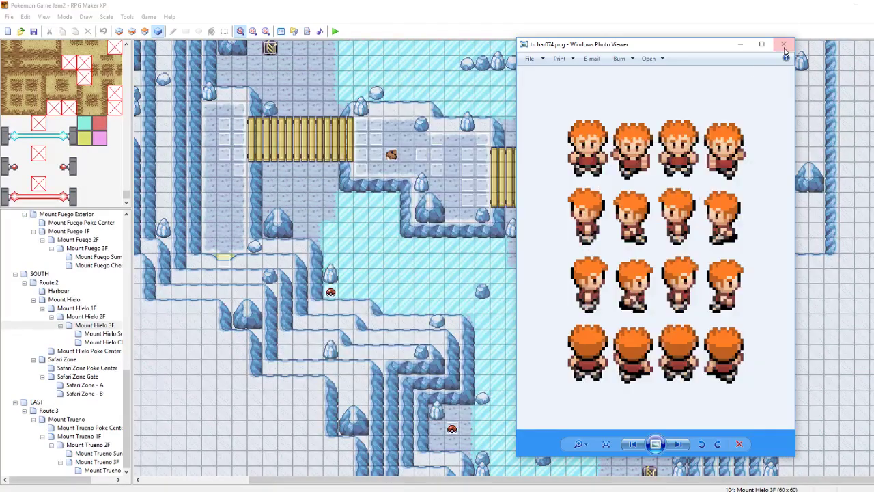
left_click(784, 46)
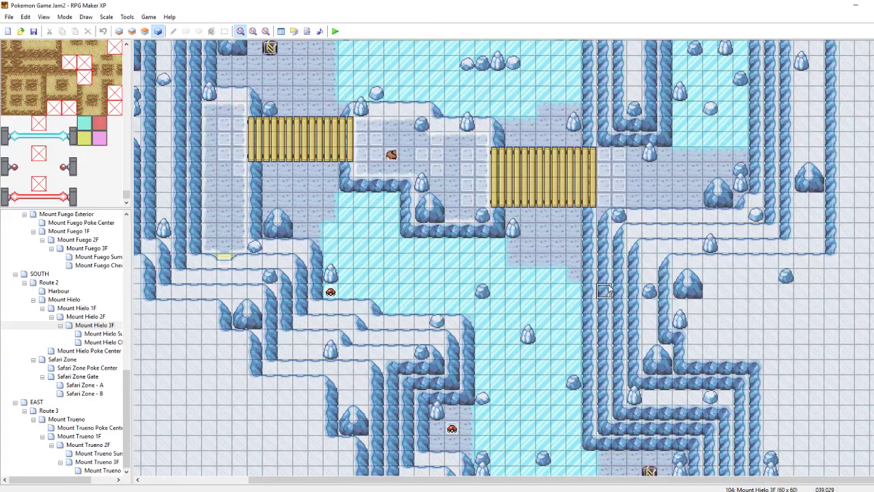
- Go back through the Mount Hielo maps and open the Route 1 map
left_click(96, 318)
left_click(82, 310)
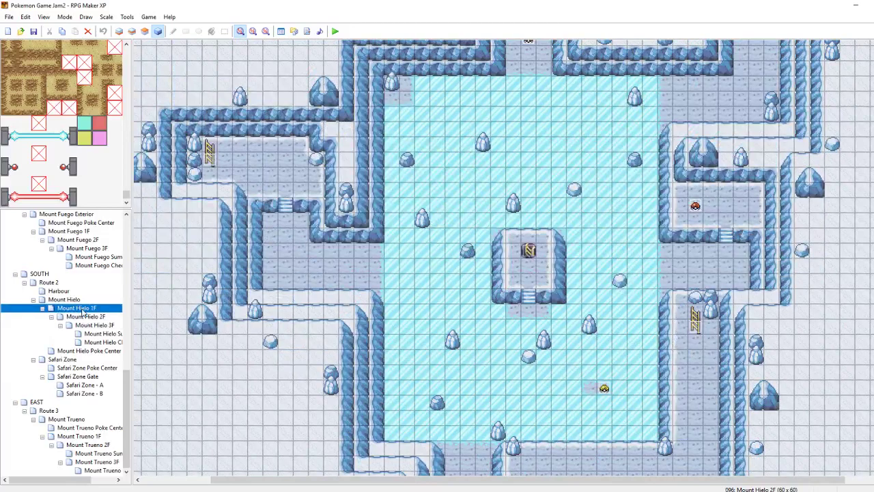
left_click(79, 299)
scroll(78, 304, "up", 4)
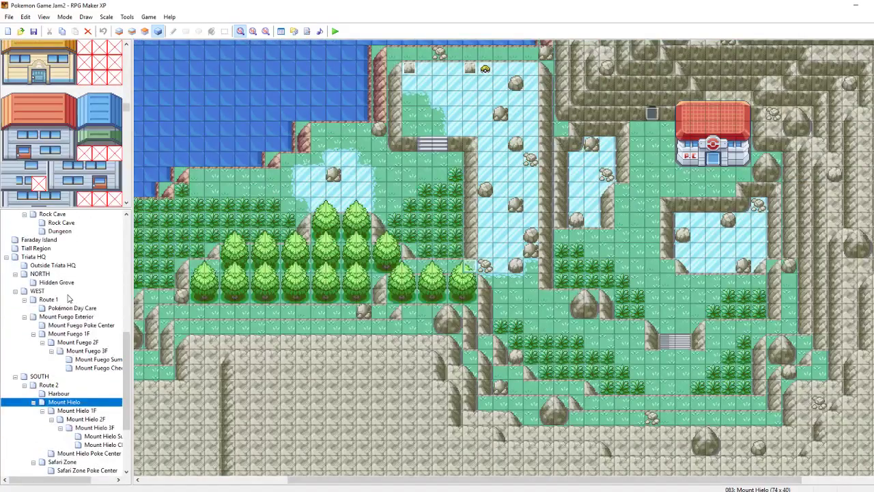
left_click(68, 294)
left_click(67, 300)
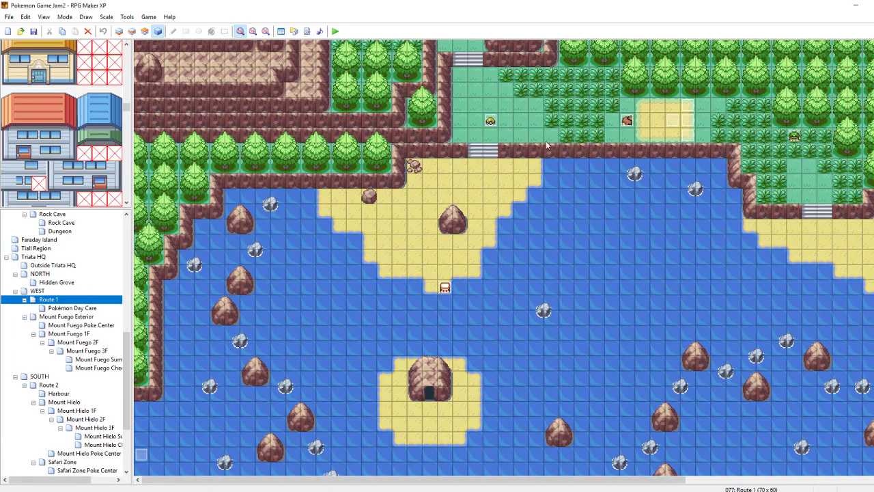
- Start a playtest, continue the Triata HQ save and open Swoodieboo's options in the Pokémon party
left_click(335, 31)
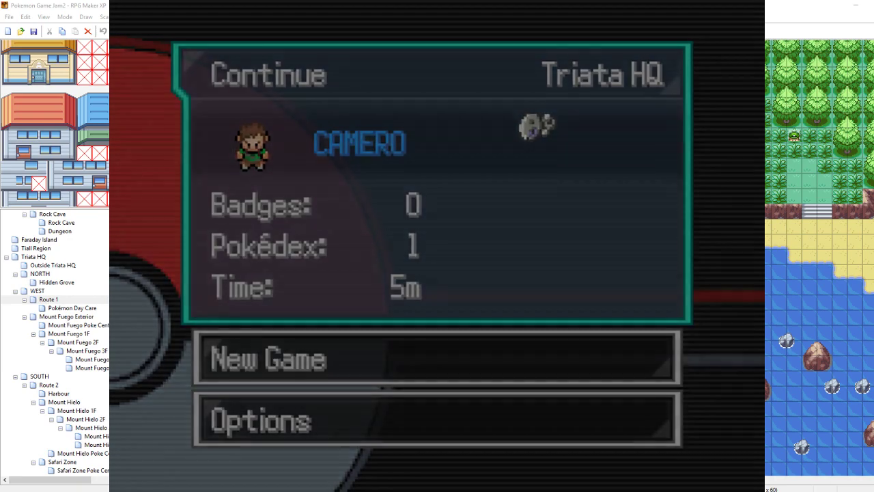
key("Return")
key("Escape")
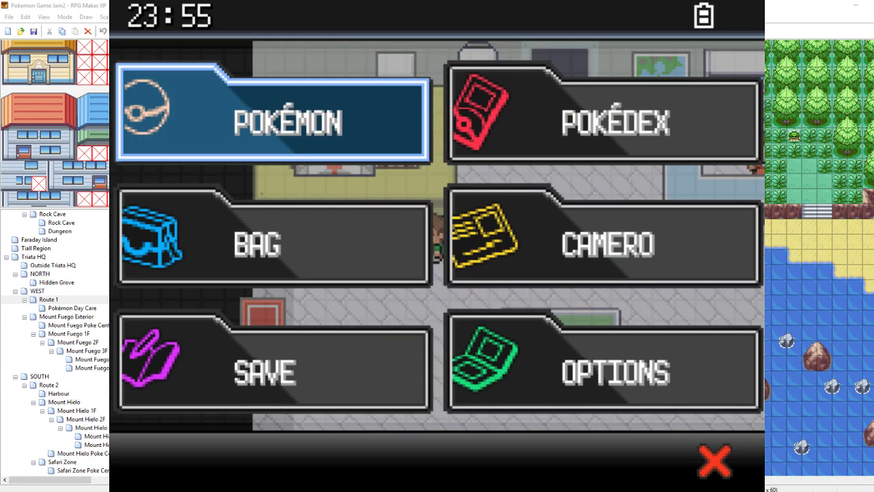
key("Return")
key("Return")
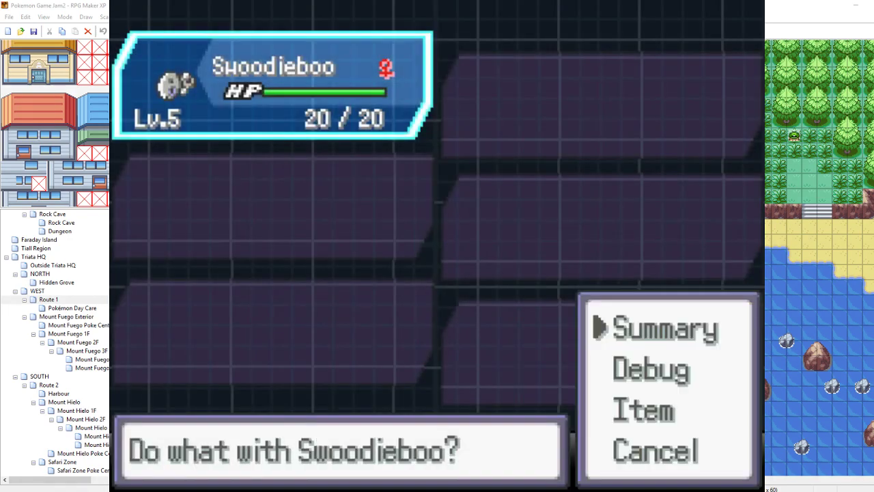
- Set Swoodieboo's level to 75 with the party debug options
key("Down")
key("Return")
key("Down")
key("Return")
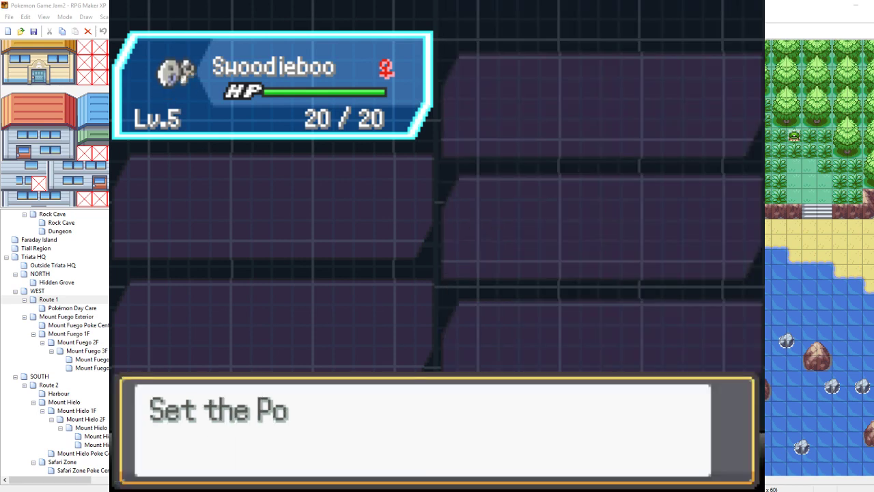
key("Left")
key("Up")
key("Down")
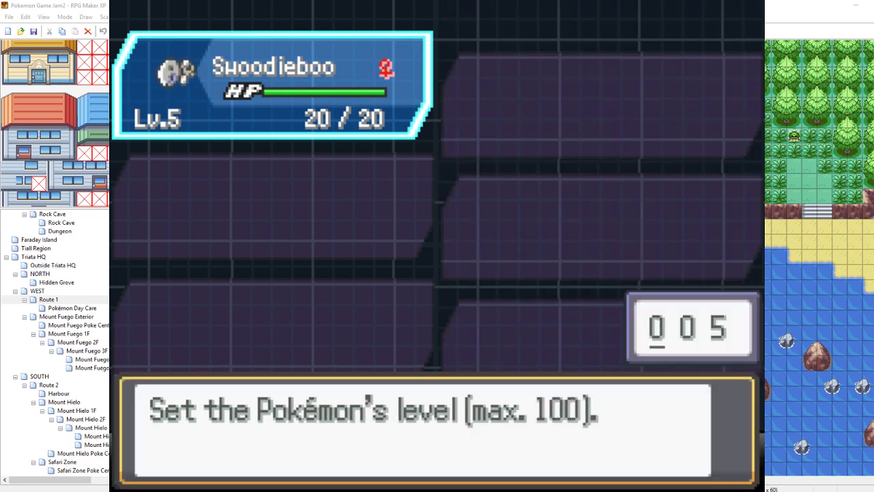
key("Right")
key("Up")
key("Up")
key("Up")
key("Up")
key("Up")
key("Up")
key("Return")
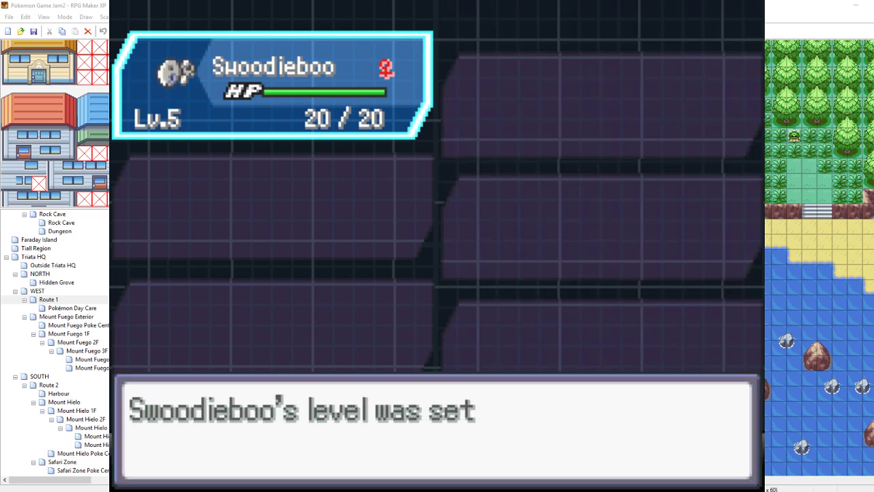
key("Return")
- Change Swoodieboo's species to Aggron and return to the party list
key("Down")
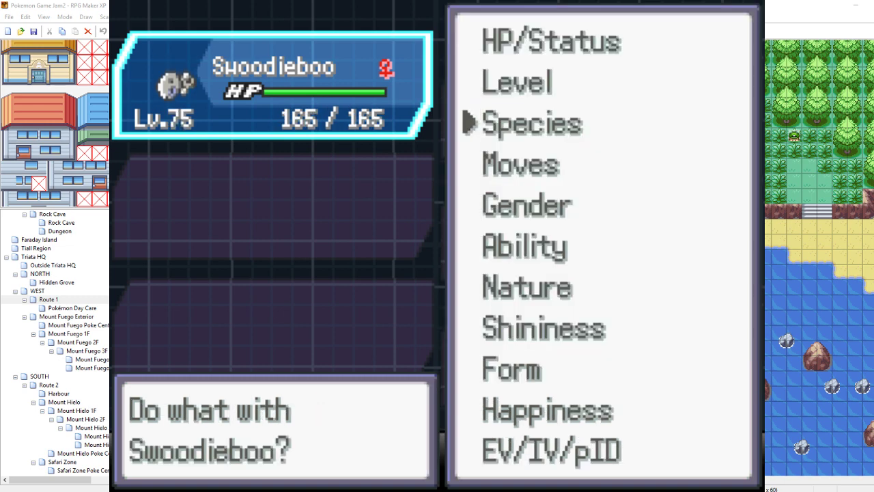
key("Return")
key("Down")
key("Down")
key("Return")
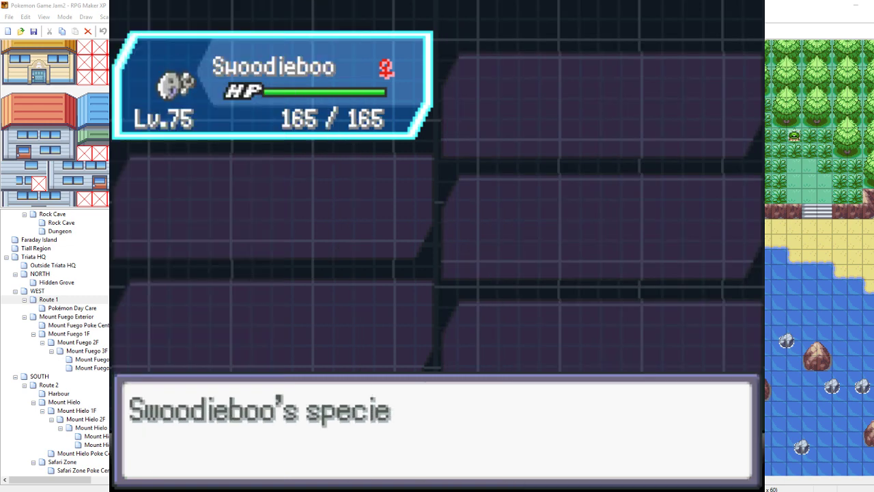
key("Escape")
key("Escape")
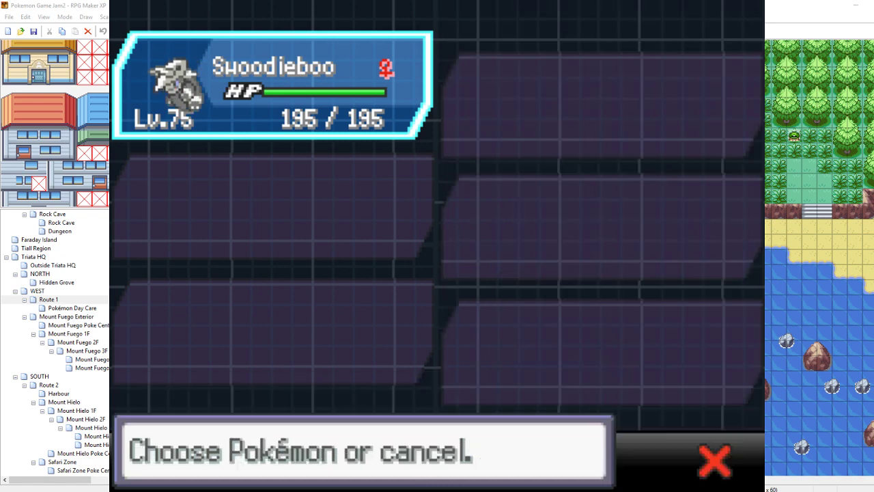
- Look over Swoodieboo's summary pages and return to the pause menu
key("Return")
key("Return")
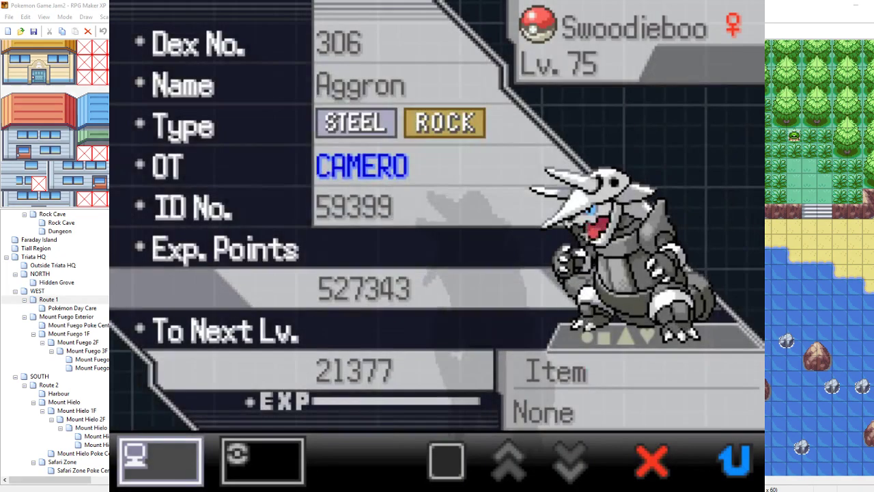
key("Right")
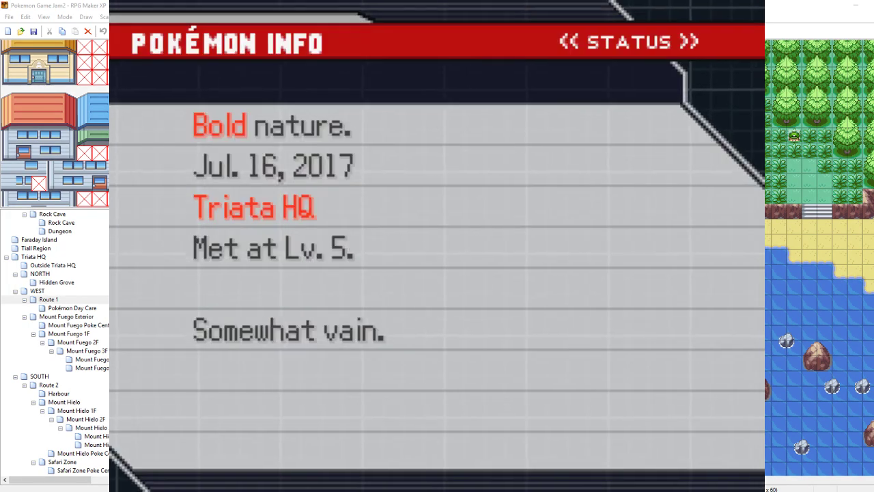
key("Left")
key("Escape")
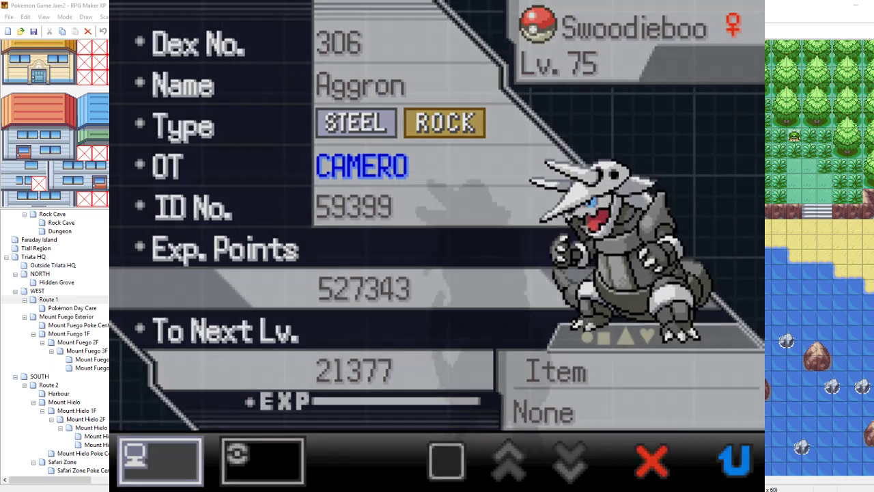
key("Escape")
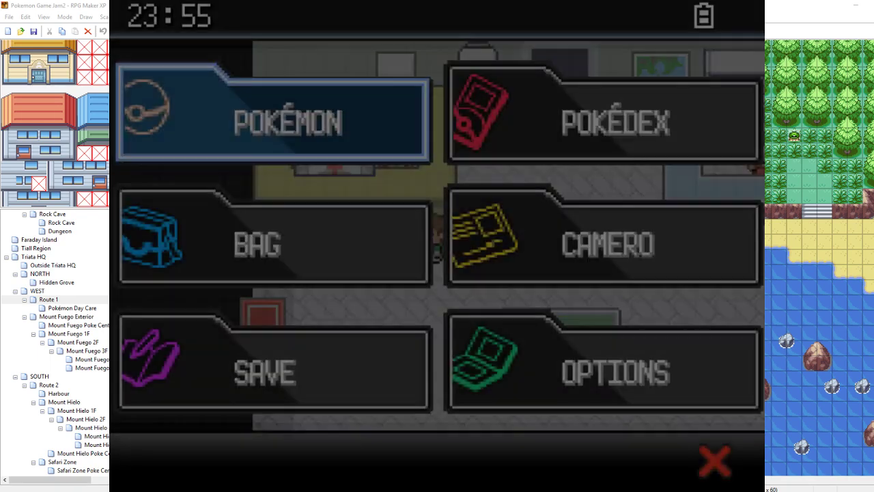
- Leave Triata HQ and save the game on the Outside Triata HQ map
key("Down")
key("Escape")
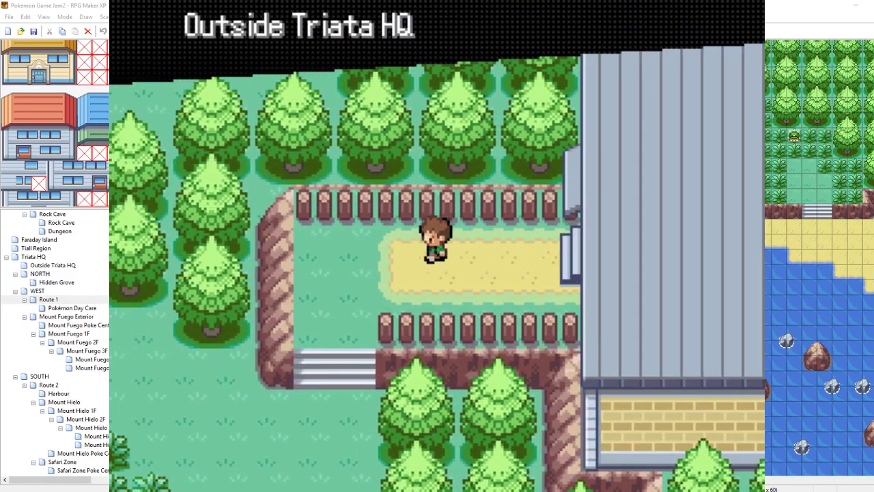
key("Escape")
key("Return")
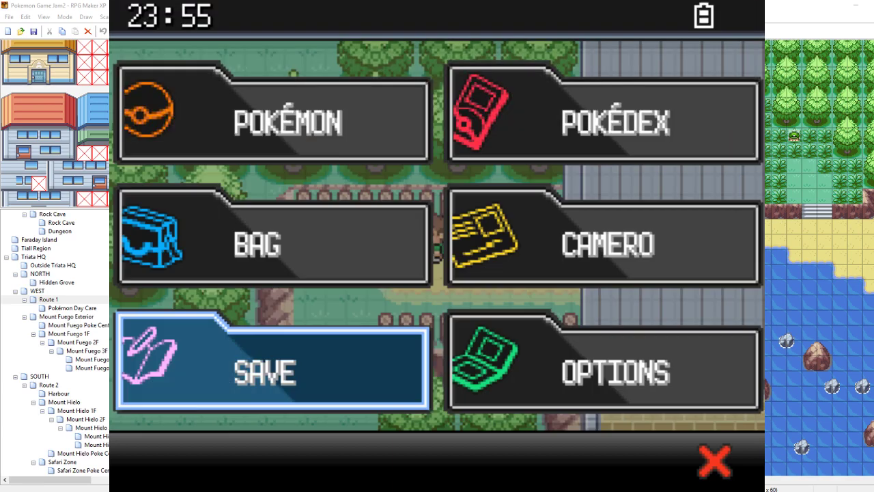
key("Escape")
- Walk down from the HQ entrance and west along the sand path onto Route 1
key("Left")
key("Down")
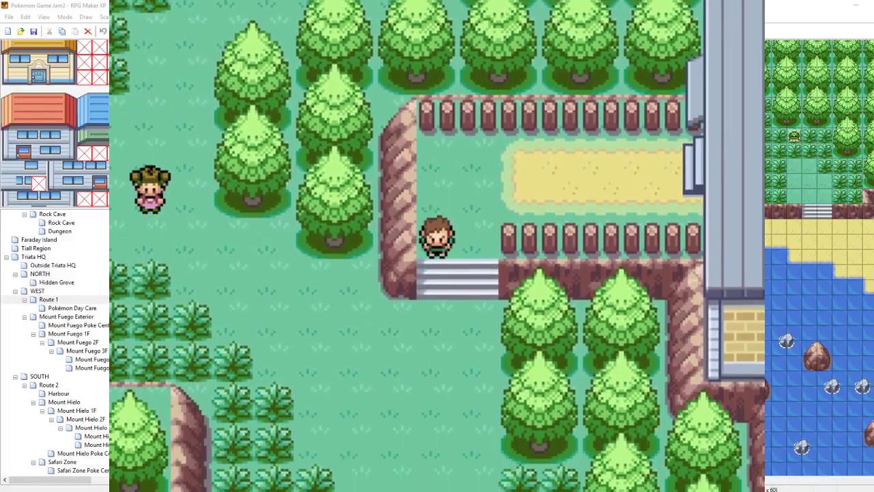
key("Left")
key("Up")
key("Left")
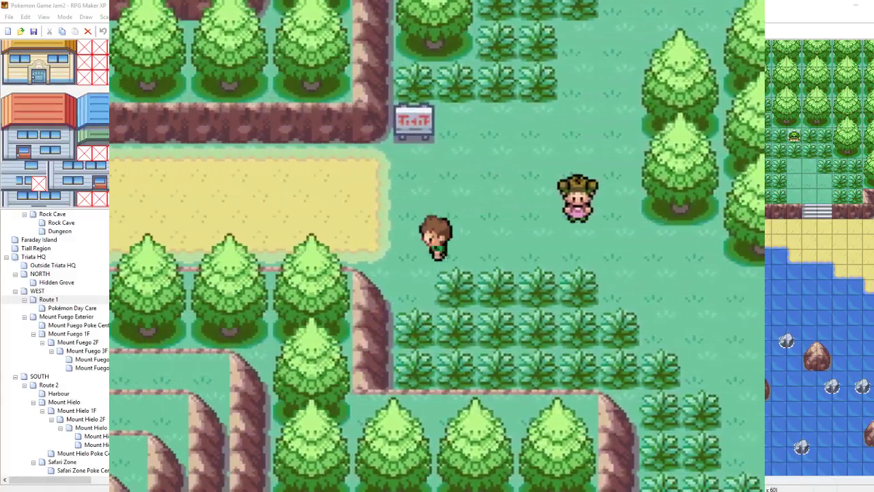
key("Left")
key("Up")
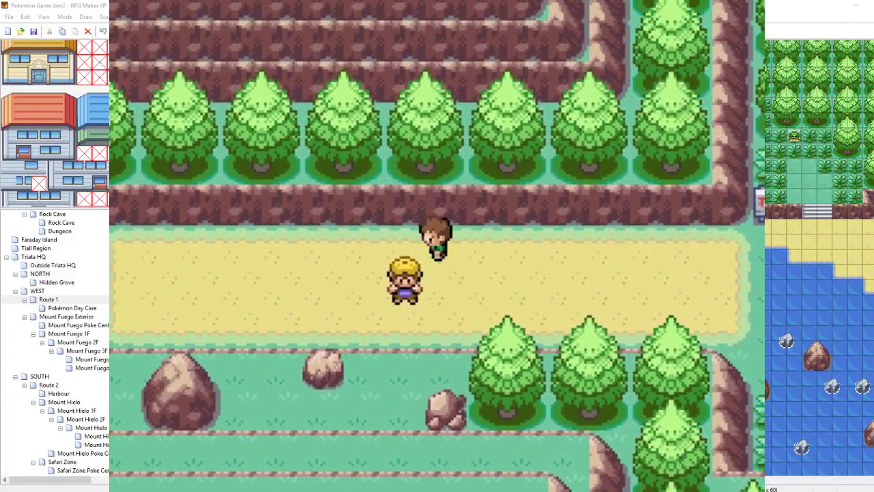
key("Left")
key("Left")
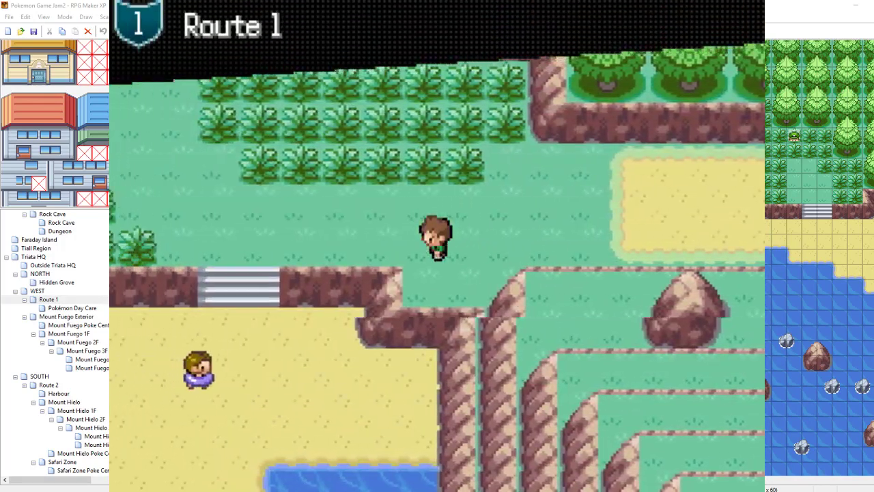
- Walk west through Route 1's beach and tall grass towards the sand patch beside the rival
key("Left")
key("Up")
key("Down")
key("Left")
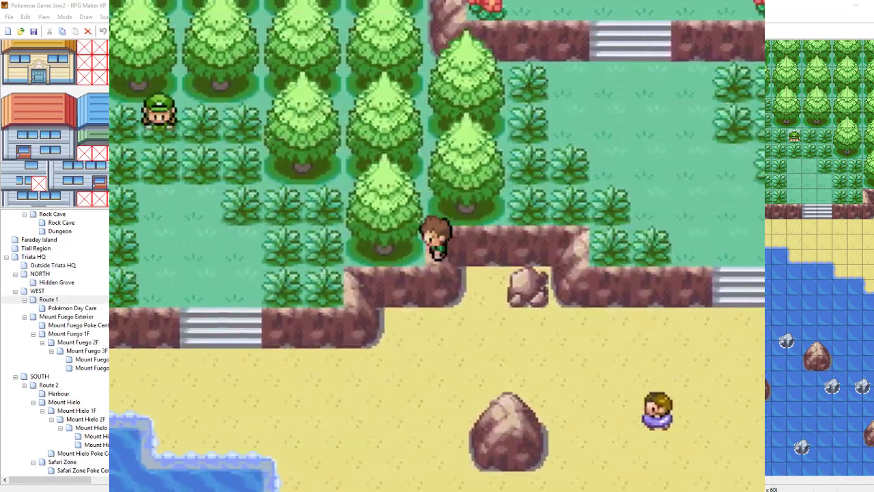
key("Up")
key("Left")
key("Up")
key("Left")
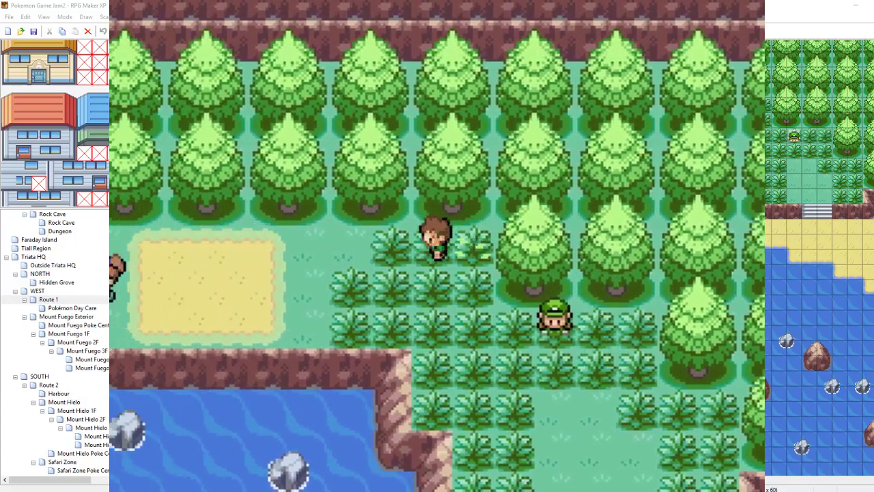
key("Down")
- Save the game on Route 1 near the rival and close the pause menu
key("Escape")
key("Down")
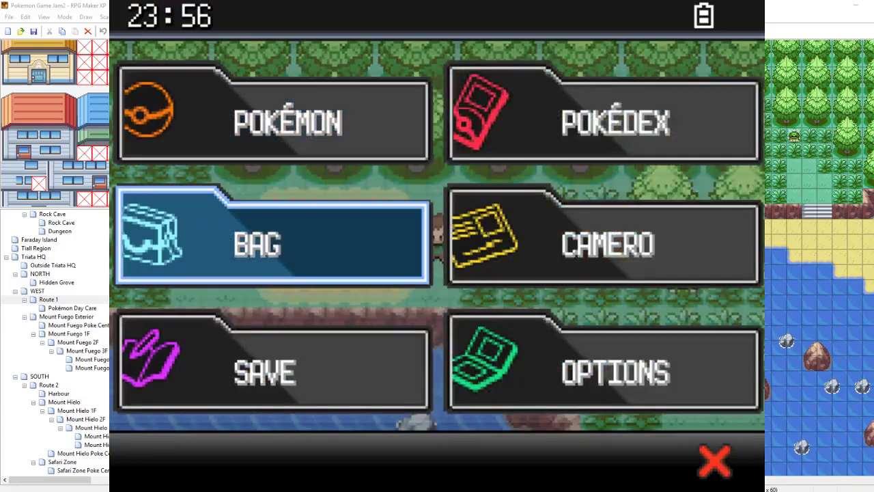
key("Down")
key("Return")
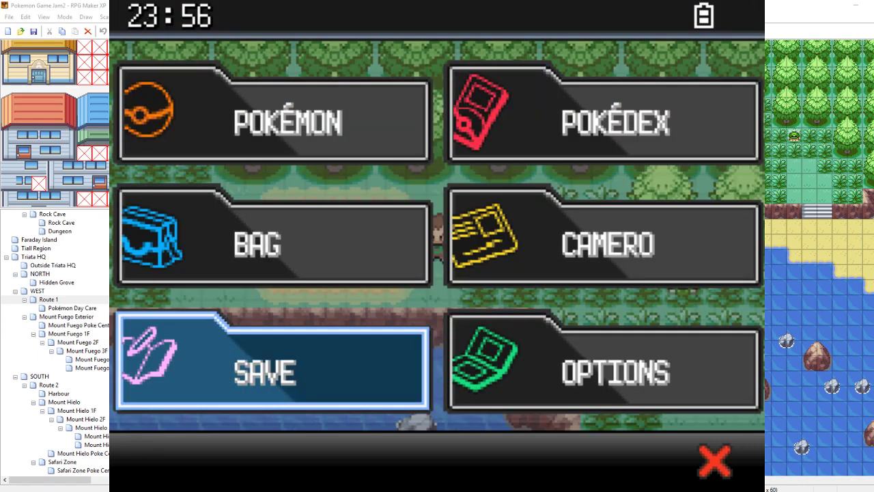
key("Escape")
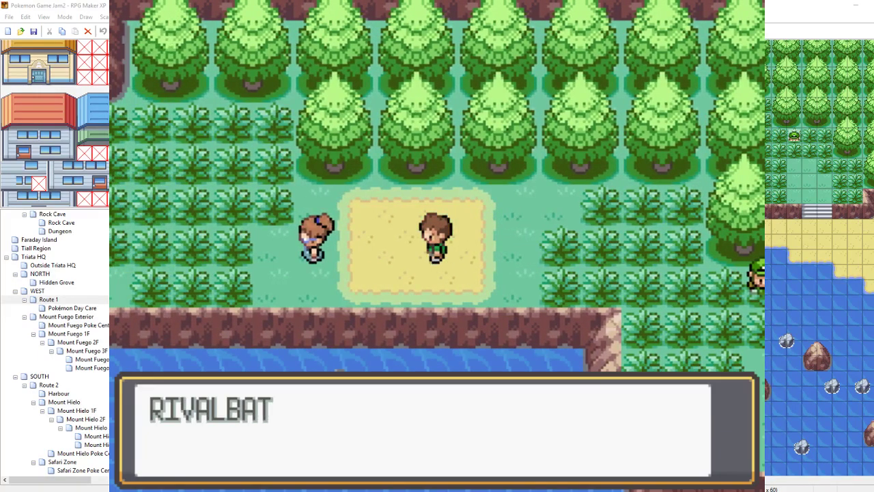
- Advance the rival's dialogue on the sand patch and start the battle against Rival Sasha
key("Return")
key("Return")
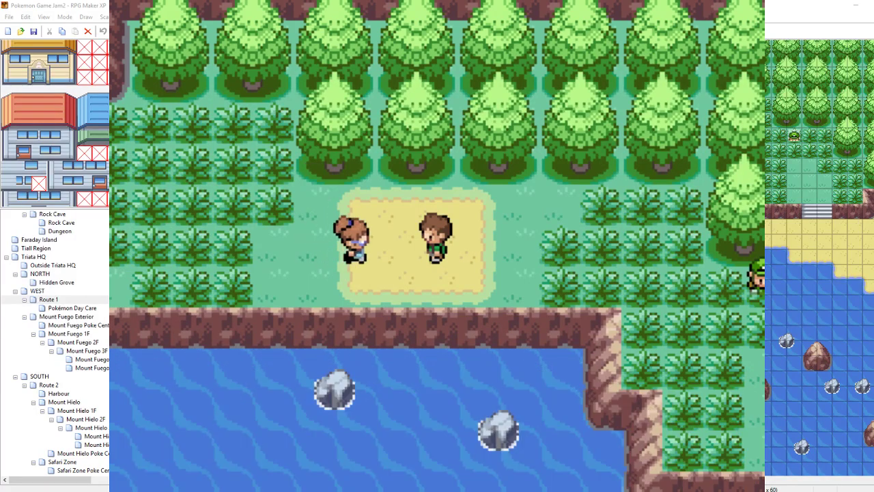
key("Return")
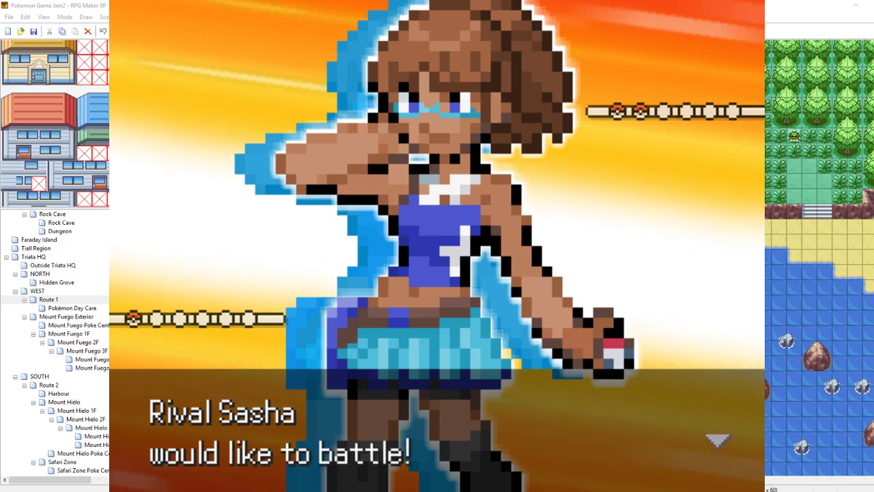
key("Return")
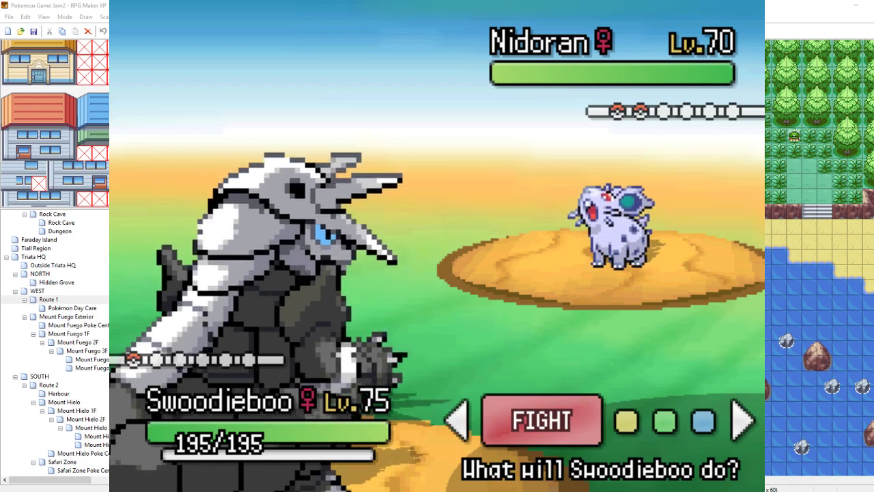
- Run from the rival battle, answer Yes to the debug question and advance the closing dialogue back to Route 1
key("Right")
key("Left")
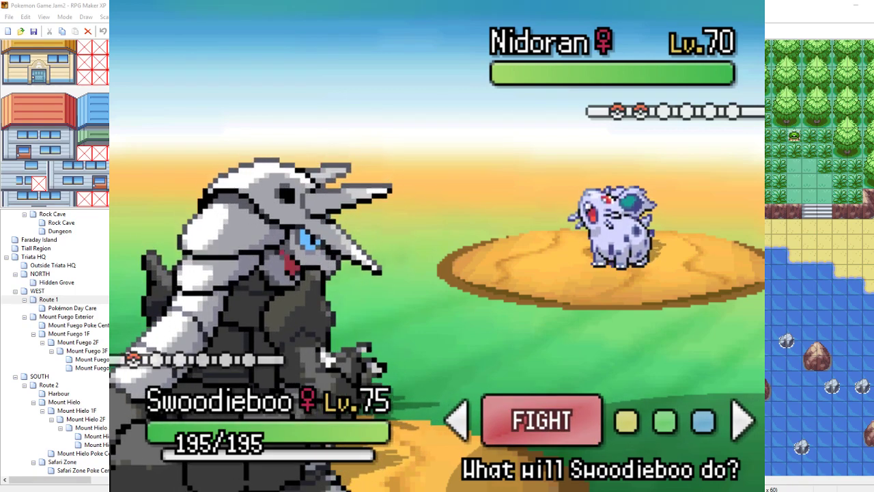
key("Left")
key("Return")
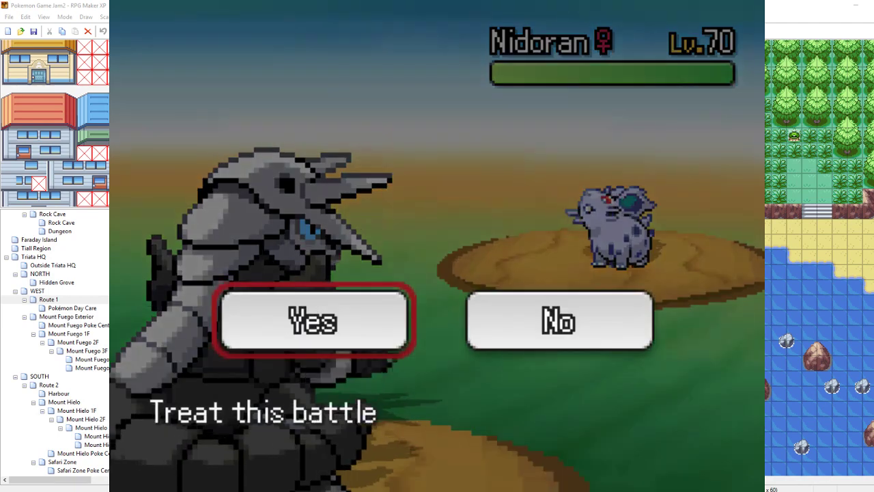
key("Return")
key("Return")
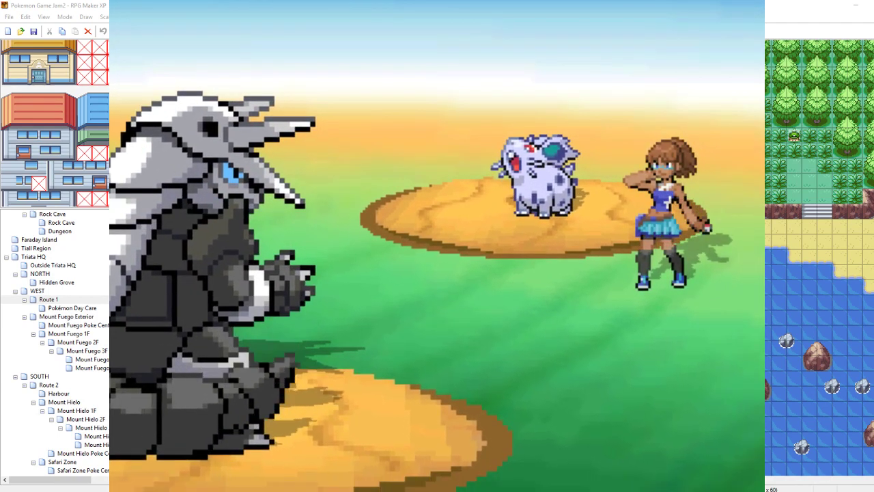
key("Return")
key("Return")
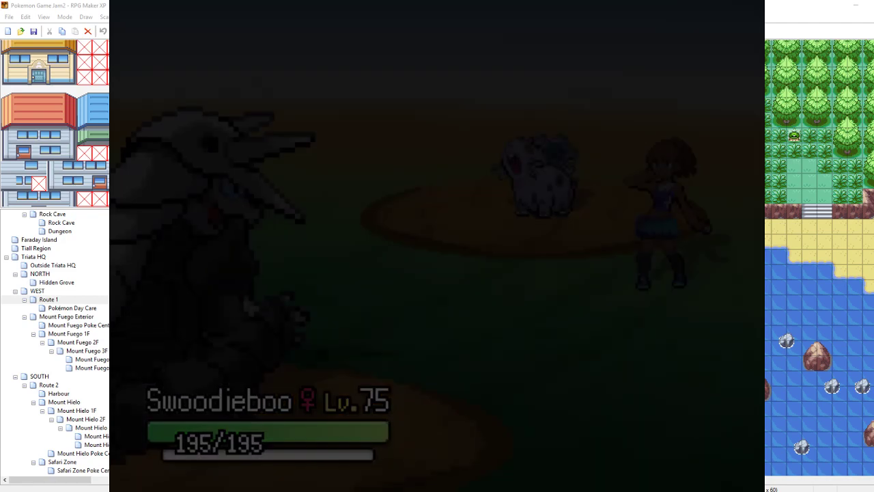
key("Return")
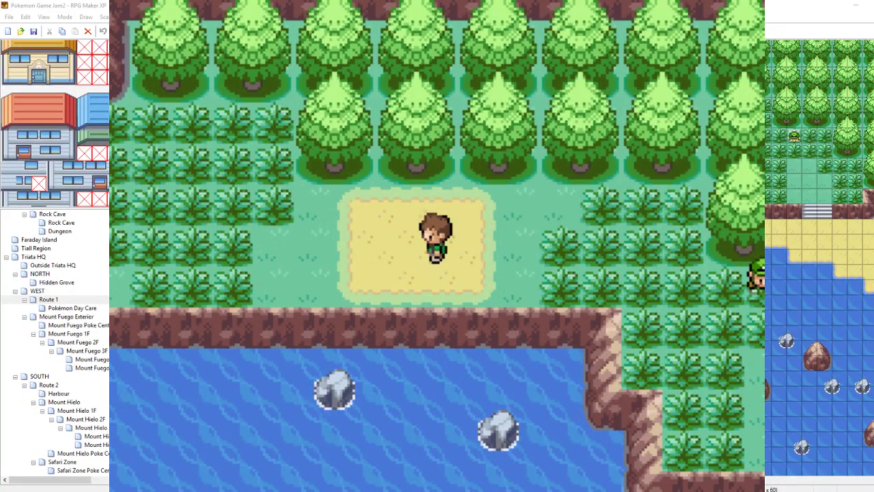
- Check the rival random and beaten-times variables in the debug variables list
key("Right")
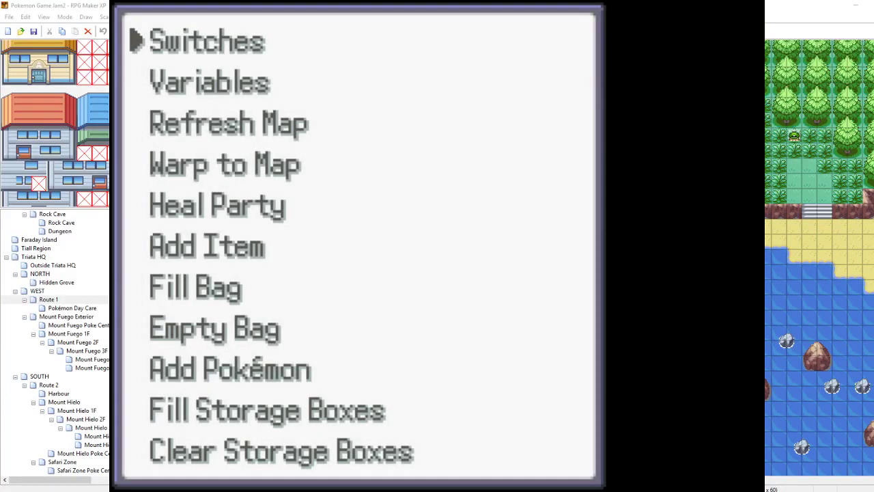
key("Down")
key("Return")
key("Right")
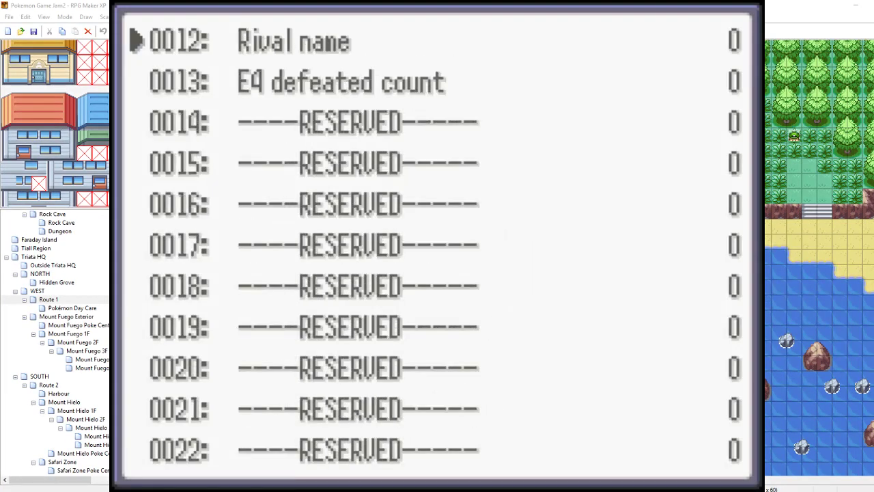
key("Right")
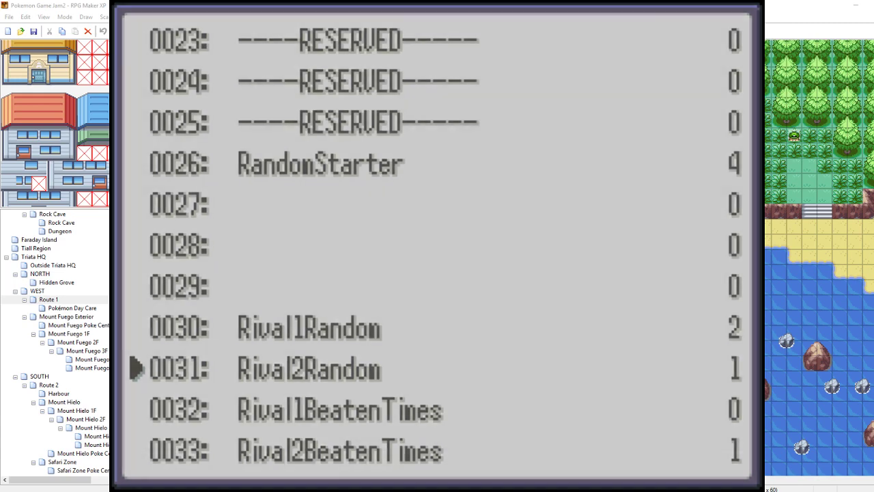
key("Escape")
key("Escape")
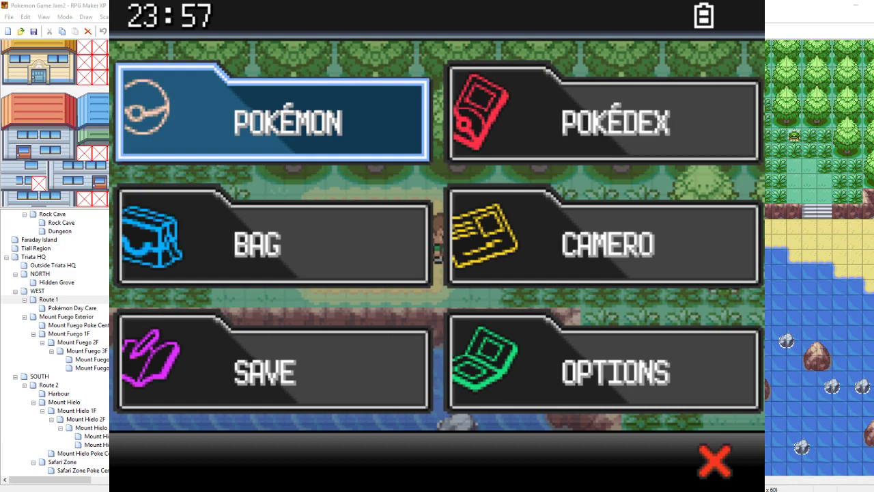
- Leave the pause menu and warp the player to Mount Hielo 3F with the debug menu
key("Down")
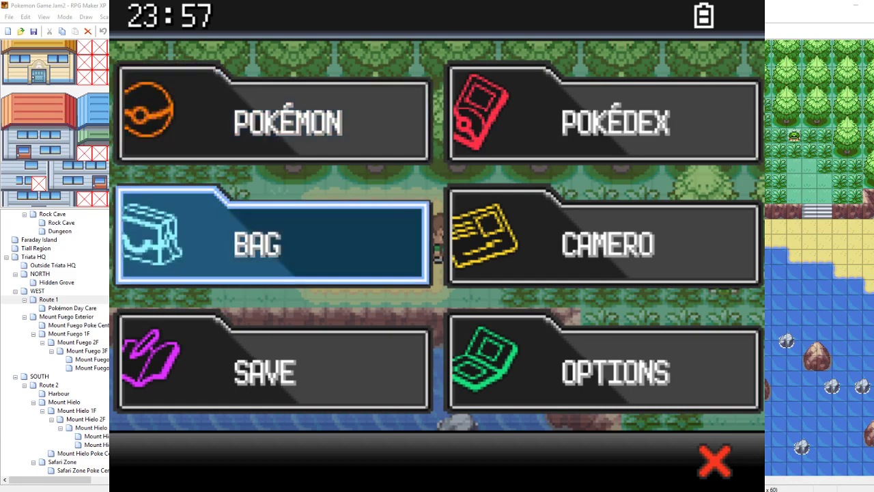
key("Escape")
key("F9")
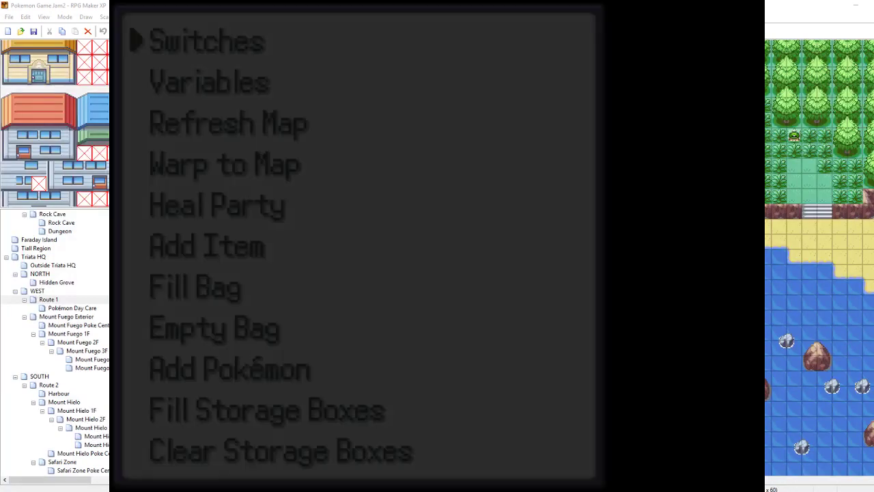
key("Down")
key("Return")
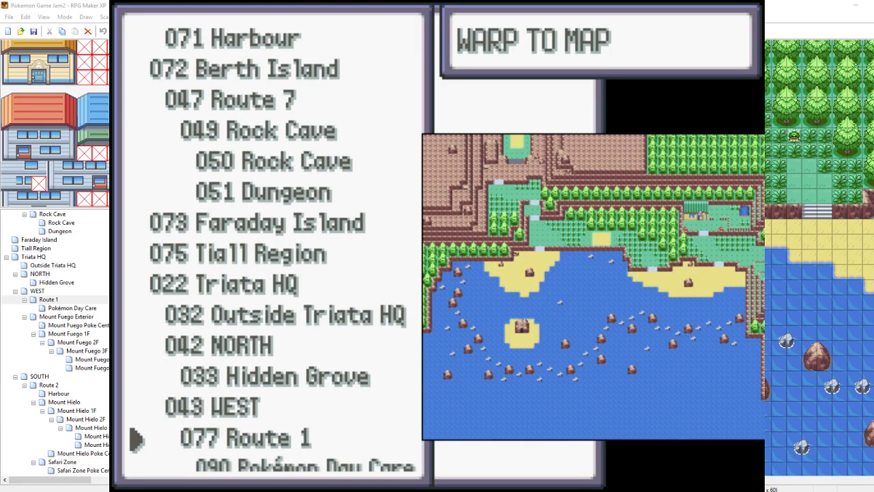
key("Right")
key("Down")
key("Return")
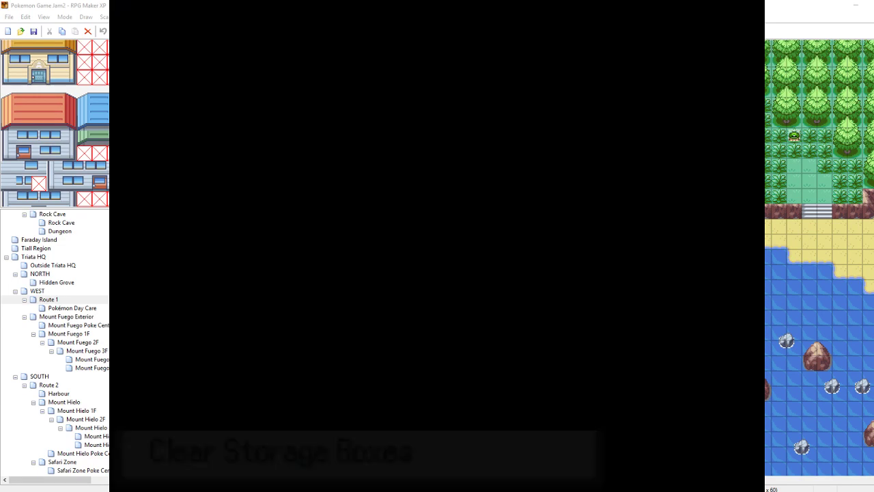
- Walk through the walls, over the ice and across the wooden bridge to the rival's ledge on Mount Hielo 3F
key("ctrl+Down")
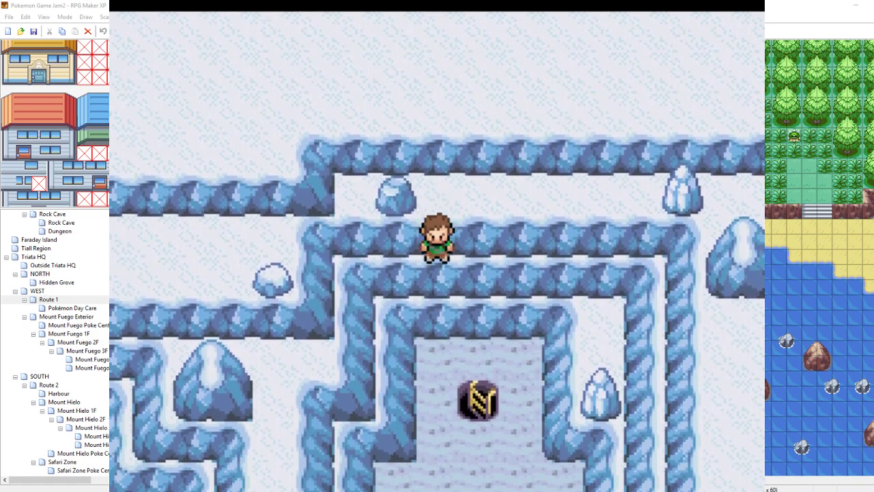
key("Down")
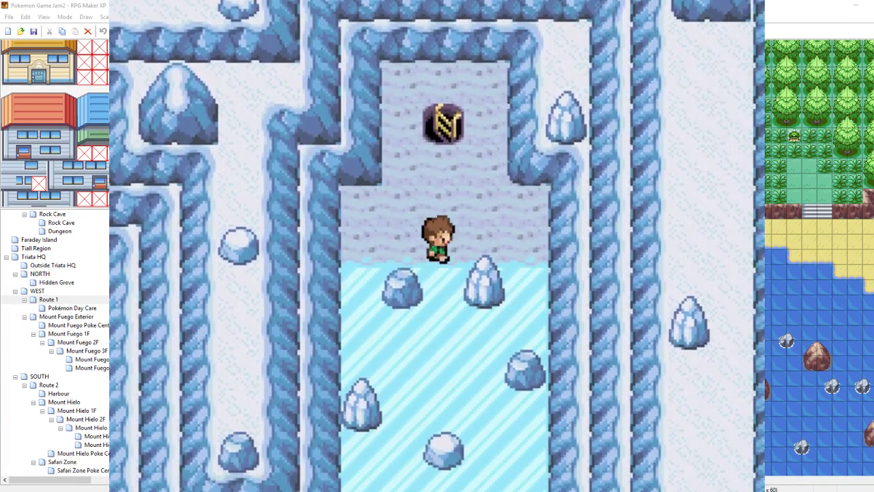
key("Left")
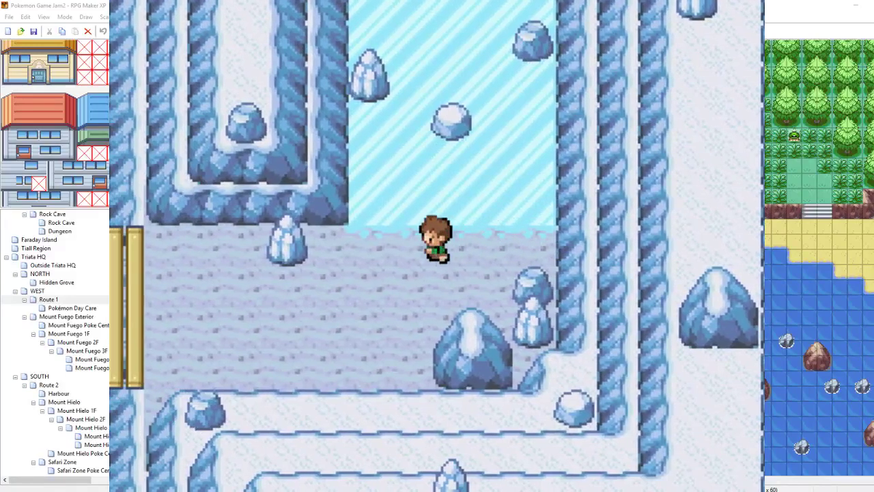
key("Left")
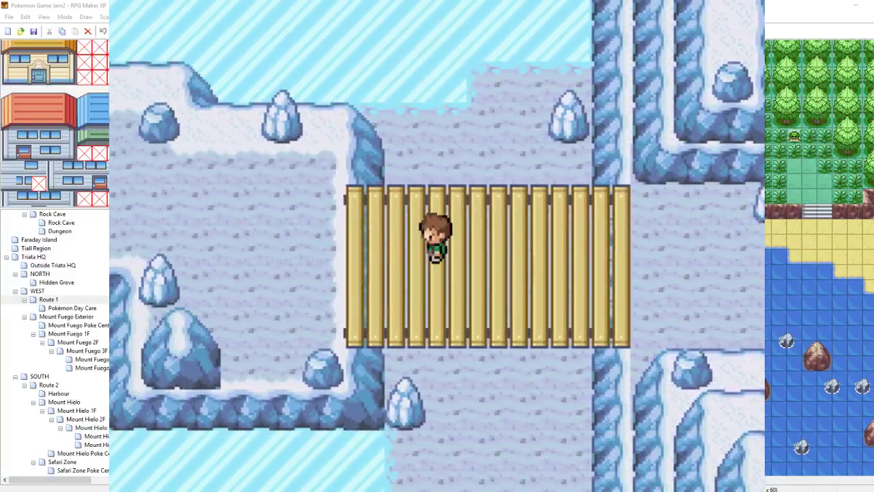
key("Up")
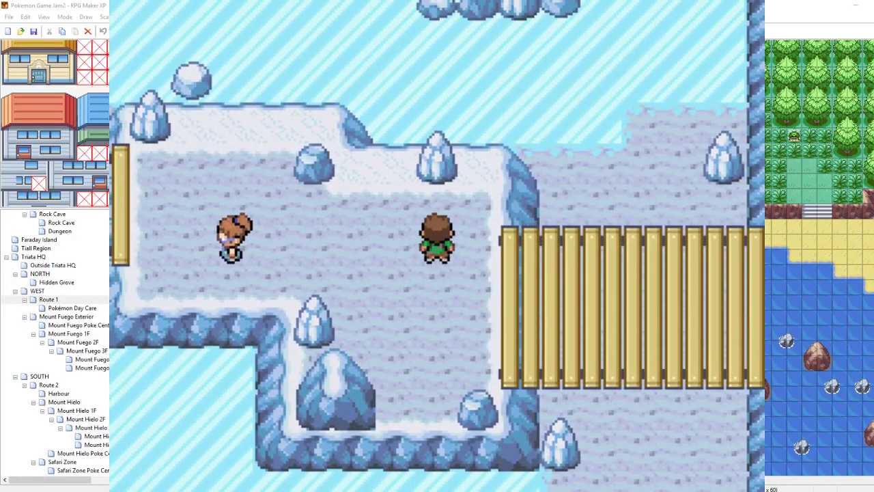
- Save the game on Mount Hielo 3F, overwriting the existing save file, and move beside the rival
key("Escape")
key("Down")
key("Down")
key("Return")
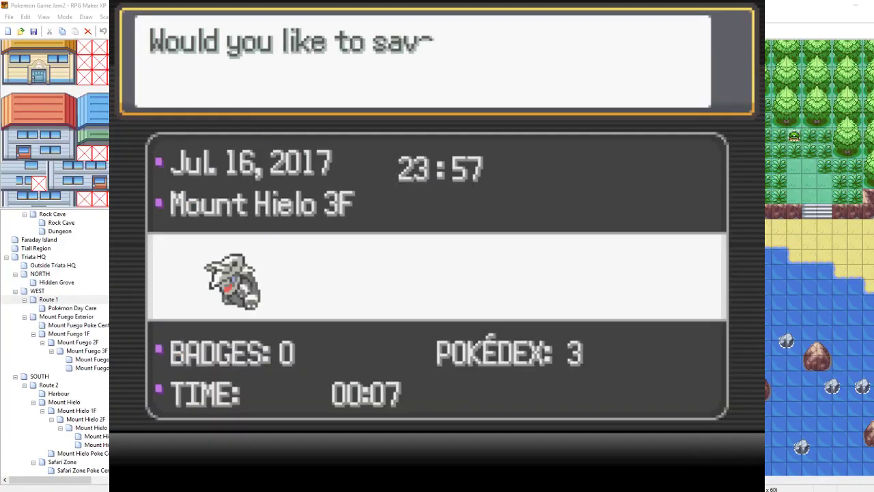
key("Return")
key("Return")
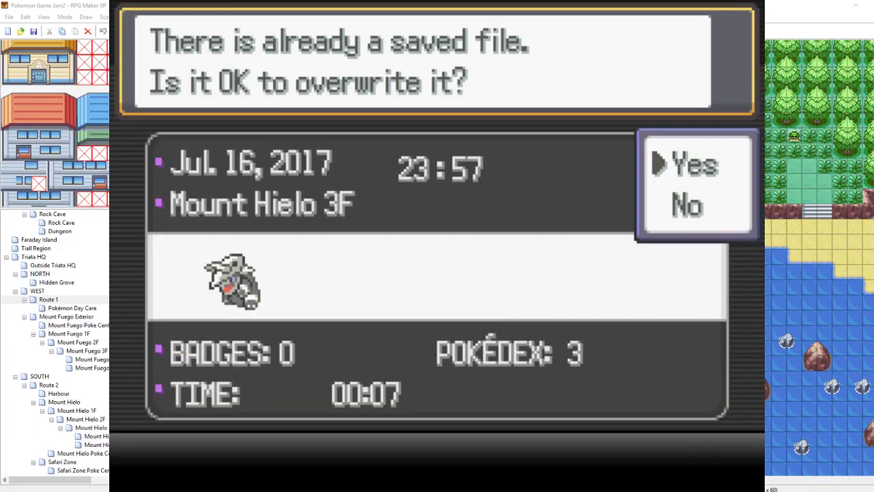
key("Return")
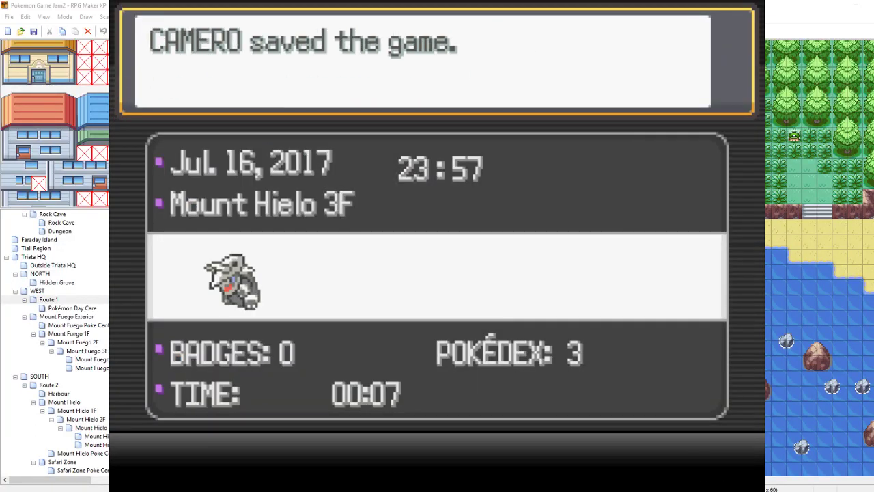
key("Escape")
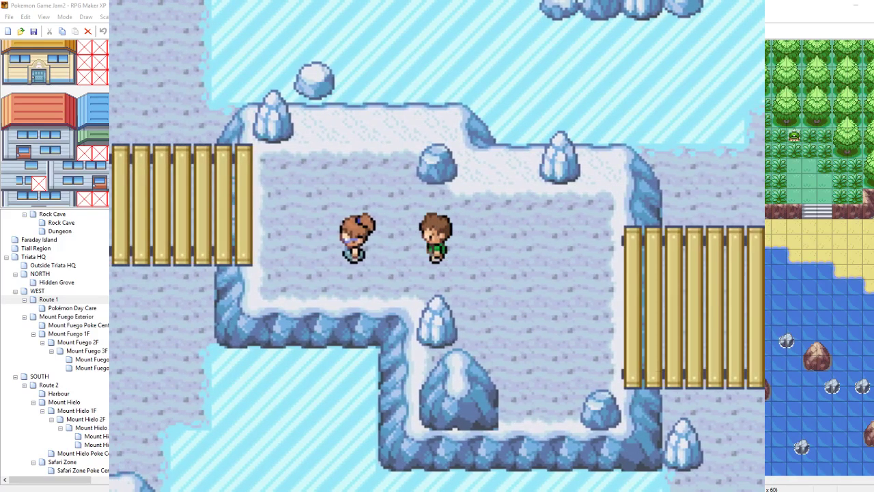
- Talk to Sasha on Mount Hielo 3F to start the rival battle, and close the playtest at the battle command prompt
key("Return")
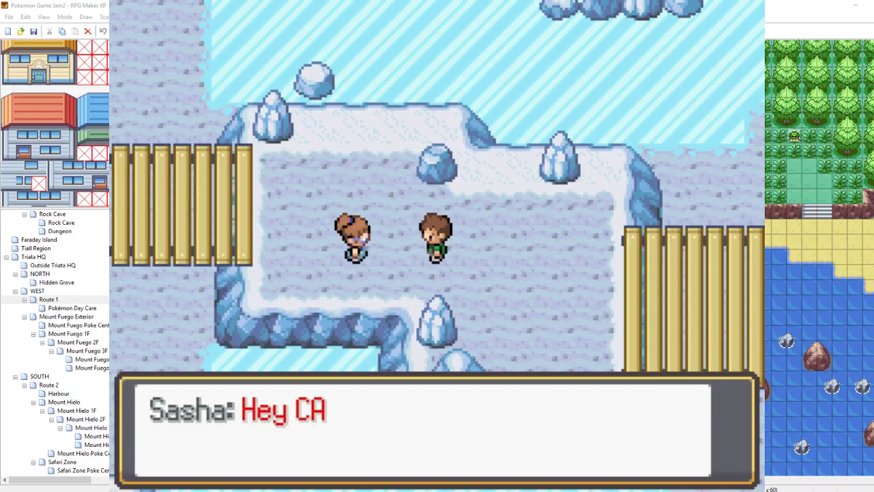
key("Return")
key("Return")
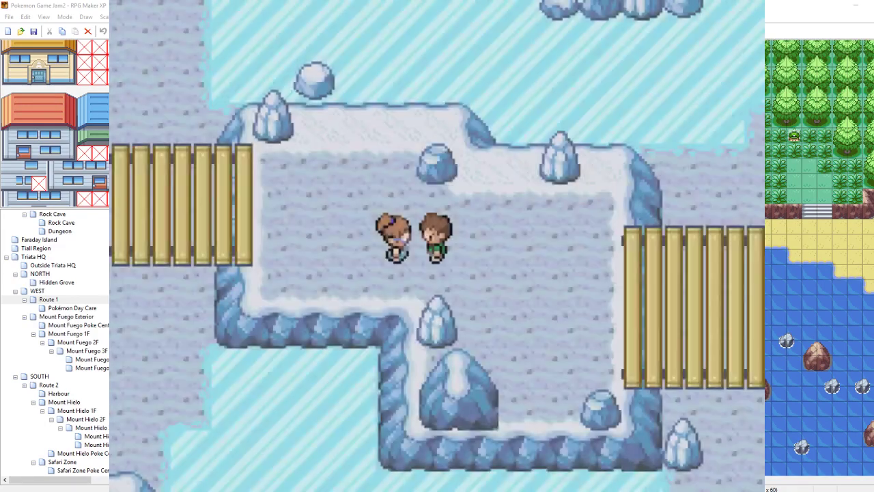
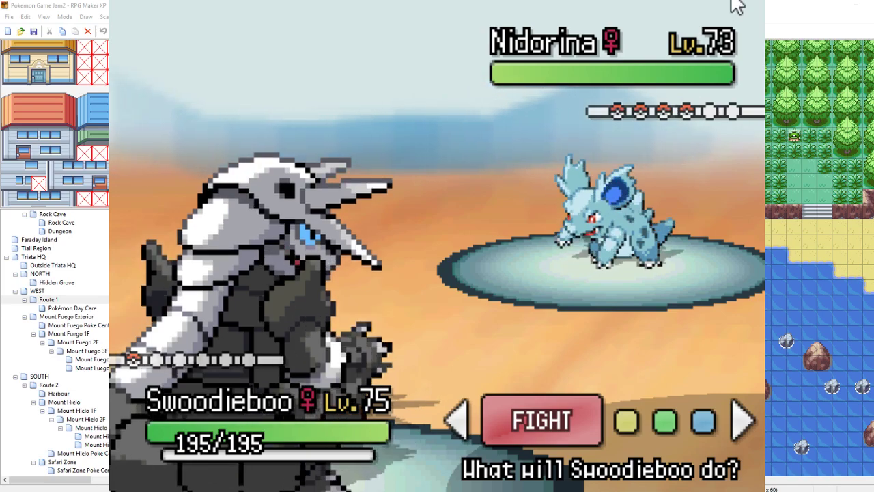
key("alt+F4")
- Switch to the Pokemon Paradox Update window in File Explorer and browse the Desktop folder for its archive
mouse_move(128, 491)
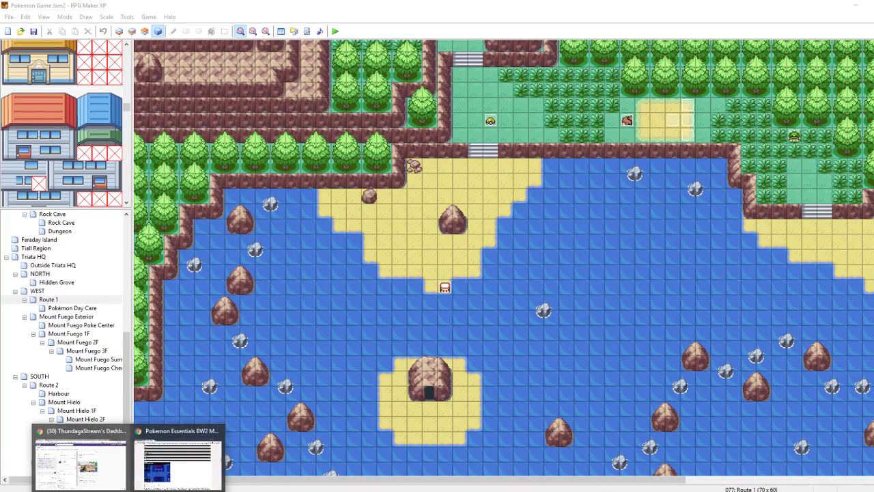
mouse_move(145, 466)
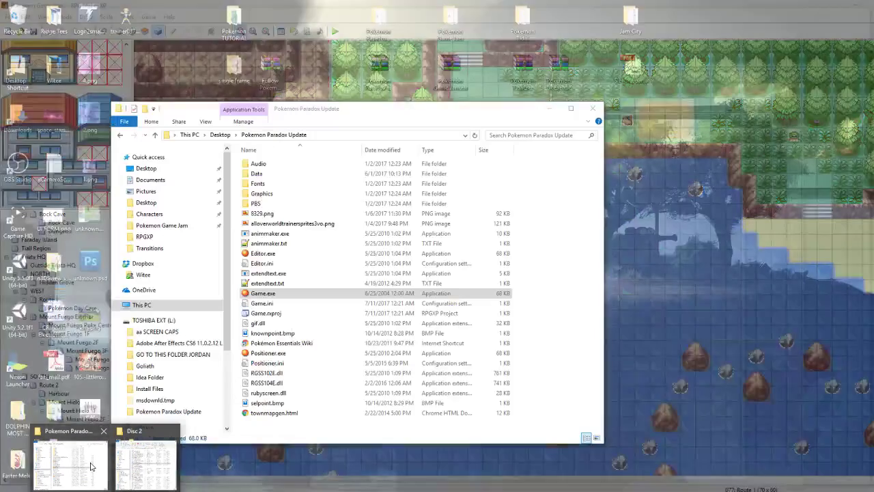
left_click(68, 462)
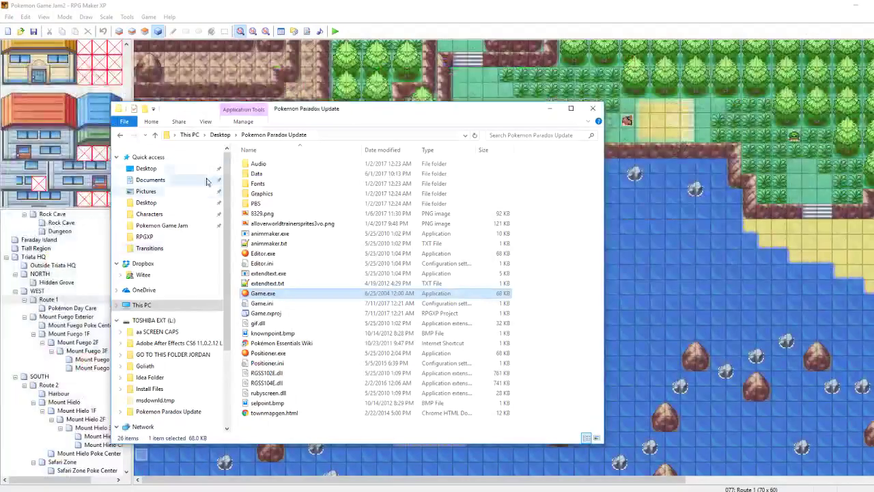
left_click(204, 134)
left_click(214, 134)
scroll(355, 337, "down", 5)
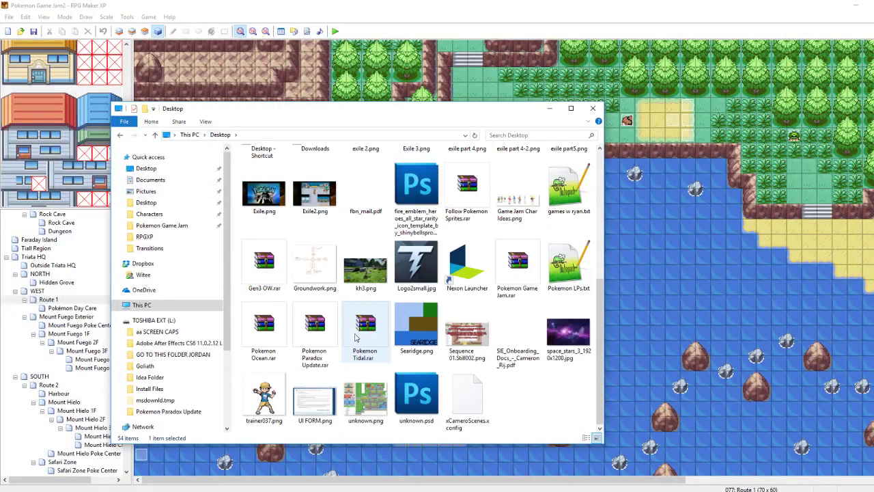
- Extract Pokemon Paradox Update.rar into a Pokemon Paradox Update folder on the Desktop
left_click(309, 333)
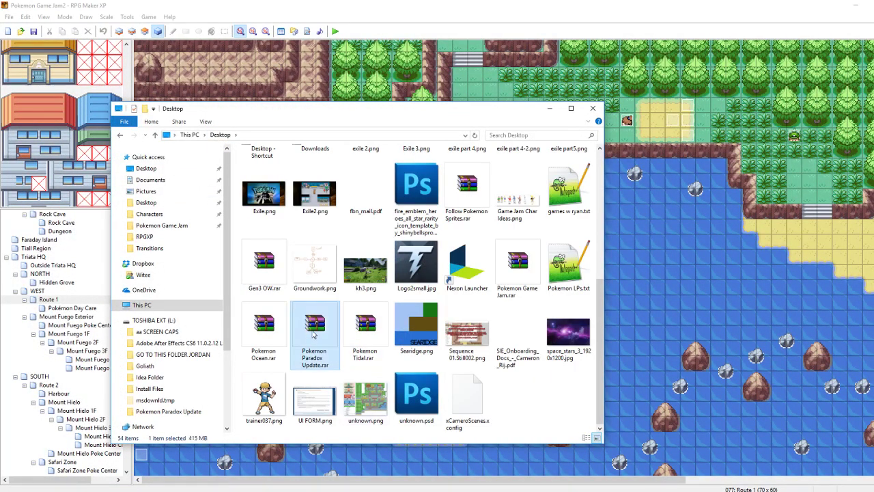
right_click(314, 333)
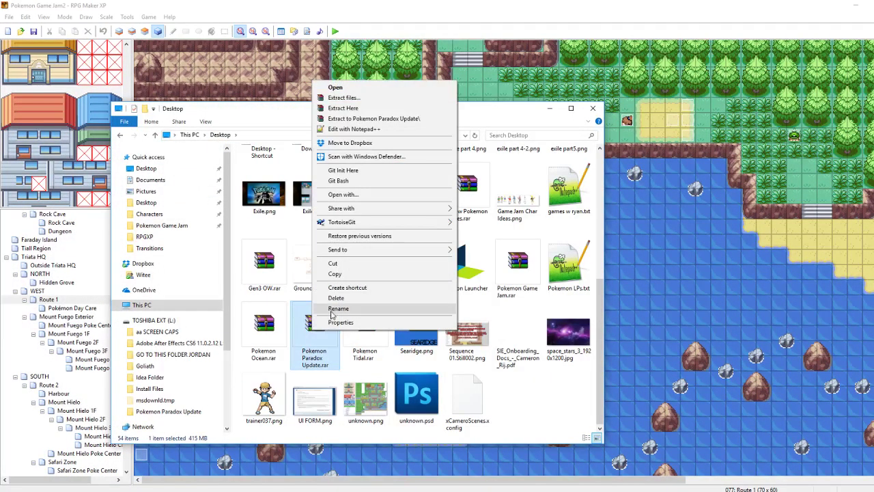
left_click(374, 119)
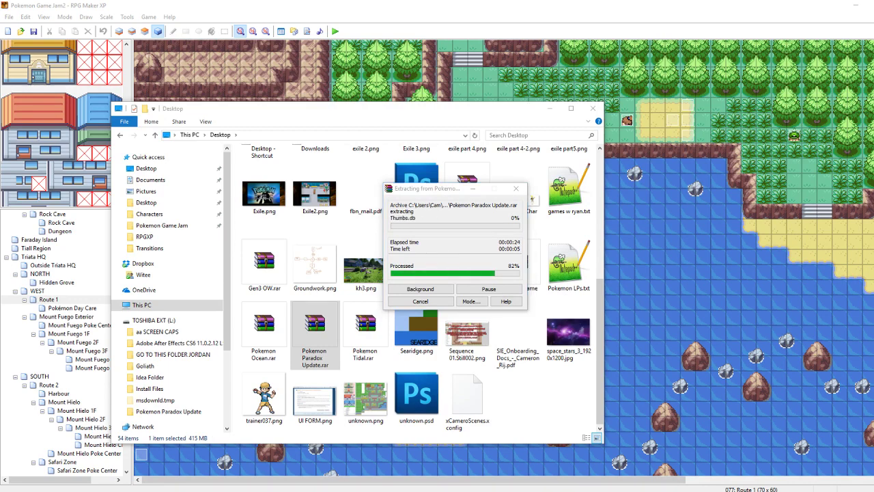
left_click(453, 191)
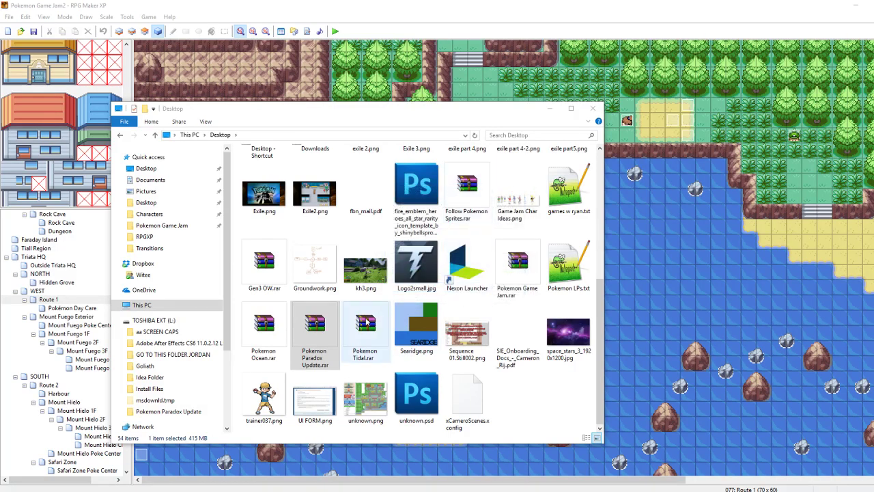
- Open the Desktop's Pokemon Paradox Update folder and look inside its nested folder of the same name
scroll(316, 333, "up", 4)
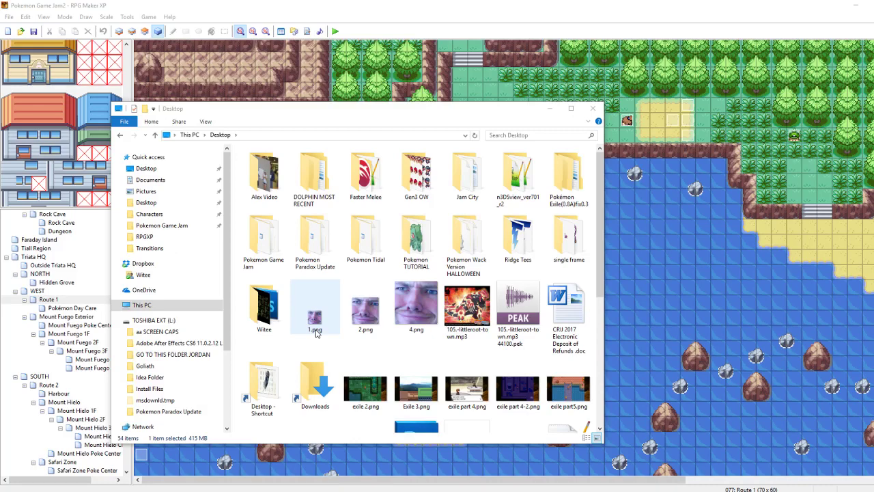
double_click(314, 242)
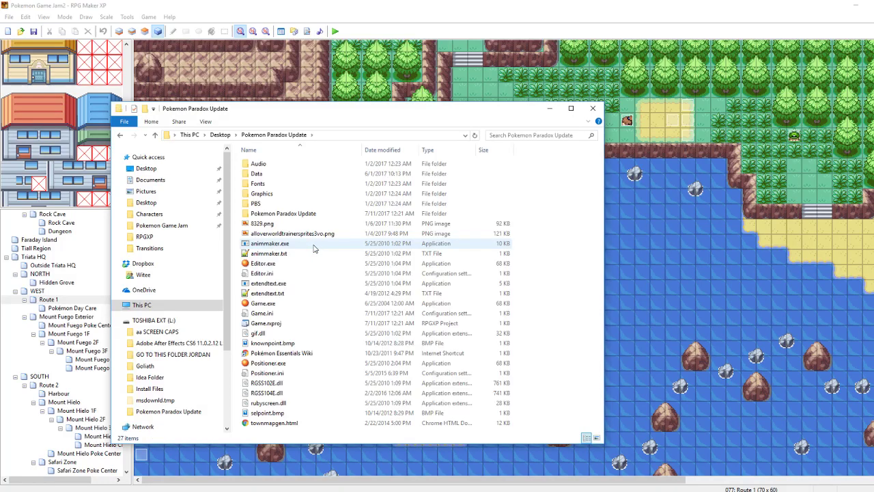
double_click(280, 214)
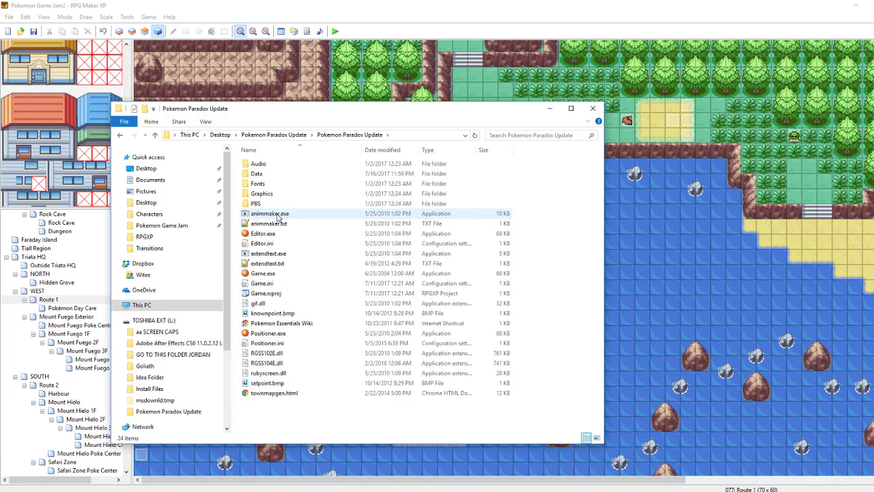
key("BackSpace")
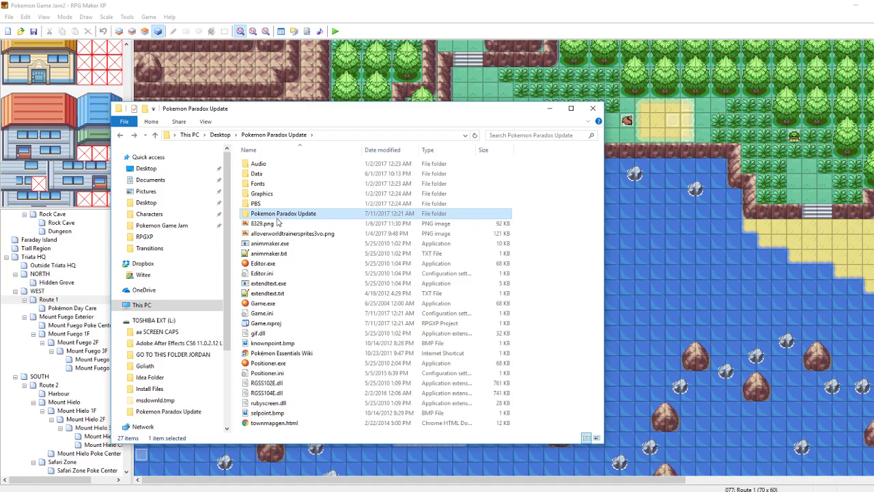
- Run Game.exe from the outer Pokemon Paradox Update folder and close it, and view the 8329.png sprite sheet
double_click(261, 303)
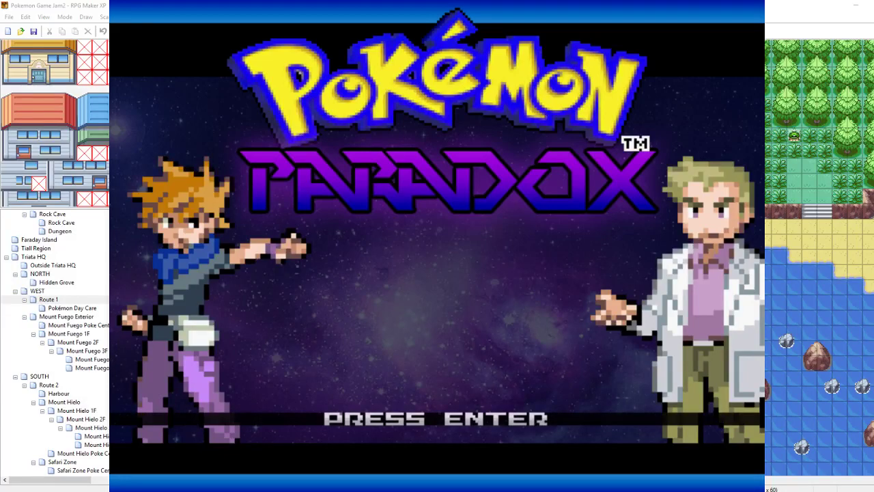
key("Return")
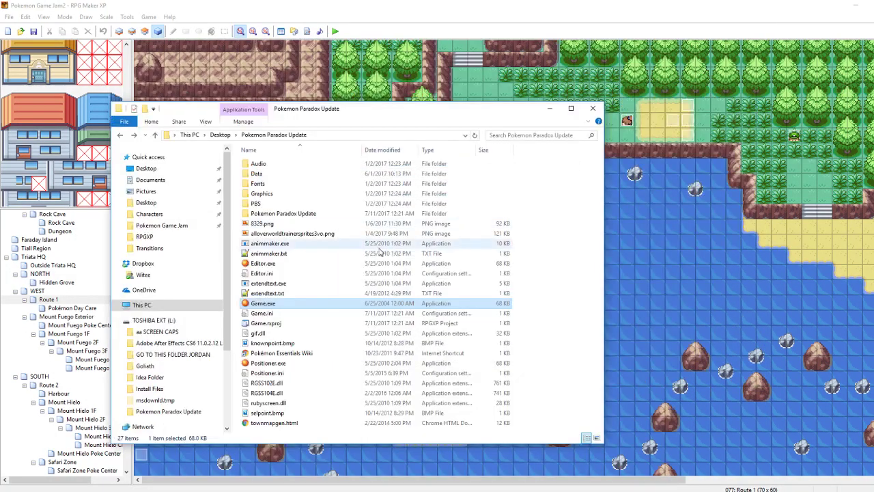
double_click(261, 223)
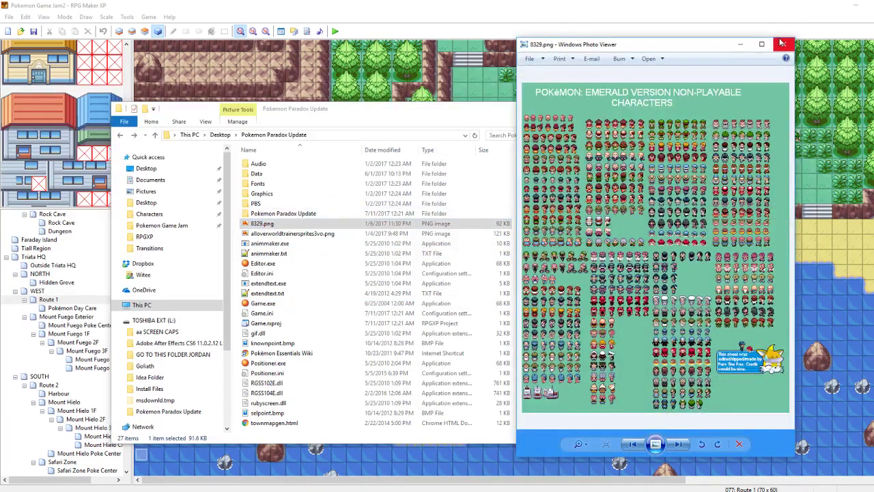
left_click(782, 46)
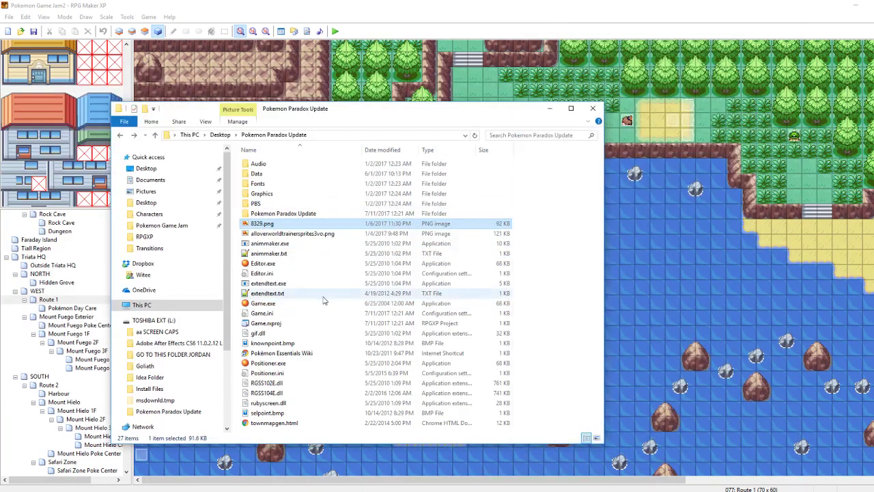
- Compare the nested Pokemon Paradox Update folder's files with those in the outer folder
double_click(273, 213)
key("BackSpace")
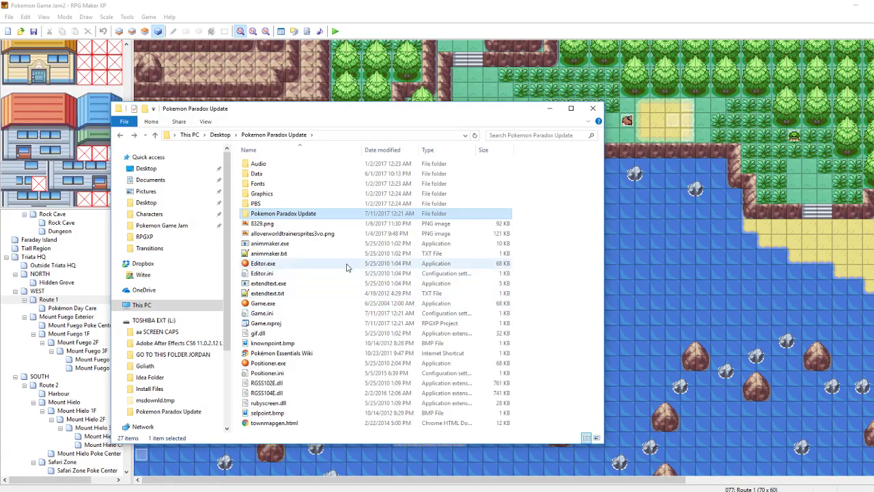
double_click(278, 214)
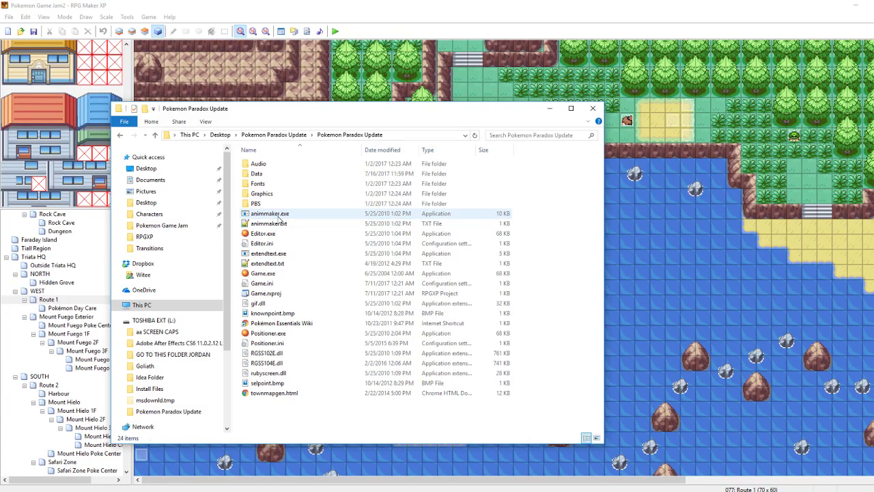
key("BackSpace")
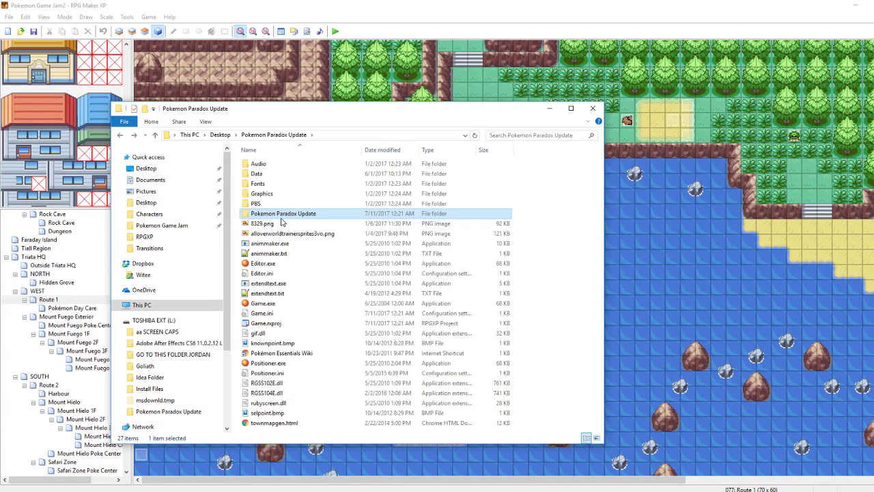
- Open Game.rxproj from the outer Pokemon Paradox Update folder in RPG Maker XP and look for the Fossil Cave map
left_click(695, 5)
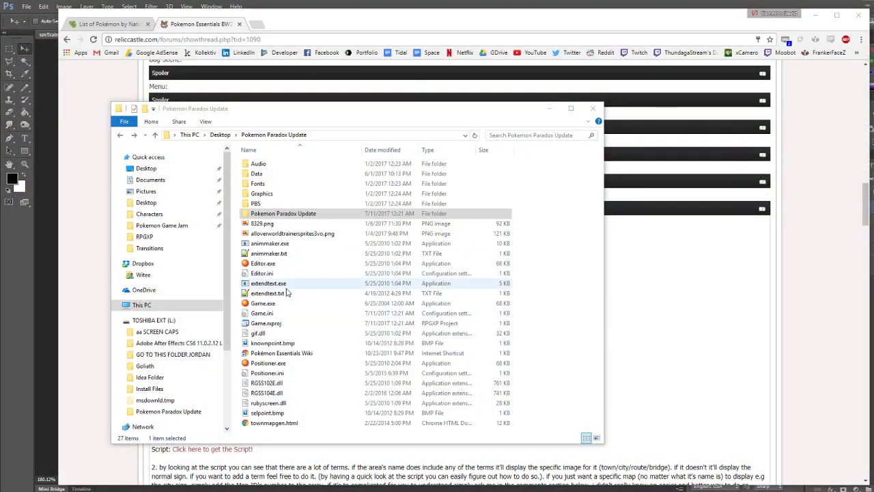
double_click(276, 323)
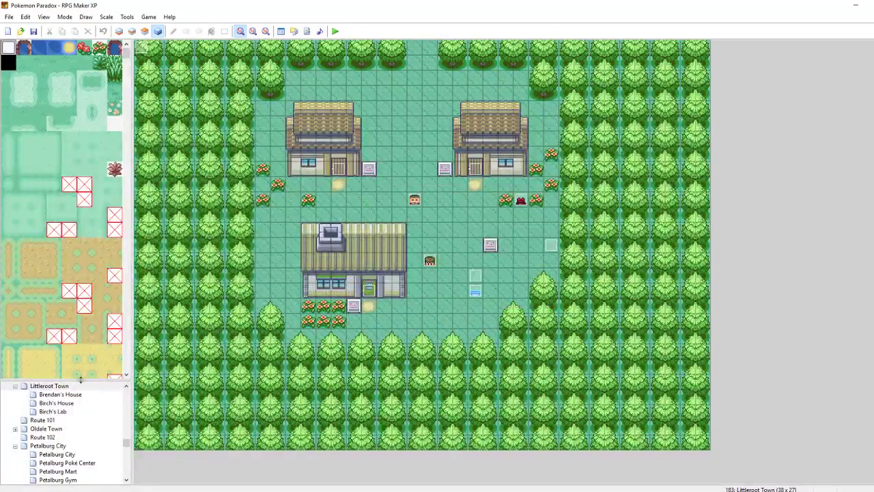
left_click_drag(80, 379, 80, 172)
scroll(62, 409, "down", 15)
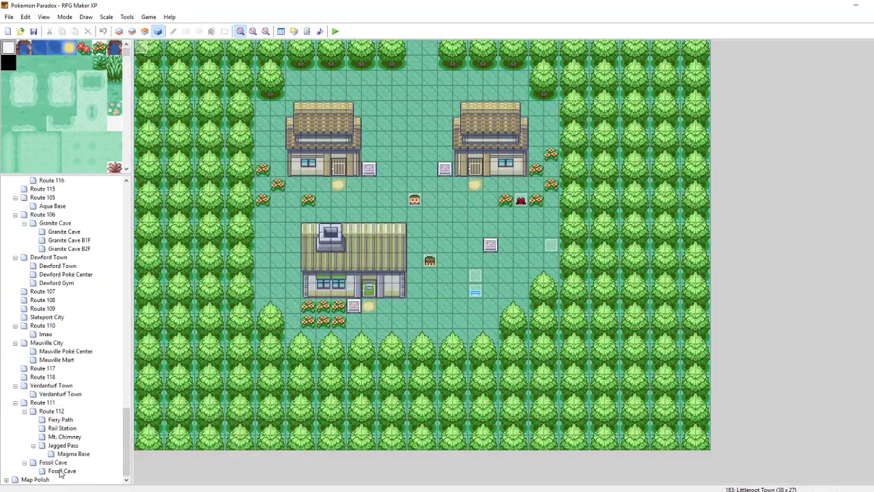
left_click(61, 471)
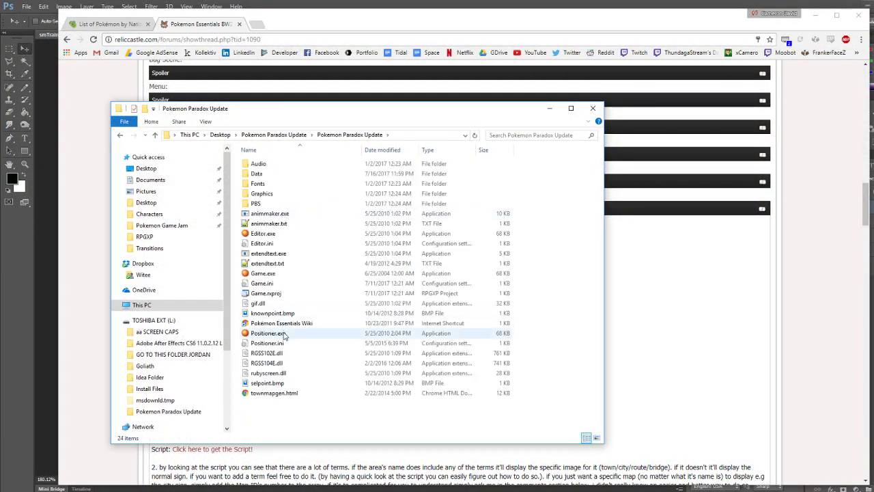
- Open Game.rxproj from the nested Pokemon Paradox Update folder and view its Fossil Cave map
double_click(457, 293)
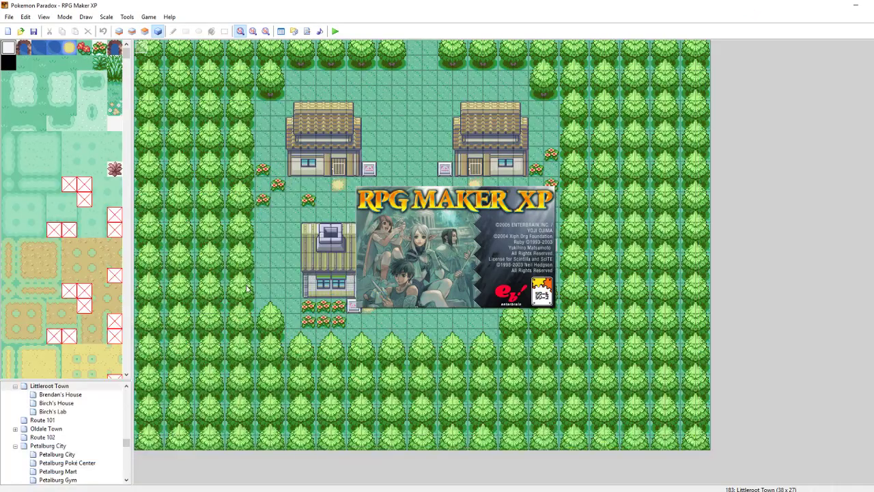
left_click_drag(62, 380, 62, 178)
left_click_drag(124, 218, 124, 444)
left_click(63, 468)
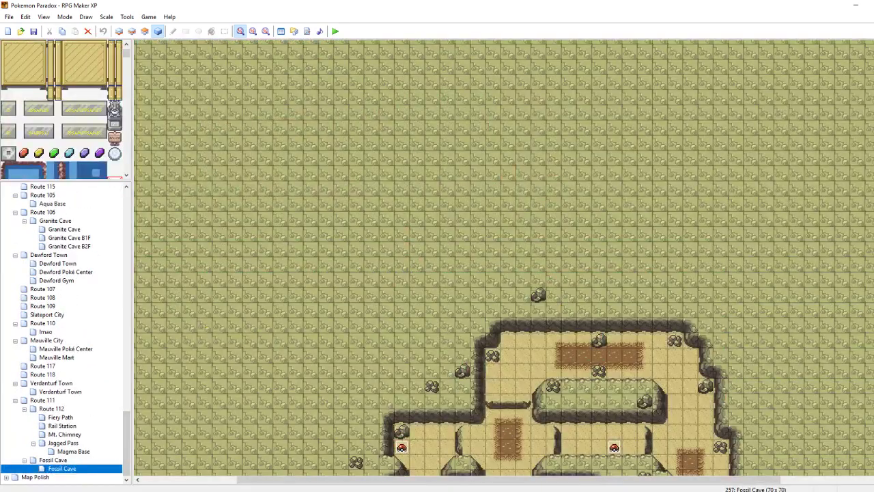
scroll(504, 258, "down", 5)
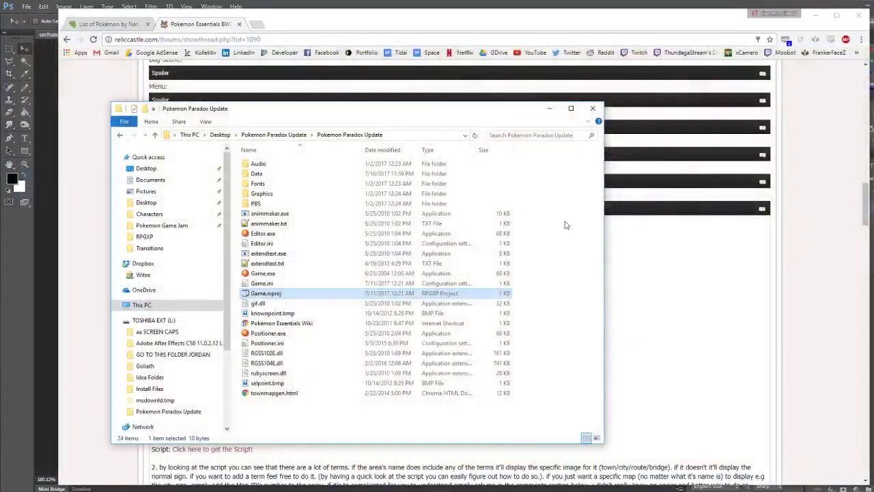
- Delete the nested Pokemon Paradox Update folder from inside the outer folder
left_click(273, 134)
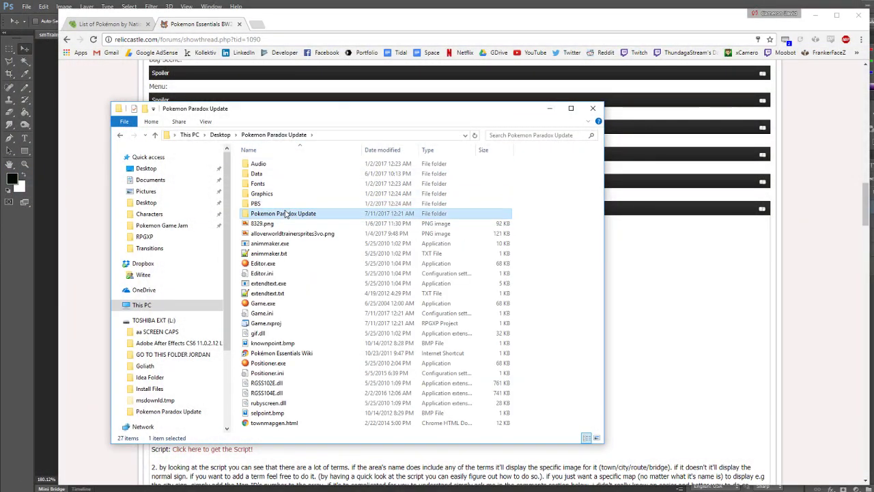
key("Delete")
key("Return")
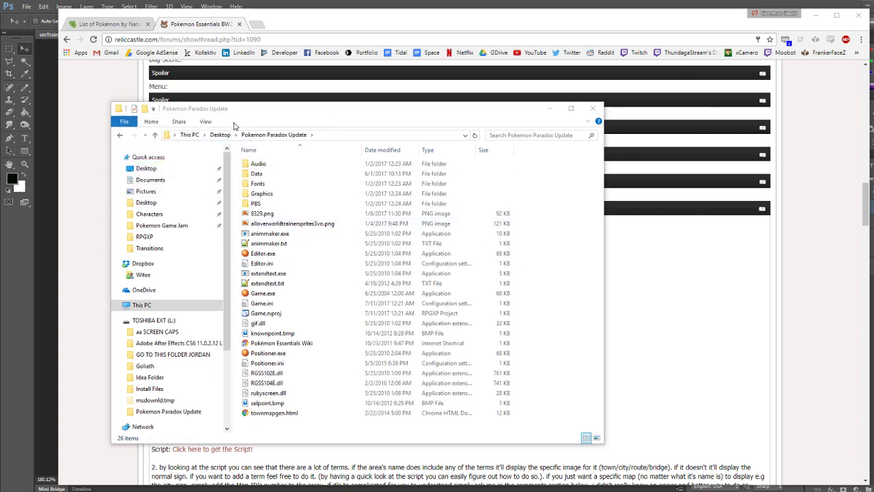
- Go to the Desktop's Pokemon Game Jam folder and open its Game.rxproj project
left_click(219, 135)
left_click(272, 250)
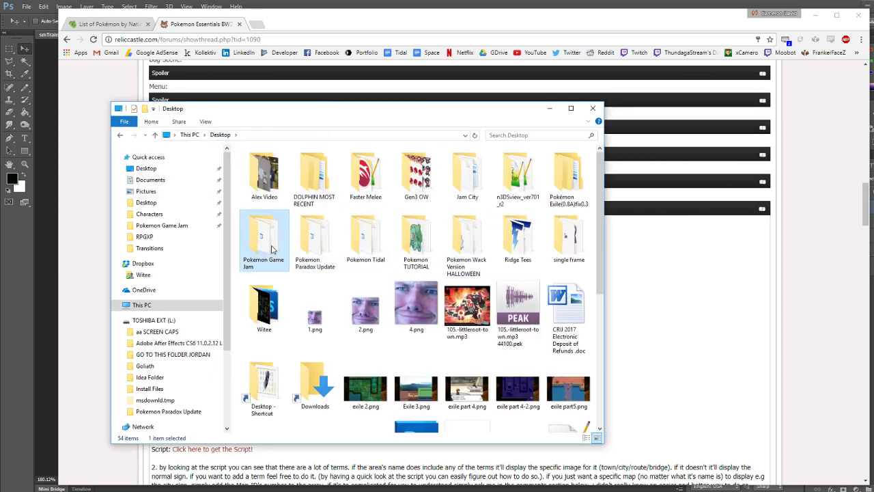
double_click(272, 250)
double_click(274, 314)
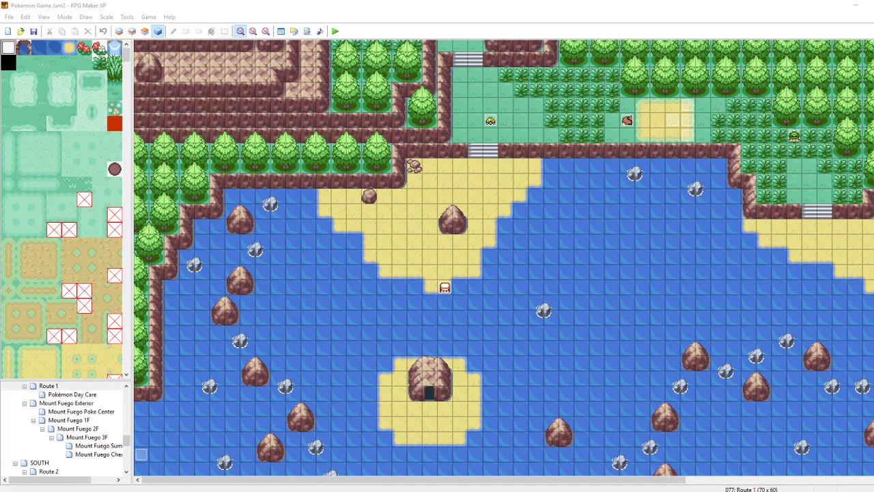
- On Route 1, copy the Trainer(4) event east of the sandy patch and paste it at 019,010 in the northern grass
left_click(551, 303)
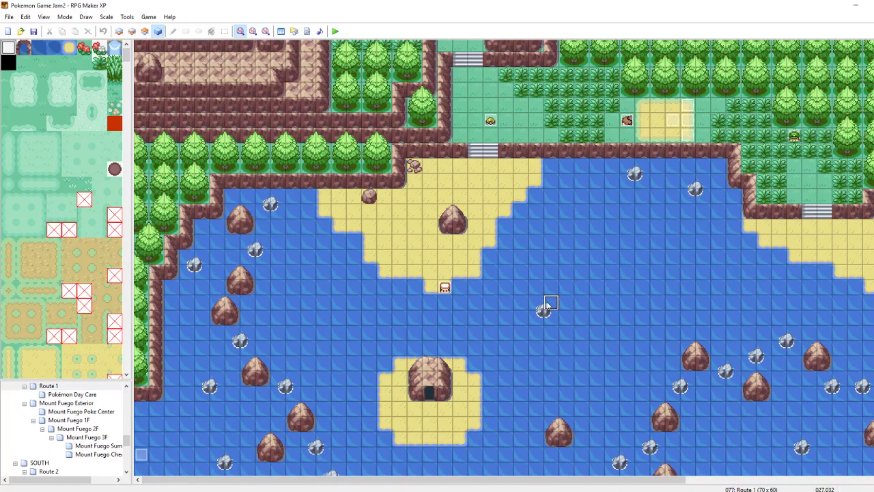
left_click(556, 231)
scroll(503, 257, "up", 5)
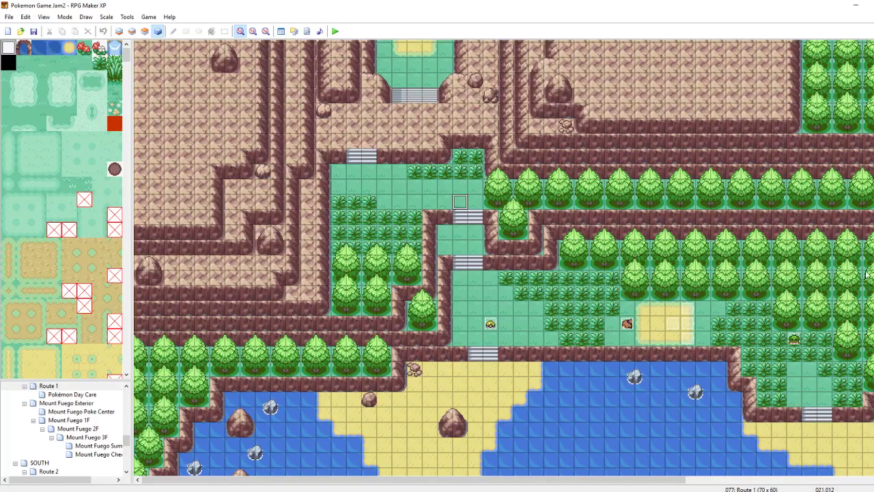
scroll(504, 258, "down", 4)
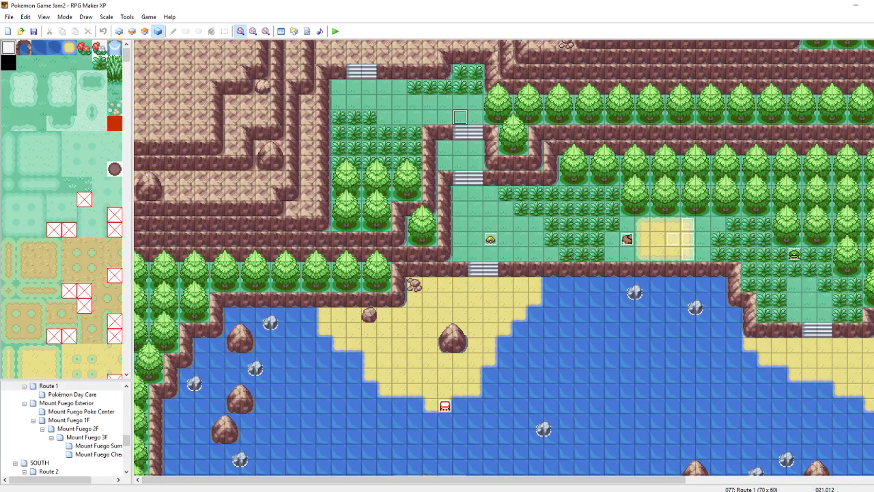
left_click(794, 256)
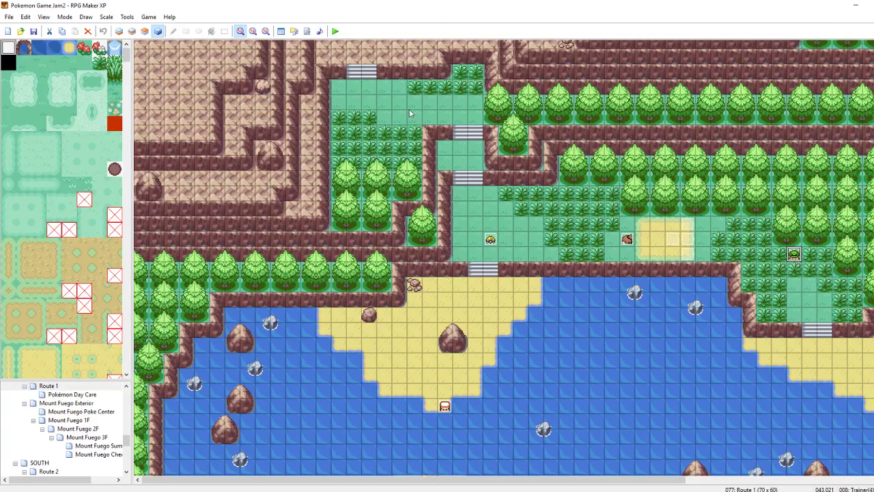
left_click(429, 86)
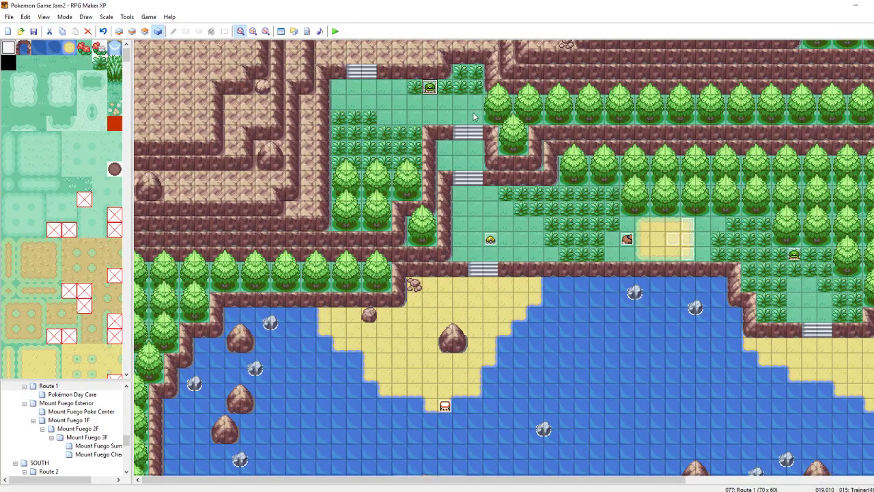
key("ctrl+v")
- Set the pasted trainer's graphic to trchar033 on both event pages and apply the change
double_click(429, 87)
double_click(325, 273)
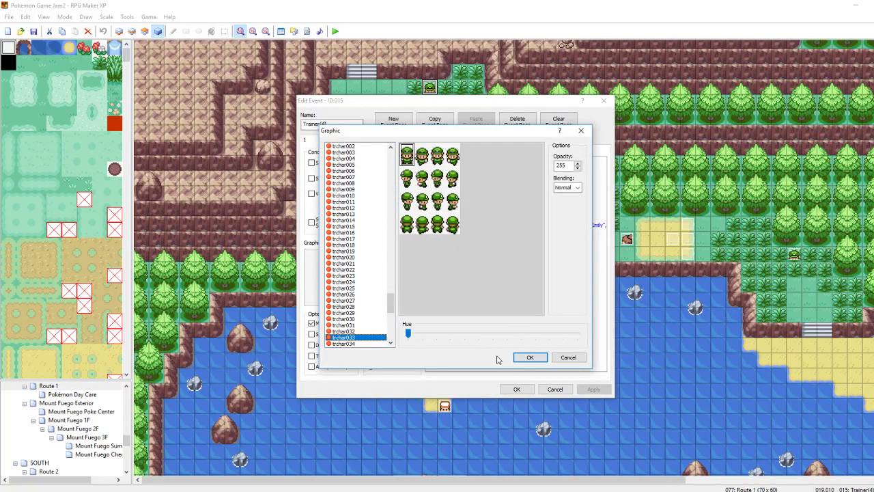
left_click(526, 357)
left_click(325, 141)
double_click(327, 281)
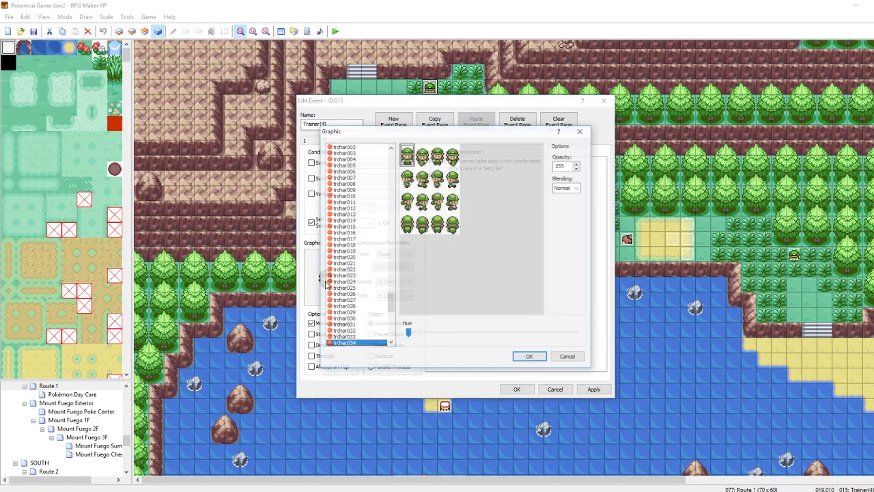
key("Up")
left_click(529, 357)
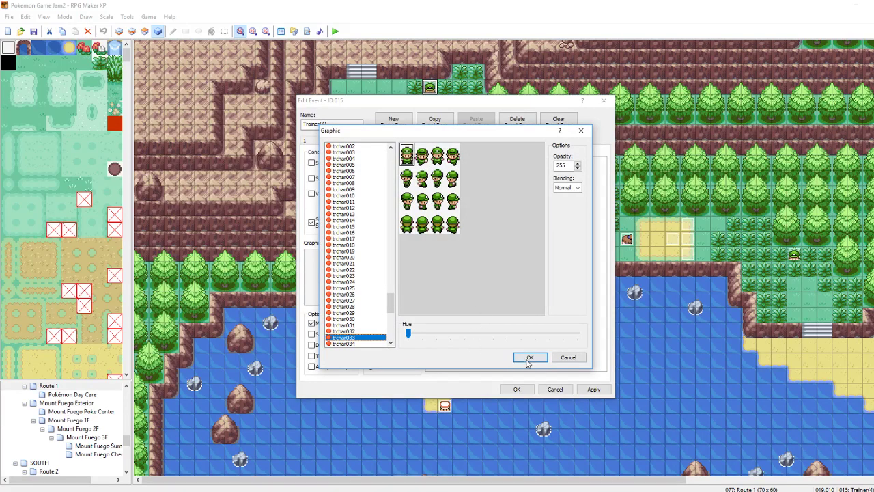
left_click(593, 389)
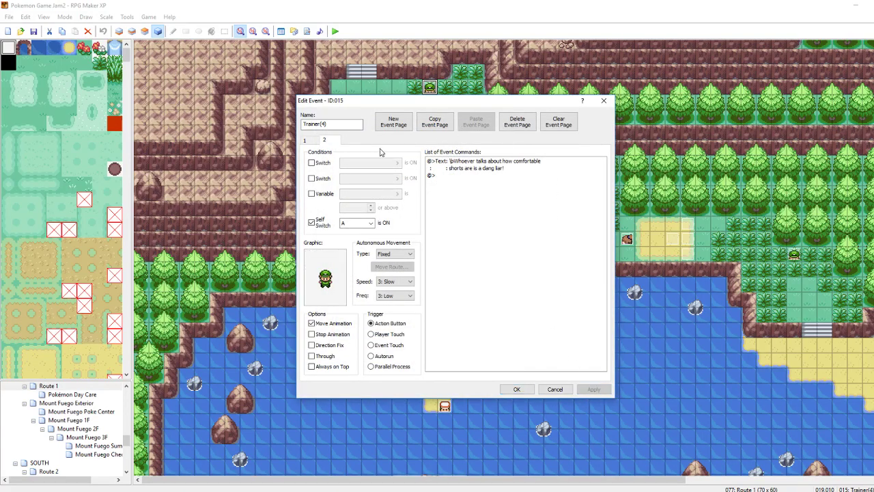
- Change the Type comment on the trainer's first event page to CAMPER and apply it
left_click(304, 141)
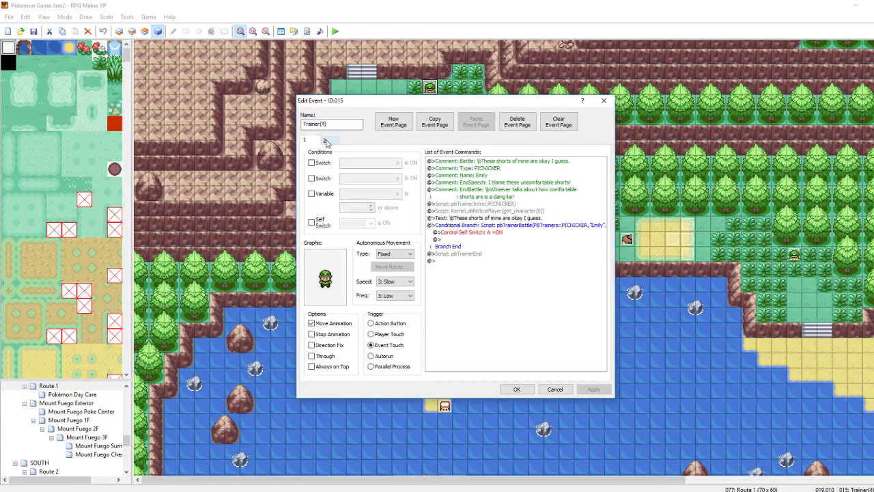
right_click(482, 168)
left_click(498, 182)
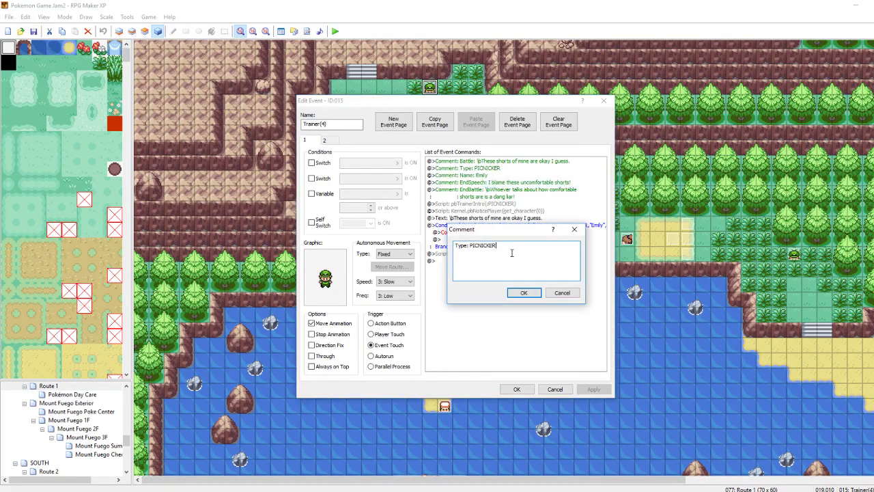
left_click_drag(509, 248, 468, 247)
type("CAMPER")
left_click(524, 292)
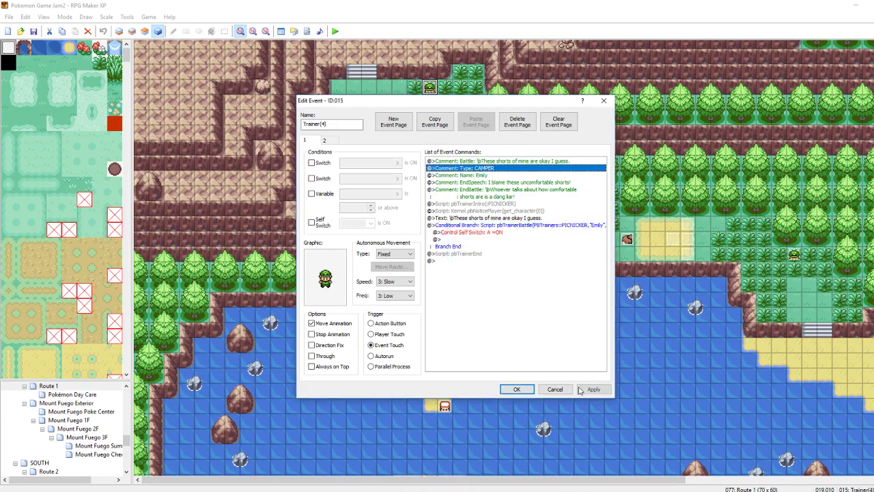
left_click(581, 389)
- Change the trainer's Name comment to Freddie, apply it and close the event
right_click(479, 175)
left_click(496, 194)
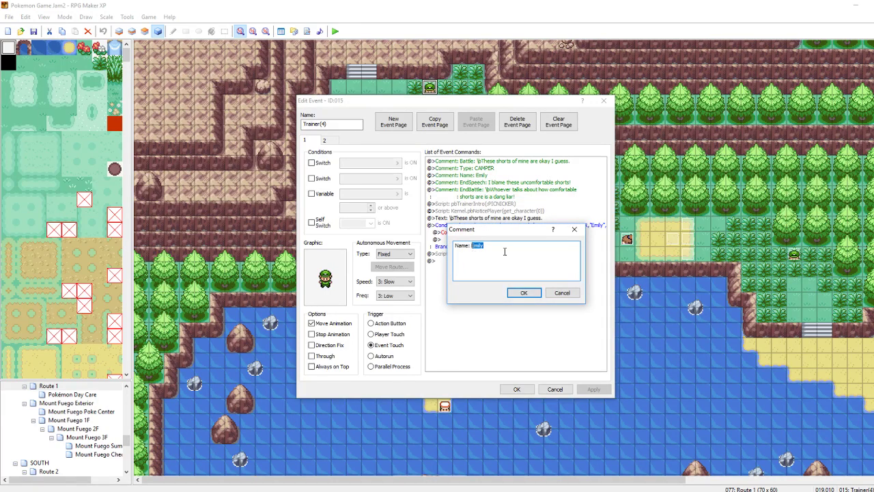
type("F")
left_click(593, 389)
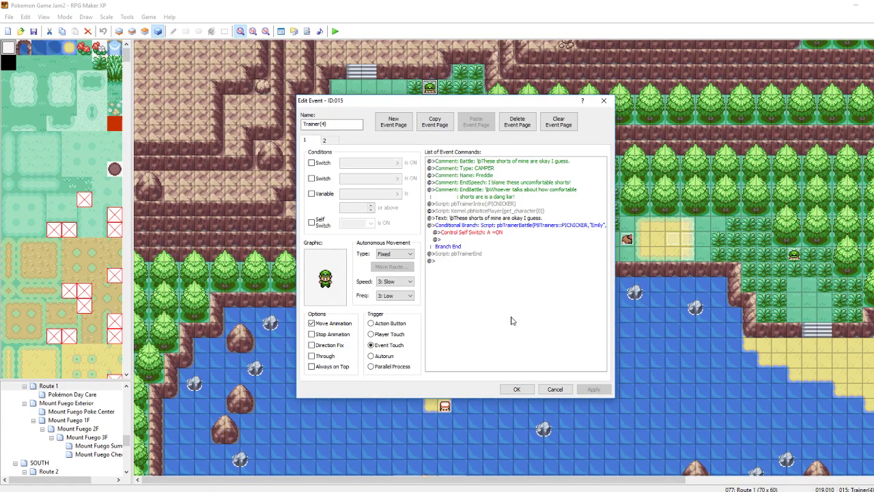
left_click(519, 390)
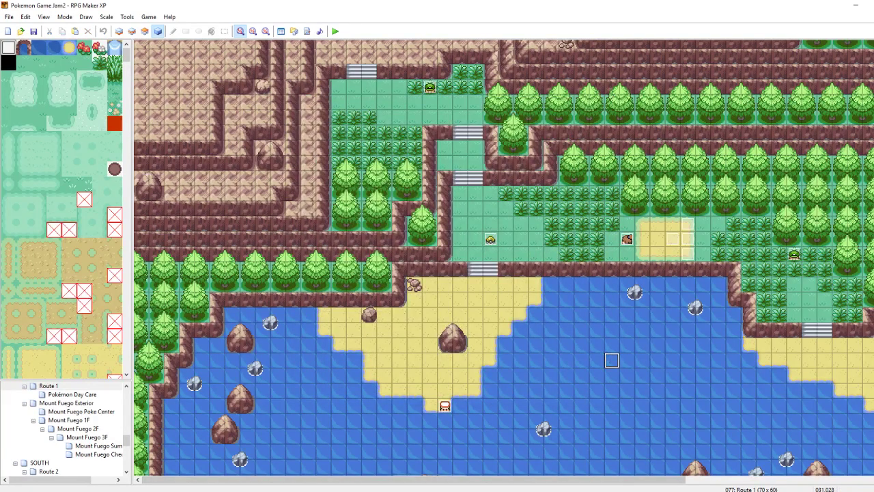
- In Notepad++, add a new entry at the end of trainers.txt with a dashed separator, CAMPER, Freddie and a party size of 3
key("alt+Tab")
left_click(320, 87)
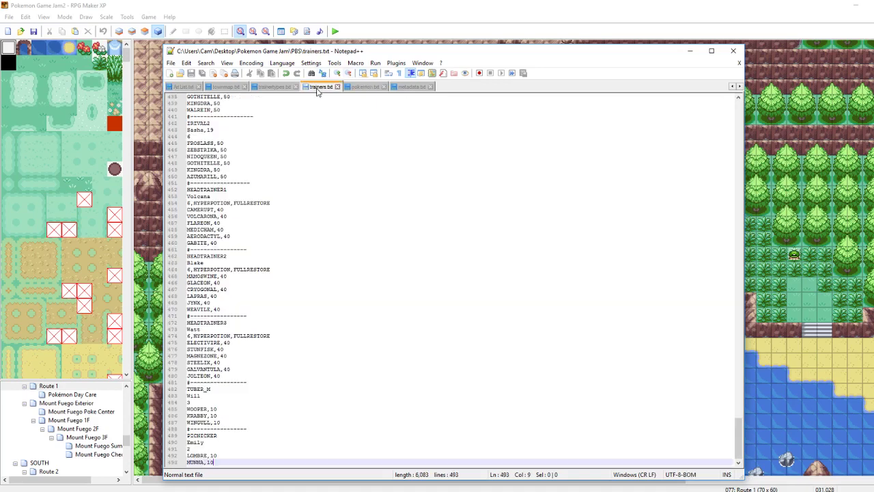
key("Return")
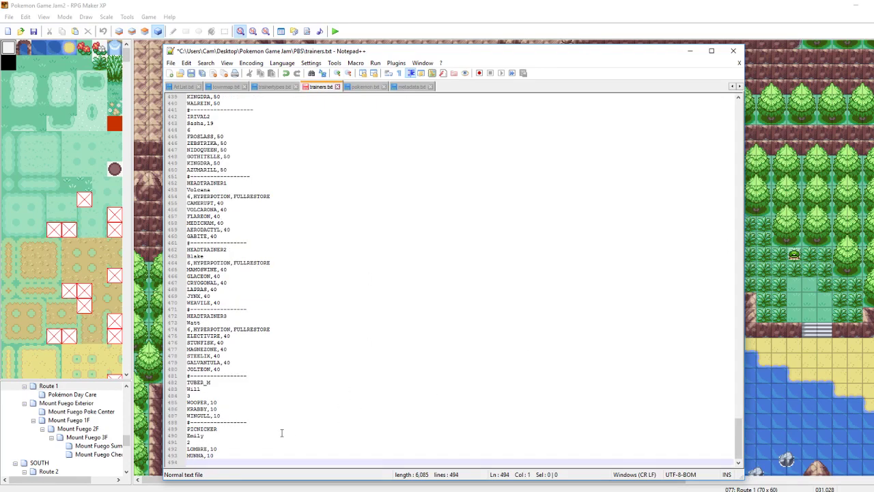
type("#-----------------")
key("Return")
type("CAMP")
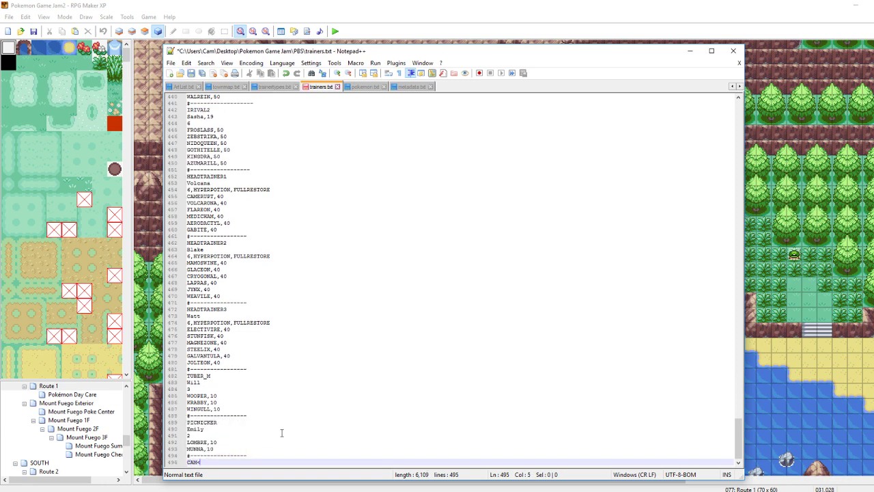
type("ER")
key("Return")
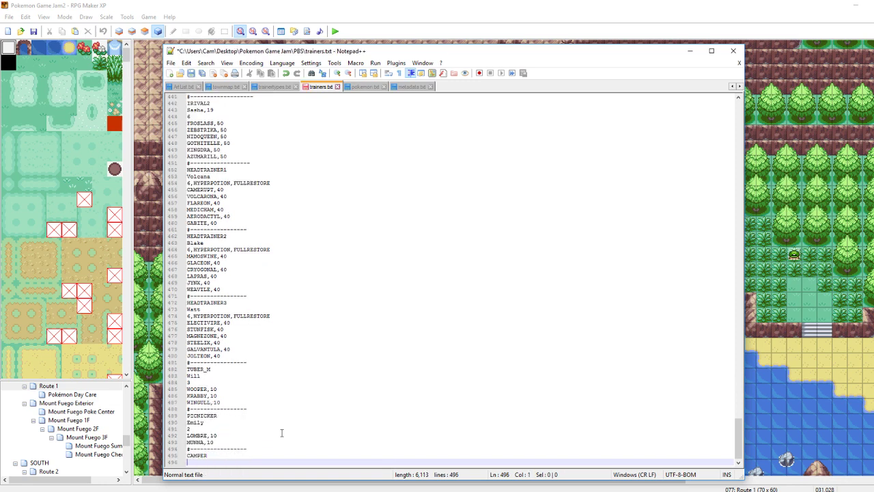
type("Freddie")
key("Return")
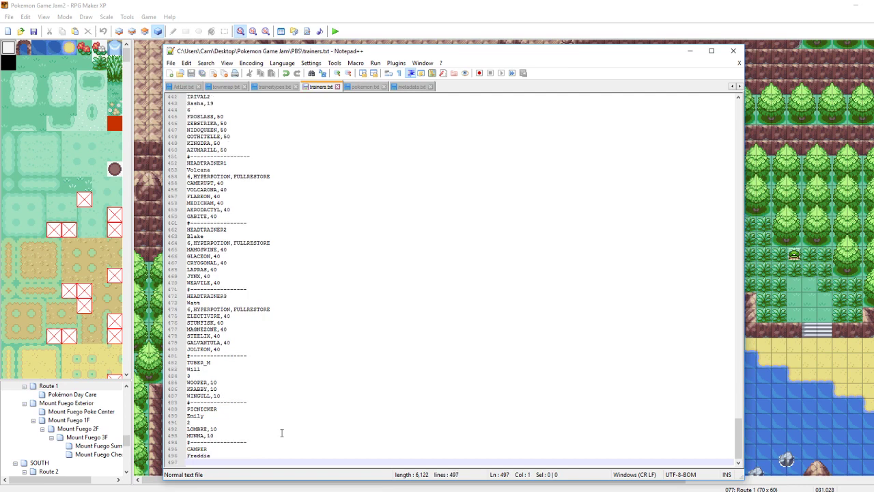
type("3")
key("Return")
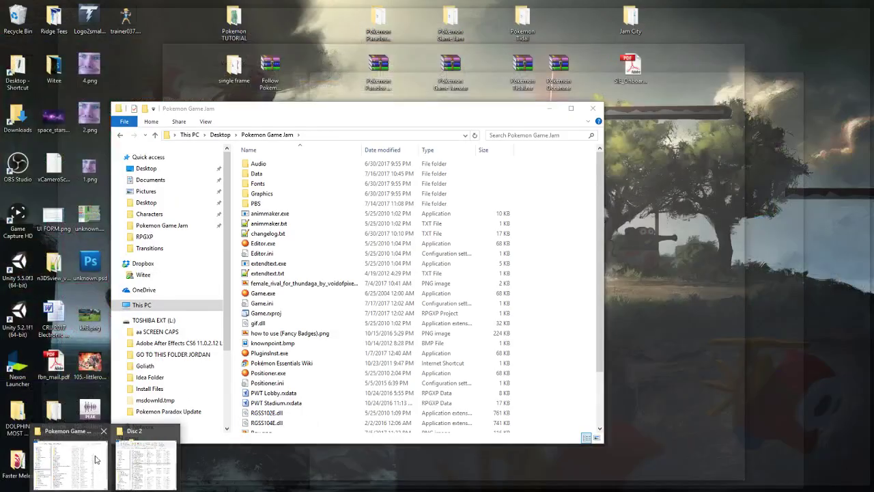
mouse_move(128, 451)
left_click(82, 452)
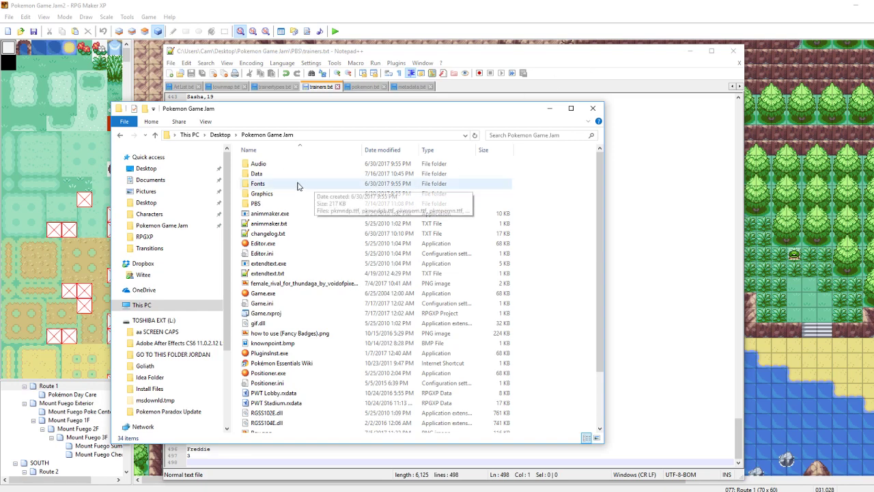
left_click(561, 52)
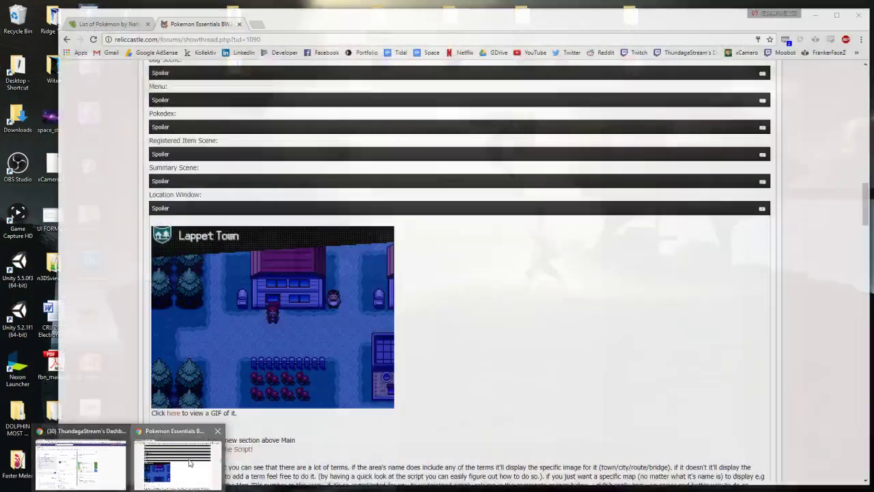
- Browse Bulbapedia's National Pokédex list in Chrome, then add SKORUPI,10 to Freddie's team in trainers.txt in Notepad++ and save
left_click(176, 461)
left_click(102, 24)
scroll(567, 273, "down", 5)
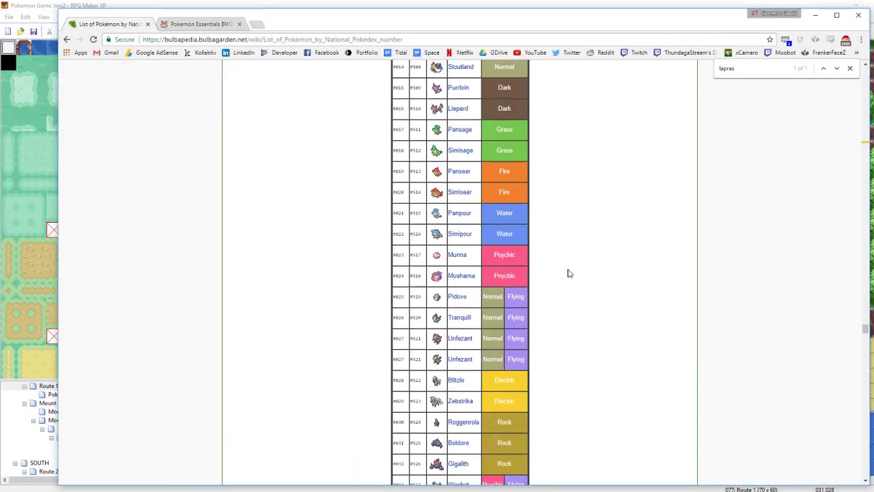
scroll(570, 273, "up", 2)
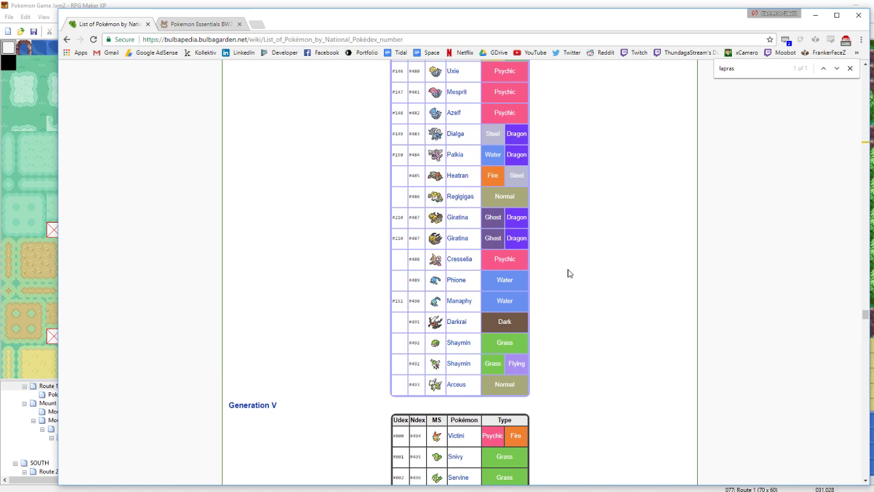
scroll(567, 273, "up", 7)
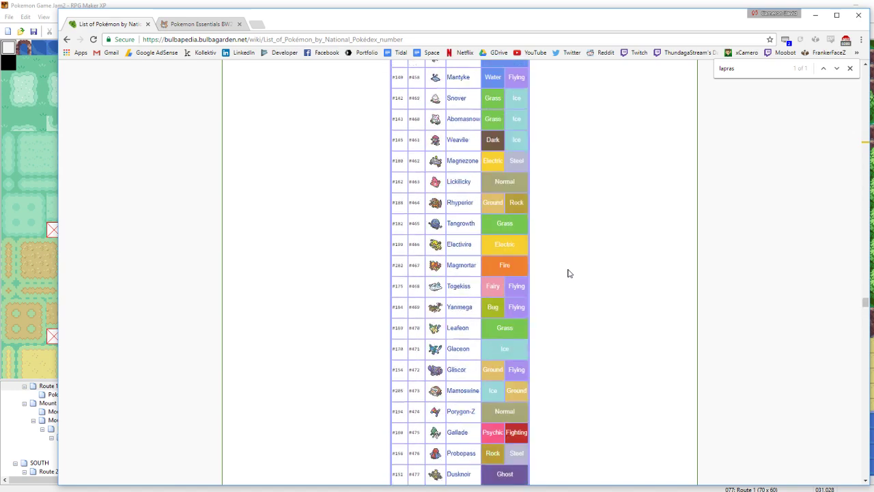
scroll(568, 273, "up", 4)
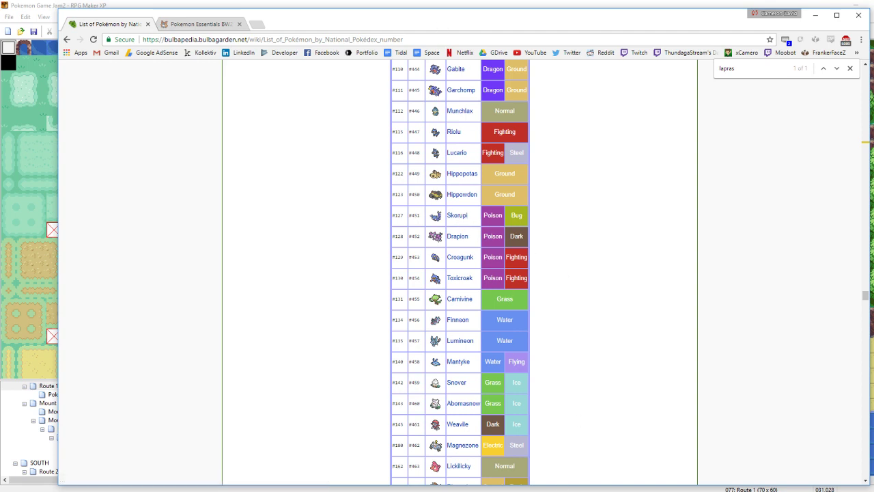
key("alt+Tab")
type("Sk")
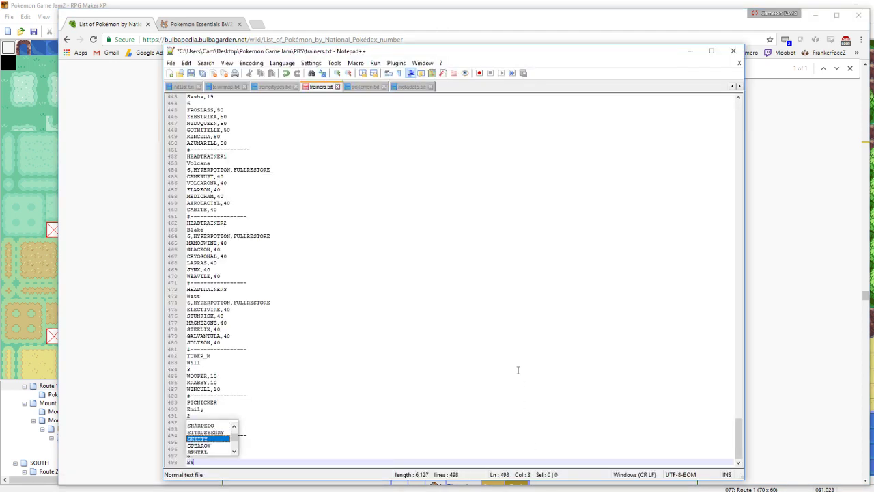
type("ORU")
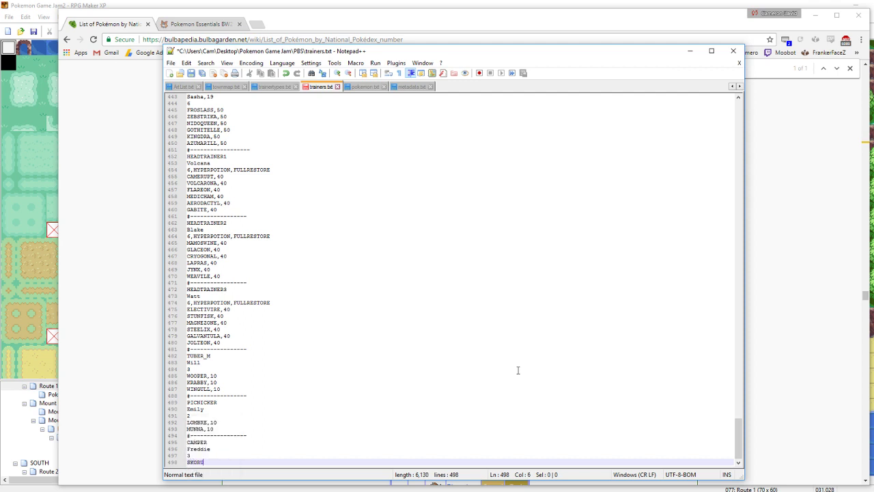
type("PI,10")
key("Return")
key("ctrl+s")
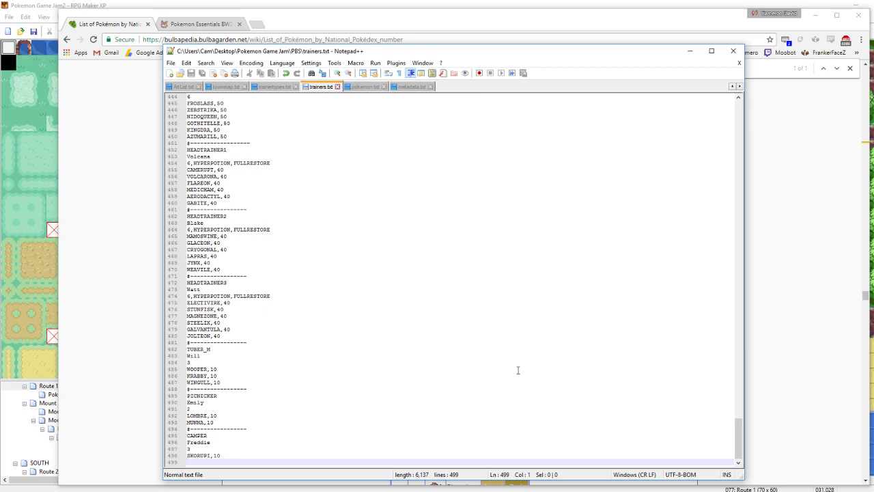
- Look through the Generation IV part of the Bulbapedia list, then add PACHIRISU,10 to Freddie's team in trainers.txt and save
left_click(599, 20)
scroll(594, 203, "up", 2)
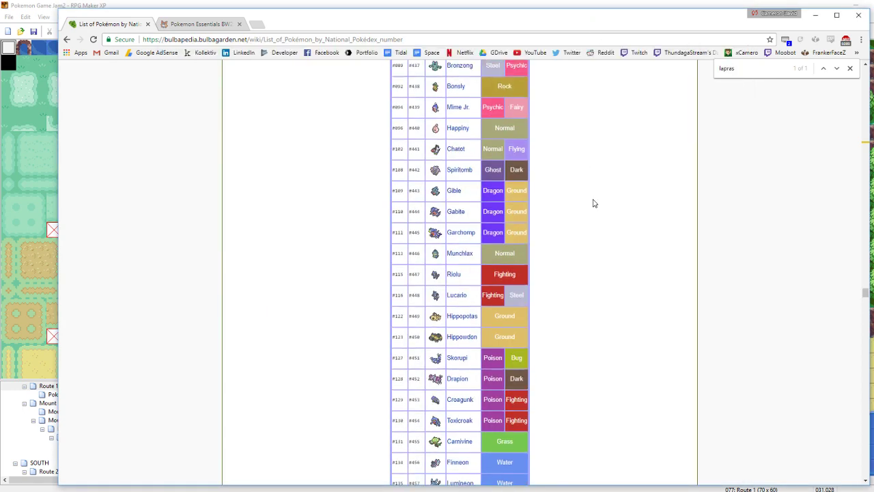
scroll(594, 203, "up", 15)
scroll(593, 203, "down", 5)
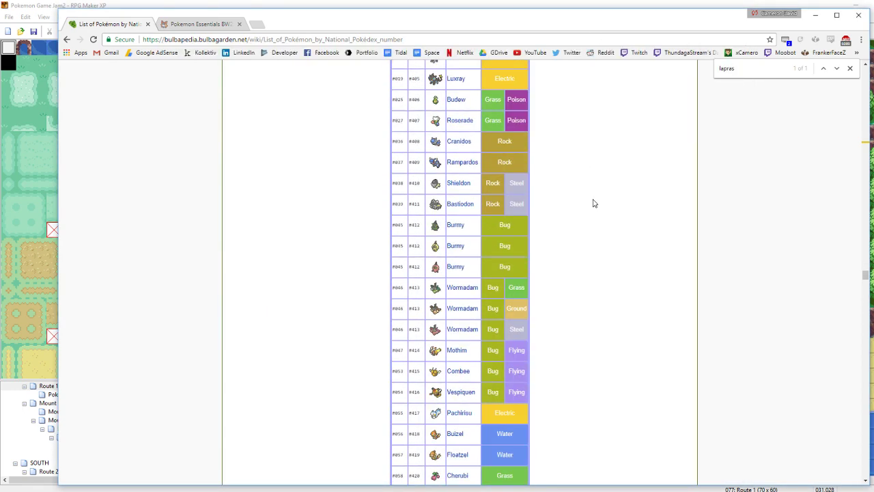
scroll(478, 232, "down", 3)
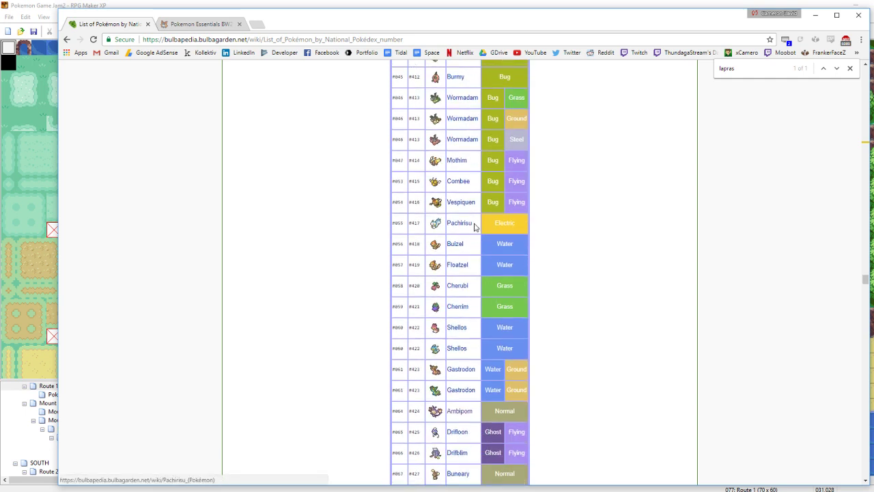
key("alt+Tab")
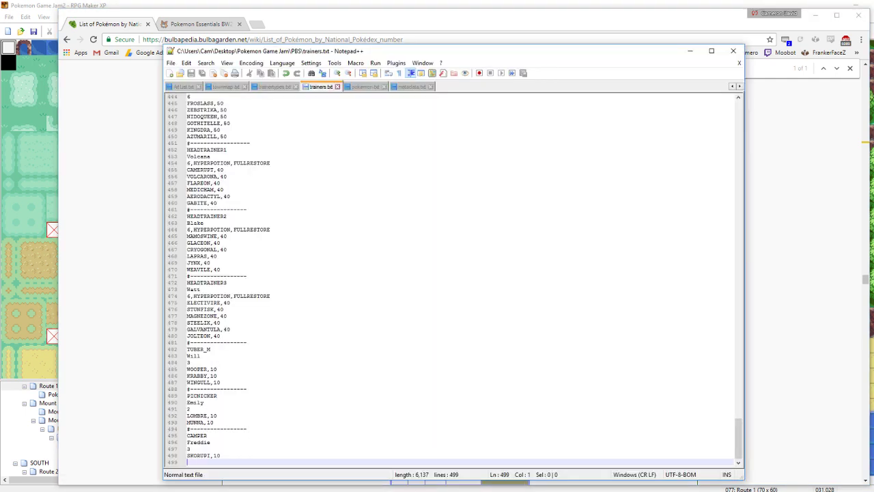
type("PACHIRISU,")
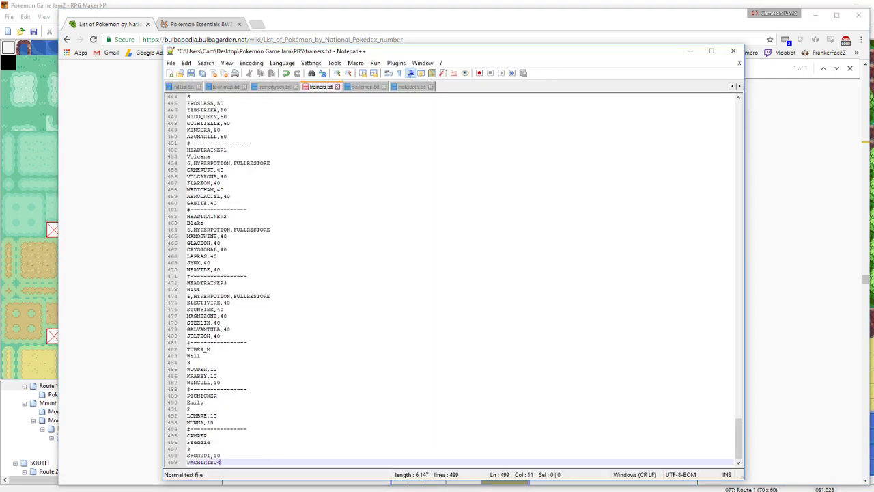
type("10")
key("Return")
key("ctrl+s")
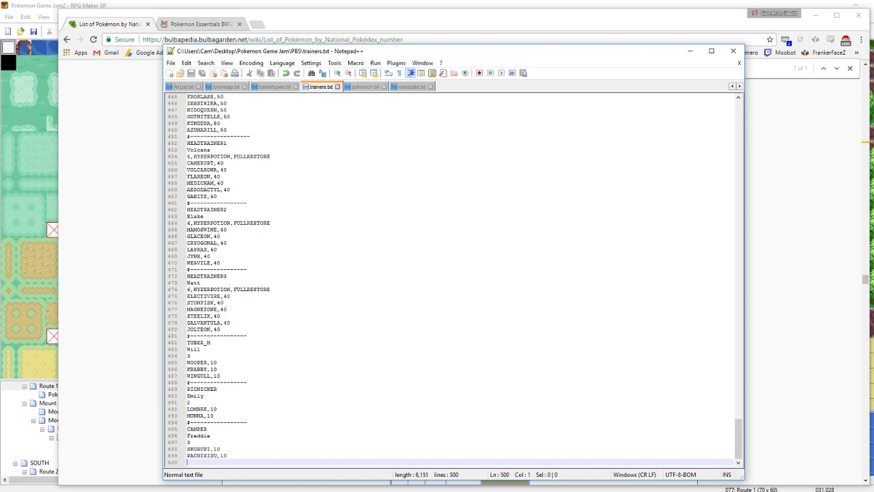
- Look through the Generation III part of the Bulbapedia list, then add NUZLEAF,10 as Freddie's third team member in trainers.txt and save
left_click(676, 29)
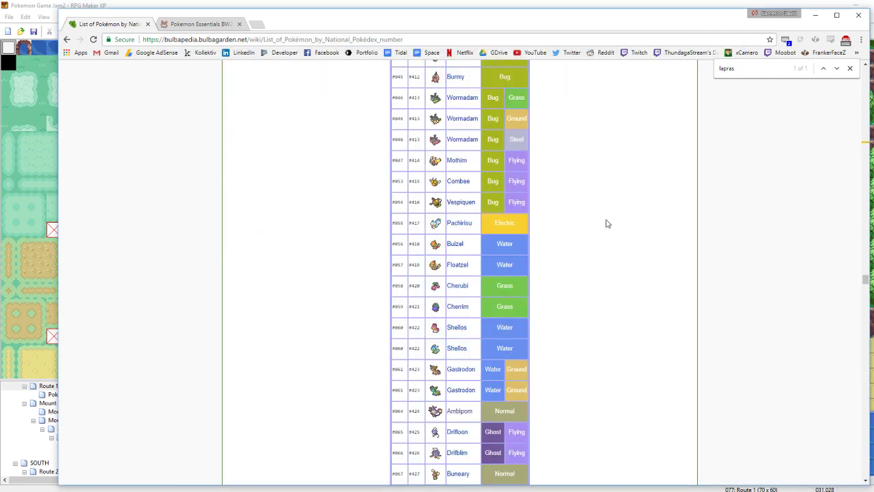
scroll(603, 239, "up", 3)
scroll(604, 244, "up", 20)
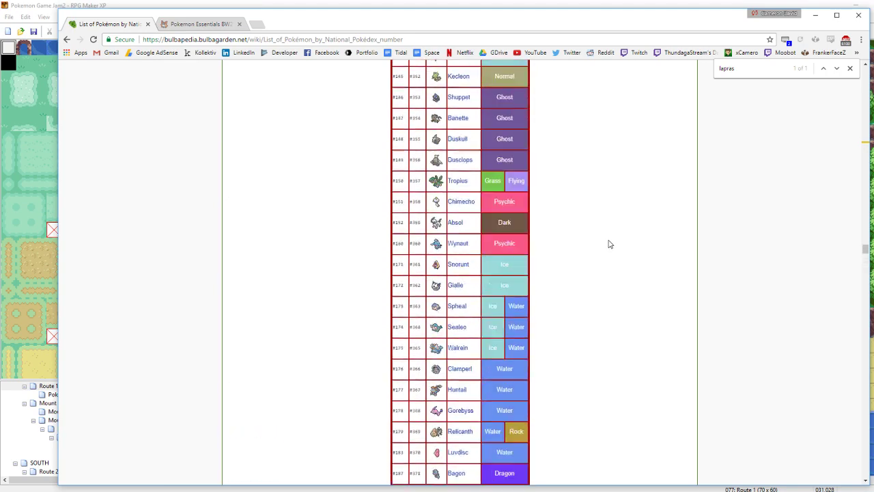
scroll(610, 244, "up", 20)
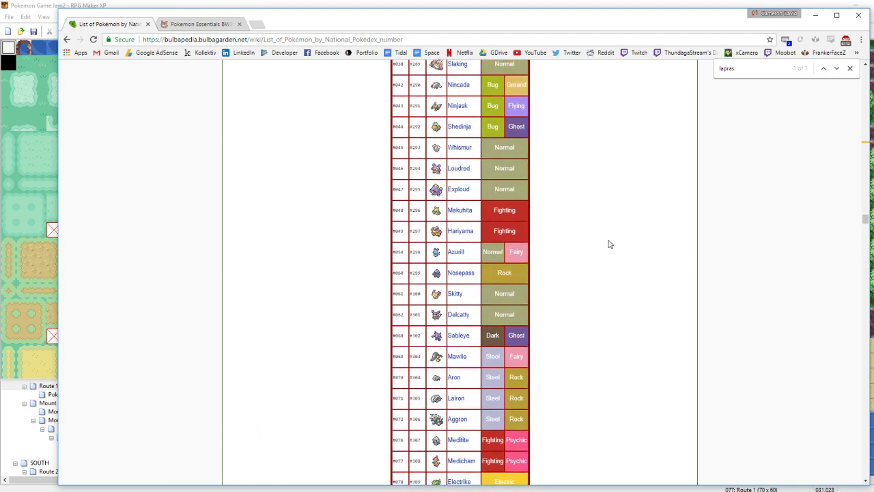
scroll(610, 244, "up", 4)
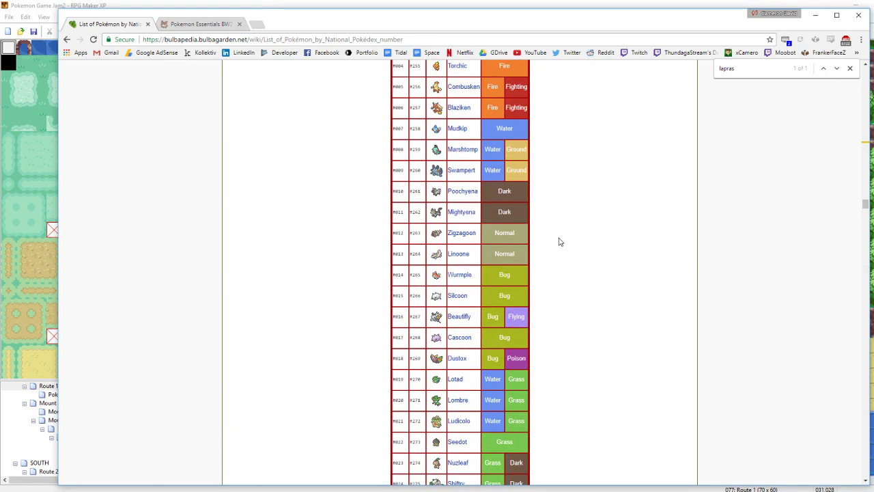
scroll(608, 279, "up", 1)
scroll(609, 278, "down", 4)
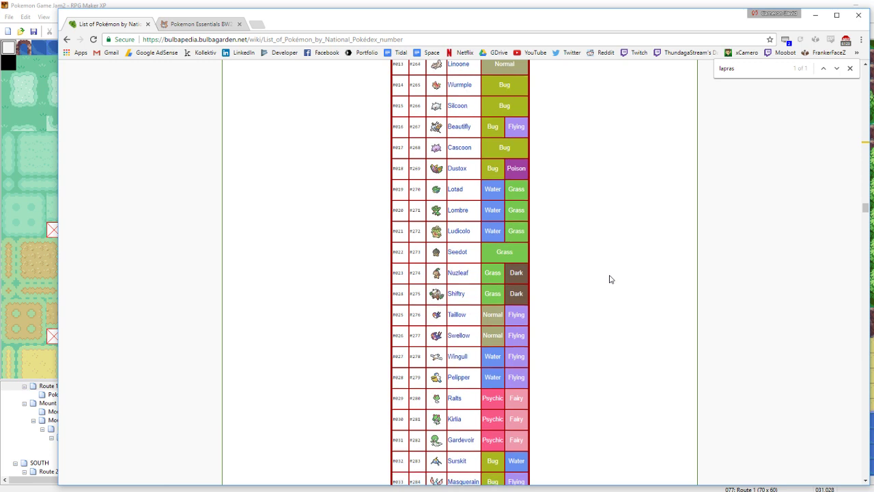
left_click(575, 464)
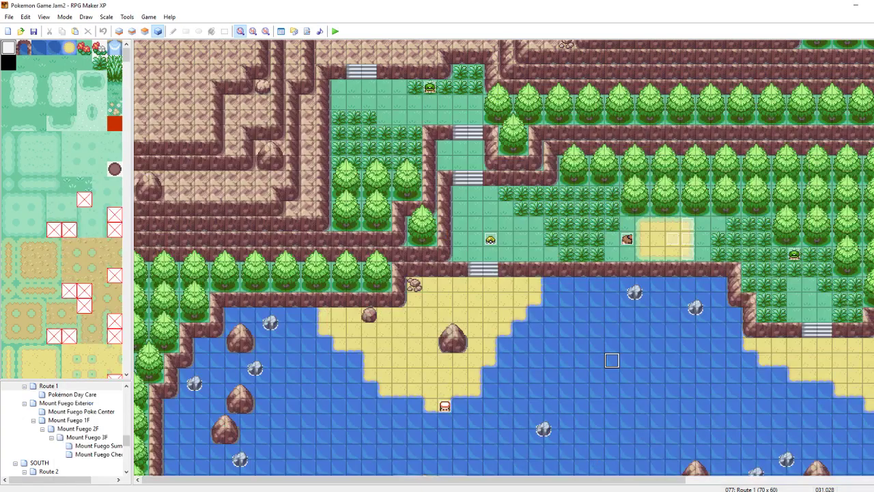
key("alt+Tab")
type("NUZLE")
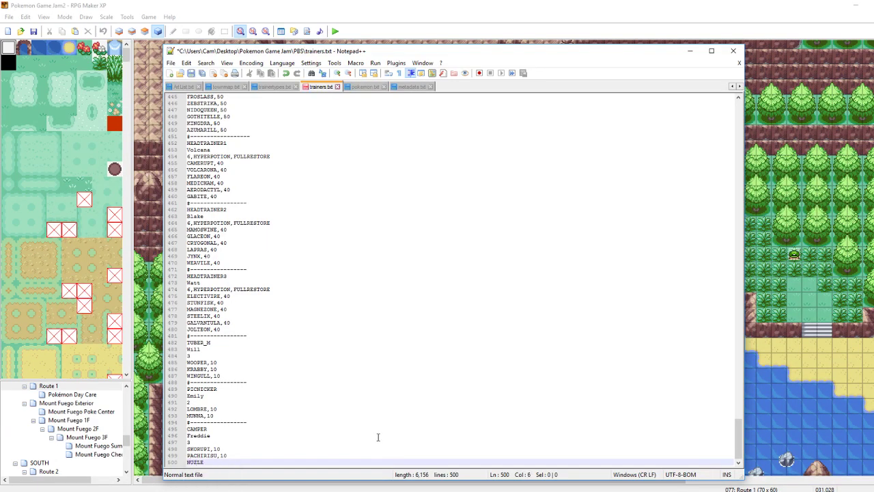
type("FAF,10")
key("ctrl+s")
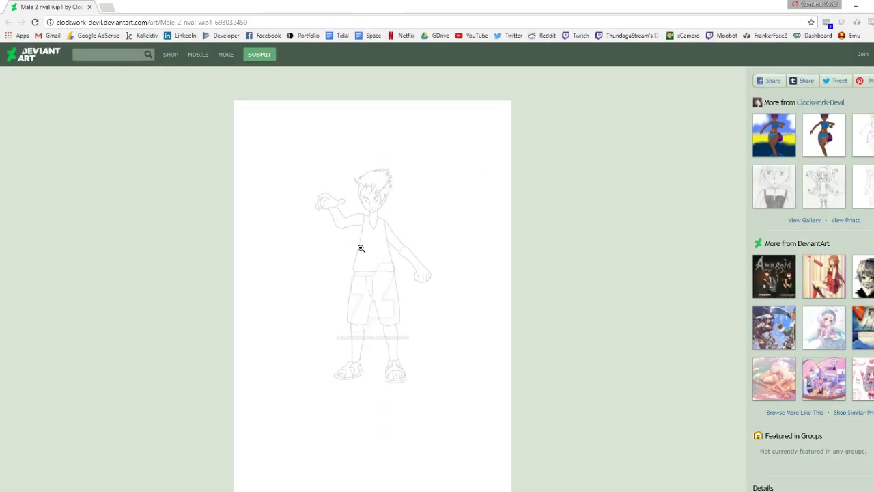
- Examine the Male 2 rival sketch on DeviantArt at enlarged size from head to feet, then put its window away
left_click(359, 248)
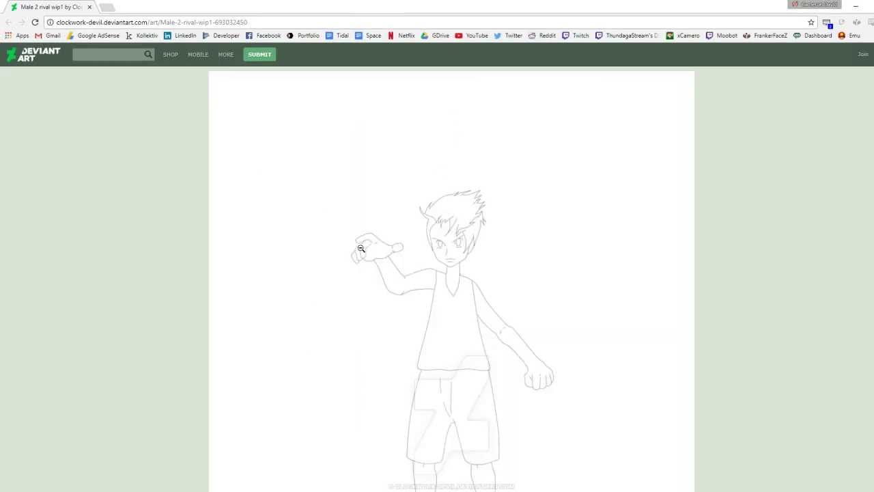
scroll(360, 248, "down", 2)
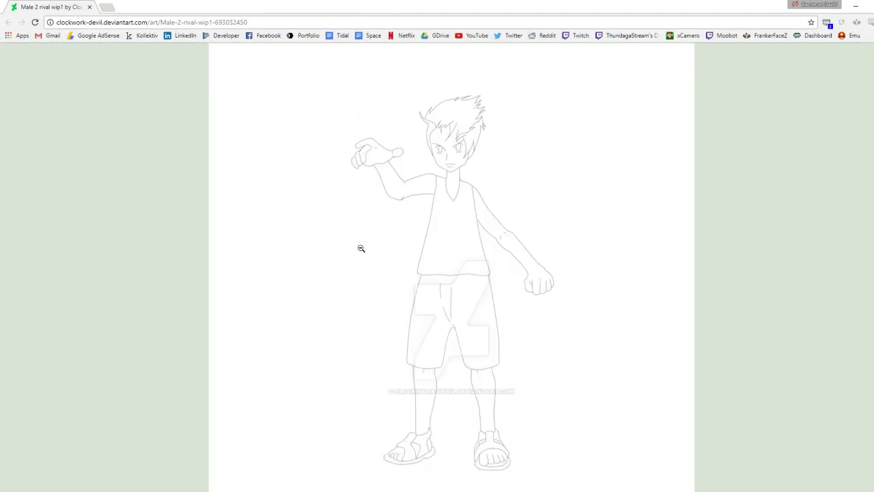
scroll(360, 248, "down", 1)
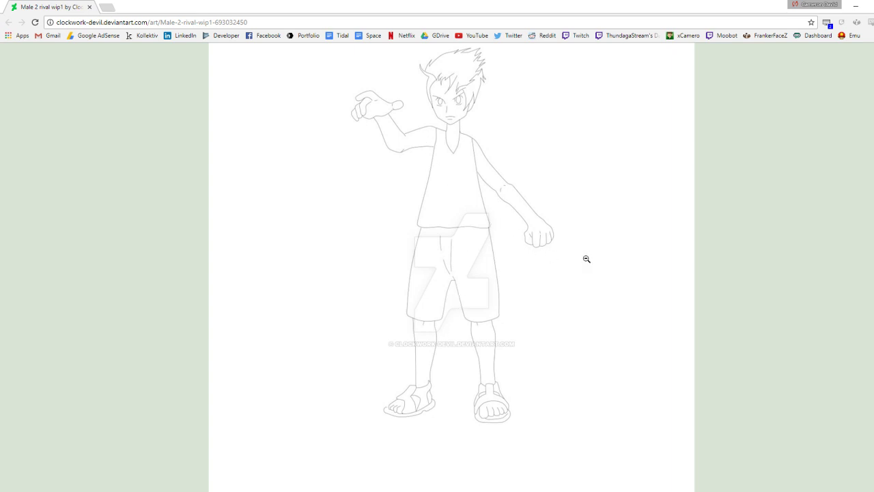
scroll(452, 242, "up", 1)
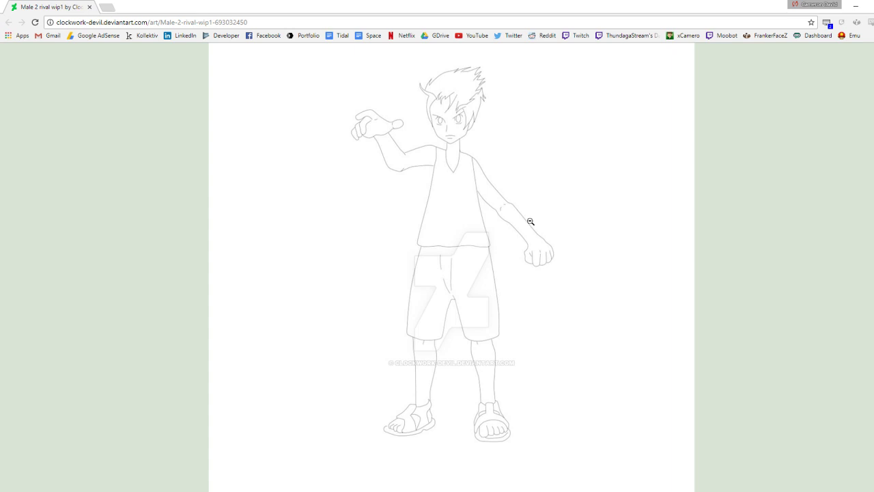
left_click(610, 226)
left_click(847, 5)
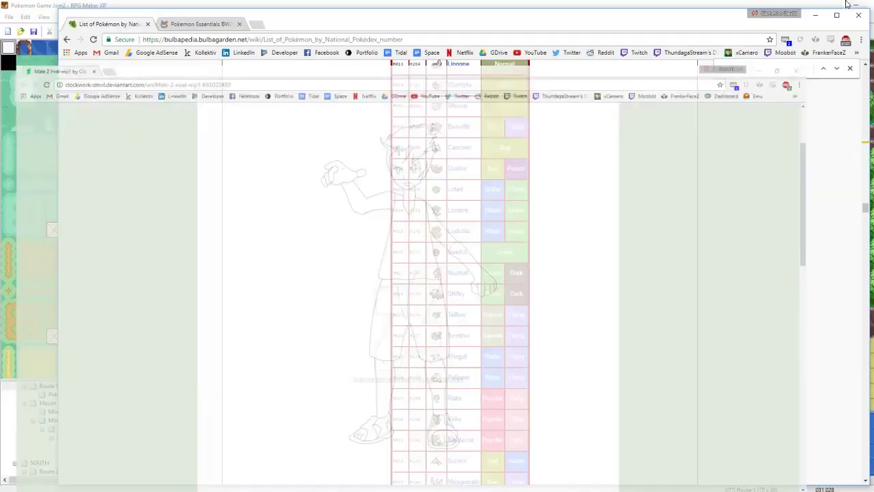
- View the Sasha.jpg character artwork from the Pokemon Game Jam folder, then close the picture
left_click(690, 5)
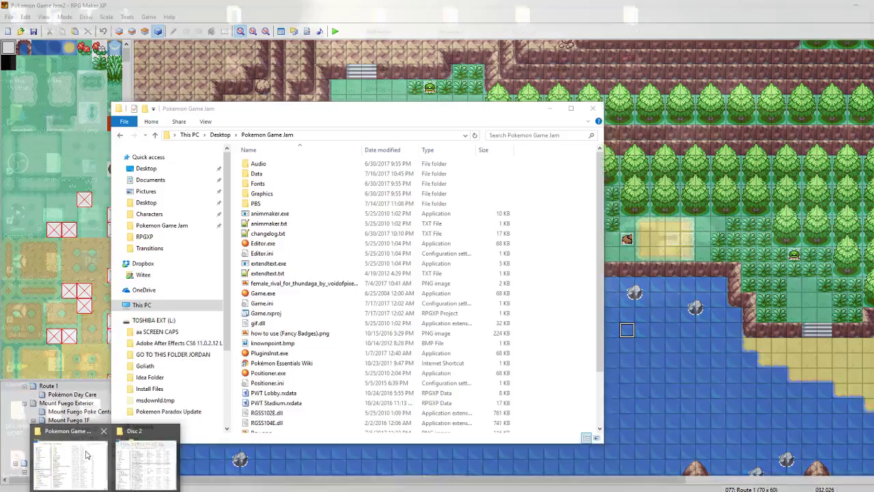
left_click(87, 454)
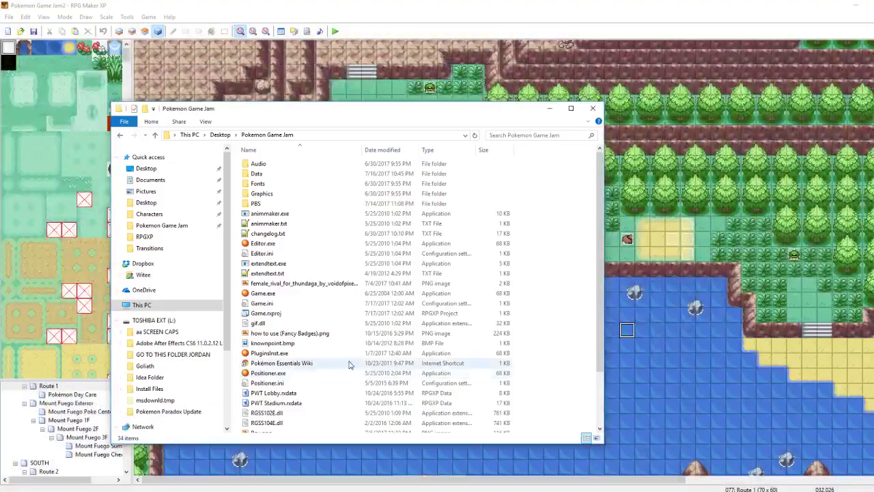
scroll(294, 364, "down", 2)
left_click(266, 388)
double_click(267, 388)
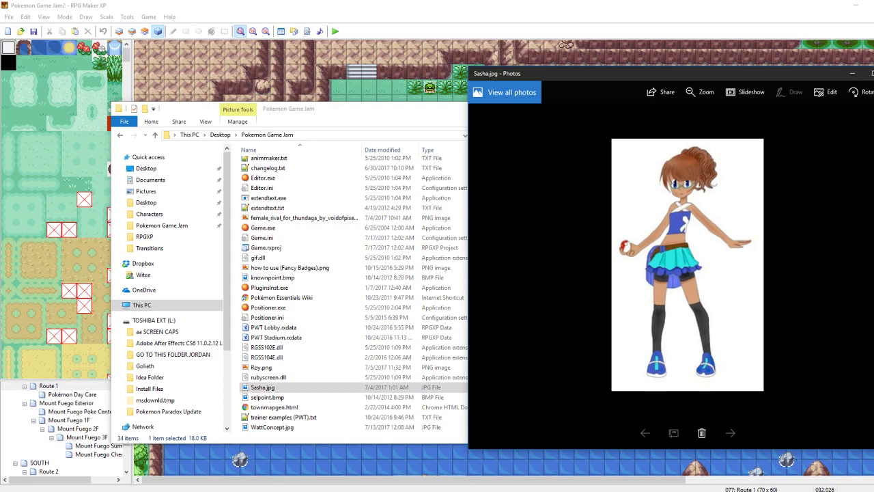
key("alt+F4")
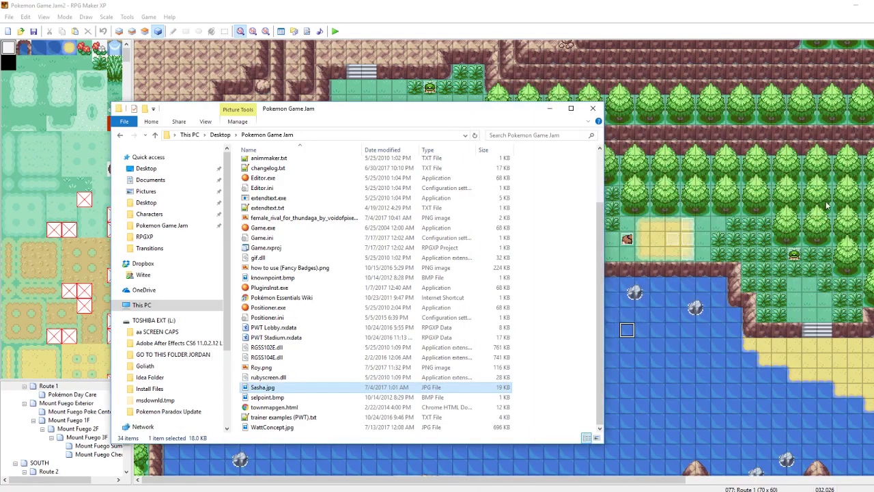
- View the full Roy (SSBM) image from the browser's image search results and enlarge it
left_click(783, 339)
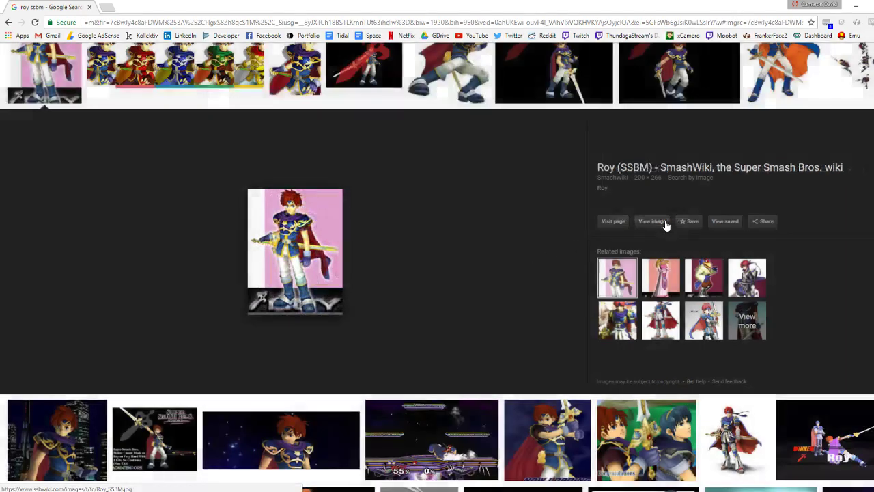
left_click(660, 221)
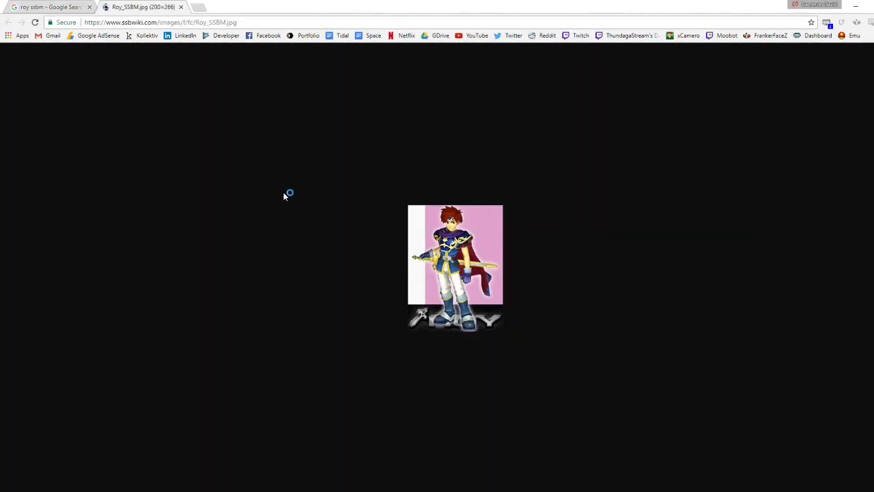
scroll(457, 259, "up", 9, "ctrl")
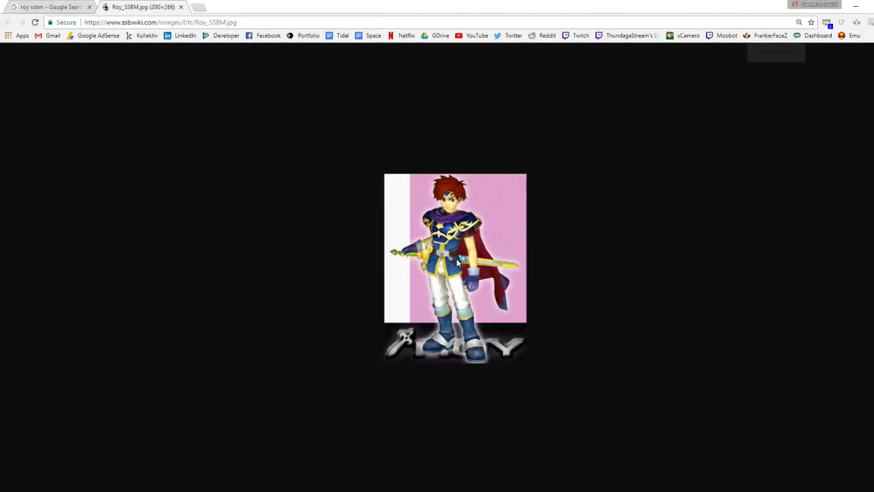
- Close the enlarged Roy image and open the SmashWiki file page for Roy SSBM.jpg from the image search result
scroll(456, 261, "down", 3, "ctrl")
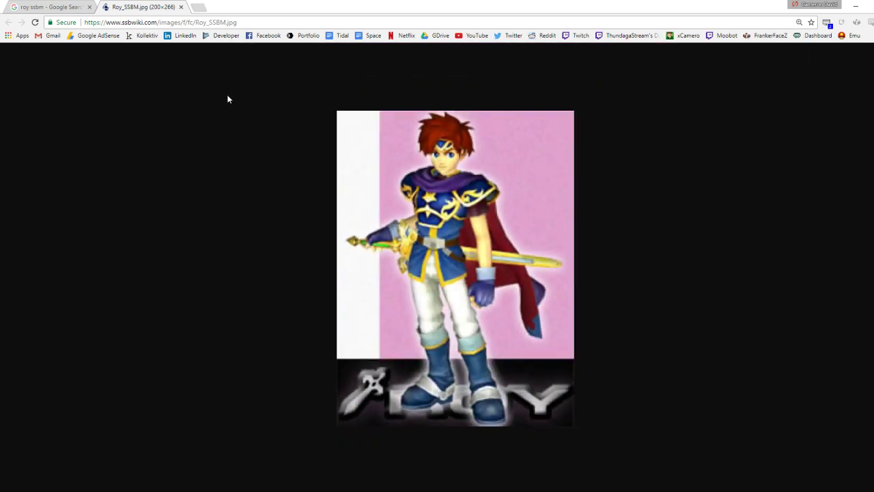
left_click(181, 7)
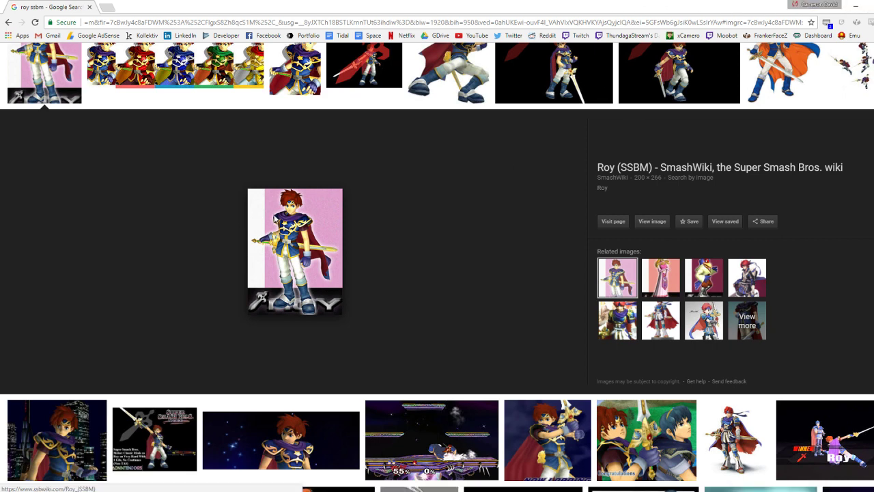
left_click(410, 211)
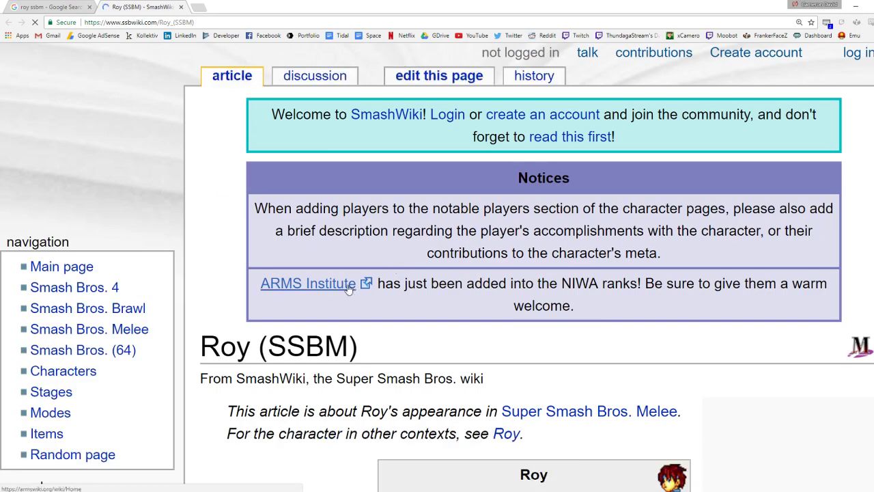
scroll(294, 285, "down", 4)
left_click(463, 273)
scroll(463, 273, "down", 5)
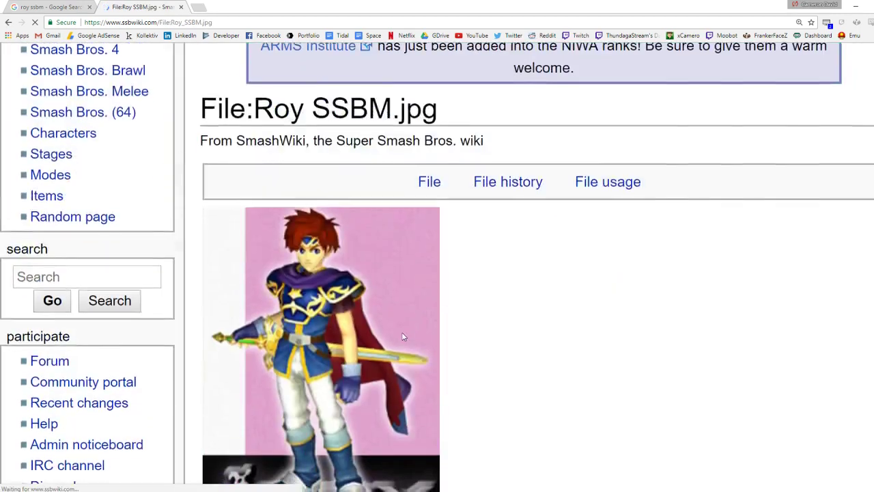
- Examine the Roy SSBM.jpg picture at several zoom levels, then close its wiki page and the image search
scroll(311, 226, "up", 1, "ctrl")
scroll(309, 211, "down", 1, "ctrl")
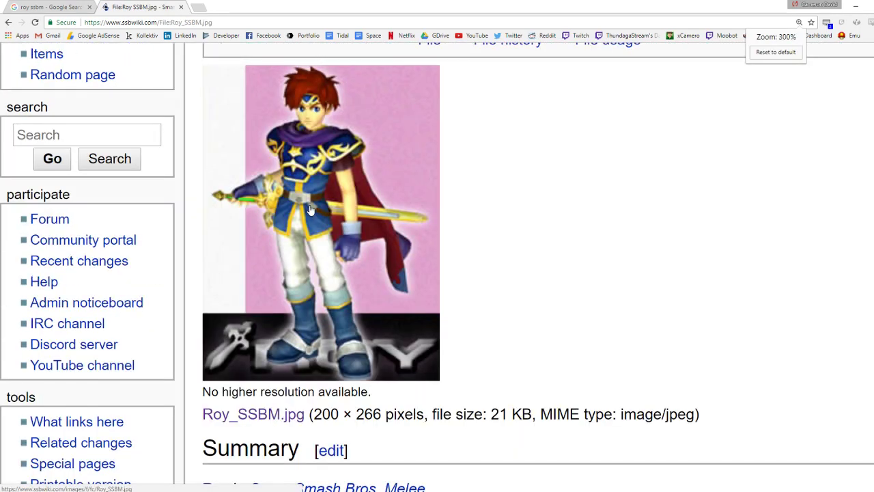
scroll(309, 211, "up", 1, "ctrl")
scroll(310, 211, "down", 1, "ctrl")
scroll(309, 211, "up", 1, "ctrl")
scroll(311, 210, "down", 2, "ctrl")
scroll(309, 208, "down", 5, "ctrl")
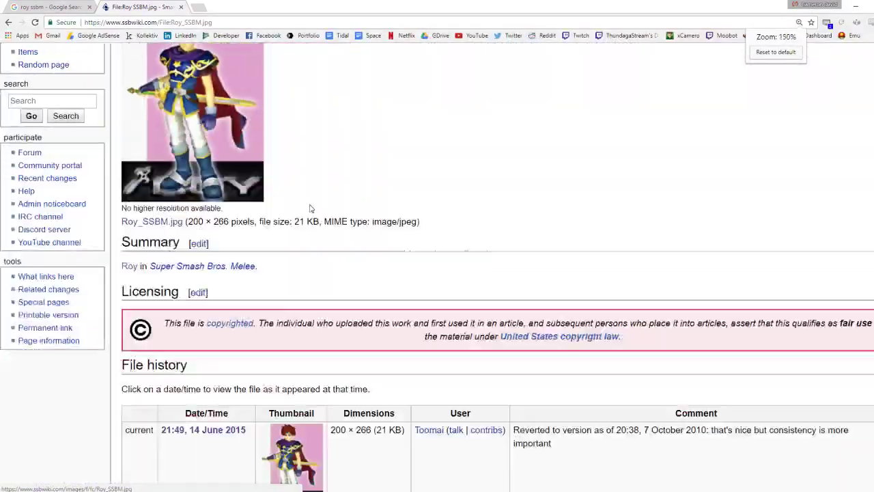
scroll(309, 208, "up", 6, "ctrl")
scroll(309, 209, "down", 3, "ctrl")
scroll(310, 209, "up", 2, "ctrl")
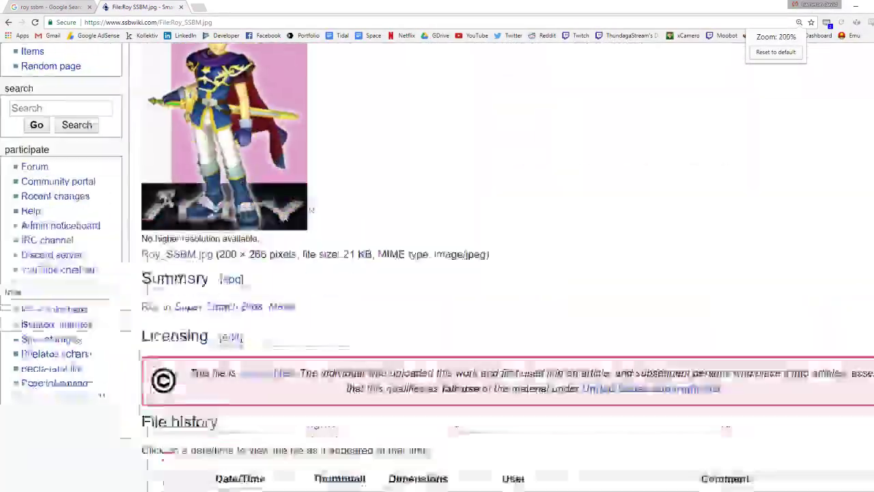
scroll(310, 209, "down", 2, "ctrl")
scroll(311, 210, "up", 1, "ctrl")
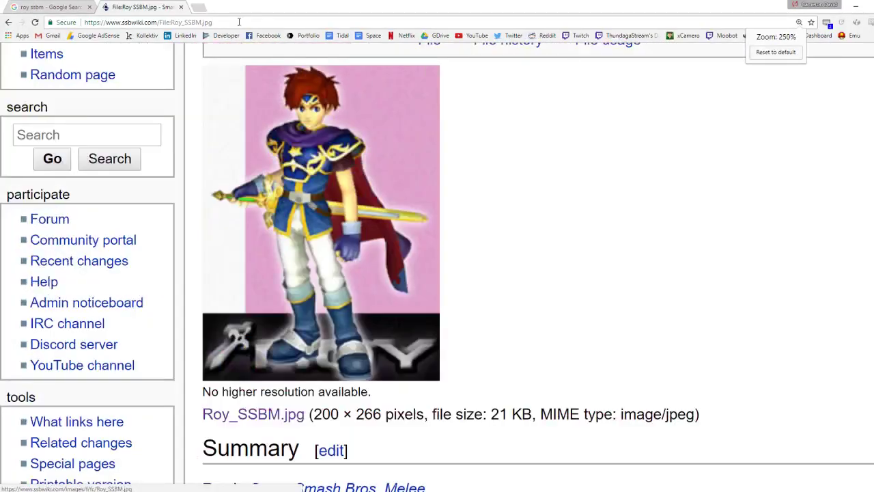
left_click(181, 7)
key("ctrl+w")
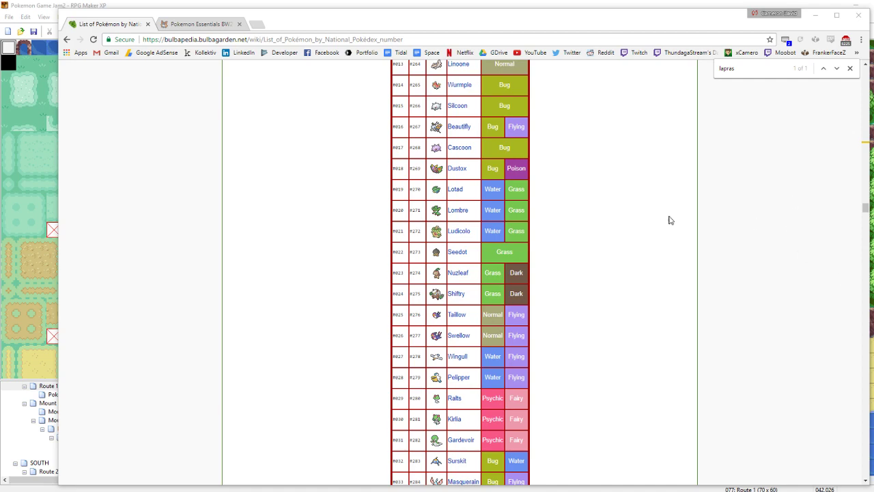
- Return to the Route 1 map and move the item event from the grass to the sand beside the small rock on the beach
left_click(599, 5)
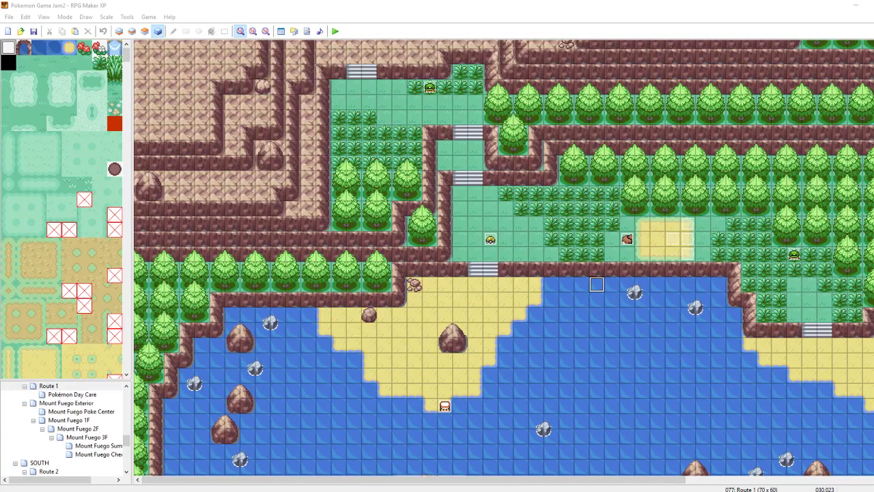
left_click(574, 335)
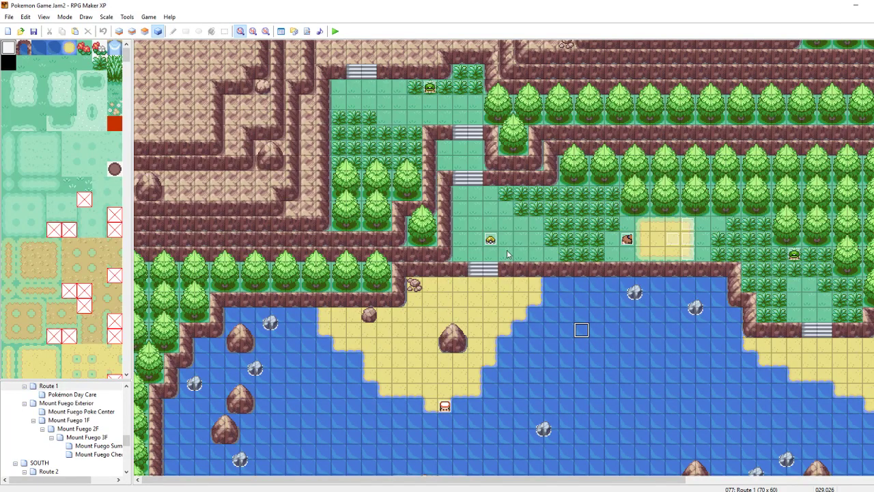
left_click_drag(490, 239, 353, 315)
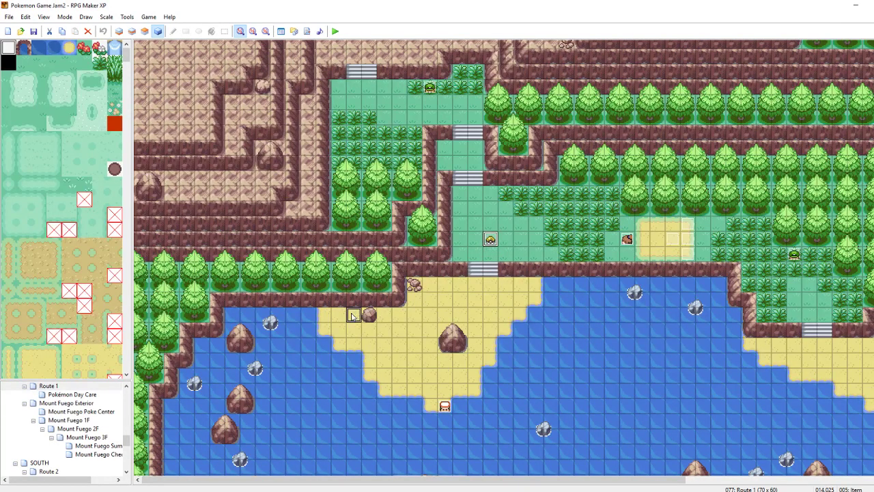
left_click(414, 314)
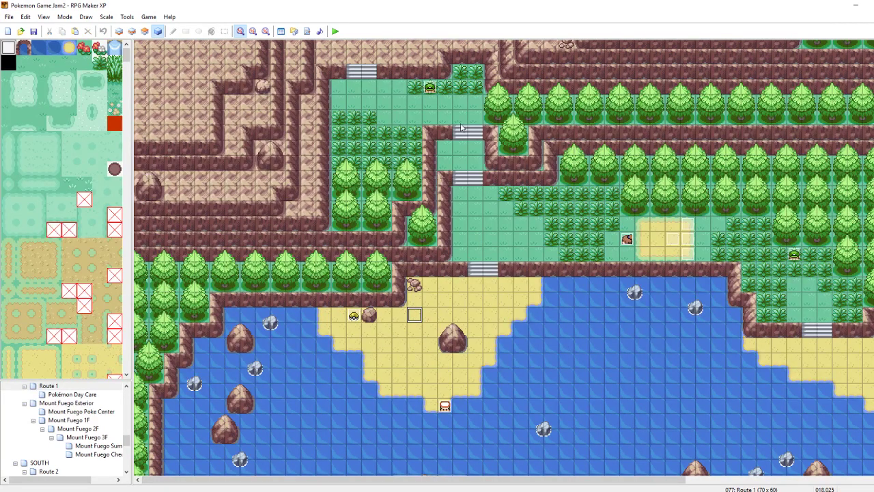
- View the green trainer event in Route 1's upper grass area and the team entries in trainers.txt, then switch to Photoshop
double_click(429, 88)
left_click(602, 102)
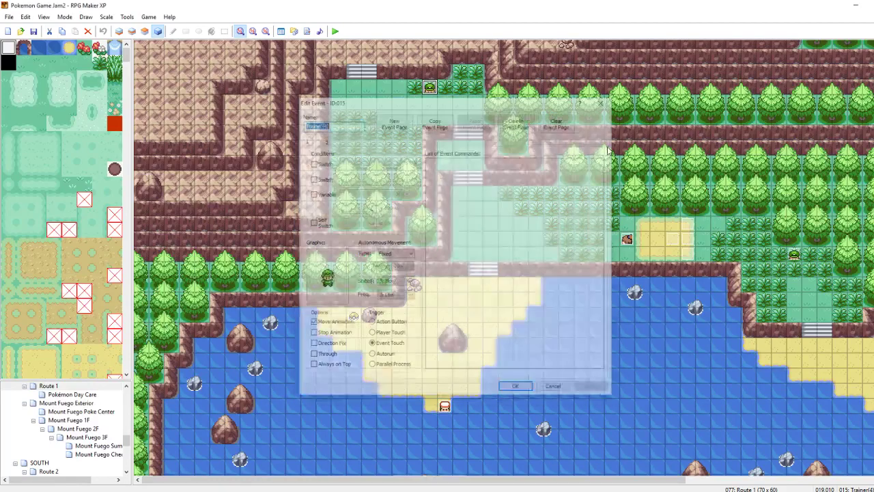
key("alt+Tab")
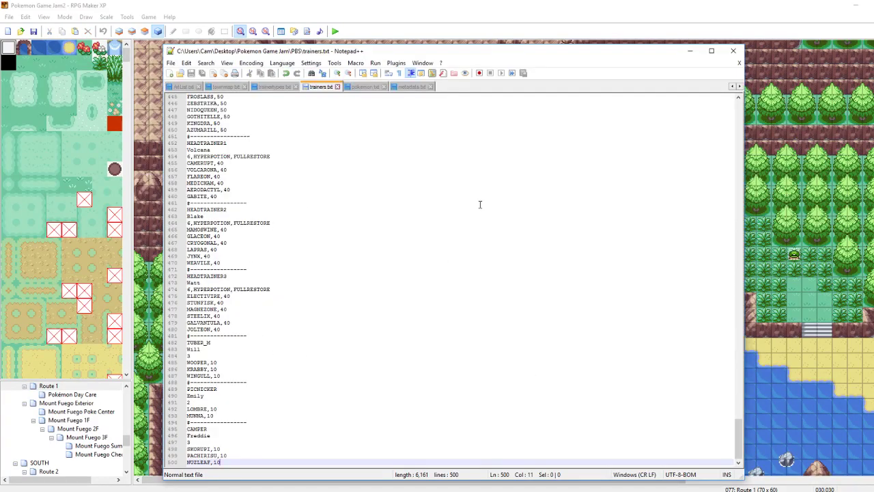
key("alt+Tab")
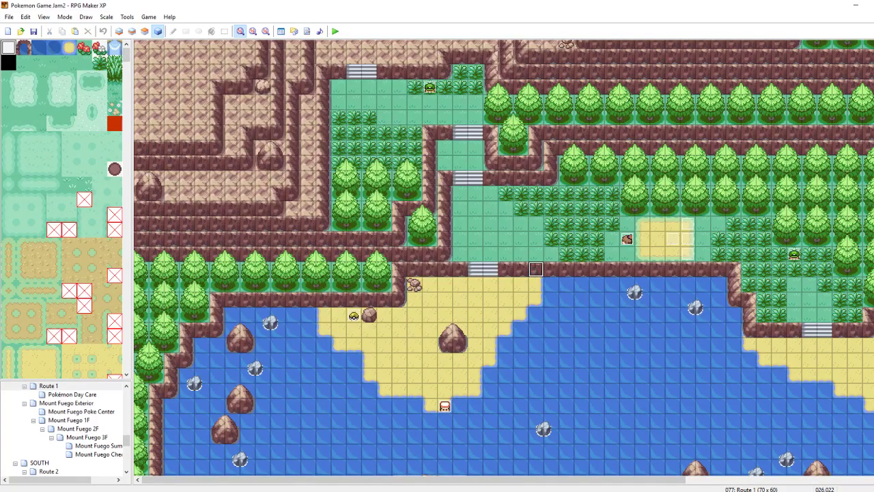
key("alt+Tab")
left_click(26, 6)
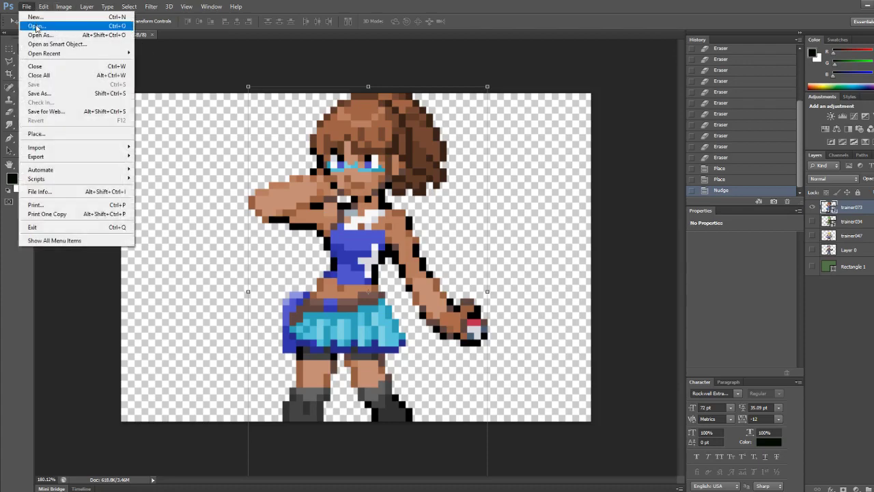
left_click(36, 26)
left_click(514, 114)
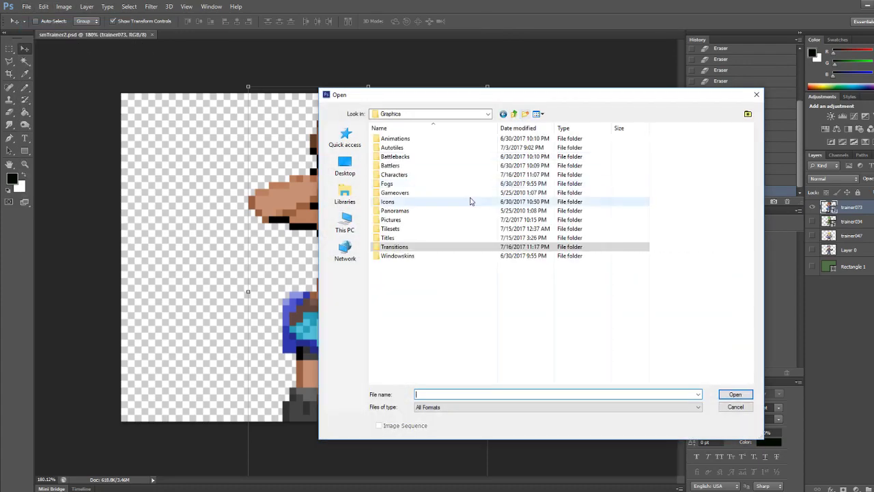
double_click(412, 177)
scroll(706, 253, "down", 10)
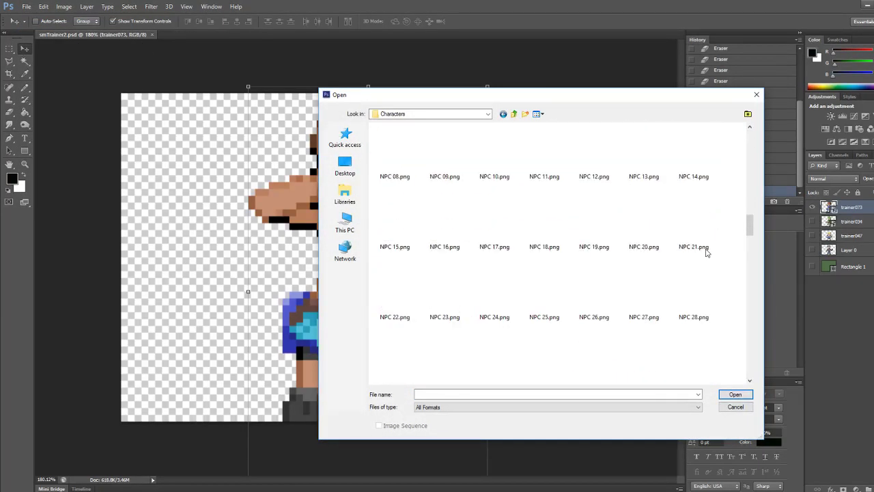
scroll(706, 253, "down", 15)
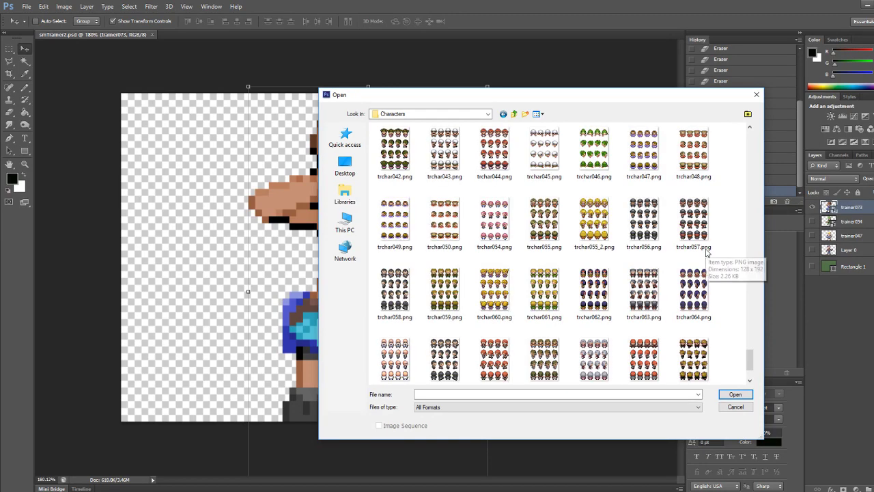
scroll(706, 252, "down", 3)
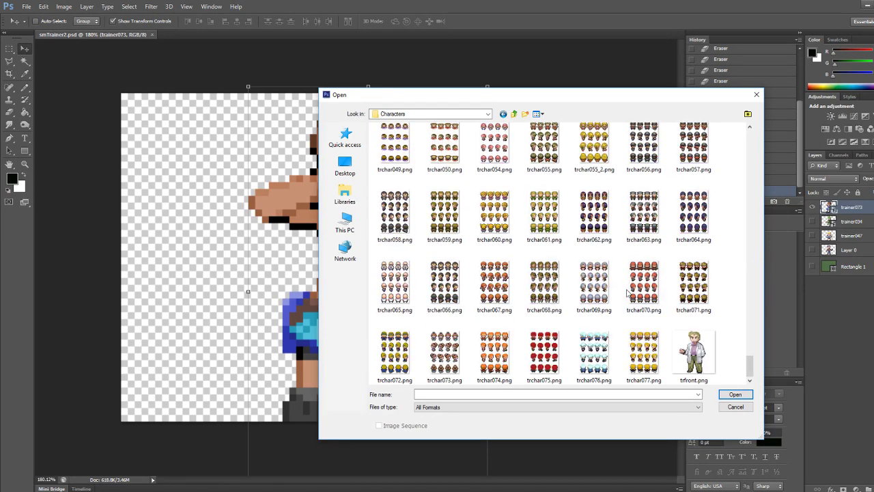
scroll(627, 292, "up", 20)
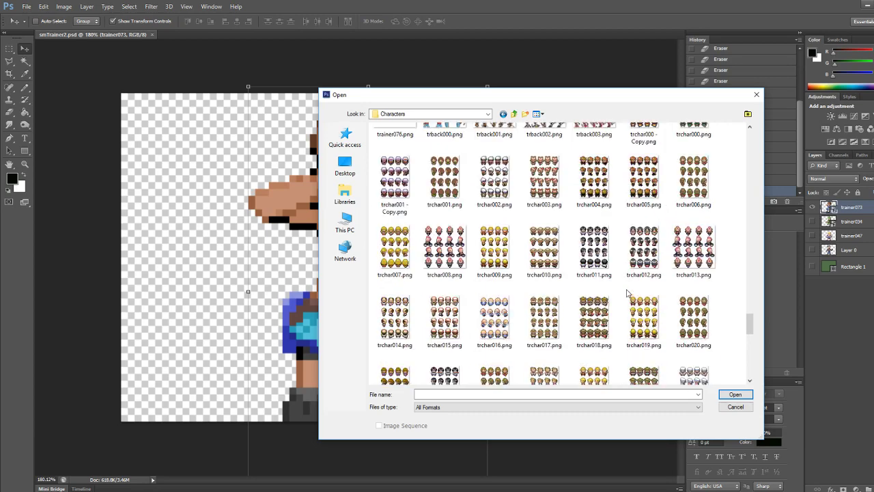
scroll(626, 293, "up", 12)
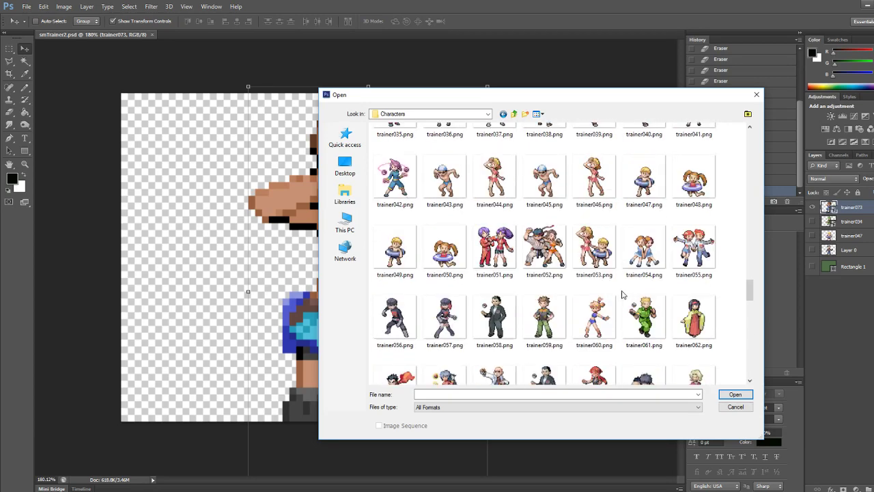
scroll(585, 277, "up", 10)
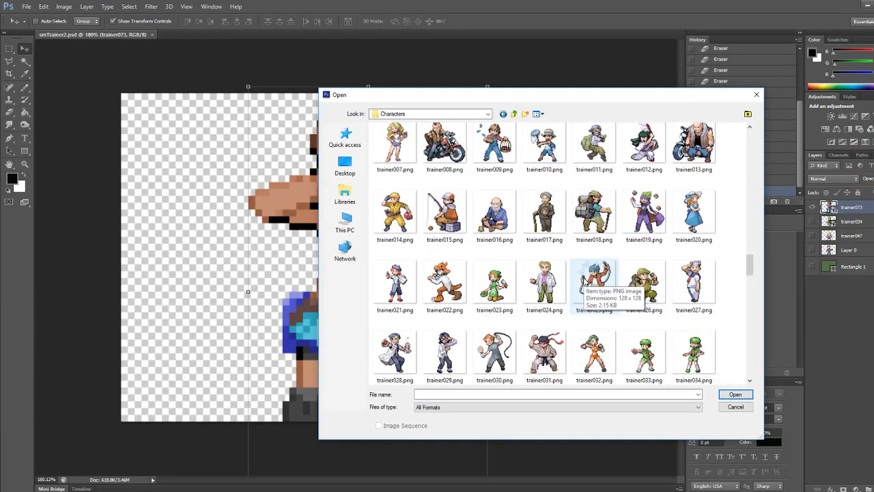
double_click(644, 351)
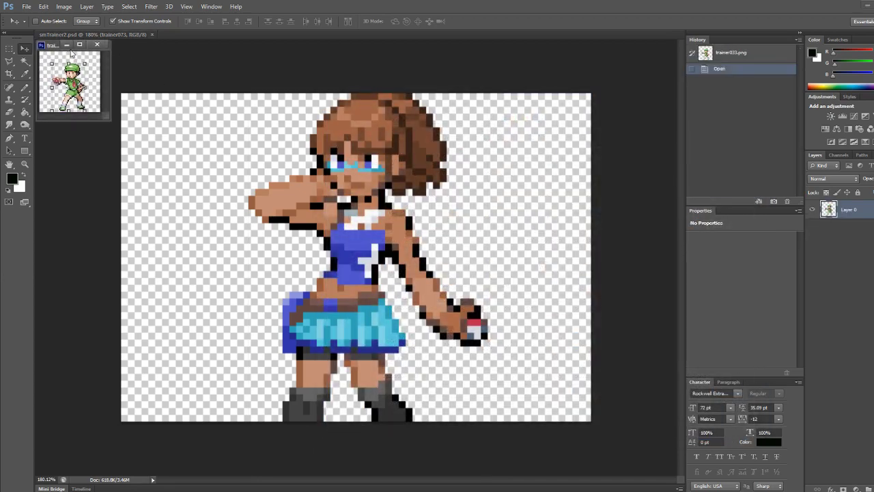
left_click(96, 44)
- Place trainer033.png from the Characters folder into the smTrainer2.psd document
left_click(26, 6)
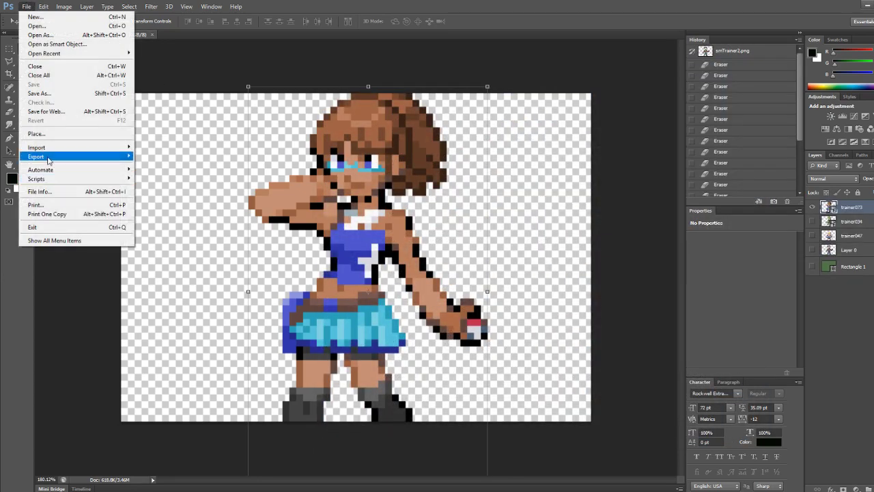
left_click(37, 133)
scroll(526, 278, "down", 3)
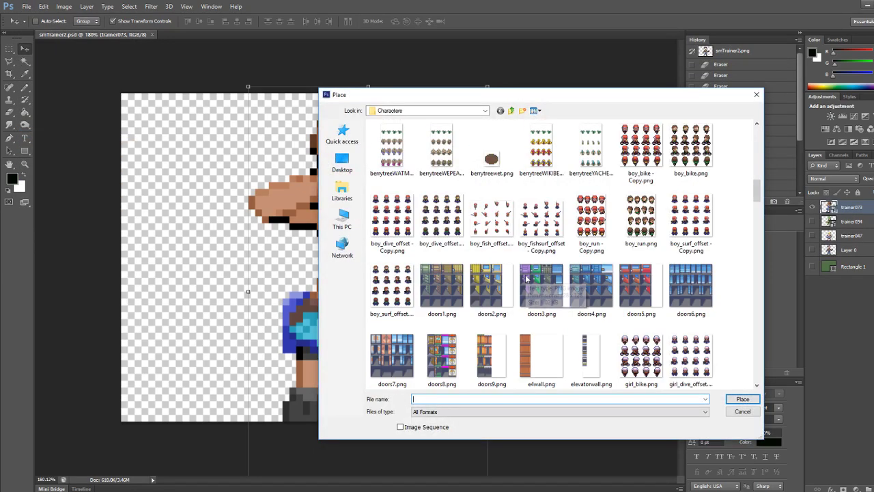
scroll(526, 279, "down", 10)
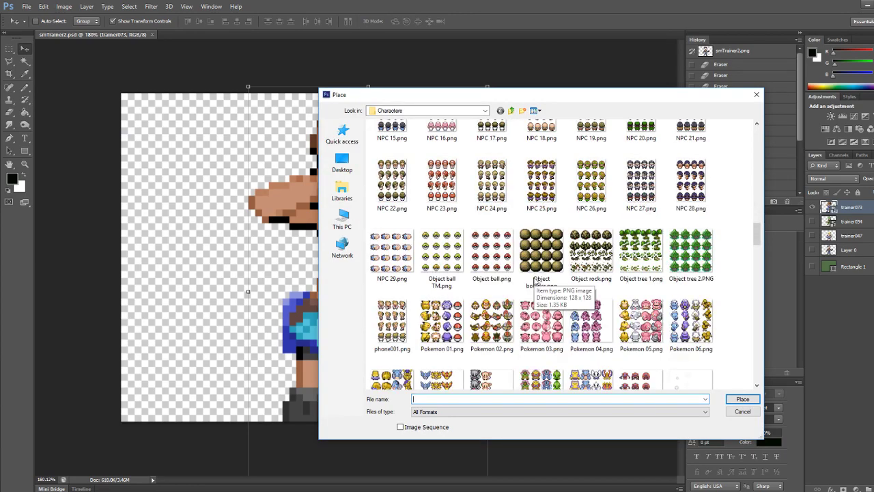
scroll(536, 280, "down", 3)
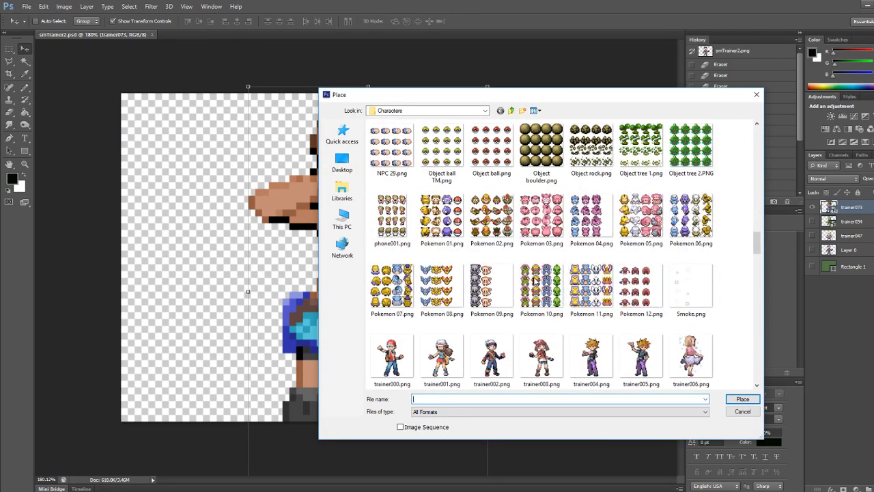
scroll(536, 280, "down", 5)
scroll(534, 280, "down", 1)
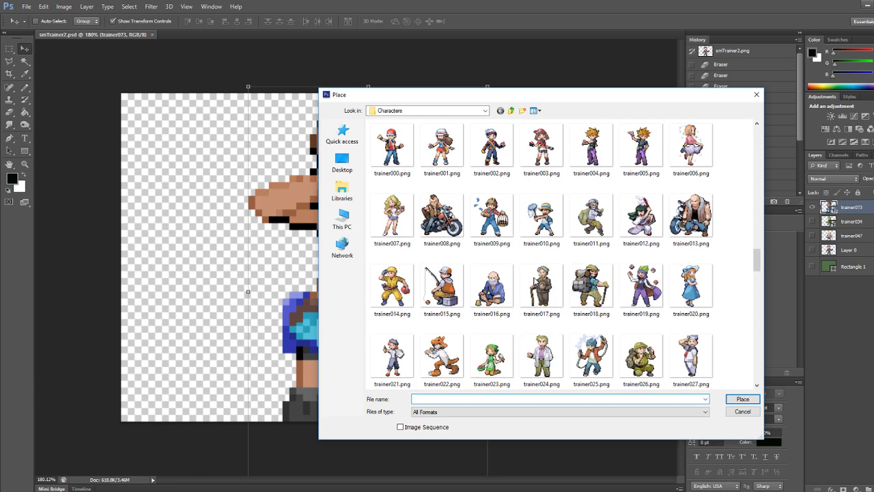
scroll(531, 279, "down", 3)
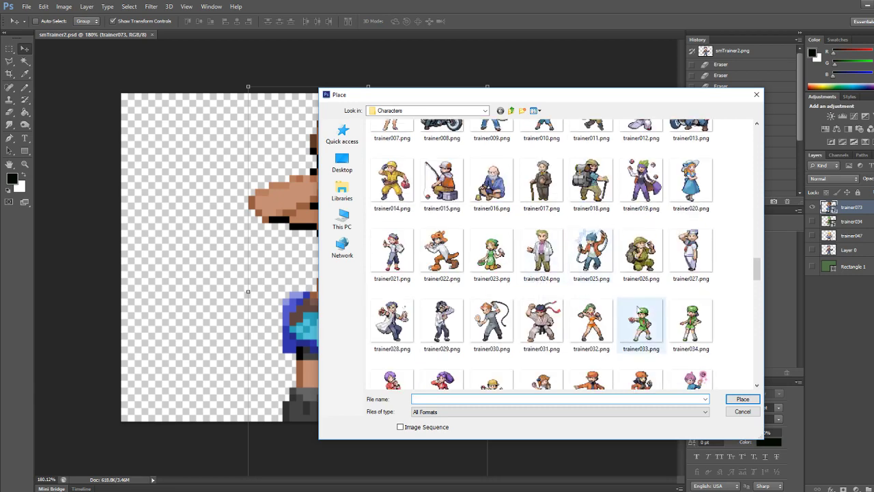
double_click(641, 320)
- Scale the placed trainer033 sprite to 400% width and 400% height and commit the placement
left_click(150, 21)
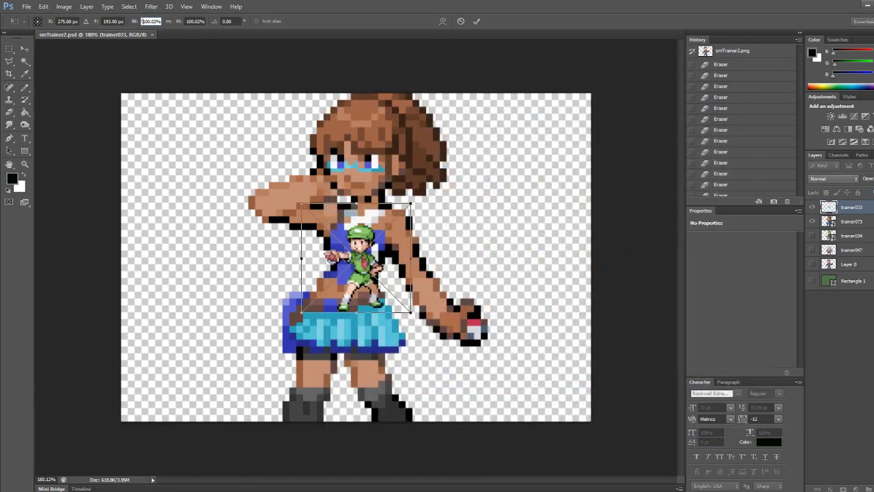
key("BackSpace")
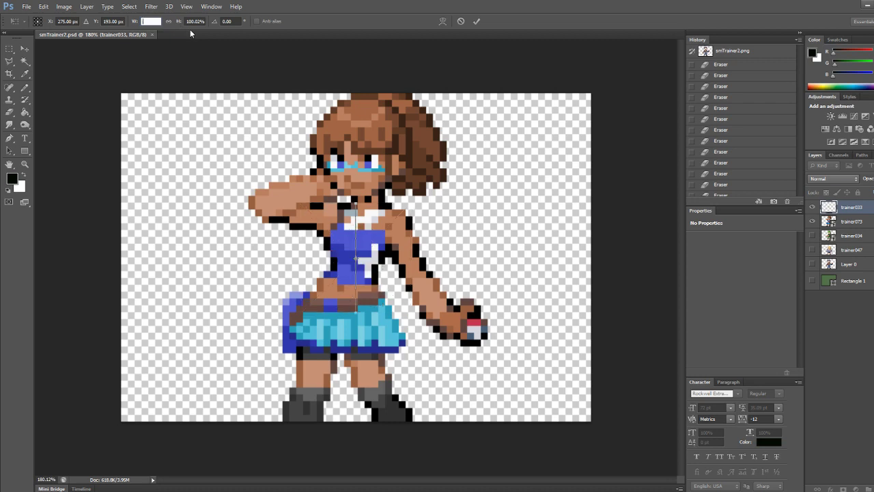
type("400")
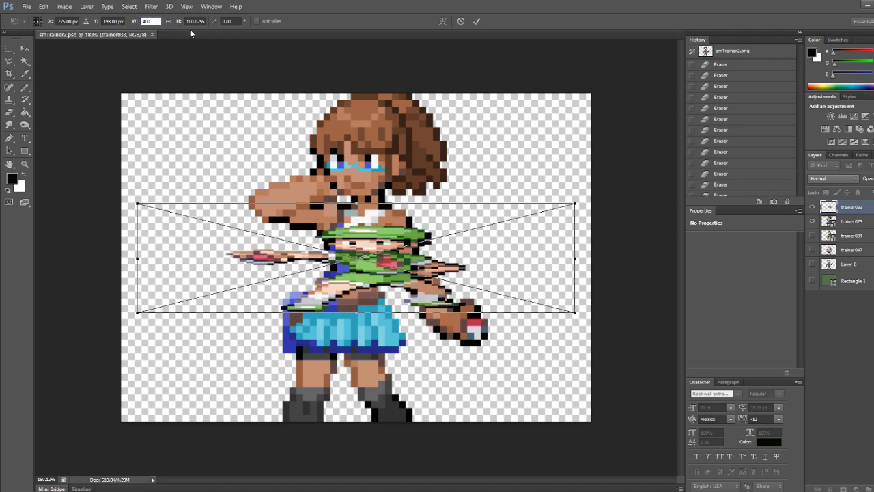
key("Tab")
key("BackSpace")
type("400")
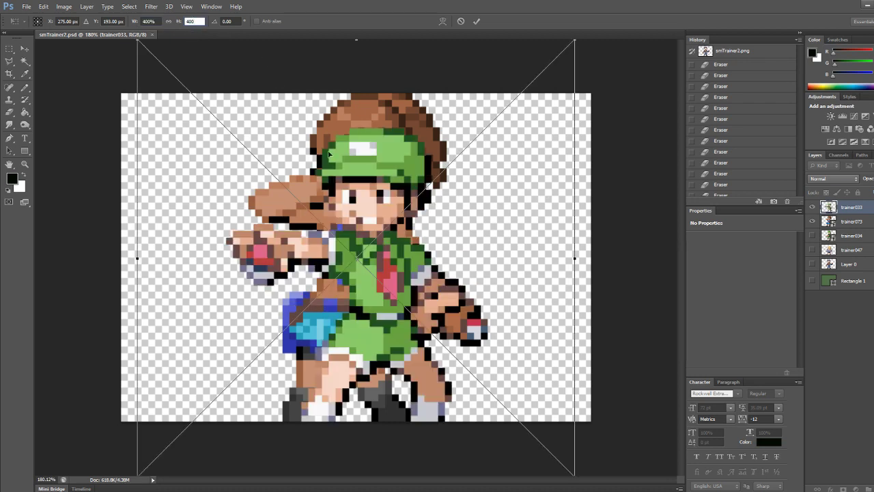
key("Return")
- Nudge the trainer033 sprite upward on the canvas and hide the trainer073 layer
key("Up")
key("Up")
key("Up")
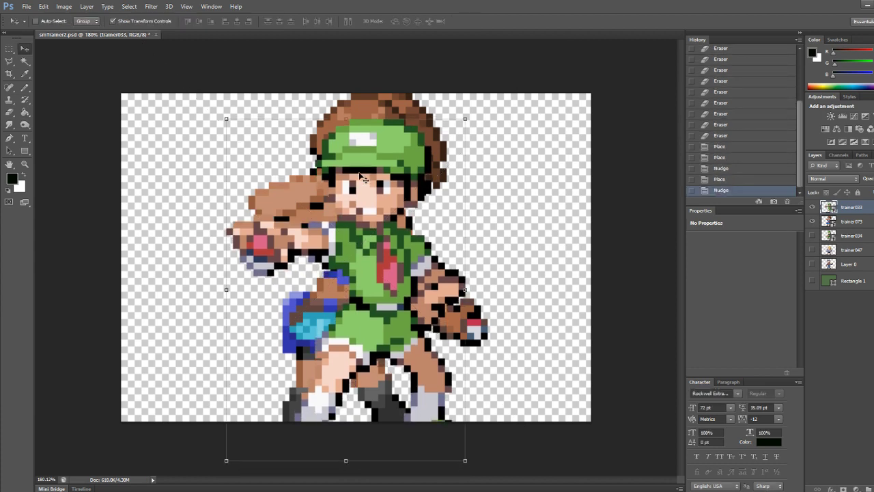
key("Up")
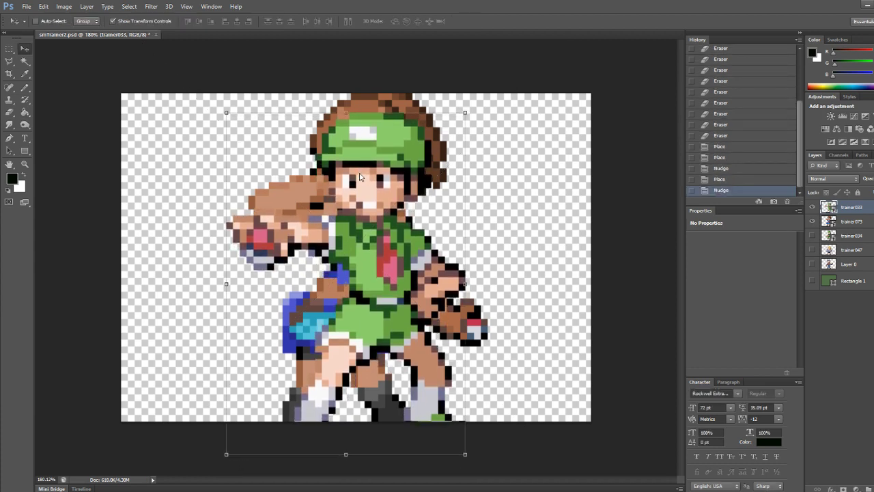
key("Up")
left_click(812, 221)
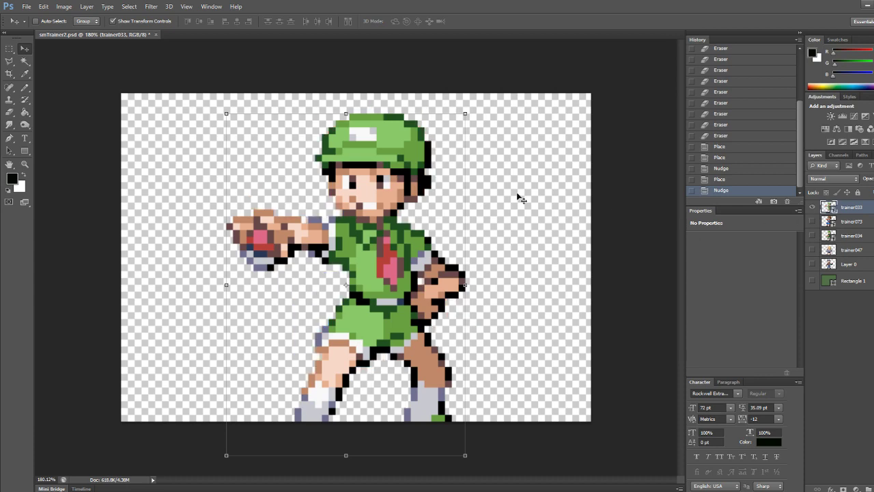
- Save the green-capped trainer artwork as a PNG copy in the Transitions folder with smallest compression and no interlacing
key("ctrl+shift+s")
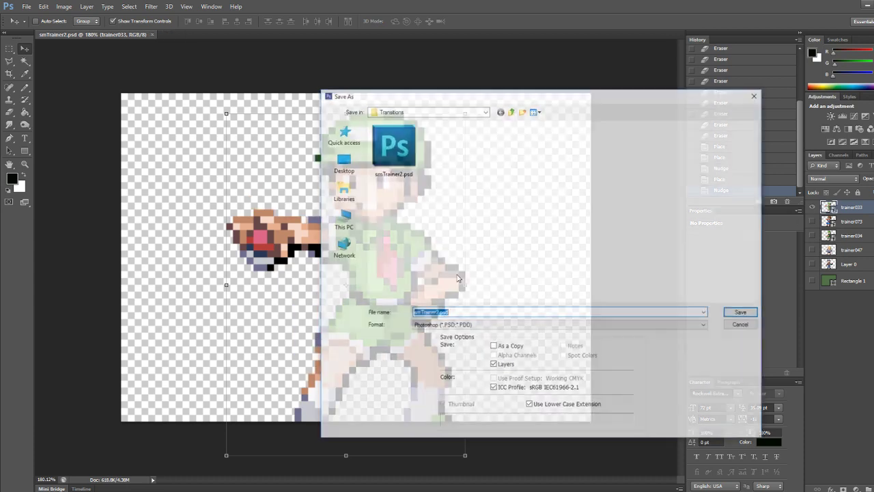
left_click(447, 325)
left_click(426, 443)
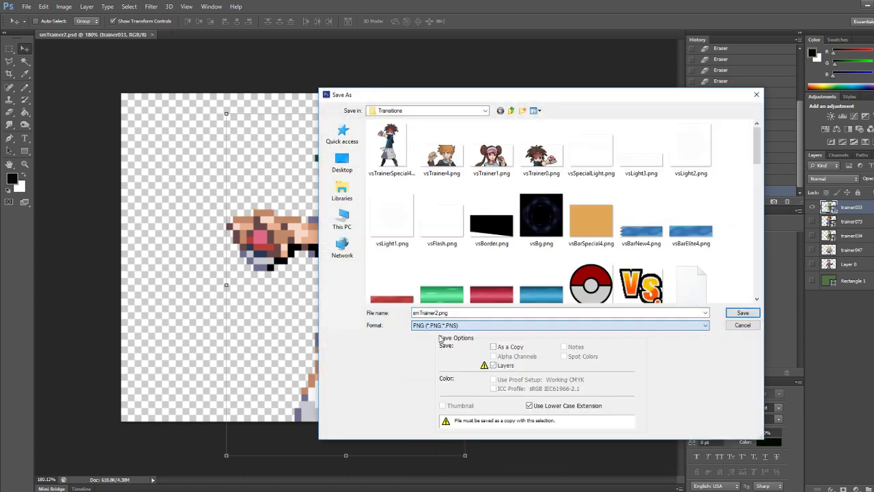
left_click(457, 312)
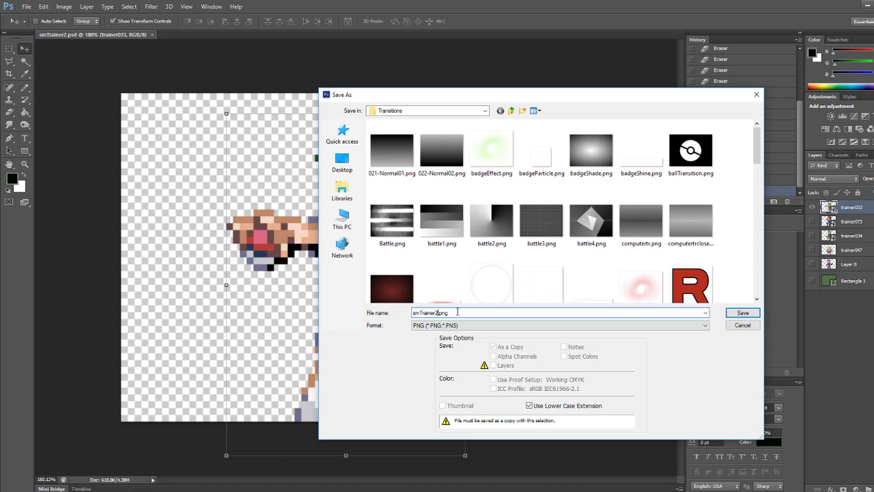
key("Return")
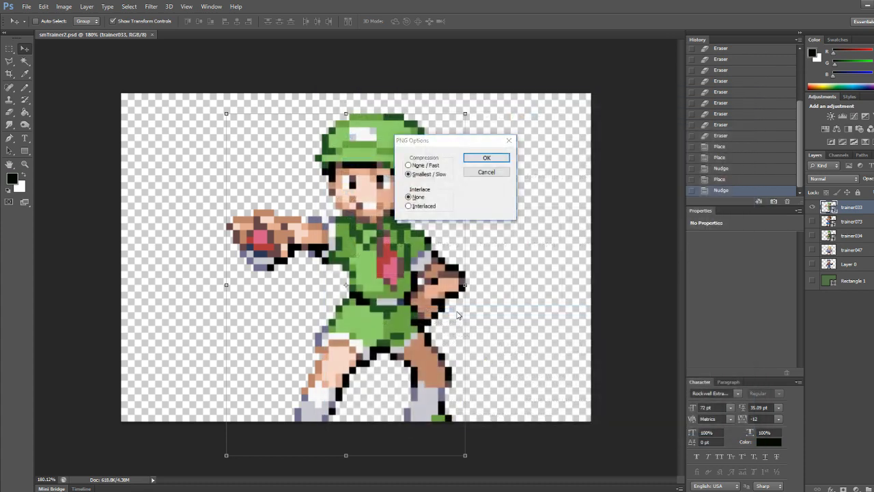
key("Return")
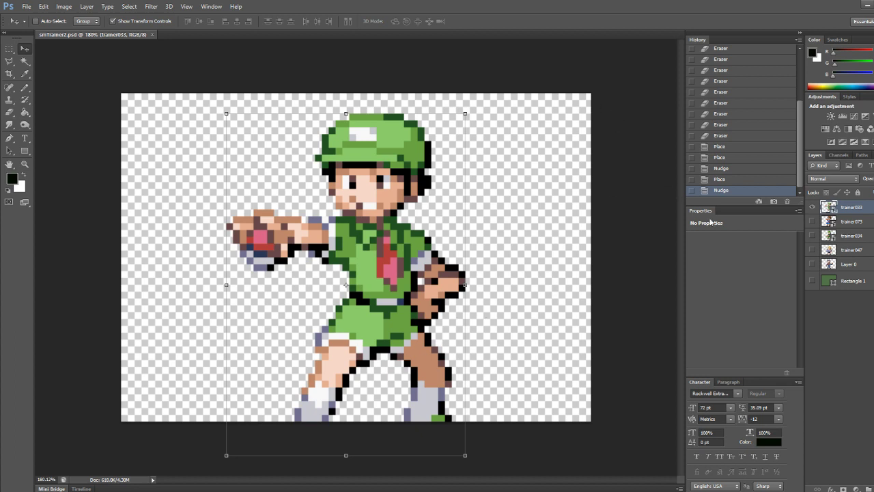
- Begin placing another image from the Graphics folder, check trainertypes.txt and trainers.txt in Notepad++, and return to Photoshop
left_click(26, 7)
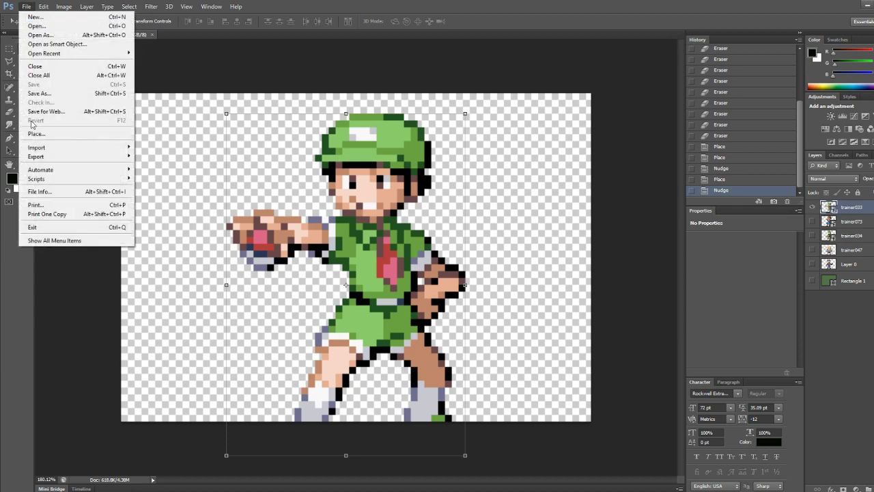
left_click(41, 134)
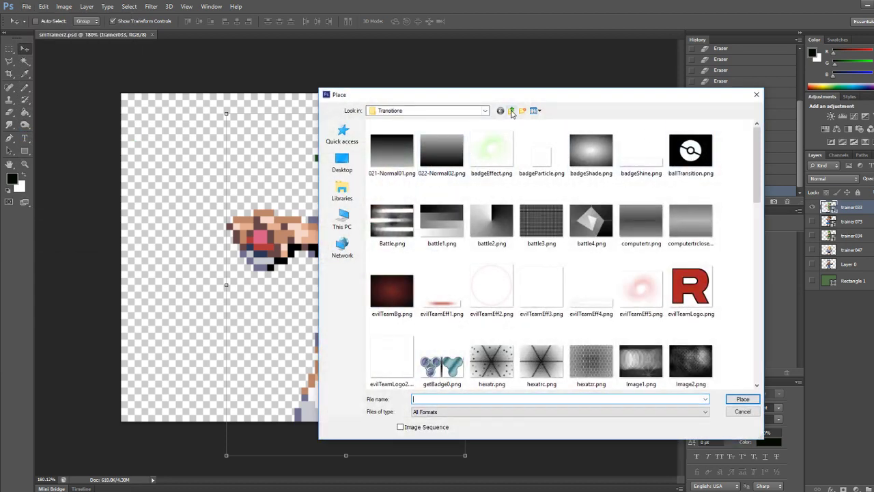
left_click(512, 111)
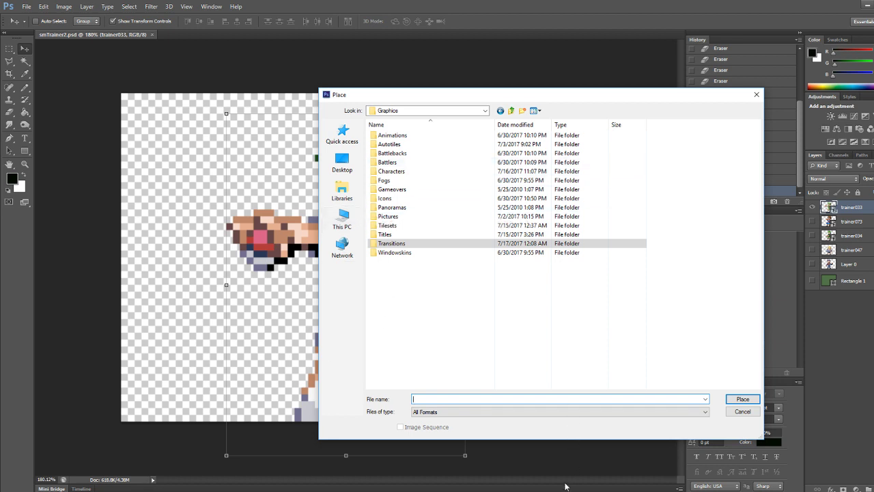
key("alt+Tab")
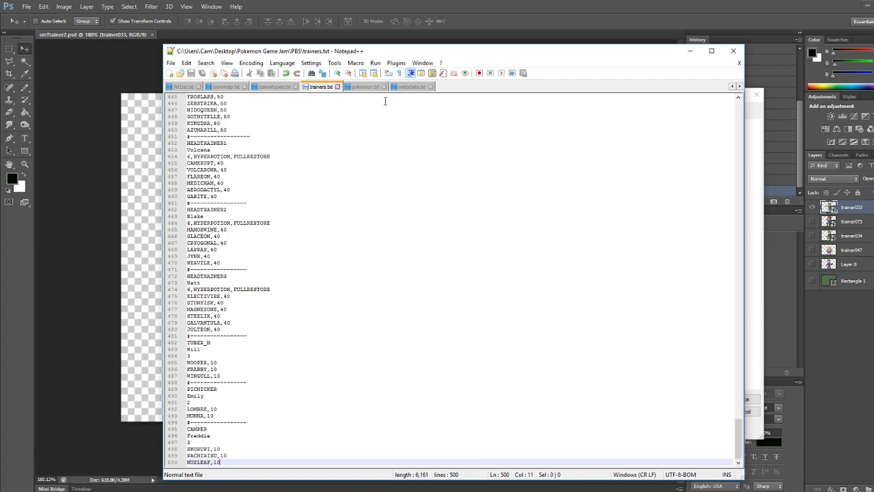
left_click(259, 88)
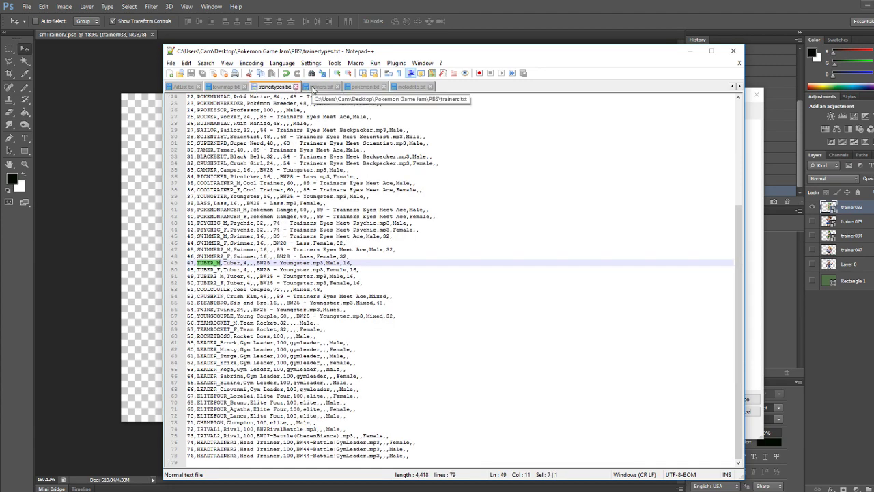
left_click(320, 86)
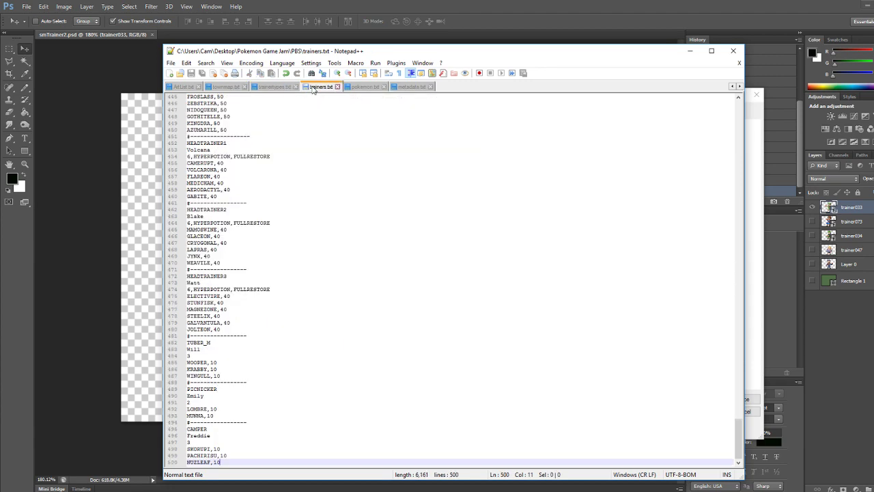
left_click(403, 7)
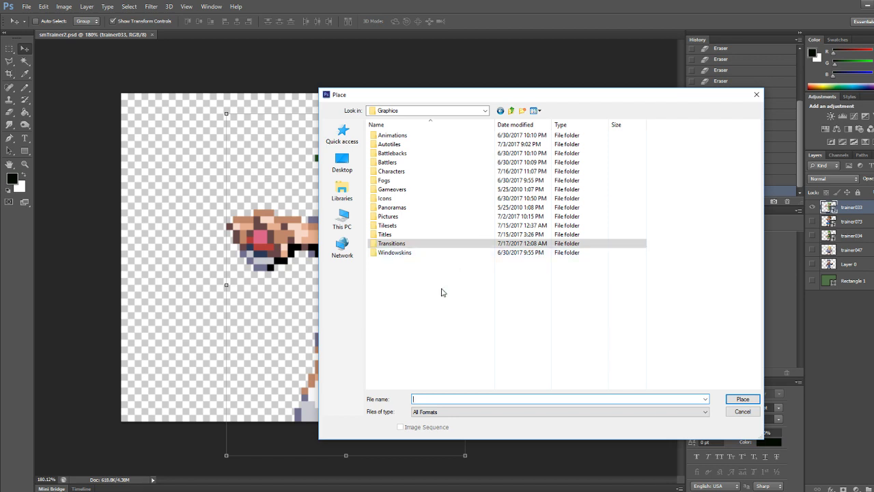
- Place trainer048.png from the Characters folder into the smTrainer2.psd document
left_click(414, 245)
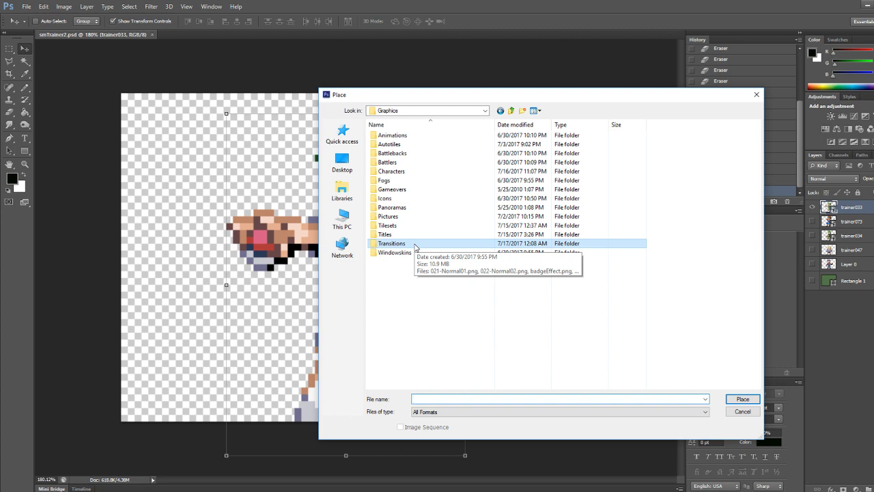
left_click(408, 190)
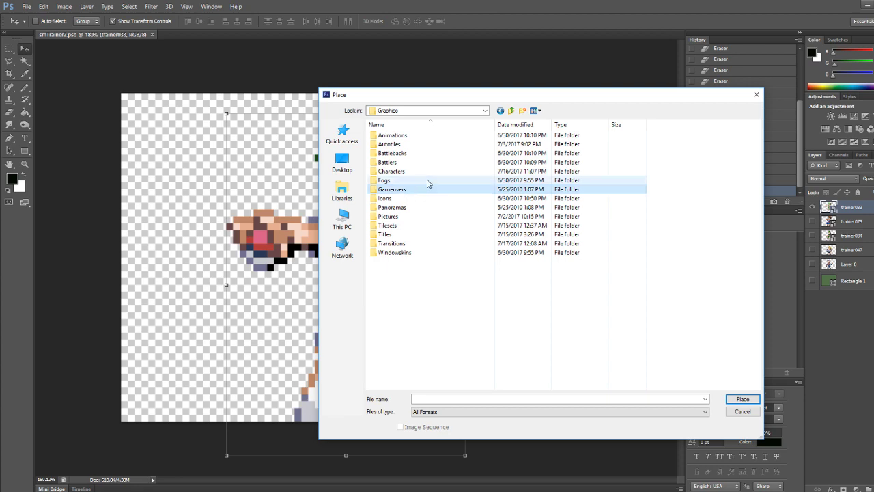
double_click(396, 179)
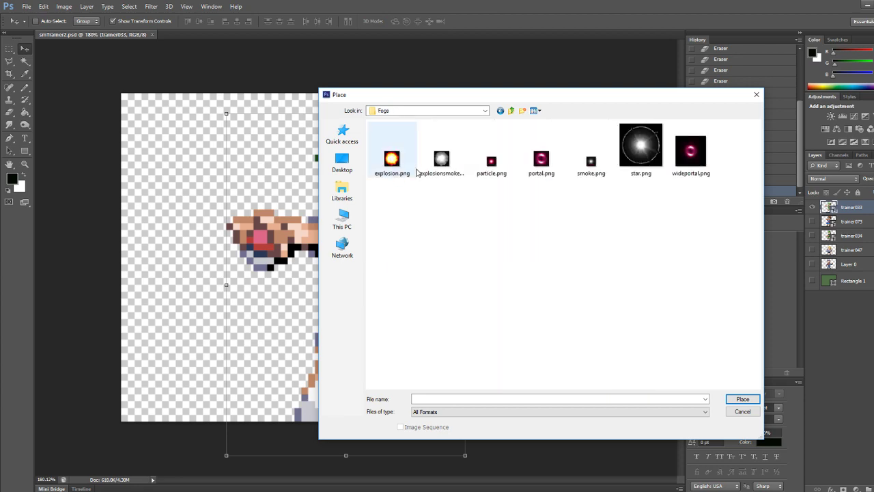
key("BackSpace")
double_click(409, 172)
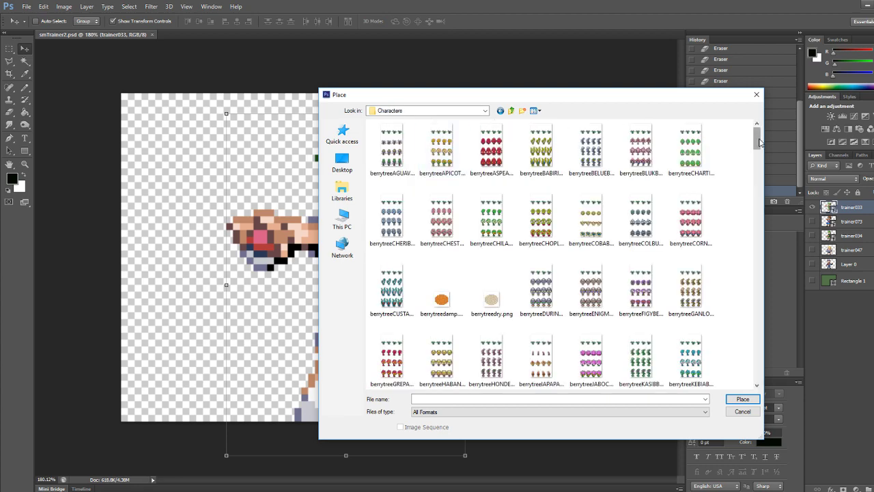
left_click_drag(757, 140, 749, 296)
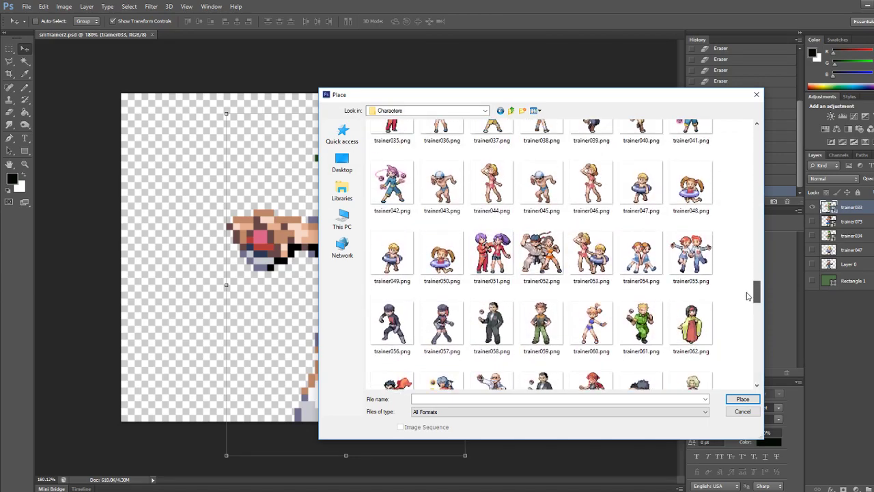
double_click(691, 185)
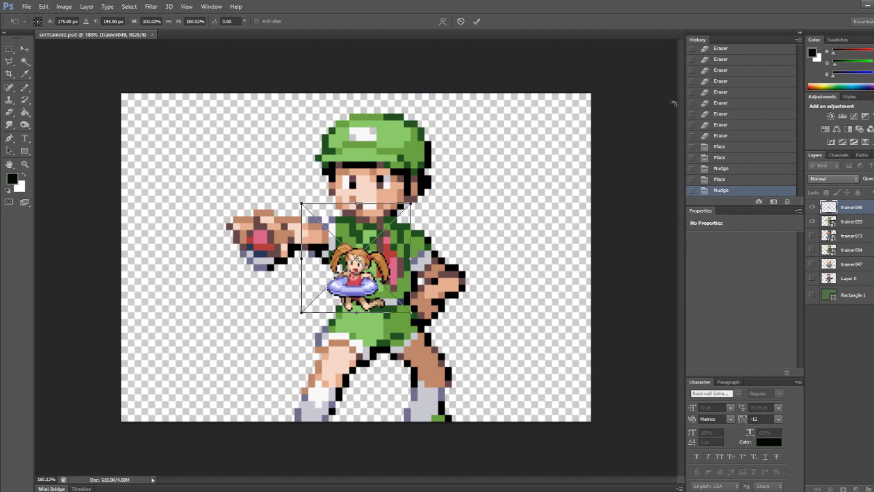
- Scale the placed trainer048 sprite to 400% width and 400% height
left_click(151, 21)
type("400")
key("Tab")
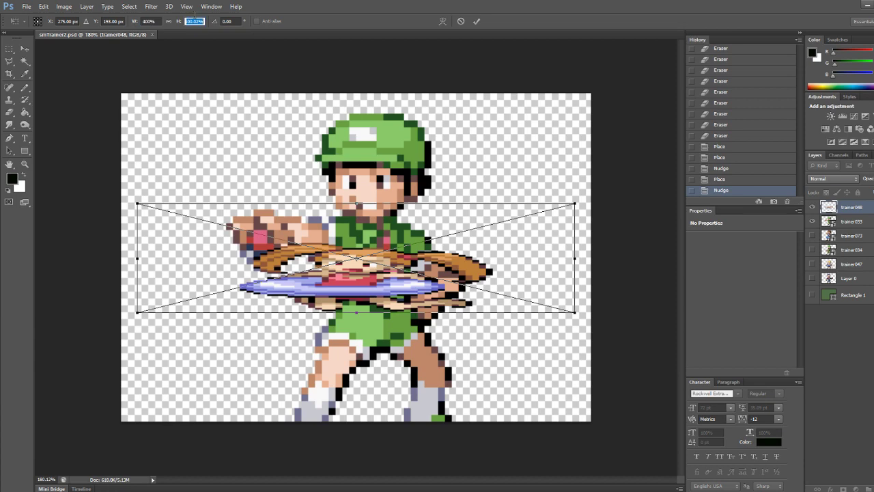
type("400")
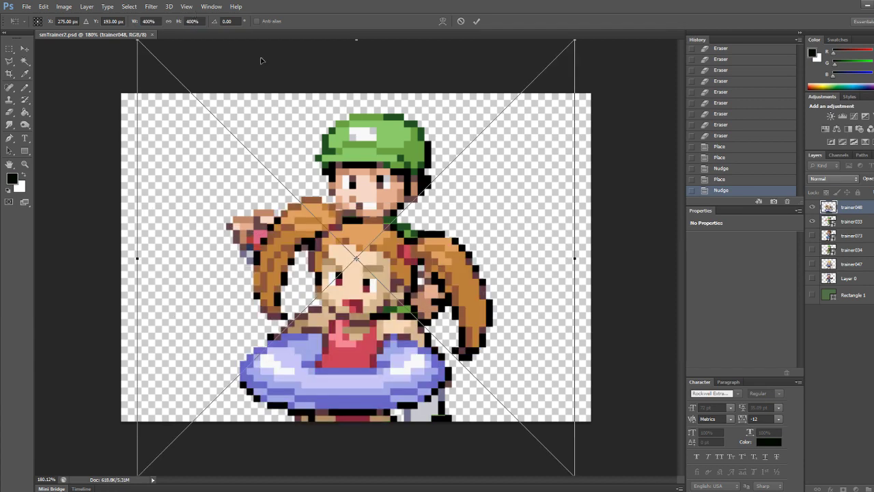
- Move the trainer048 sprite up so its feet meet the canvas's lower edge, commit it, and hide the trainer033 layer
left_click_drag(349, 316, 369, 280)
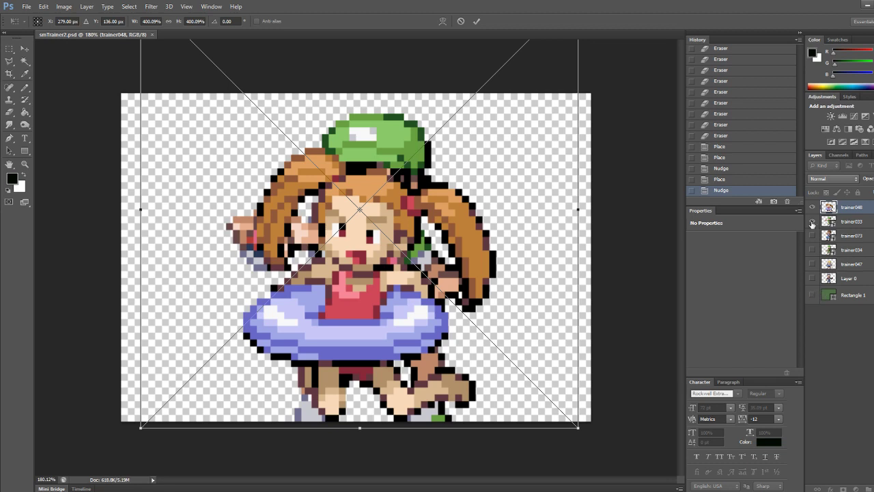
key("Return")
left_click(812, 221)
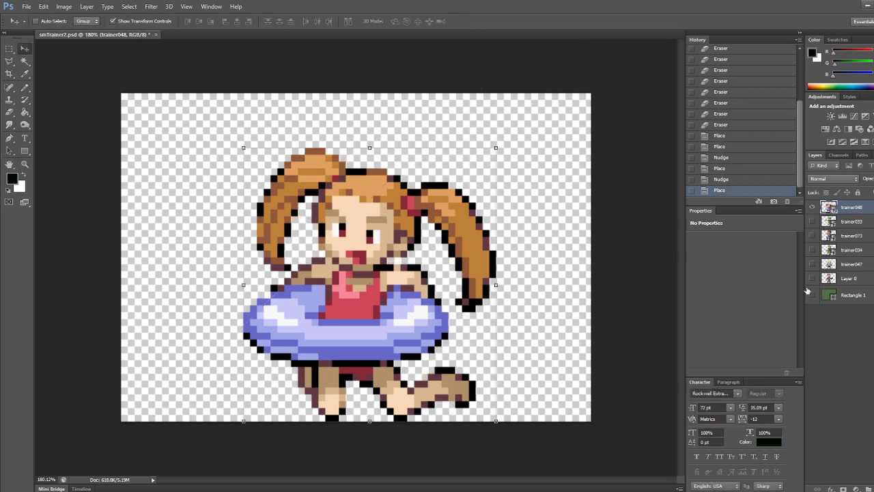
- Show the Rectangle 1 background layer and change its fill colour to a near-black green
left_click(812, 295)
left_click(856, 295)
double_click(832, 298)
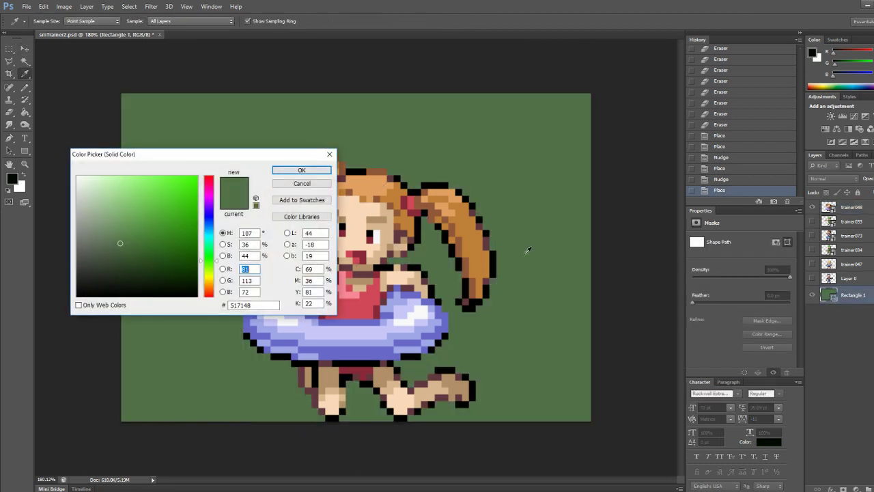
left_click_drag(172, 274, 186, 286)
left_click(301, 169)
key("v")
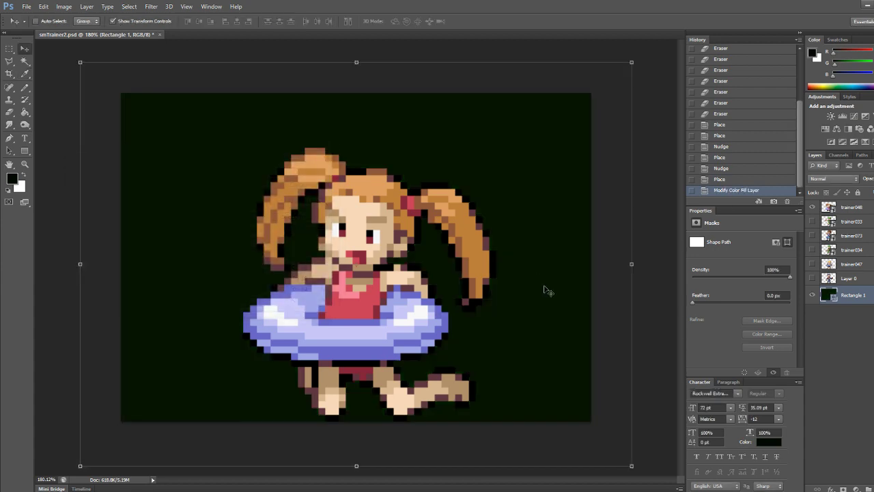
- Inspect the trainer048 sprite against the dark background and hide the Rectangle 1 layer
key("ctrl+minus")
key("ctrl+minus")
scroll(522, 295, "up", 8, "alt")
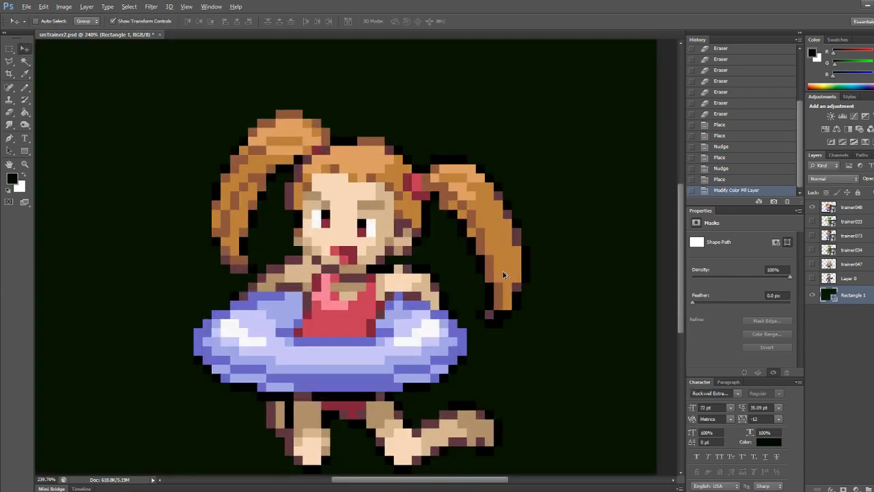
scroll(555, 259, "down", 4, "alt")
scroll(555, 260, "down", 3, "alt")
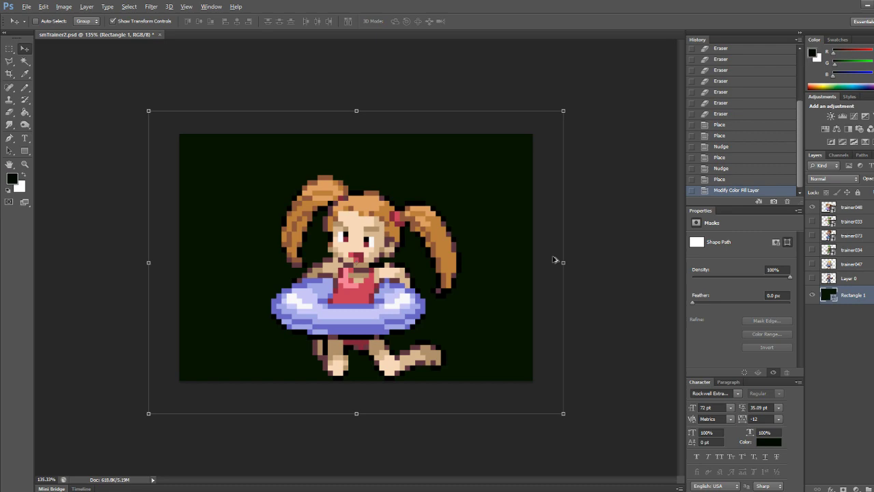
left_click(812, 295)
- Save the trainer048 sprite as a PNG copy in the Transitions folder, entering 048 as the trainer number in its file name
key("ctrl+shift+s")
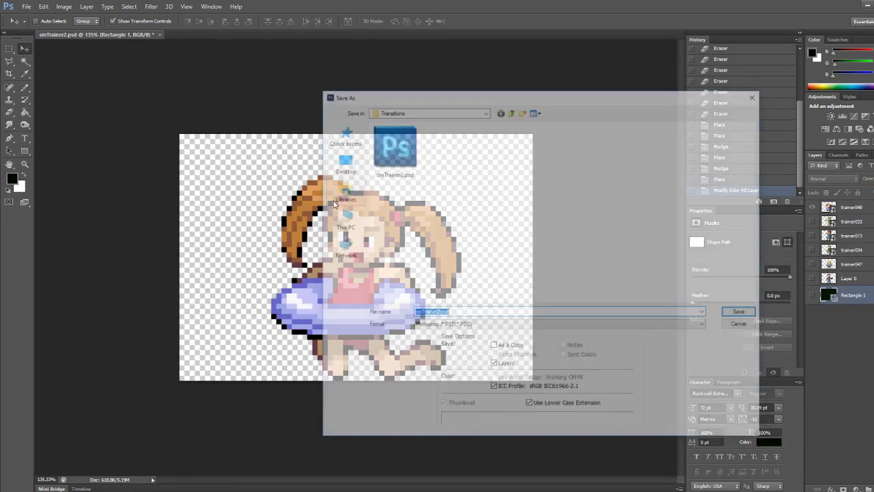
left_click(422, 325)
left_click(428, 439)
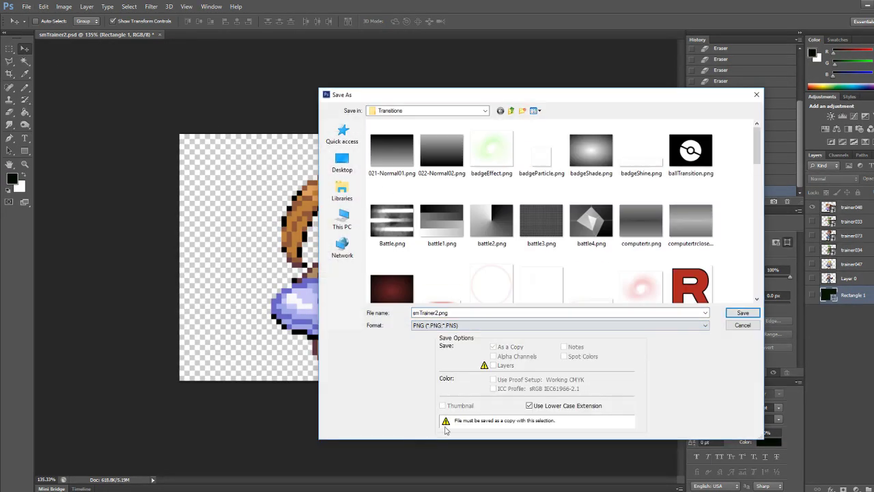
double_click(446, 312)
left_click(444, 312)
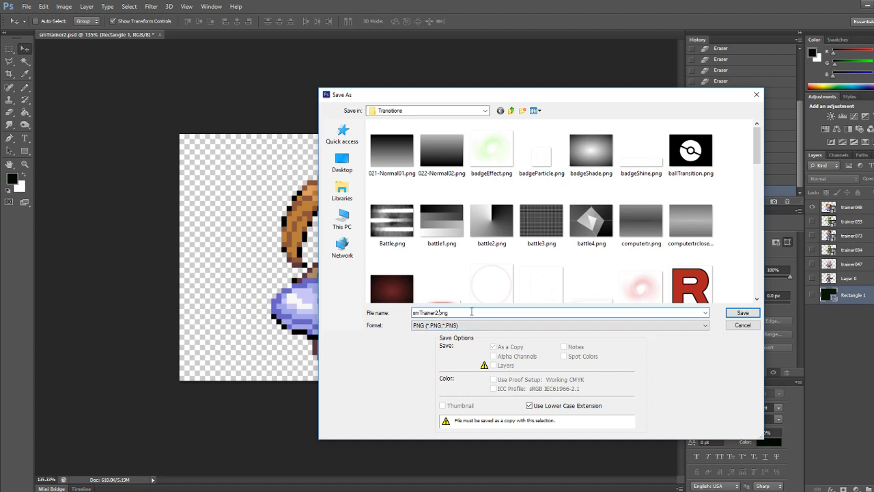
type("048")
key("Return")
key("Return")
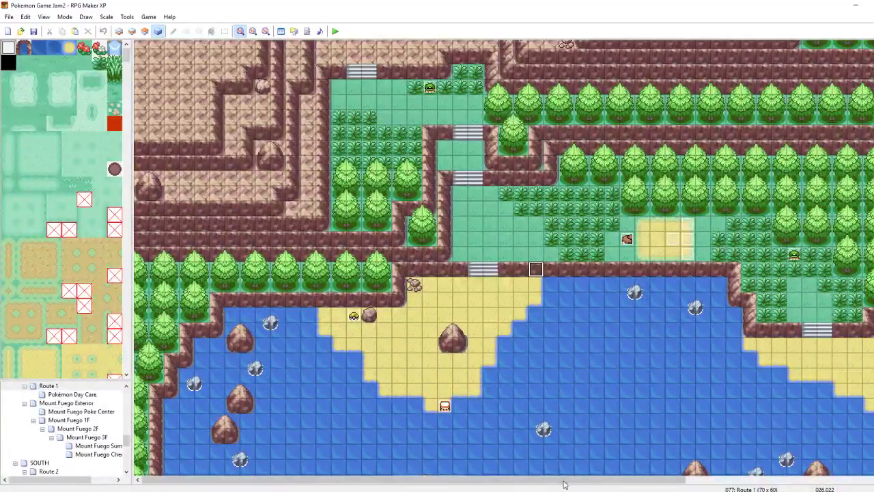
- In RPG Maker XP, copy the Trainer(2) event from Route 1's eastern beach to the western beach beside the rock and open the copy
left_click_drag(562, 482, 705, 422)
left_click(826, 346)
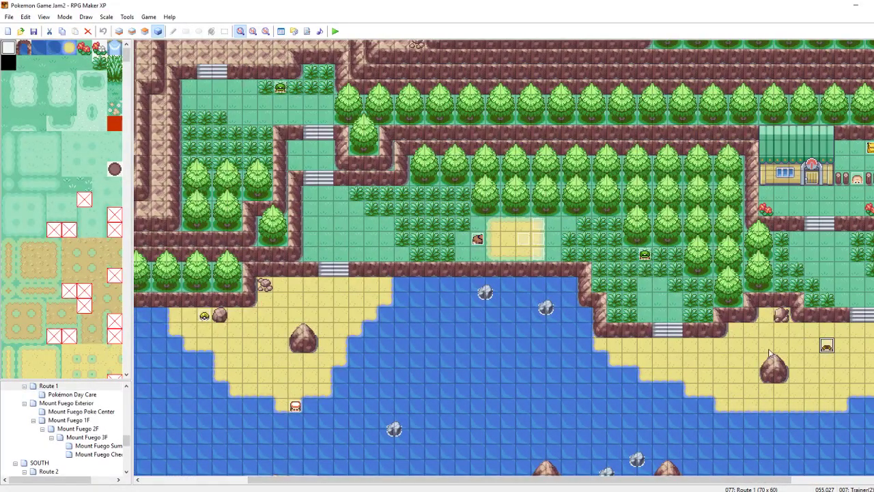
left_click(265, 333)
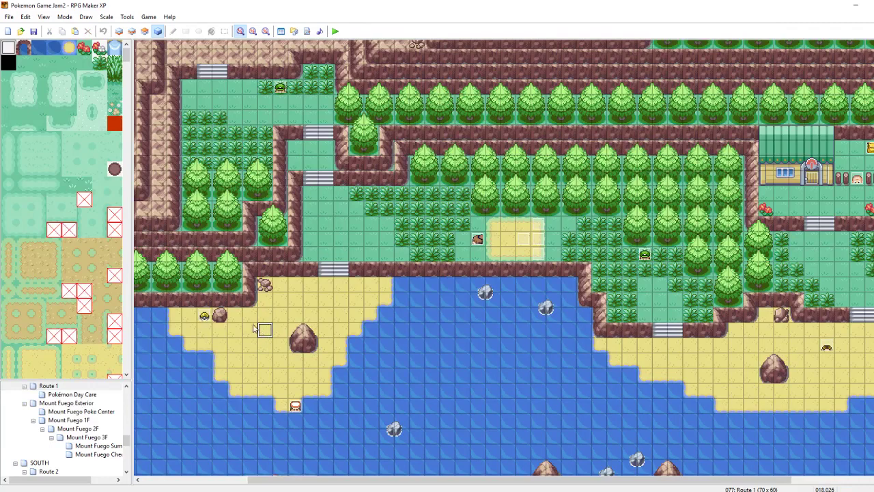
left_click(250, 316)
key("ctrl+v")
double_click(250, 315)
- Change the copied trainer's graphic to the female tuber on both event pages and set page 2's trigger to Action Button
double_click(336, 281)
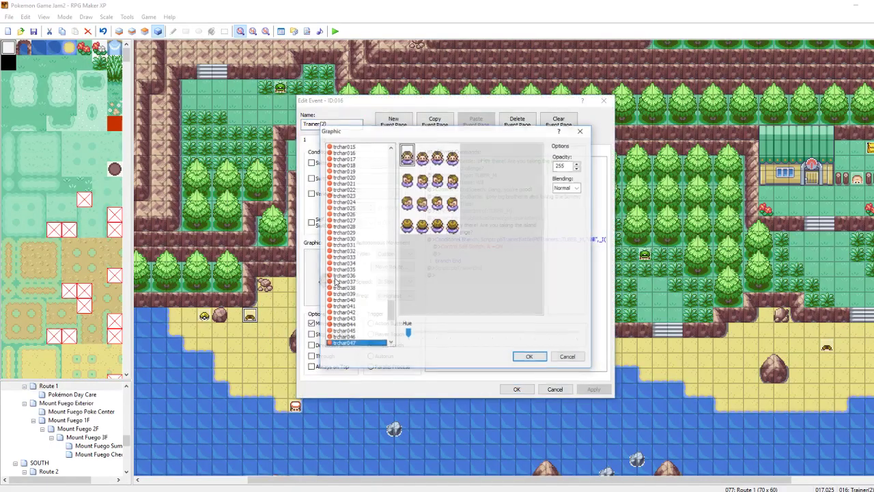
left_click(336, 281)
double_click(336, 282)
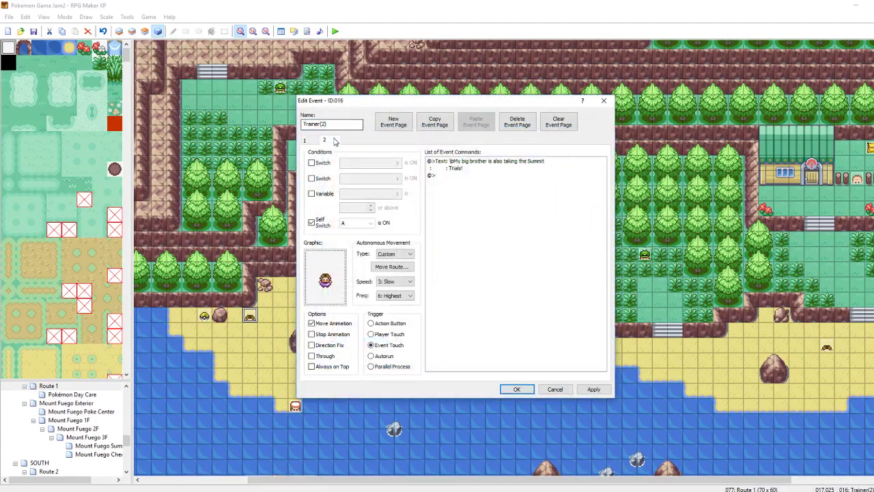
left_click(371, 323)
double_click(325, 276)
double_click(319, 273)
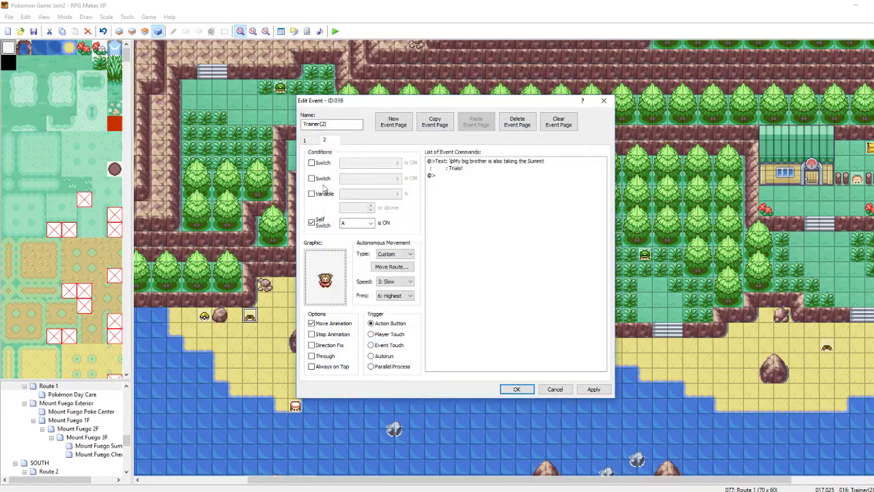
- Clear all existing movement commands from the custom move route on the copied trainer's first event page
left_click(306, 140)
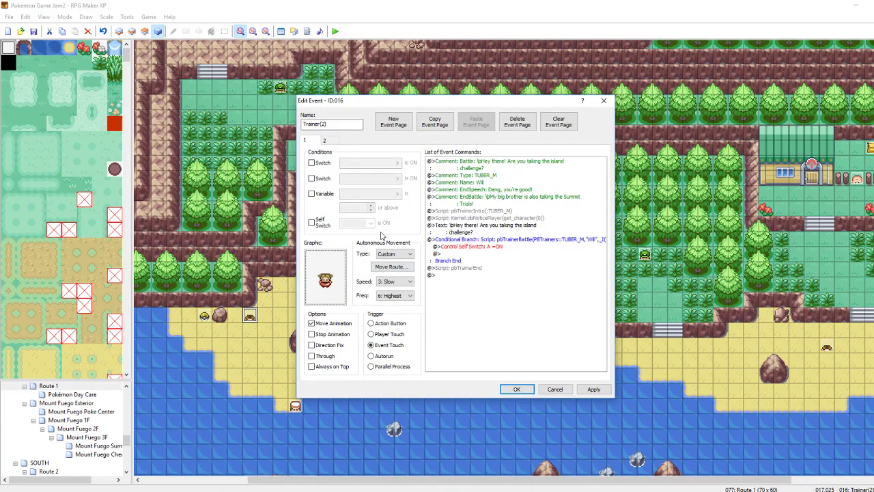
left_click_drag(423, 100, 565, 112)
left_click(526, 278)
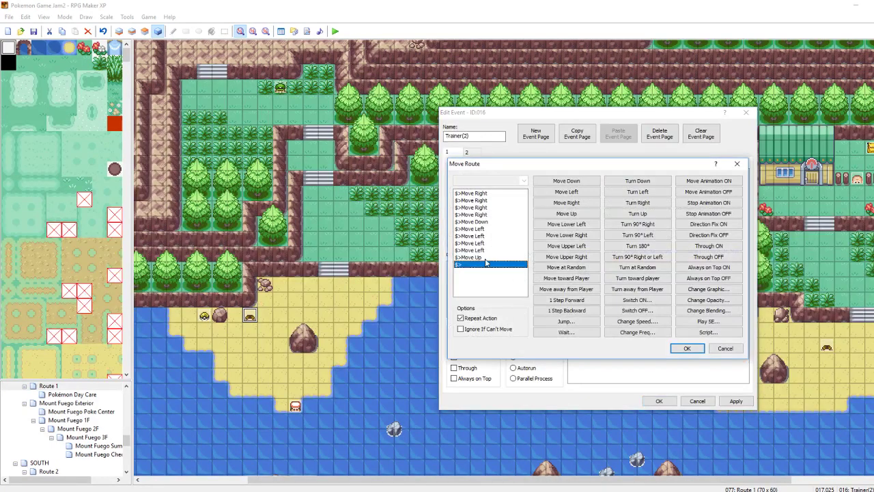
left_click(481, 194)
key("Delete")
key("Delete")
key("Delete")
key("Delete")
key("Delete")
key("Delete")
key("Delete")
key("Delete")
key("Delete")
key("Delete")
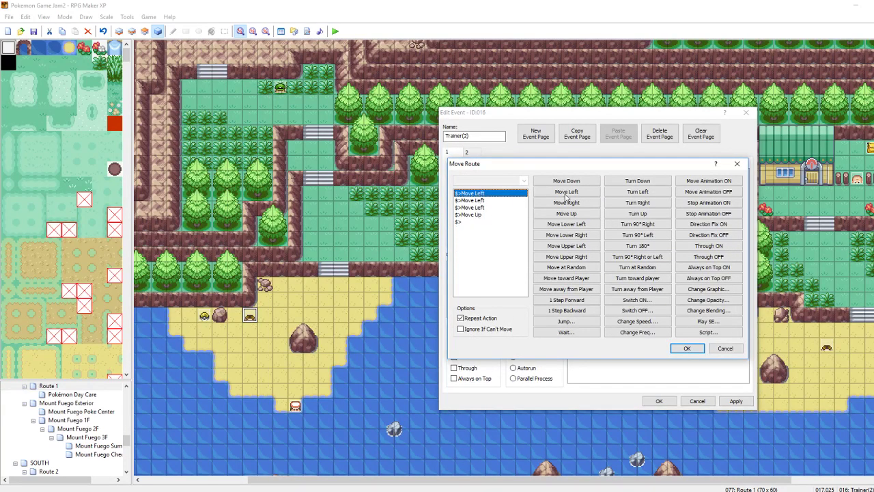
- Build a repeating move route that goes one step right, four steps down, one step left and back up
left_click(578, 203)
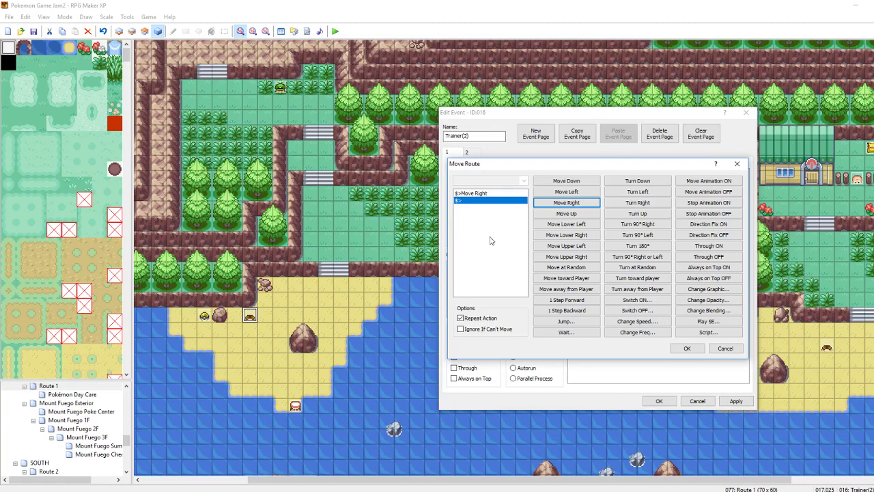
left_click(566, 181)
left_click(566, 182)
left_click(566, 181)
left_click(566, 181)
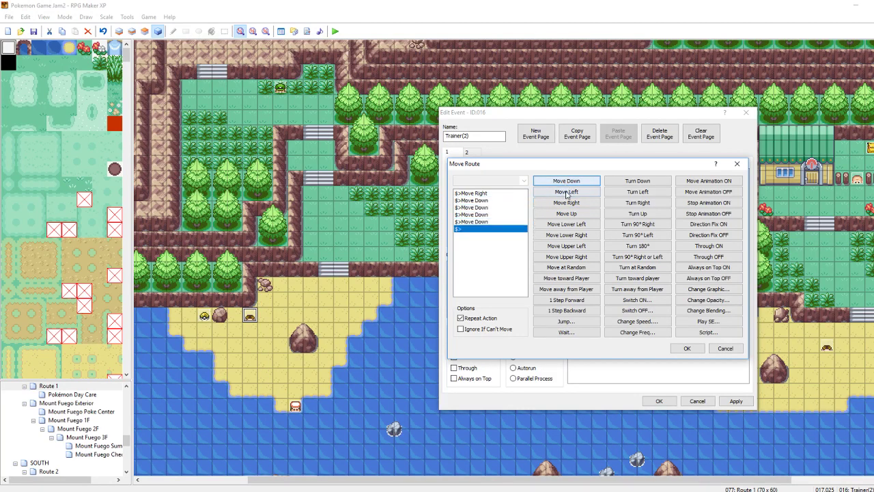
left_click(566, 191)
left_click(568, 214)
left_click(569, 215)
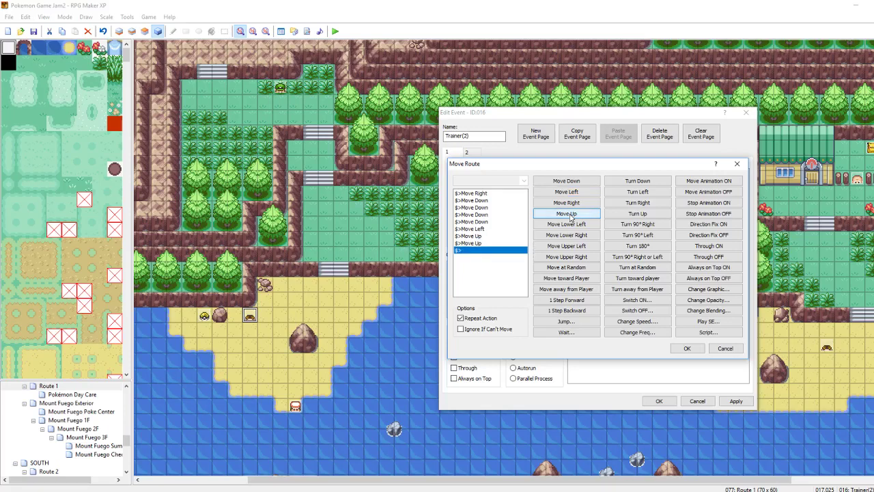
left_click(570, 217)
left_click(686, 347)
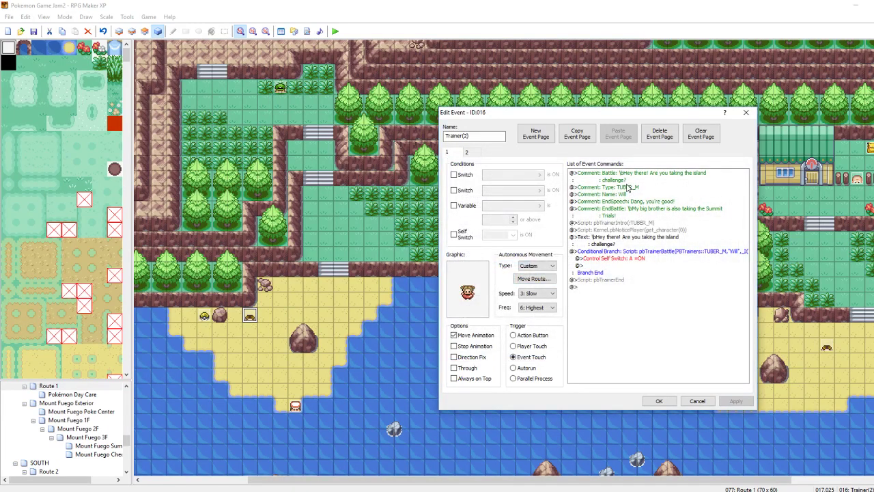
- Change the event's trainer type comment to TUBER_F and enter a new trainer name in the name comment
left_click(628, 188)
right_click(628, 188)
left_click(652, 204)
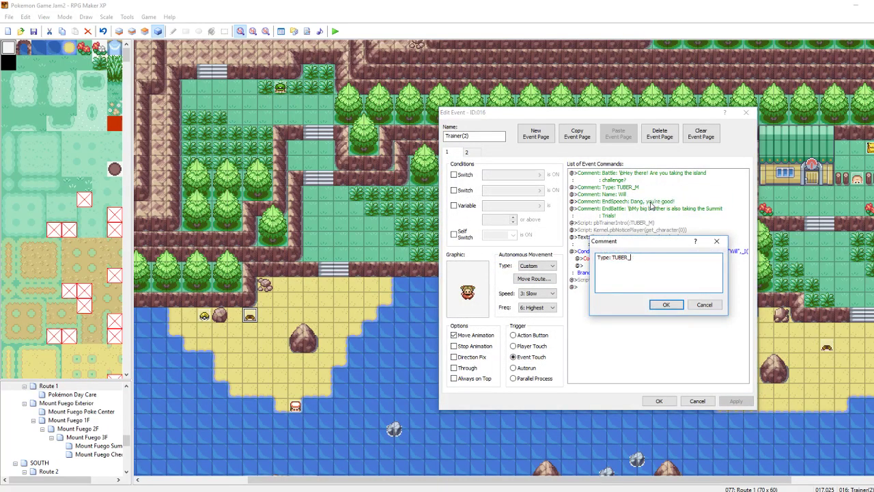
type("F")
left_click(666, 305)
left_click(633, 195)
right_click(632, 194)
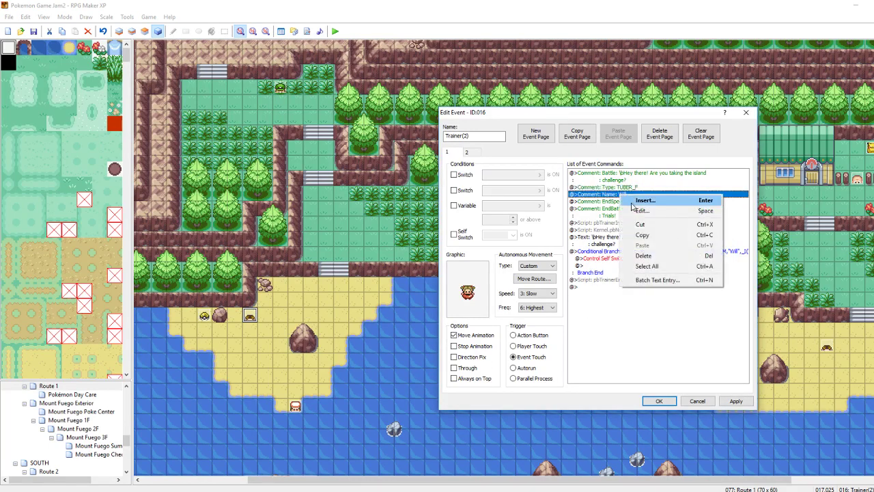
left_click(641, 210)
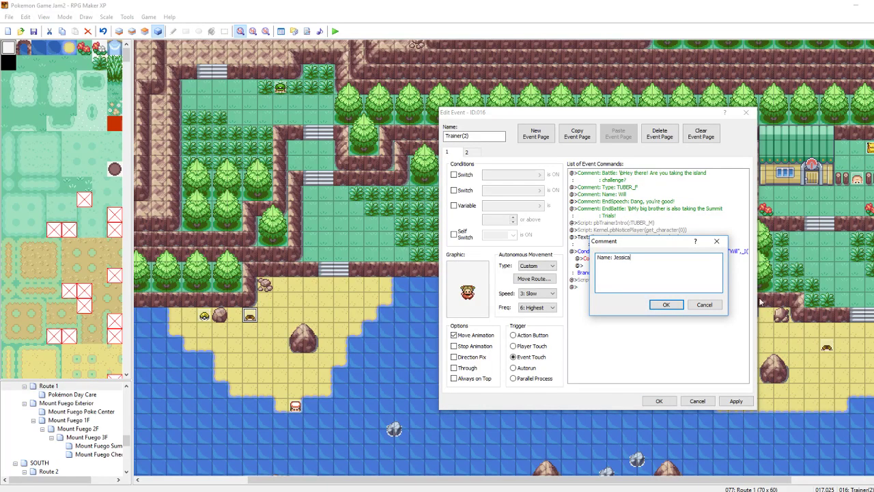
left_click(665, 304)
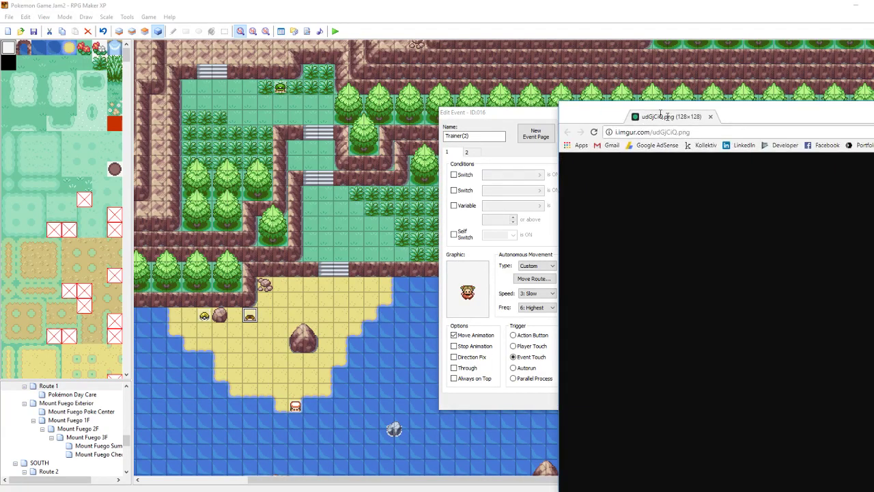
- Switch to Chrome, enlarge the trainer sprite image udGjCiQ.png to examine it, and close it
scroll(443, 291, "up", 8, "ctrl")
scroll(446, 287, "up", 1, "ctrl")
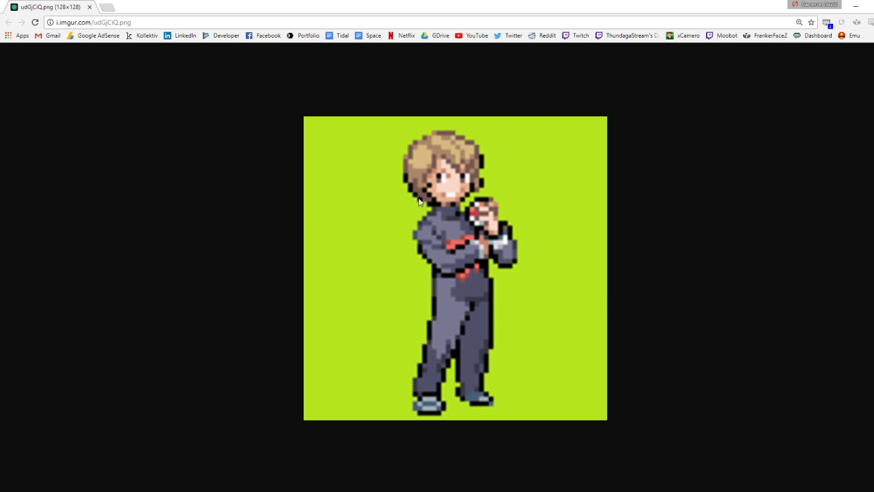
left_click(869, 6)
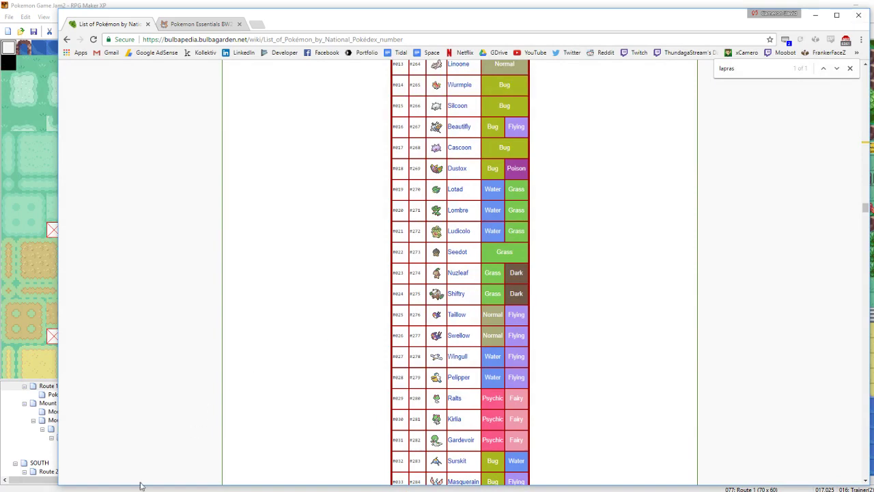
- Switch to File Explorer and open the Characters folder inside the Graphics folder of Pokemon Paradox Update on the Desktop
left_click(92, 459)
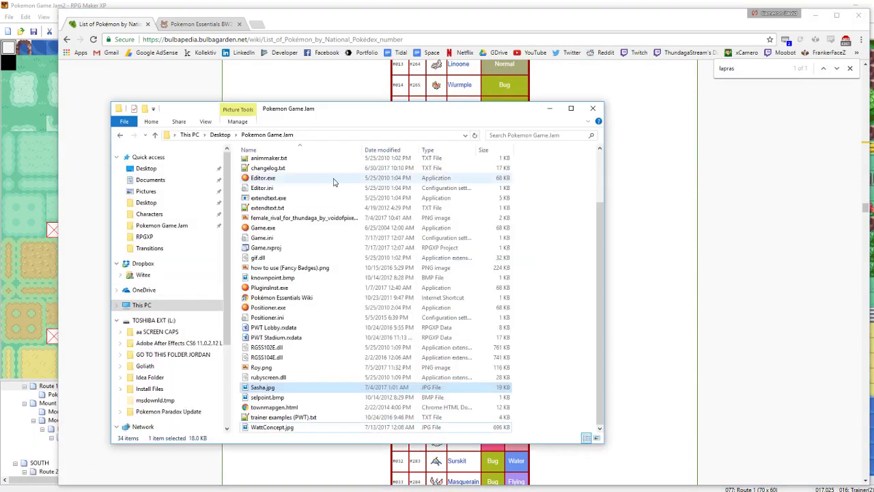
left_click(235, 140)
double_click(315, 239)
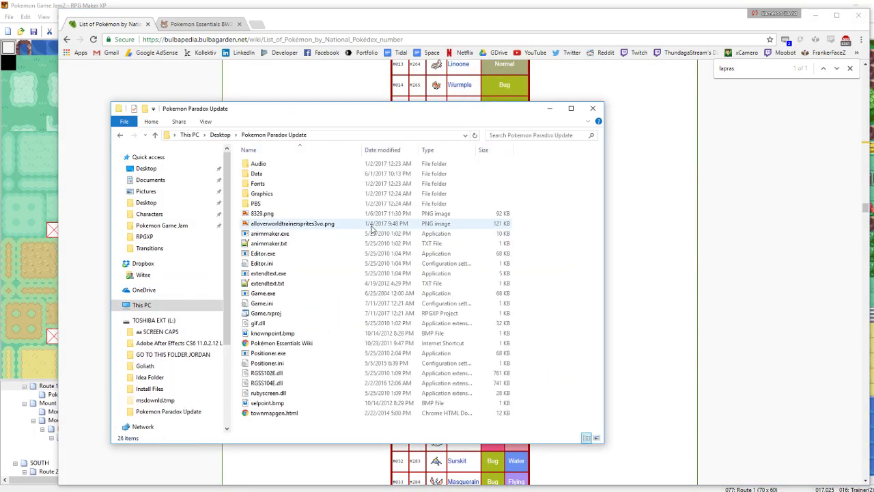
double_click(271, 197)
double_click(273, 201)
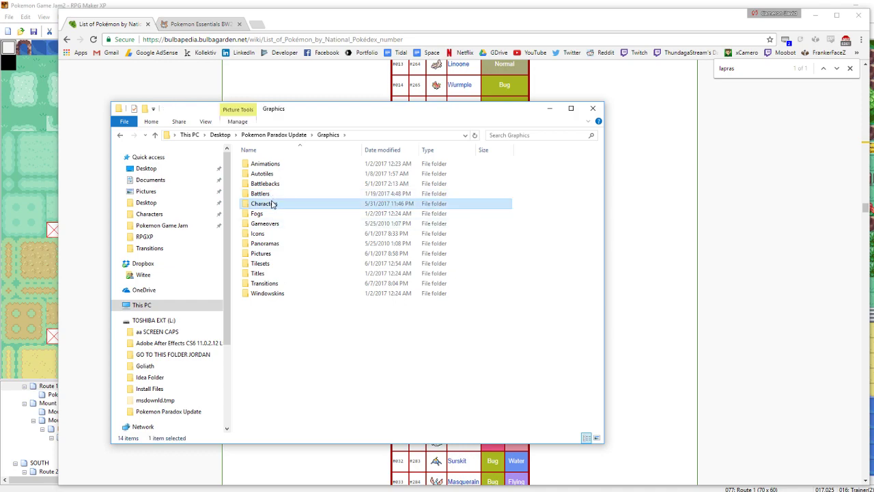